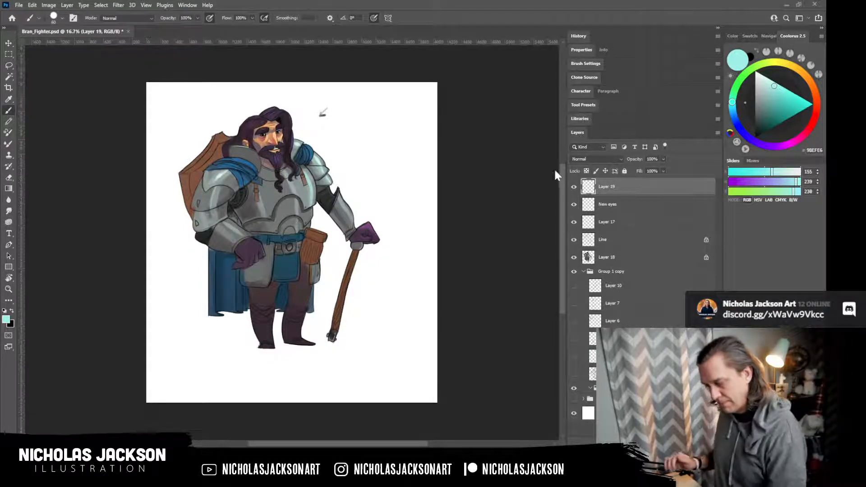
Inspect the character's face up close, comparing it with the New eyes layer hidden and shown.
left_click_drag(562, 182, 562, 182)
key("z")
mouse_move(328, 125)
left_mouse_down()
mouse_move(354, 110)
mouse_move(356, 121)
left_mouse_up()
key("space")
left_click_drag(316, 170, 361, 188)
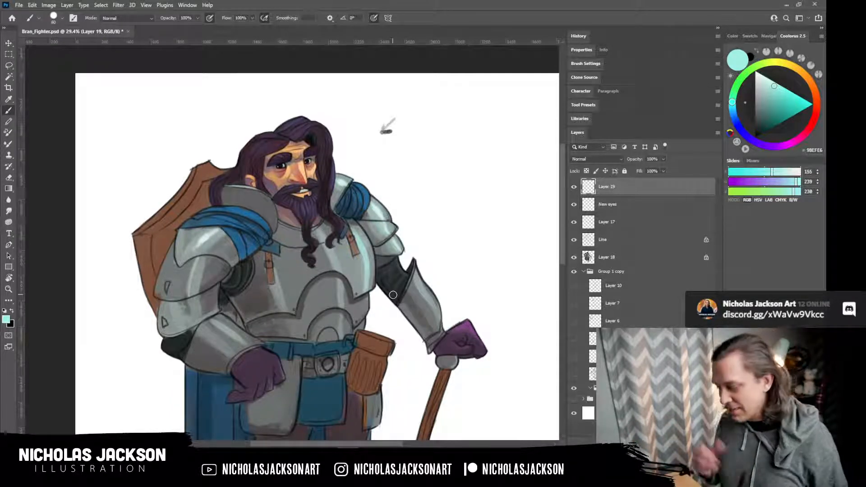
key("z")
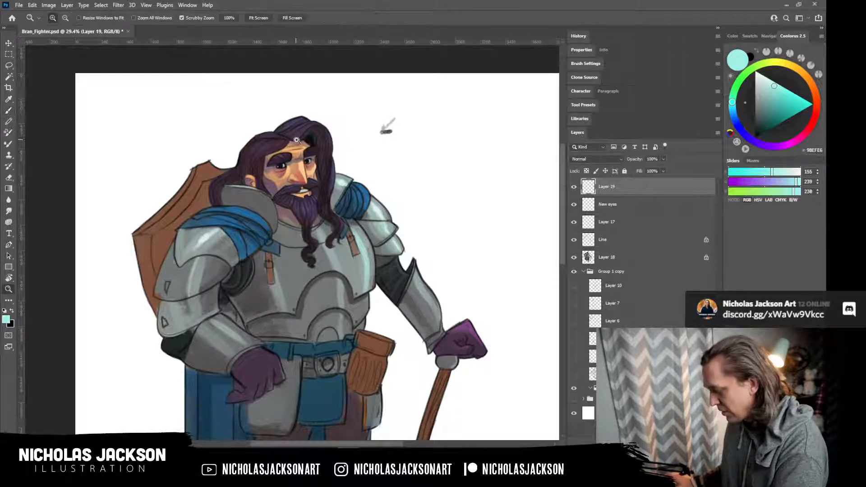
left_click_drag(295, 144, 328, 137)
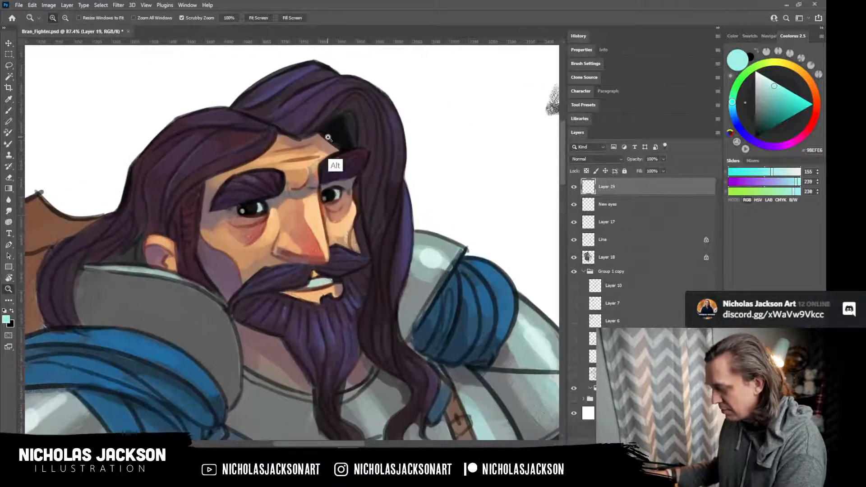
scroll(339, 180, "down", 2)
left_click_drag(325, 171, 365, 192)
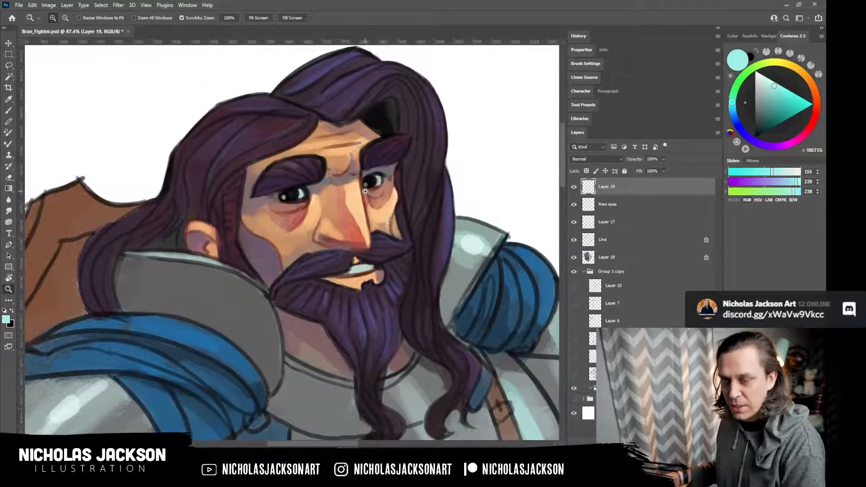
left_click(574, 206)
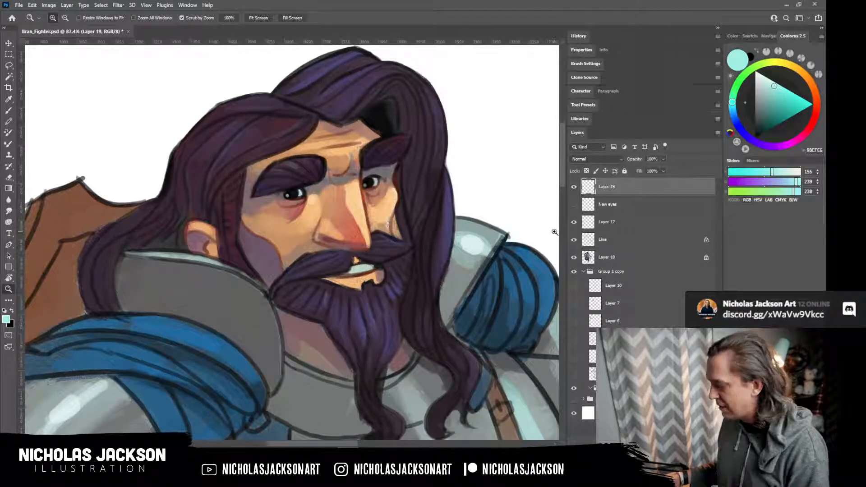
left_click_drag(463, 242, 461, 216)
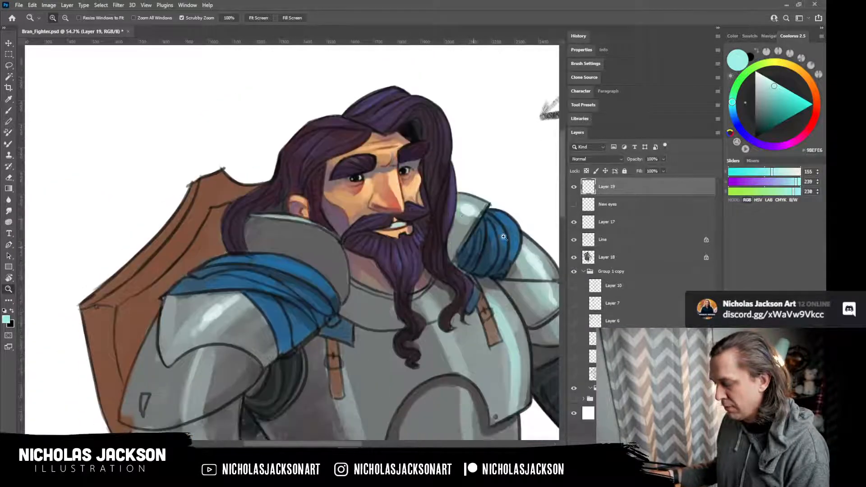
left_click(575, 205)
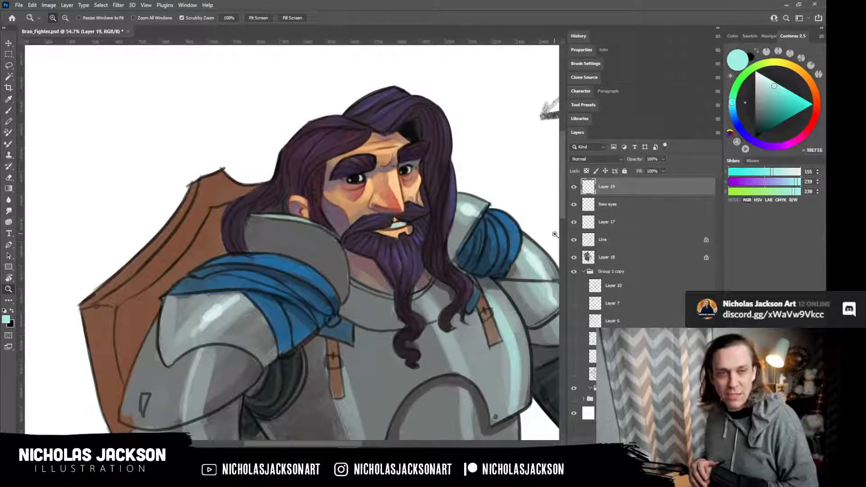
scroll(555, 234, "down", 5)
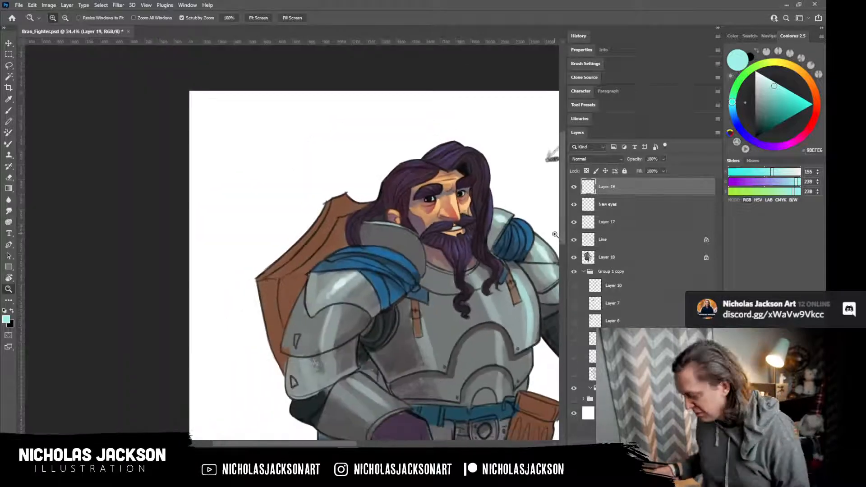
left_click_drag(463, 254, 387, 218)
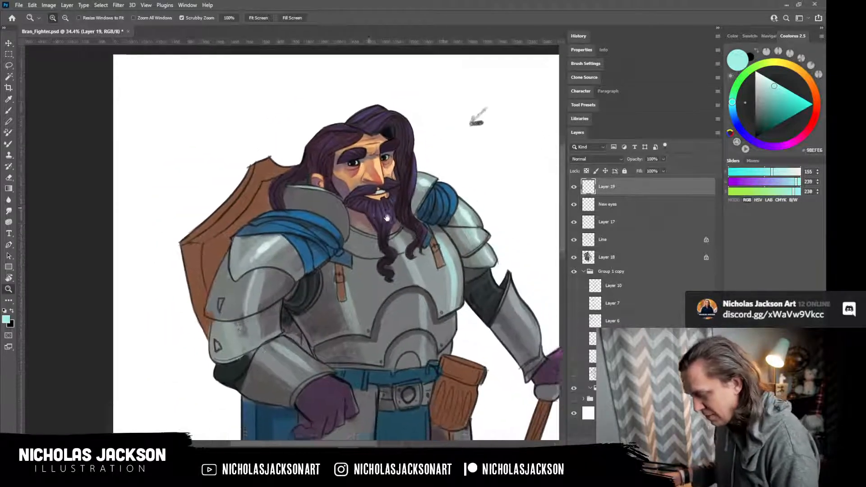
left_click(577, 206)
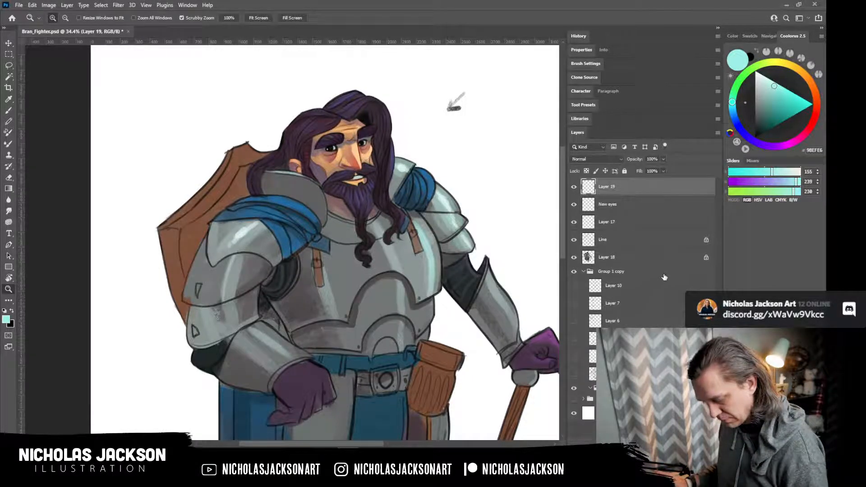
Rename Layer 18, which holds the character's painted colours, as "COlor".
left_click(602, 257)
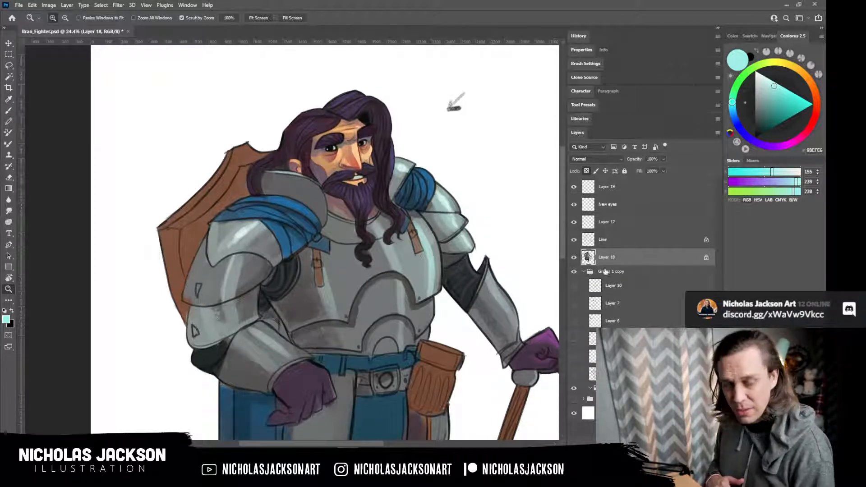
double_click(612, 258)
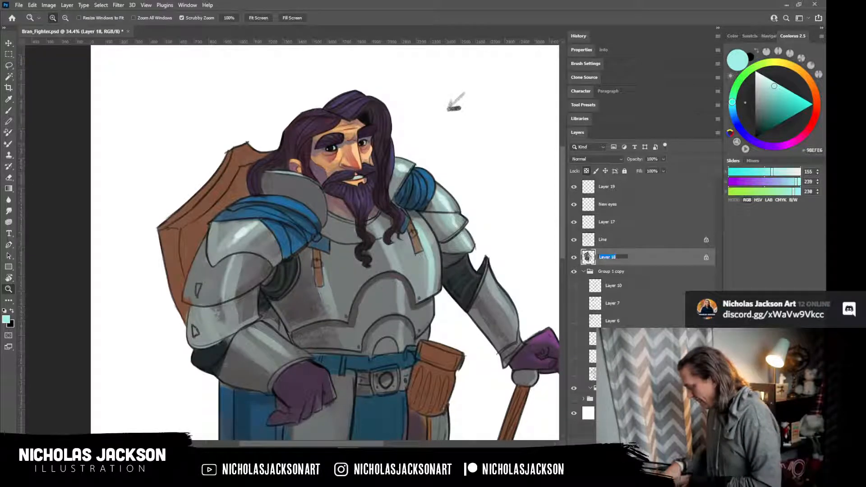
type("Color")
key("Return")
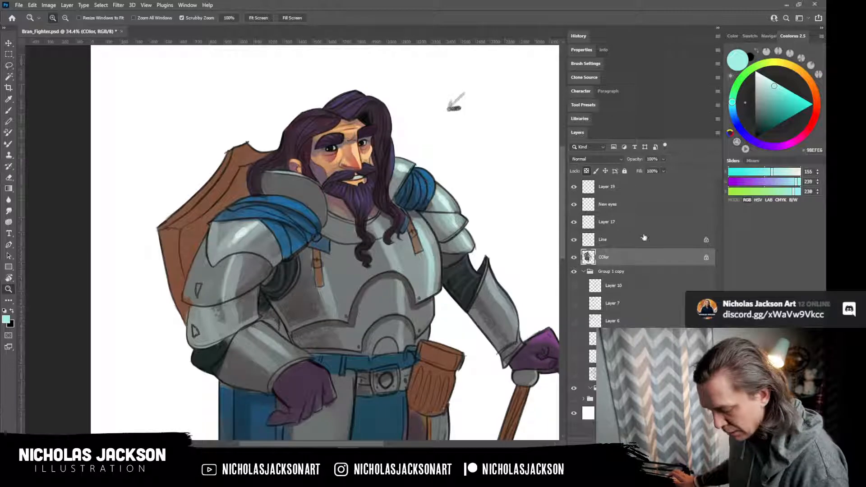
Check what Layer 17 contains by toggling its visibility, and erase the small arrow sketch beside the head from it.
left_click(573, 223)
left_click(574, 223)
left_click(574, 223)
left_click(573, 222)
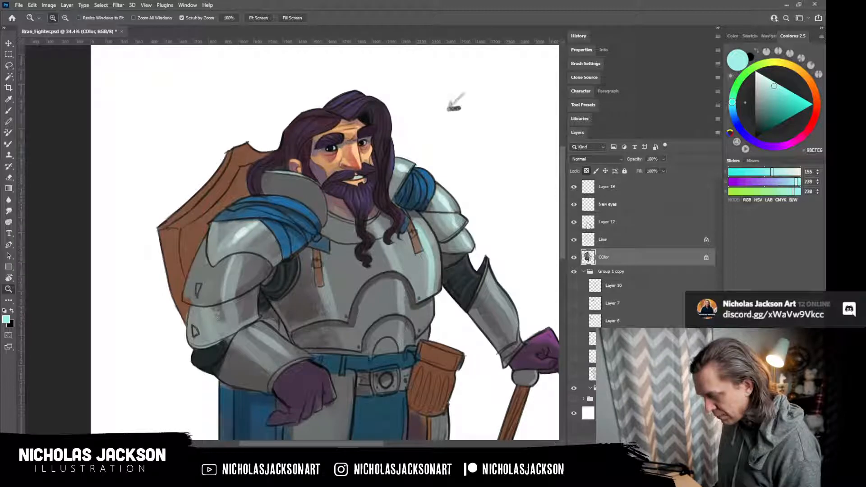
left_click(616, 223)
key("e")
left_click_drag(467, 92, 453, 106)
Create a new layer above Layer 19 and brush a black arrow in the white area pointing down toward the character.
key("b")
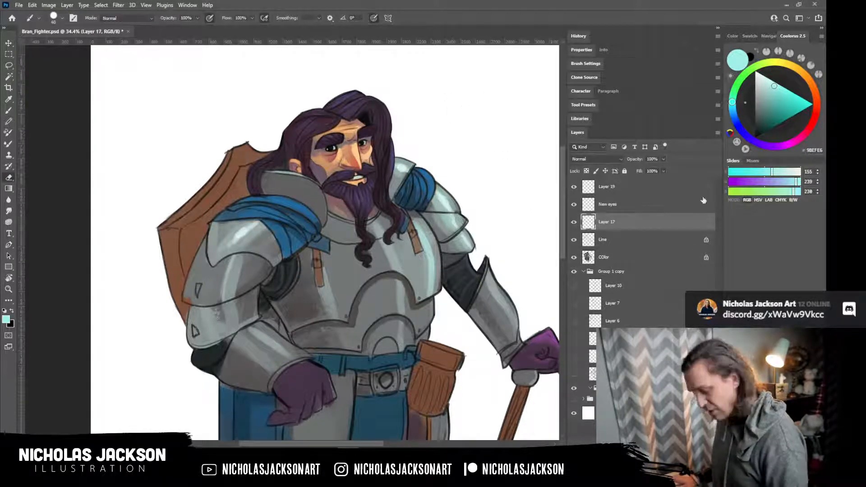
key("d")
left_click(641, 187)
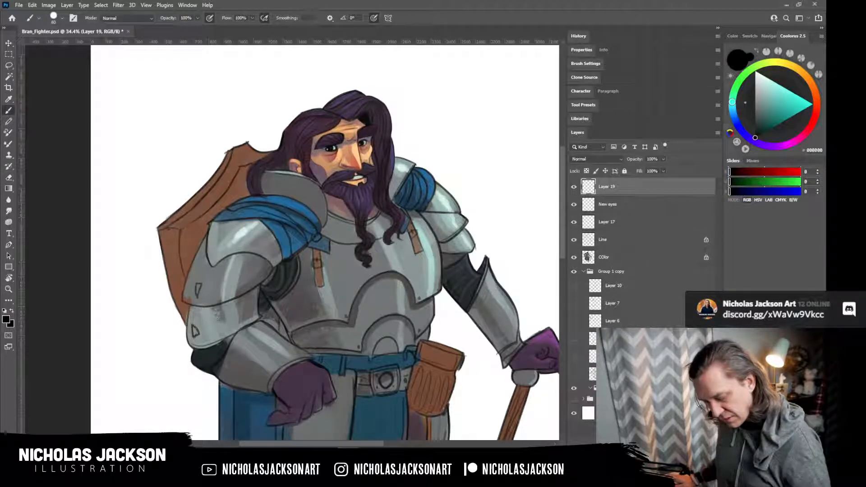
key("ctrl+shift+alt+n")
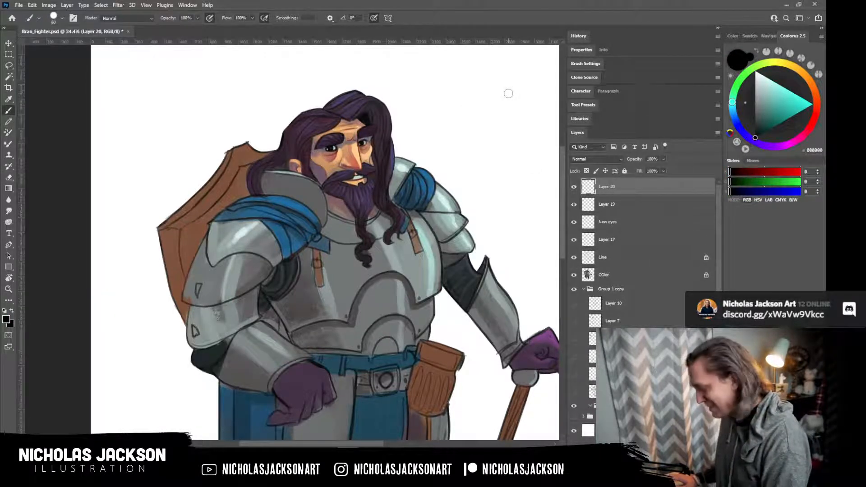
mouse_move(523, 75)
left_mouse_down()
mouse_move(486, 100)
mouse_move(497, 100)
left_mouse_up()
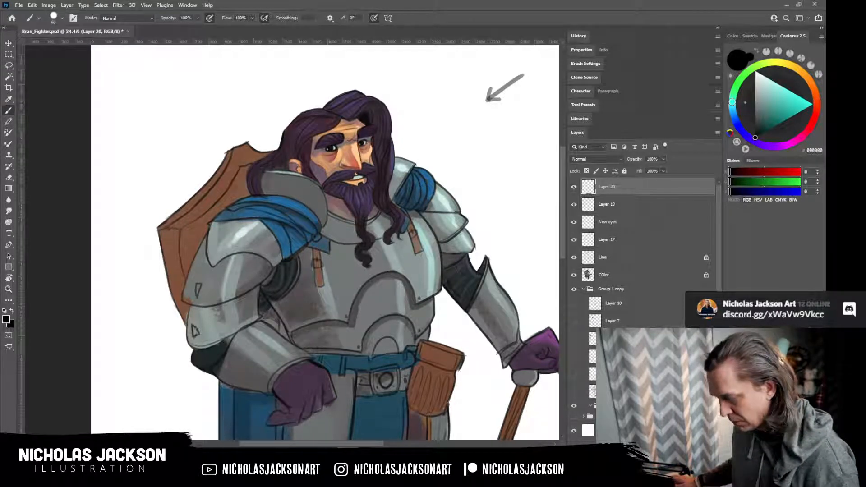
Move the arrow farther up and away from the head with the rulers hidden, and fully lock its layer.
key("v")
left_click_drag(512, 92, 537, 109)
key("ctrl+r")
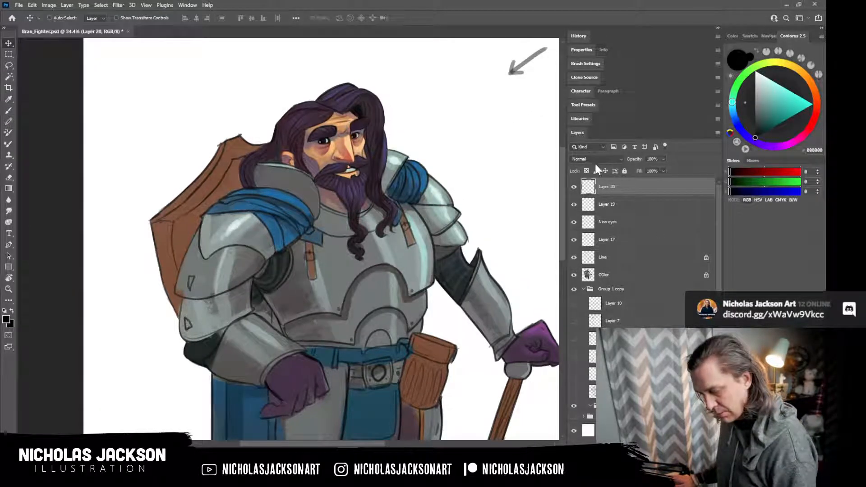
left_click(624, 172)
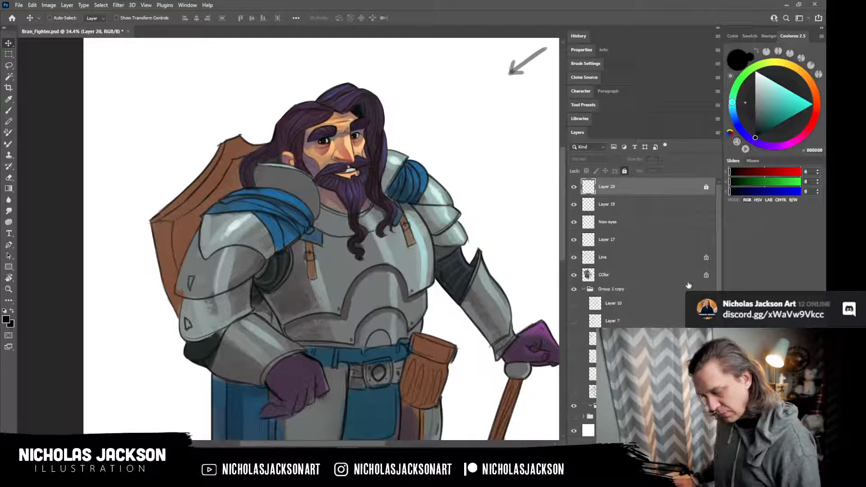
Create a new layer directly above the COlor layer and clip it to that layer for brush painting.
left_click(613, 276)
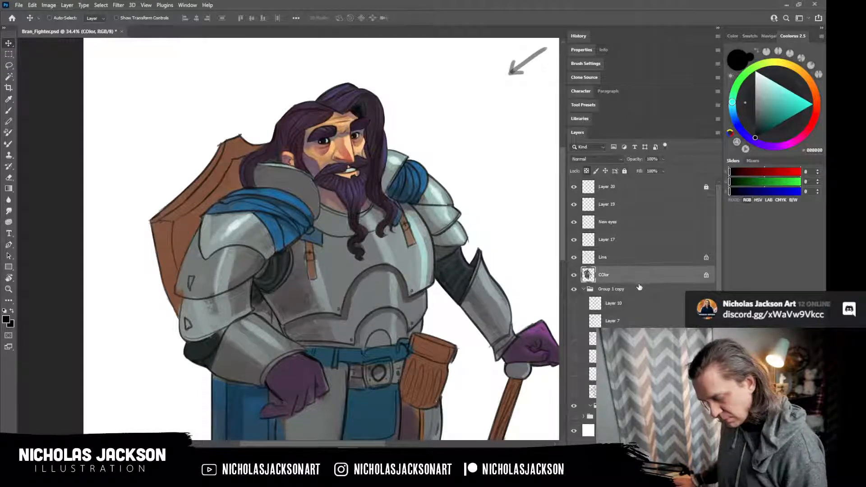
key("ctrl+shift+alt+n")
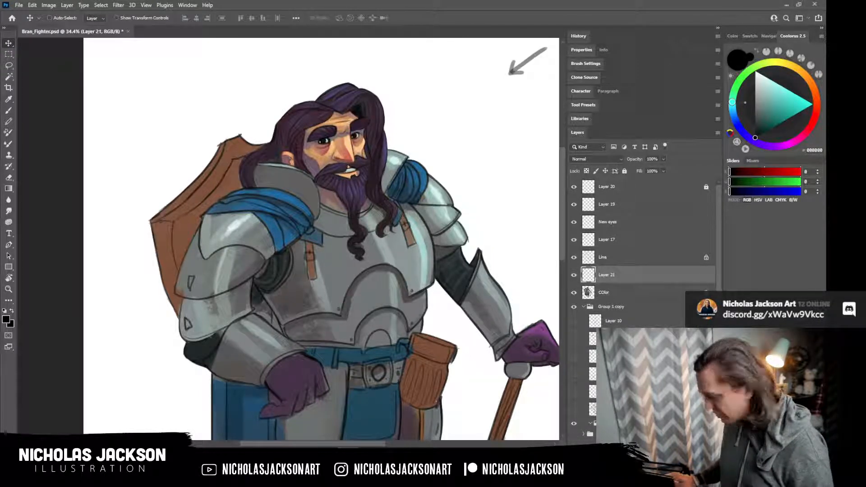
left_click(589, 283, "alt")
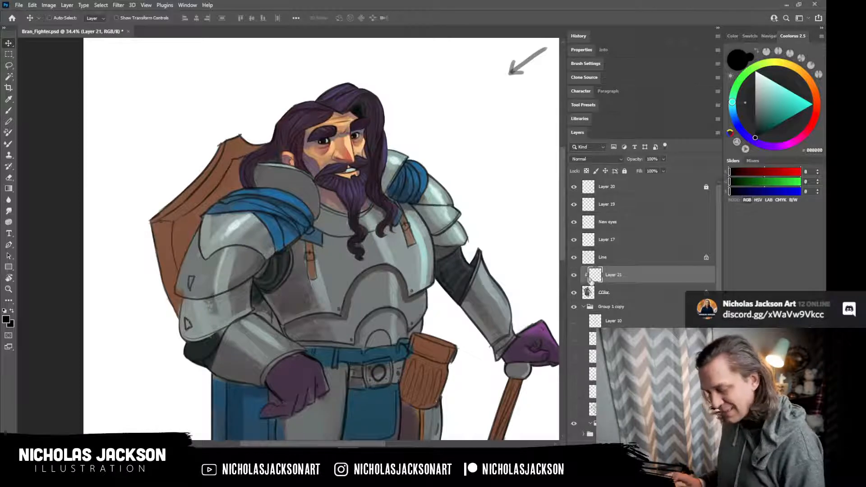
key("b")
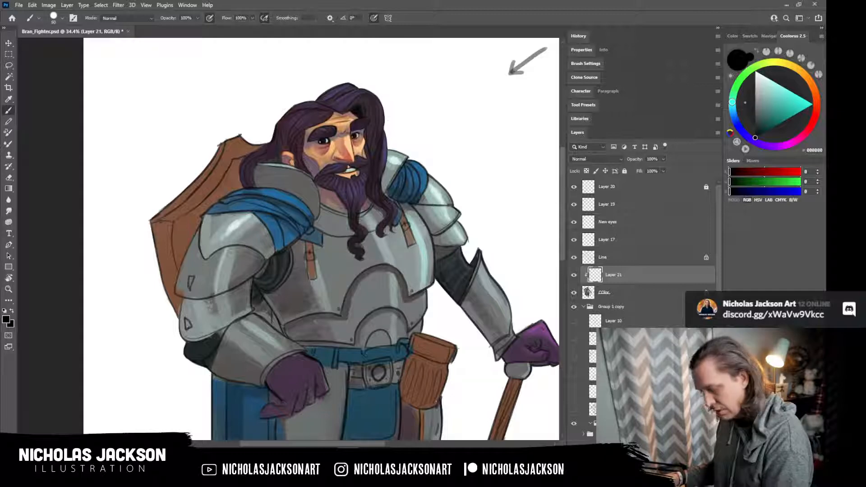
Check what the detail layers above the Line layer contribute by toggling their visibility.
left_click(574, 242)
left_click(576, 242)
left_click(577, 242)
left_click(577, 242)
left_click(576, 223)
left_click(576, 224)
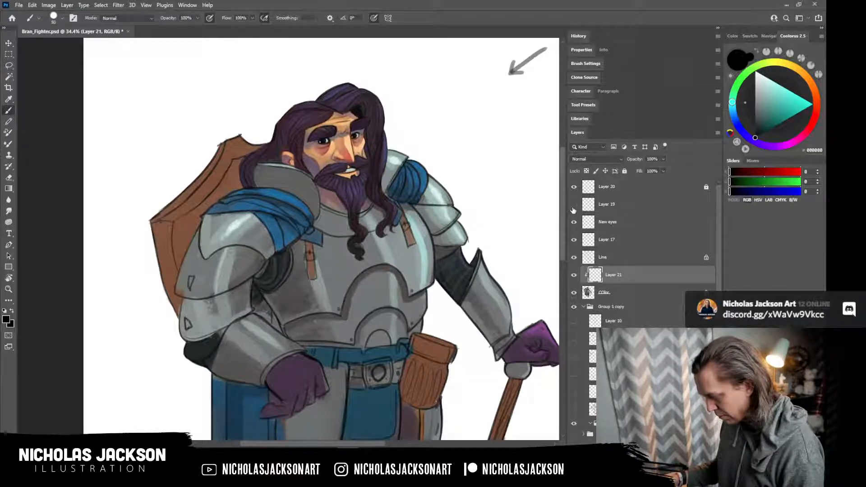
mouse_move(252, 272)
left_mouse_down()
mouse_move(273, 270)
mouse_move(281, 282)
mouse_move(270, 287)
left_mouse_up()
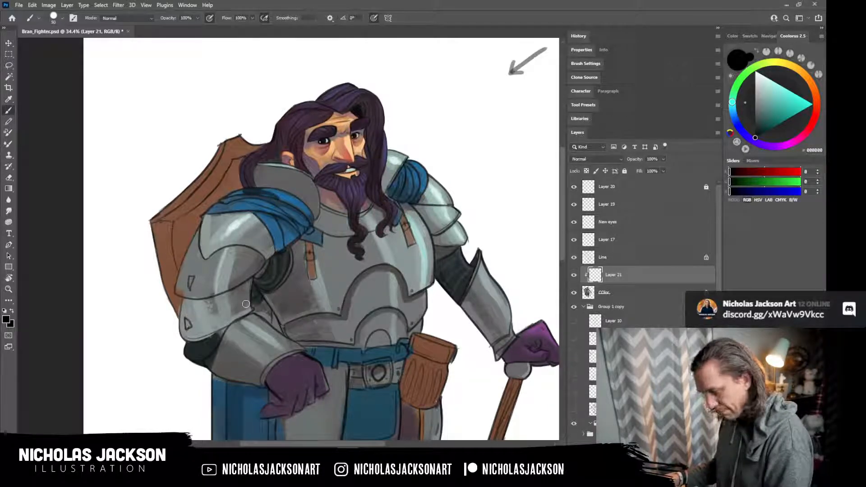
key("alt")
left_click(277, 195)
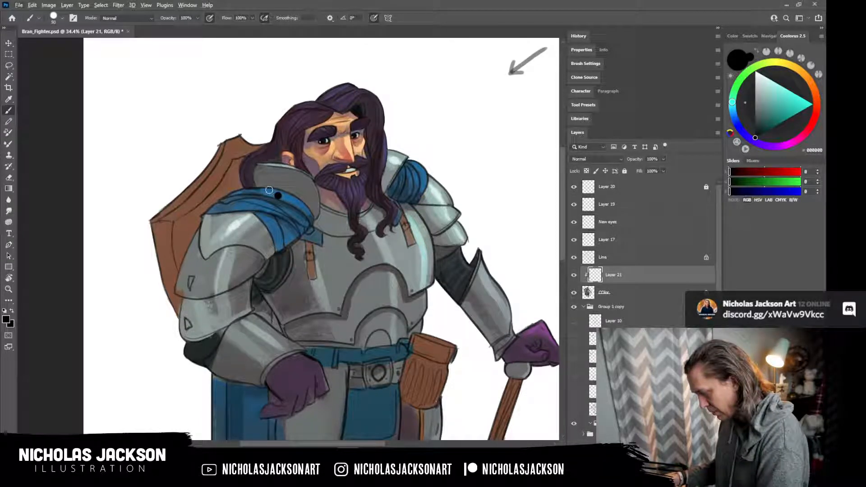
key("ctrl+z")
Sample the blue of the shoulder cloth and brighten the foreground colour to #329DE2.
key("alt")
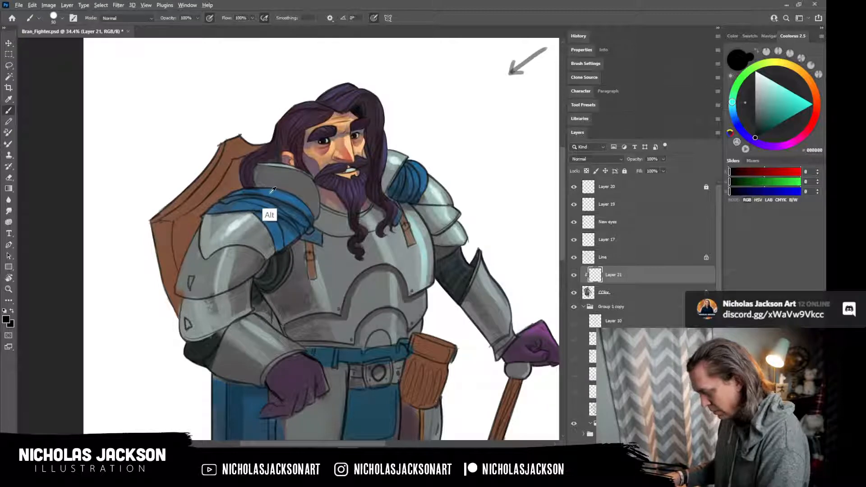
left_click(272, 191, "alt")
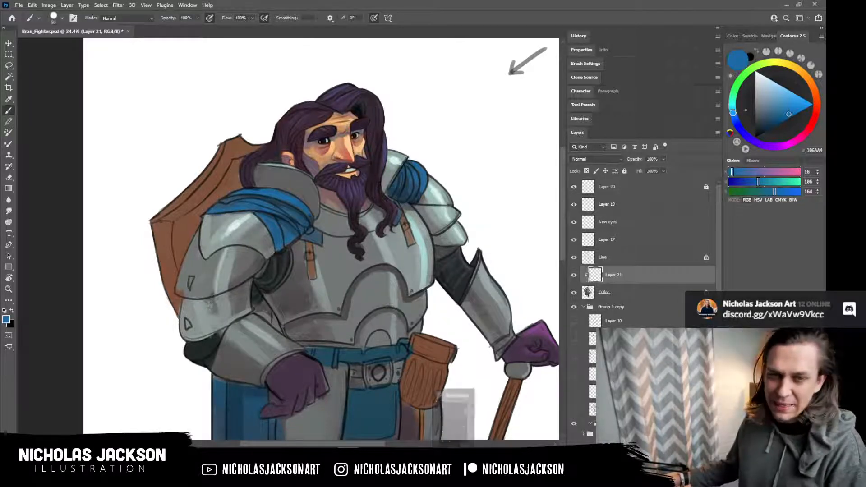
left_click_drag(395, 182, 434, 178)
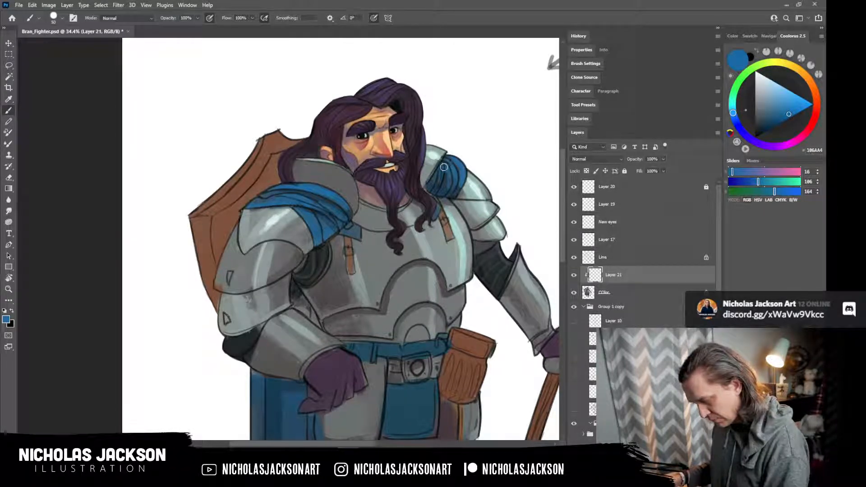
left_click(795, 102)
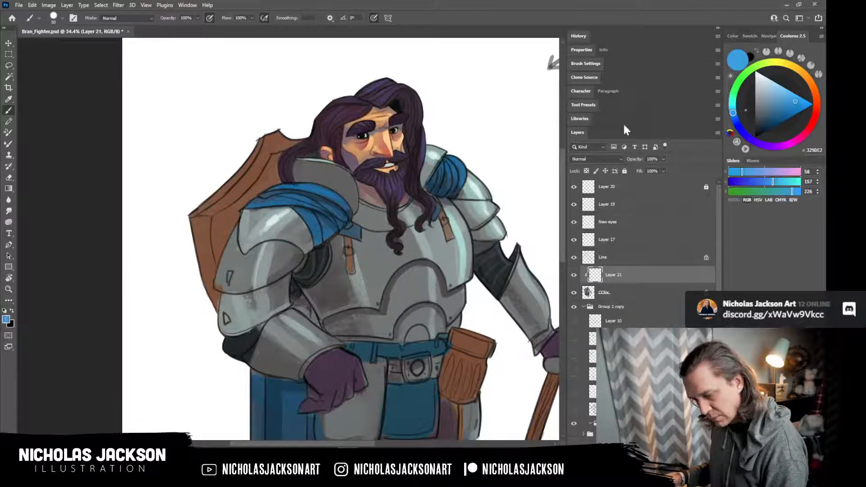
left_click_drag(445, 168, 457, 167)
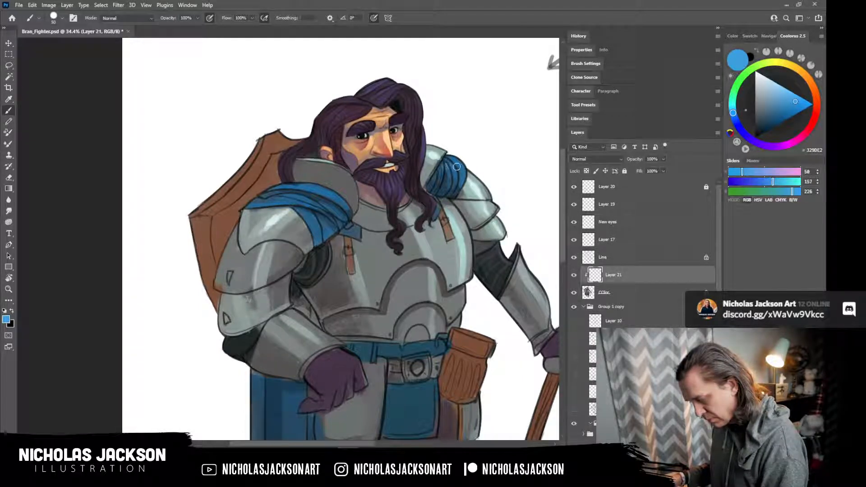
left_click_drag(271, 202, 293, 192)
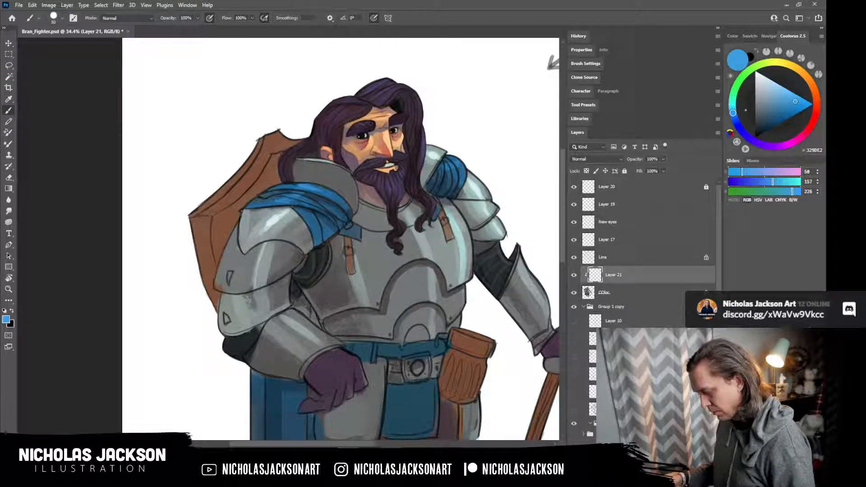
Set up a black 30 px brush on the Line layer, with the brush presets shown.
left_click(620, 258)
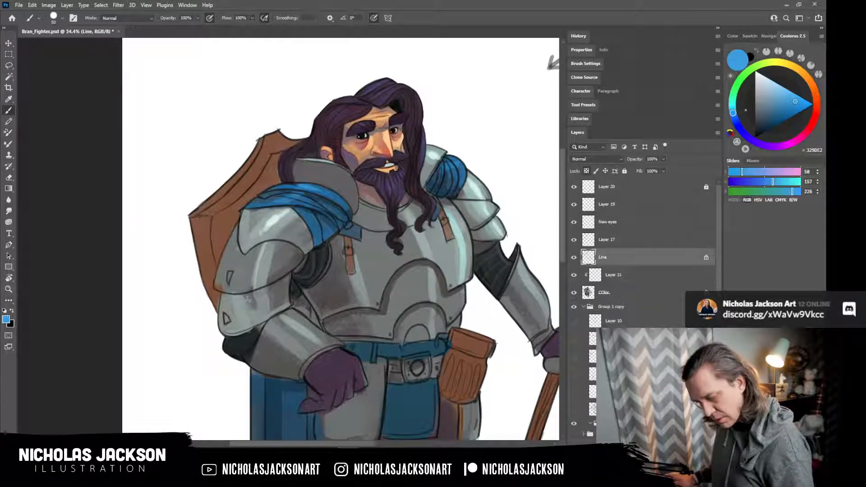
left_click_drag(777, 320, 775, 203)
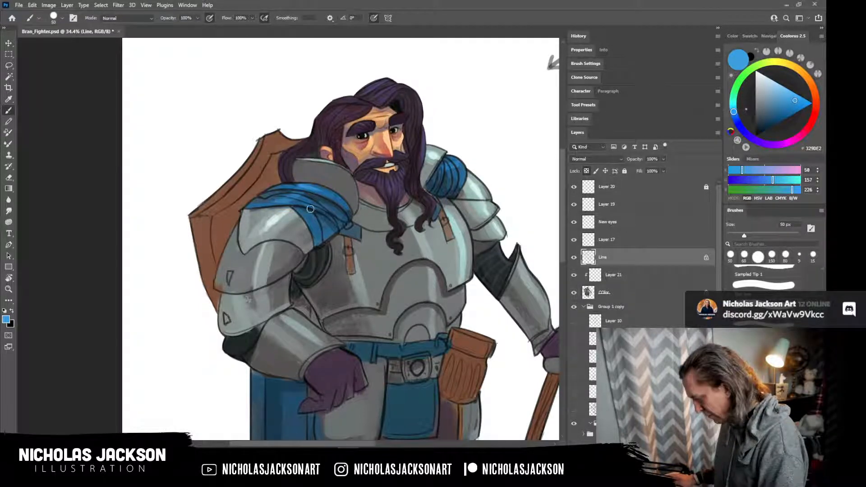
key("d")
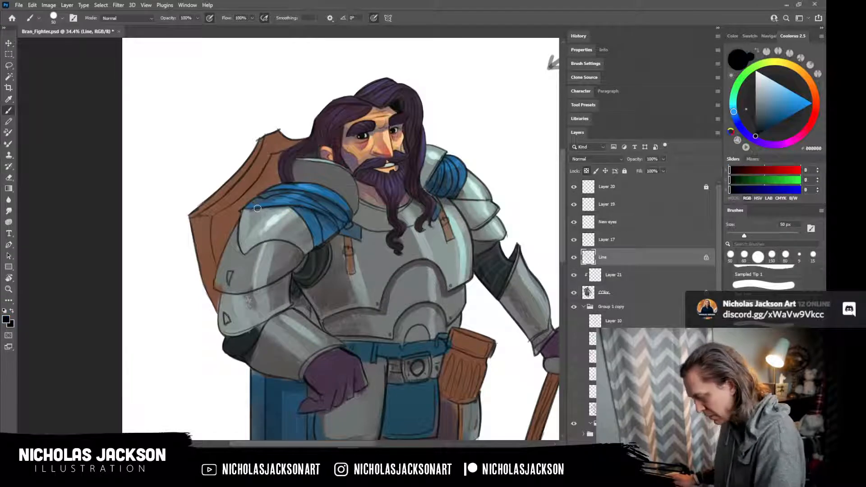
scroll(259, 208, "up", 1)
key("bracketright")
key("bracketright")
key("bracketright")
key("bracketright")
key("bracketleft")
key("bracketleft")
key("bracketleft")
key("bracketleft")
key("bracketleft")
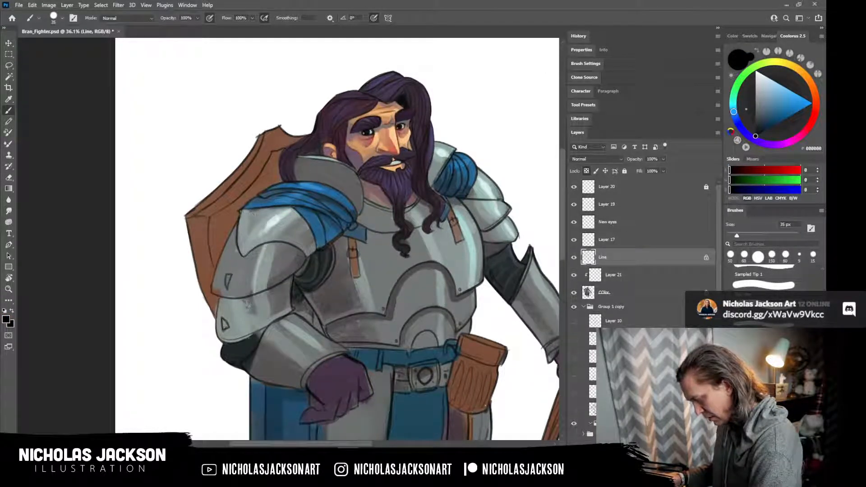
key("bracketleft")
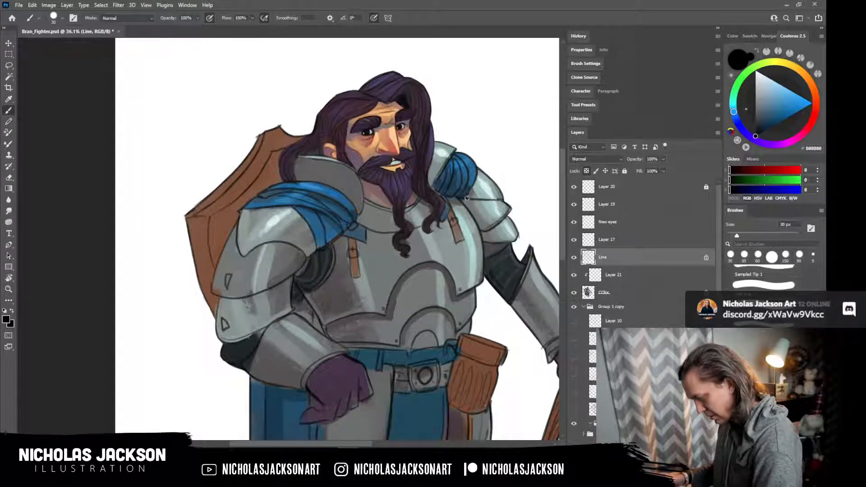
Unlock the Line layer's transparent pixels and draw a black contour across the shoulder armor to extend the blue cloth's lower edge.
left_click(587, 171)
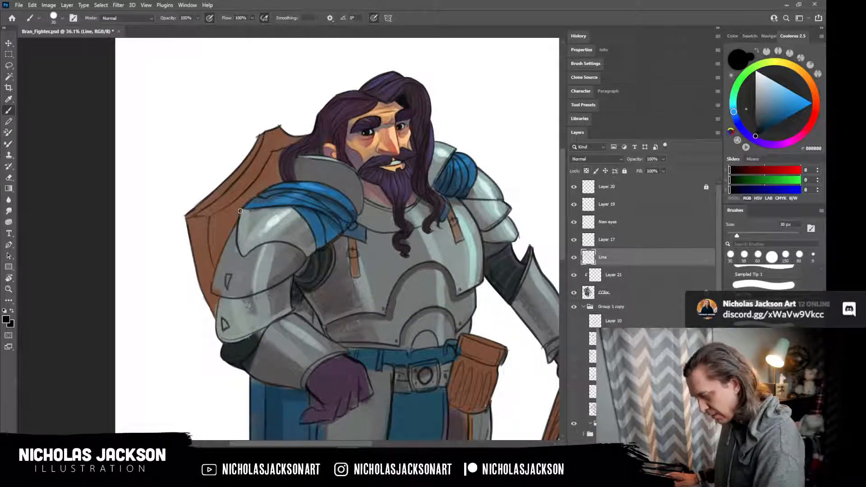
left_click_drag(246, 215, 316, 250)
key("ctrl+z")
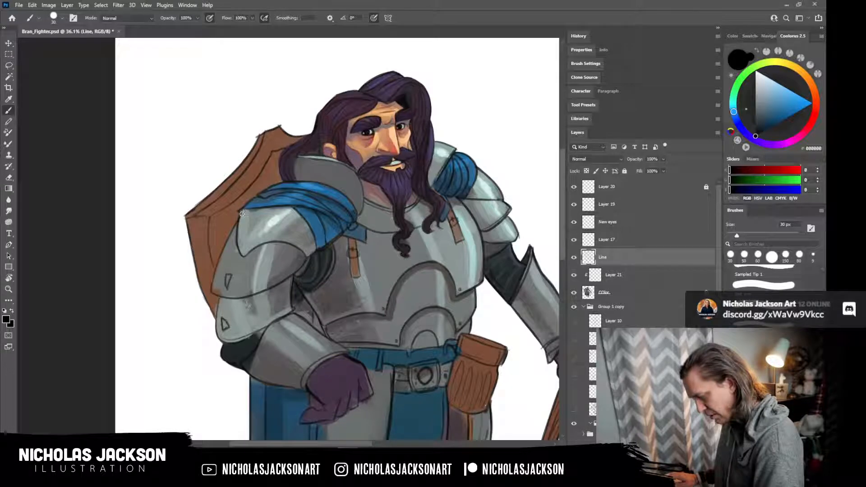
left_click_drag(240, 210, 315, 246)
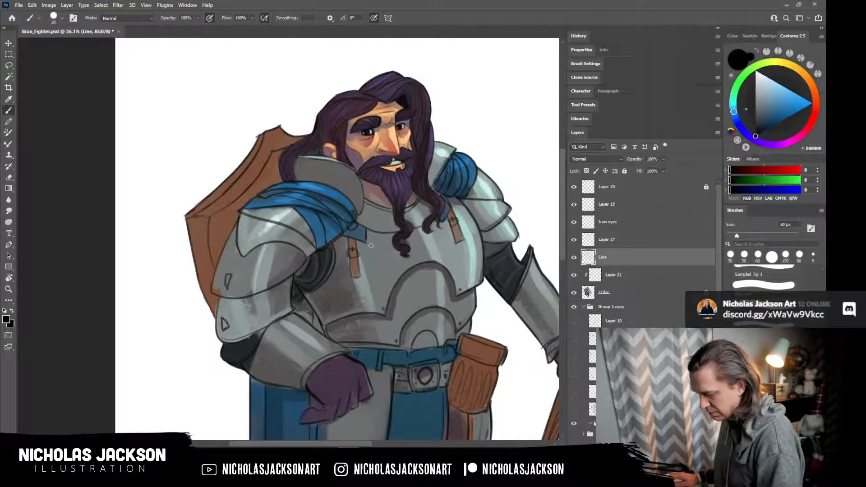
On Layer 21, fill the new strip below the shoulder cloth with its sampled blue #1A5E8B using a 60 px brush.
left_click(609, 276)
left_click(310, 238, "alt")
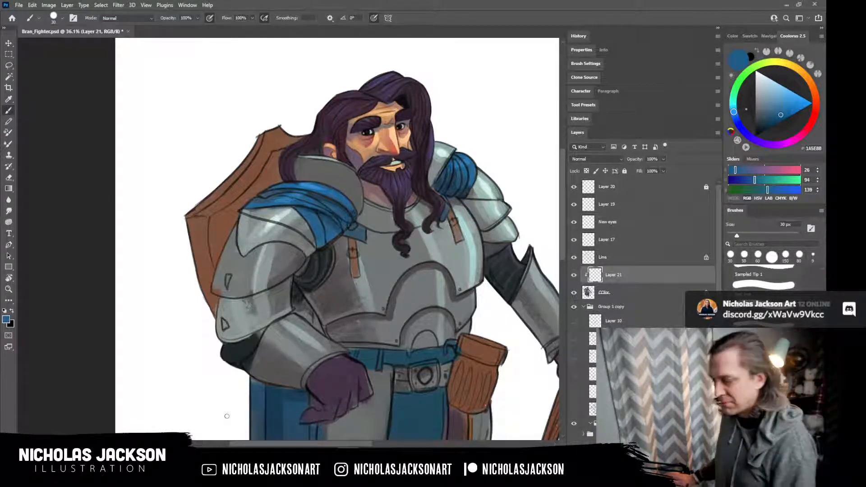
key("bracketright")
key("bracketright")
key("bracketright")
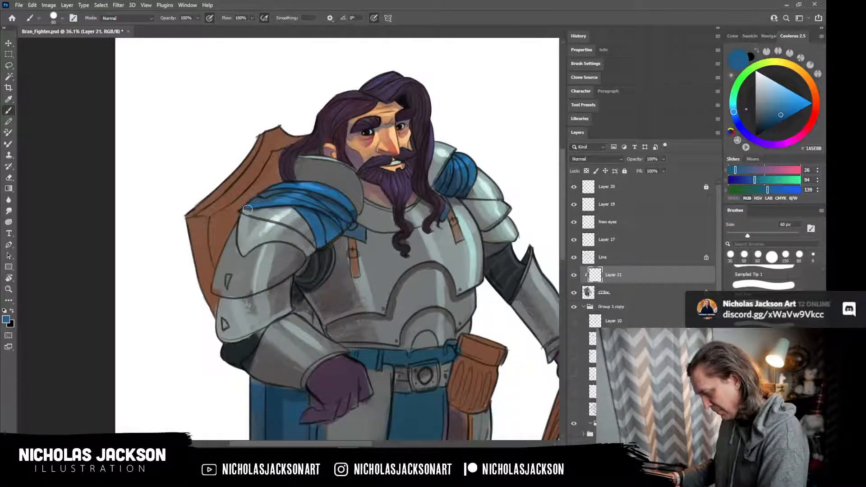
mouse_move(249, 210)
left_mouse_down()
mouse_move(266, 217)
mouse_move(257, 217)
mouse_move(284, 208)
mouse_move(296, 219)
mouse_move(280, 217)
mouse_move(312, 237)
mouse_move(251, 212)
mouse_move(293, 210)
mouse_move(286, 223)
mouse_move(303, 223)
mouse_move(308, 236)
left_mouse_up()
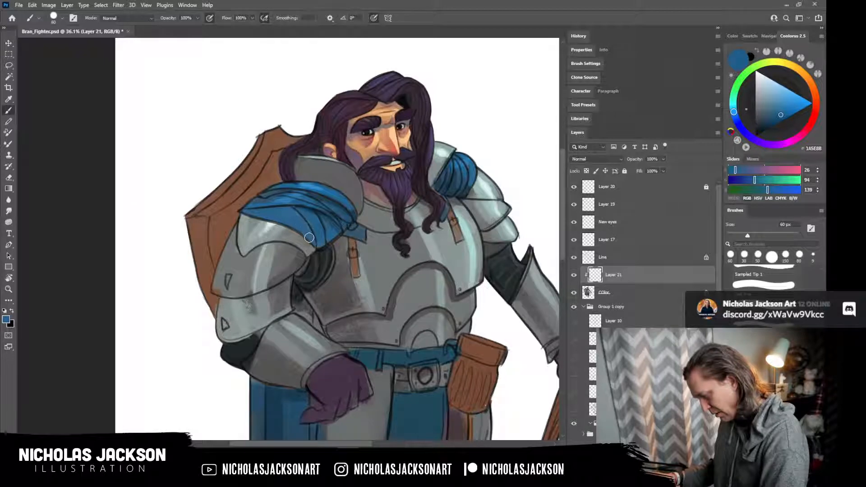
Try shading the shoulder cloth's folds with dark blue #071620 using the 60 px brush, and undo the strokes.
key("alt")
left_click(325, 210, "alt")
left_click_drag(250, 205, 329, 220)
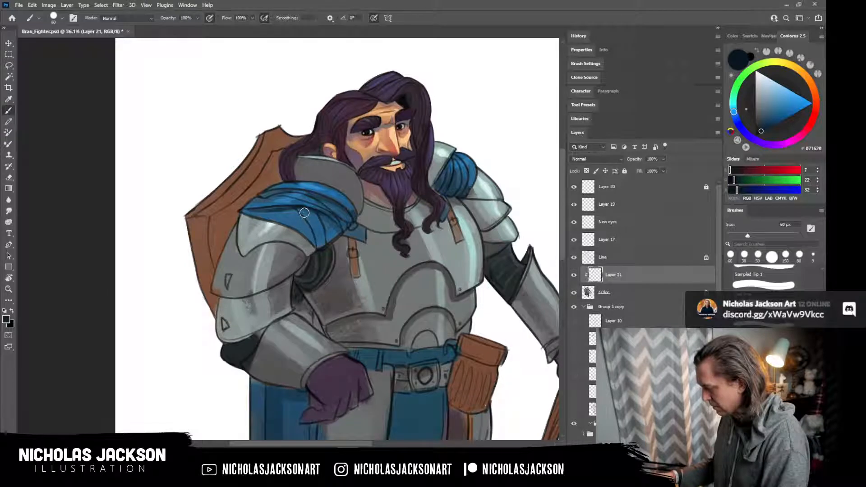
key("ctrl+z")
key("ctrl+z")
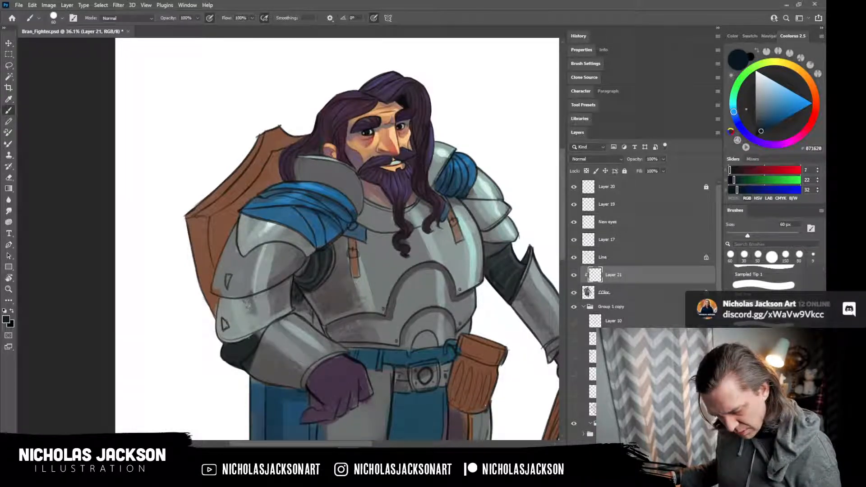
Try another brush preset at about 60 px for dark shading along the lower part of the shoulder cloth.
key("period")
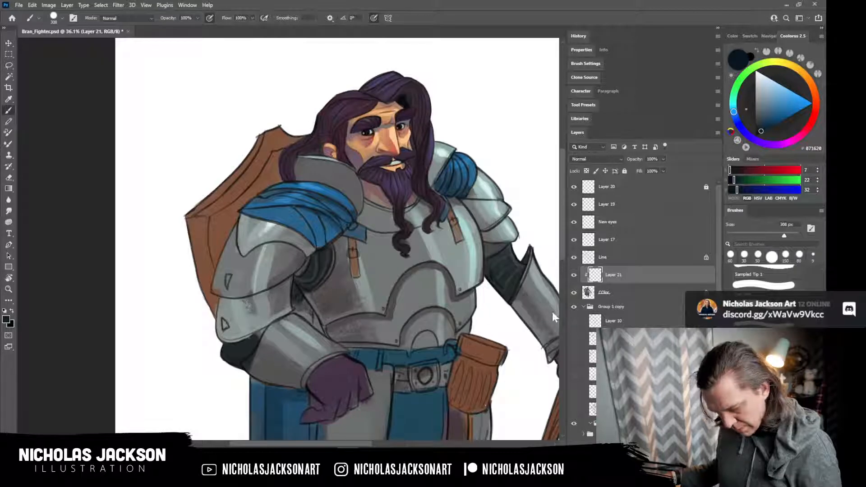
key("bracketleft")
key("bracketleft")
key("bracketleft")
key("bracketleft")
key("bracketleft")
key("bracketleft")
key("bracketleft")
key("bracketleft")
key("bracketleft")
key("bracketleft")
key("bracketleft")
key("bracketleft")
key("bracketleft")
key("bracketright")
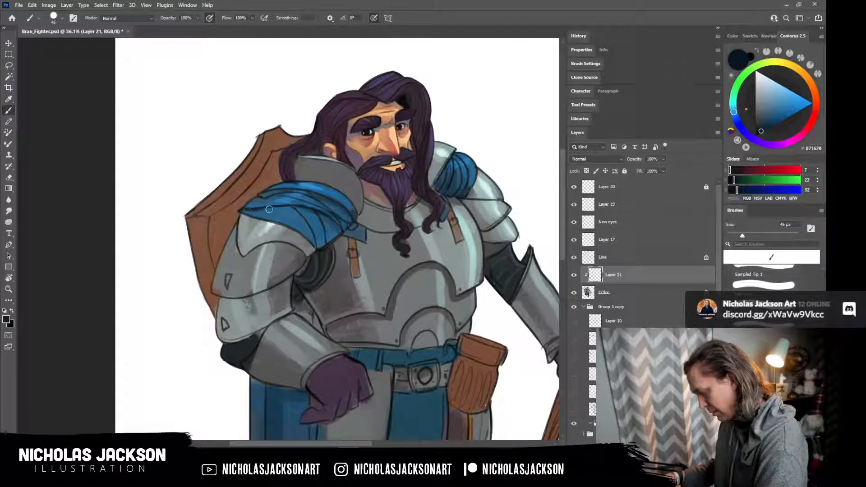
key("bracketright")
key("bracketright")
left_click_drag(253, 212, 324, 218)
key("bracketright")
key("bracketright")
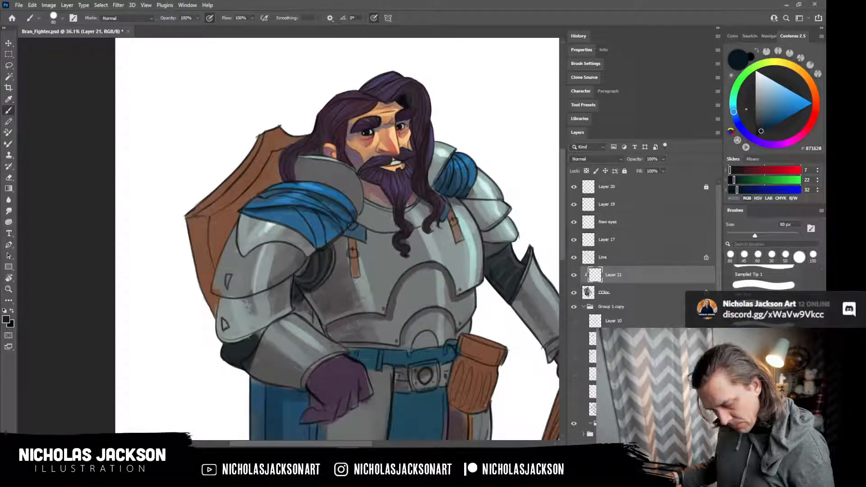
Test a textured 60 px brush with a dark scribble on the breastplate and undo it.
key("[")
mouse_move(383, 242)
left_mouse_down()
mouse_move(361, 275)
mouse_move(372, 282)
left_mouse_up()
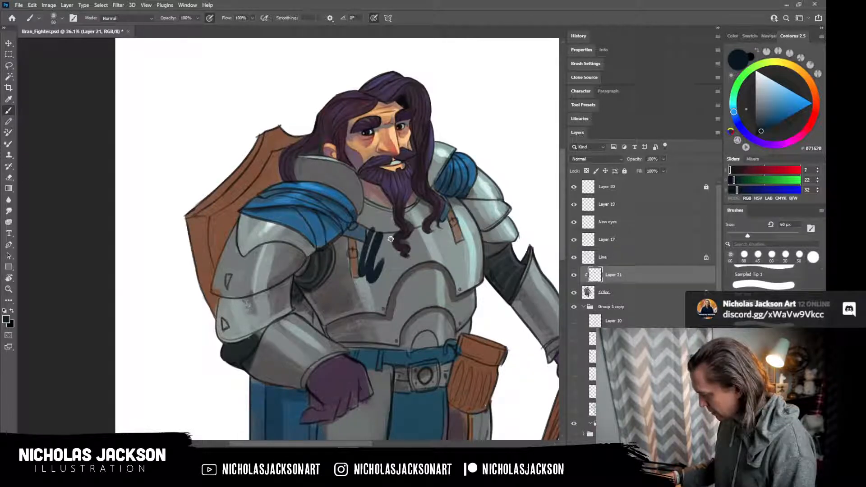
key("ctrl+z")
key("ctrl+z")
key("ctrl+z")
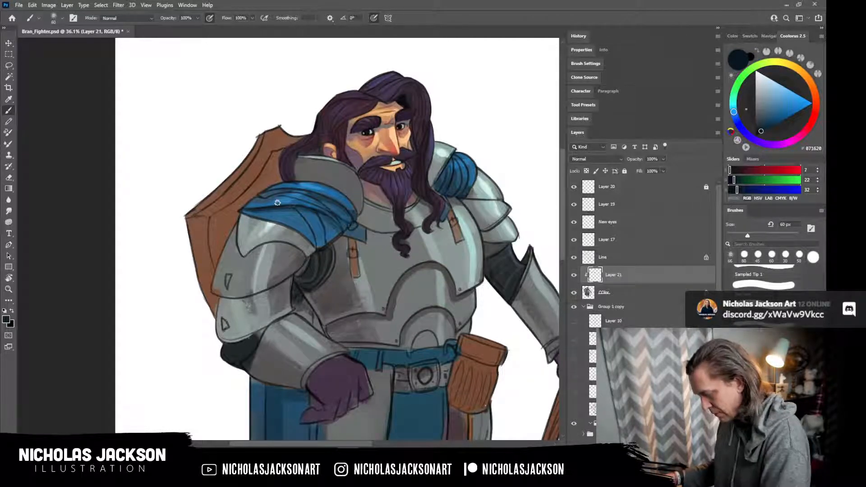
Shade the lower end of the shoulder cloth with sampled darker blue #1B4B69 using the textured brush at 125 px.
key("bracketright")
key("bracketright")
key("bracketright")
key("bracketright")
key("bracketright")
key("bracketright")
left_click(300, 225, "alt")
mouse_move(300, 226)
left_mouse_down()
mouse_move(314, 244)
mouse_move(303, 228)
mouse_move(317, 233)
mouse_move(319, 198)
mouse_move(324, 232)
mouse_move(298, 226)
mouse_move(317, 238)
mouse_move(320, 223)
mouse_move(332, 236)
left_mouse_up()
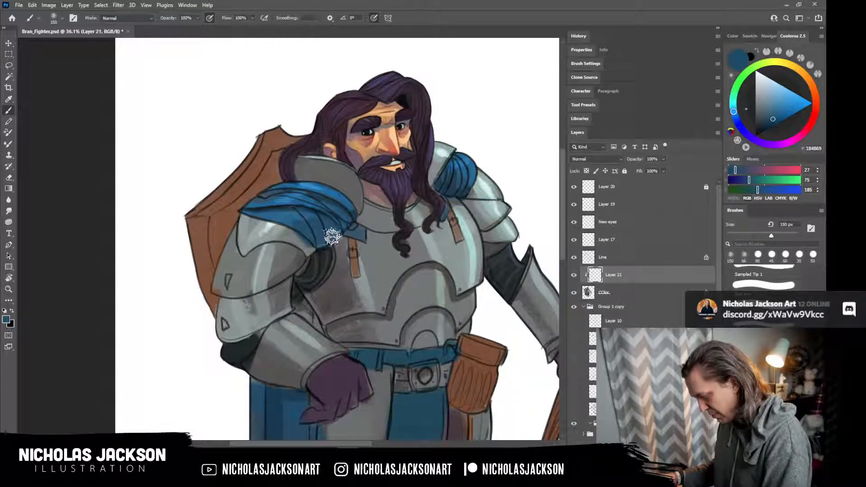
key("bracketleft")
key("ctrl+z")
mouse_move(308, 236)
left_mouse_down()
mouse_move(330, 227)
mouse_move(318, 240)
mouse_move(307, 228)
mouse_move(320, 241)
mouse_move(287, 221)
mouse_move(324, 227)
left_mouse_up()
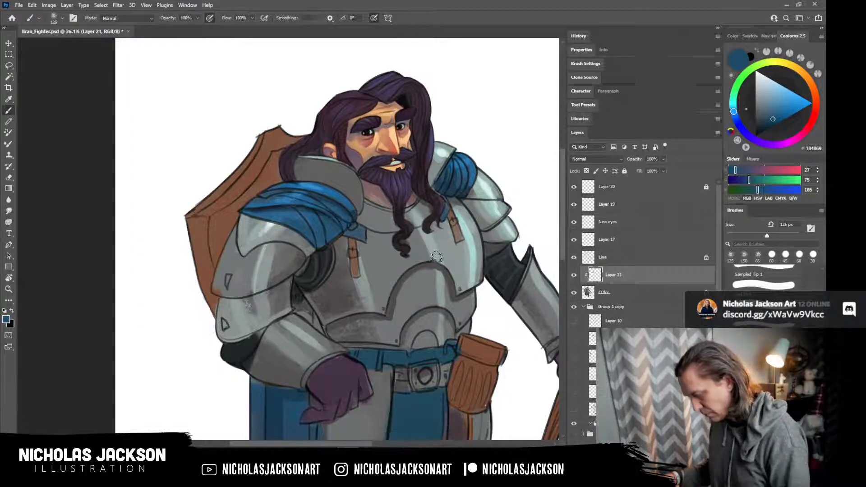
Paint the outer edge of the shield-side shoulder and upper-arm armor with sampled grey #747674 using a 100 px brush.
key("alt")
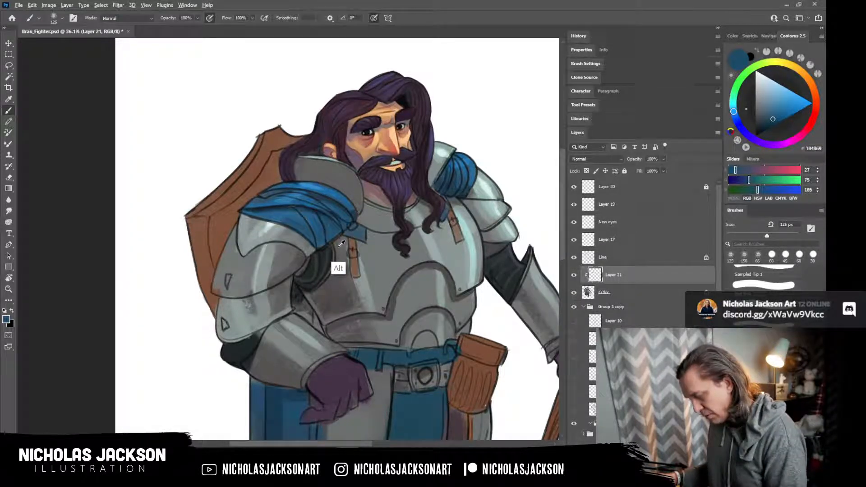
left_click(339, 247, "alt")
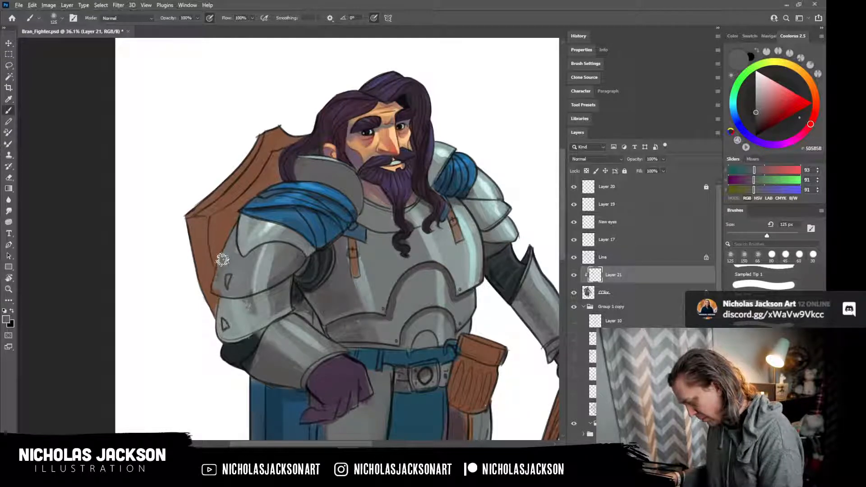
left_click(231, 243, "alt")
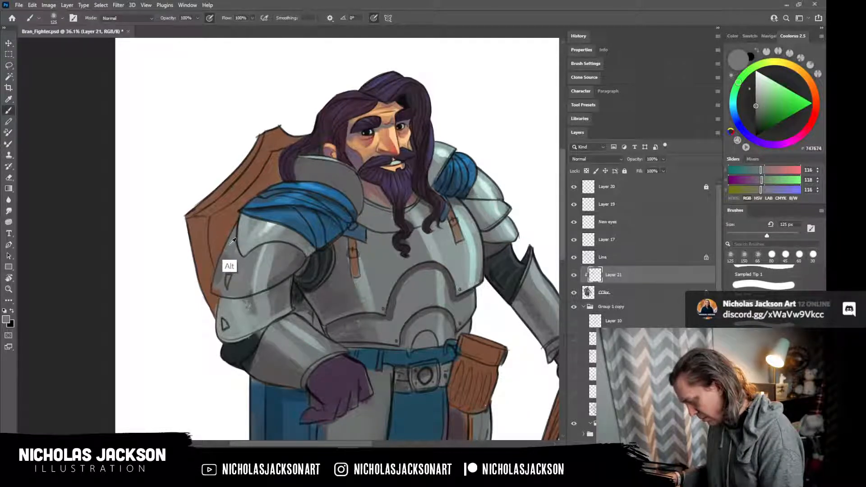
key("bracketleft")
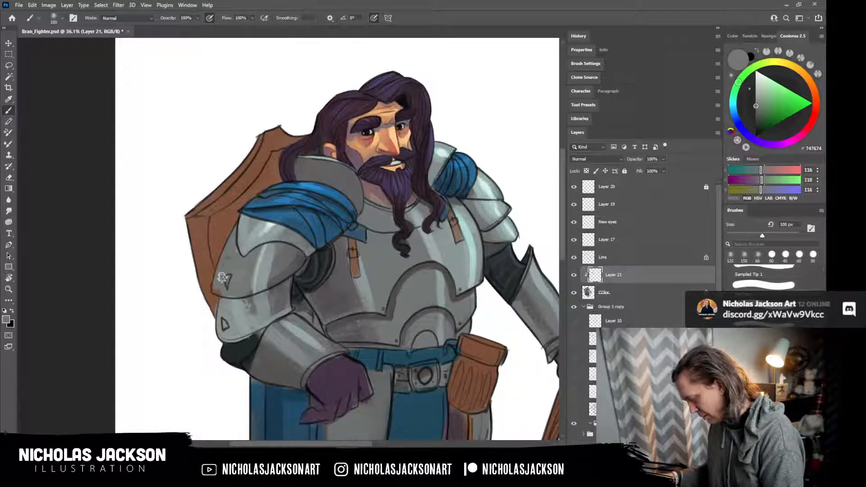
left_click_drag(234, 234, 218, 282)
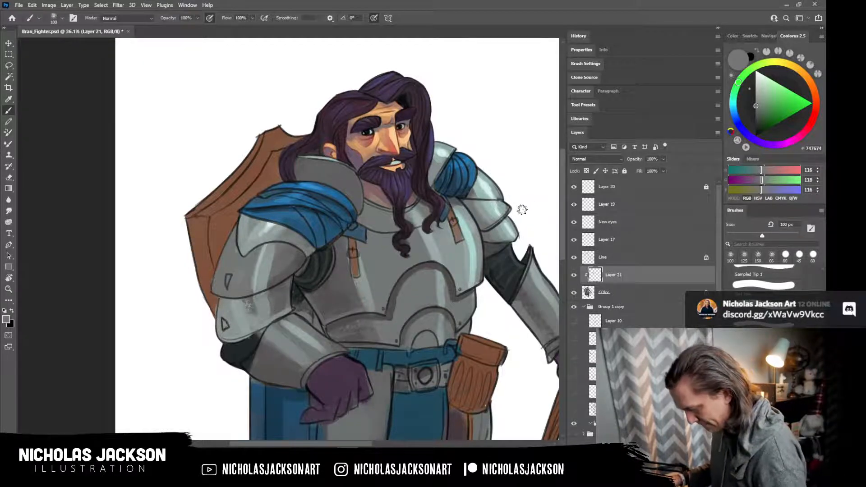
Choose a different brush preset and paint dark grey #524E4E on the shadowed side of the breastplate at 150 px.
left_click_drag(527, 266, 500, 276)
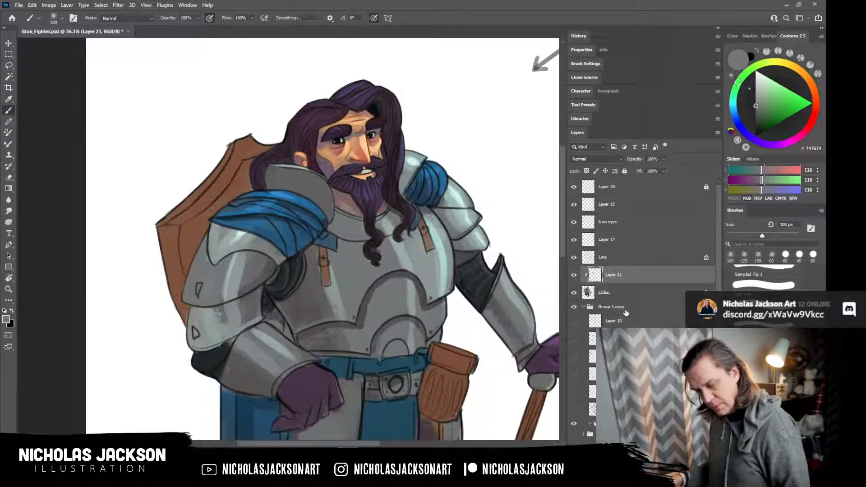
left_click(764, 361)
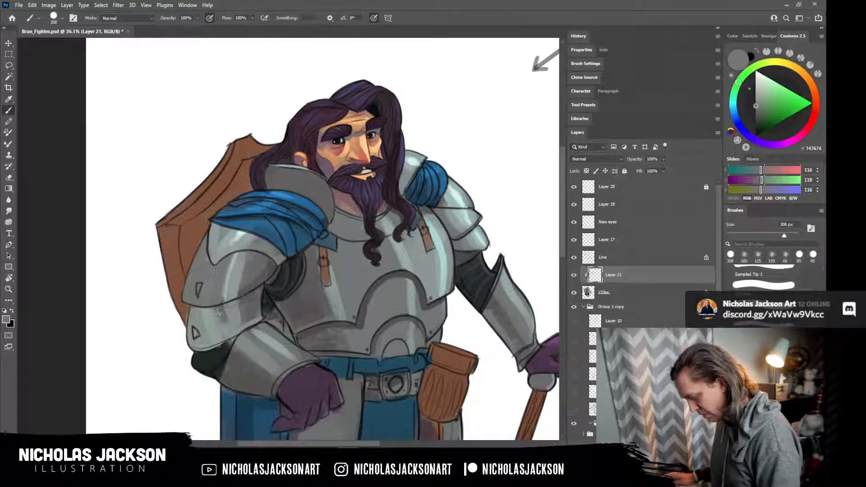
scroll(764, 288, "down", 5)
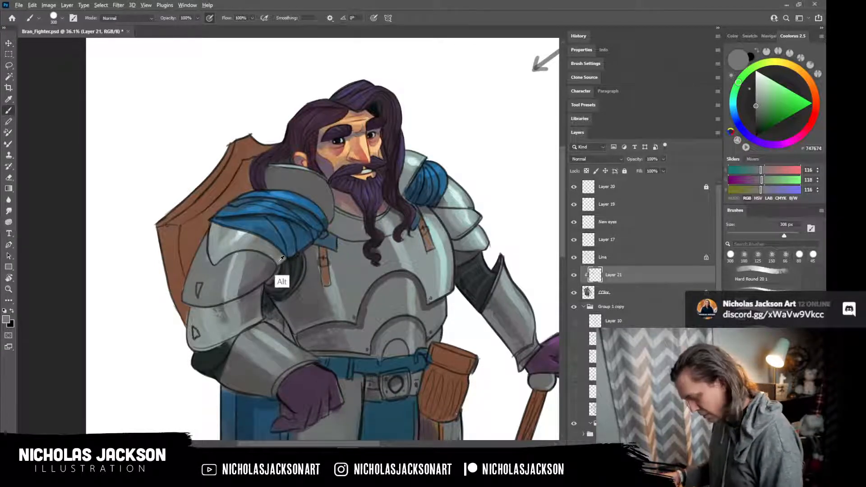
key("alt")
scroll(305, 302, "down", 3)
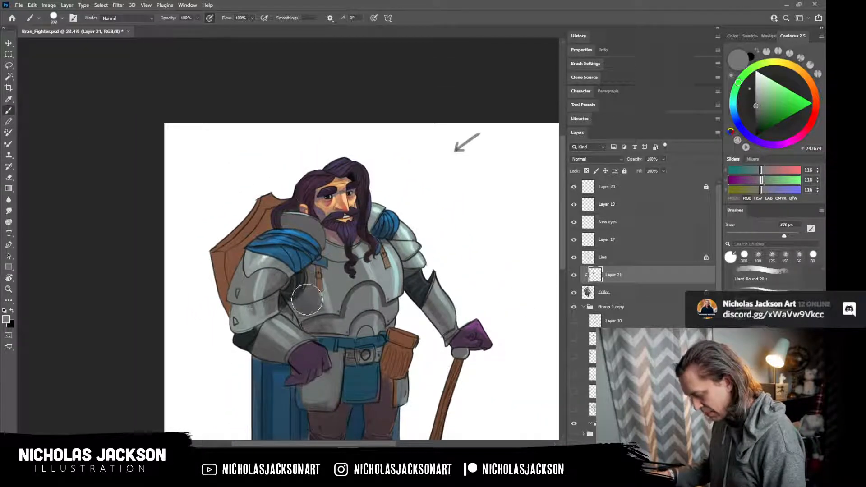
scroll(306, 301, "up", 2)
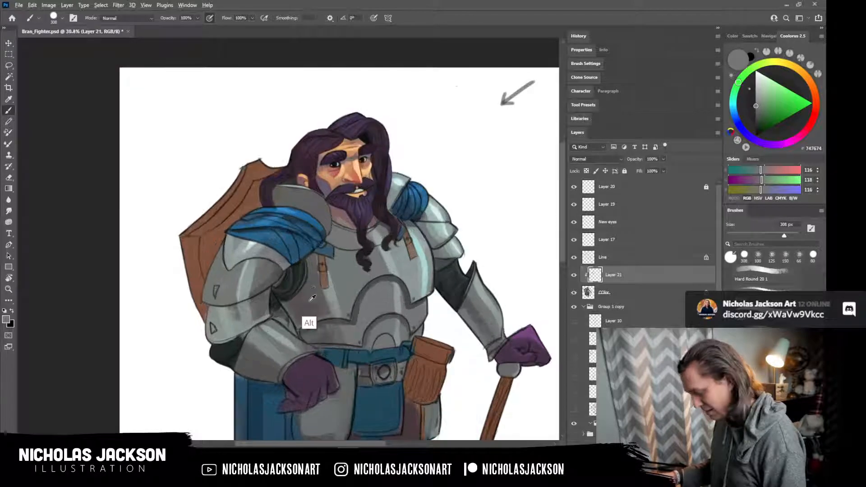
left_click(312, 297, "alt")
key("bracketleft")
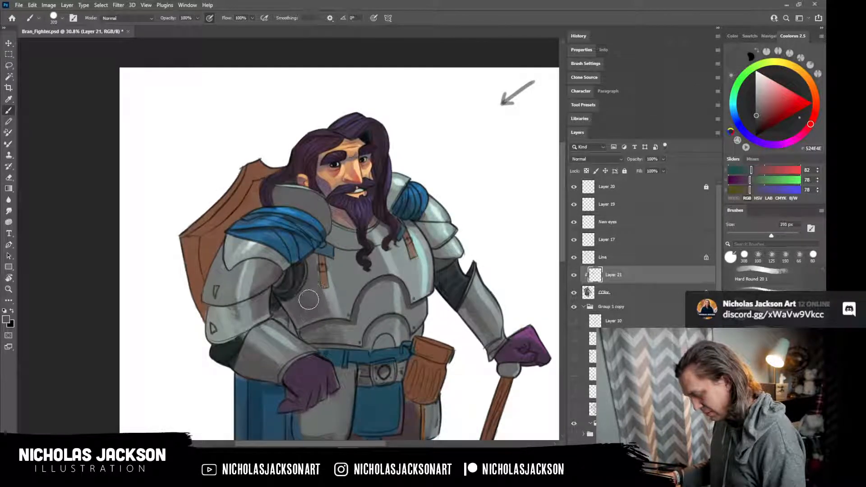
left_click_drag(317, 311, 320, 299)
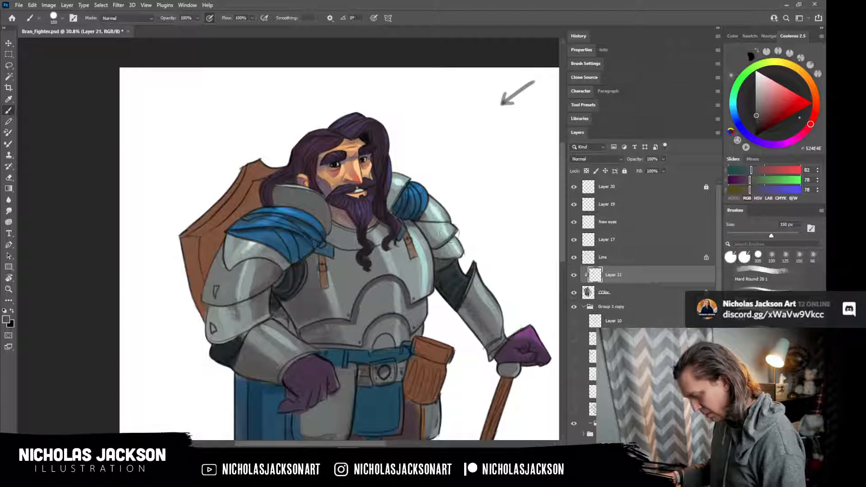
Paint sampled light grey #92A29F on the breastplate around the shield-side leather strap with a 100 px brush.
left_click(333, 296, "alt")
scroll(315, 266, "down", 2)
scroll(315, 267, "down", 2)
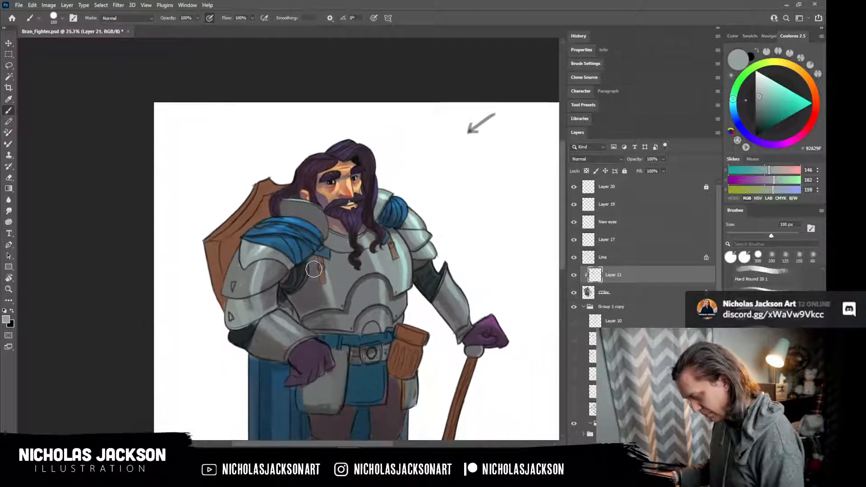
key("bracketleft")
key("bracketleft")
key("bracketleft")
key("bracketleft")
key("bracketleft")
left_click_drag(313, 267, 323, 305)
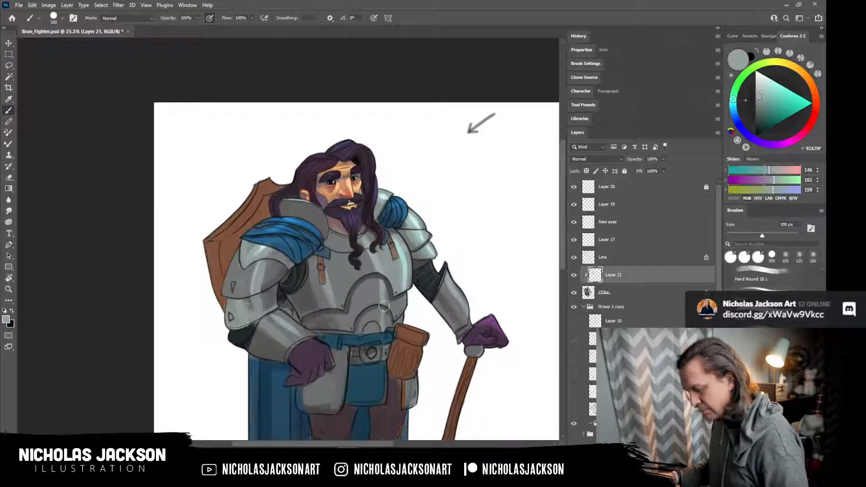
scroll(295, 301, "up", 1)
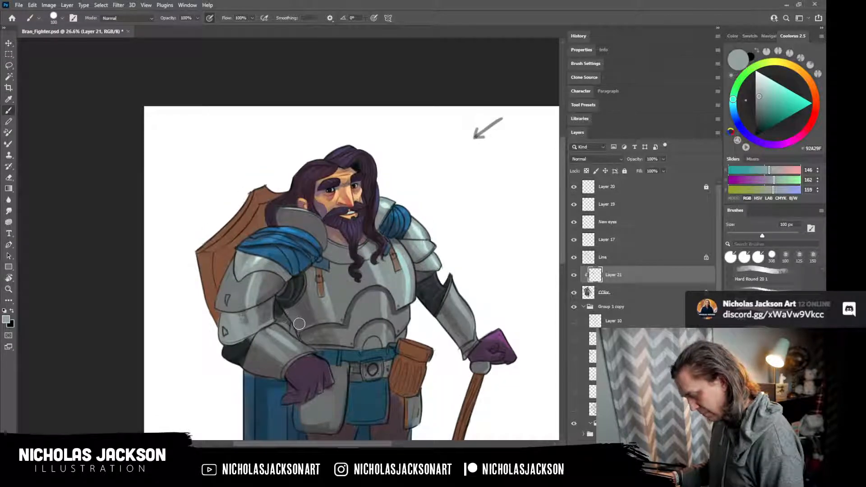
Paint sampled grey #737877 on the shield-side upper-arm armor and the rounded lower plate of the breastplate with a 100 px brush.
left_click_drag(418, 284, 402, 269)
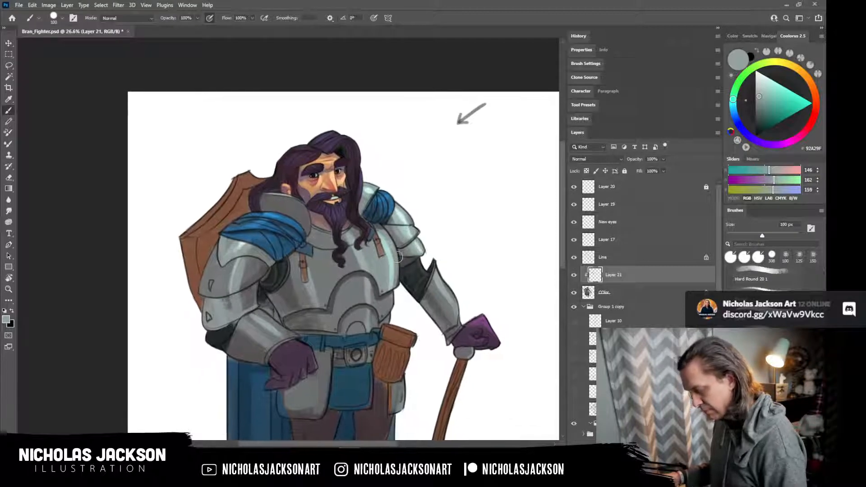
key("alt")
left_click(225, 302, "alt")
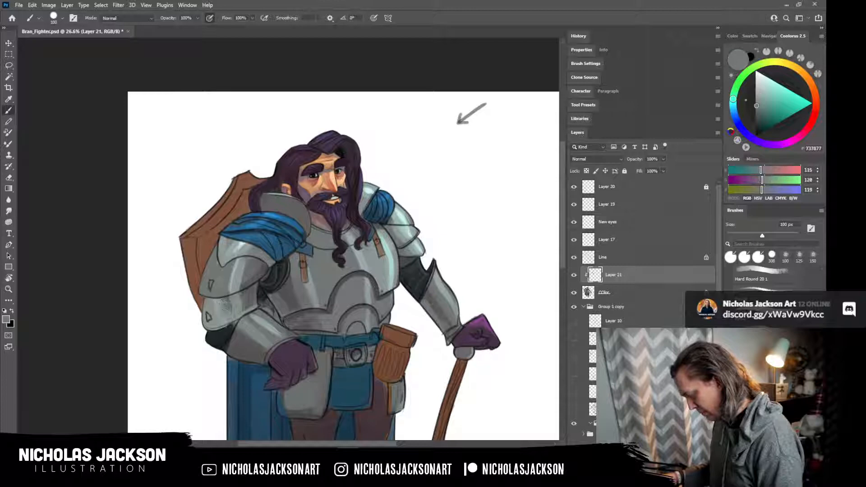
mouse_move(227, 306)
left_mouse_down()
mouse_move(233, 314)
mouse_move(252, 293)
left_mouse_up()
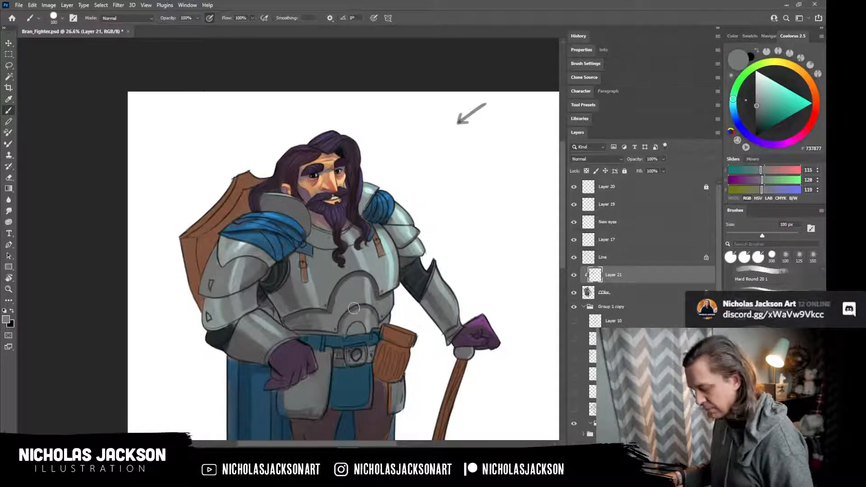
left_click(346, 290, "alt")
mouse_move(341, 304)
left_mouse_down()
mouse_move(343, 292)
mouse_move(333, 312)
mouse_move(338, 289)
mouse_move(361, 278)
left_mouse_up()
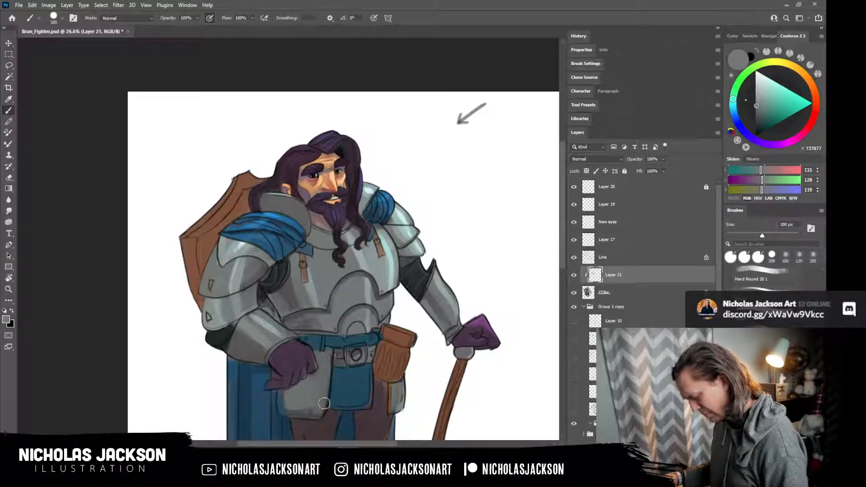
Lighten the upper breastplate between the leather straps with sampled light grey #9BACAA at 100 px.
key("alt")
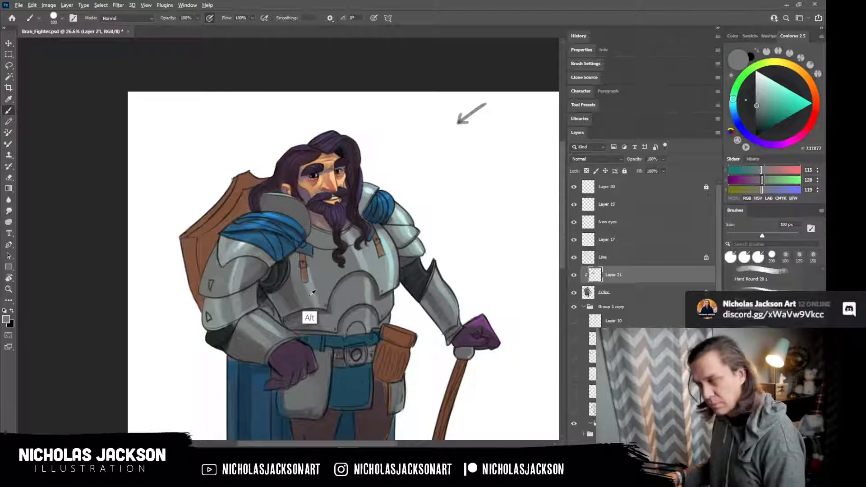
left_click(310, 267, "alt")
left_click_drag(313, 279, 330, 264)
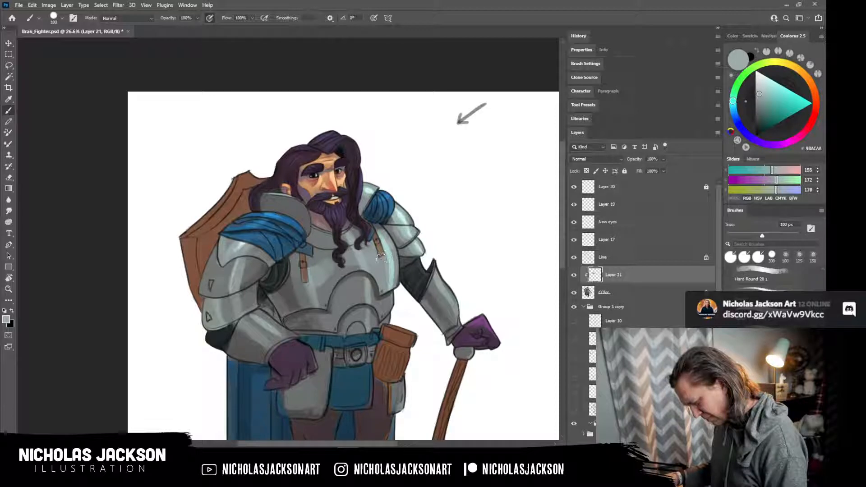
left_click_drag(353, 260, 294, 282)
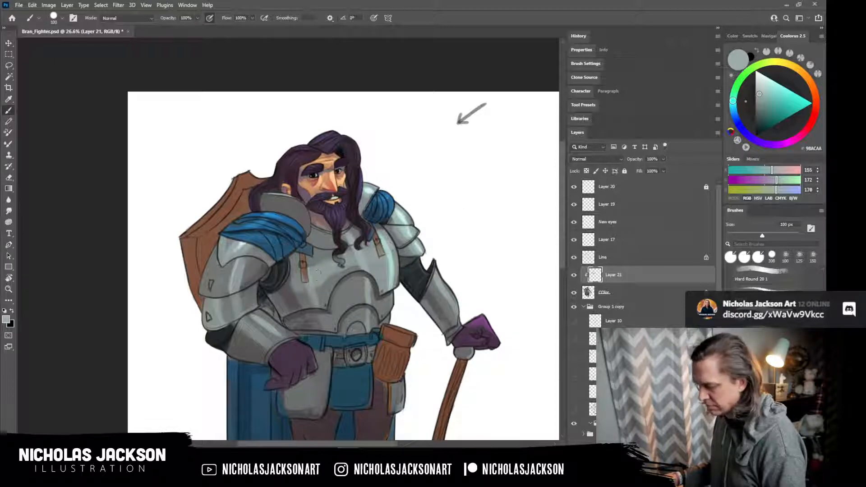
Try a bright cyan #92F2E6 highlight across the upper breastplate at 100 px.
left_click(777, 86)
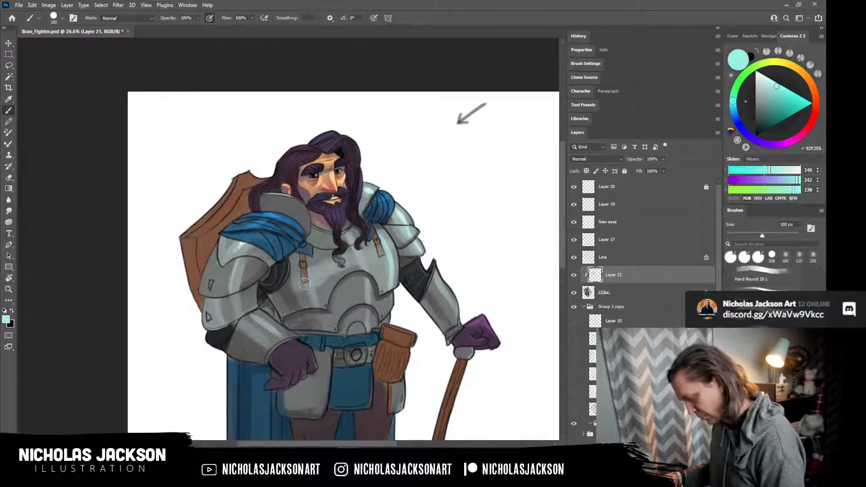
mouse_move(302, 285)
left_mouse_down()
mouse_move(312, 273)
mouse_move(362, 261)
left_mouse_up()
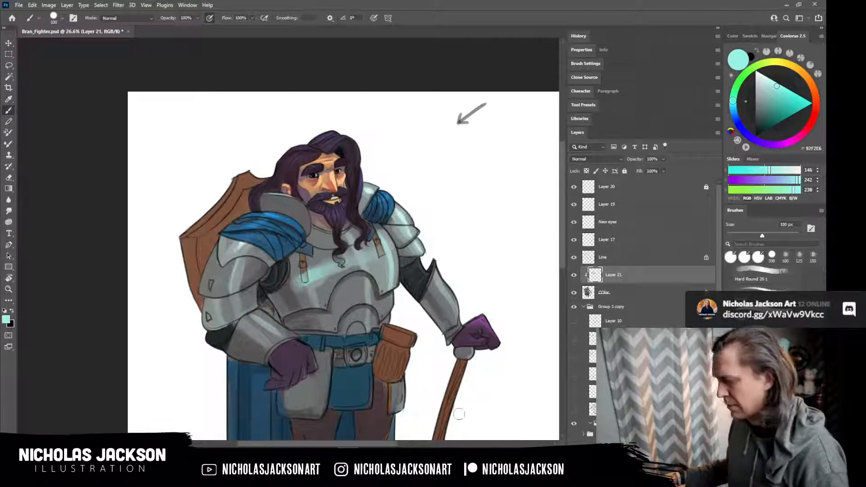
Paint a highlight band across the upper breastplate in pale cyan #A1D9D3 with an 80 px brush.
left_click(768, 87)
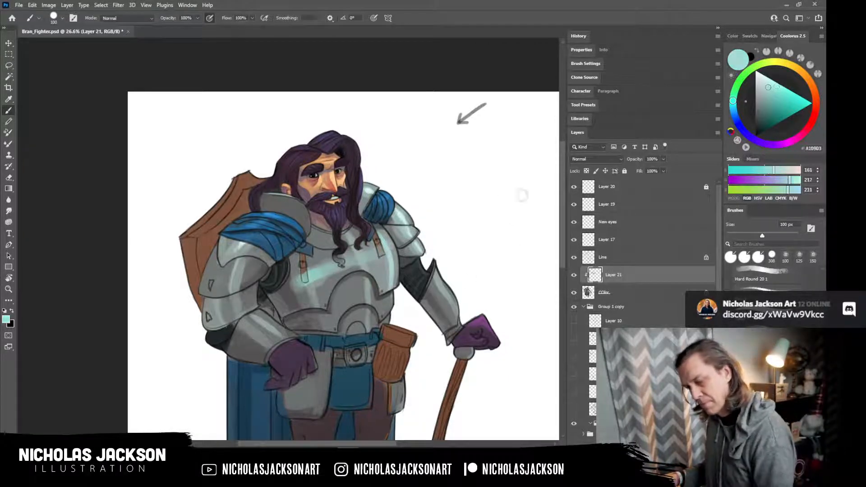
left_click_drag(301, 284, 316, 271)
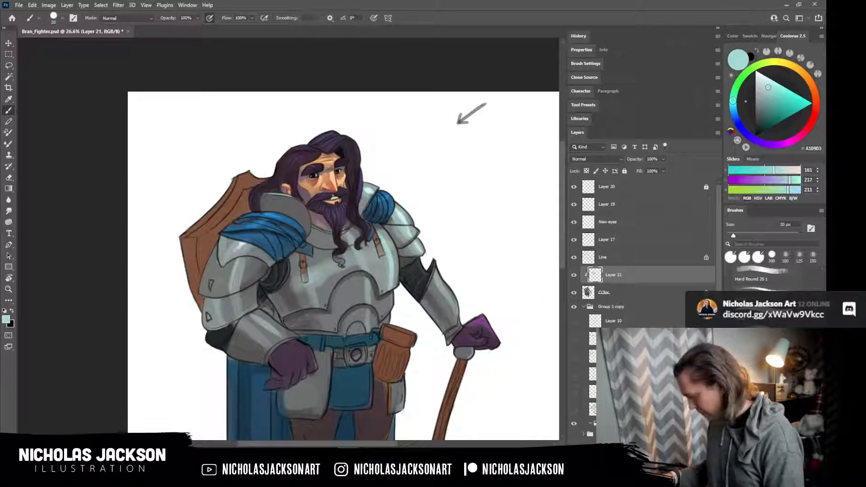
scroll(318, 280, "up", 2)
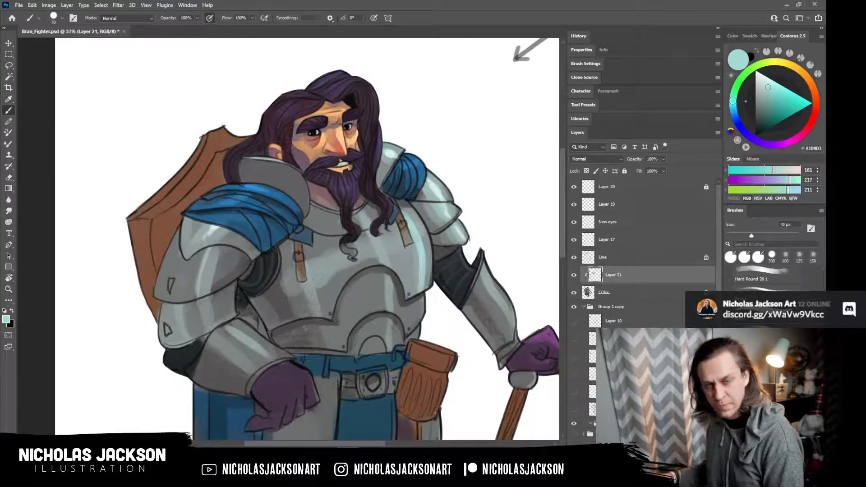
left_click_drag(290, 286, 384, 247)
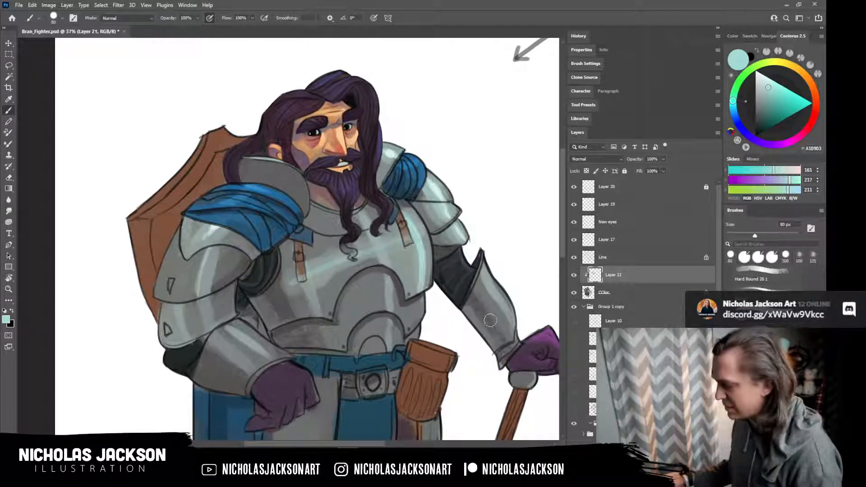
scroll(494, 277, "down", 2)
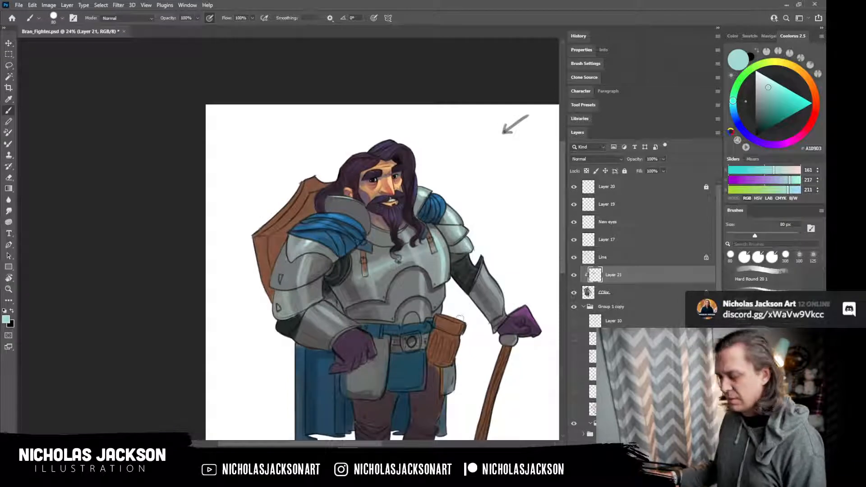
scroll(459, 315, "up", 1)
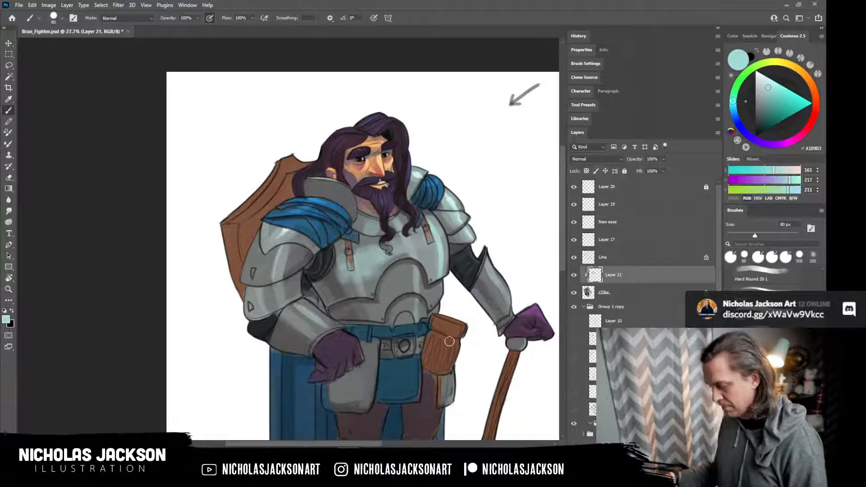
Refine the breastplate shading around the highlight with sampled greys #7E908D and #626665 at 70 px.
key("bracketleft")
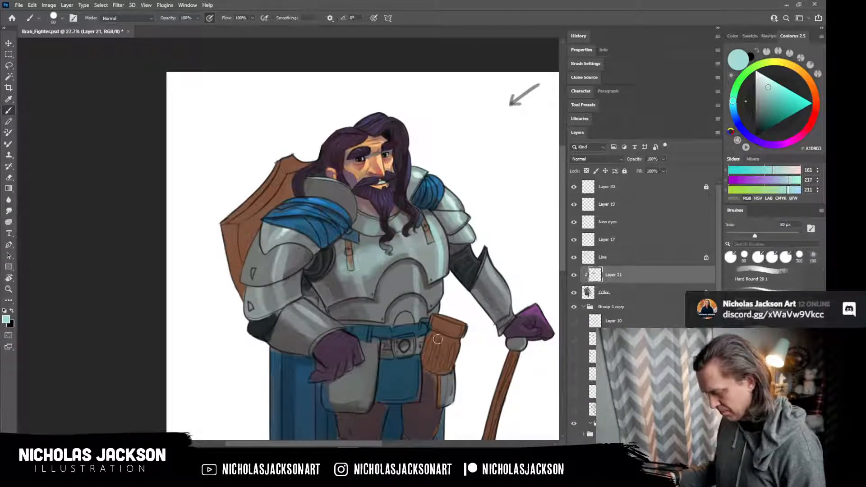
left_click(383, 261, "alt")
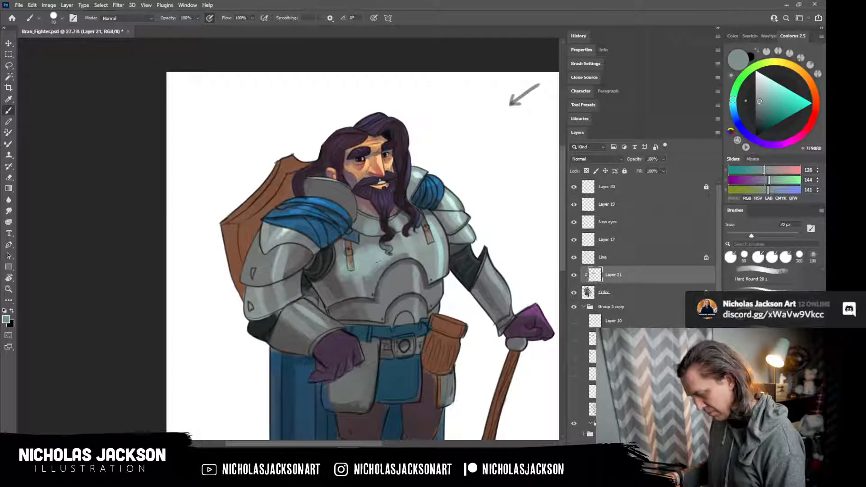
left_click_drag(383, 261, 379, 262)
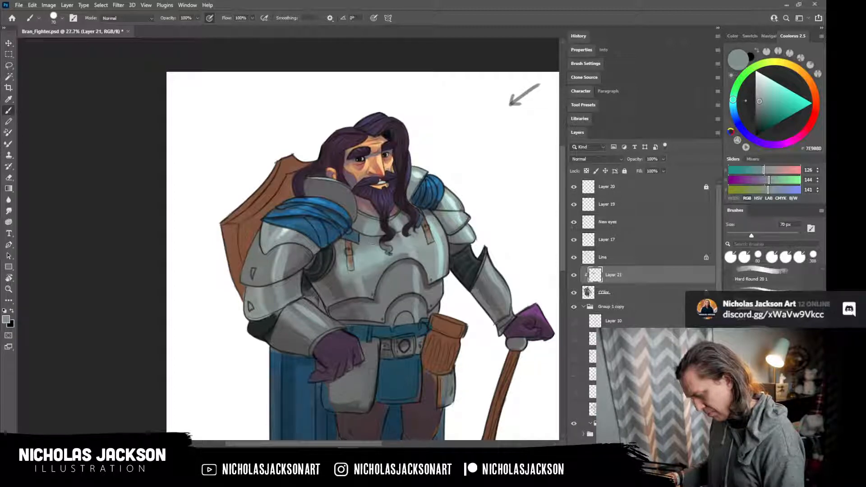
left_click(333, 278, "alt")
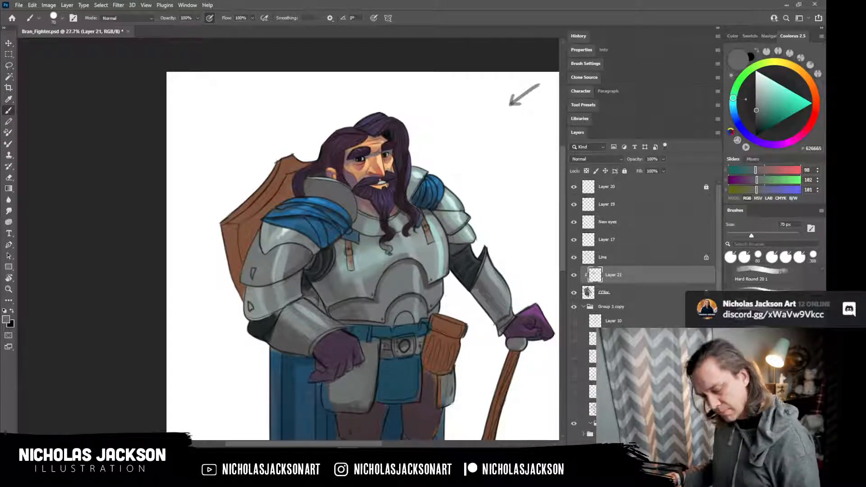
Switch to a splatter brush preset and paint sampled pale cyan #AAD0CB on the upper breastplate at about 80 px.
scroll(762, 279, "down", 5)
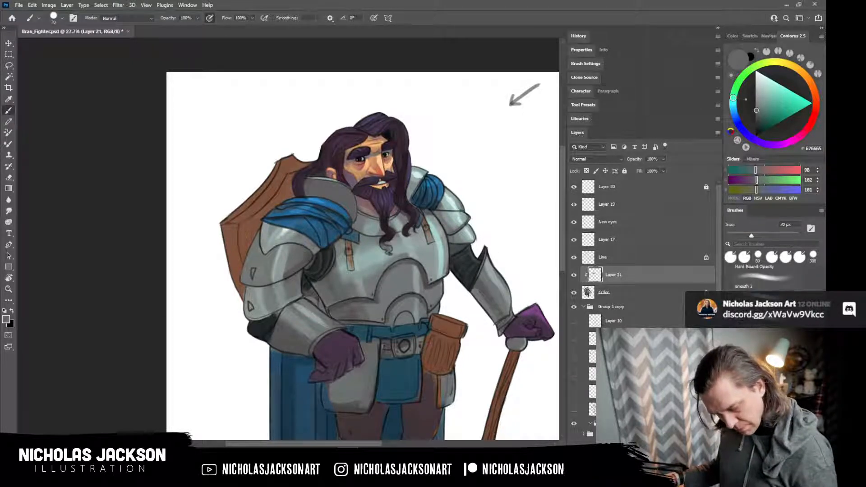
scroll(762, 280, "down", 5)
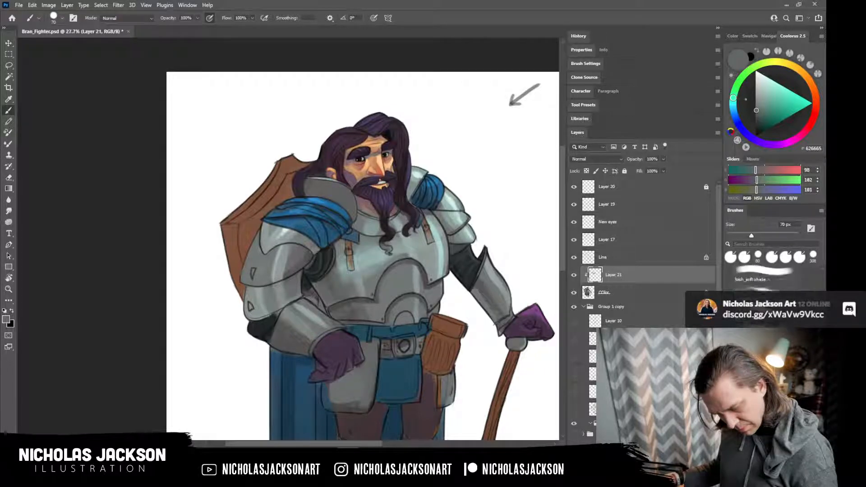
scroll(762, 279, "down", 3)
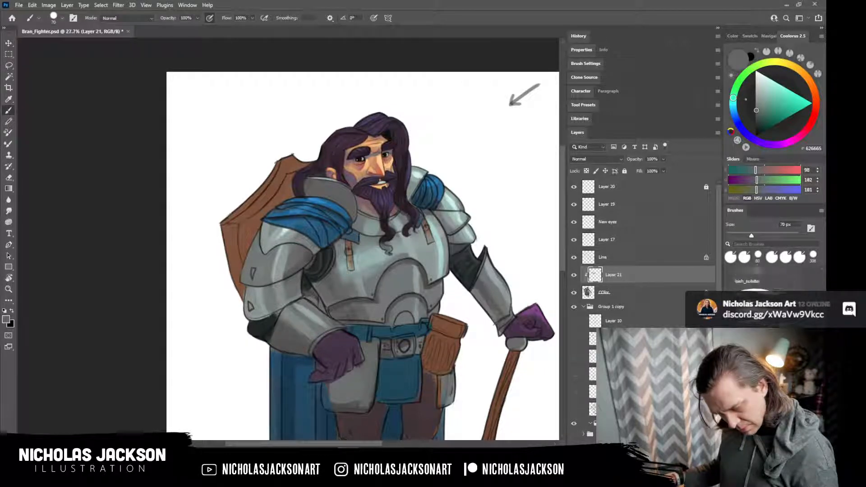
key("alt")
left_click(436, 232, "alt")
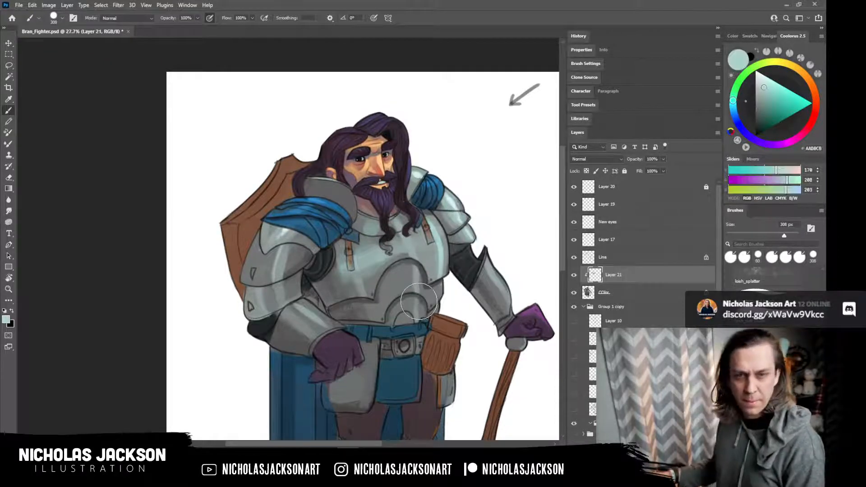
scroll(426, 289, "down", 2)
key("bracketleft")
key("bracketleft")
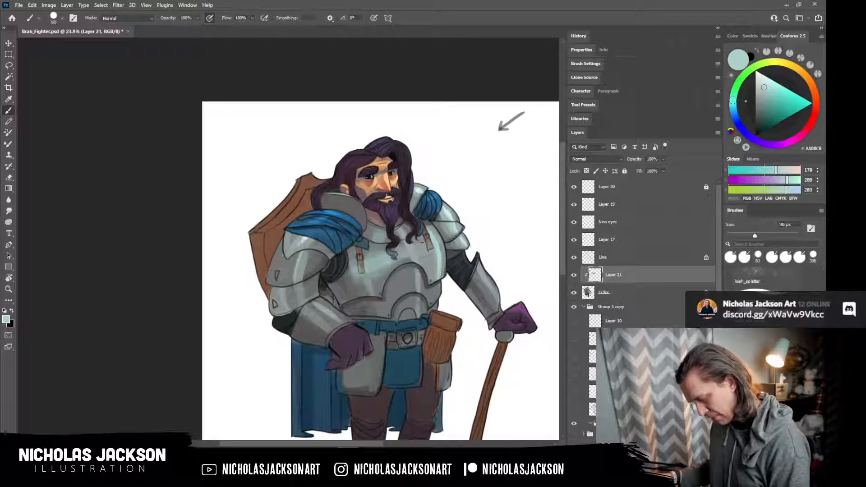
left_click_drag(422, 247, 423, 246)
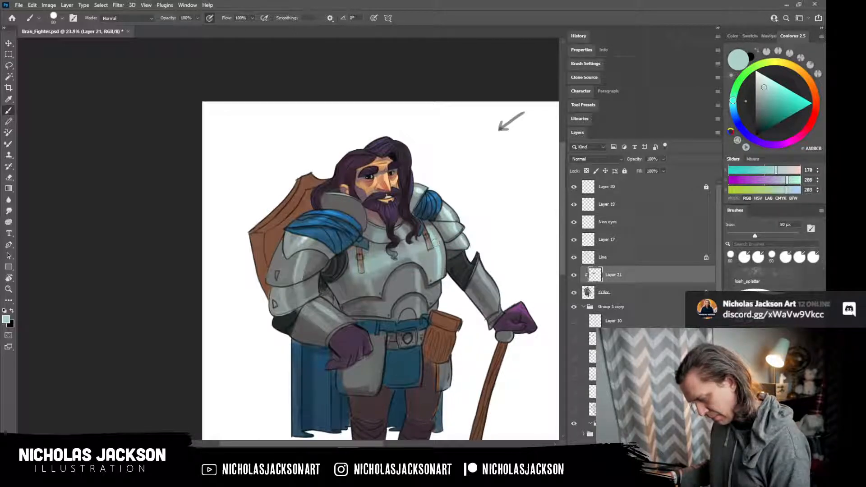
left_click_drag(390, 259, 429, 245)
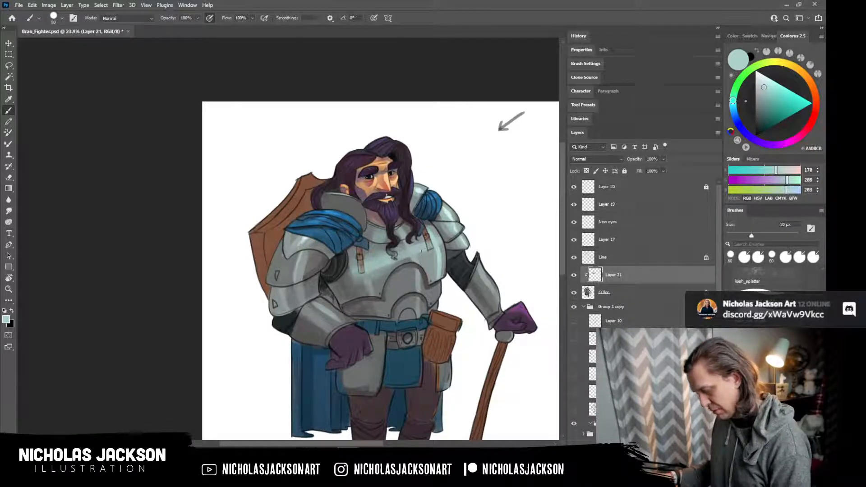
Enlarge the splatter brush to 150 px and paint pale cyan #AAD0CB highlights on the shield-side upper-arm and elbow armor.
key("bracketright")
key("bracketright")
key("bracketright")
key("bracketright")
key("bracketright")
key("bracketright")
key("bracketleft")
key("bracketleft")
key("bracketleft")
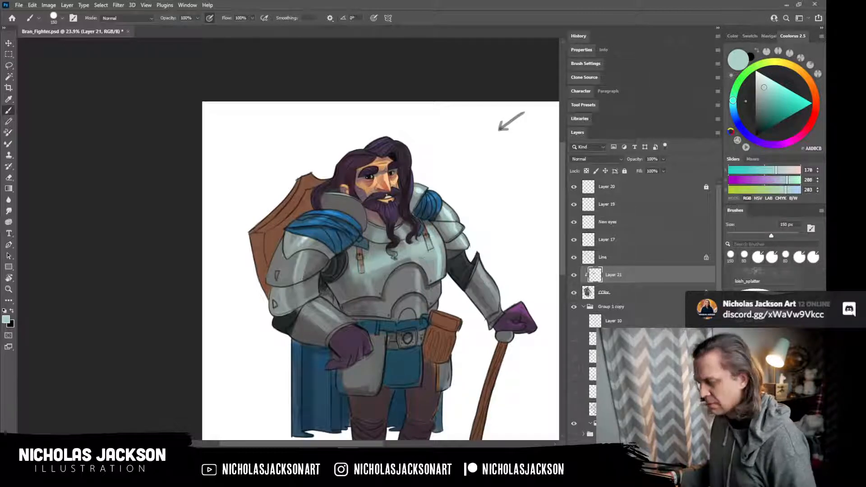
mouse_move(305, 478)
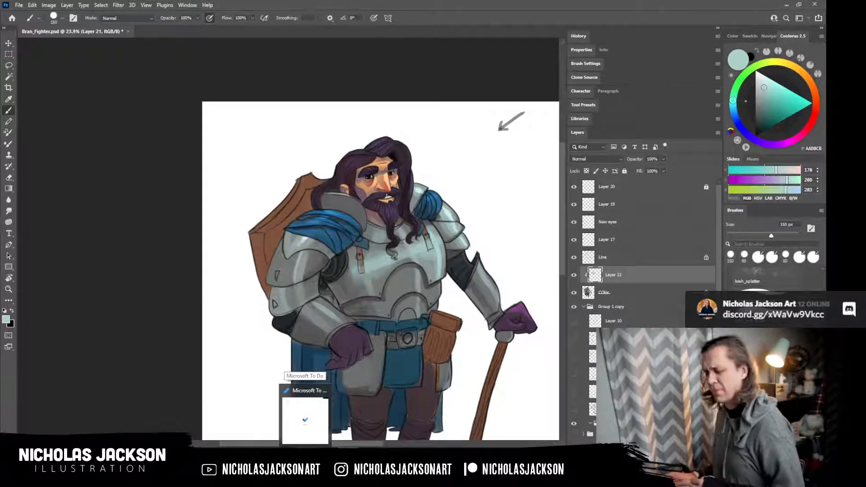
mouse_move(289, 269)
left_mouse_down()
mouse_move(273, 277)
mouse_move(291, 274)
left_mouse_up()
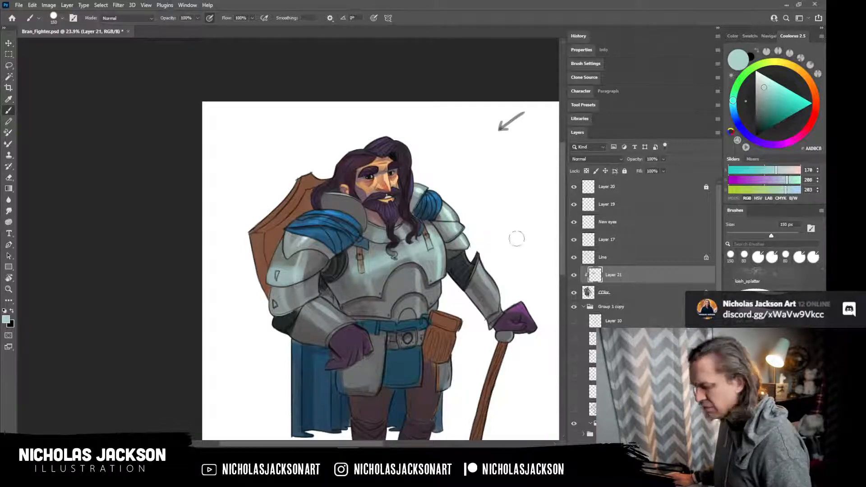
left_click_drag(291, 275, 306, 273)
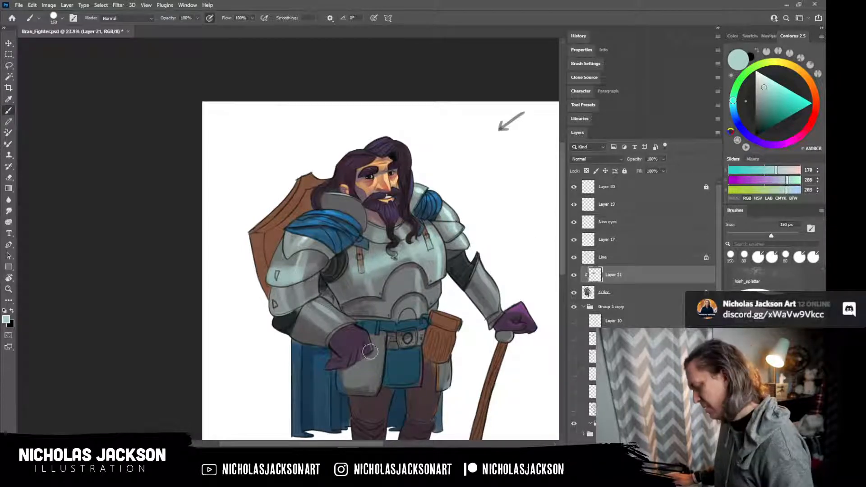
left_click_drag(276, 302, 301, 302)
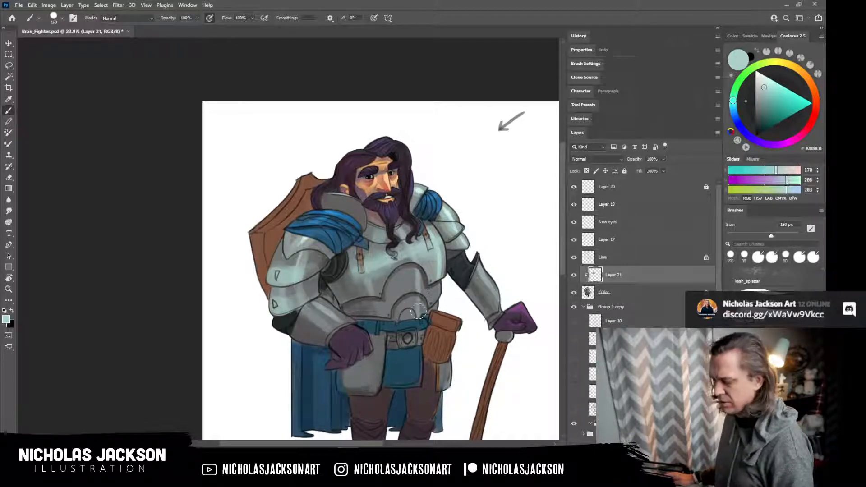
mouse_move(317, 246)
left_mouse_down()
mouse_move(303, 261)
mouse_move(319, 260)
mouse_move(304, 289)
mouse_move(339, 324)
mouse_move(319, 312)
left_mouse_up()
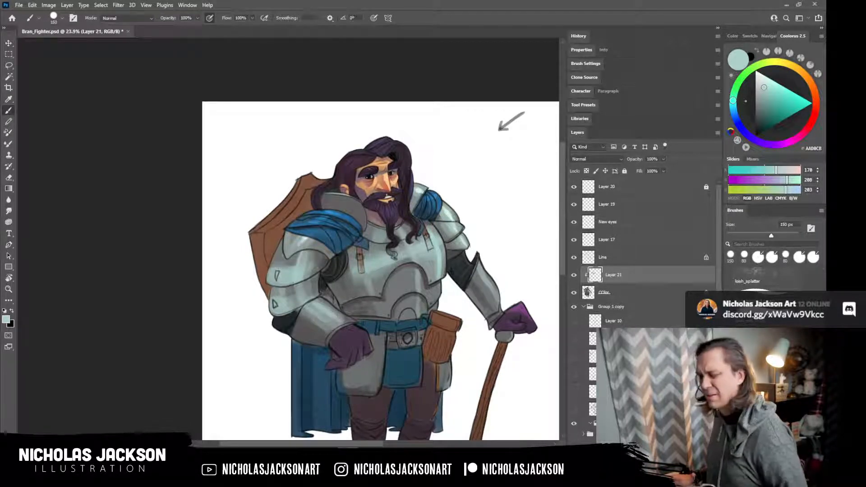
Switch to a hard round brush preset and paint near-white #DDF0EE streak highlights at 45 px on the shield-side arm armor and opposite forearm guard.
key("z")
left_click_drag(481, 230, 498, 226)
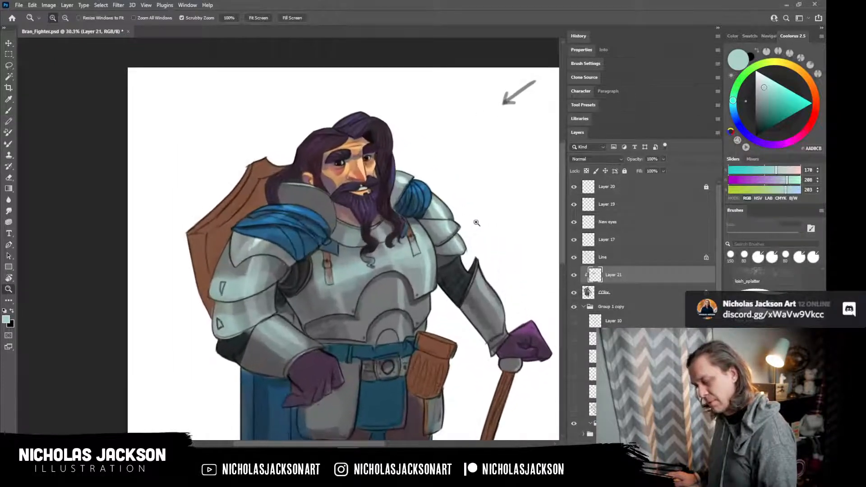
key("b")
scroll(764, 275, "down", 8)
scroll(764, 275, "down", 3)
scroll(764, 275, "down", 5)
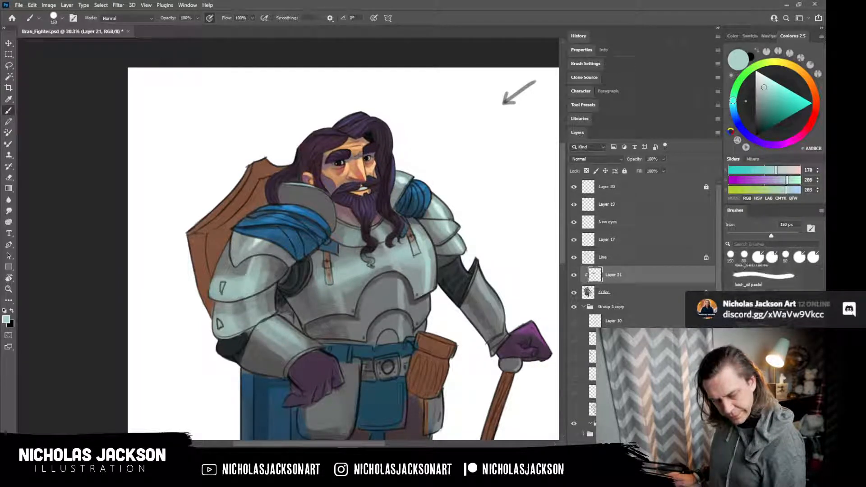
scroll(763, 275, "down", 4)
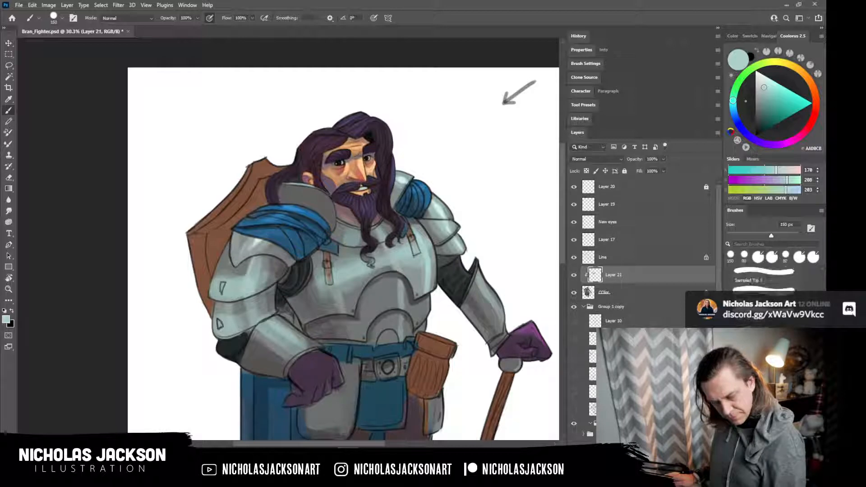
left_click(764, 282)
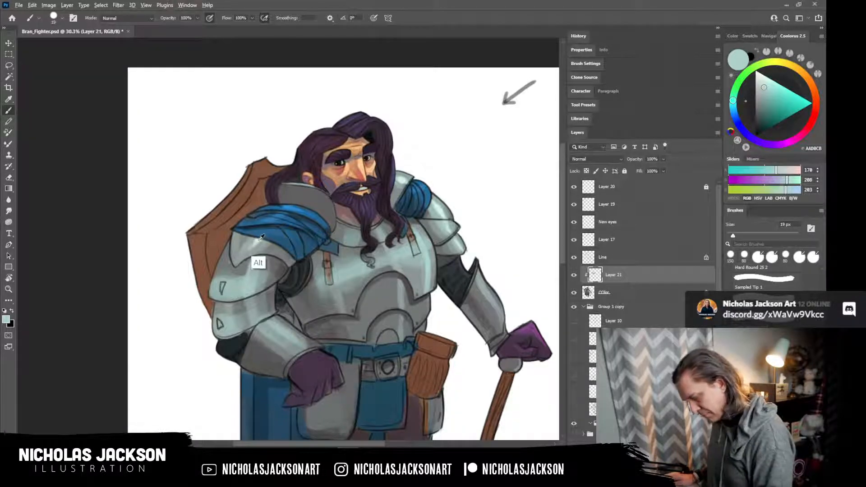
left_click(253, 272, "alt")
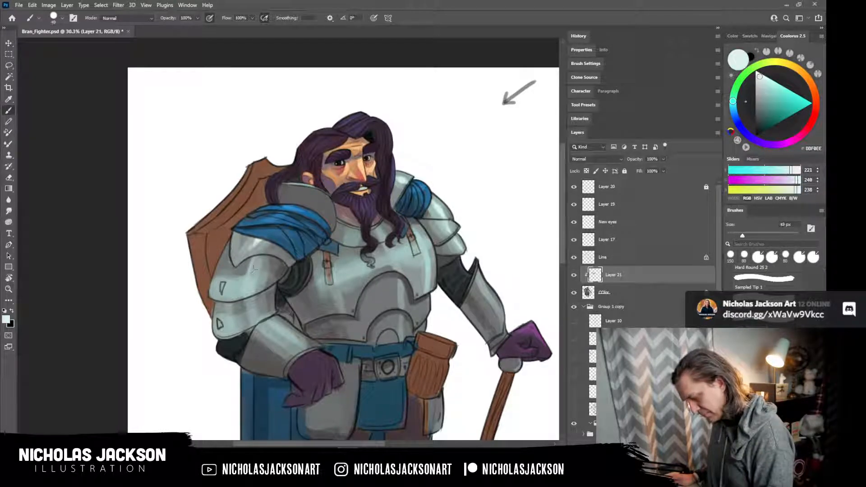
left_click_drag(257, 260, 256, 312)
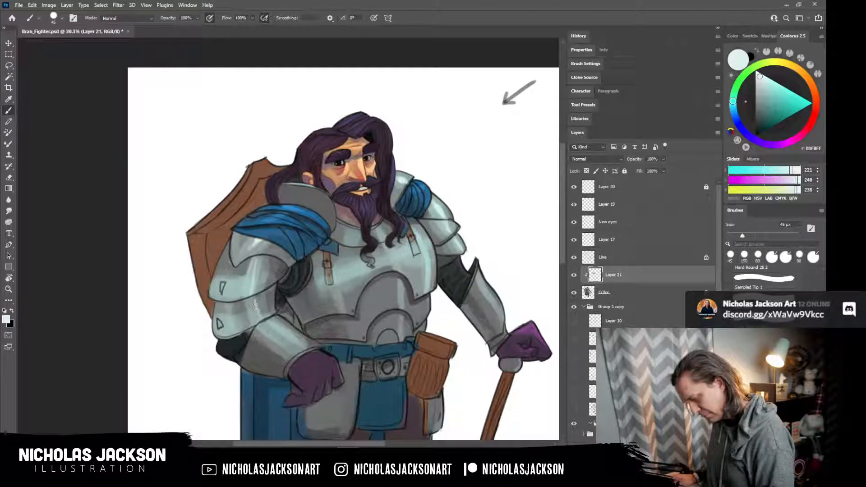
left_click_drag(268, 321, 300, 350)
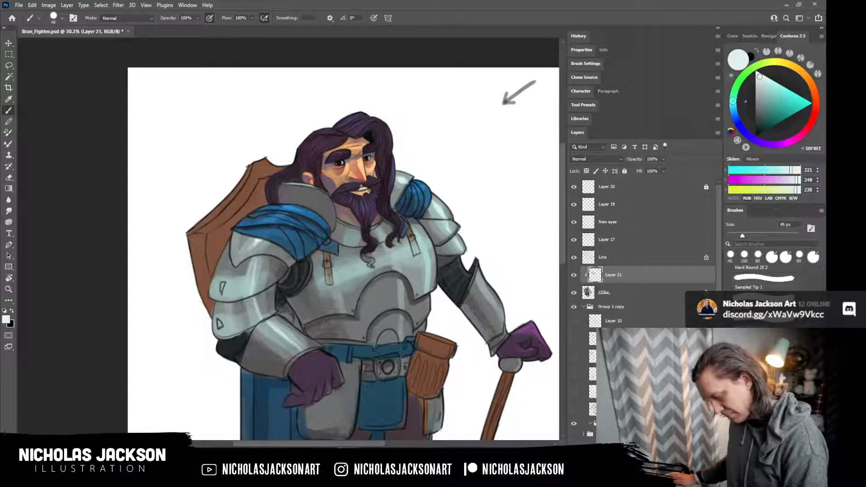
left_click_drag(481, 273, 499, 322)
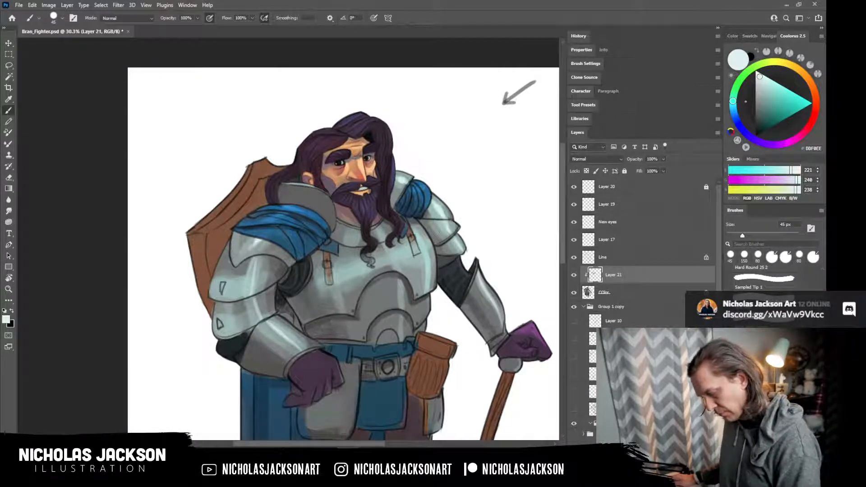
Paint rim highlights in sampled pale cyan #D2E6E4 at 45 px along the shield-side shoulder and upper-arm plates.
left_click(305, 293, "alt")
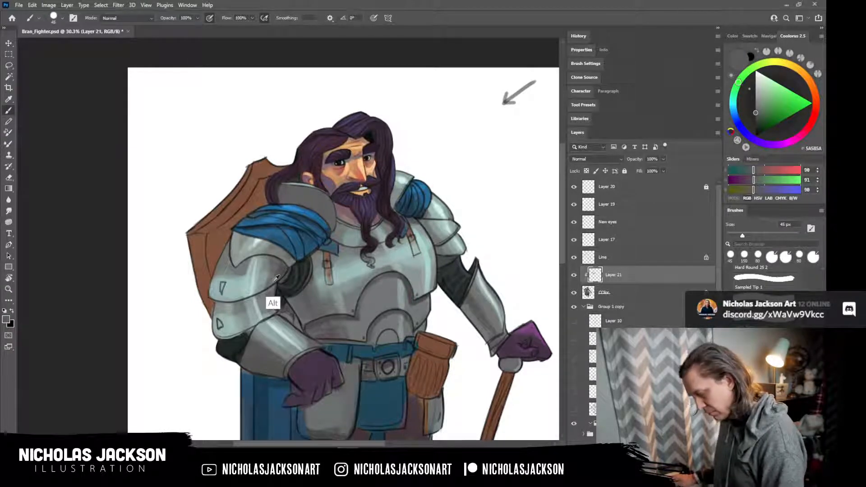
left_click(280, 318, "alt")
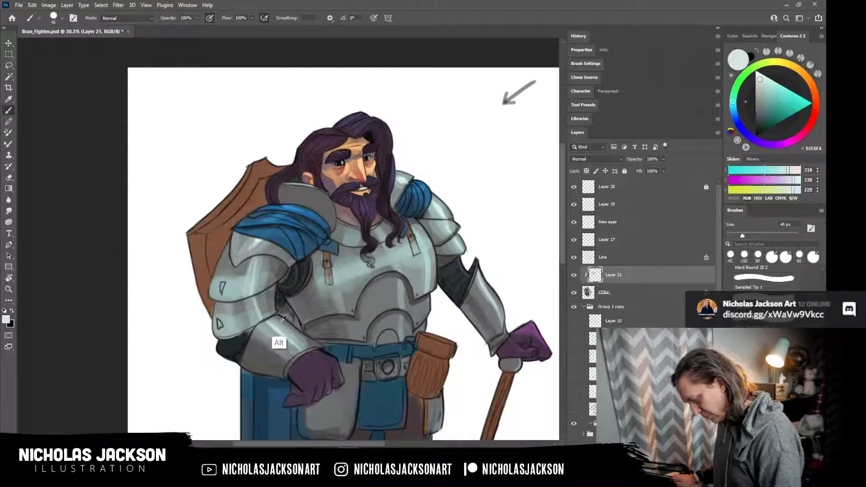
left_click(276, 330, "alt")
mouse_move(247, 299)
left_mouse_down()
mouse_move(266, 287)
mouse_move(251, 295)
left_mouse_up()
left_click_drag(287, 272, 266, 286)
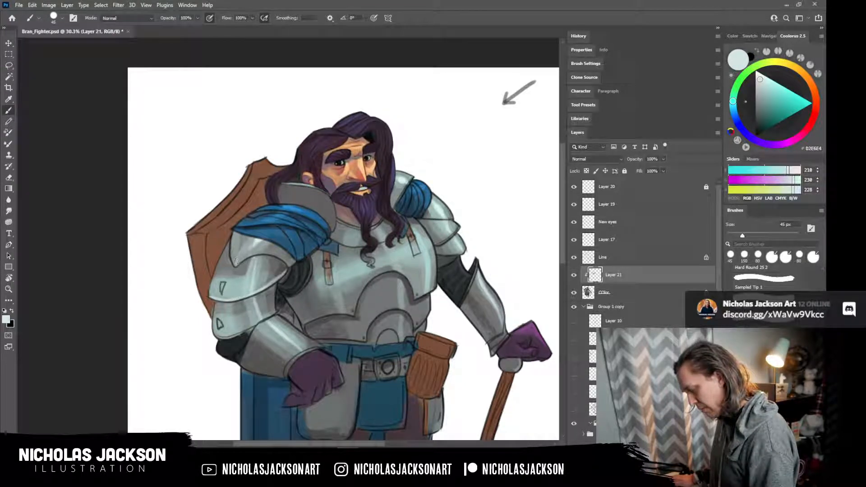
left_click_drag(236, 261, 242, 249)
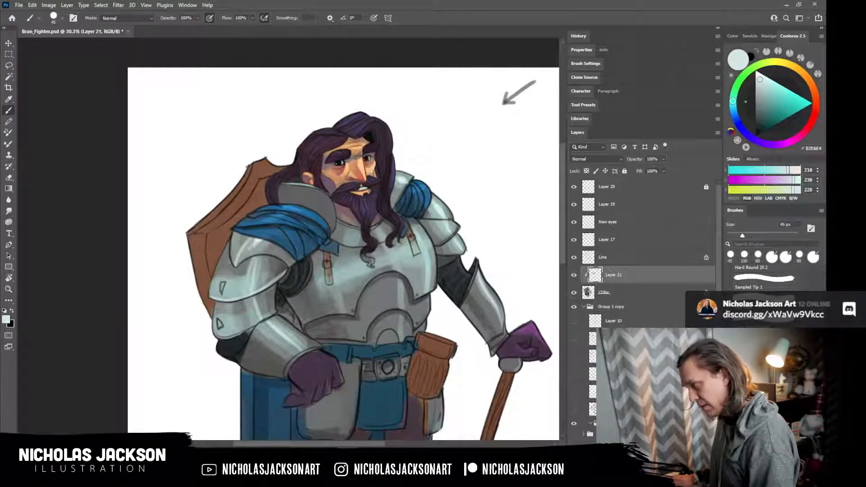
left_click_drag(243, 258, 239, 260)
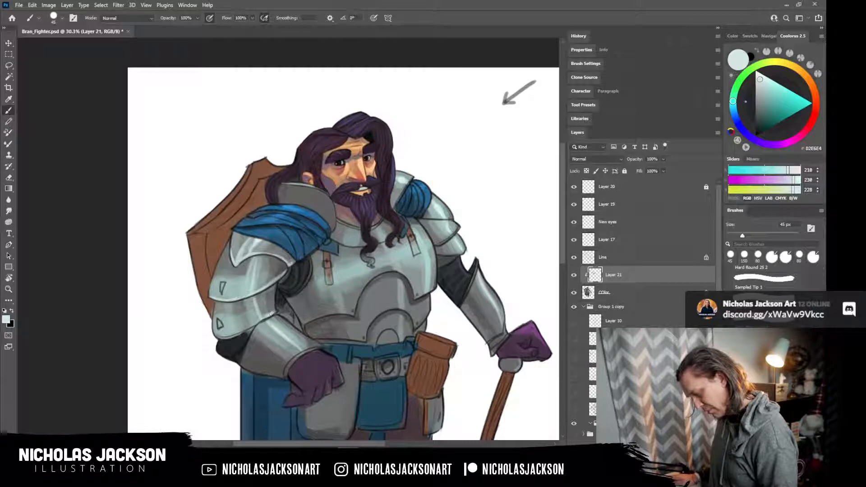
Paint pale cyan #D2E6E4 edge highlights along the rims of the shield-side elbow plate and forearm guard.
left_click_drag(226, 337, 244, 332)
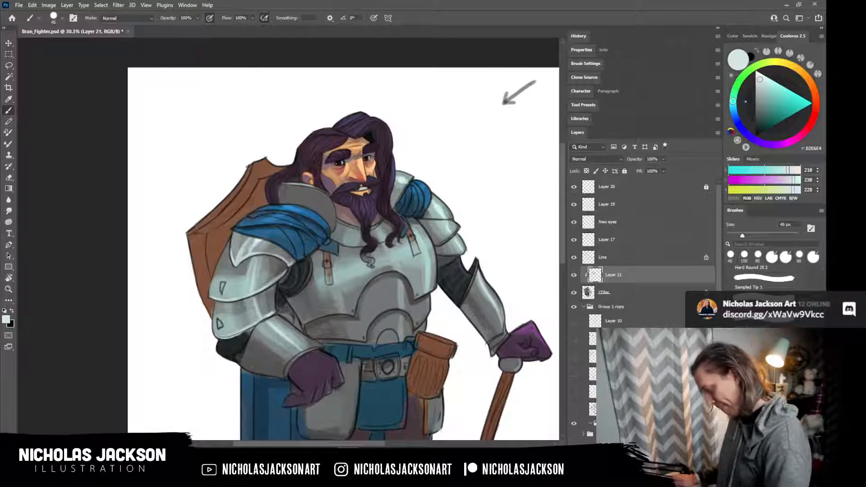
left_click_drag(255, 371, 282, 377)
left_click_drag(272, 313, 320, 346)
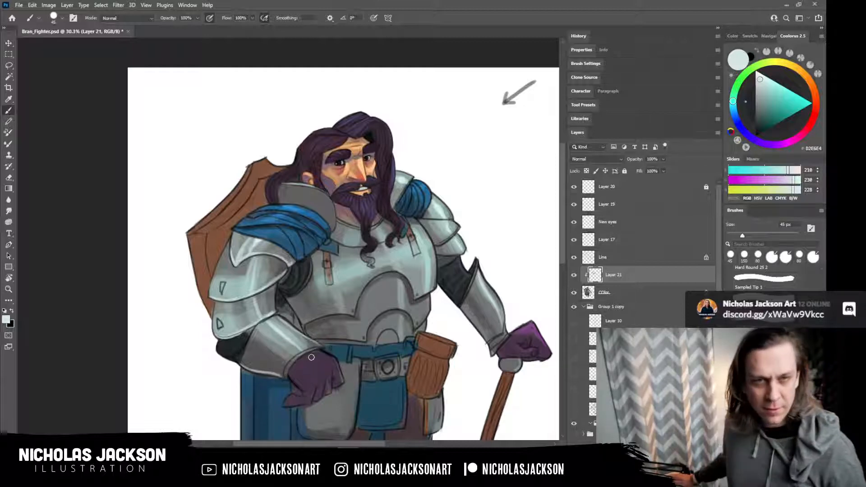
mouse_move(297, 356)
left_mouse_down()
mouse_move(311, 349)
mouse_move(287, 370)
left_mouse_up()
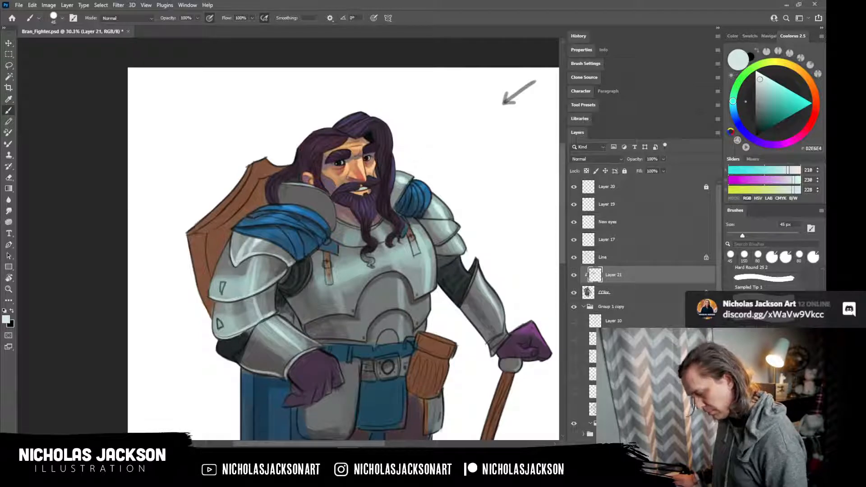
Fill the gap between the shield-side arm and the breastplate with sampled dark blue #16374D at 45 px.
left_click(299, 237, "alt")
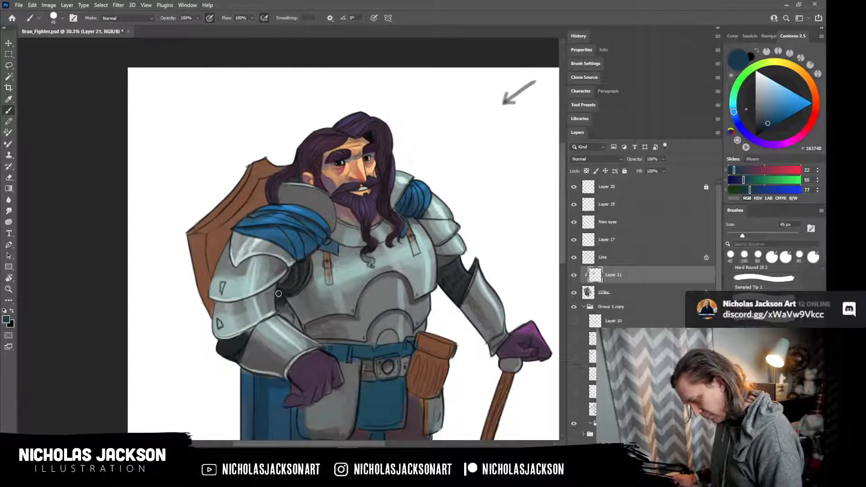
mouse_move(279, 309)
left_mouse_down()
mouse_move(287, 318)
mouse_move(278, 296)
mouse_move(297, 322)
left_mouse_up()
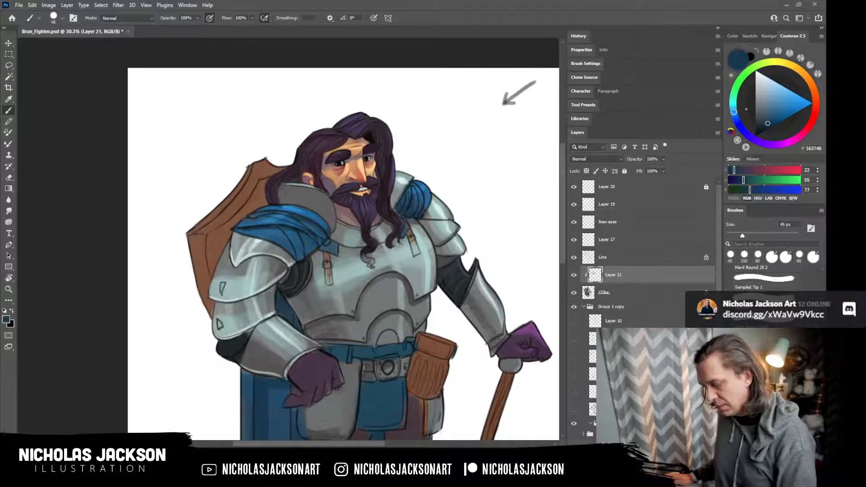
Shade the shield-side raised collar plate with sampled dark greys #1E2525 and #3B3E3E, and highlight its rim with sampled pale grey #BFD1CF.
left_click(297, 275, "alt")
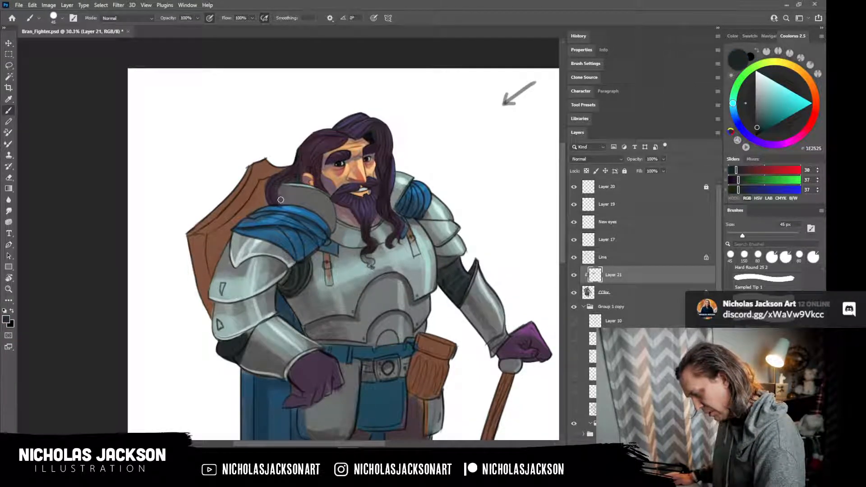
mouse_move(282, 201)
left_mouse_down()
mouse_move(308, 207)
mouse_move(285, 198)
mouse_move(281, 219)
mouse_move(283, 203)
left_mouse_up()
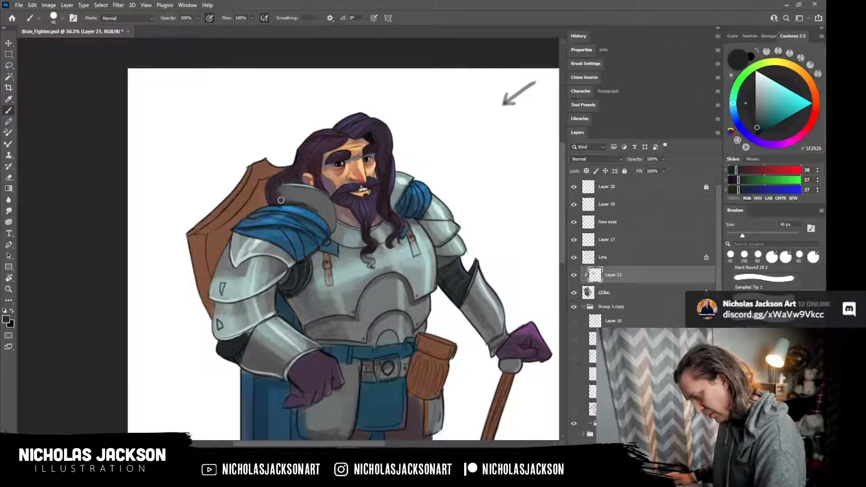
left_click(281, 197, "alt")
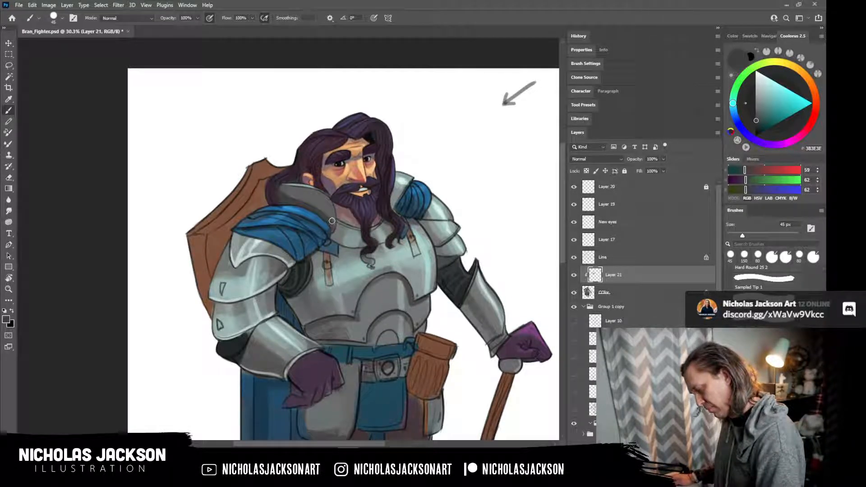
left_click(341, 284, "alt")
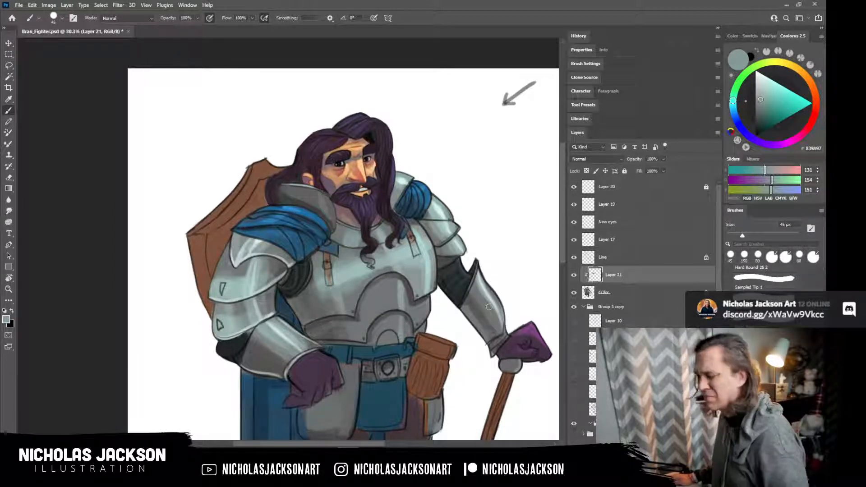
key("alt")
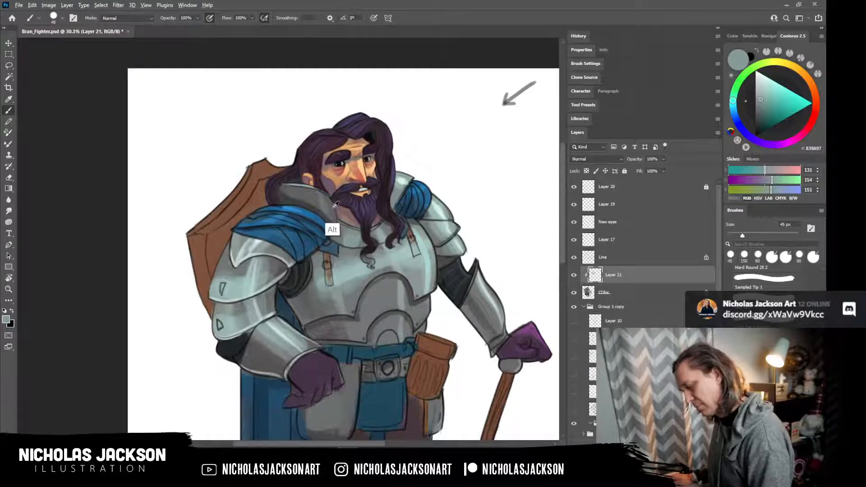
left_click(334, 215, "alt")
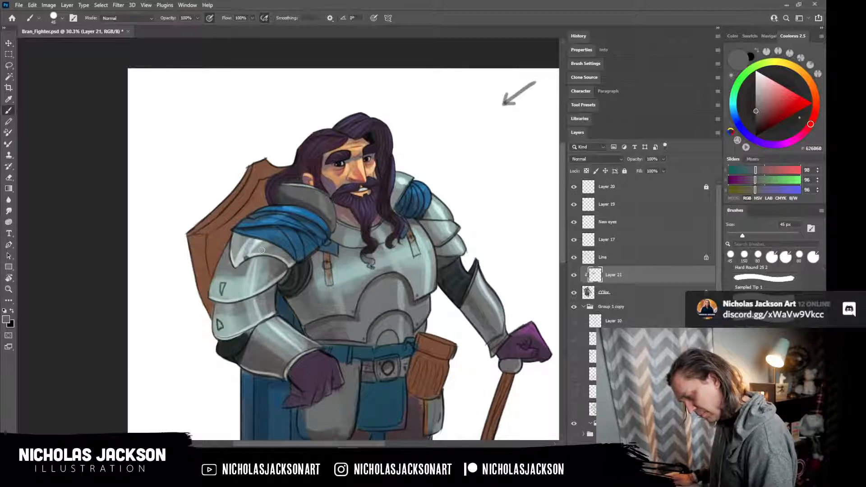
key("ctrl")
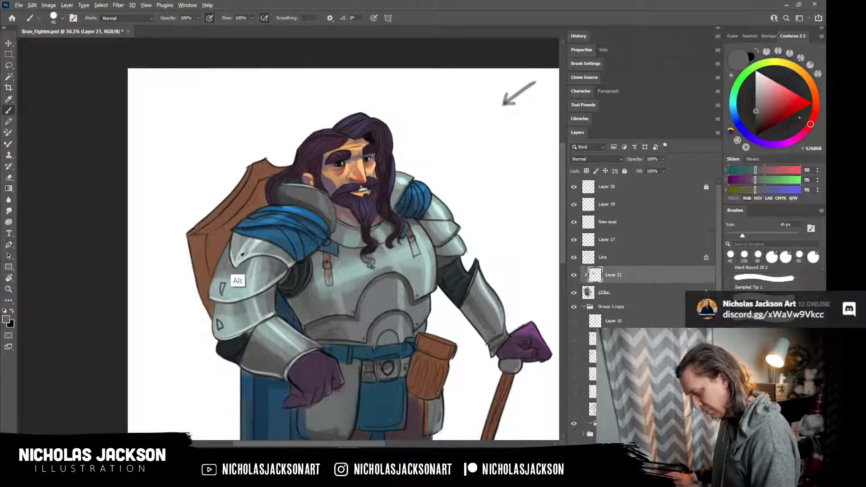
left_click(333, 223, "alt")
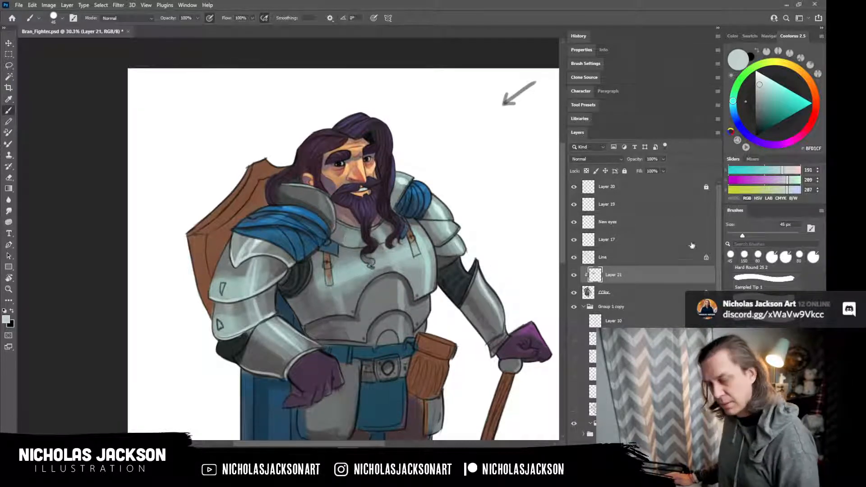
Check what Layer 17 contains by toggling its visibility, and rename the layer to "fix".
left_click(574, 241)
left_click(574, 240)
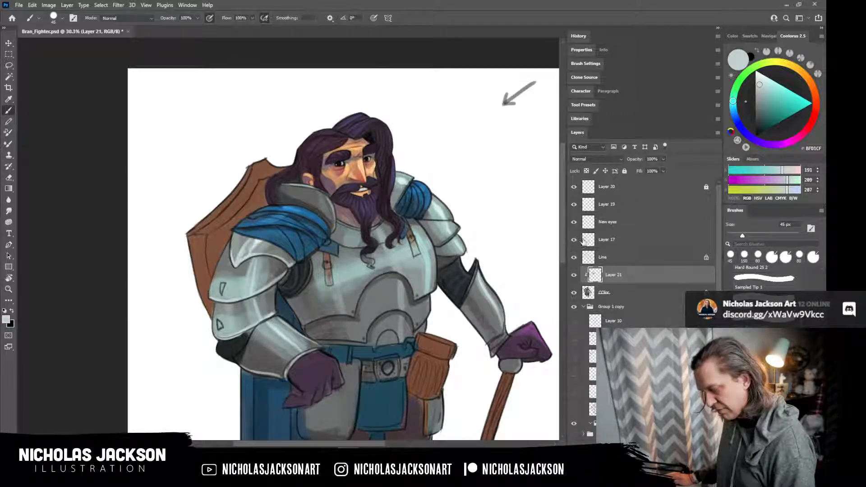
left_click(604, 241)
double_click(606, 240)
type("fi")
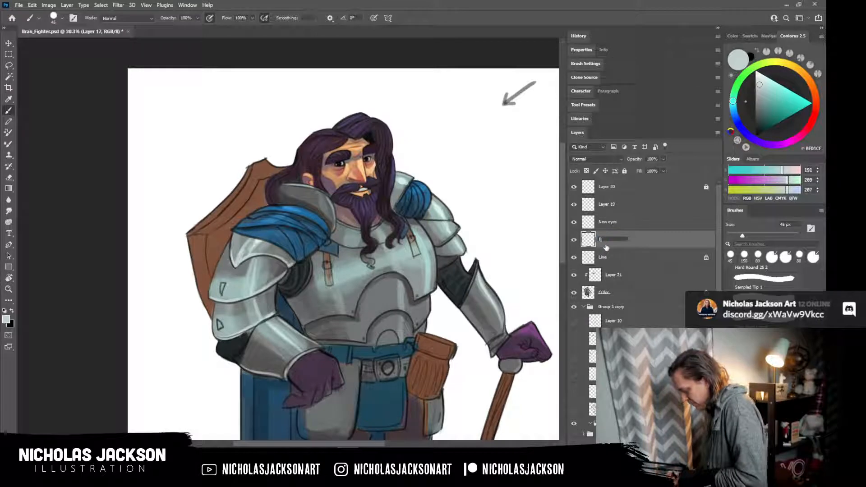
type("x")
key("Return")
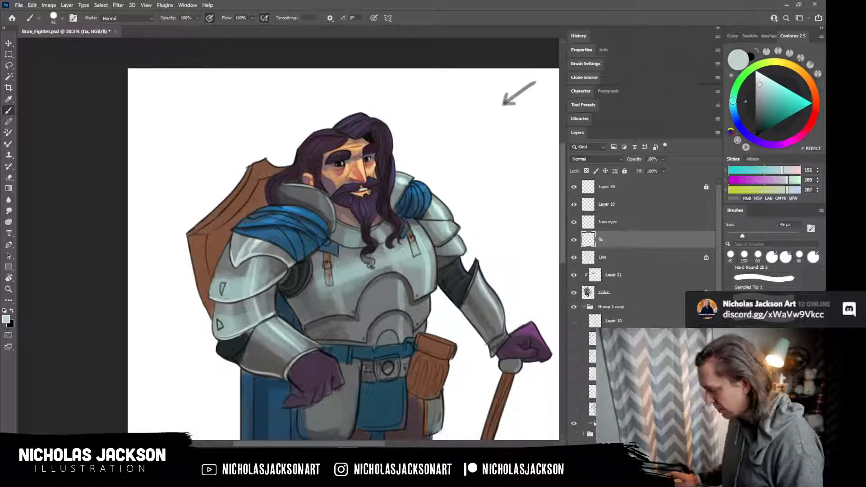
Paint a long curling hair lock over the collar and breastplate on the fix layer in sampled dark #26181F at 45 px.
left_click(364, 230, "alt")
left_click_drag(336, 215, 344, 258)
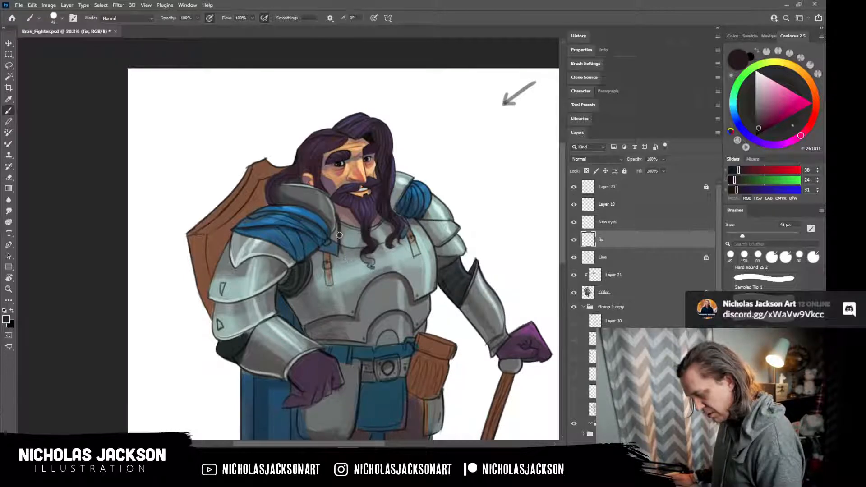
left_click_drag(341, 242, 343, 260)
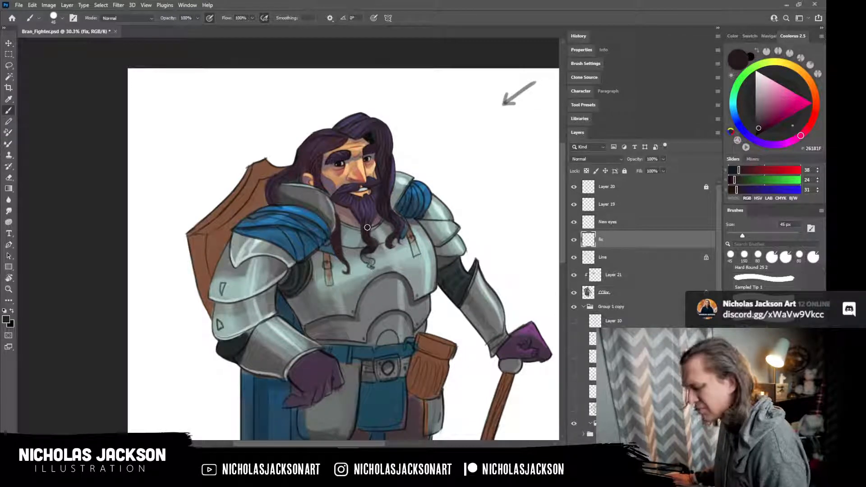
Color the strands of the new hair lock beside the collar with sampled hair tones #49497B and #4F3137.
left_click(387, 194, "alt")
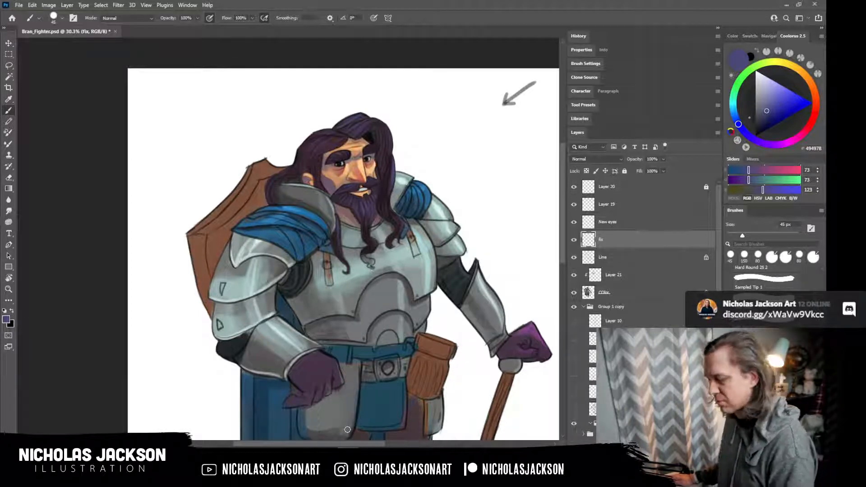
scroll(354, 189, "up", 5)
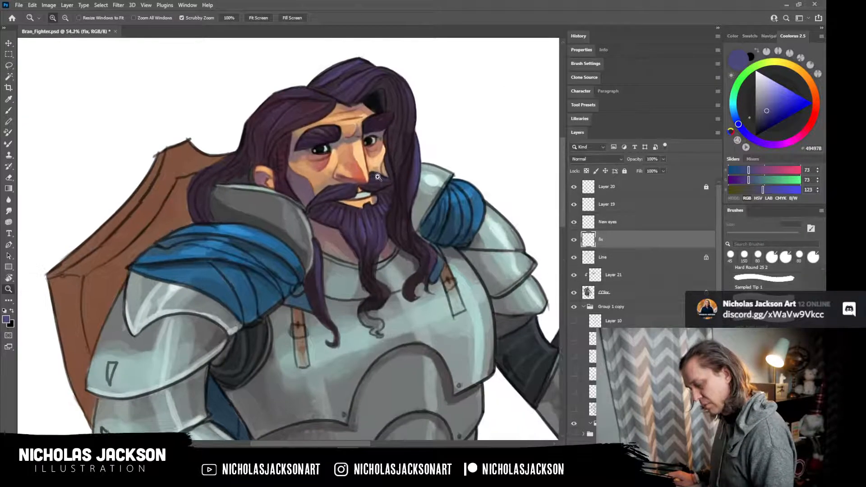
left_click(294, 199, "alt")
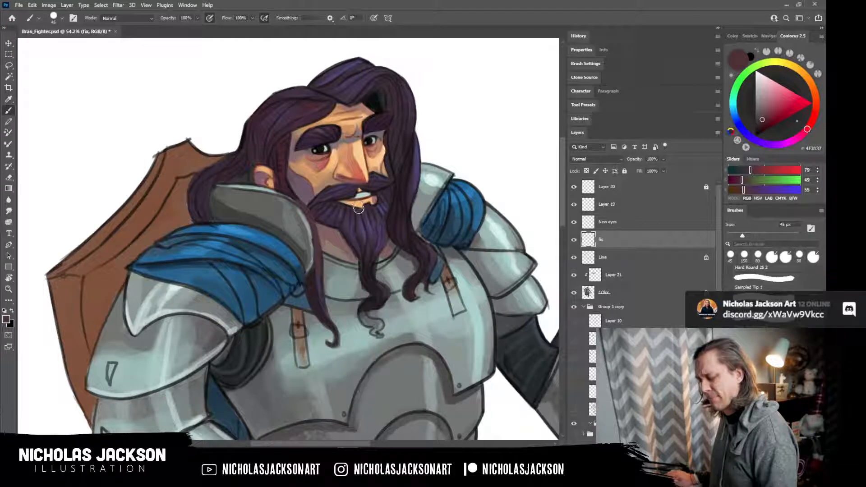
key("ctrl")
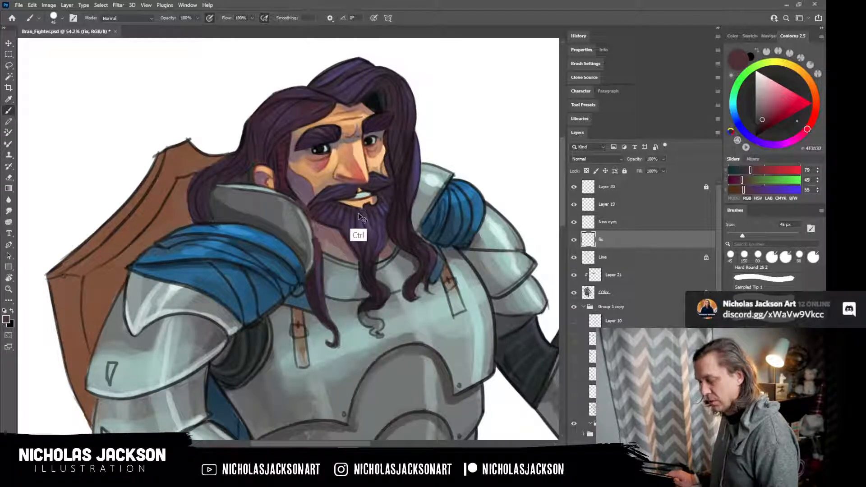
Refine the edges and strands of the hair lock beside the collar on the fix layer, using sampled dark #26181F and a sampled muted purple.
key("e")
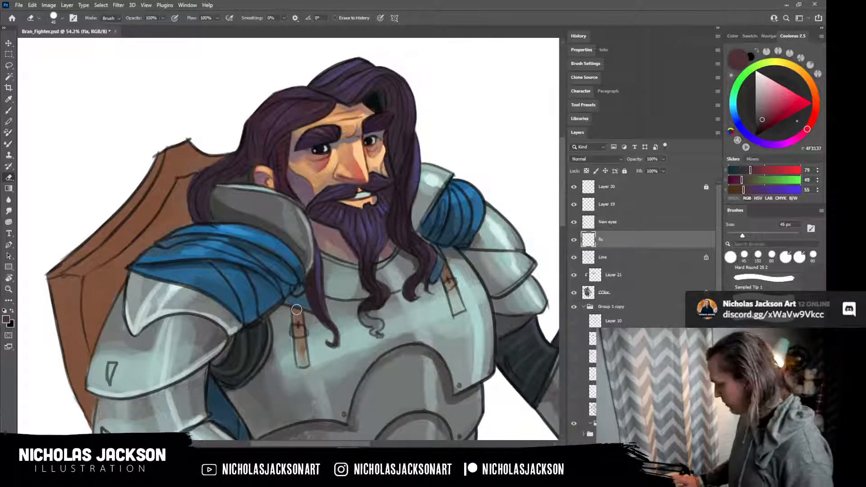
key("b")
key("ctrl+z")
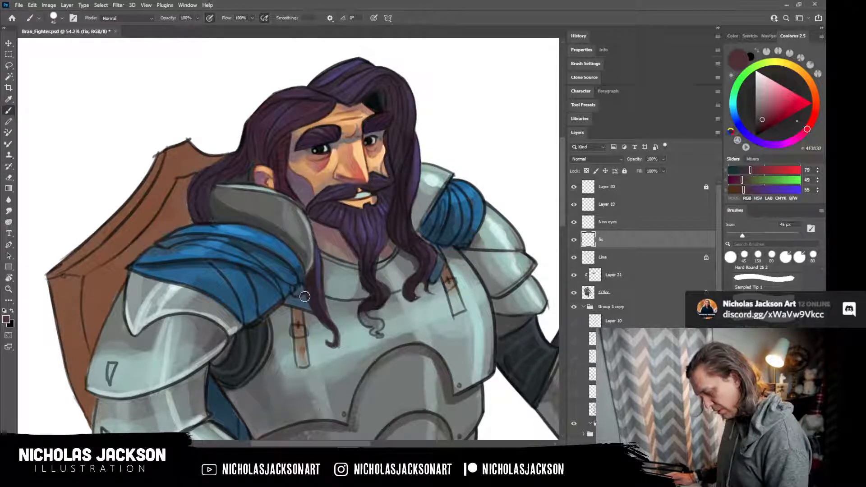
left_click_drag(304, 295, 312, 312)
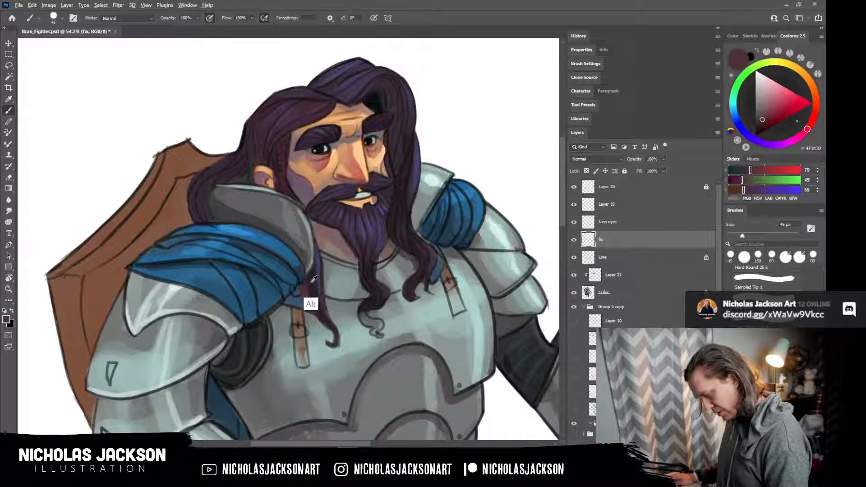
left_click(306, 294, "alt")
mouse_move(304, 288)
left_mouse_down()
mouse_move(318, 314)
mouse_move(304, 285)
mouse_move(332, 335)
left_mouse_up()
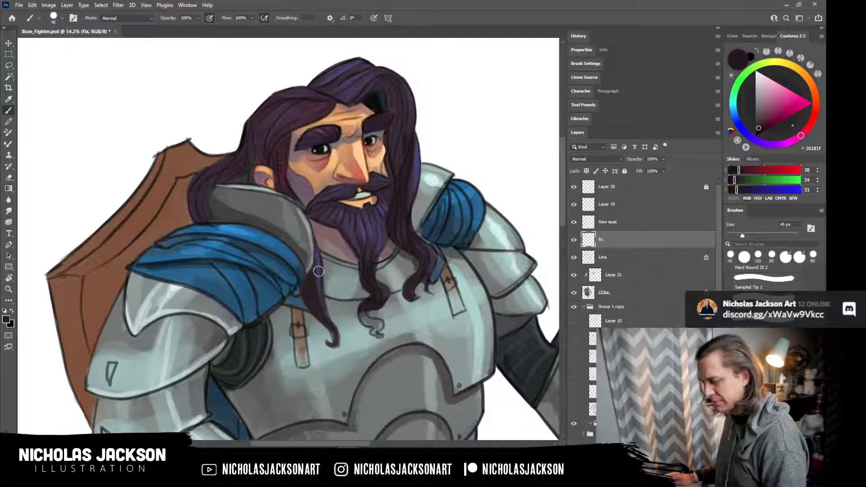
left_click(311, 293, "alt")
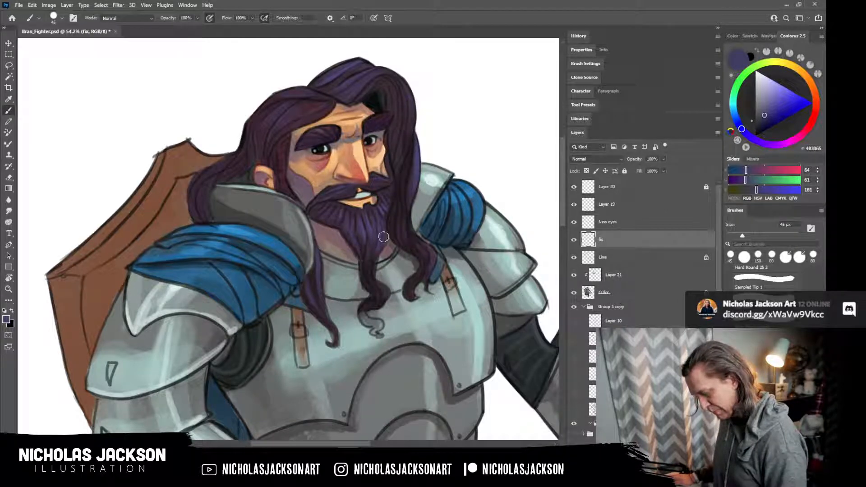
Paint both leather straps on the breastplate dark brown #583521 on Layer 21, basing the color on the shield's brown.
left_click(612, 273)
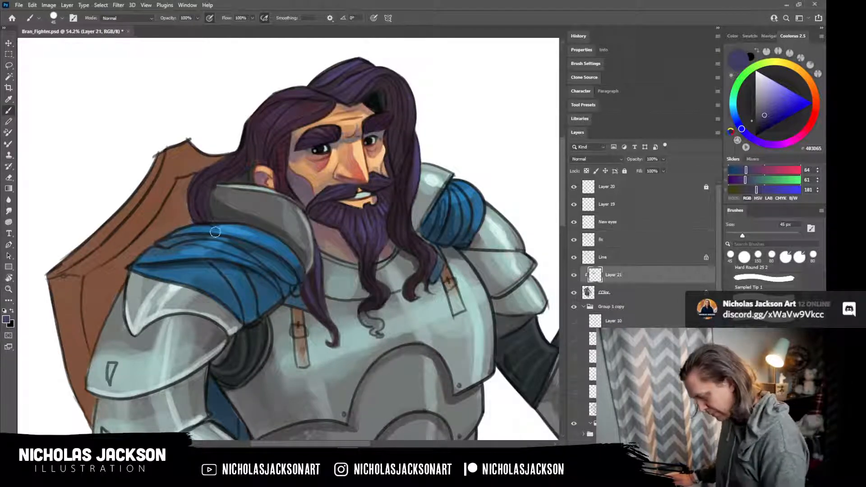
left_click(155, 202, "alt")
left_click(767, 120)
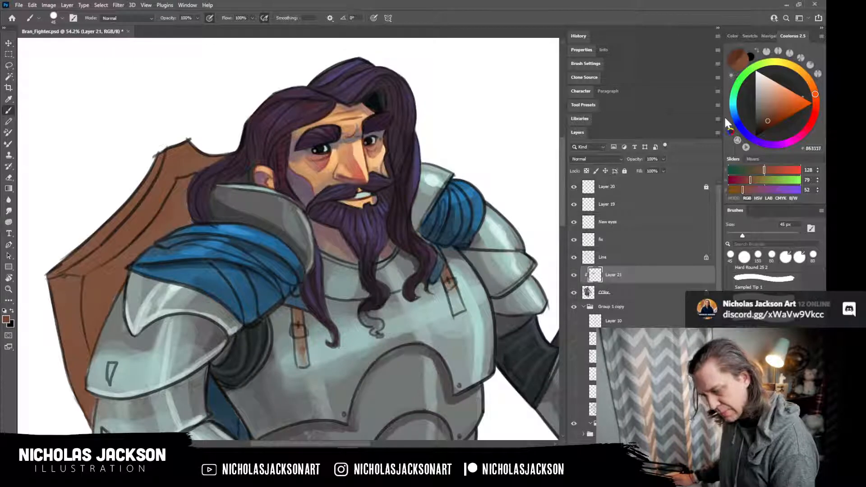
mouse_move(295, 319)
left_mouse_down()
mouse_move(300, 363)
mouse_move(302, 340)
mouse_move(306, 364)
left_mouse_up()
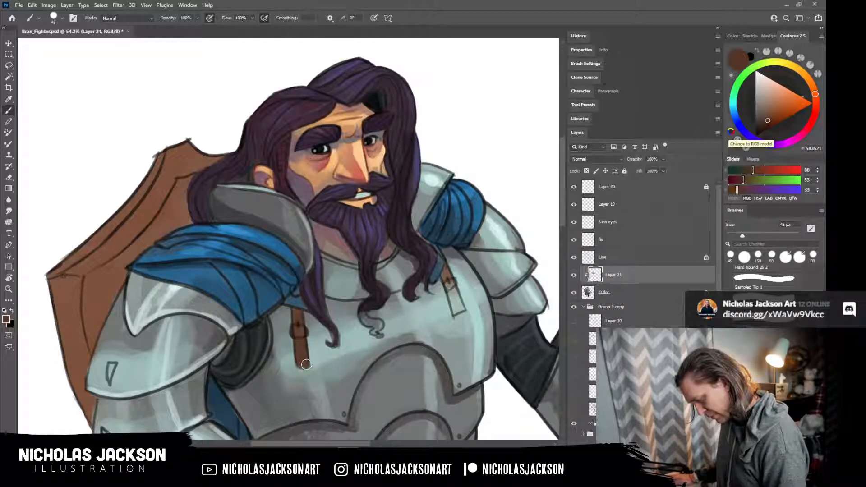
mouse_move(445, 274)
left_mouse_down()
mouse_move(453, 312)
mouse_move(446, 271)
mouse_move(461, 311)
mouse_move(455, 294)
left_mouse_up()
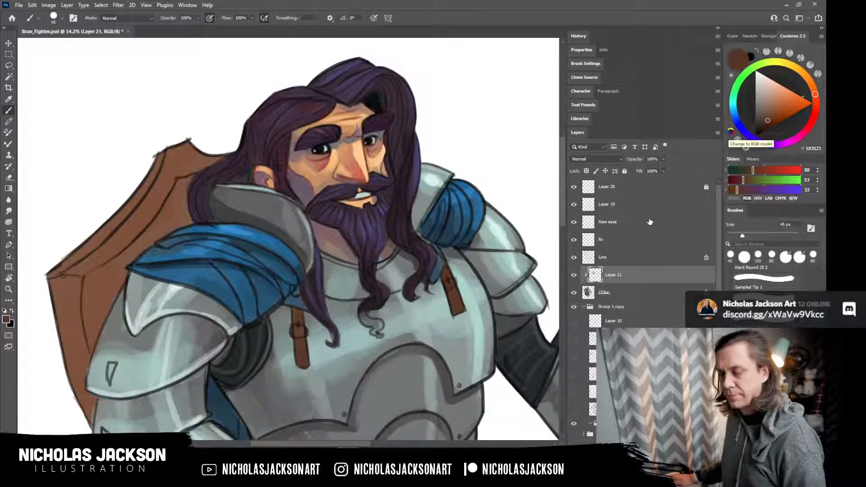
Highlight both breastplate straps with the lighter brown #A35F3A.
left_click(779, 107)
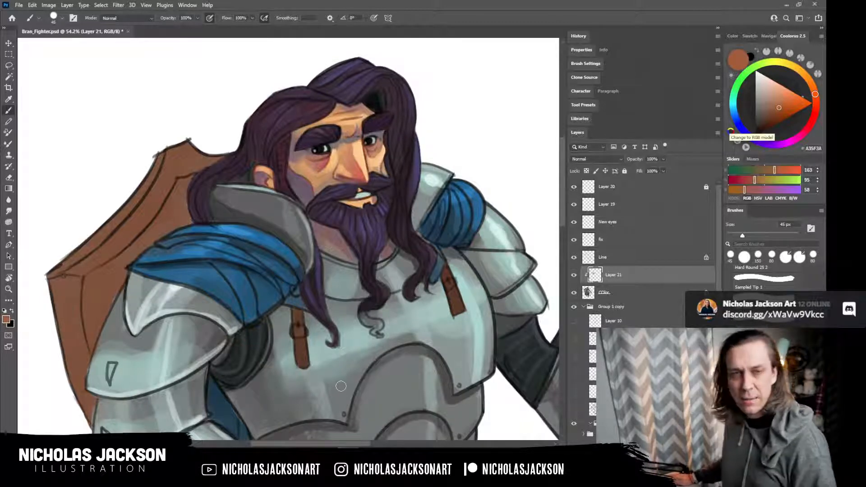
mouse_move(457, 298)
left_mouse_down()
mouse_move(459, 306)
mouse_move(450, 274)
mouse_move(457, 295)
left_mouse_up()
left_click_drag(301, 312, 306, 350)
Fill the curled beard tip over the breastplate with sampled near-black #120C10 and add strands in sampled blue-purple #434876.
mouse_move(306, 456)
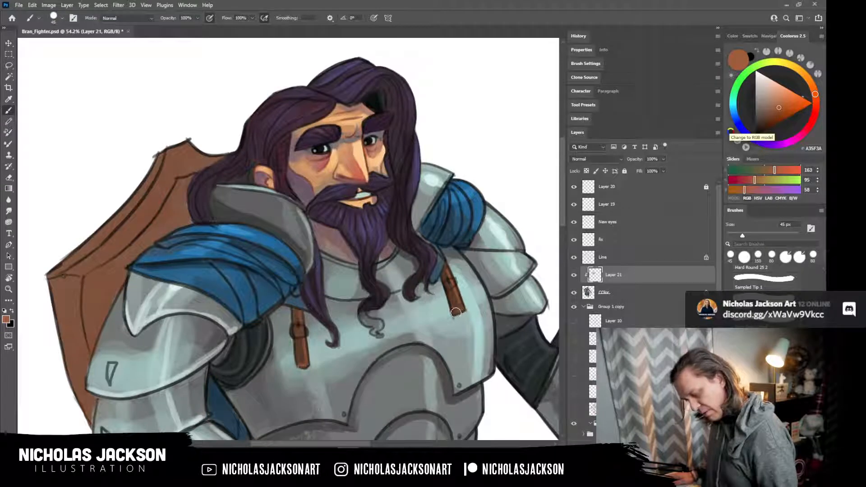
left_click(372, 298, "alt")
mouse_move(372, 299)
left_mouse_down()
mouse_move(365, 320)
mouse_move(362, 311)
mouse_move(379, 334)
left_mouse_up()
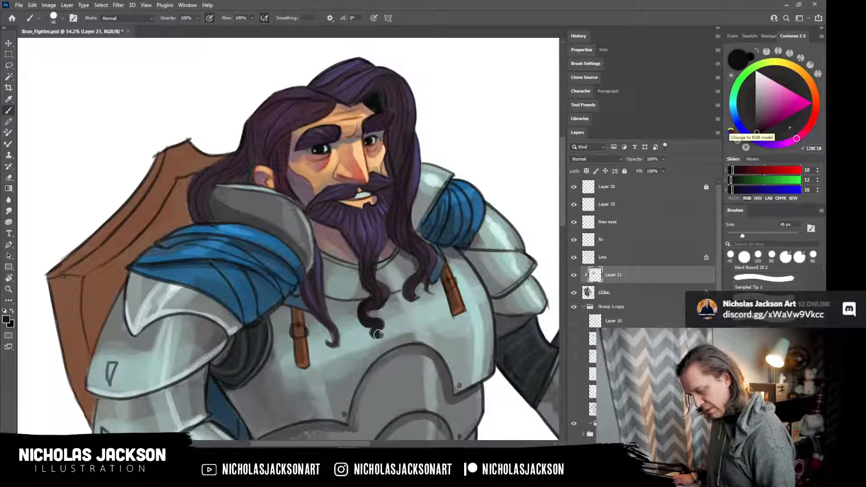
left_click(361, 249, "alt")
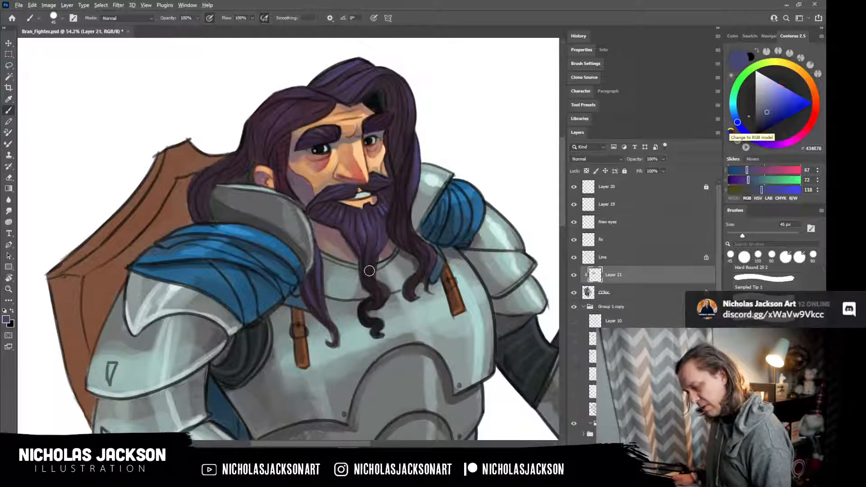
mouse_move(369, 264)
left_mouse_down()
mouse_move(377, 291)
mouse_move(368, 326)
mouse_move(362, 310)
mouse_move(373, 322)
left_mouse_up()
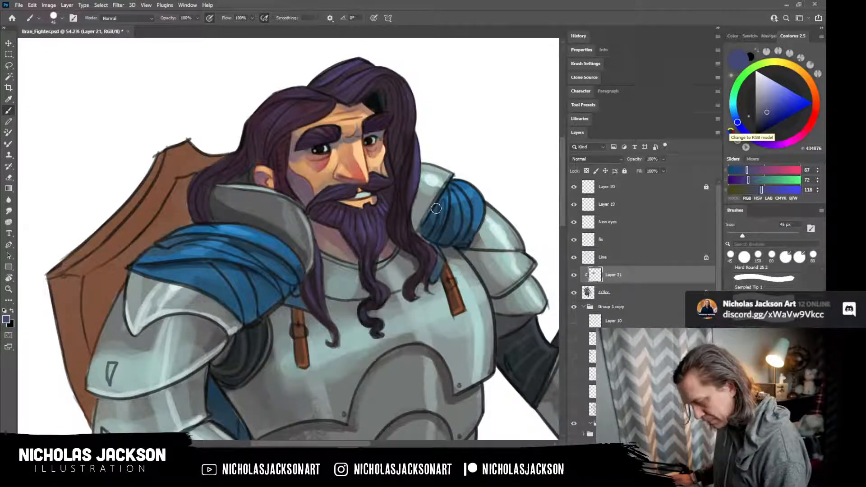
Highlight the rim of the collar plate opposite the shield with sampled pale #D9F0ED at 25 px.
left_click(434, 185, "alt")
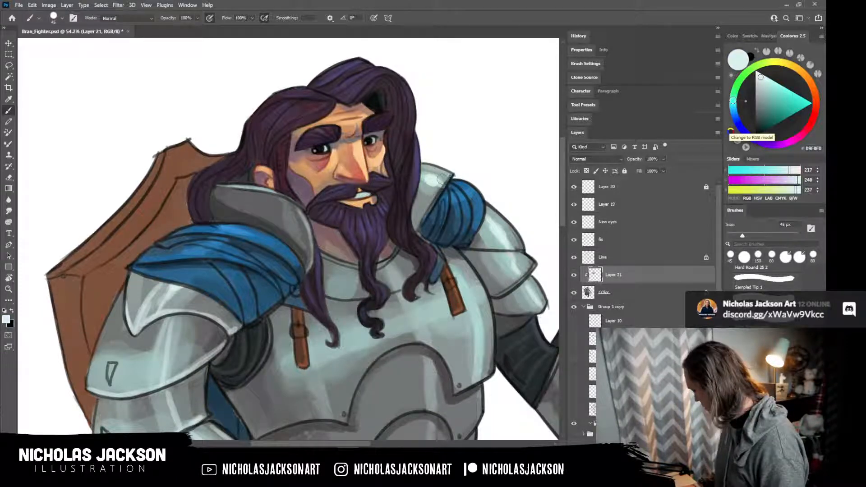
key("bracketleft")
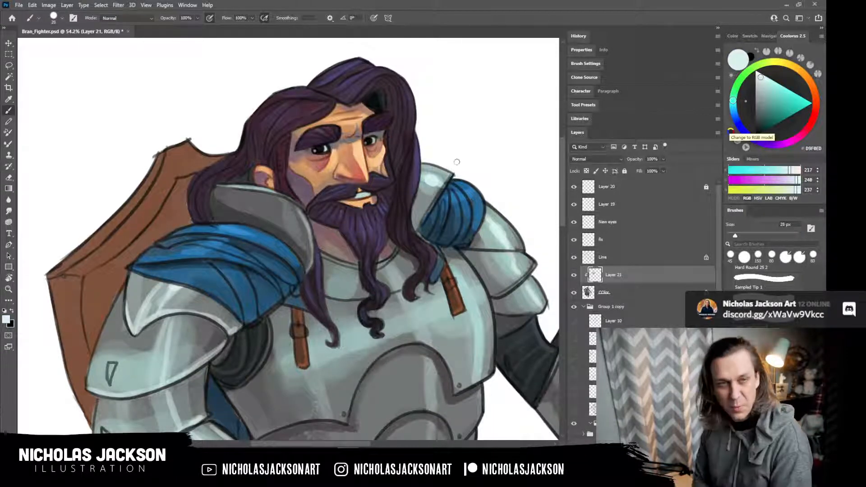
left_click_drag(447, 180, 419, 236)
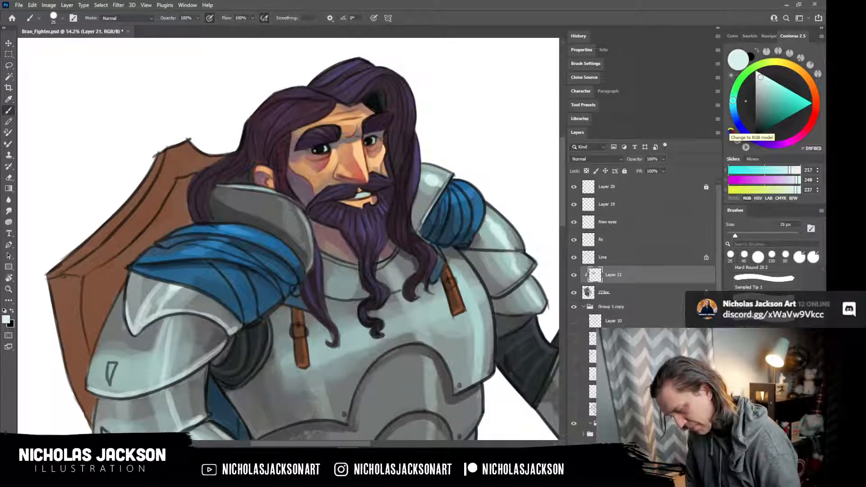
Touch up the blue cloth on both shoulders with sampled blues, #227CB6 at 25 px and #0F6CA9 at 35 px.
left_click(466, 182, "alt")
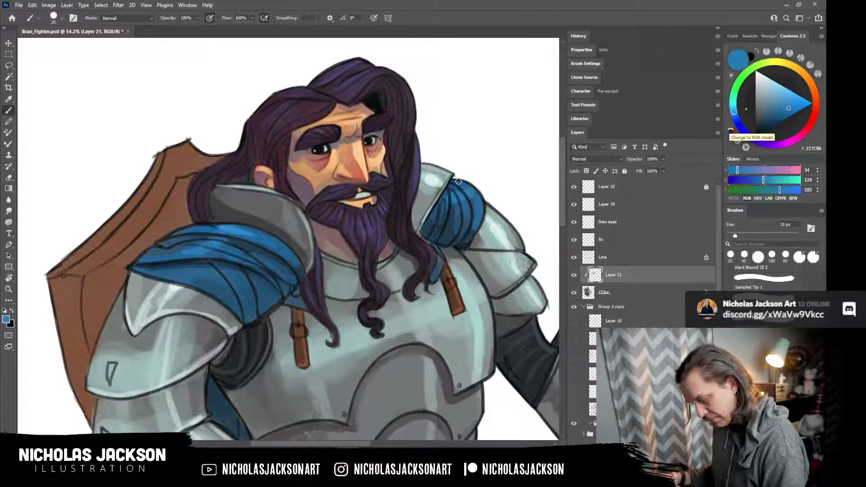
left_click_drag(480, 209, 466, 250)
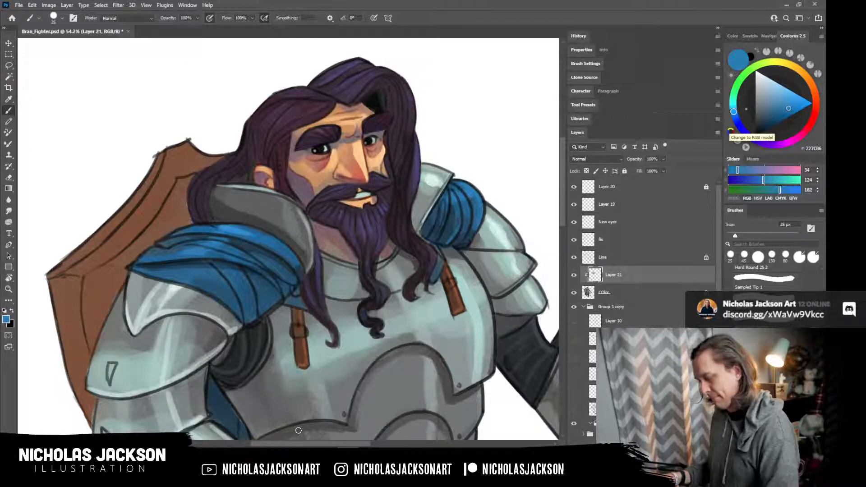
left_click(267, 257, "alt")
scroll(229, 226, "down", 1)
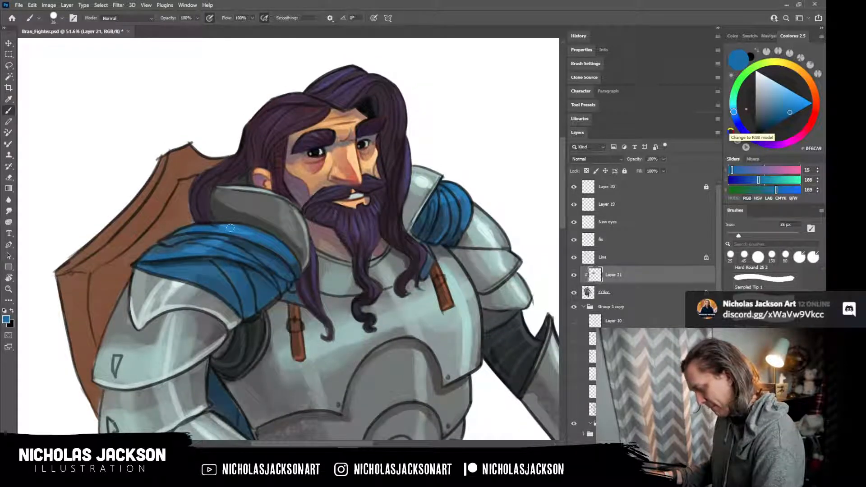
left_click_drag(229, 229, 257, 238)
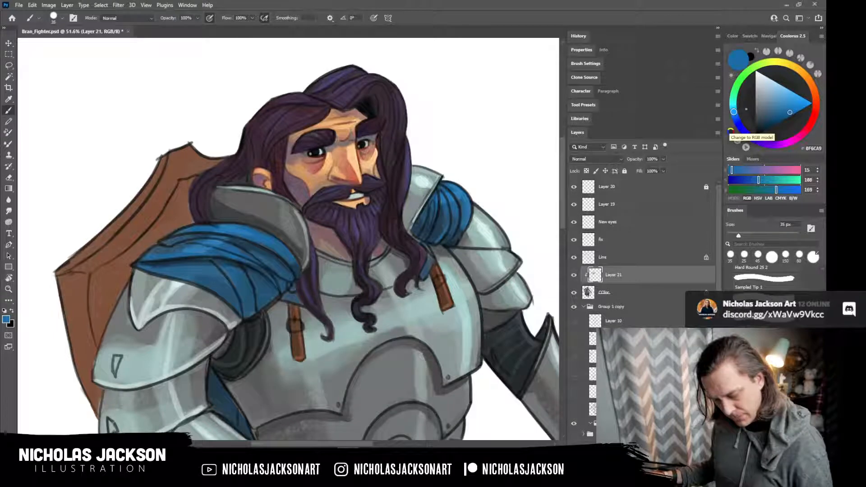
Review the whole figure and compare it with and without the Layer 21 painting.
scroll(461, 361, "down", 10)
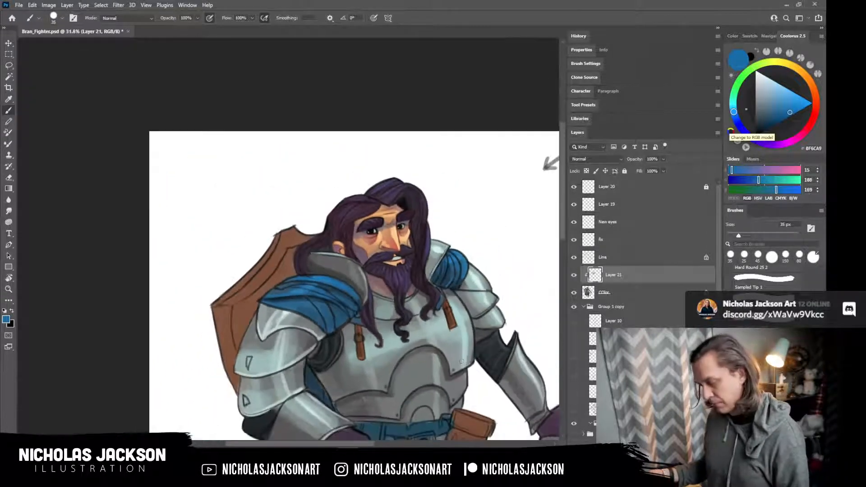
scroll(477, 354, "down", 6)
left_click_drag(506, 331, 473, 273)
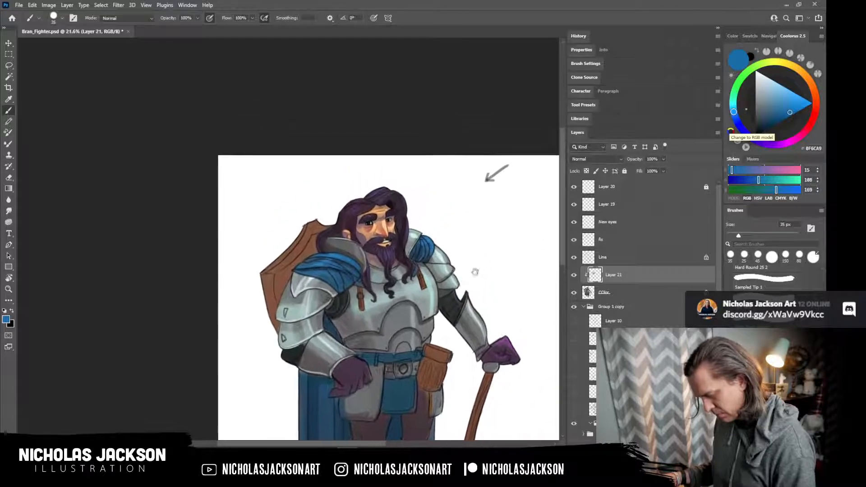
left_click(575, 277)
left_click(574, 280)
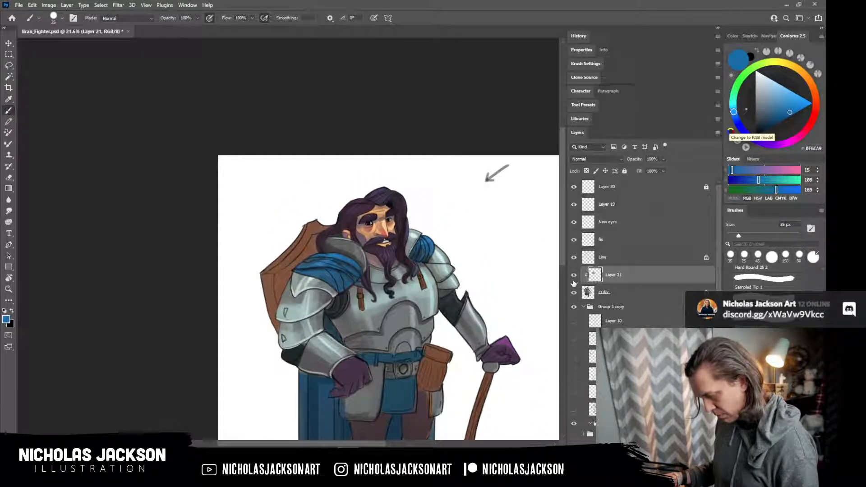
left_click(574, 281)
left_click(573, 280)
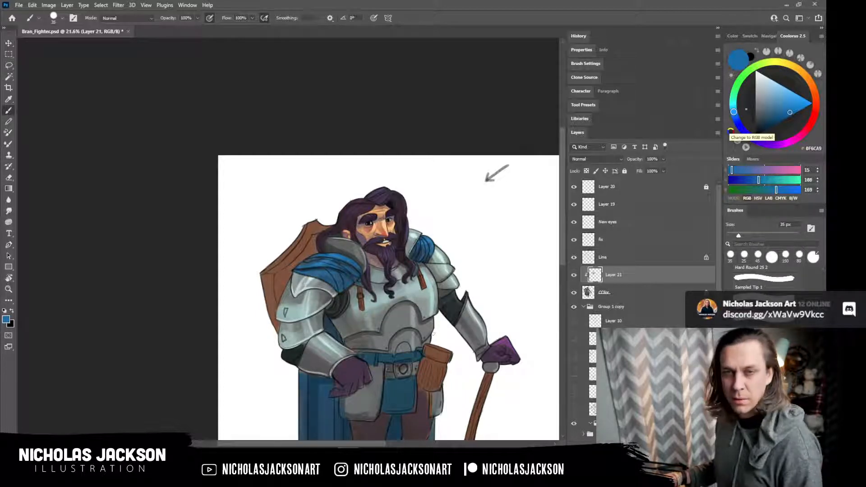
left_click_drag(427, 309, 420, 294)
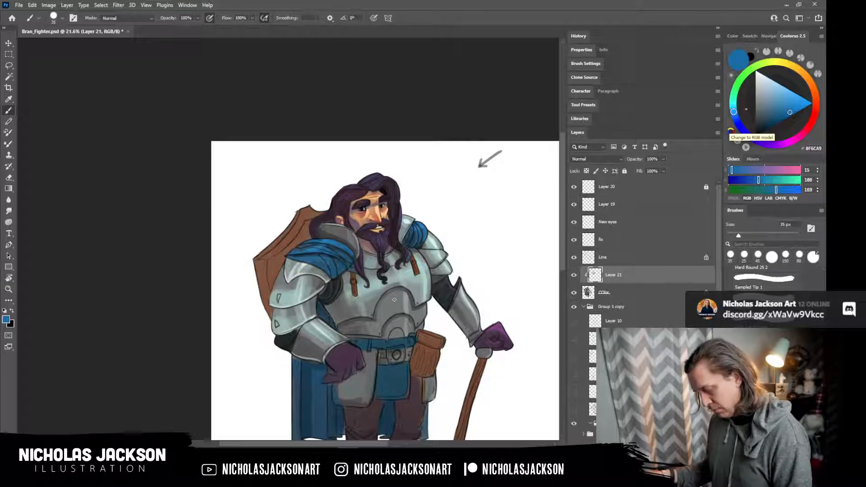
Shade the lower breastplate beside the domed belly plate with sampled greys, using a 125 px brush.
scroll(396, 296, "up", 4)
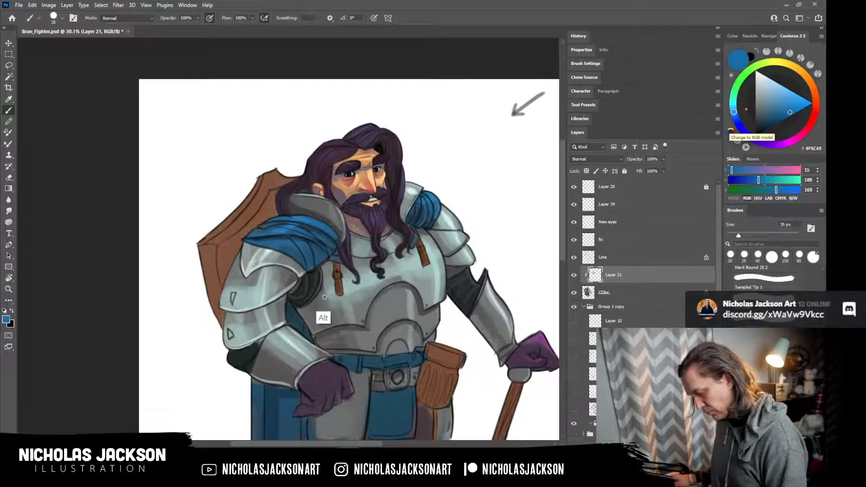
left_click(324, 316, "alt")
key("bracketright")
key("bracketright")
key("bracketright")
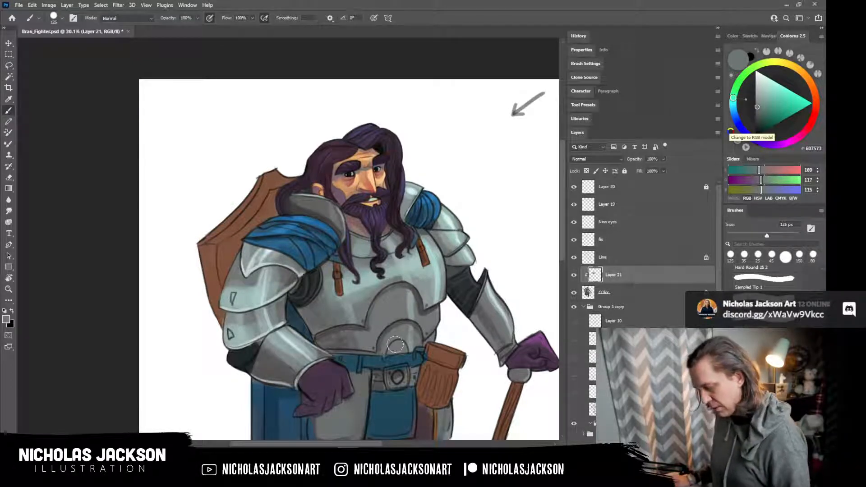
left_click(345, 327, "alt")
left_click(334, 333, "alt")
mouse_move(328, 338)
left_mouse_down()
mouse_move(346, 342)
mouse_move(342, 335)
mouse_move(324, 340)
mouse_move(346, 335)
mouse_move(324, 339)
mouse_move(335, 343)
mouse_move(392, 313)
mouse_move(352, 340)
mouse_move(321, 339)
mouse_move(361, 319)
left_mouse_up()
Deepen the shadow along the lower breastplate's bottom edge with sampled dark grey #514C4C at 80 px.
left_click(352, 349, "alt")
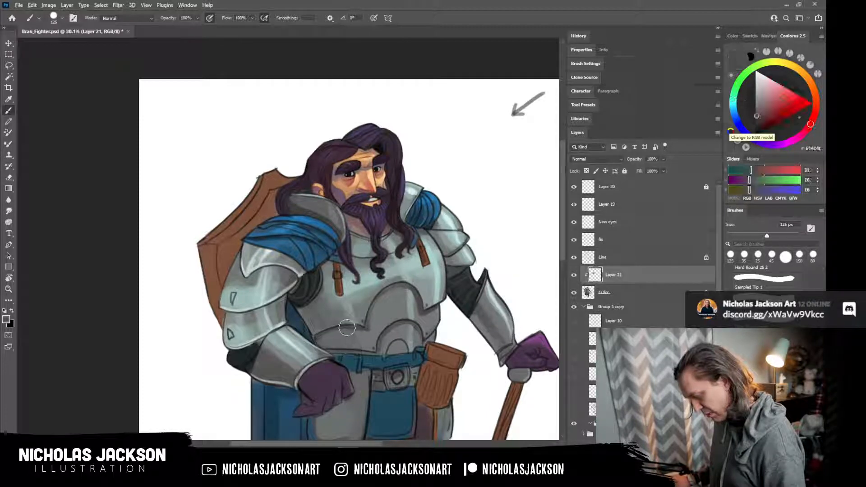
key("bracketleft")
key("bracketleft")
key("bracketleft")
left_click_drag(342, 330, 321, 336)
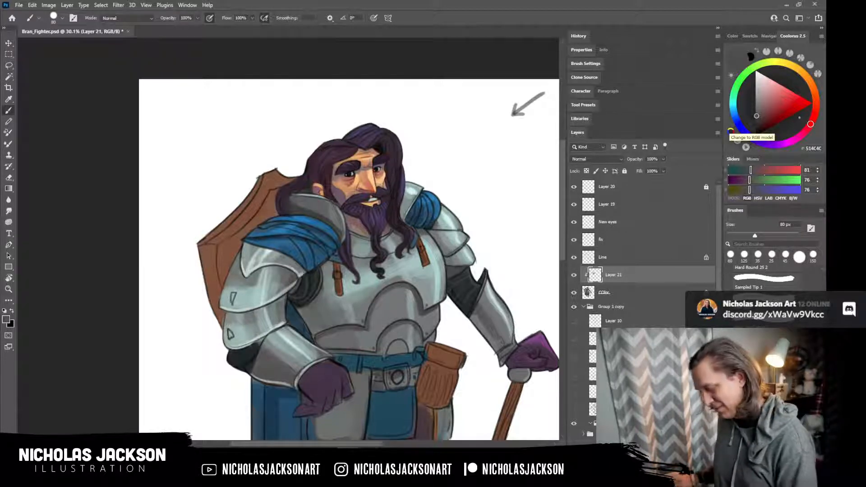
Lighten the domed belly plate with sampled pale grey-green #9AB9B5, starting at 175 px and continuing with a larger brush.
key("alt")
left_click(418, 308, "alt")
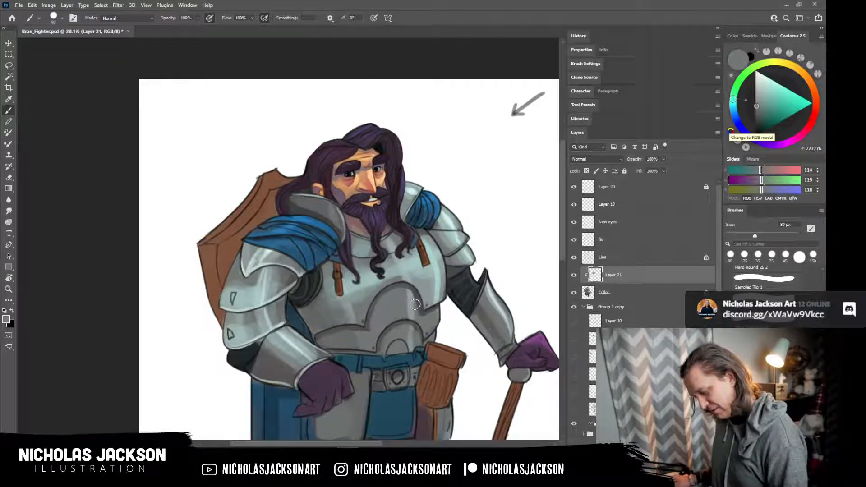
left_click(366, 307, "alt")
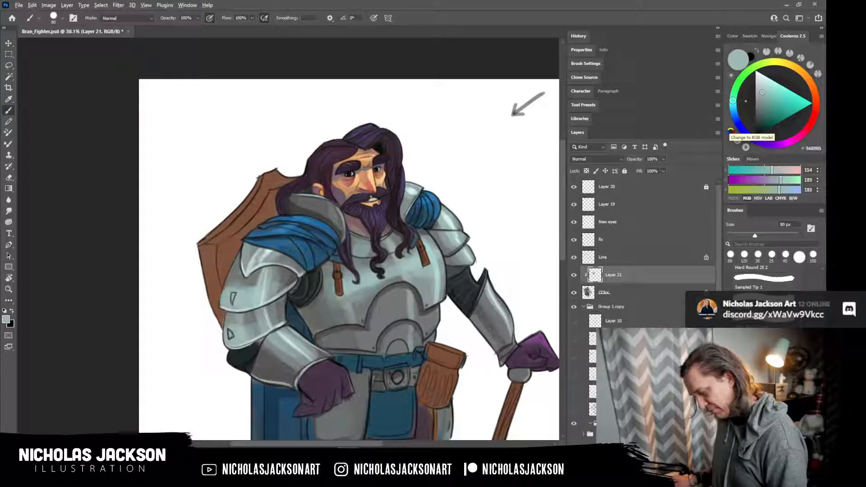
key("bracketright")
key("bracketright")
key("bracketright")
key("bracketright")
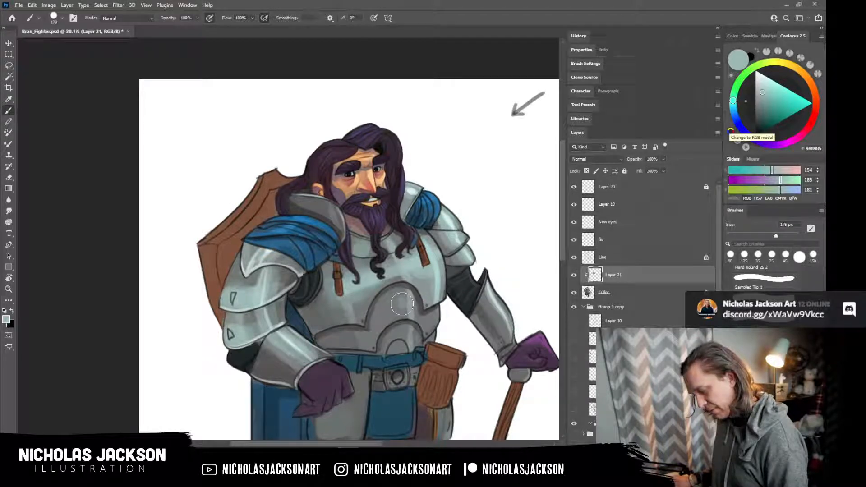
mouse_move(404, 302)
left_mouse_down()
mouse_move(455, 349)
mouse_move(402, 285)
mouse_move(399, 313)
left_mouse_up()
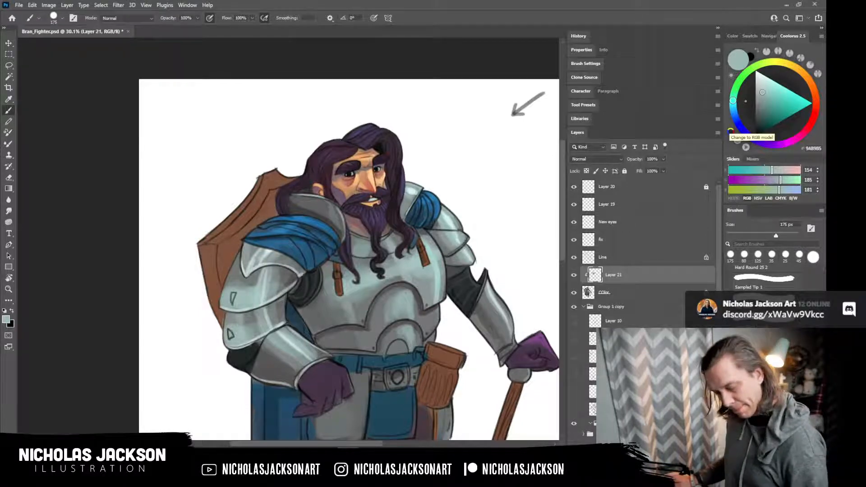
key("period")
left_click_drag(408, 301, 398, 299)
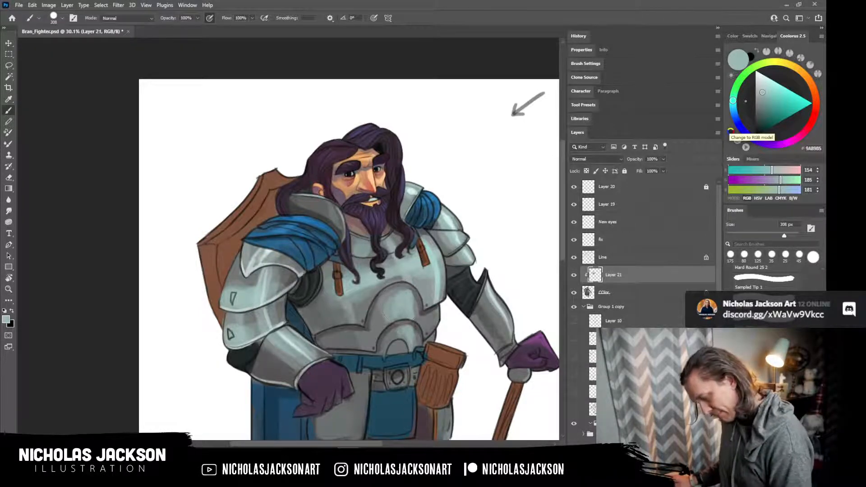
Undo the last stroke and repaint the domed belly plate with sampled grey-green #95B0AD at 175 px.
key("ctrl+z")
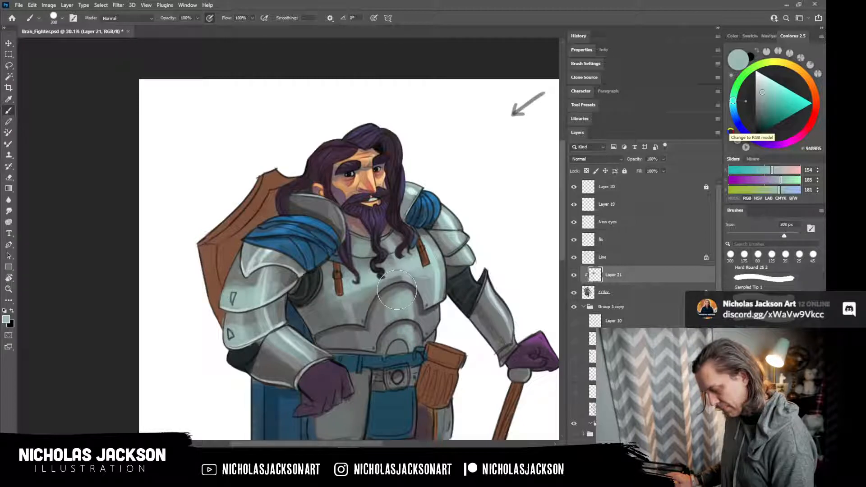
key("bracketright")
key("bracketright")
key("bracketleft")
key("bracketleft")
key("bracketleft")
key("bracketleft")
key("bracketleft")
key("bracketleft")
key("bracketleft")
left_click(402, 302, "alt")
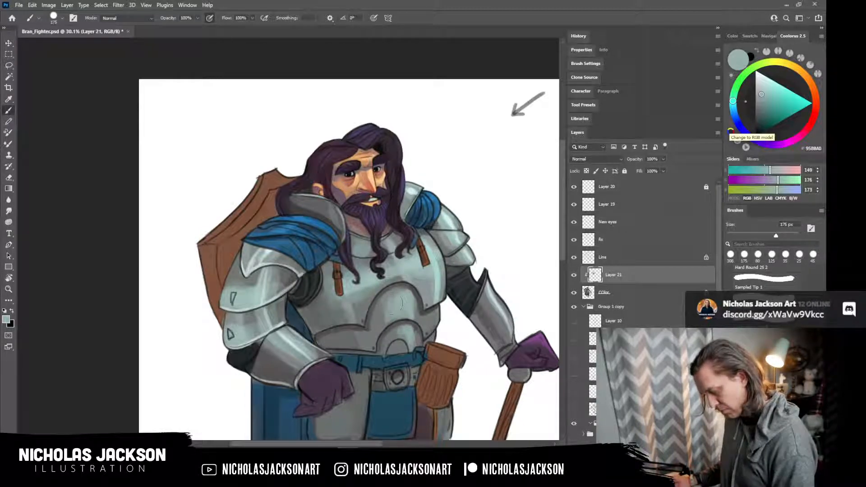
mouse_move(402, 341)
left_mouse_down()
mouse_move(410, 336)
mouse_move(398, 339)
left_mouse_up()
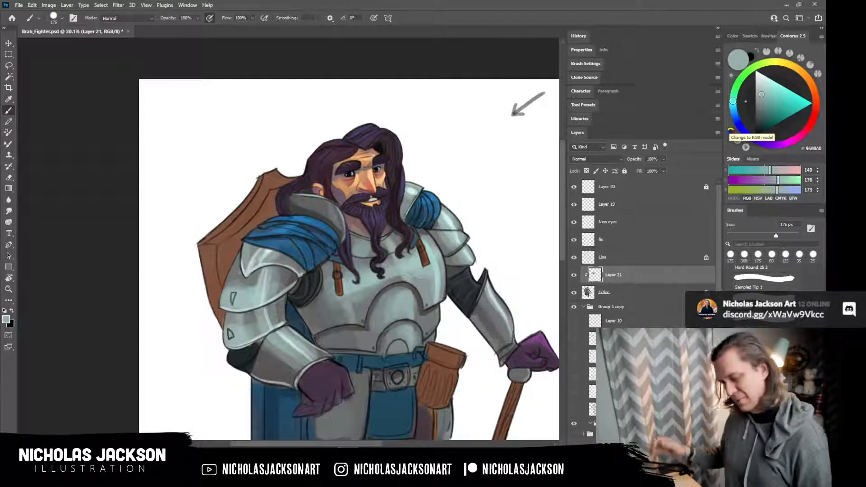
Add bright #A3E8E0 highlights to the domed belly plate and the chest above it with a 70 px brush.
key("bracketleft")
key("bracketleft")
key("bracketleft")
key("bracketleft")
key("bracketleft")
key("bracketleft")
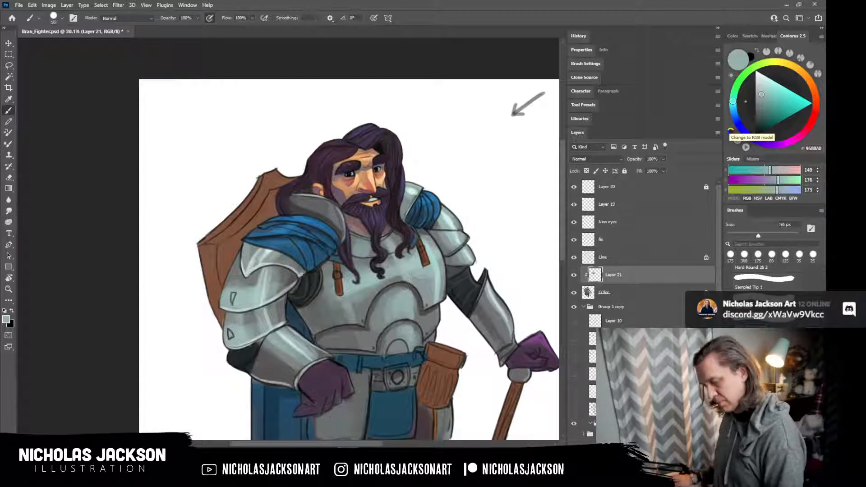
left_click(770, 86)
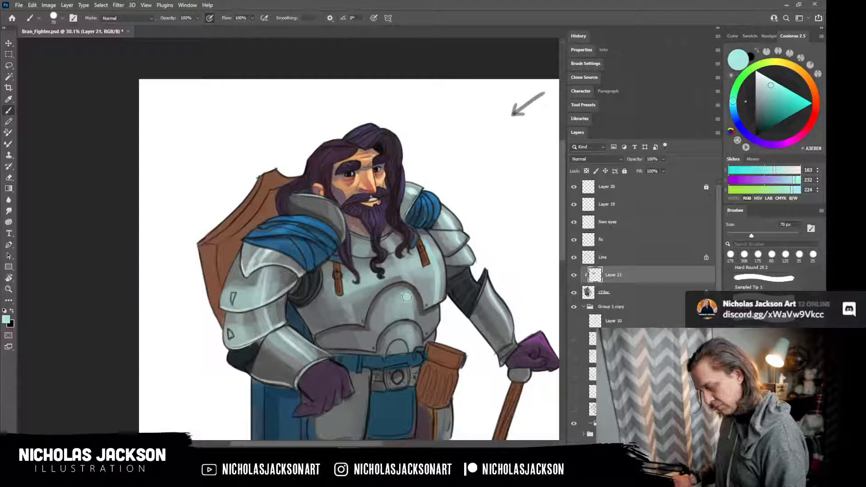
left_click_drag(407, 304, 408, 312)
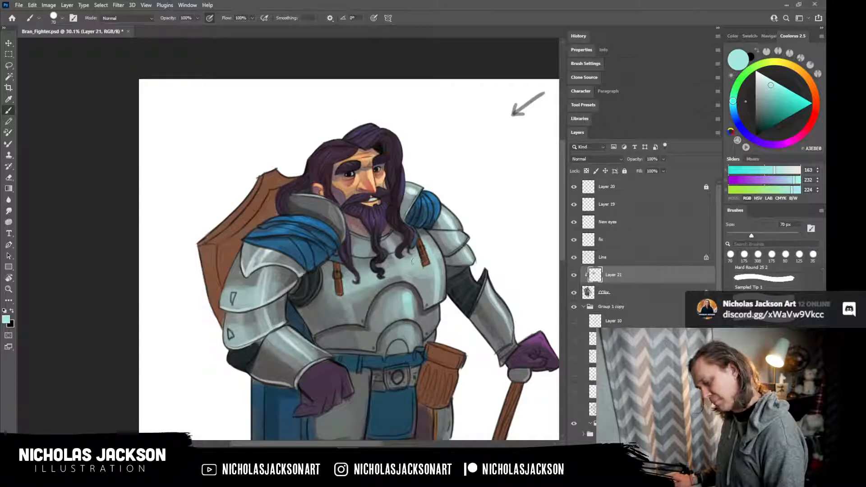
left_click_drag(409, 264, 408, 265)
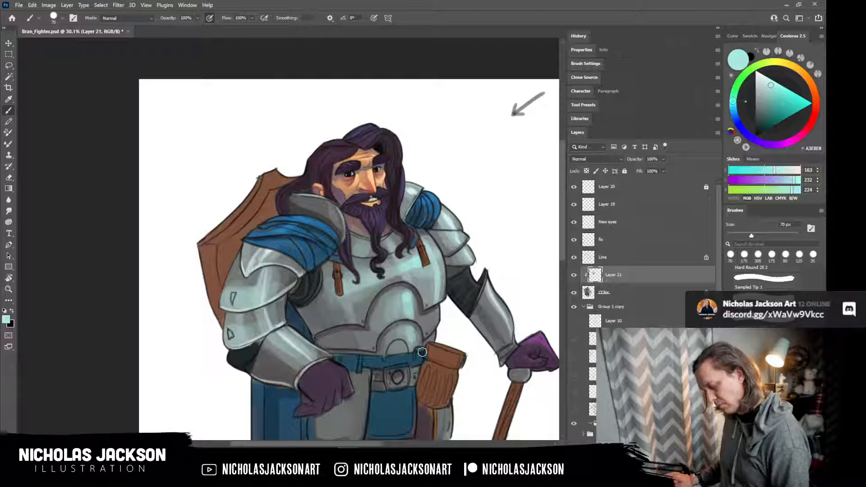
Even out the shaded underside of the forearm guard beside the cape with sampled grey #808987 at 100 px.
left_click(263, 356, "alt")
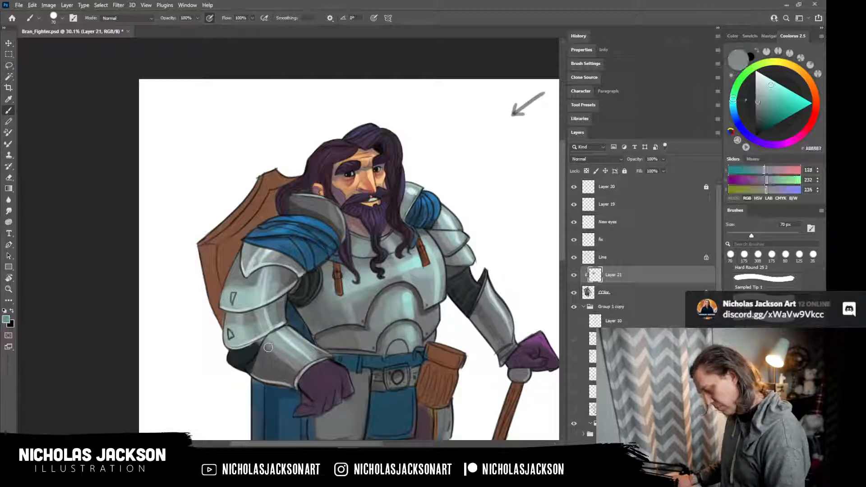
key("]")
key("]")
key("]")
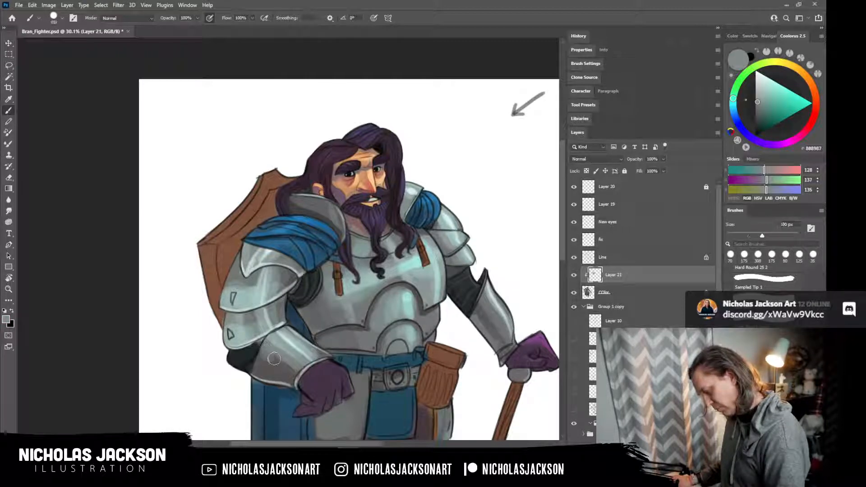
left_click_drag(269, 355, 284, 373)
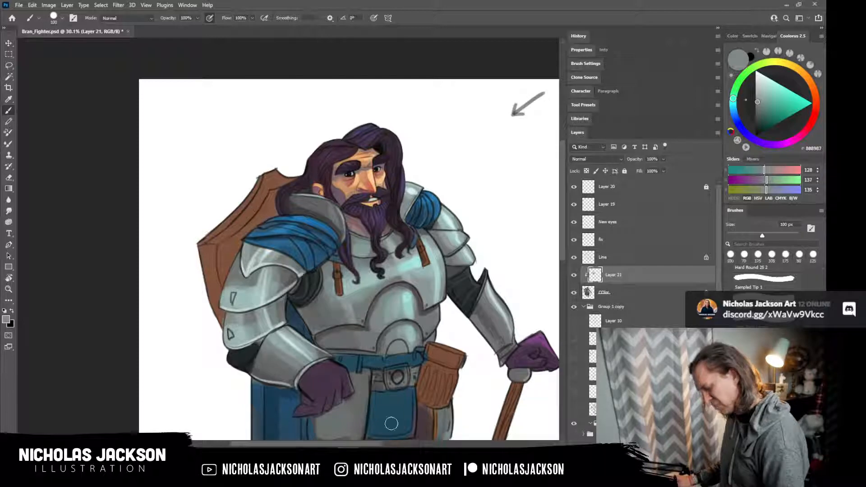
Shade the inner side of the staff arm's forearm guard with sampled grey #737877 at 100 px.
left_click(484, 308, "alt")
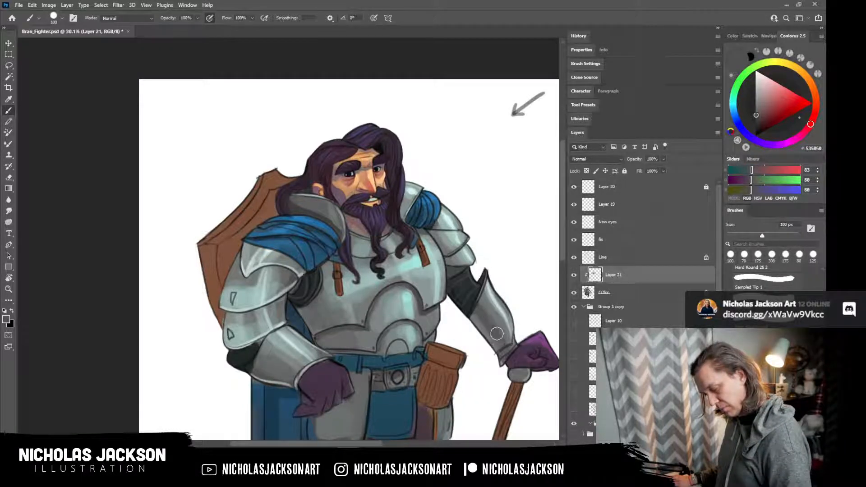
left_click(488, 309, "alt")
left_click_drag(484, 302, 501, 343)
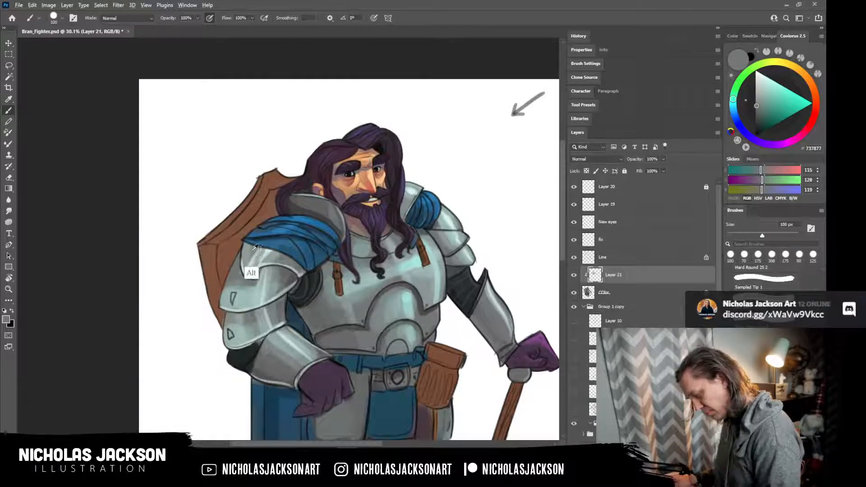
Brighten the shoulder plate and upper-arm plate below the blue cloth with sampled pale grey #C7DAD8 at 70 px.
left_click(252, 272, "alt")
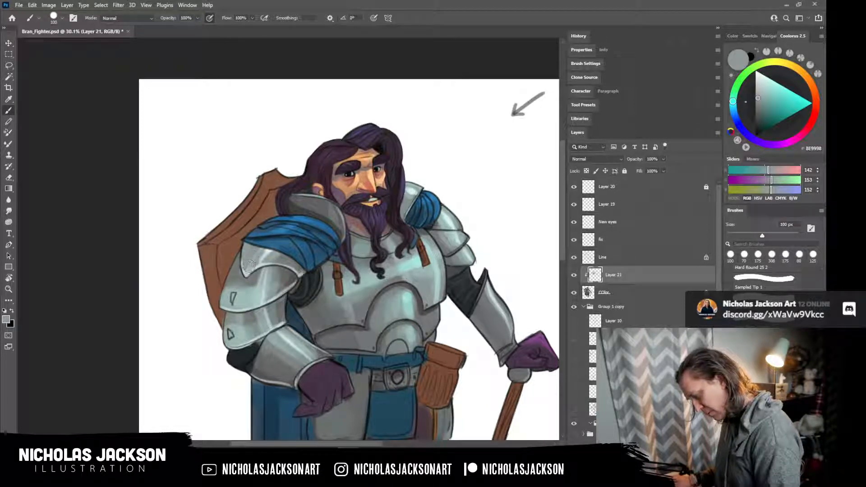
left_click(264, 257, "alt")
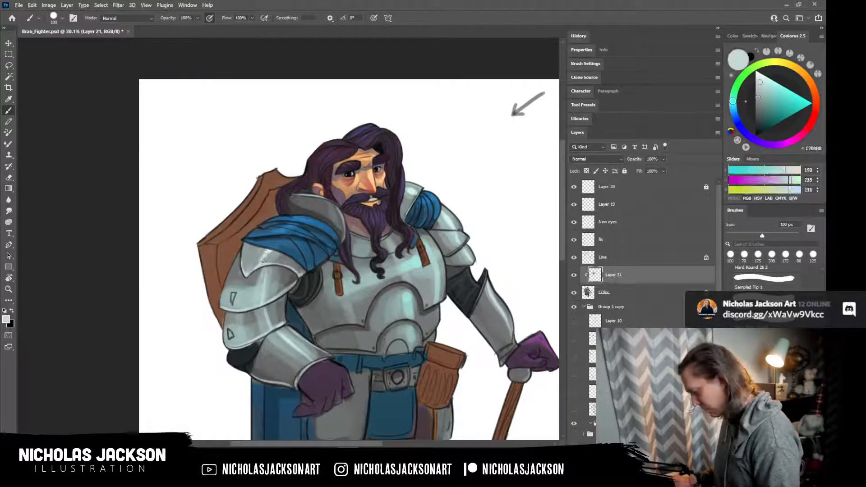
key("bracketleft")
key("bracketleft")
key("bracketleft")
left_click_drag(262, 254, 261, 290)
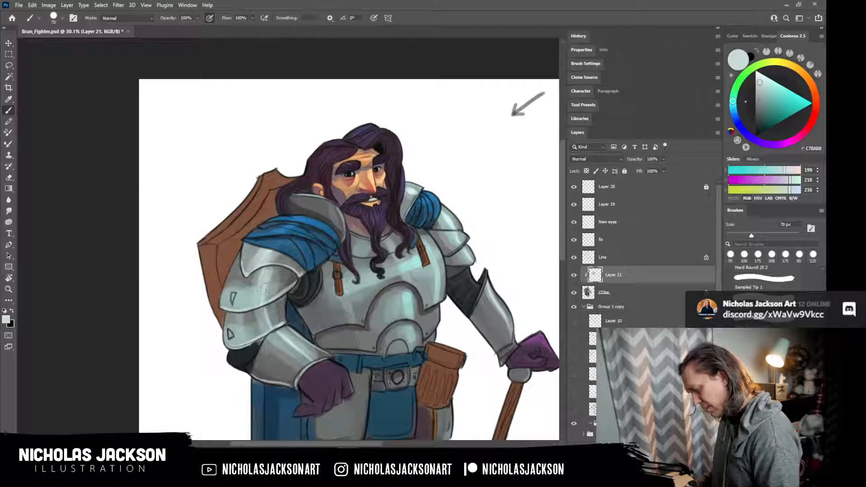
Extend the pale #C7DAD8 highlight along the forearm guard beside the cape with a 100 px brush.
key("bracketright")
key("bracketright")
key("bracketright")
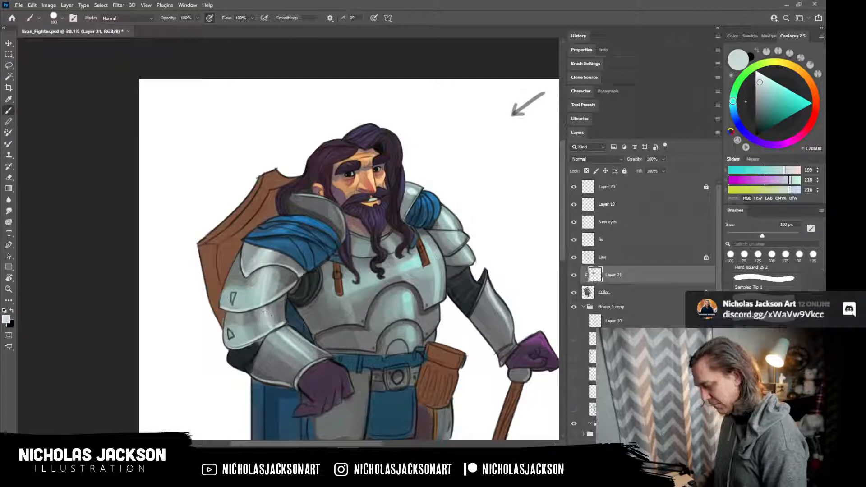
left_click_drag(274, 341, 296, 362)
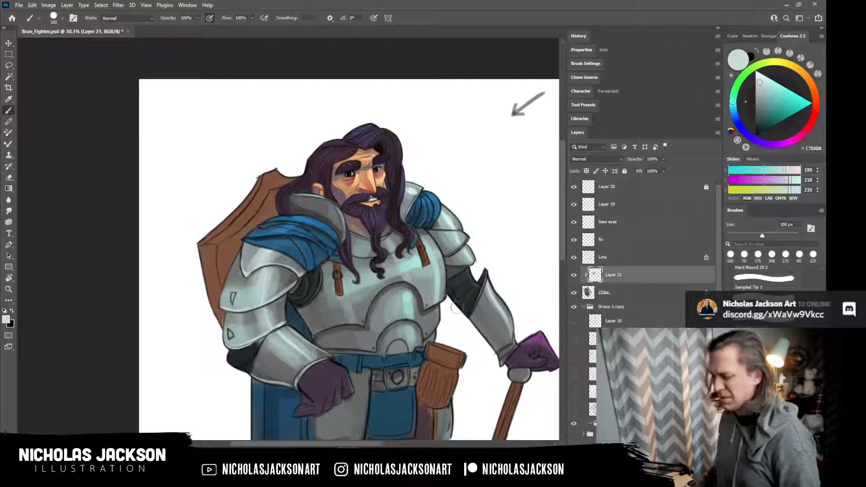
Refine the shoulder plate highlights with sampled #A9BBB9 at 45 px, then sample #9FDAD4 from the belly plate highlight.
key("ctrl+space")
left_click_drag(494, 266, 472, 273)
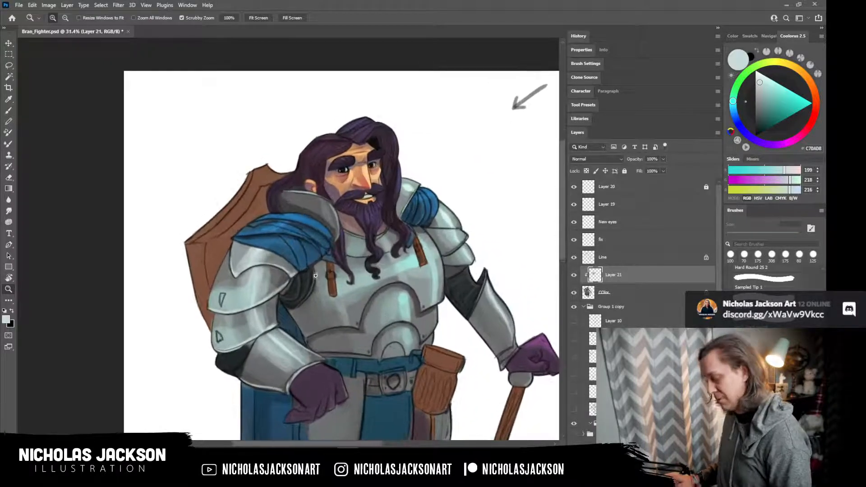
left_click(272, 296, "alt")
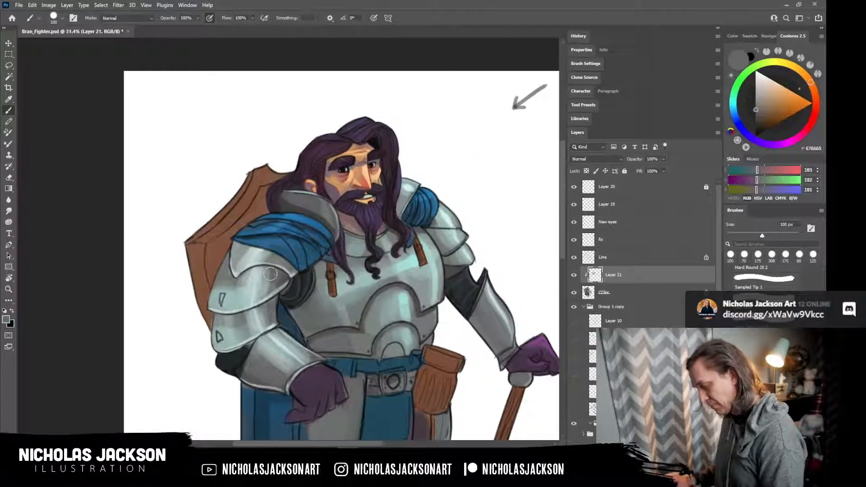
left_click(264, 277, "alt")
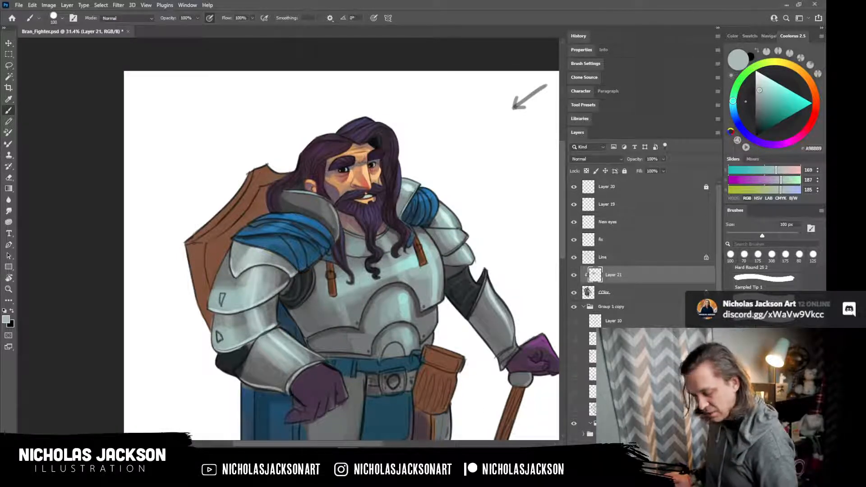
key("bracketleft")
key("bracketleft")
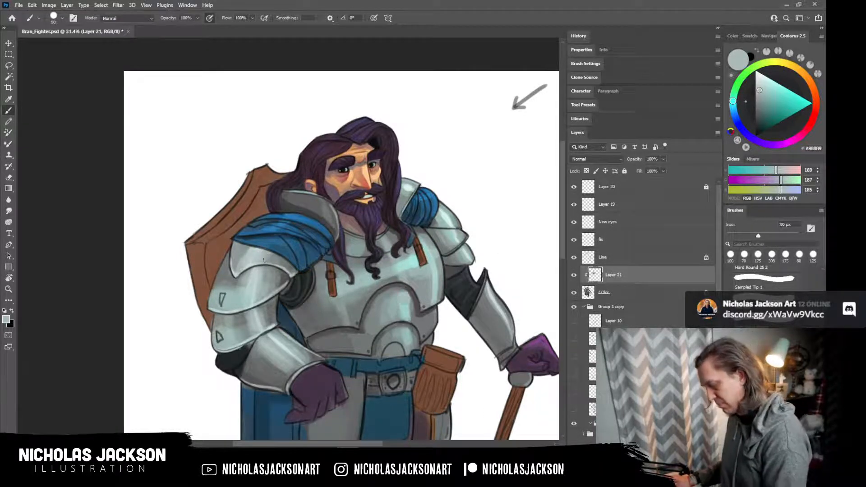
key("bracketleft")
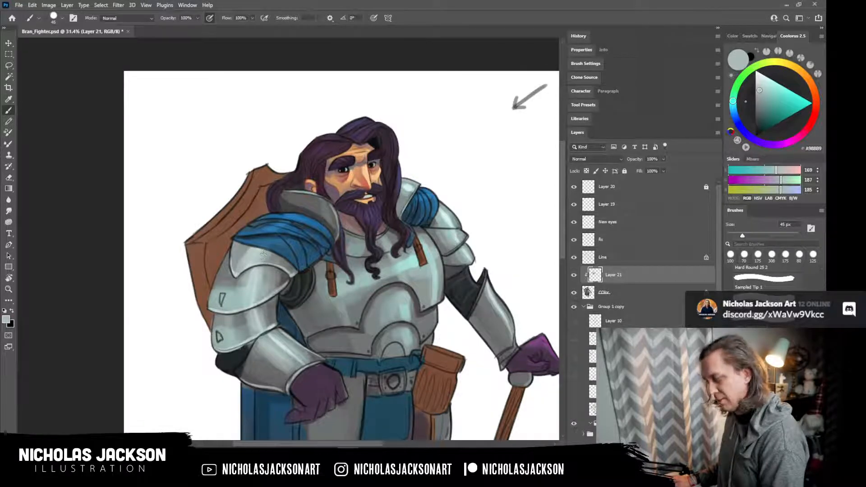
left_click_drag(260, 255, 272, 259)
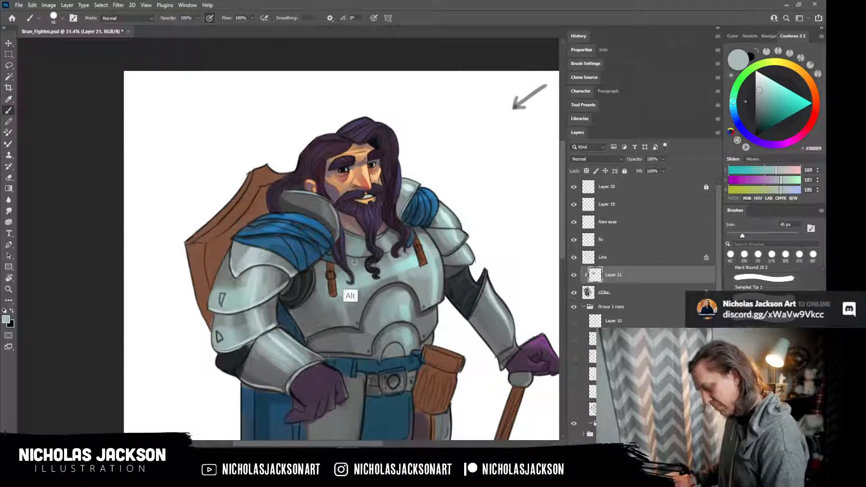
left_click(407, 294, "alt")
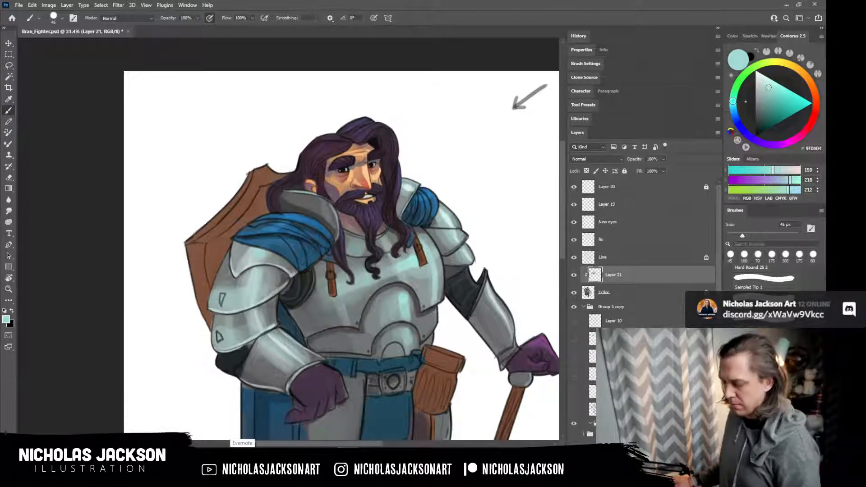
Blend the shadow side of the forearm guard beside the cape with sampled greys #777D7C and #8C9694 at 80 px.
left_click(254, 353, "alt")
key("bracketright")
key("bracketright")
key("bracketright")
key("bracketright")
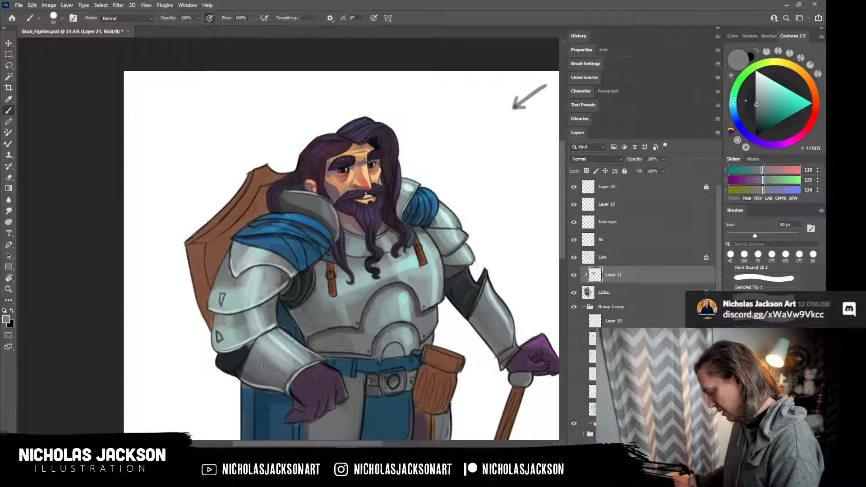
left_click(264, 375, "alt")
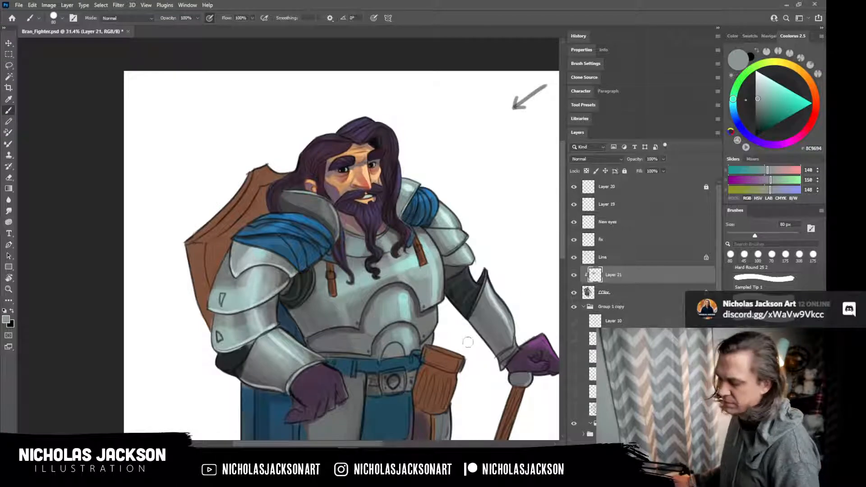
left_click(301, 352, "alt")
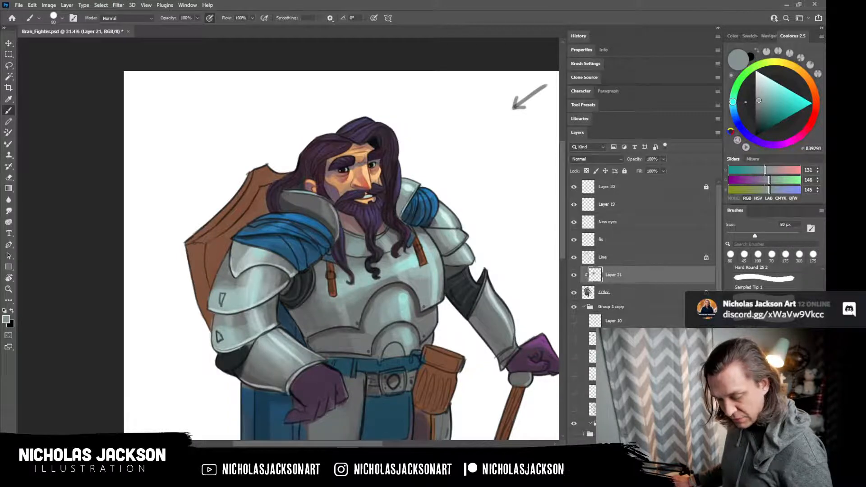
Switch to the next brush preset at 125 px and shade the belt pouch's inner side with sampled brown #7E4E33.
key("period")
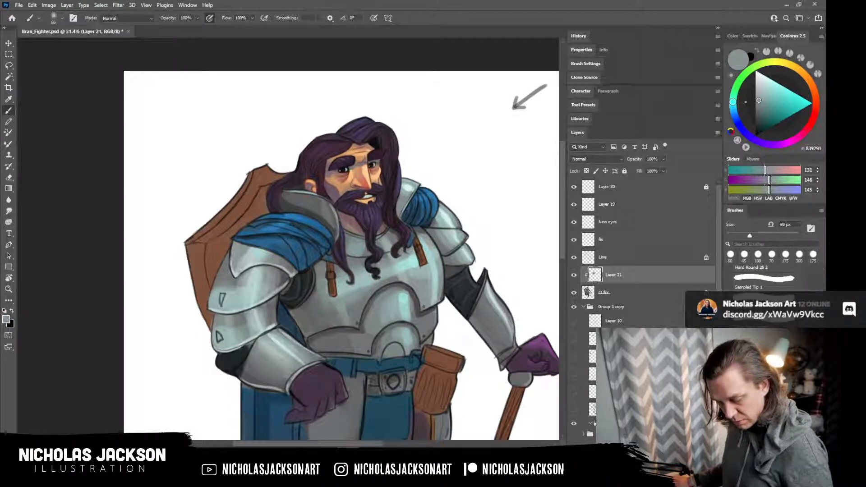
key("bracketright")
key("bracketright")
key("bracketright")
key("bracketright")
key("bracketright")
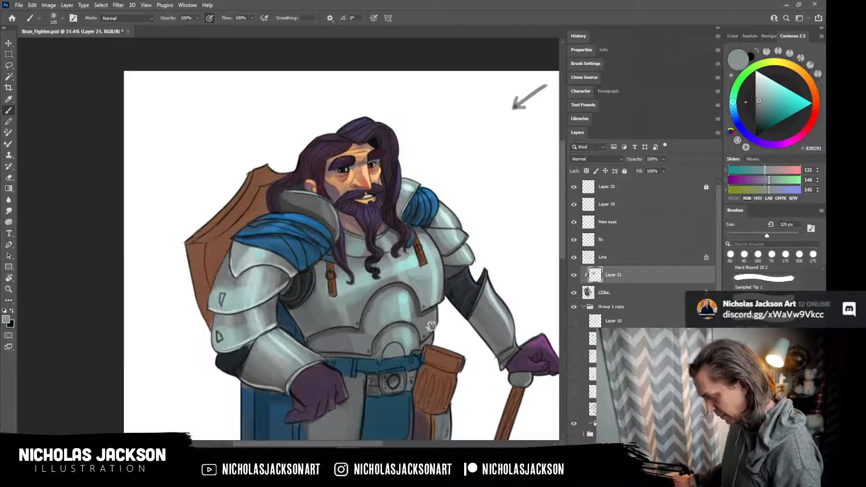
left_click_drag(433, 352, 415, 313)
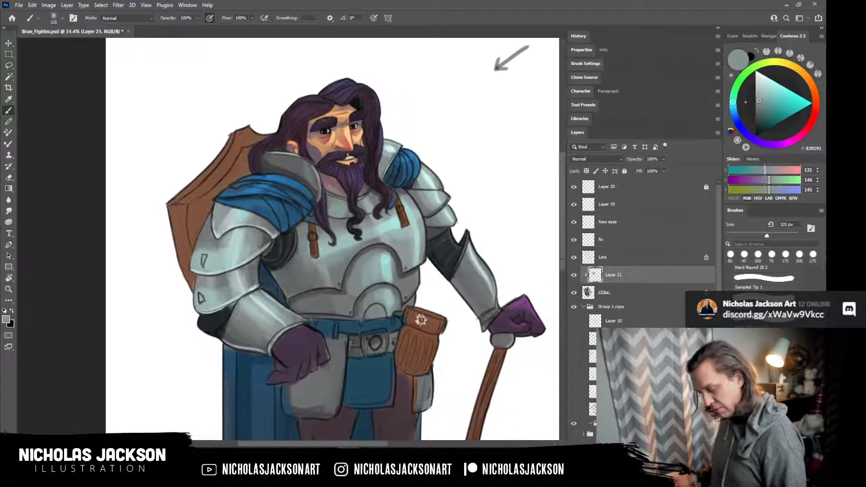
left_click(415, 315, "alt")
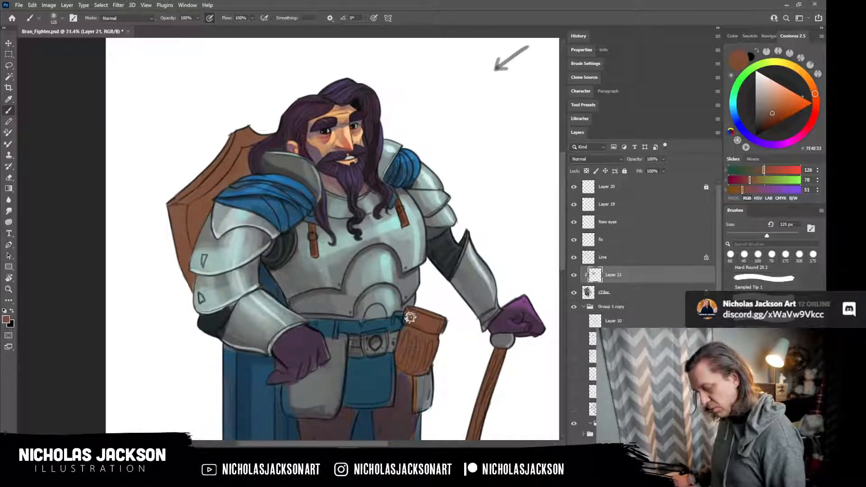
left_click_drag(405, 331, 404, 317)
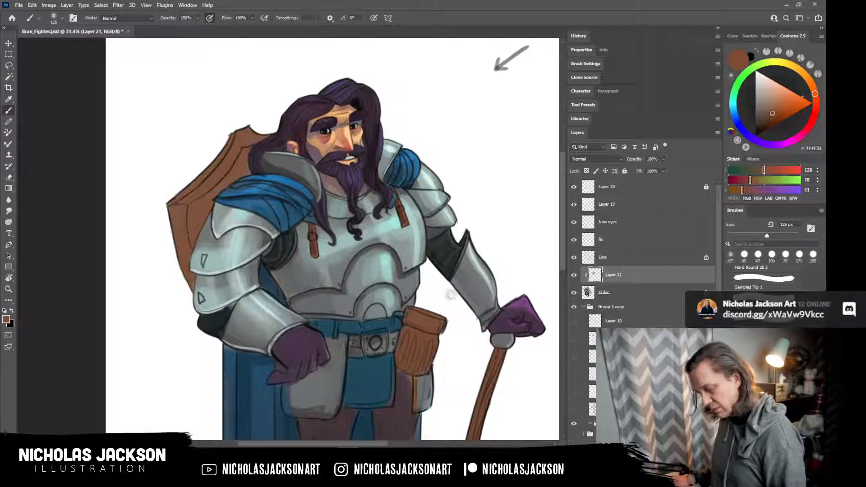
Brighten the belt pouch's outer edge, folds and flap with orange #C76D3B at 125 px.
left_click(787, 103)
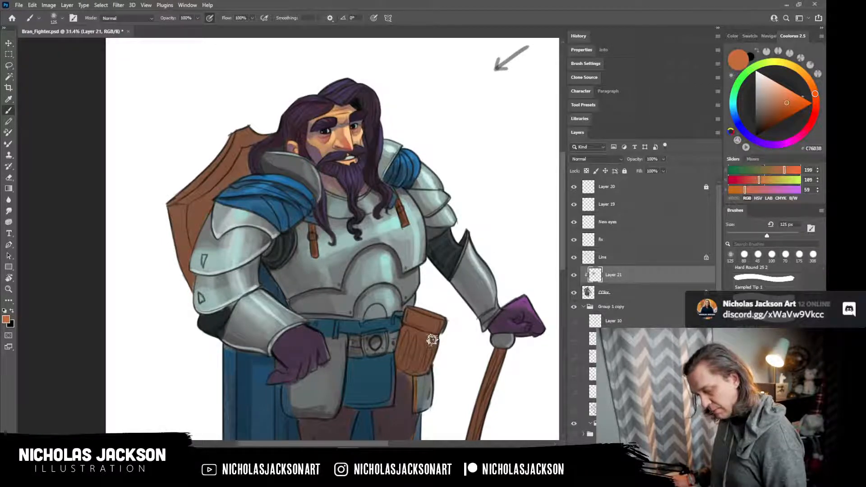
left_click_drag(437, 336, 431, 372)
mouse_move(429, 339)
left_mouse_down()
mouse_move(418, 380)
mouse_move(416, 332)
mouse_move(422, 354)
mouse_move(431, 310)
mouse_move(439, 327)
mouse_move(442, 307)
mouse_move(404, 265)
mouse_move(428, 315)
left_mouse_up()
Shade the pouch's flap and the area beneath it with sampled browns #734935 and #452F25 at 125 px.
left_click(410, 320, "alt")
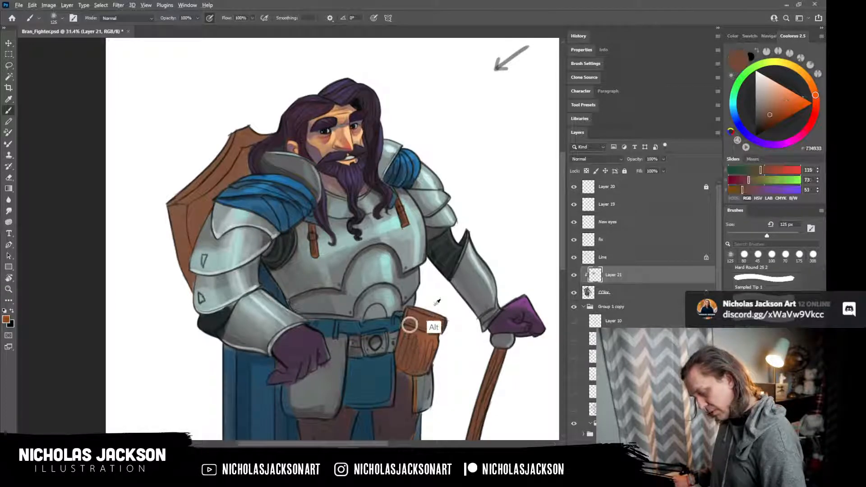
left_click_drag(416, 307, 438, 316)
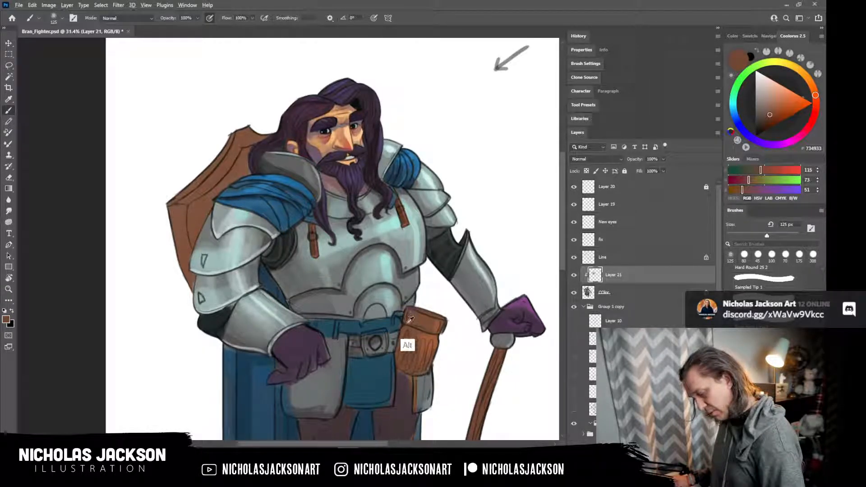
left_click(411, 319, "alt")
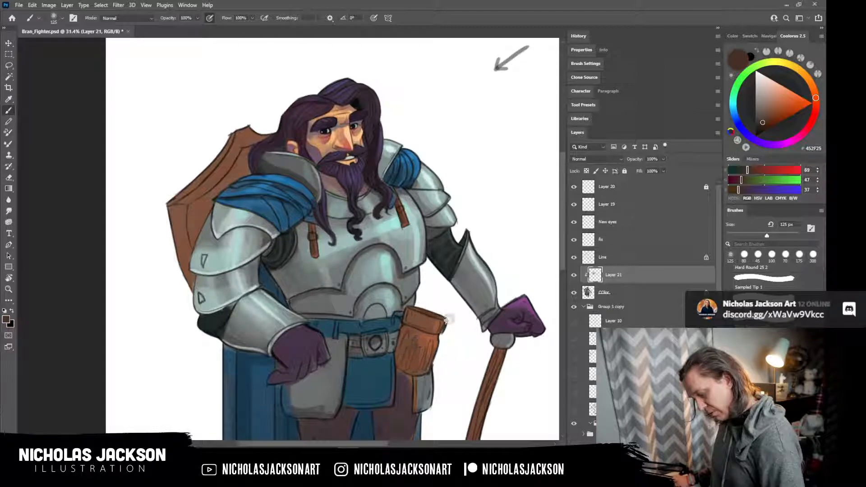
left_click_drag(431, 316, 432, 348)
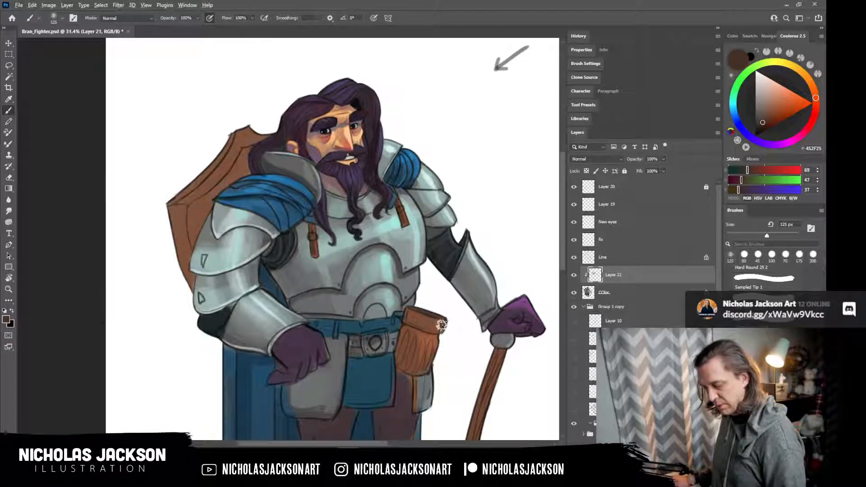
Refine the pouch's flap edge and body with sampled #814F33 at 100 px and #AB6138 at 80 px.
key("bracketleft")
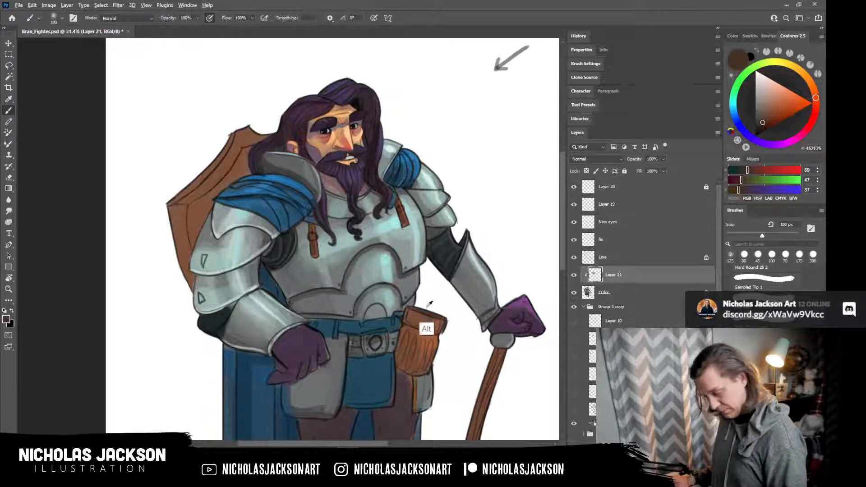
left_click(439, 321, "alt")
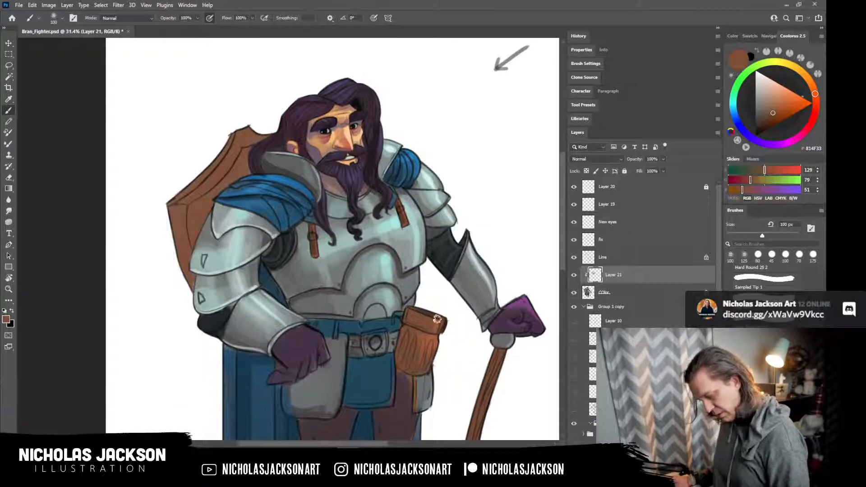
left_click(435, 334, "alt")
key("bracketright")
key("bracketright")
key("bracketright")
key("bracketleft")
key("bracketleft")
key("bracketleft")
key("bracketleft")
key("bracketleft")
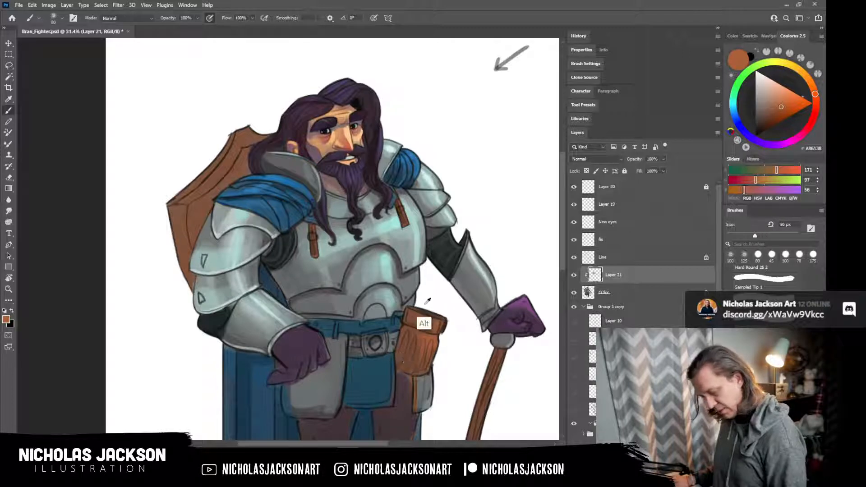
Deepen the pouch's vertical folds with dark browns #322118 and #281A14, then brighten the ridges with orange #CF703A at 60 px.
left_click(428, 312, "alt")
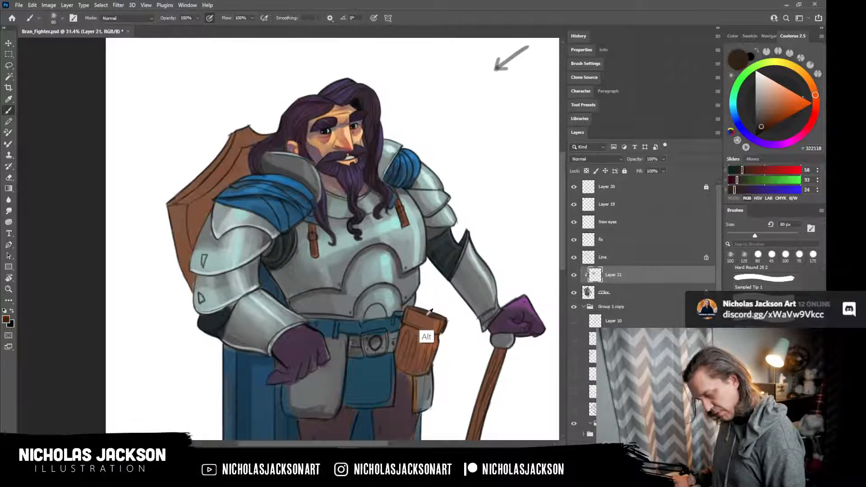
mouse_move(415, 342)
left_mouse_down()
mouse_move(407, 369)
mouse_move(406, 334)
mouse_move(399, 362)
mouse_move(424, 340)
mouse_move(418, 371)
mouse_move(424, 343)
mouse_move(426, 371)
left_mouse_up()
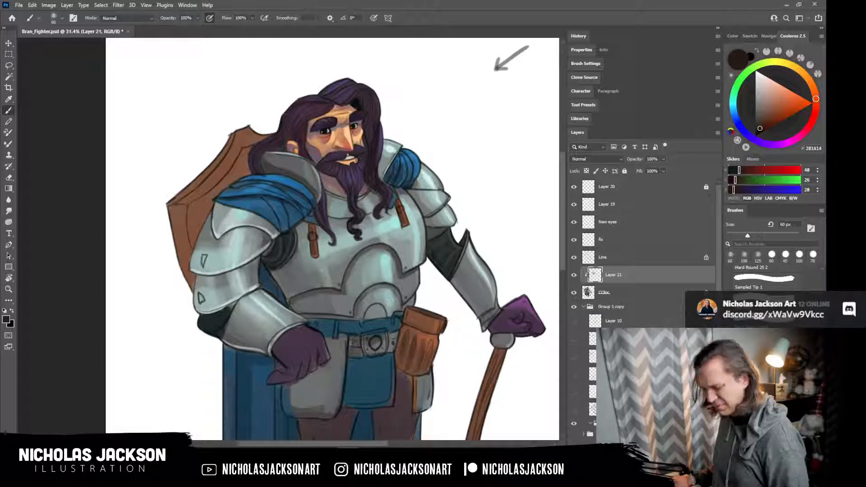
mouse_move(348, 456)
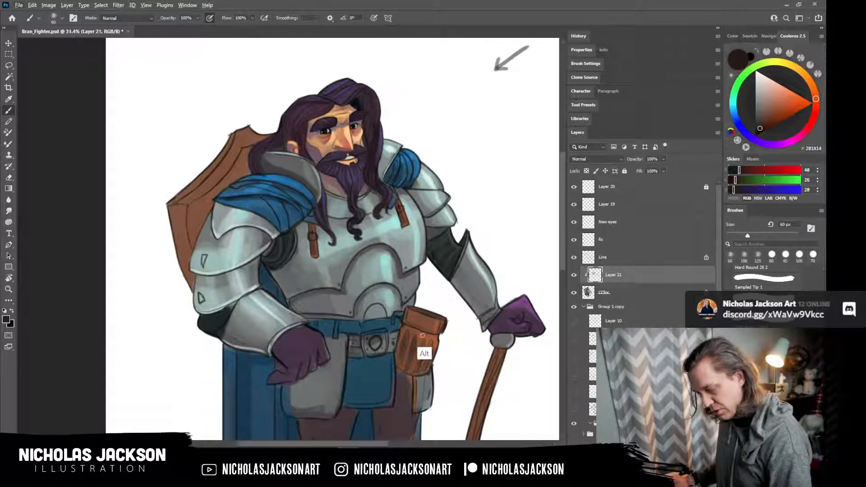
left_click(433, 356, "alt")
left_click(789, 102)
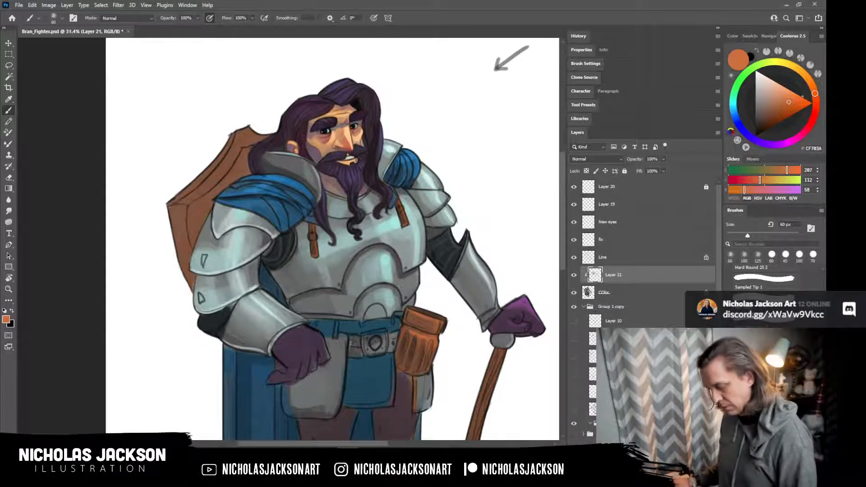
Touch up the blue shoulder cloth with sampled #2E7EB1, enlarging the brush to 80 px.
mouse_move(474, 339)
left_mouse_down()
mouse_move(459, 301)
mouse_move(493, 340)
mouse_move(489, 363)
left_mouse_up()
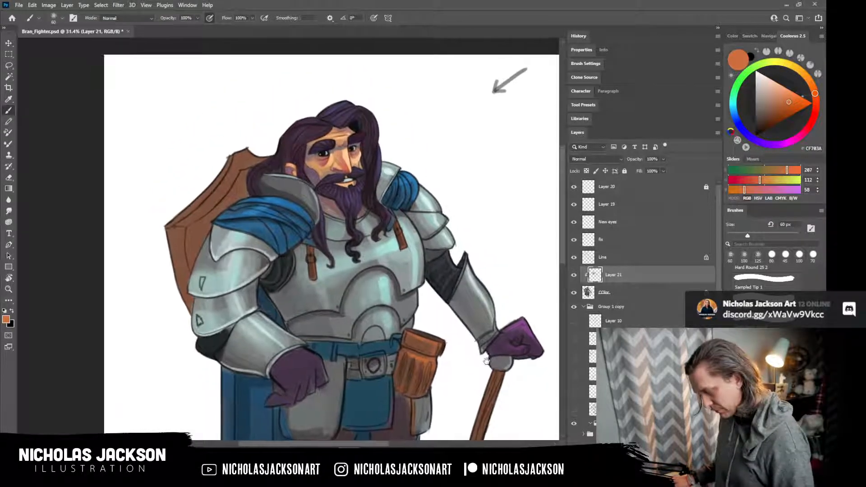
key("alt")
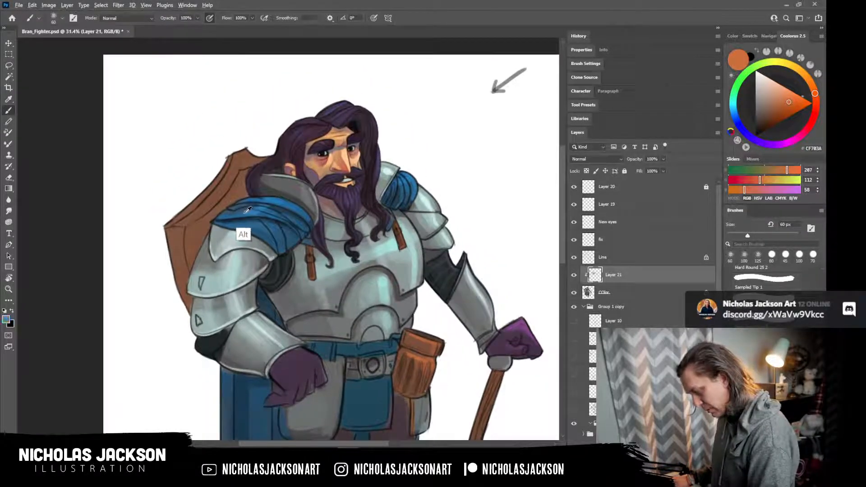
left_click(245, 209, "alt")
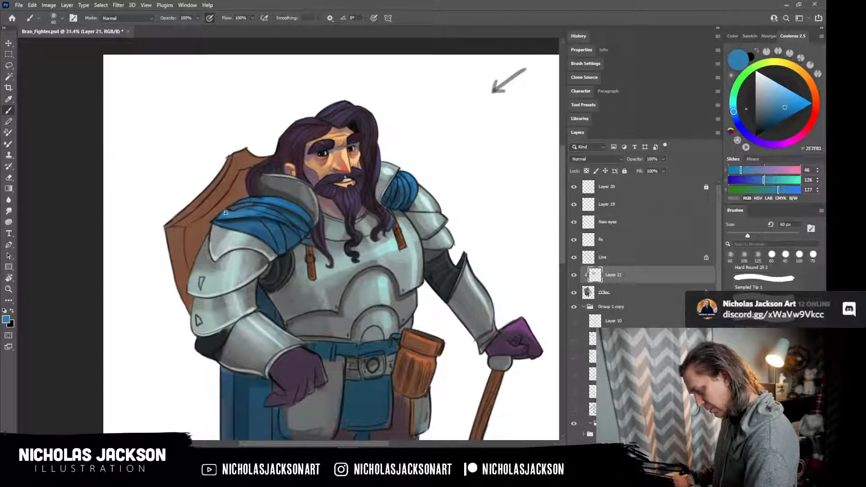
key("bracketright")
key("bracketright")
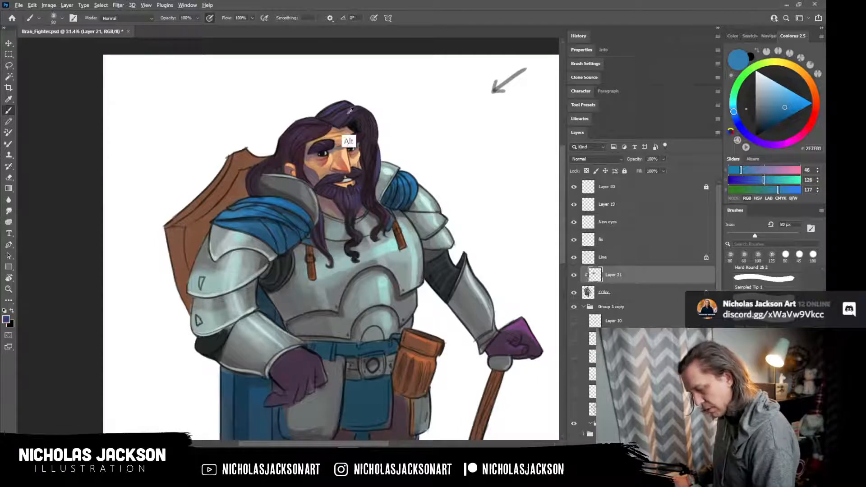
Rework the hair with sampled purple #473258 and a brighter purple of the same hue at 100 px.
left_click(328, 112, "alt")
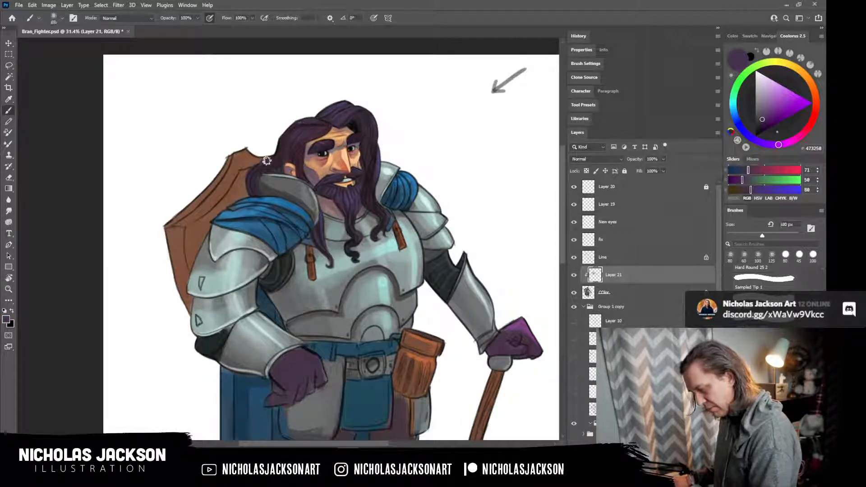
key("bracketright")
key("bracketright")
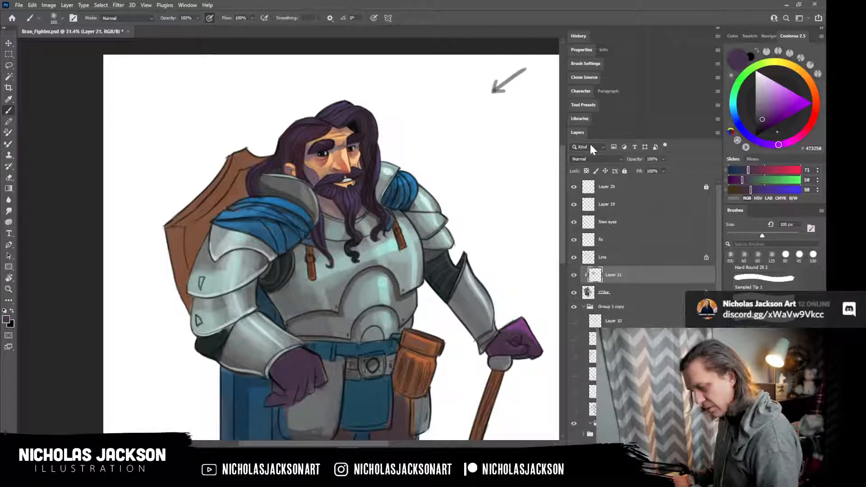
left_click(772, 109)
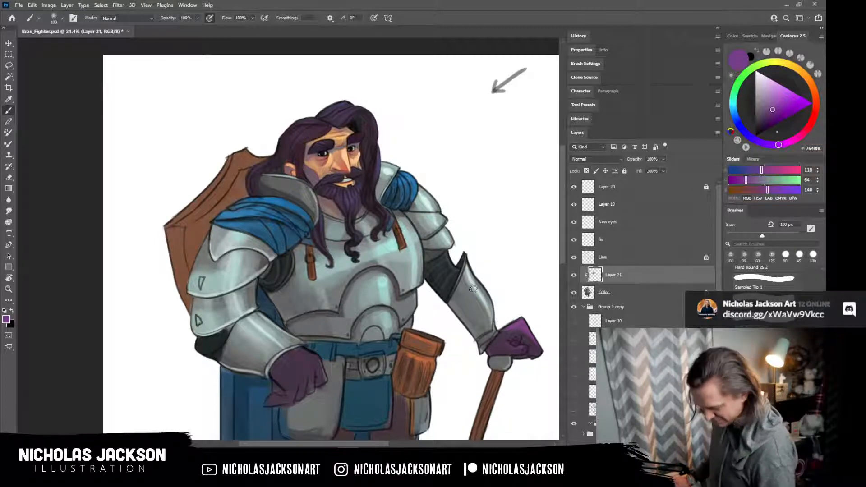
Shade the dark sleeve above the forearm guard with sampled #252D2F and the staff's metal knob with sampled grey #696969.
left_click_drag(539, 327, 499, 266)
key("alt")
left_click(414, 206, "alt")
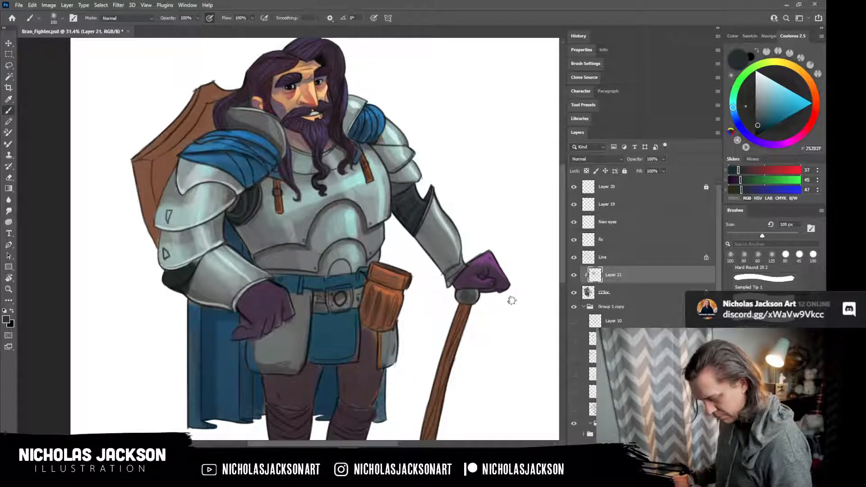
left_click(476, 290, "alt")
left_click(469, 289, "alt")
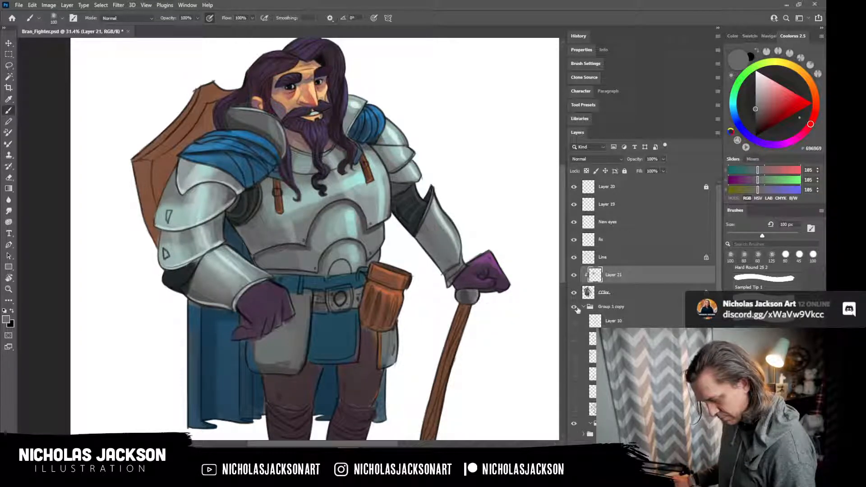
Switch to a harder brush preset at 100 px and shade the wooden shaft with sampled #70462E and darker #593B2A.
scroll(773, 278, "down", 3)
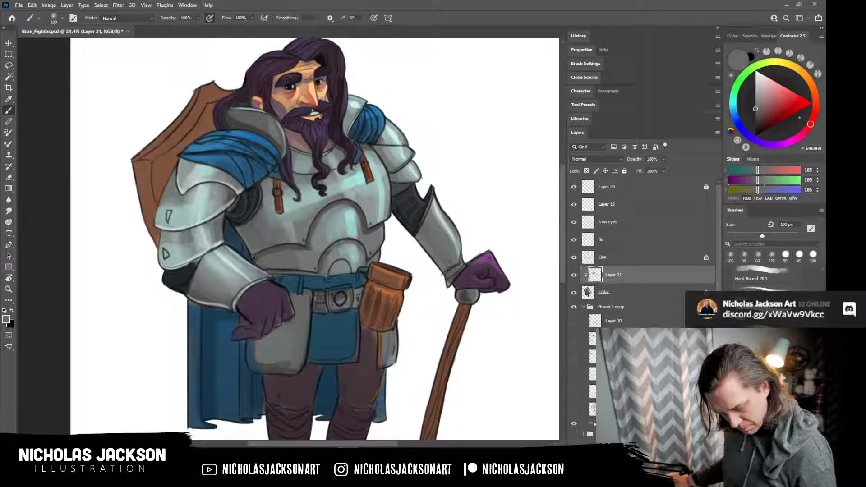
left_click(783, 271)
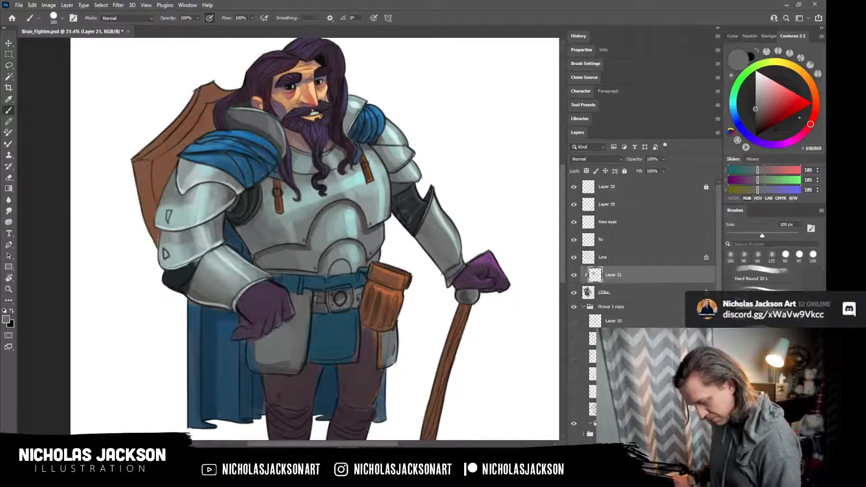
left_click(451, 361, "alt")
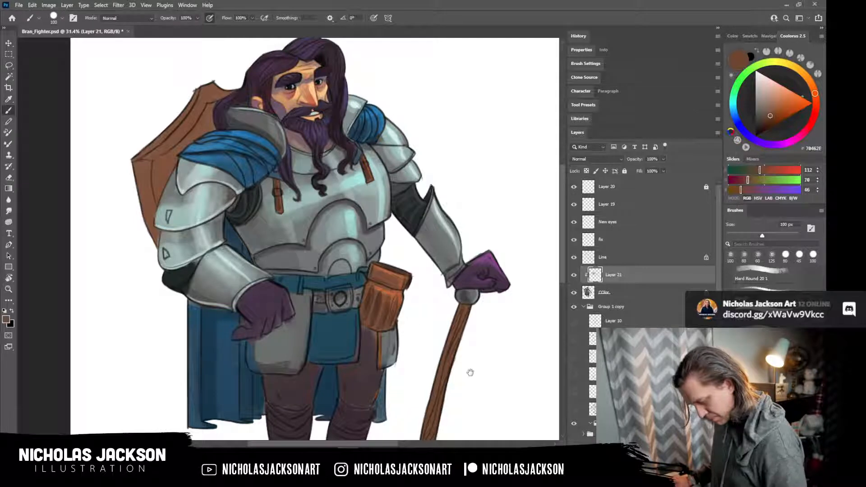
left_click_drag(467, 354, 468, 274)
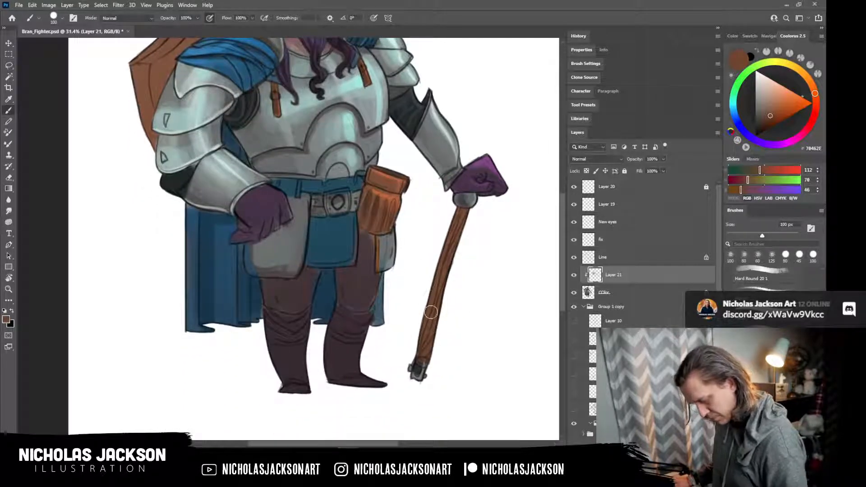
left_click_drag(430, 326, 431, 362)
left_click(766, 119)
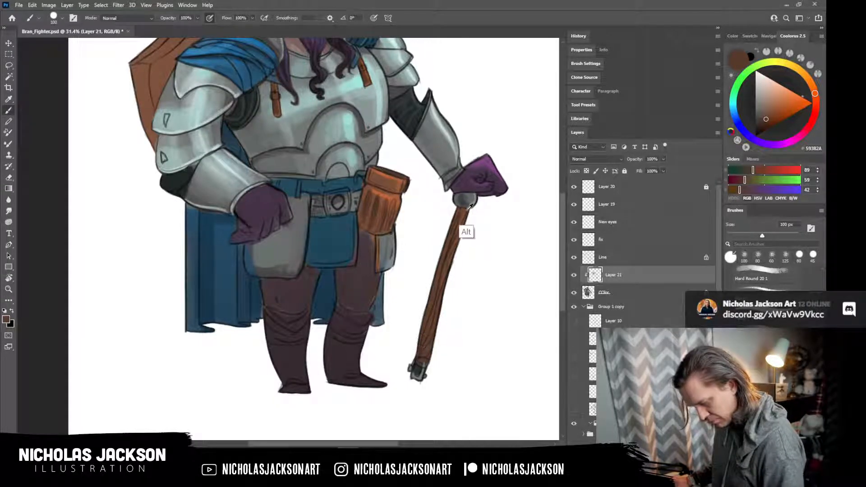
Highlight the lit side of the wooden shaft along its length with orange-brown #AB6137 at 100 px.
left_click(387, 216, "alt")
left_click_drag(466, 229, 439, 307)
left_click_drag(454, 243, 451, 281)
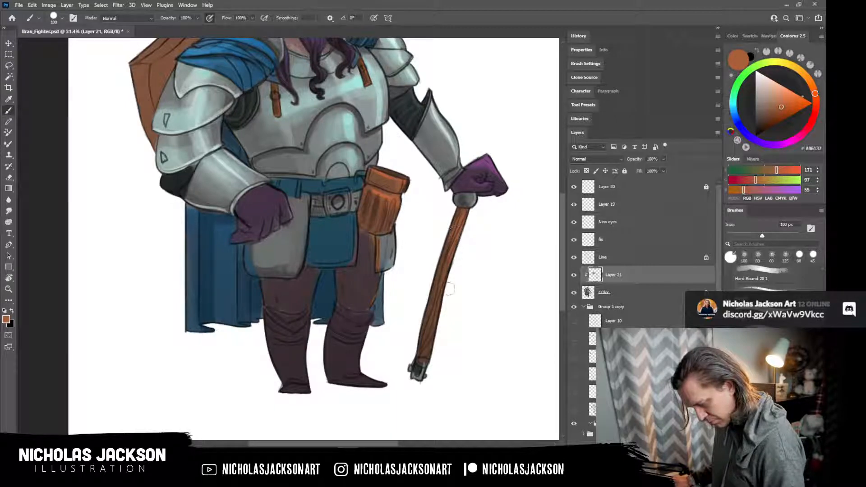
left_click_drag(436, 333, 432, 346)
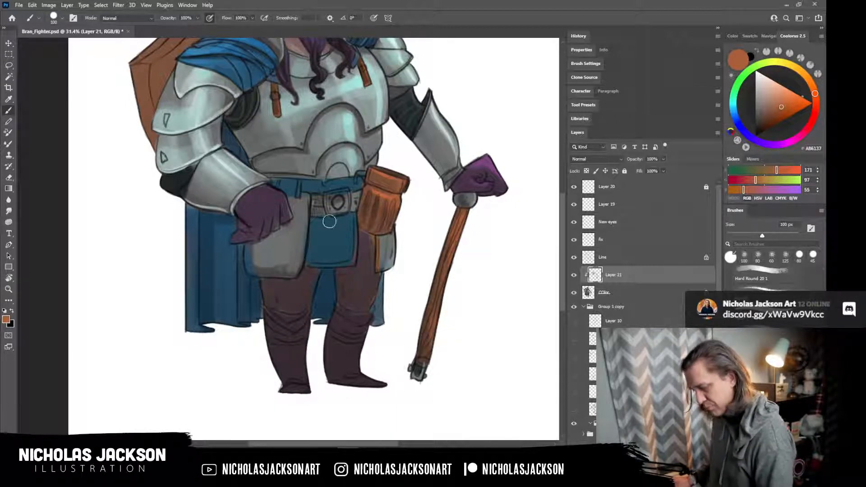
Lighten the blue cloth panel below the belt buckle with blue sampled from the shoulder cloth, adjusted to #2D74A3.
left_click_drag(375, 174, 338, 258)
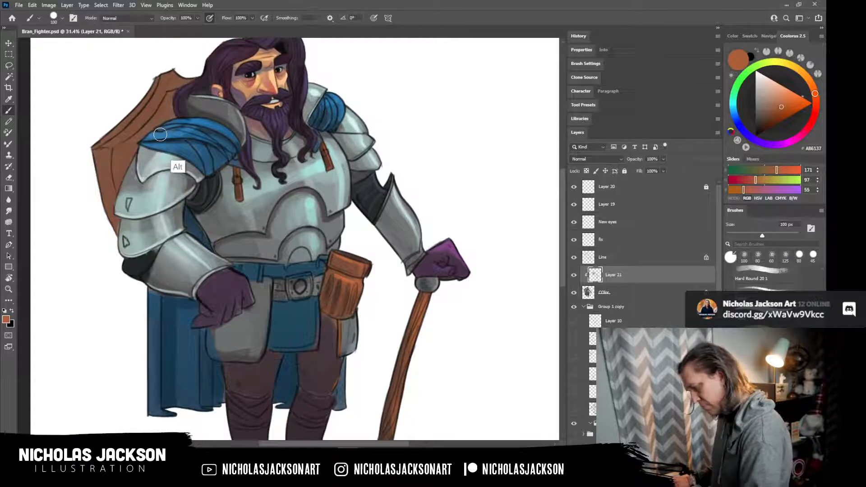
left_click(183, 141, "alt")
left_click_drag(308, 323, 297, 315)
left_click(781, 109)
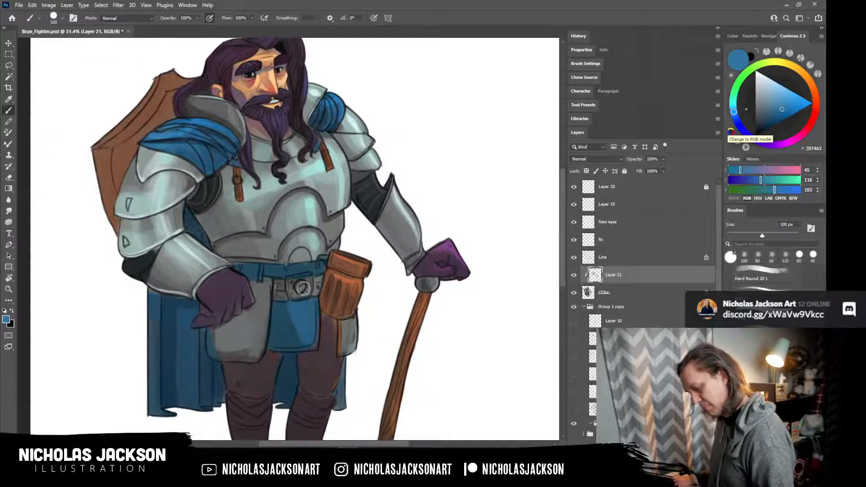
Try a brown #654E36 highlight on the trouser leg below the belt pouch.
left_click(326, 382, "alt")
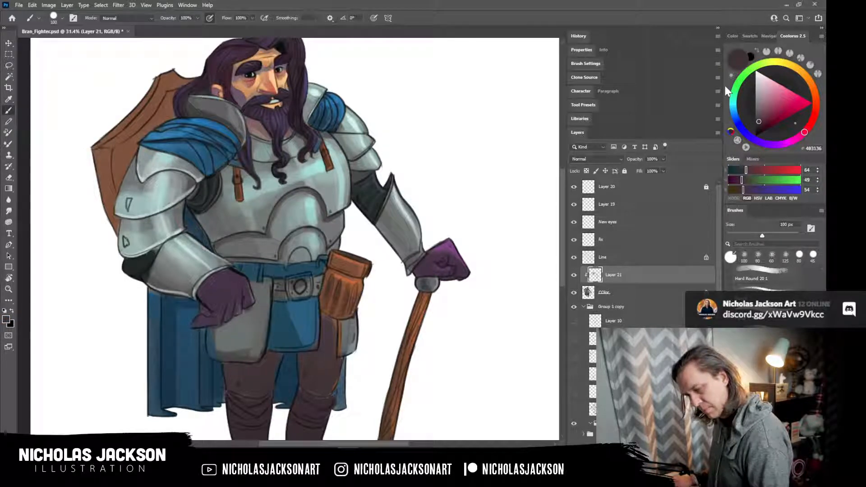
left_click(809, 81)
left_click(766, 116)
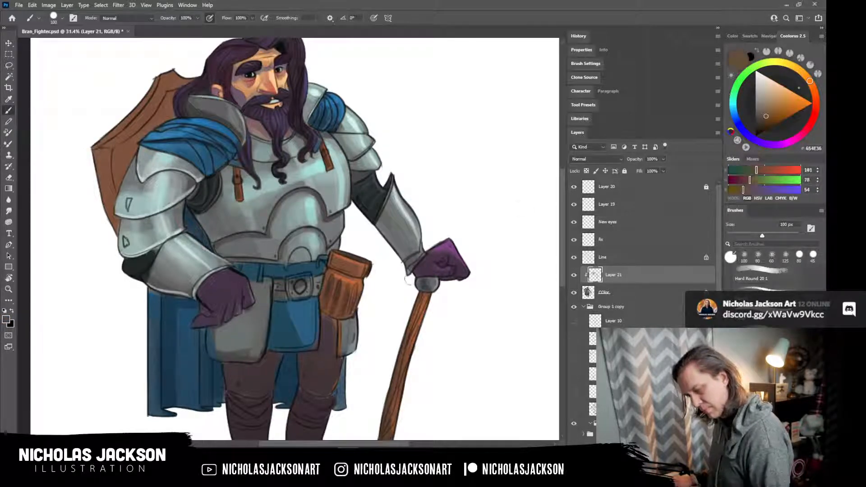
mouse_move(325, 340)
left_mouse_down()
mouse_move(329, 382)
mouse_move(332, 369)
left_mouse_up()
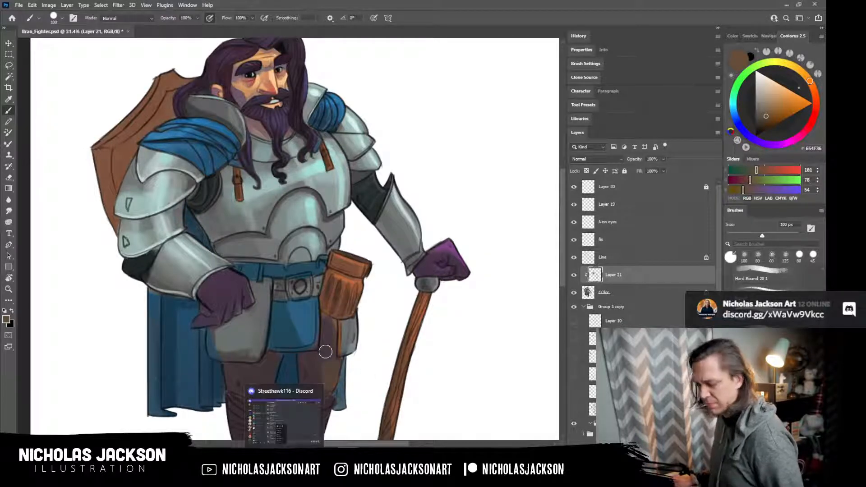
Paint a reddish #63343D highlight on the thigh below the pouch, based on the sampled trouser color.
left_click(317, 359, "alt")
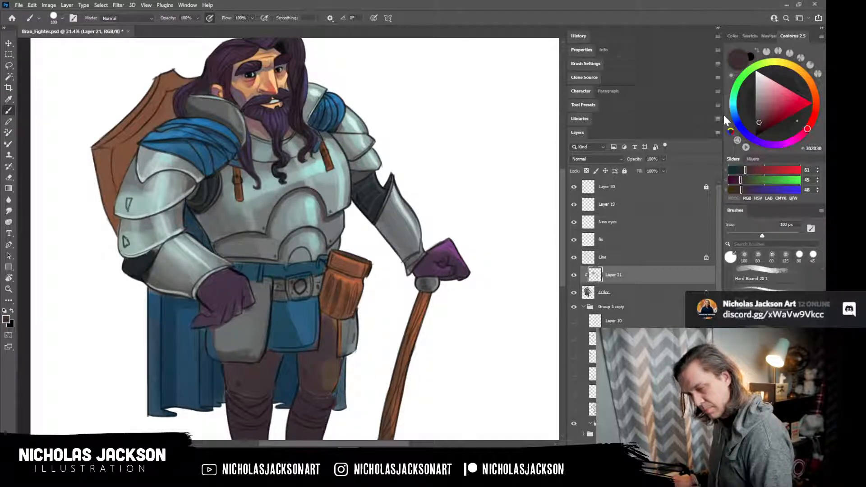
left_click_drag(333, 371, 328, 430)
left_click_drag(374, 341, 386, 289)
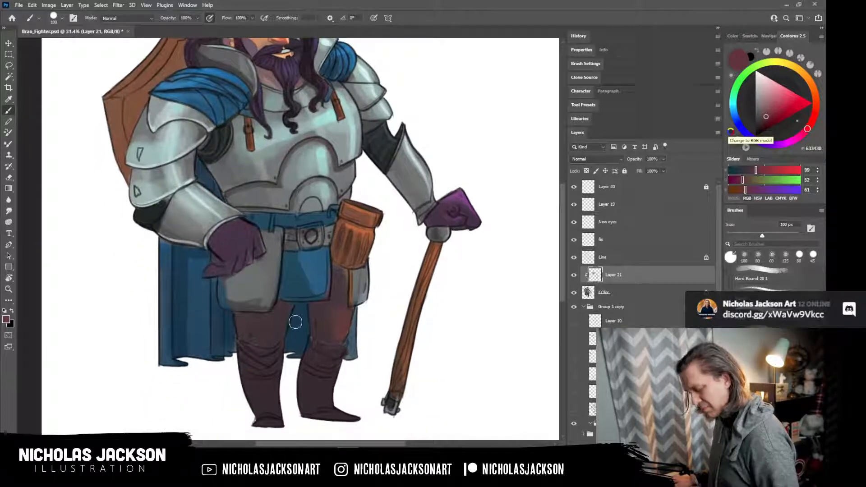
Extend the reddish #63343D highlight to the other thigh and shade the trousers just below the armor and cloth with dark #312426.
mouse_move(277, 324)
left_mouse_down()
mouse_move(249, 327)
mouse_move(280, 335)
left_mouse_up()
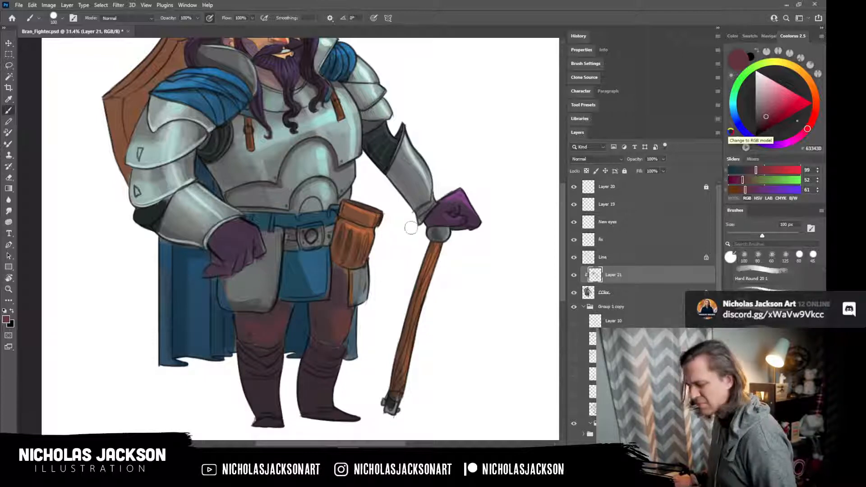
left_click(312, 290, "alt")
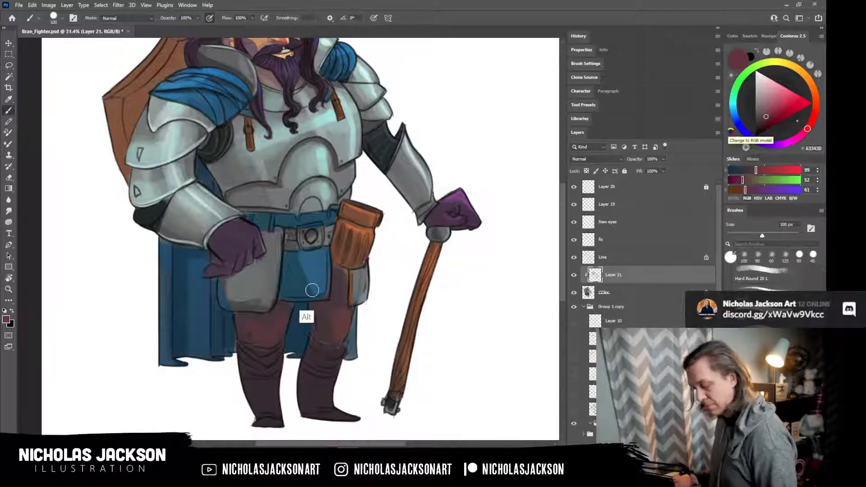
left_click(288, 303, "alt")
left_click(758, 125)
mouse_move(292, 306)
left_mouse_down()
mouse_move(241, 317)
mouse_move(260, 318)
left_mouse_up()
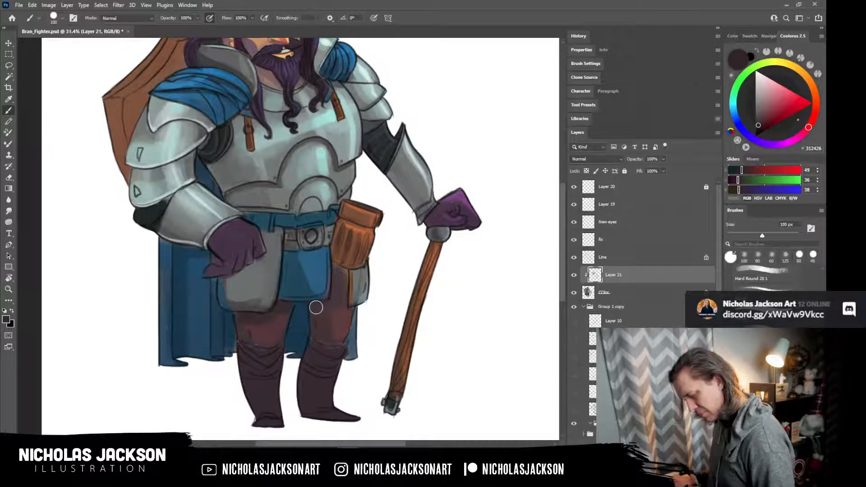
Shade the trouser area directly beneath the belt pouch with dark #312426 at 60 px.
key("bracketleft")
key("bracketleft")
key("bracketleft")
key("bracketleft")
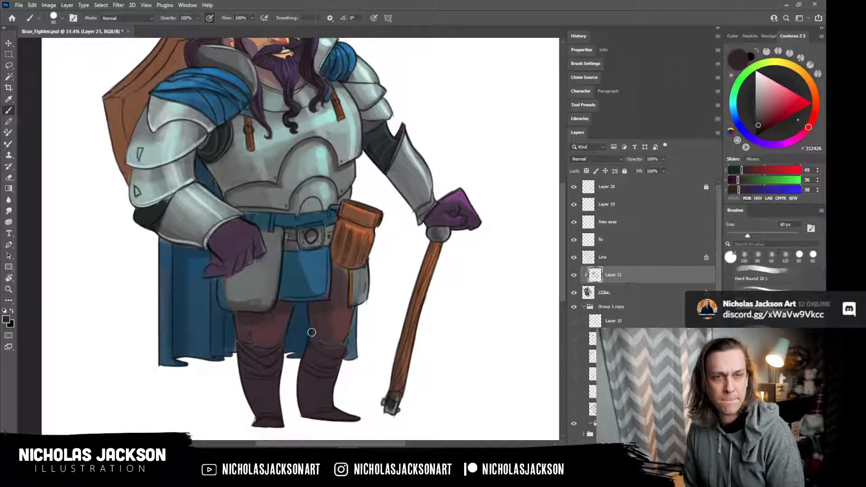
mouse_move(334, 270)
left_mouse_down()
mouse_move(334, 291)
mouse_move(345, 286)
mouse_move(343, 274)
mouse_move(347, 294)
left_mouse_up()
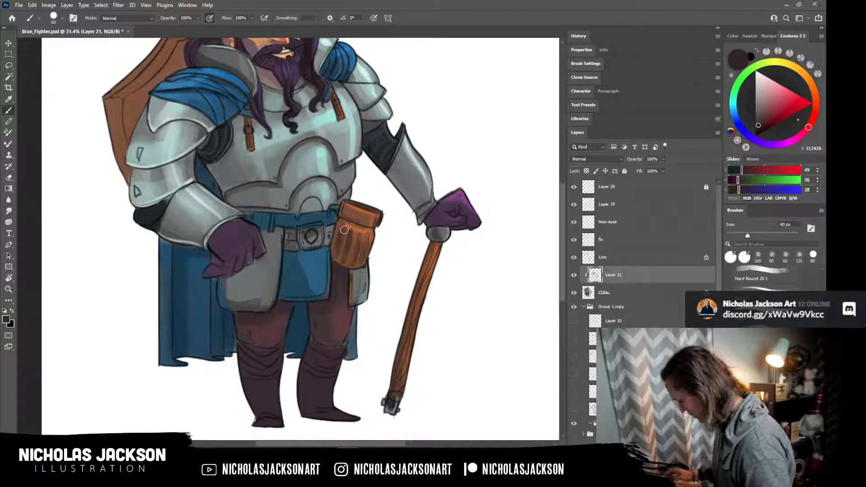
key("alt")
left_click(336, 252, "alt")
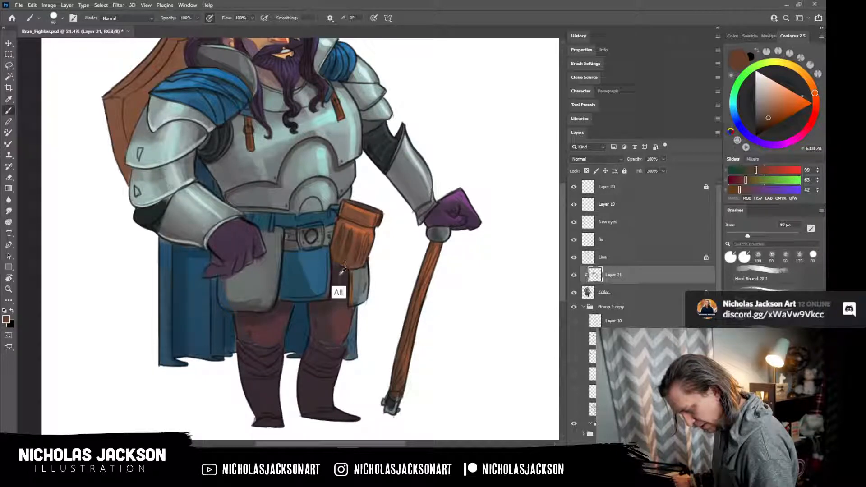
left_click(333, 266, "alt")
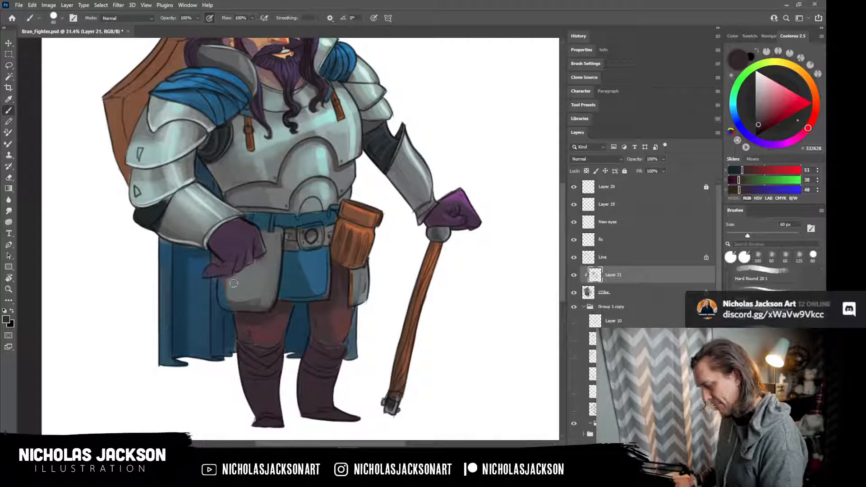
Shade the lower edge of the gray hip plate below the gloved fist with a sampled dark gray at 80 px.
left_click(256, 181, "alt")
key("bracketright")
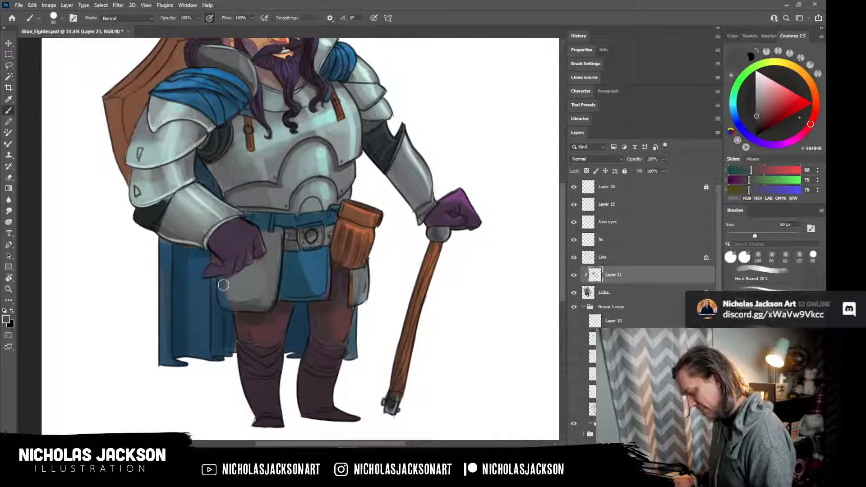
mouse_move(222, 289)
left_mouse_down()
mouse_move(257, 308)
mouse_move(237, 301)
mouse_move(241, 291)
mouse_move(228, 284)
mouse_move(245, 304)
mouse_move(265, 301)
left_mouse_up()
key("bracketright")
key("bracketright")
key("bracketright")
key("bracketleft")
key("bracketleft")
key("bracketleft")
key("bracketleft")
key("bracketleft")
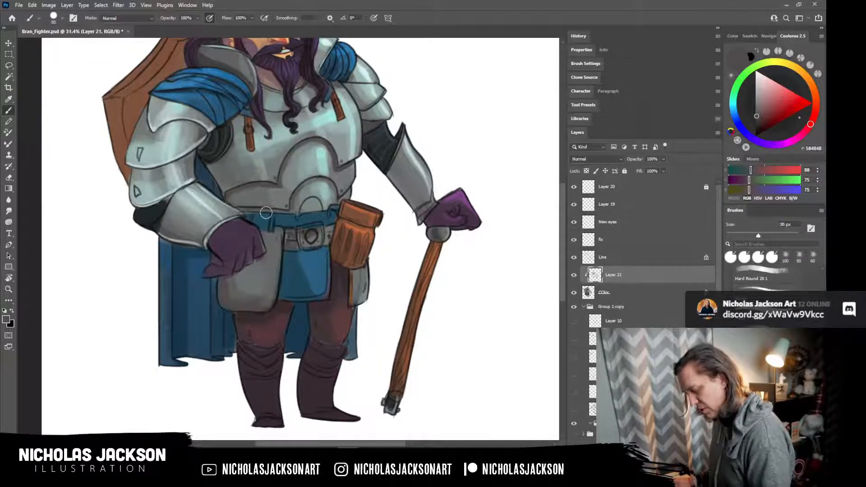
Refine the top of the hip plate beside the belt with sampled gray #636463 at 60 px.
left_click(268, 234, "alt")
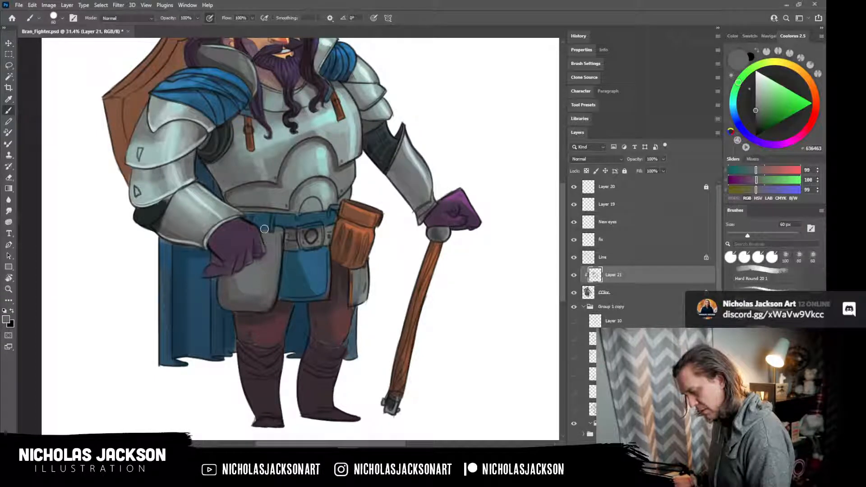
left_click_drag(260, 226, 276, 230)
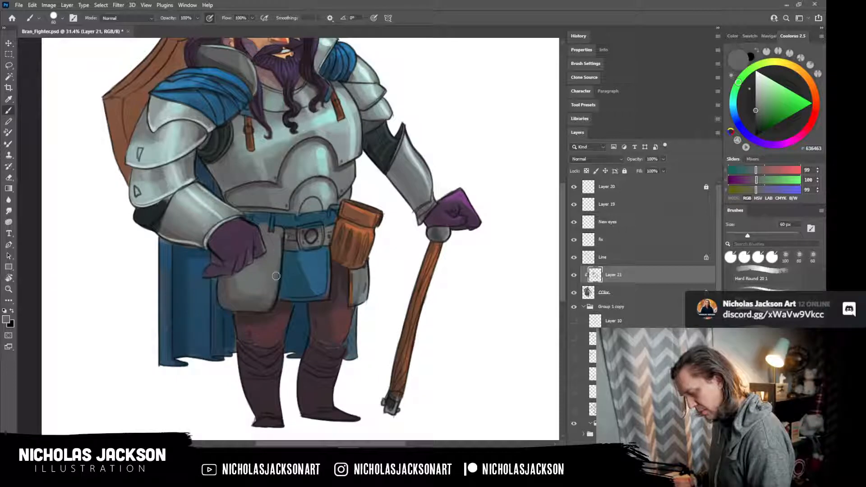
key("bracketright")
key("bracketright")
key("bracketright")
key("bracketright")
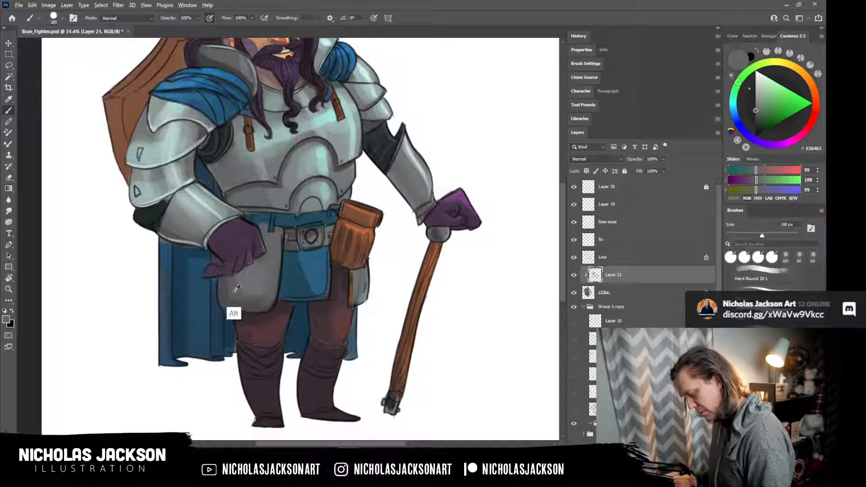
left_click(234, 312, "alt")
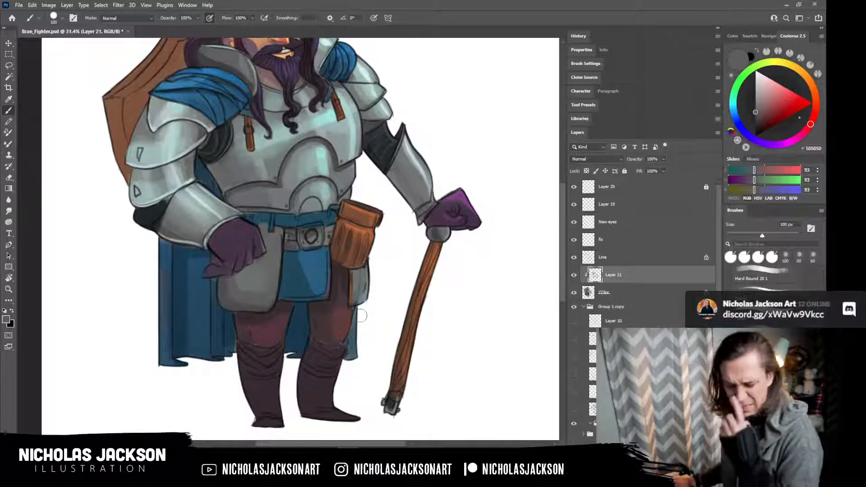
Paint a broad pale blue-gray highlight down the middle of the hip plate at 100 px using a sampled armor color.
key("alt")
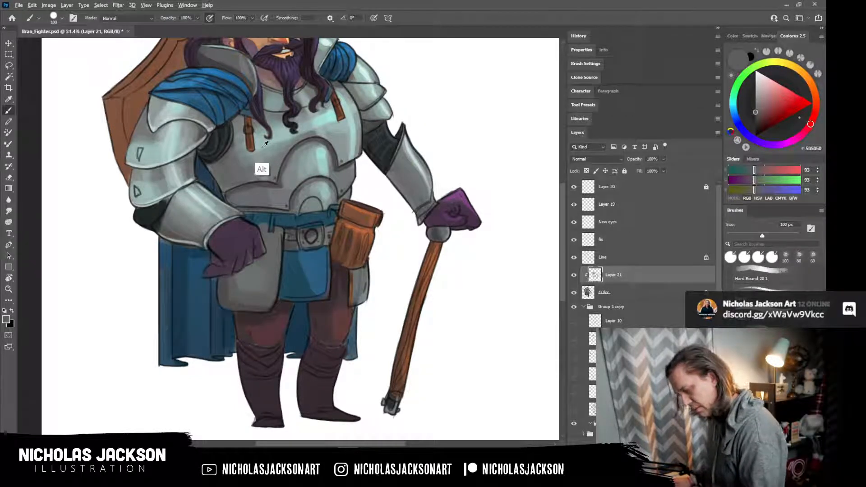
left_click(260, 265, "alt")
left_click_drag(266, 277, 270, 262)
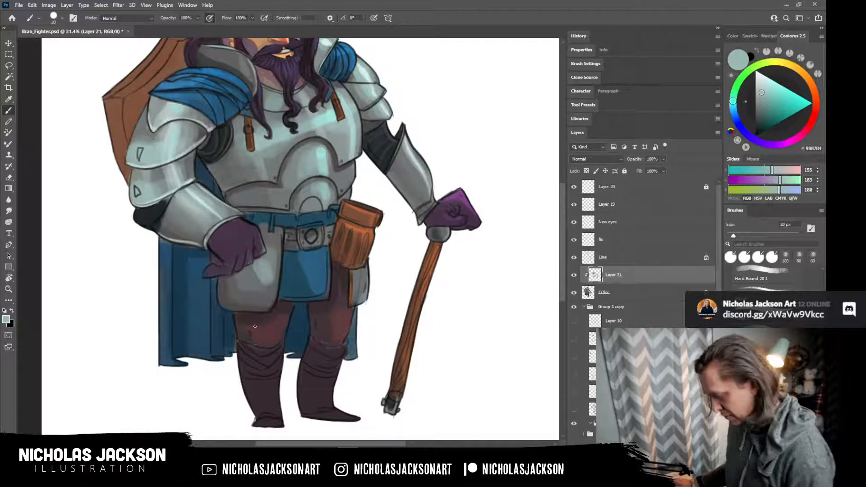
Add thin pale blue-gray rim highlights along the hip plate's lower and inner edges with a 30 px brush.
key("bracketleft")
key("bracketleft")
key("bracketleft")
key("bracketleft")
key("bracketleft")
key("bracketleft")
key("bracketleft")
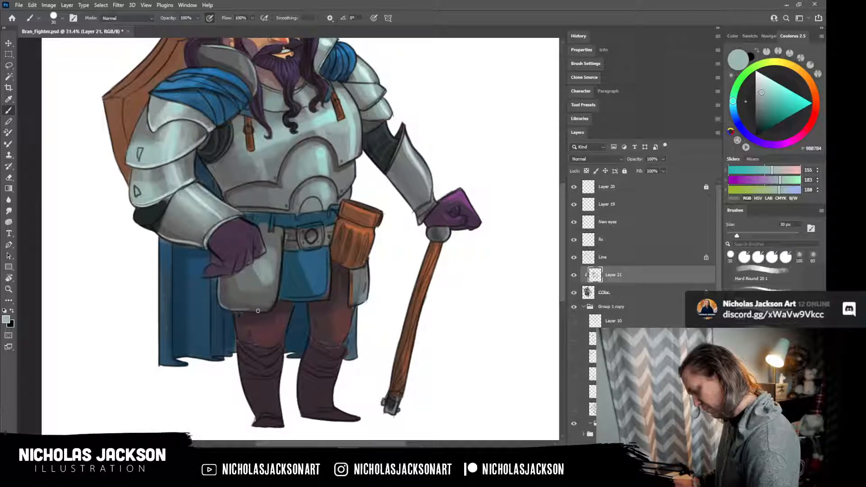
left_click_drag(265, 311, 269, 311)
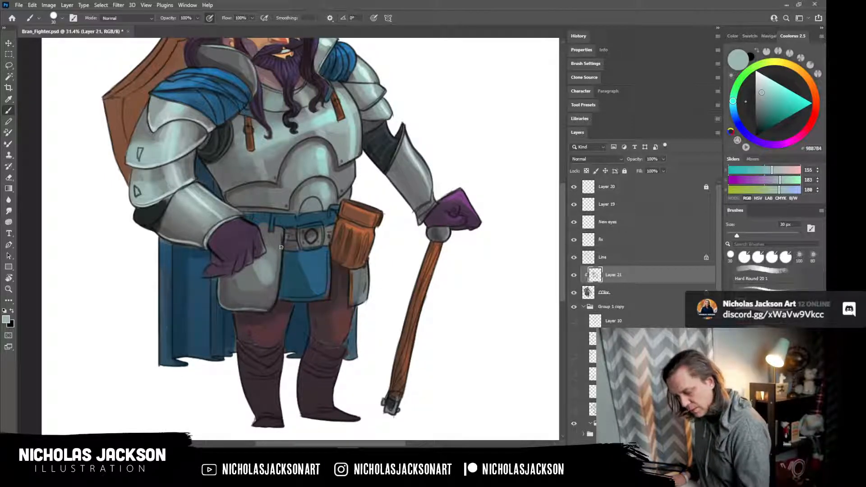
left_click_drag(278, 273, 275, 285)
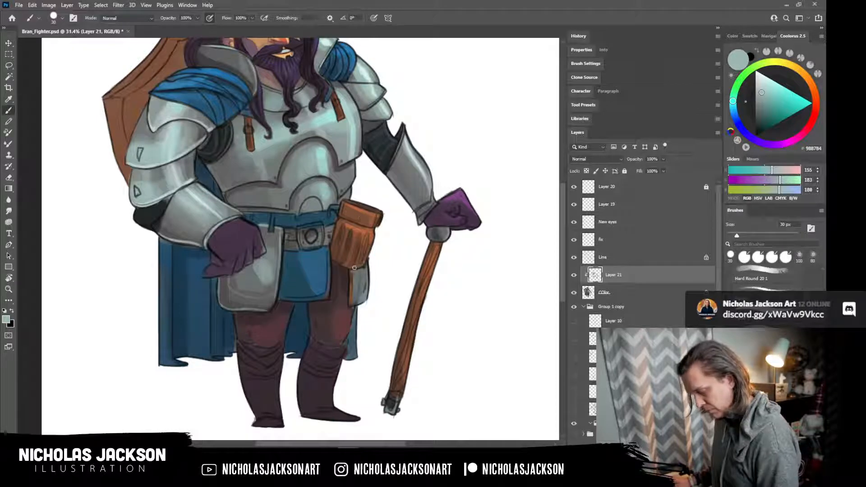
Recolor the small side panel beneath the pouch with blue sampled from the front cloth at 50 px.
left_click(309, 284, "alt")
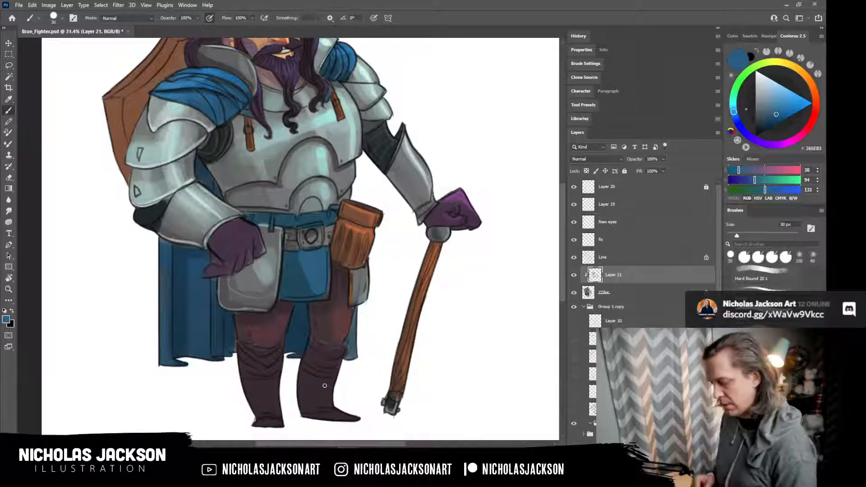
key("bracketright")
key("bracketright")
key("bracketright")
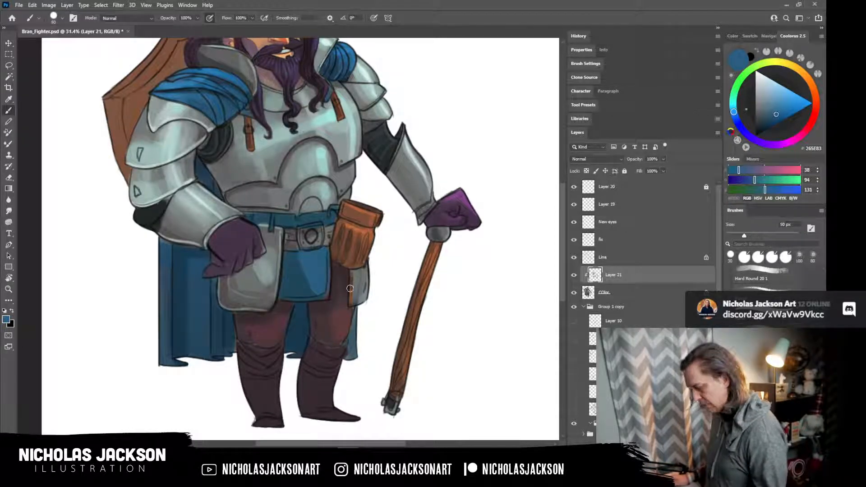
left_click(315, 262, "alt")
left_click_drag(353, 274, 363, 297)
Darken the inner edge of the blue side panel with sampled dark blue #164559 at 40 px.
left_click(298, 271, "alt")
key("bracketleft")
key("bracketleft")
left_click_drag(351, 272, 350, 303)
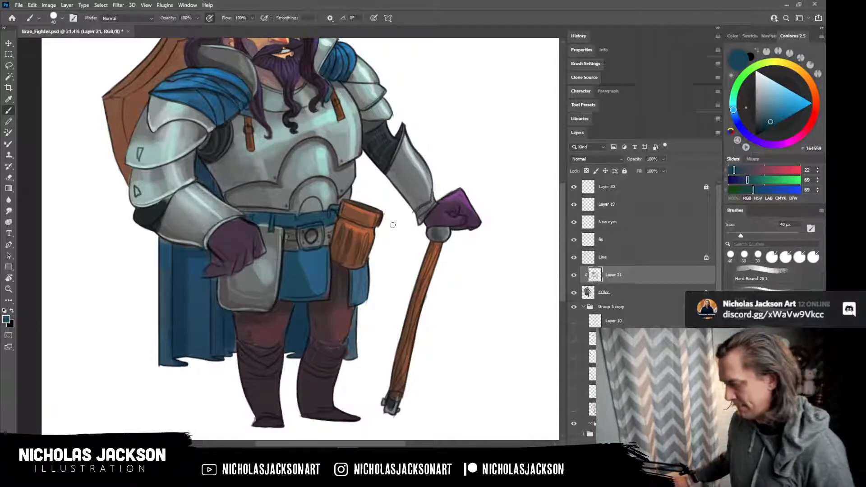
left_click(326, 254, "alt")
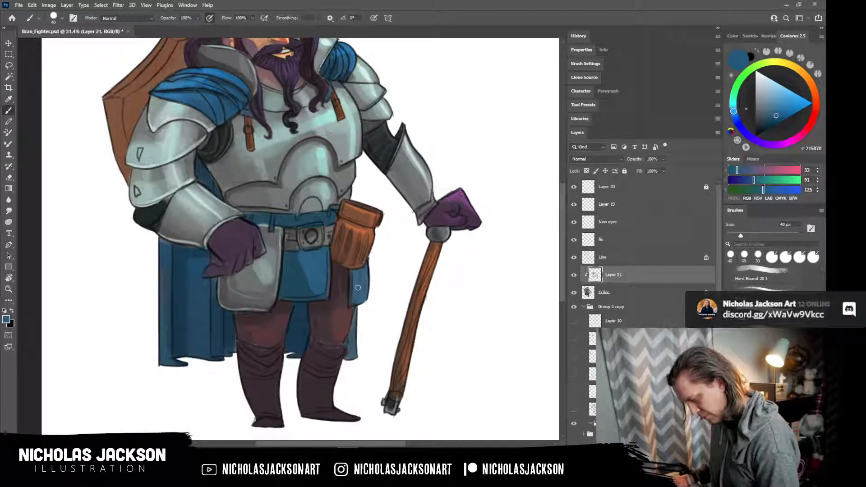
Deepen the folds and shadows of the belt pouch with sampled dark brown #312017 at 40 px.
left_click_drag(400, 204, 399, 271)
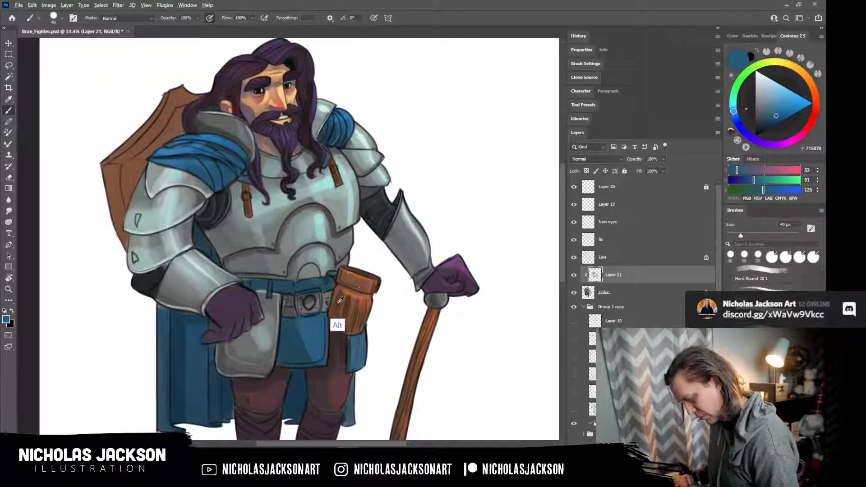
left_click(335, 324, "alt")
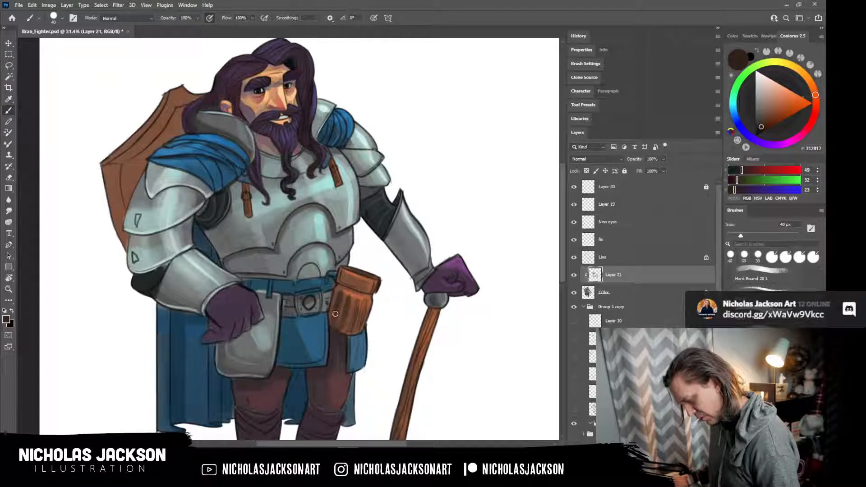
left_click_drag(348, 295, 342, 330)
left_click_drag(357, 293, 352, 316)
left_click_drag(364, 271, 354, 312)
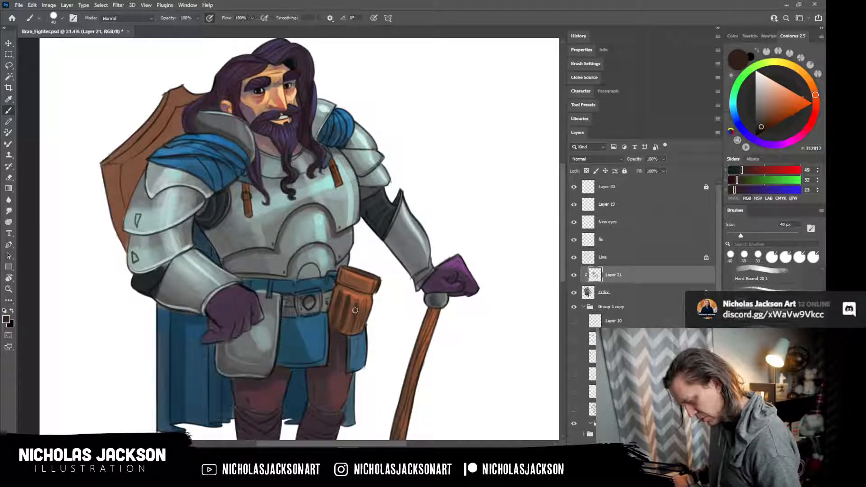
Soften the pouch folds and flap shading with sampled mid-brown #7D4D33 at 40 to 45 px.
left_click(354, 311, "alt")
left_click_drag(353, 323, 359, 338)
left_click_drag(347, 296, 345, 325)
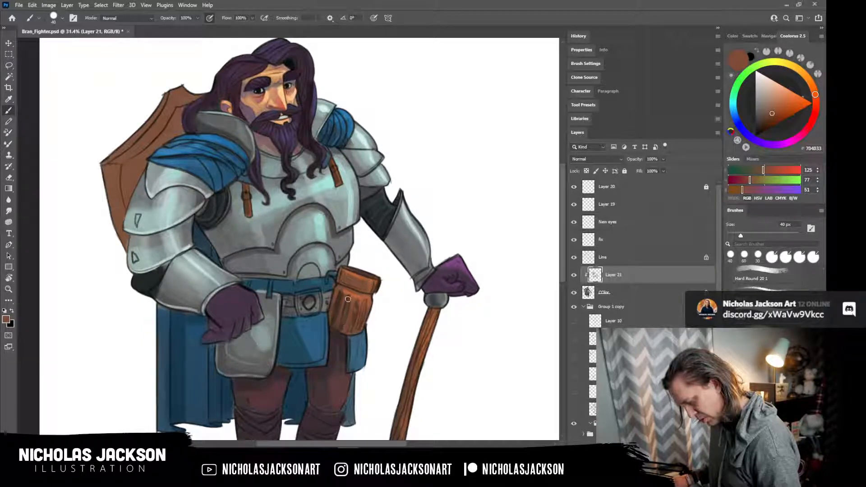
key("bracketright")
mouse_move(354, 291)
left_mouse_down()
mouse_move(359, 313)
mouse_move(361, 275)
left_mouse_up()
key("bracketleft")
key("bracketright")
left_click_drag(336, 298, 339, 307)
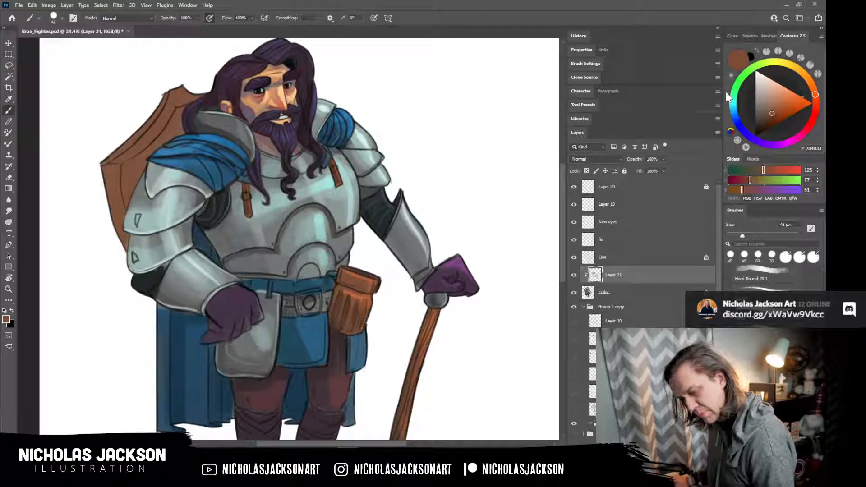
Paint the belt strap on both sides of the buckle reddish brown #56312A at 45 px.
left_click(815, 112)
left_click(765, 119)
mouse_move(282, 298)
left_mouse_down()
mouse_move(283, 316)
mouse_move(289, 297)
mouse_move(293, 314)
left_mouse_up()
mouse_move(327, 291)
left_mouse_down()
mouse_move(324, 311)
mouse_move(328, 305)
left_mouse_up()
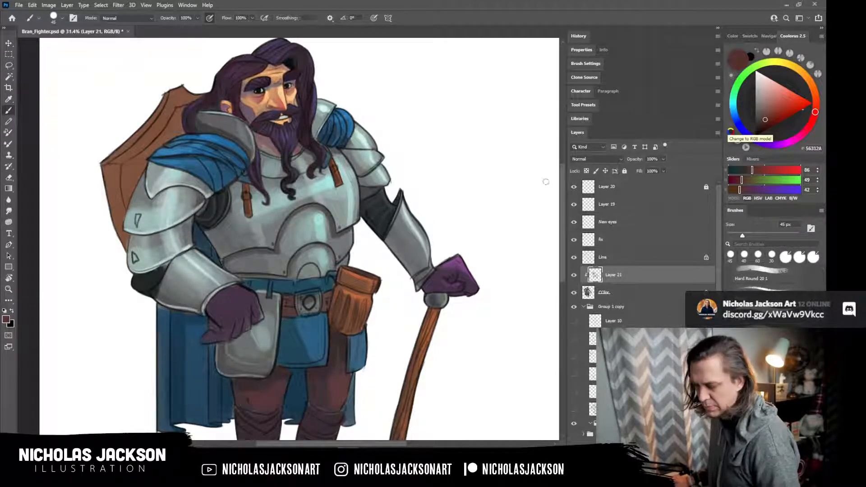
Paint the belt buckle gold with #D9921F and add brighter #FDB541 highlights to it at 45 px.
left_click(807, 77)
left_click(780, 94)
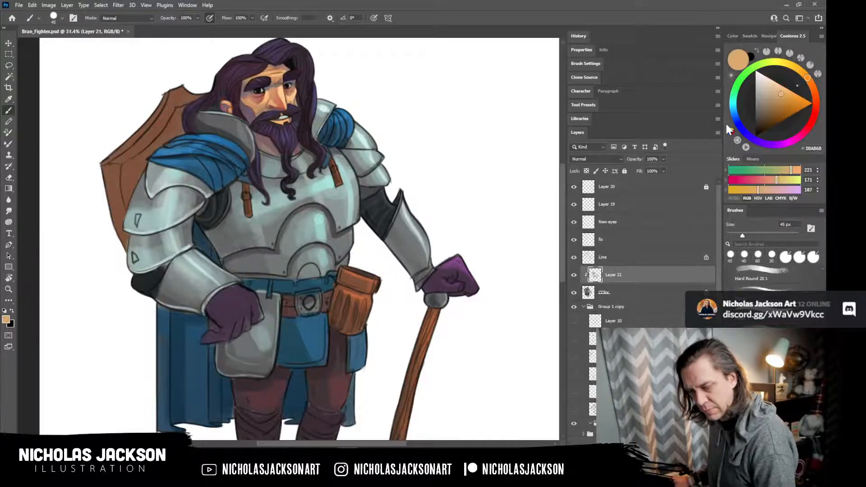
left_click(801, 72)
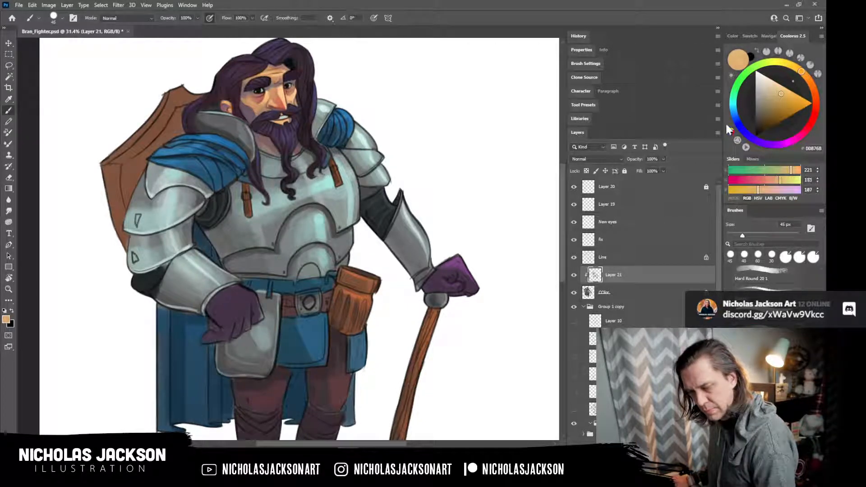
left_click(784, 111)
left_click(805, 74)
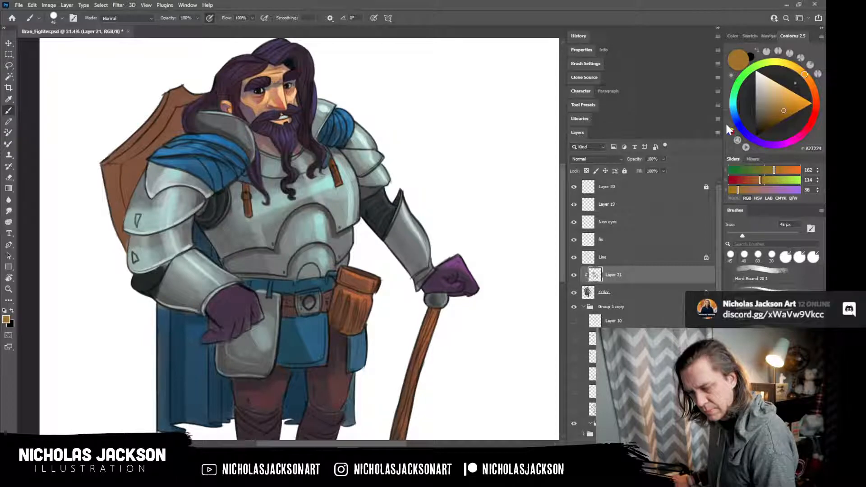
left_click(797, 105)
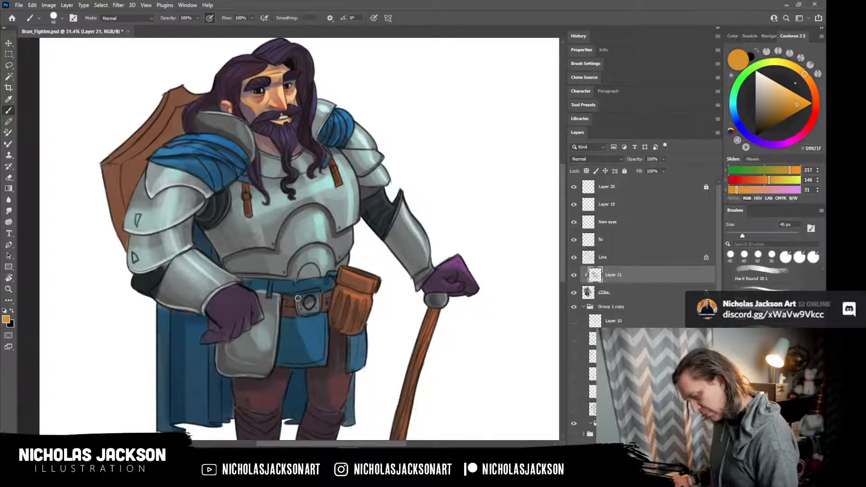
mouse_move(297, 299)
left_mouse_down()
mouse_move(300, 312)
mouse_move(303, 294)
mouse_move(315, 291)
mouse_move(308, 313)
mouse_move(308, 296)
left_mouse_up()
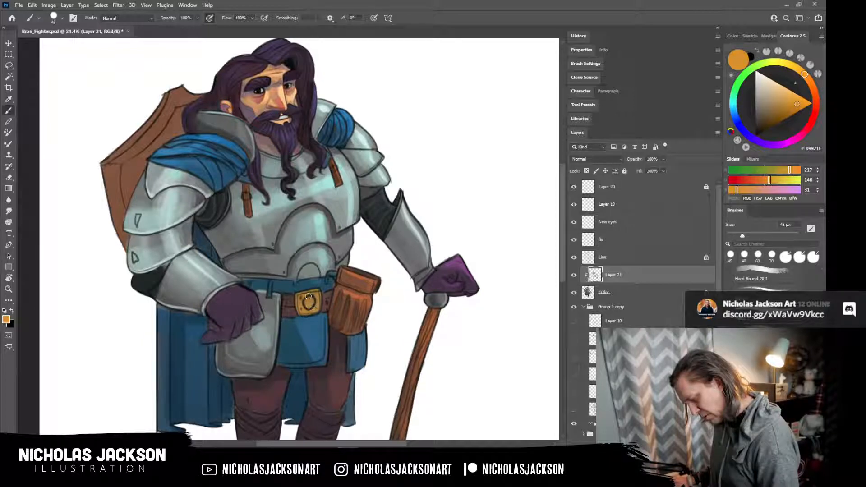
left_click(797, 95)
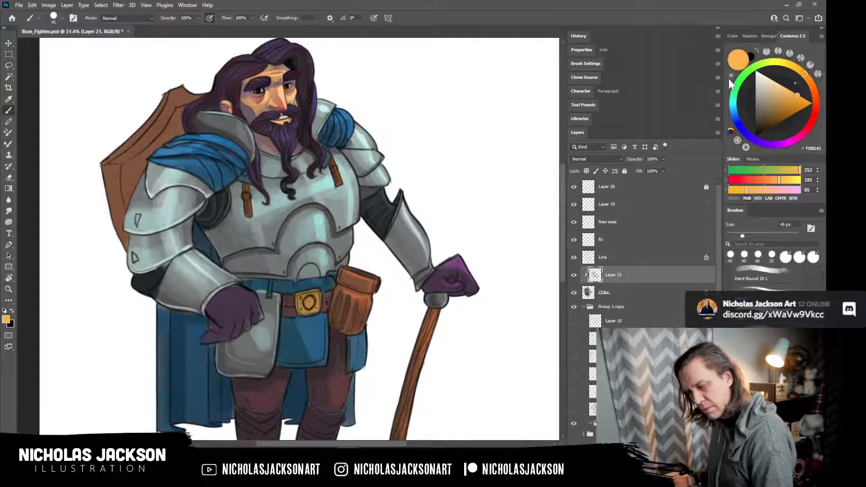
left_click_drag(305, 286, 318, 299)
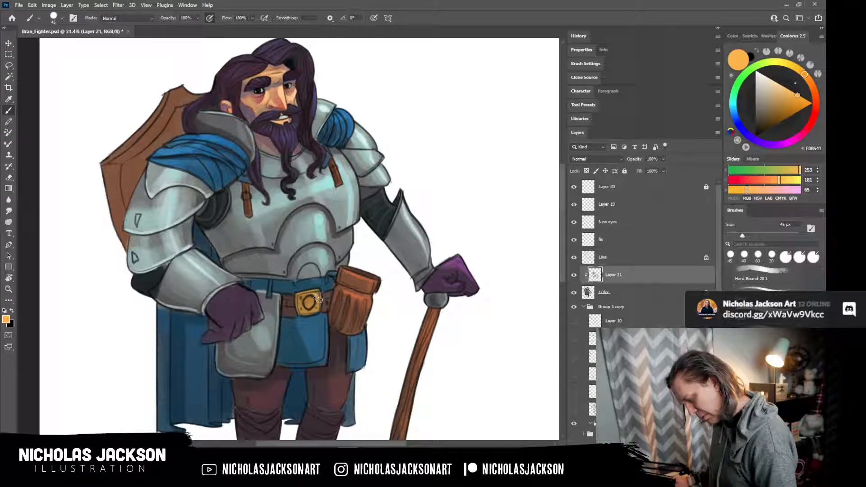
Refine the bright edges of the belt buckle's frame with #FDB541 at 45 px.
left_click(315, 314)
left_click(302, 316)
left_click(297, 299)
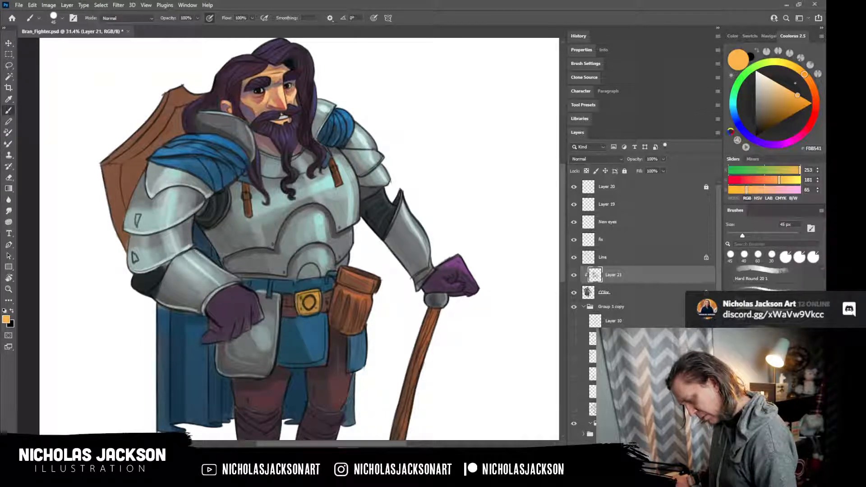
left_click(301, 308)
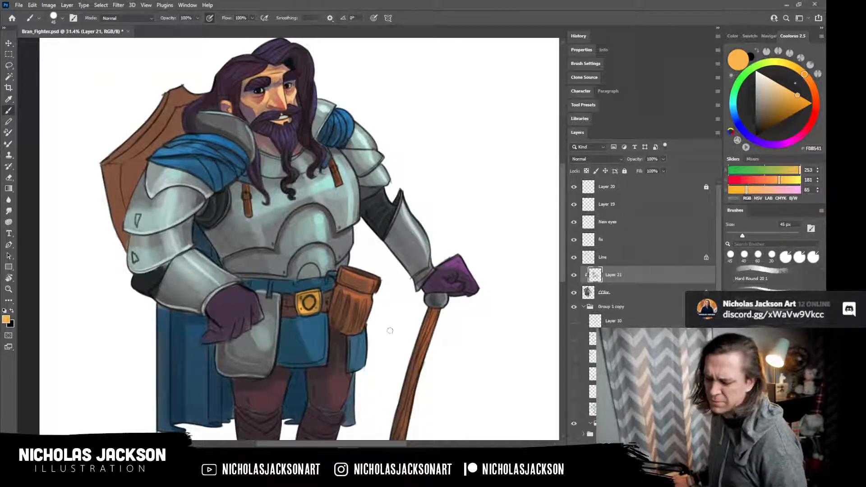
Shade the blue cloth around the waist with sampled dark blue #1F4150 and lighter blue #21587C at 45 px.
key("z")
mouse_move(466, 203)
left_mouse_down()
mouse_move(429, 211)
mouse_move(468, 202)
left_mouse_up()
key("b")
left_click(266, 352, "alt")
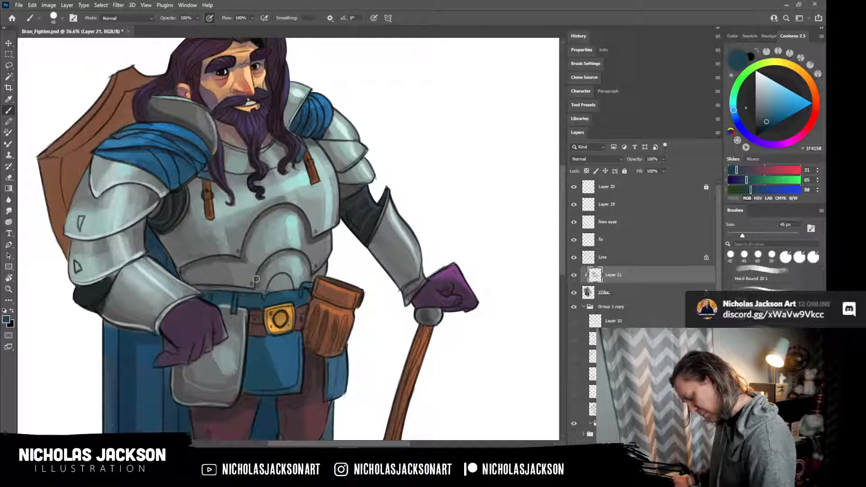
left_click(289, 379, "alt")
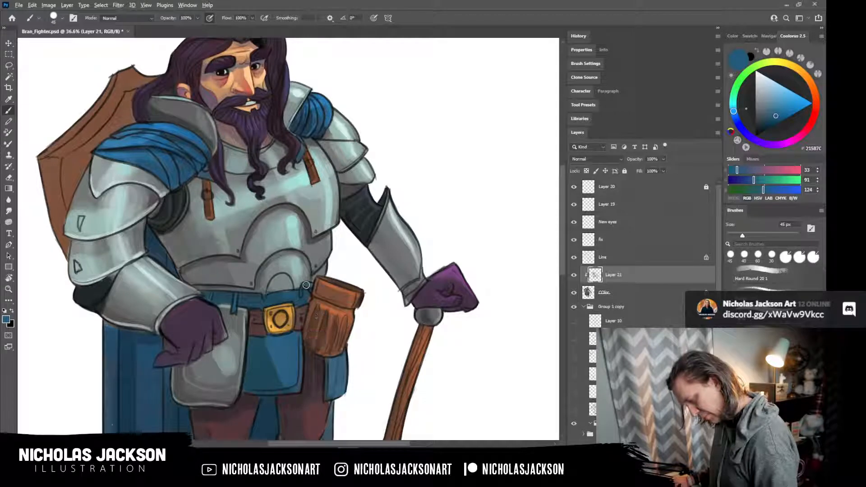
Touch up the belt strap beside the buckle with sampled dark brown #563625 at 45 px.
left_click(318, 334, "alt")
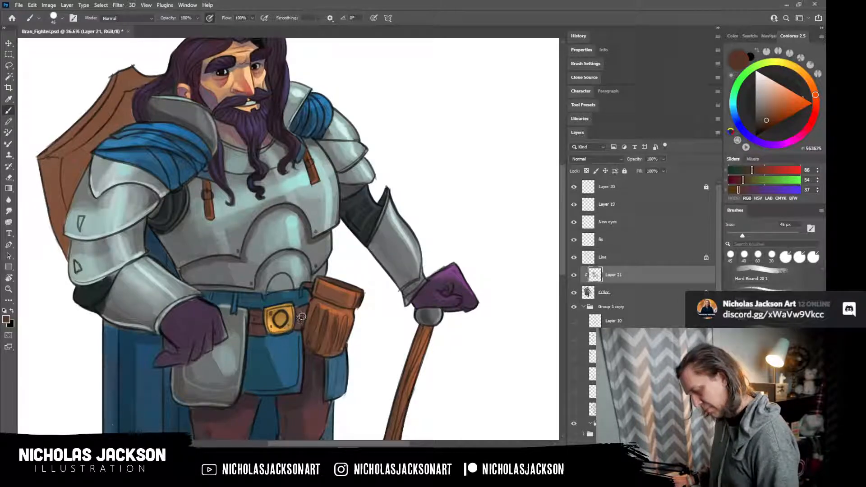
mouse_move(473, 232)
left_mouse_down()
mouse_move(429, 233)
mouse_move(439, 233)
left_mouse_up()
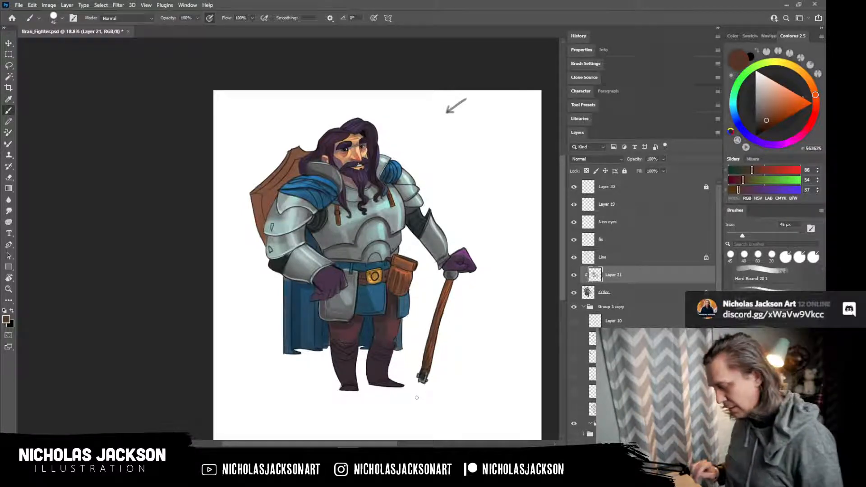
mouse_move(561, 173)
left_mouse_down()
mouse_move(564, 183)
mouse_move(561, 173)
left_mouse_up()
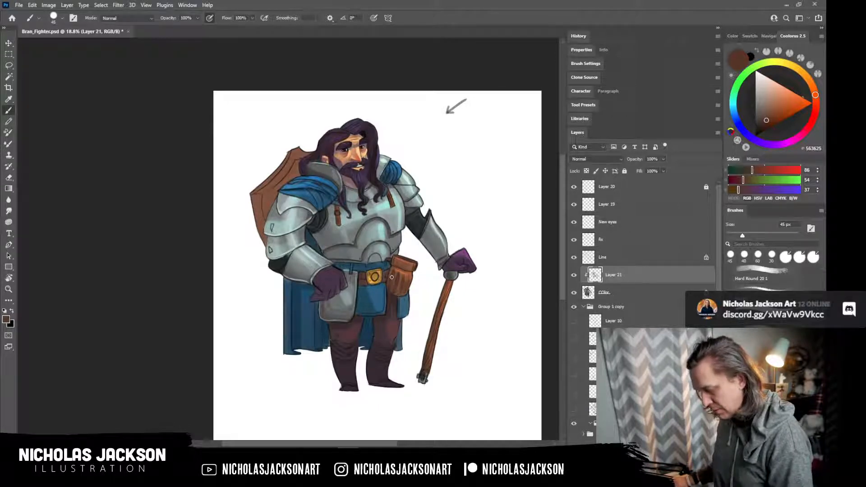
Deepen the blue cape behind the armored arm and the waist cloth with sampled blues #18364A, #1E4865, #0D3658 and #17485D.
key("z")
left_click_drag(335, 225, 316, 243)
key("alt")
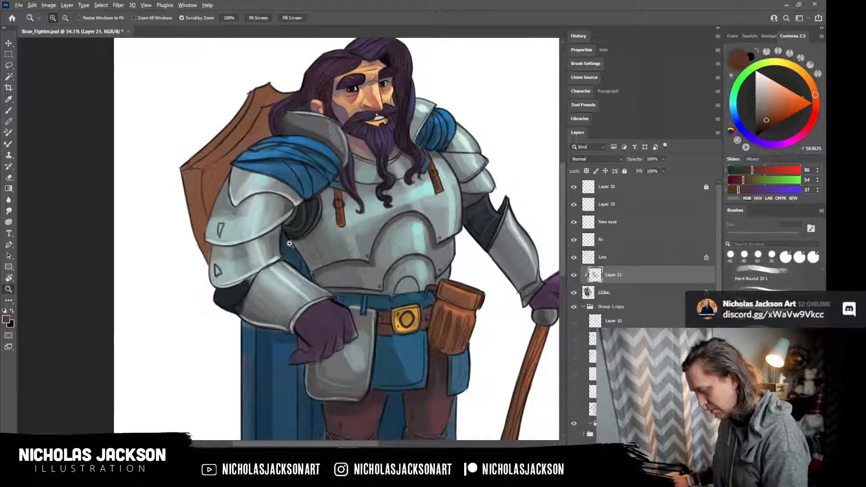
key("b")
left_click(290, 245, "alt")
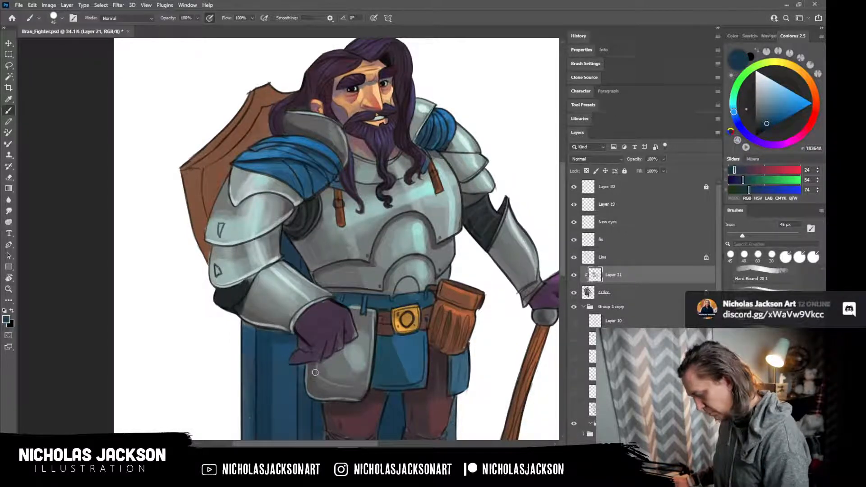
left_click(247, 331, "alt")
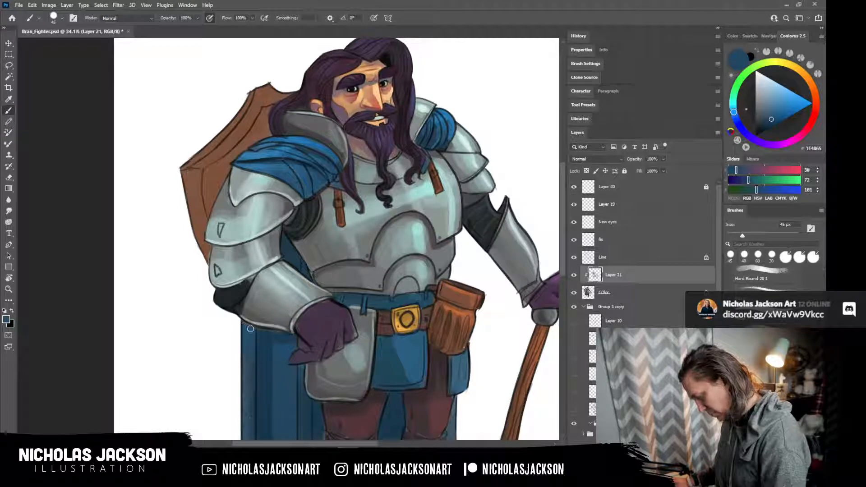
left_click(260, 331, "alt")
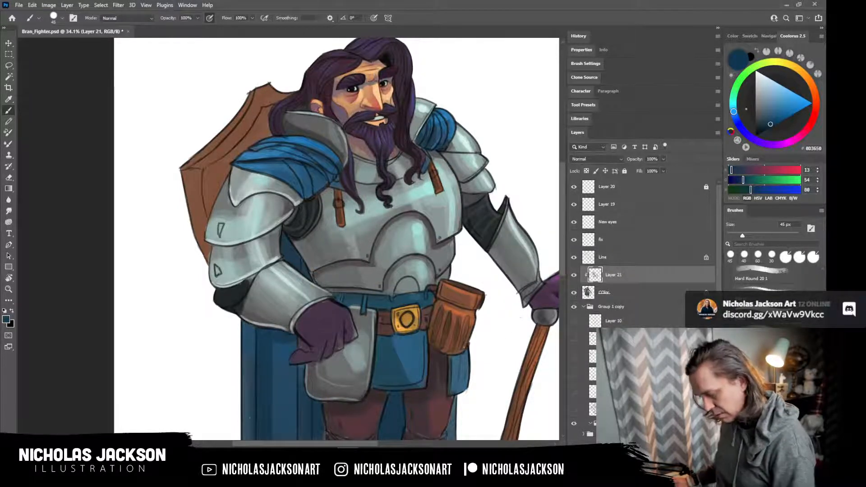
left_click(417, 296, "alt")
left_click(412, 295, "alt")
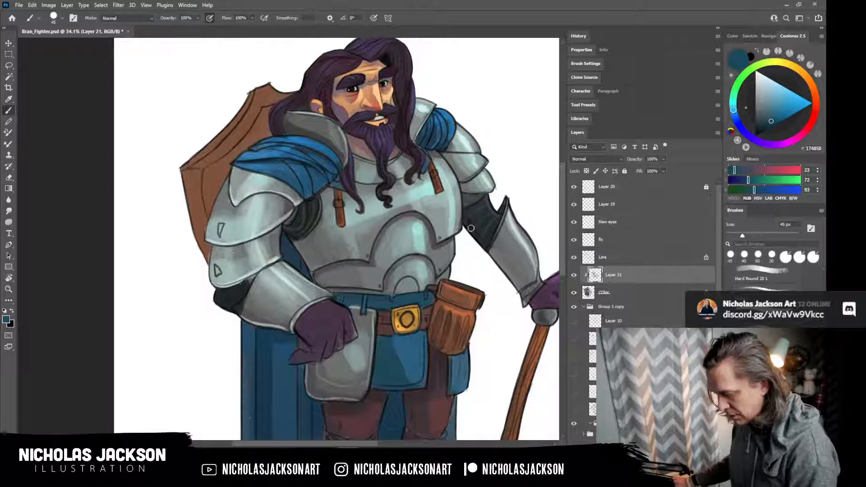
key("alt")
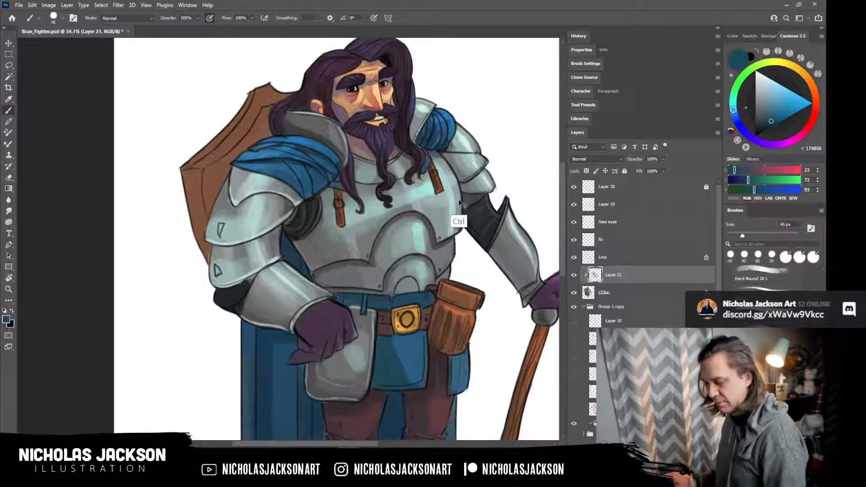
key("alt")
left_click(417, 238)
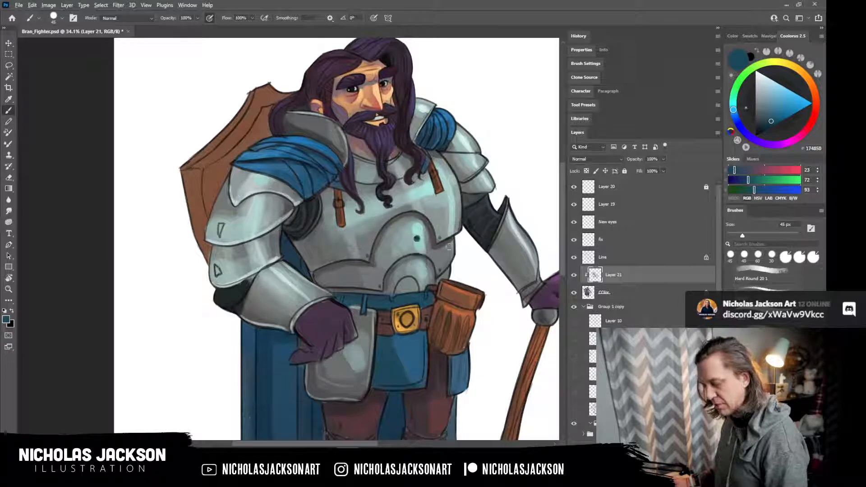
key("ctrl+z")
Paint pale teal #9CCEC8 highlights along the breastplate's plate edges and the cane-side forearm guard at 45 px.
left_click(412, 257, "alt")
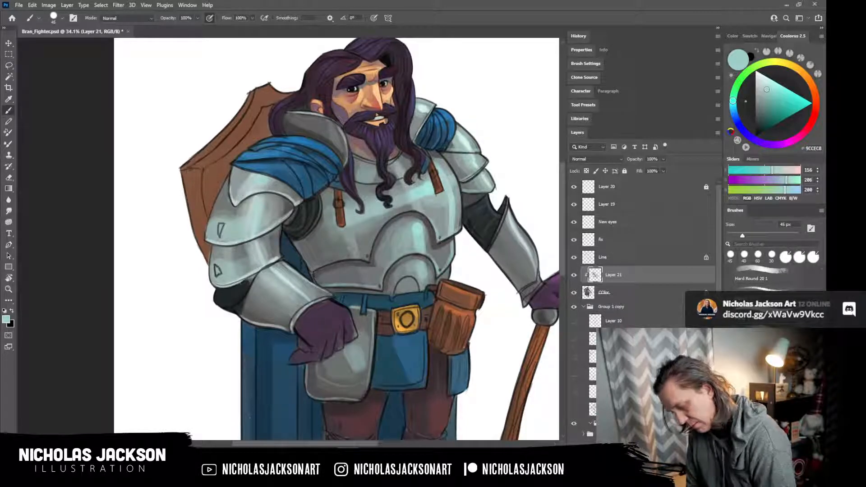
left_click_drag(405, 210, 394, 217)
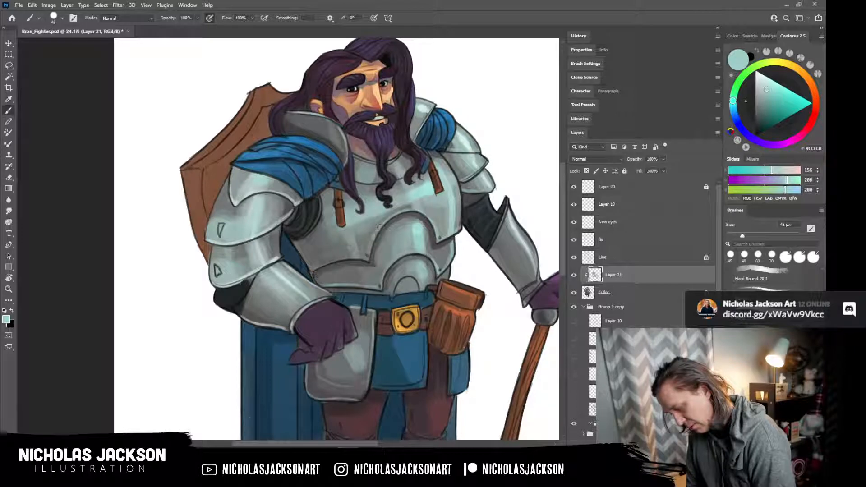
left_click_drag(317, 267, 369, 259)
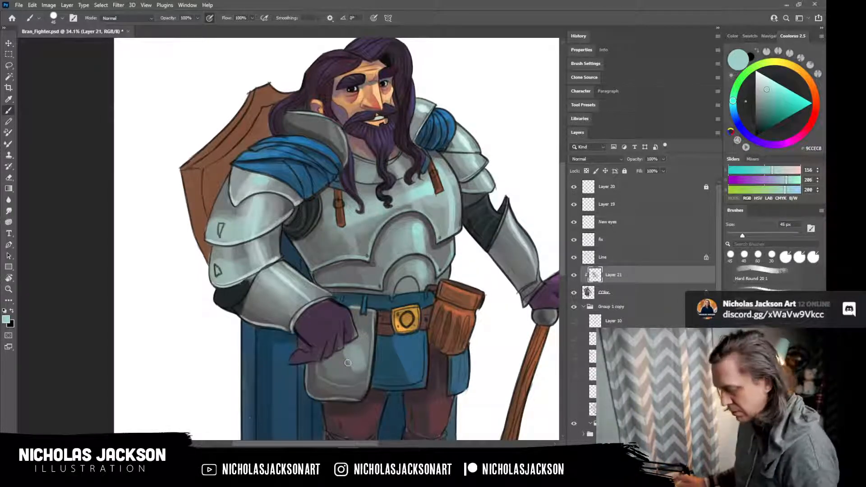
left_click_drag(489, 253, 530, 295)
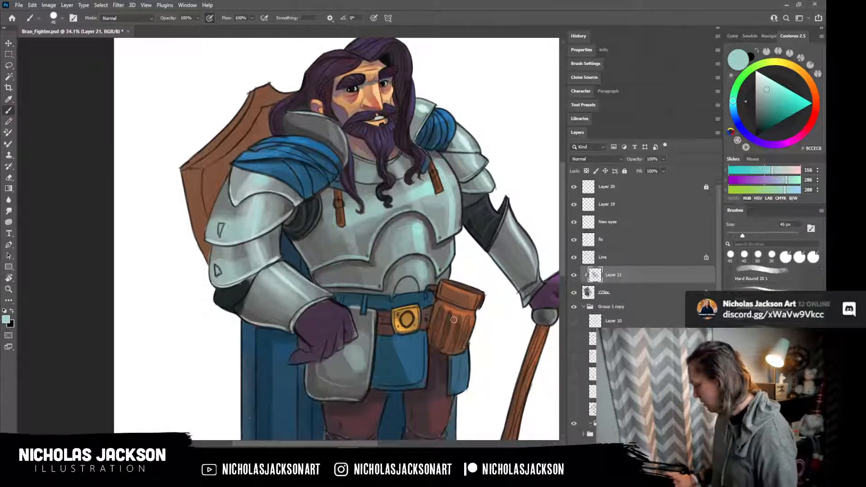
Color the small strap hanging over the waist cloth with brown #5A3723 sampled from the chest strap at 45 px.
key("z")
mouse_move(499, 202)
left_mouse_down()
mouse_move(440, 213)
mouse_move(473, 210)
left_mouse_up()
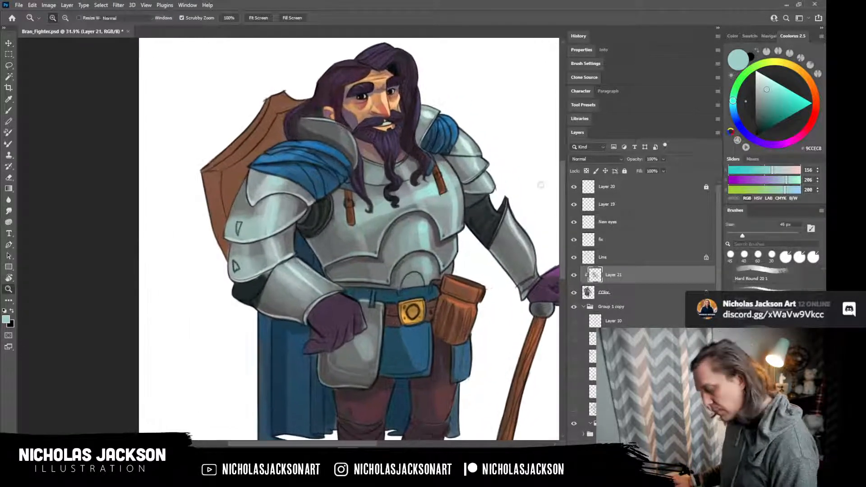
key("b")
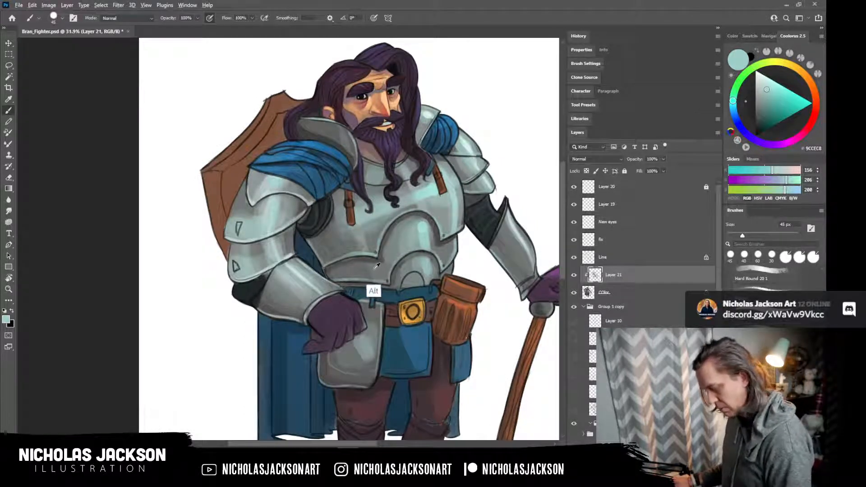
key("alt")
left_click(351, 210, "alt")
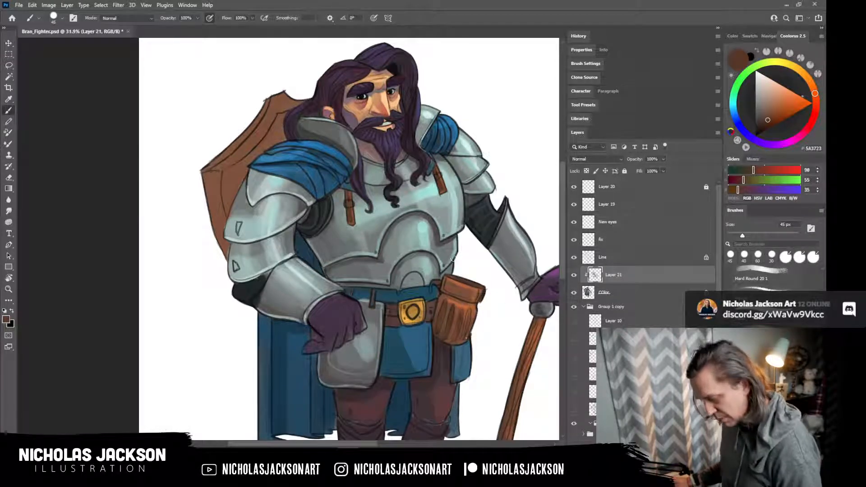
Paint the hip piece below the pouch armor grey with sampled #849592 at 80 px.
left_click(396, 254, "alt")
key("bracketright")
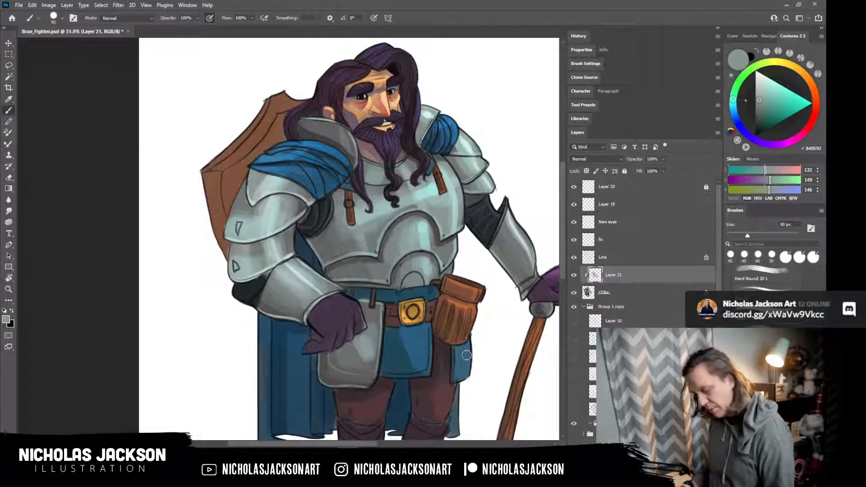
key("bracketright")
key("bracketright")
key("bracketright")
mouse_move(465, 350)
left_mouse_down()
mouse_move(457, 369)
mouse_move(467, 349)
mouse_move(470, 375)
mouse_move(458, 377)
mouse_move(459, 356)
mouse_move(469, 369)
mouse_move(470, 350)
mouse_move(469, 364)
left_mouse_up()
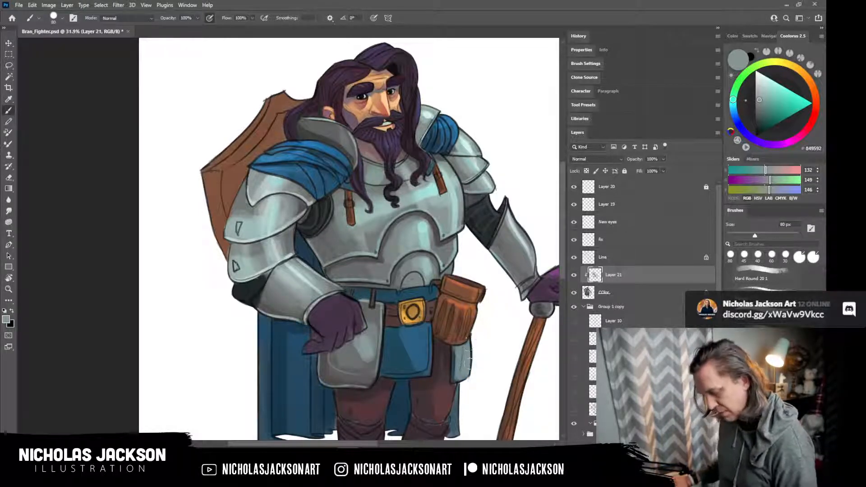
Paint a highlight down the small hip plate beneath the belt pouch in light teal sampled from the breastplate.
key("alt")
left_click(366, 341, "alt")
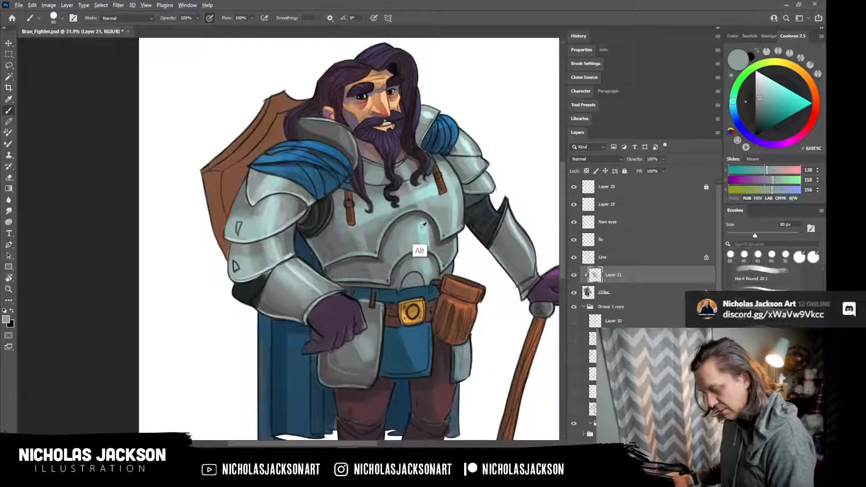
left_click(422, 247, "alt")
left_click_drag(467, 352, 469, 376)
mouse_move(410, 456)
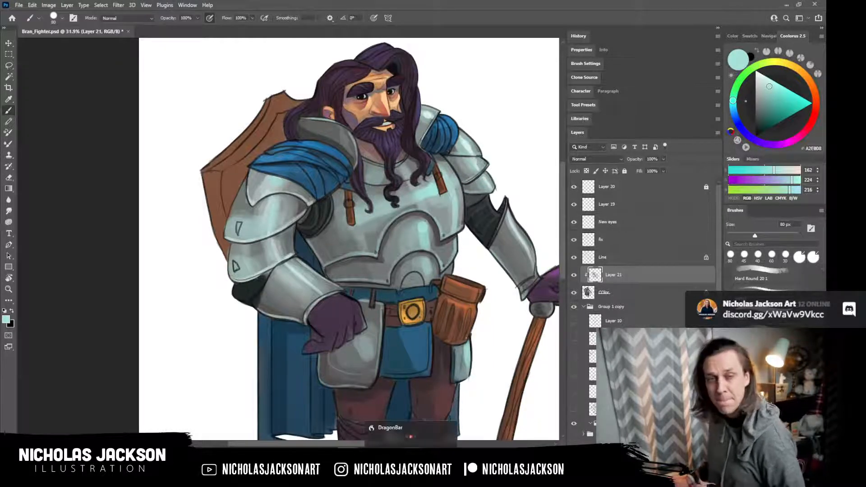
Deepen the shadow beneath the belt buckle with near-black, and shade the cape beside the leg with dark blue sampled from the cape.
left_click(440, 293, "alt")
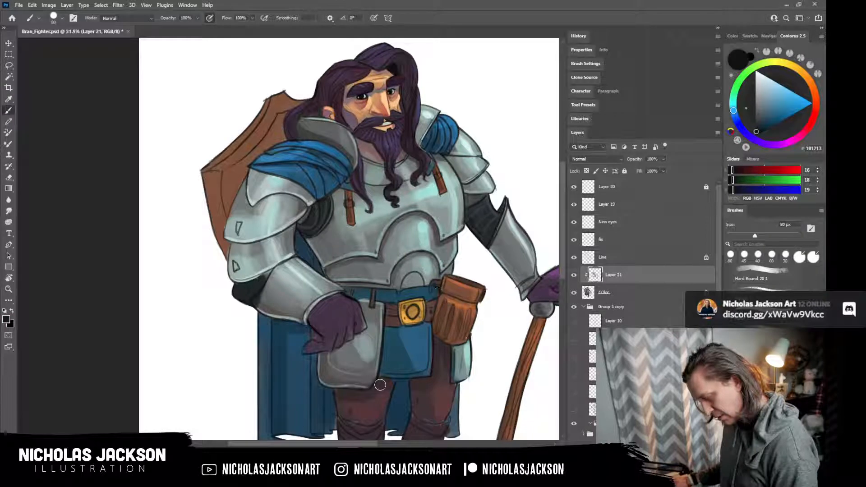
left_click_drag(387, 322, 402, 327)
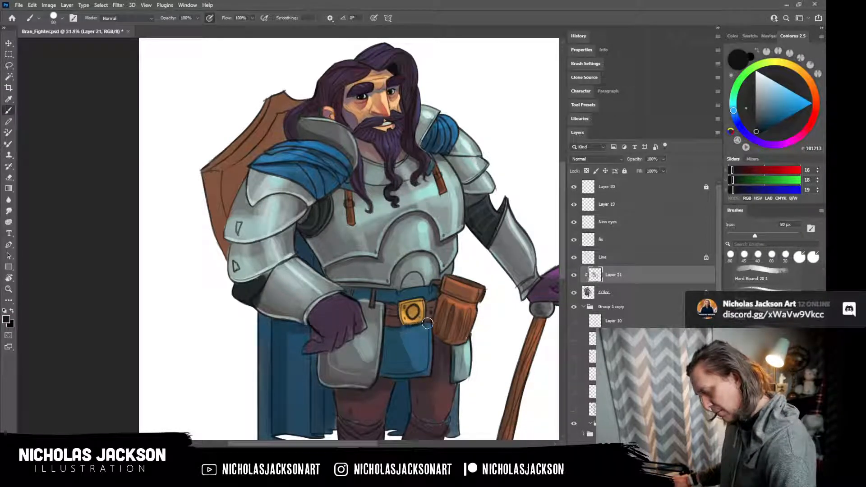
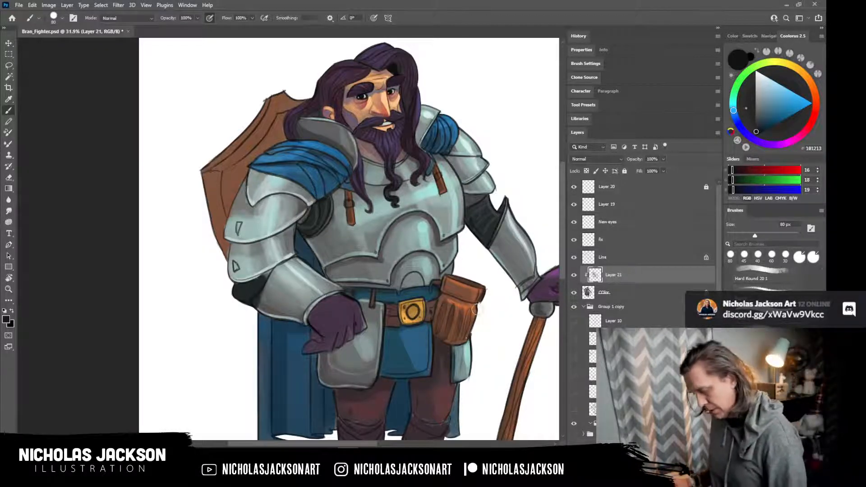
left_click_drag(479, 386, 460, 330)
key("alt")
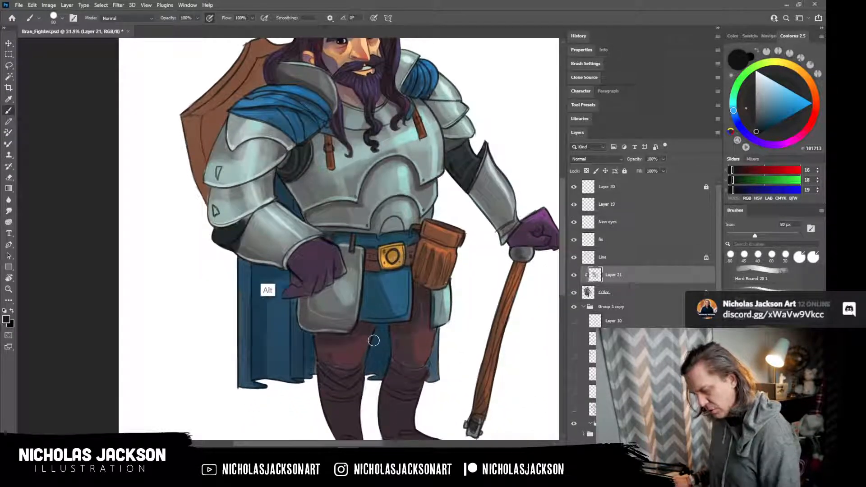
left_click(253, 269, "alt")
mouse_move(438, 334)
left_mouse_down()
mouse_move(432, 384)
mouse_move(435, 354)
mouse_move(431, 375)
mouse_move(438, 371)
left_mouse_up()
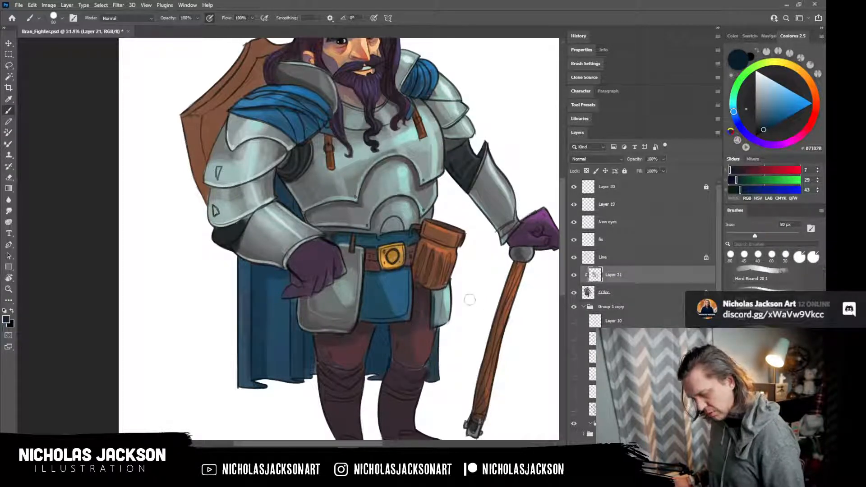
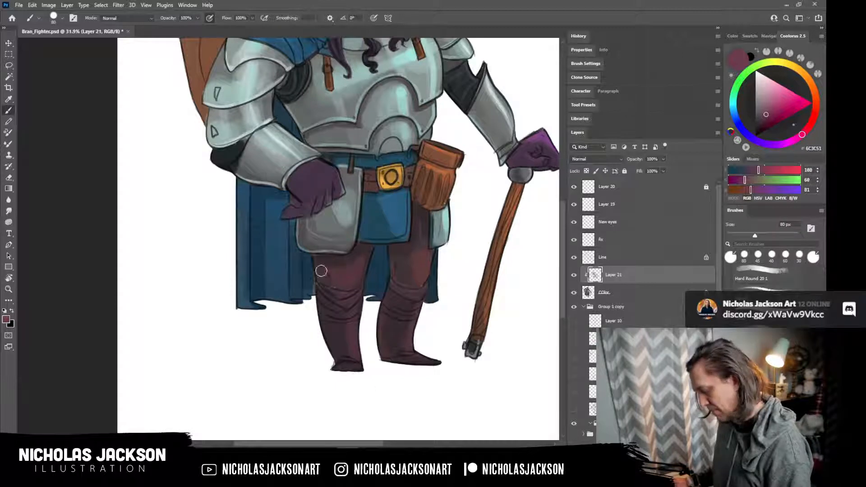
Shade the boot top below the knee on the cape side with tones sampled from the cape and boot, reducing the brush to 70 px.
left_click(308, 274, "alt")
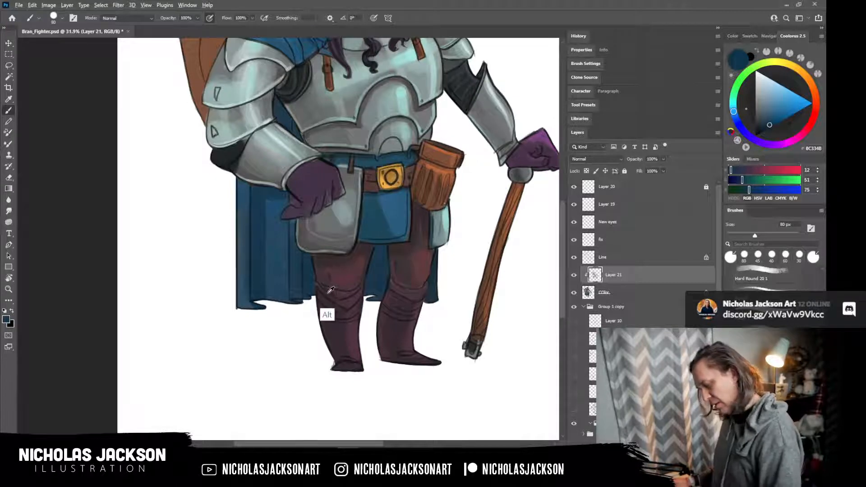
key("bracketleft")
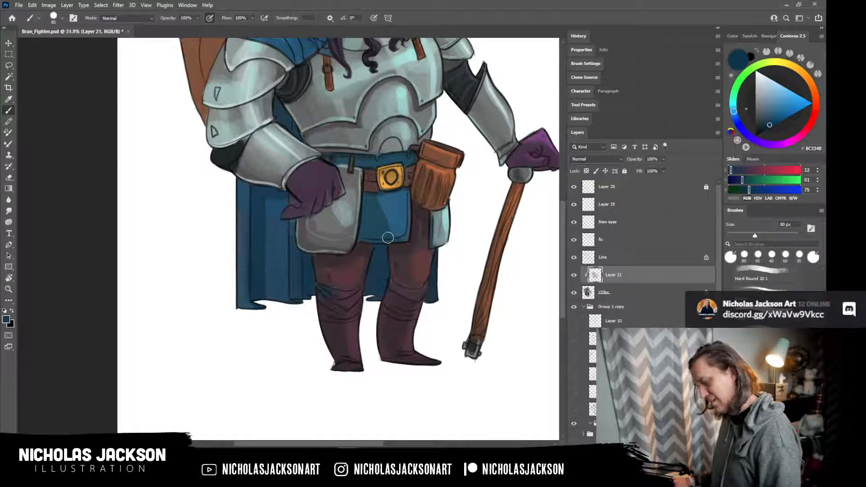
left_click(324, 296, "alt")
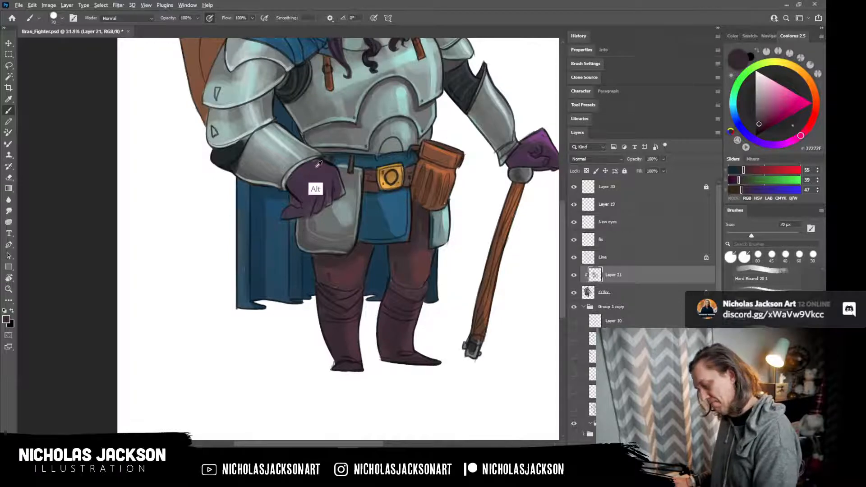
Brighten the back of the glove in front of the hip with purple 8F4796 sampled from the other glove, using a 90 px brush.
left_click(314, 186, "alt")
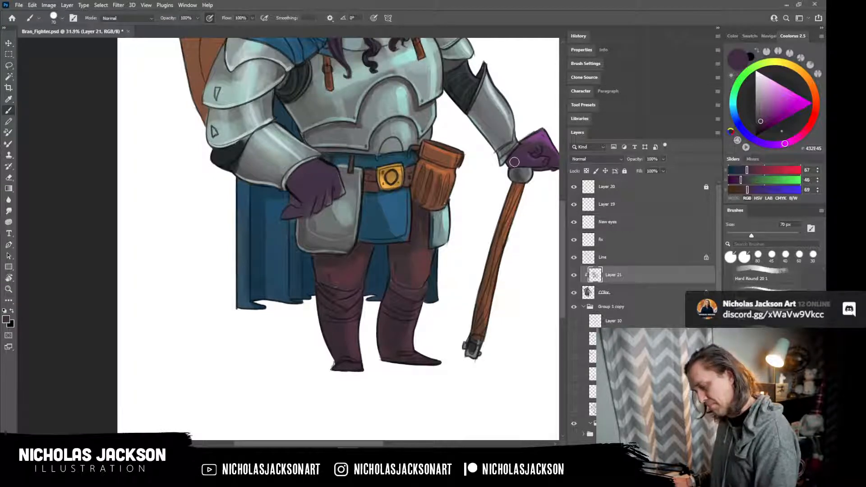
left_click(533, 153, "alt")
key("]")
key("]")
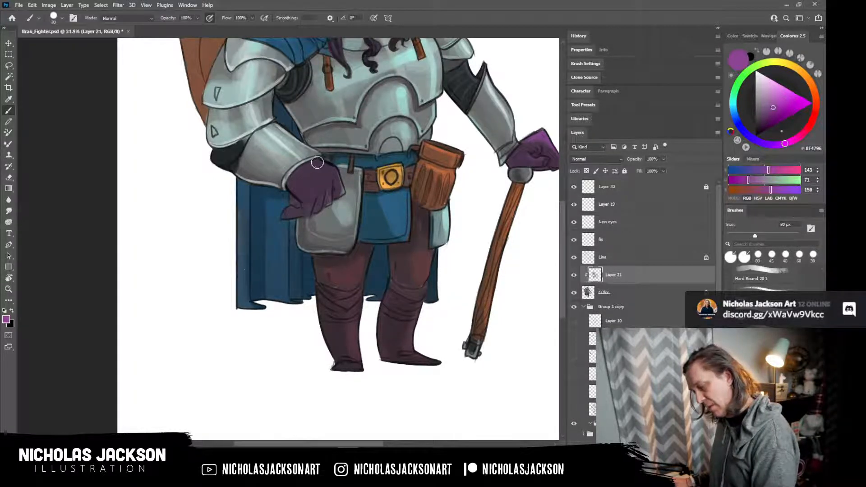
mouse_move(307, 168)
left_mouse_down()
mouse_move(314, 164)
mouse_move(317, 184)
mouse_move(325, 168)
mouse_move(332, 179)
left_mouse_up()
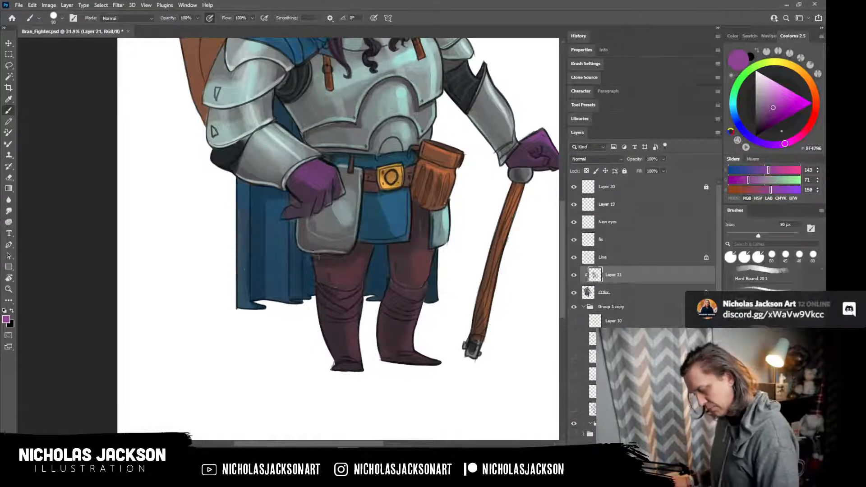
Shade the knees and boot folds with dark brown tones sampled from the legs, using a 50 px brush.
left_click(324, 274, "alt")
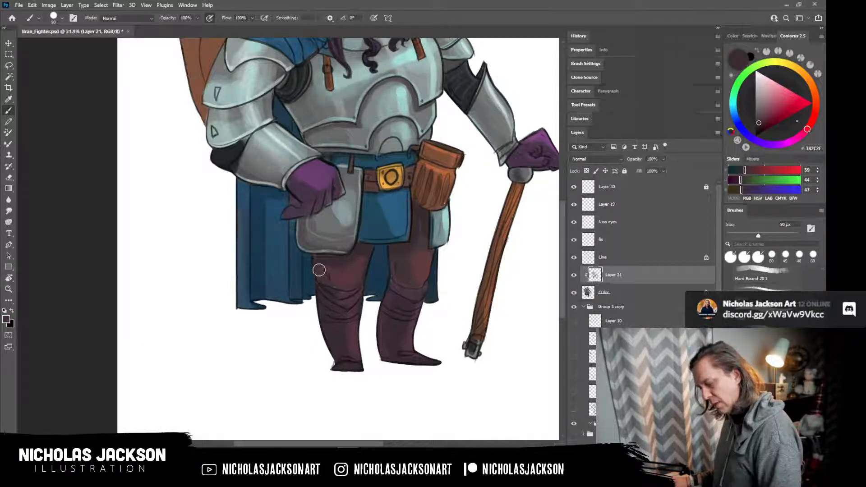
key("bracketleft")
key("bracketleft")
key("bracketleft")
key("bracketleft")
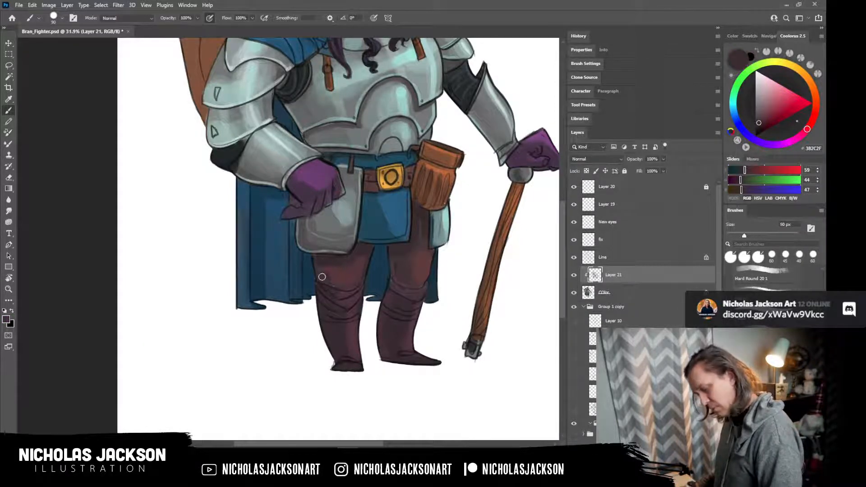
left_click_drag(400, 279, 417, 287)
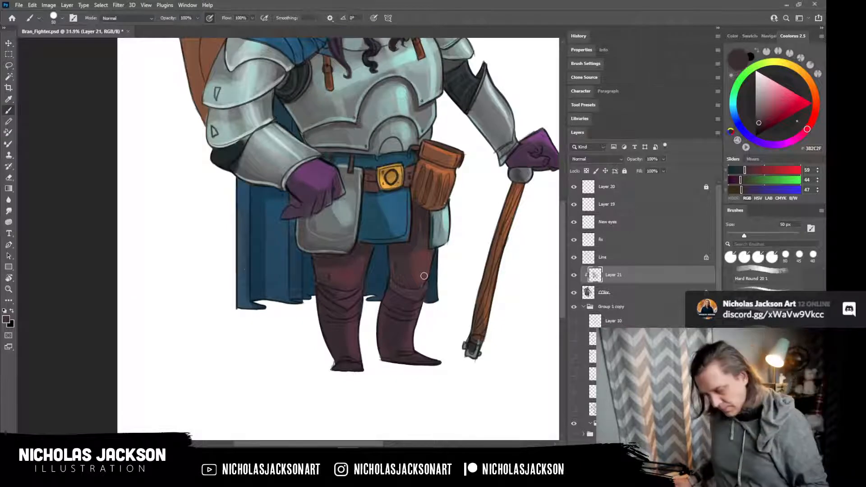
left_click(400, 287, "alt")
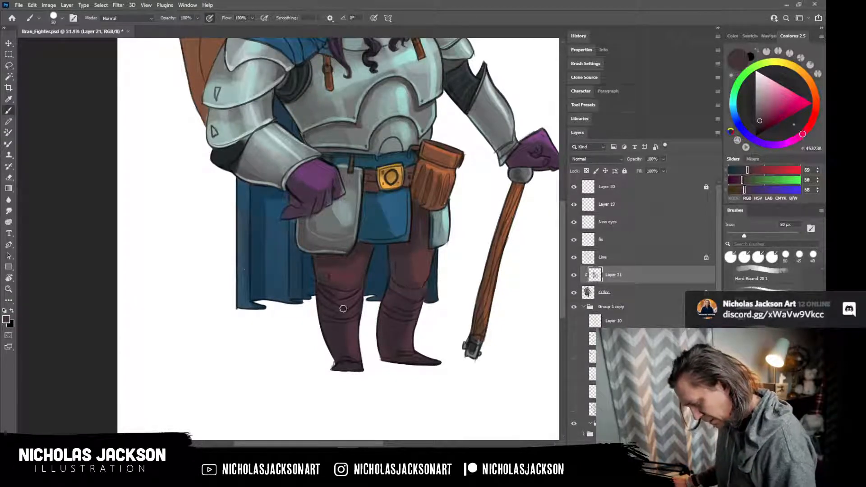
Paint lighter mauve 7B5968 edge highlights along the folds and sides of both boots with a 45 px brush.
left_click(351, 351, "alt")
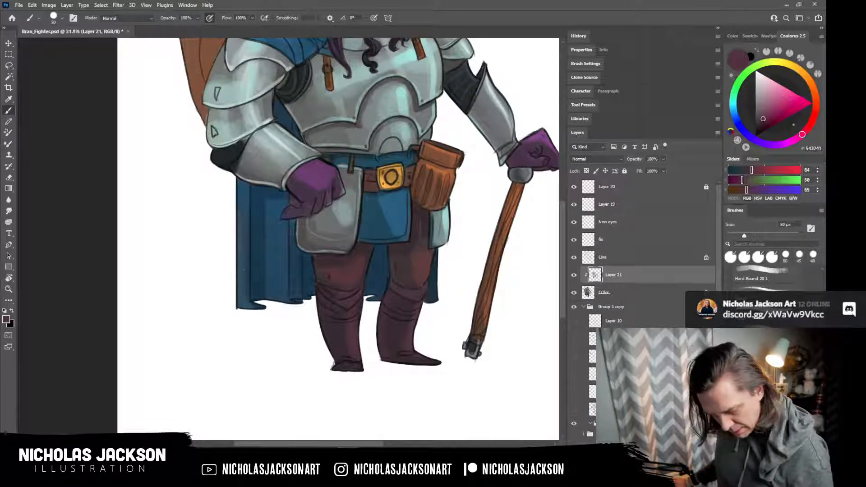
left_click(763, 108)
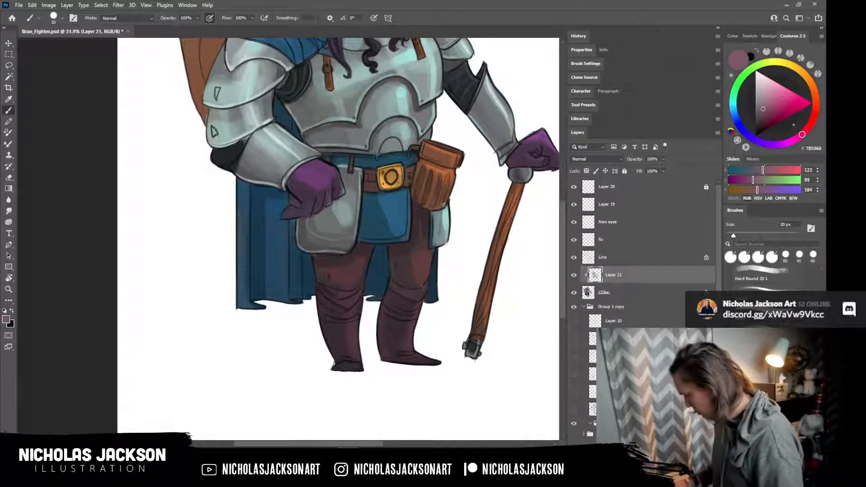
key("bracketright")
key("bracketright")
key("bracketright")
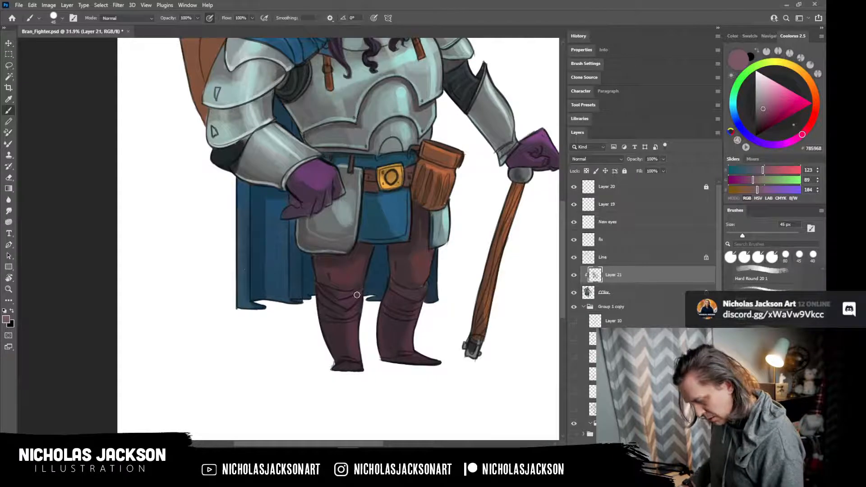
left_click_drag(424, 289, 421, 312)
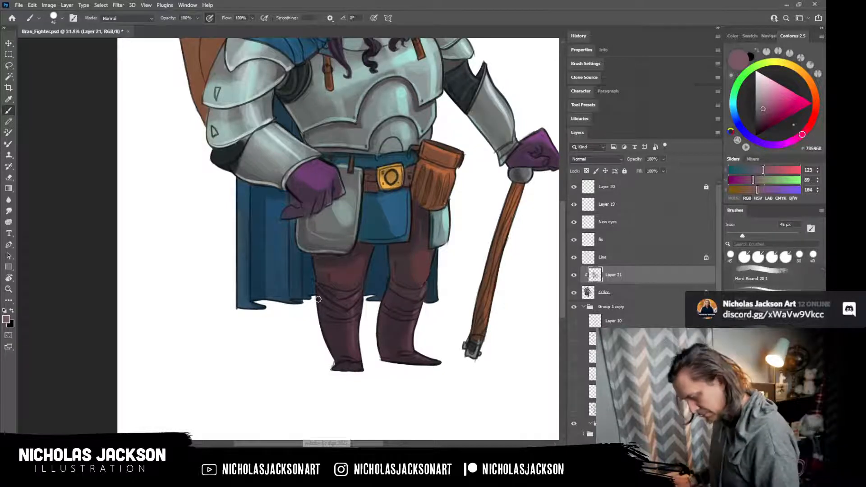
left_click_drag(319, 287, 324, 333)
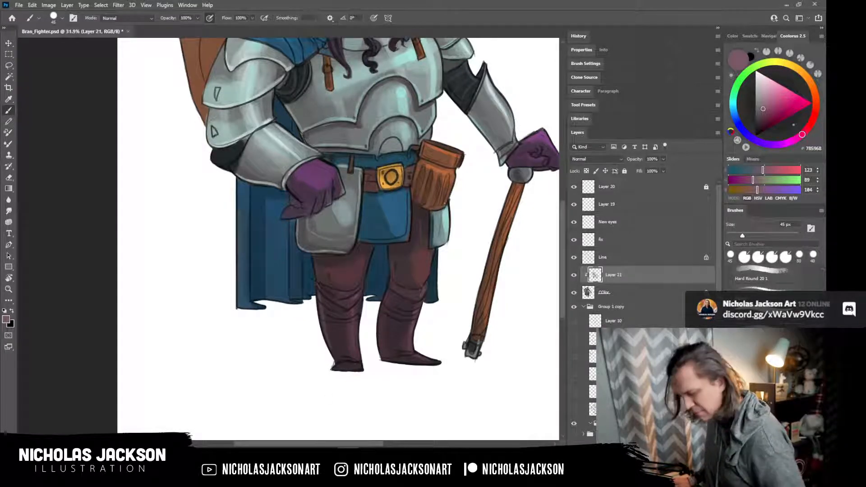
left_click_drag(394, 284, 386, 362)
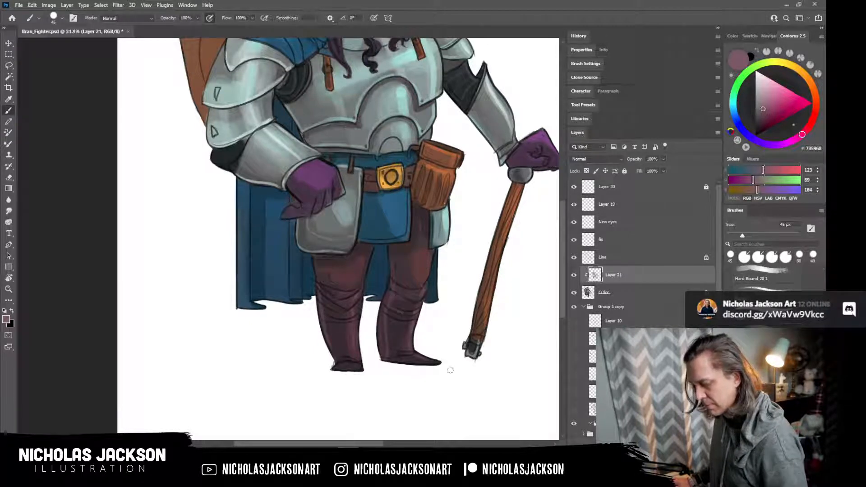
Add a new layer above Layer 21, clip it to the color layer, and set its blend mode to Multiply.
scroll(462, 228, "up", 3)
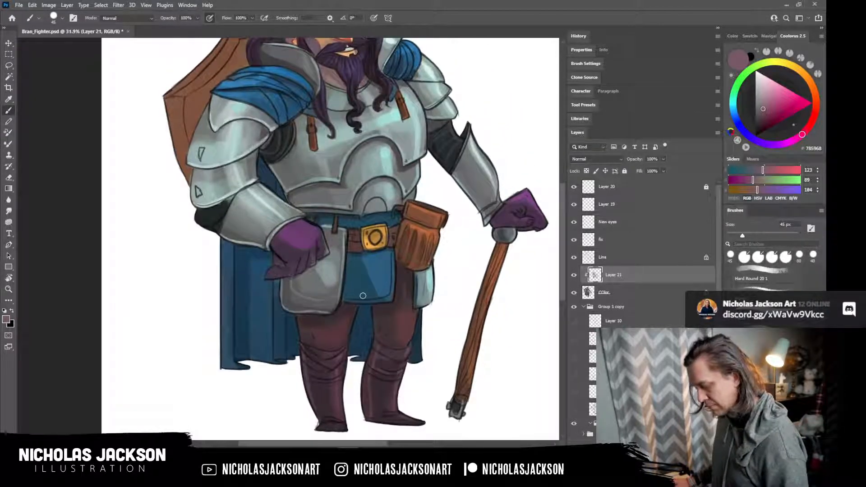
scroll(481, 236, "down", 2)
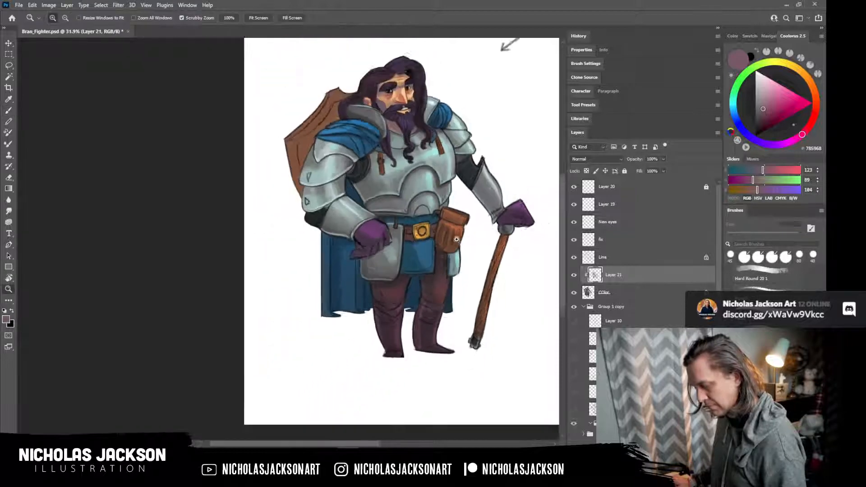
mouse_move(488, 183)
left_mouse_down()
mouse_move(470, 220)
mouse_move(472, 203)
left_mouse_up()
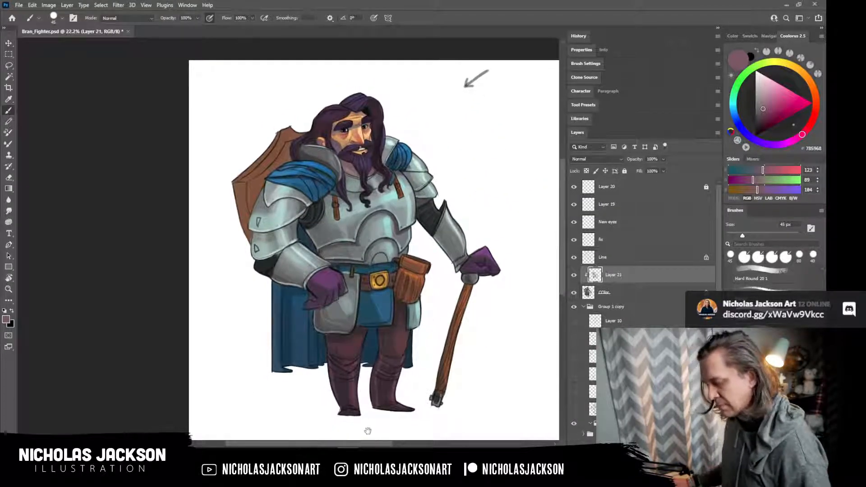
key("ctrl+shift+alt+n")
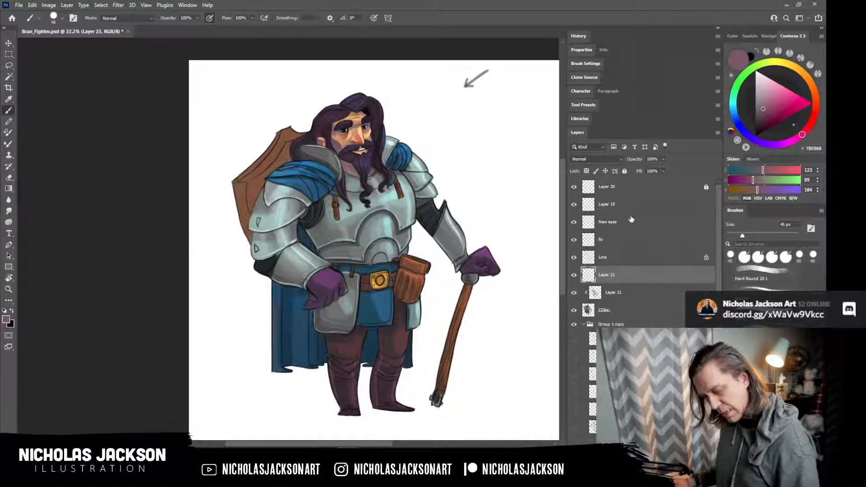
left_click(602, 161)
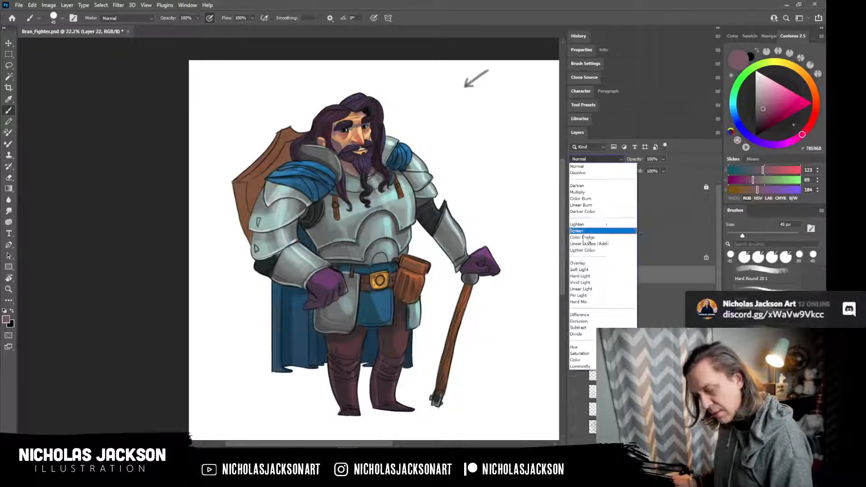
left_click(594, 190)
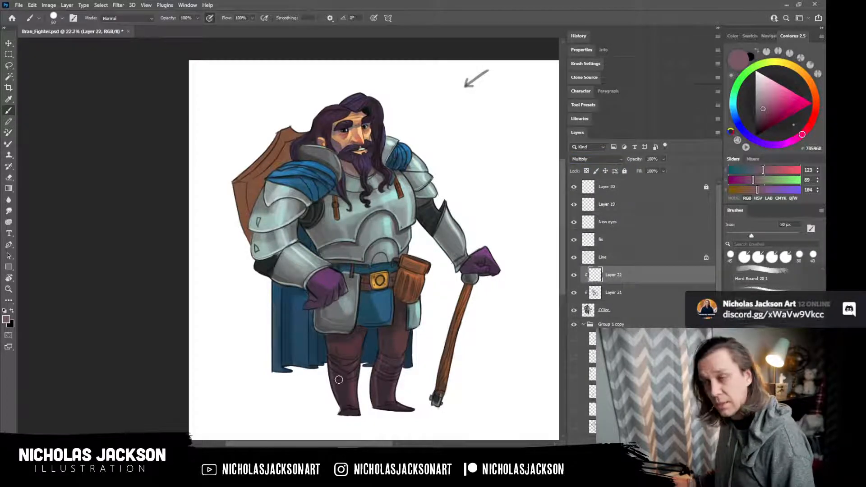
Darken both boots on the Multiply layer with mauve strokes from a 100 px brush, from below the knees to the feet.
key("z")
left_click(463, 274)
left_click(462, 274)
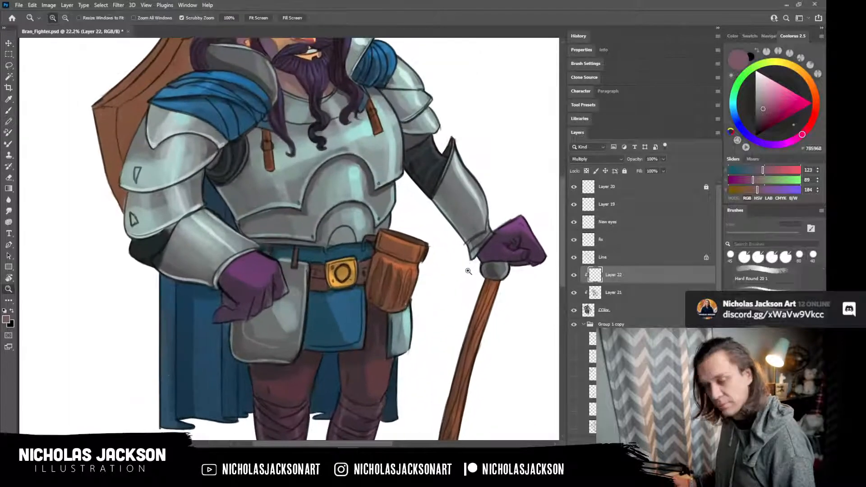
key("b")
scroll(383, 232, "down", 5)
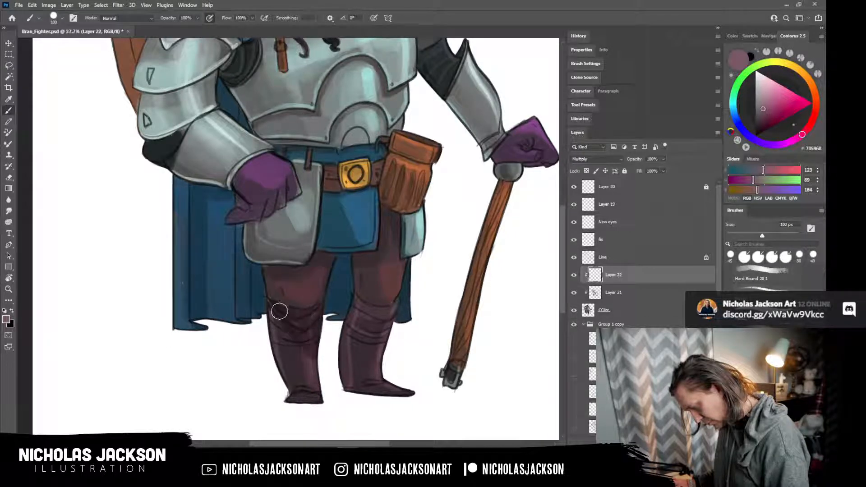
mouse_move(296, 324)
left_mouse_down()
mouse_move(287, 356)
mouse_move(295, 362)
mouse_move(306, 352)
mouse_move(332, 408)
left_mouse_up()
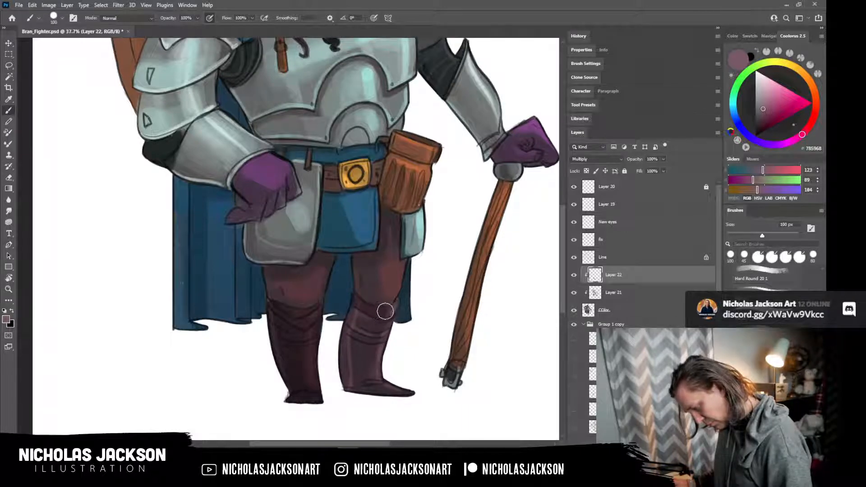
mouse_move(394, 305)
left_mouse_down()
mouse_move(360, 356)
mouse_move(353, 339)
mouse_move(351, 359)
mouse_move(354, 308)
mouse_move(341, 386)
mouse_move(355, 396)
mouse_move(380, 383)
mouse_move(396, 393)
left_mouse_up()
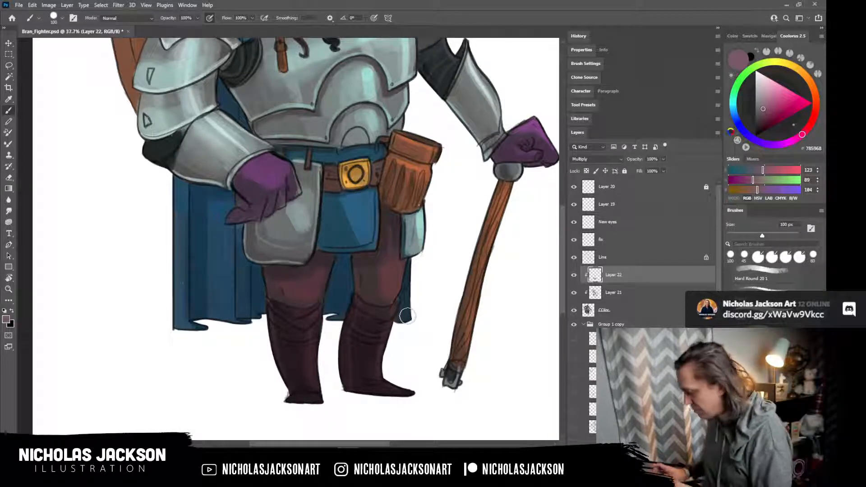
View the whole figure and toggle the Multiply layer's visibility to compare the boots with and without the shading.
key("z")
left_click_drag(499, 212, 469, 221)
key("b")
left_click_drag(514, 153, 477, 206)
left_click(574, 276)
left_click(574, 276)
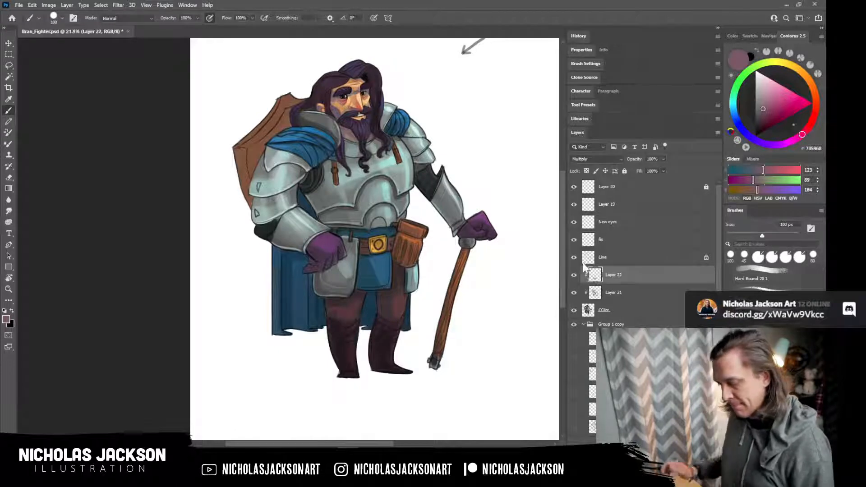
Check the boot shading by switching Layer 22 off and on, and select the Line layer.
left_click(574, 275)
left_click(574, 275)
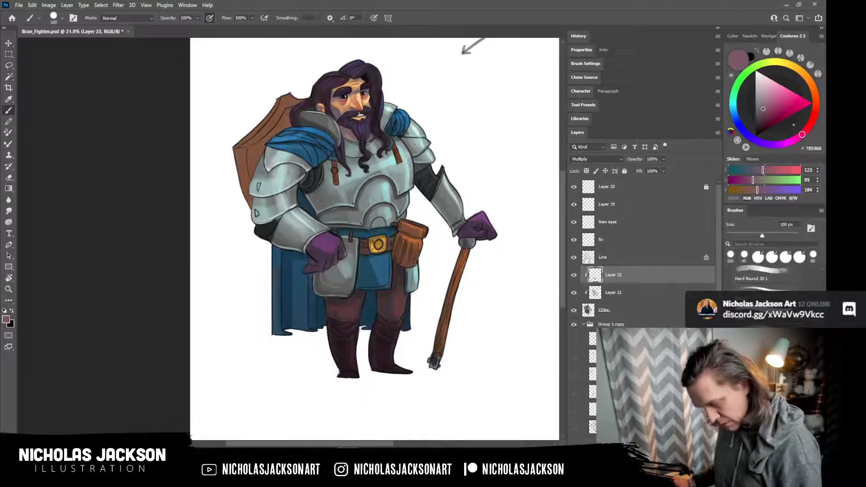
left_click(695, 255)
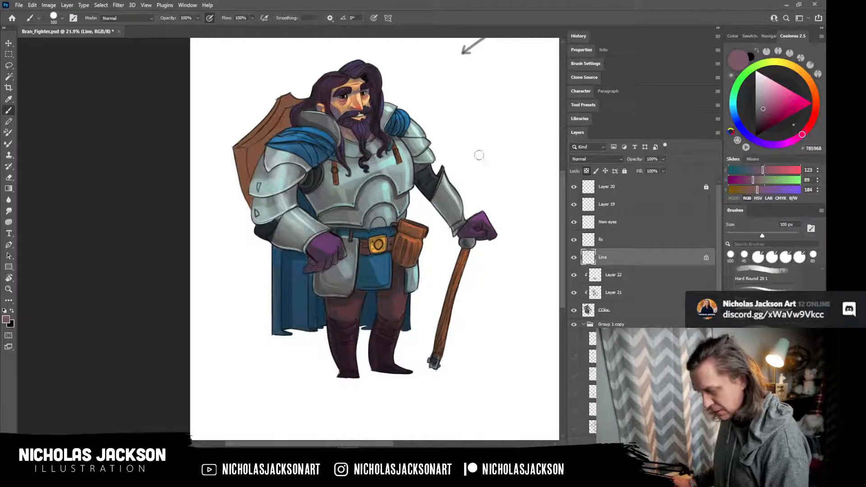
Try bright cyan 36DAFF on the outline of the forearm guard above the cane hand, and undo it.
left_click(737, 121)
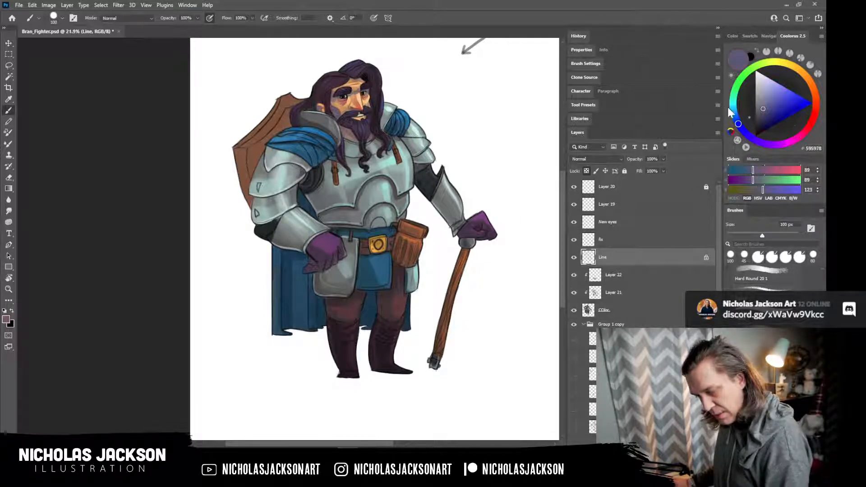
left_click(801, 96)
left_click(735, 118)
left_click_drag(735, 118, 733, 106)
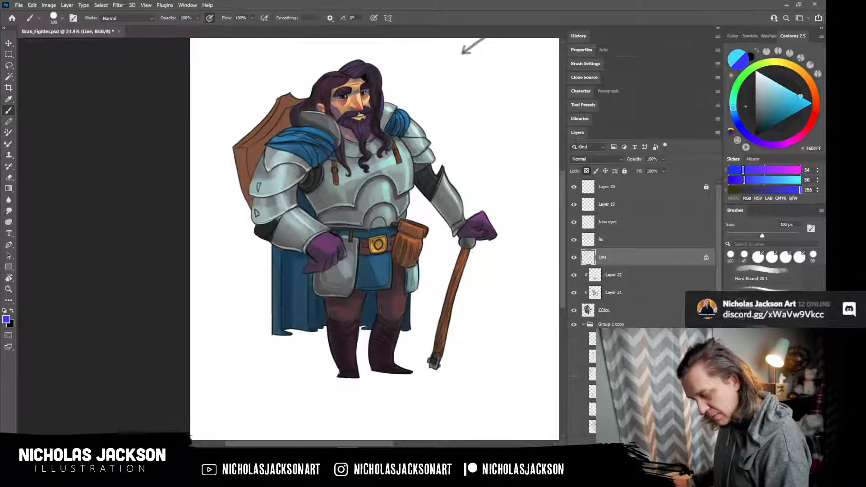
left_click_drag(448, 185, 460, 211)
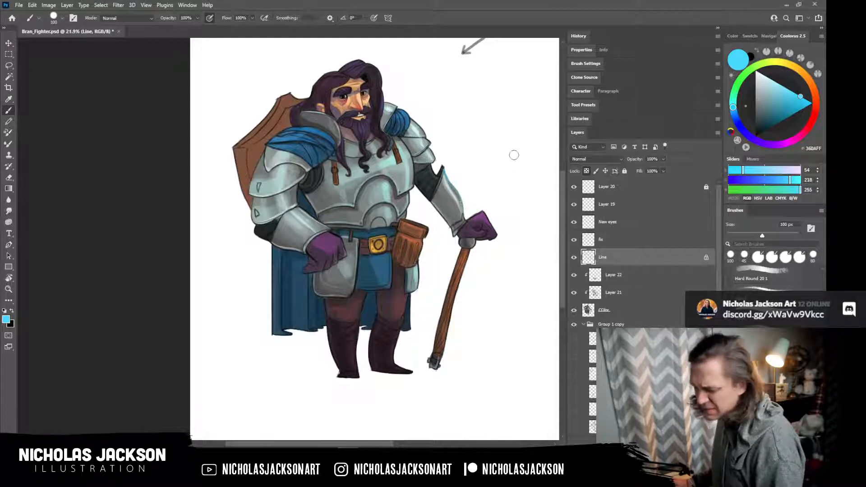
left_click(782, 116)
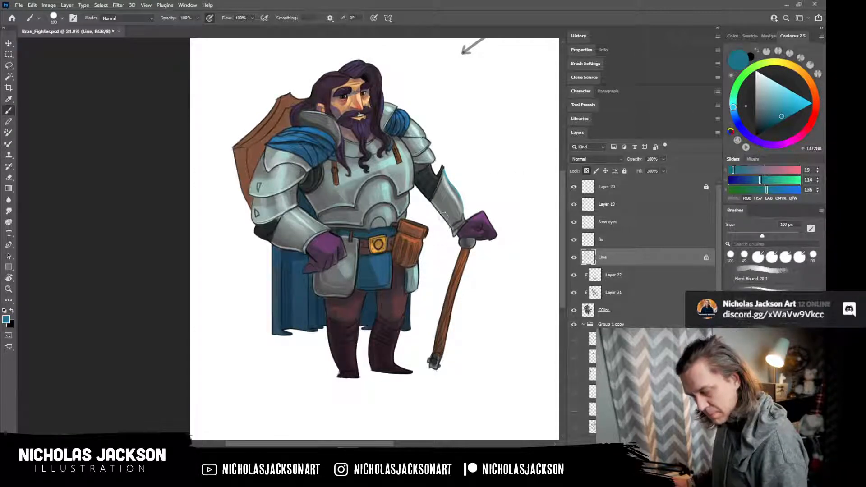
key("ctrl+z")
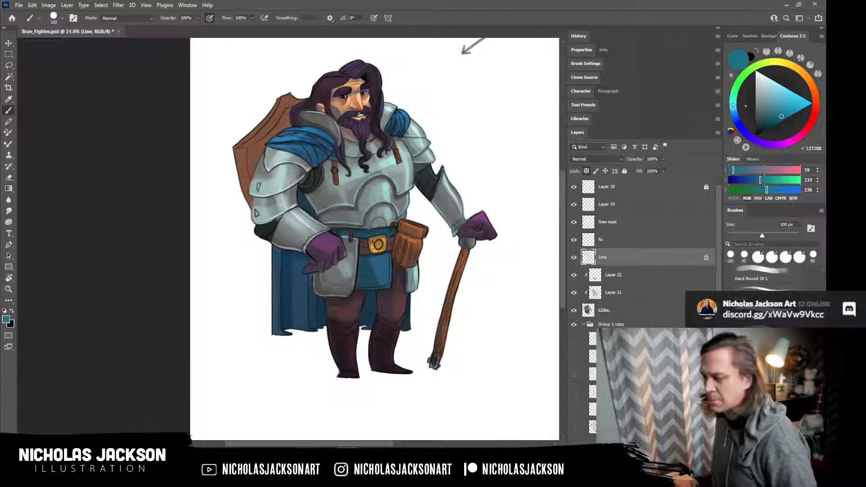
Recolor the armor outlines on the transparency-locked Line layer with dark teal 014453 and dark blue 082C67.
mouse_move(305, 478)
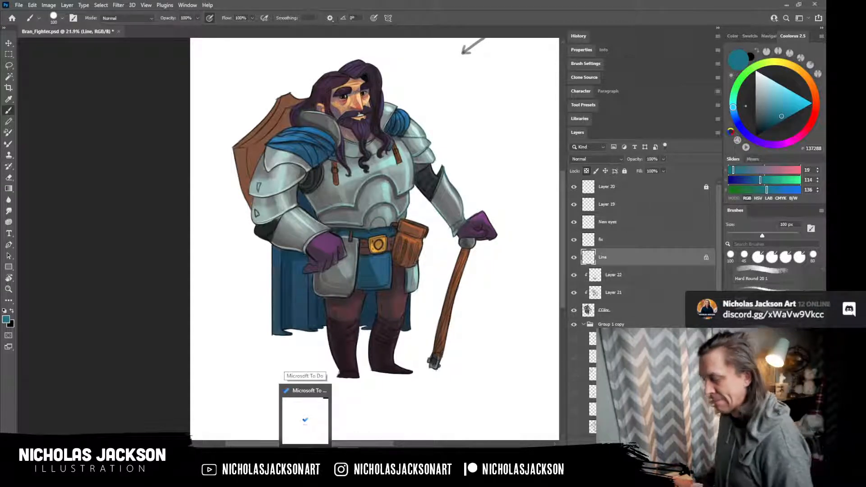
left_click(774, 125)
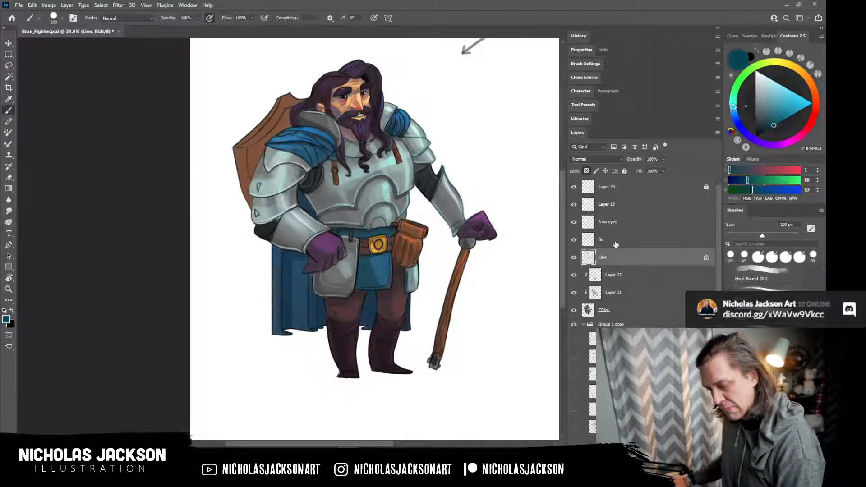
left_click(735, 116)
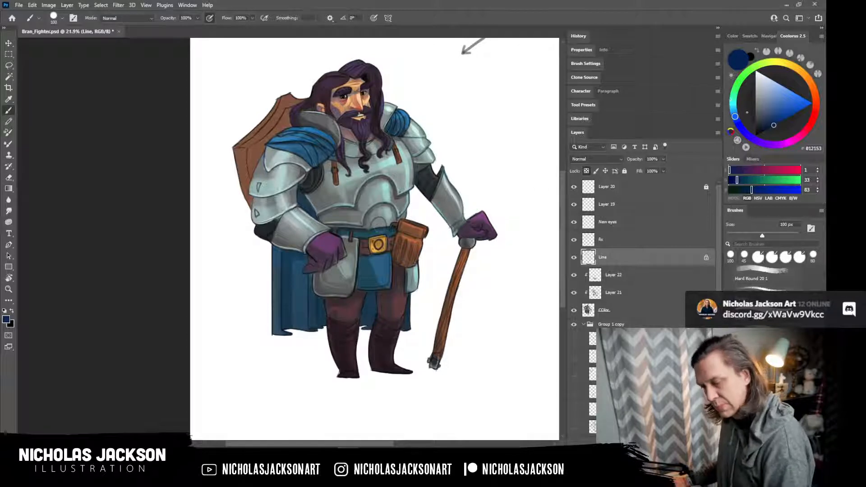
left_click(812, 103)
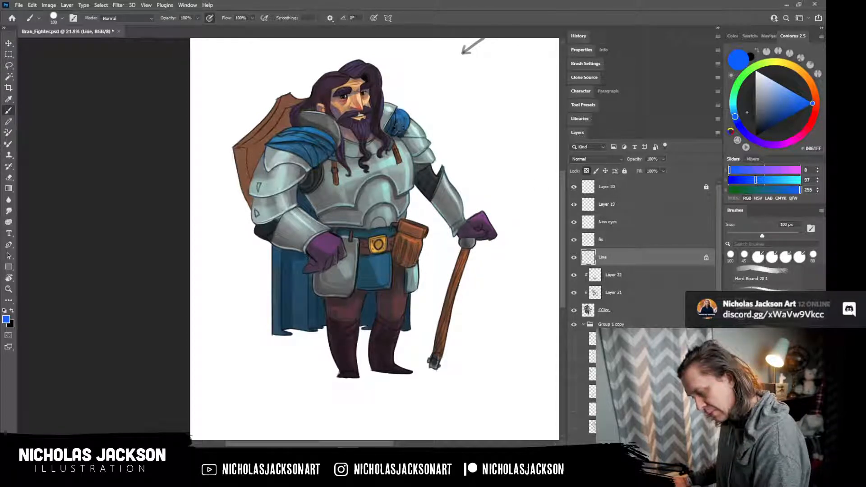
left_click(776, 122)
left_click_drag(775, 122, 777, 121)
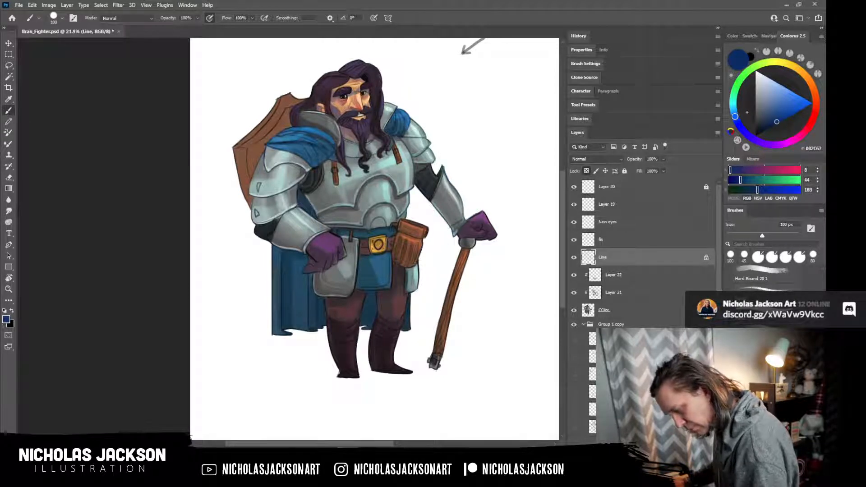
left_click_drag(435, 110, 424, 148)
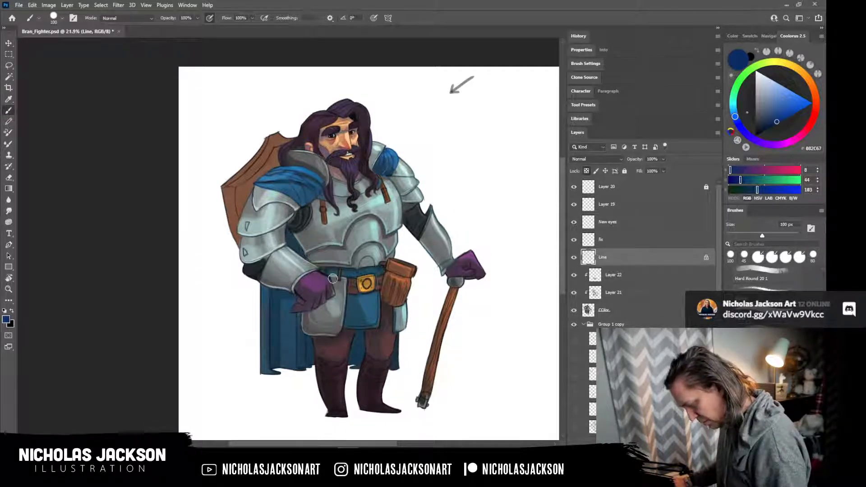
mouse_move(347, 456)
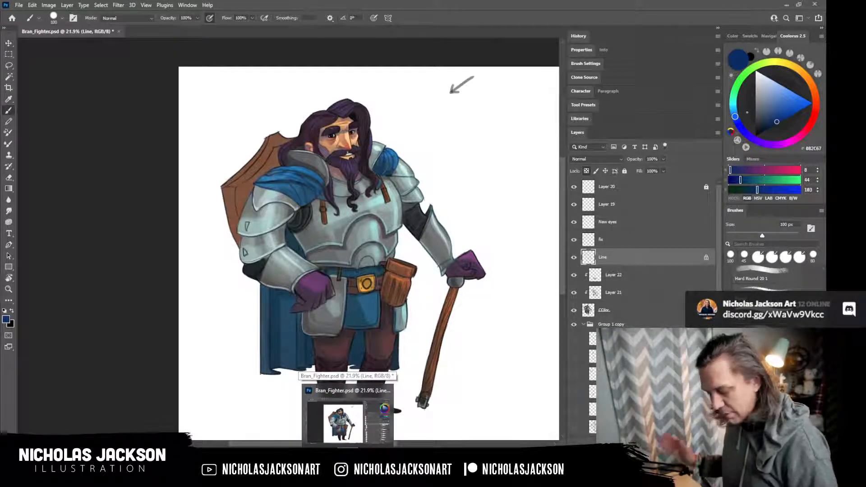
Brighten the leather belt around the buckle on Layer 21 with reddish brown 975347 strokes from the 100 px brush.
left_click(600, 276)
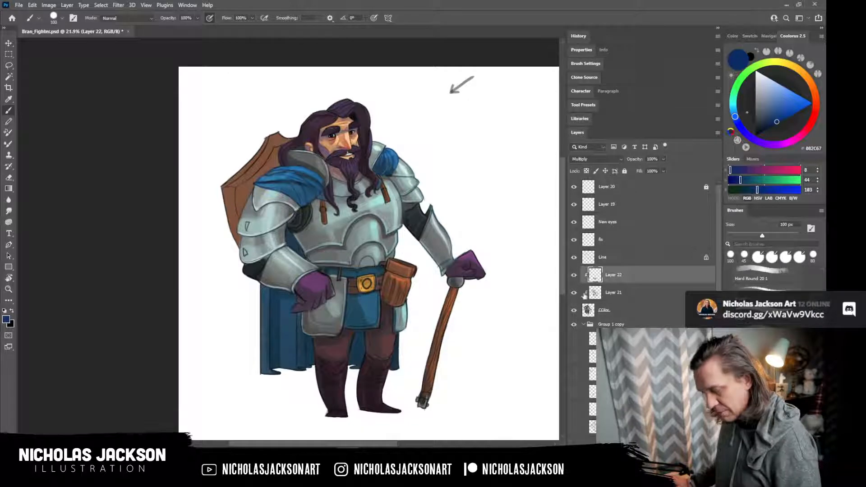
left_click(612, 293)
key("z")
left_click_drag(382, 244, 432, 234)
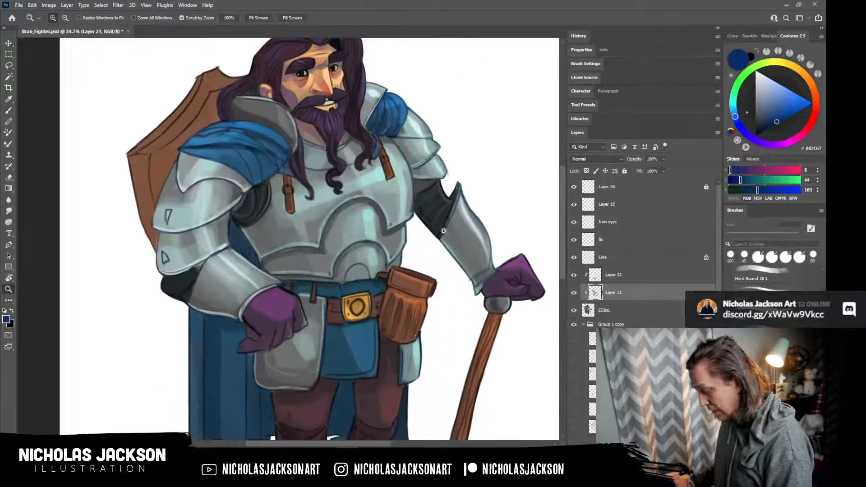
key("b")
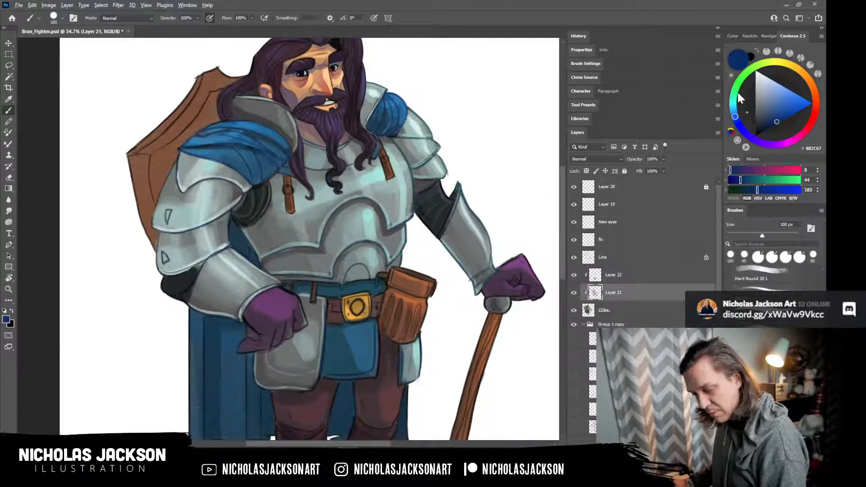
left_click(339, 314, "alt")
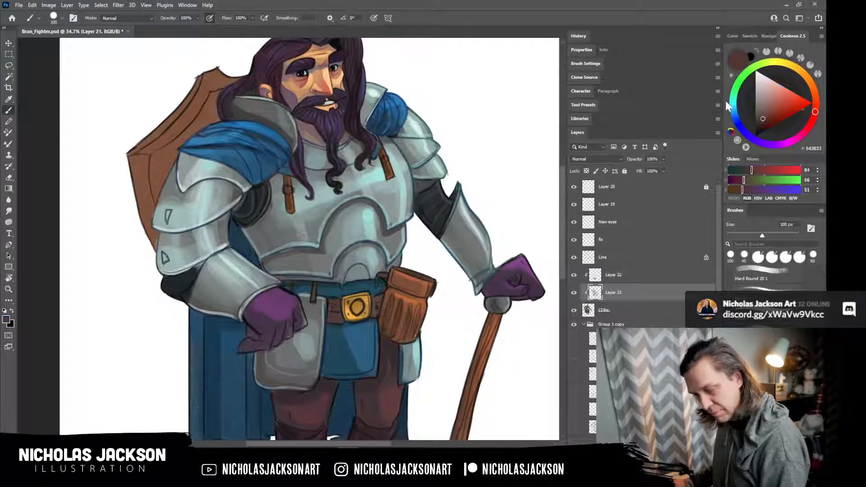
mouse_move(345, 301)
left_mouse_down()
mouse_move(337, 300)
mouse_move(334, 318)
mouse_move(335, 305)
mouse_move(378, 307)
left_mouse_up()
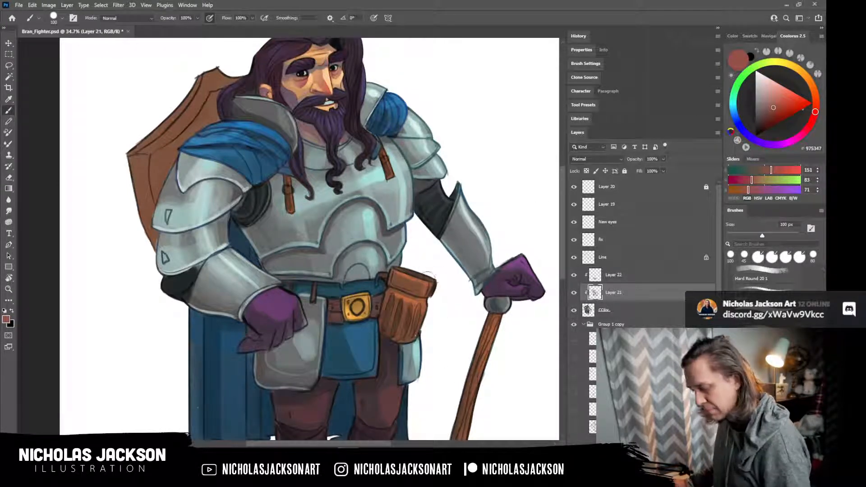
Paint highlights on the belt pouch's flap and body, using orange CF703A based on the pouch's own color.
left_click_drag(412, 275, 420, 284)
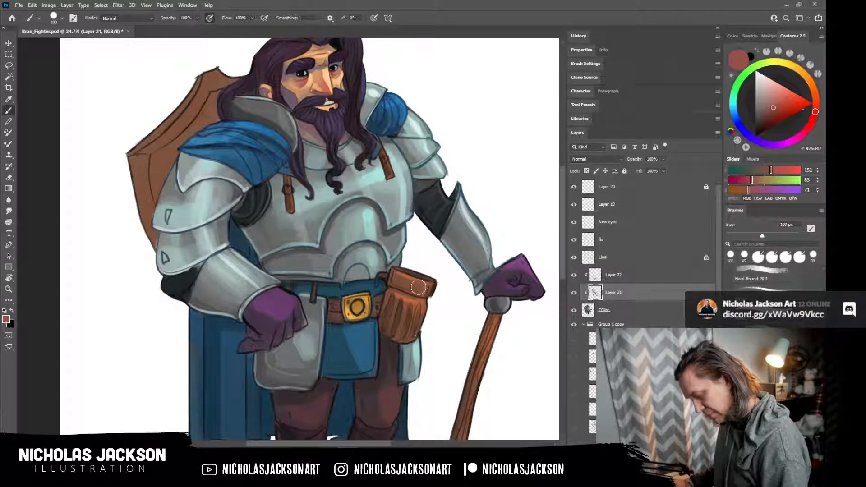
key("alt")
left_click(409, 295, "alt")
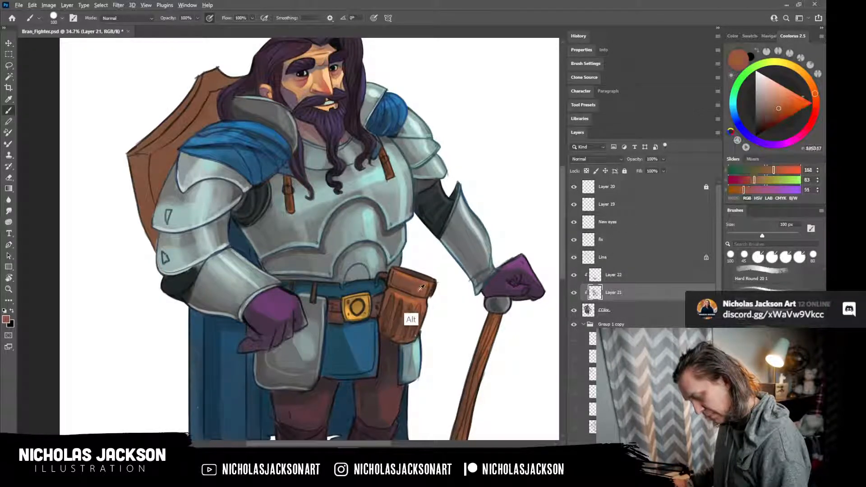
left_click_drag(413, 291, 418, 281)
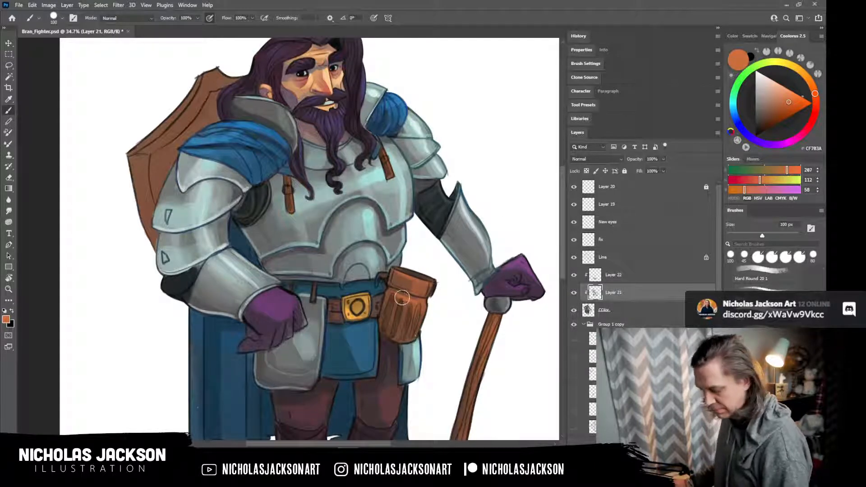
left_click_drag(392, 293, 415, 315)
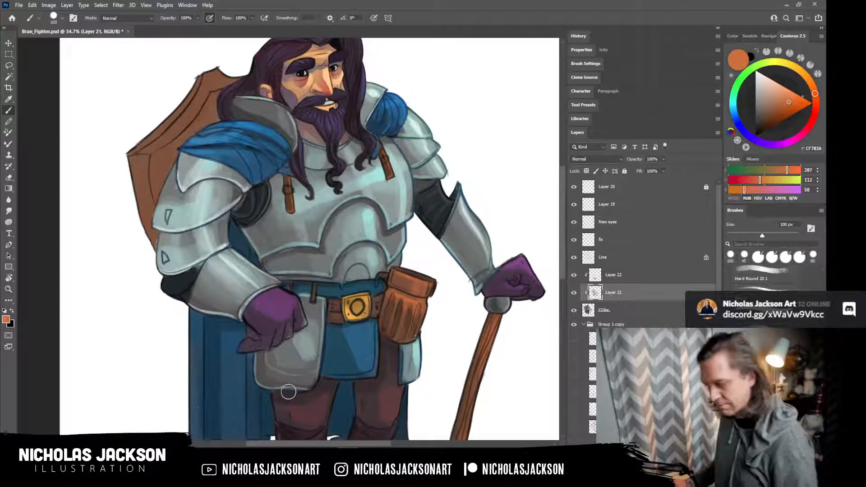
Repaint the belt pouch's flap with gray 8B979E sampled from the breastplate, and sample dark brown 603C29 beside the pouch.
key("alt")
left_click(394, 201, "alt")
mouse_move(398, 273)
left_mouse_down()
mouse_move(405, 288)
mouse_move(404, 276)
mouse_move(427, 294)
mouse_move(433, 283)
mouse_move(396, 276)
left_mouse_up()
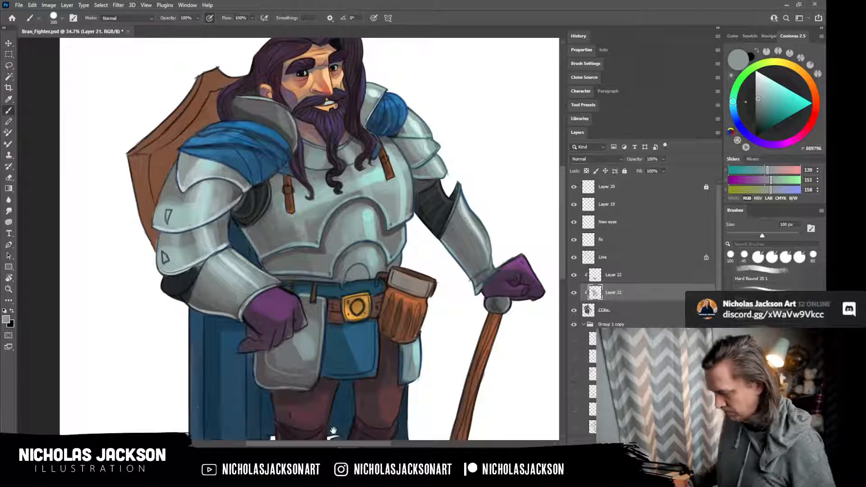
left_click_drag(445, 111, 487, 153)
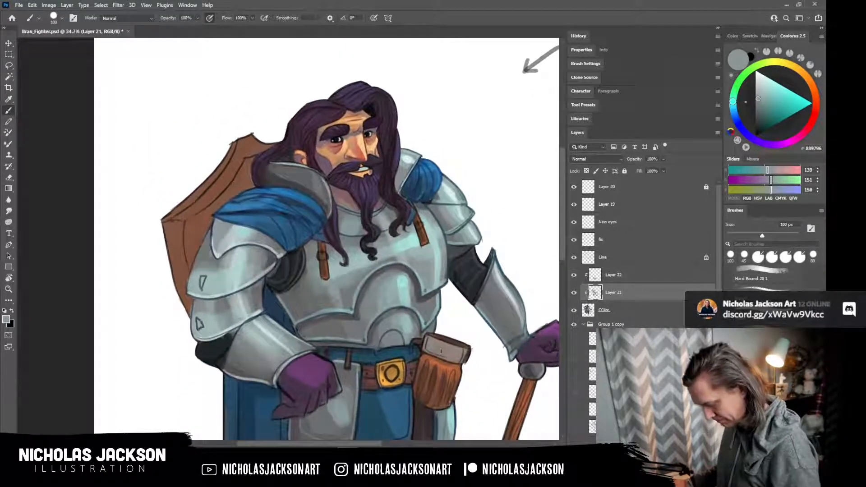
left_click(416, 382, "alt")
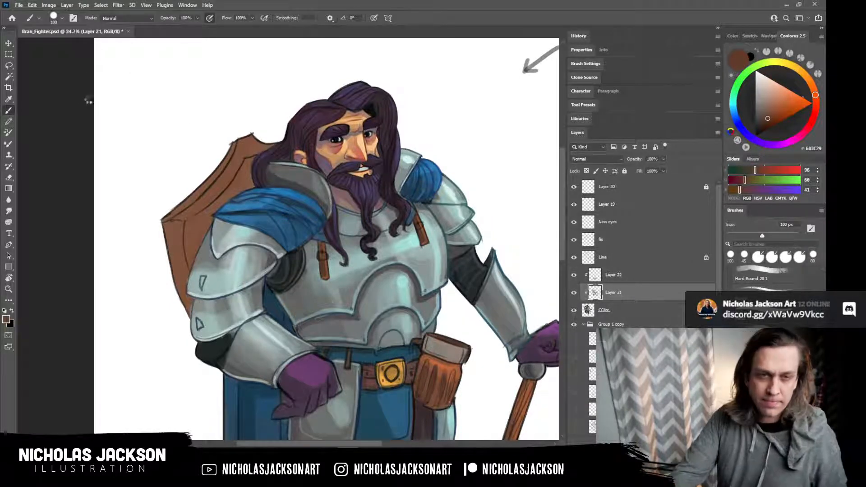
Flip the canvas horizontally, center the mirrored figure and save the file.
key("ctrl+shift+h")
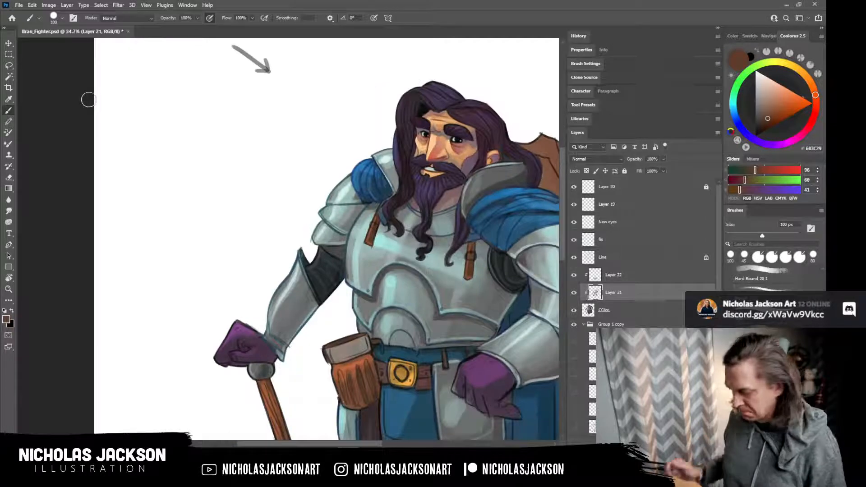
left_click_drag(501, 219, 393, 229)
key("ctrl+s")
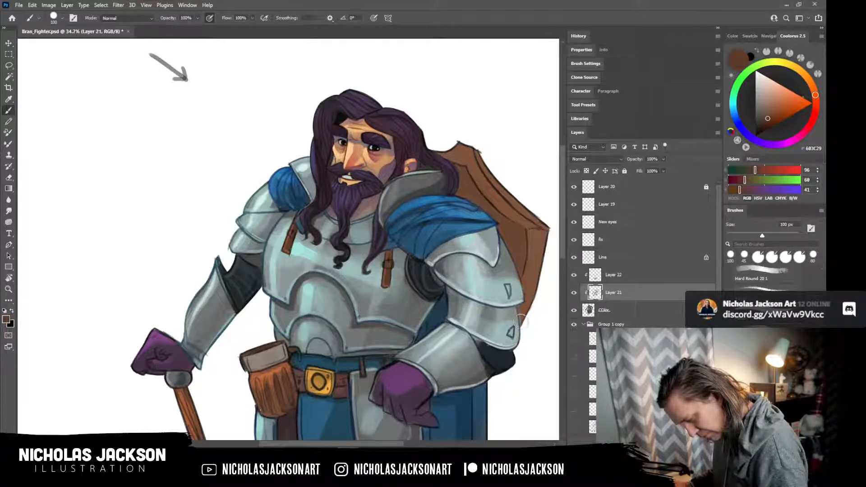
mouse_move(432, 479)
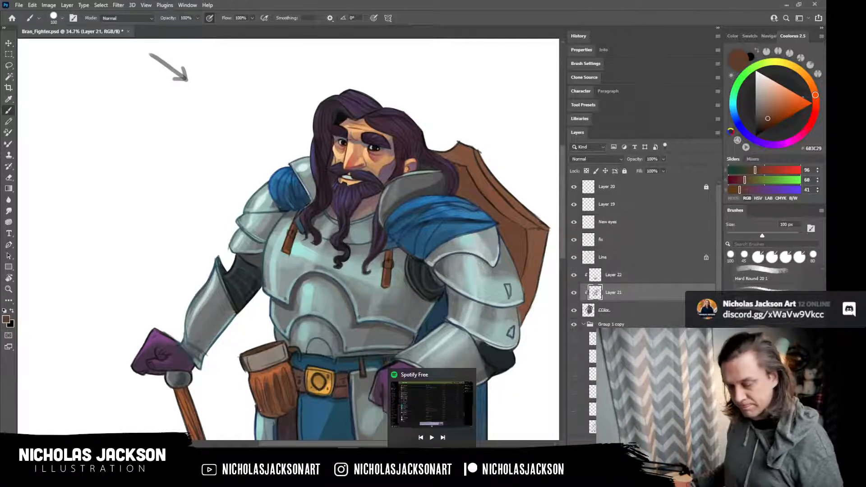
Shade the inner face of the shield behind the shoulder with dark brown 523221.
left_click(767, 121)
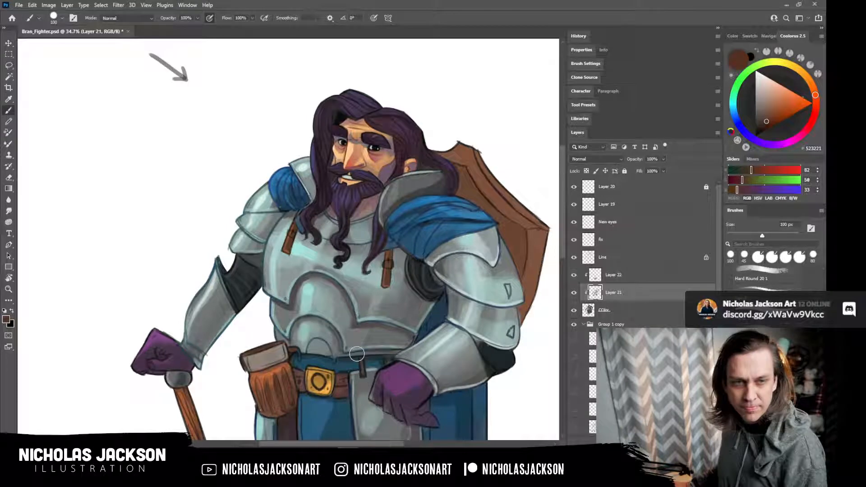
mouse_move(463, 176)
left_mouse_down()
mouse_move(459, 192)
mouse_move(469, 193)
mouse_move(457, 194)
mouse_move(485, 204)
mouse_move(473, 197)
mouse_move(496, 219)
mouse_move(521, 274)
mouse_move(512, 226)
mouse_move(521, 238)
left_mouse_up()
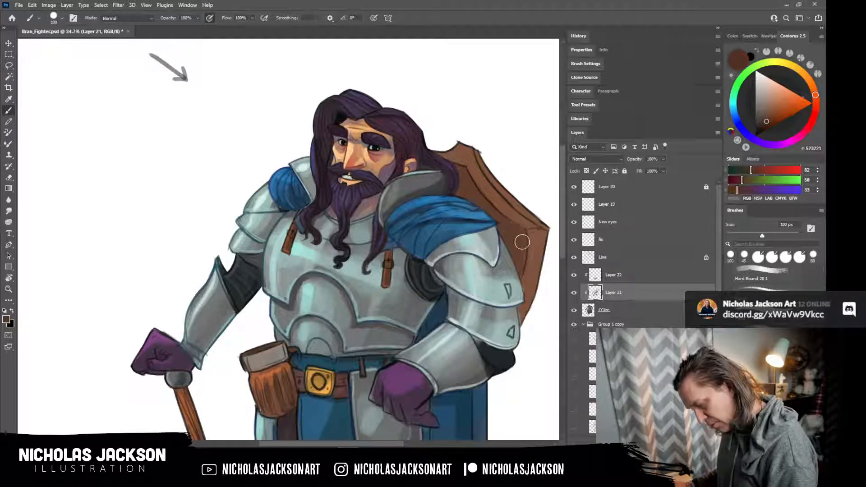
Paint the shield's upper rim gold with color F8B140 sampled from the belt buckle.
key("alt")
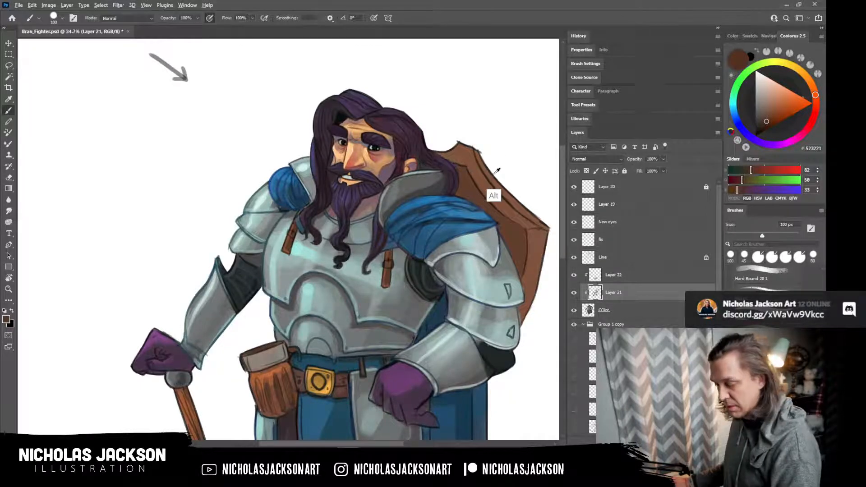
left_click(495, 183, "alt")
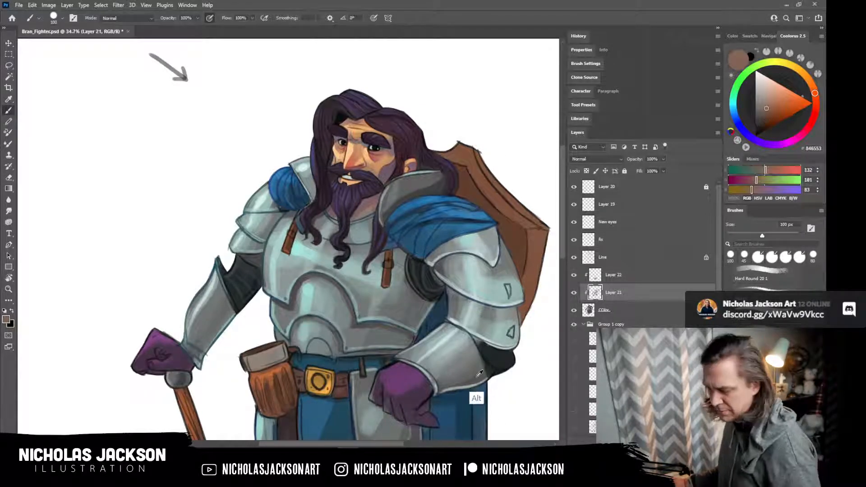
left_click(328, 384, "alt")
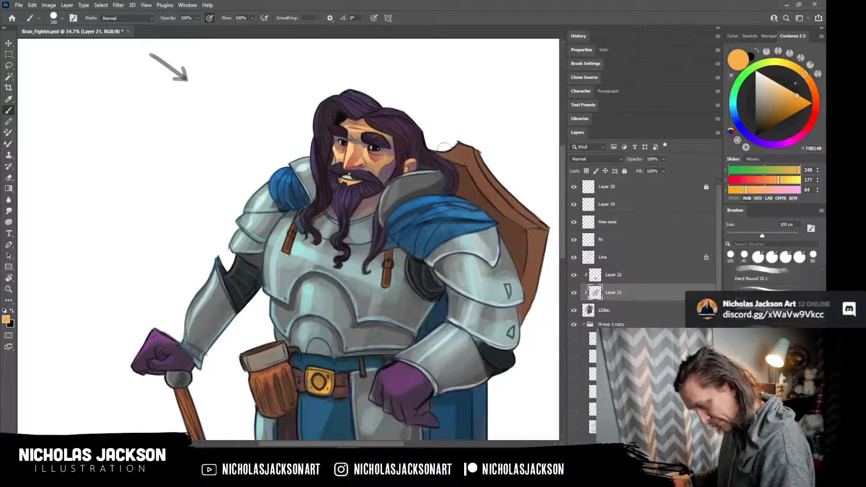
mouse_move(451, 153)
left_mouse_down()
mouse_move(467, 145)
mouse_move(473, 151)
mouse_move(461, 151)
mouse_move(469, 157)
mouse_move(461, 166)
mouse_move(460, 156)
mouse_move(463, 168)
mouse_move(471, 160)
mouse_move(487, 184)
mouse_move(473, 175)
mouse_move(477, 148)
mouse_move(525, 204)
mouse_move(480, 188)
mouse_move(499, 209)
mouse_move(525, 225)
left_mouse_up()
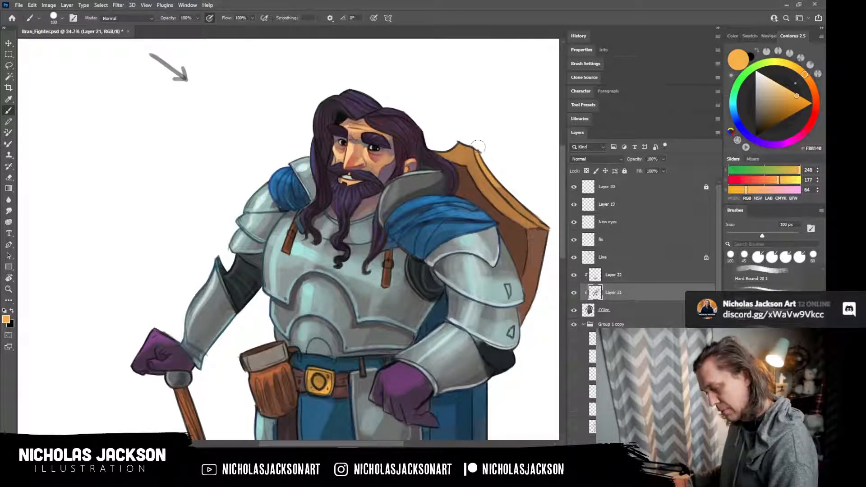
Paint the shield's side rim gold with color F8B140, continuing down its outer edge behind the arm.
mouse_move(492, 169)
left_mouse_down()
mouse_move(548, 225)
mouse_move(537, 208)
mouse_move(529, 254)
mouse_move(538, 228)
mouse_move(530, 230)
mouse_move(531, 248)
mouse_move(541, 244)
mouse_move(535, 280)
mouse_move(530, 258)
mouse_move(524, 323)
left_mouse_up()
key("z")
mouse_move(513, 166)
left_mouse_down()
mouse_move(460, 161)
mouse_move(508, 166)
left_mouse_up()
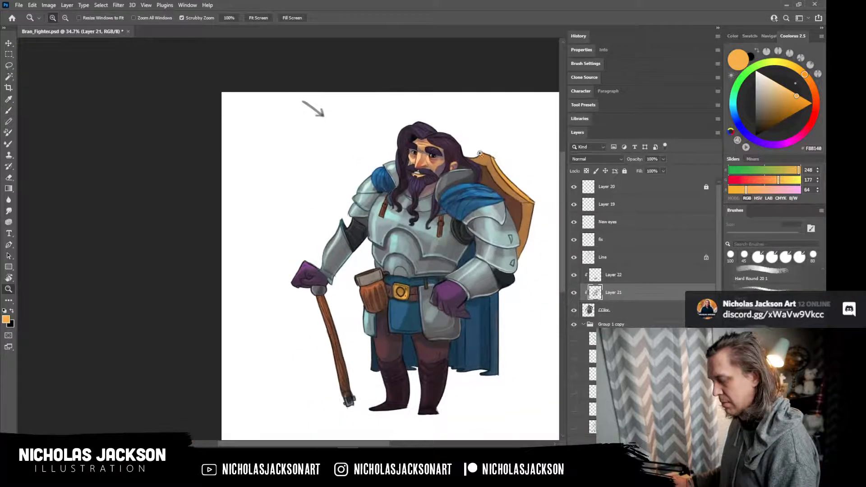
key("b")
left_click_drag(530, 205, 517, 252)
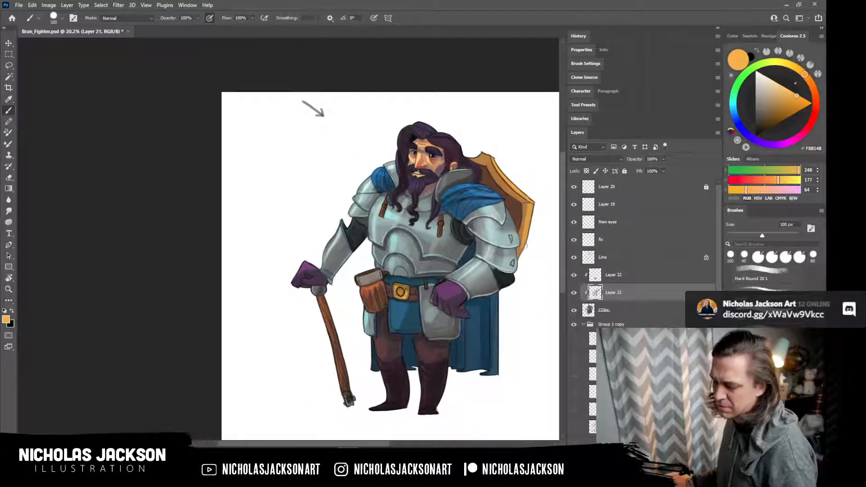
left_click_drag(487, 373, 422, 396)
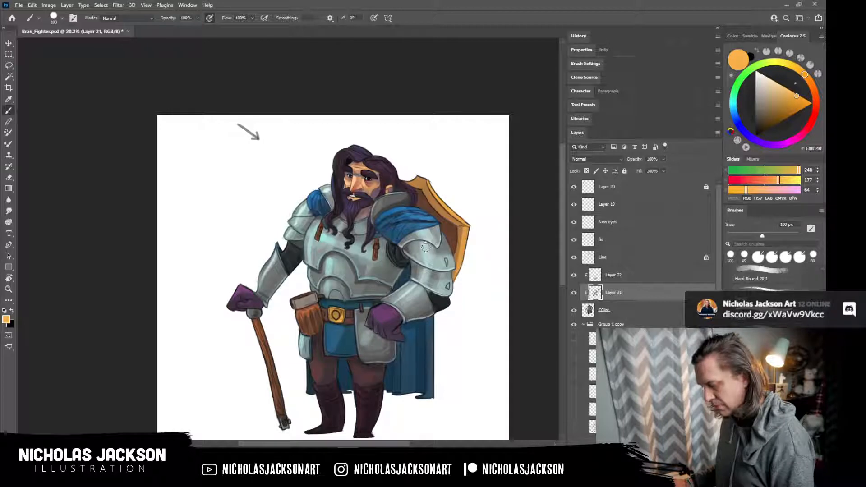
Compare the artwork without the two clipped shading layers, then merge Layer 22 and Layer 21 with the color layer below.
left_click_drag(574, 276, 574, 293)
left_click(575, 274)
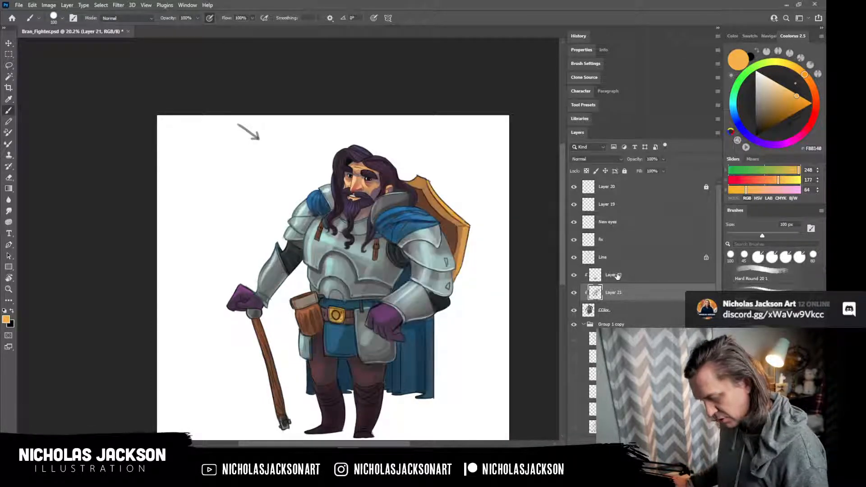
left_click(610, 274)
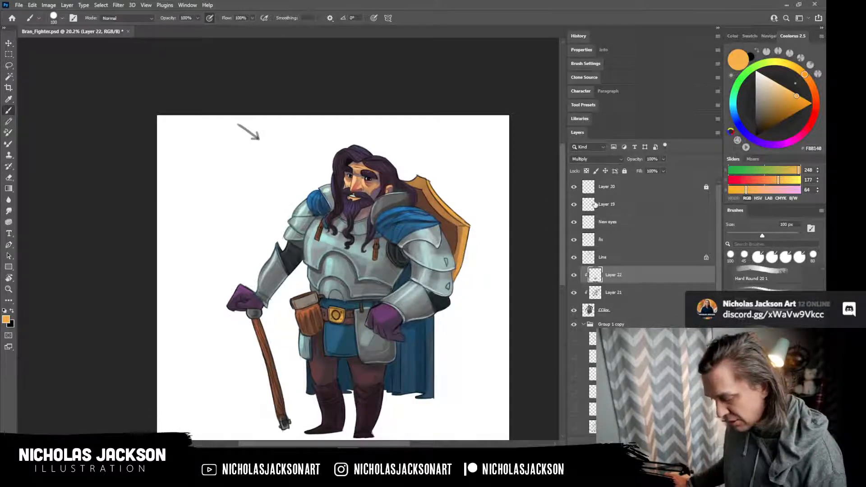
left_click(615, 310, "shift")
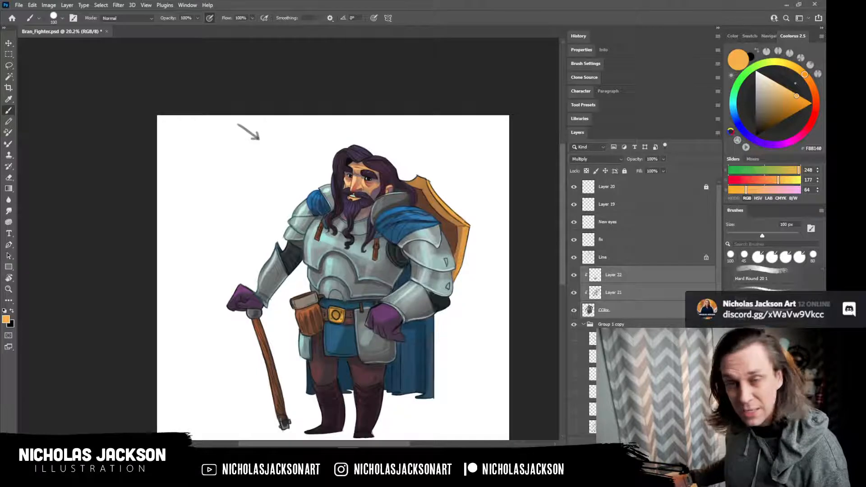
key("ctrl+e")
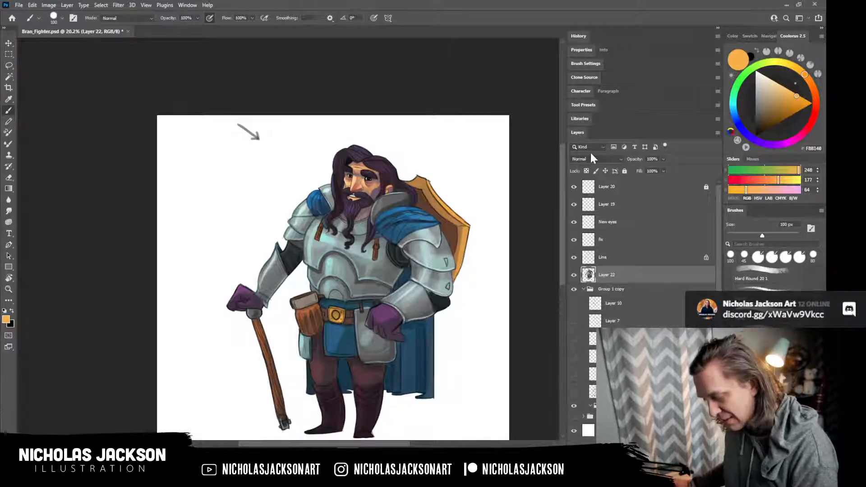
Lock the merged layer's transparent pixels and save the file.
left_click(586, 171)
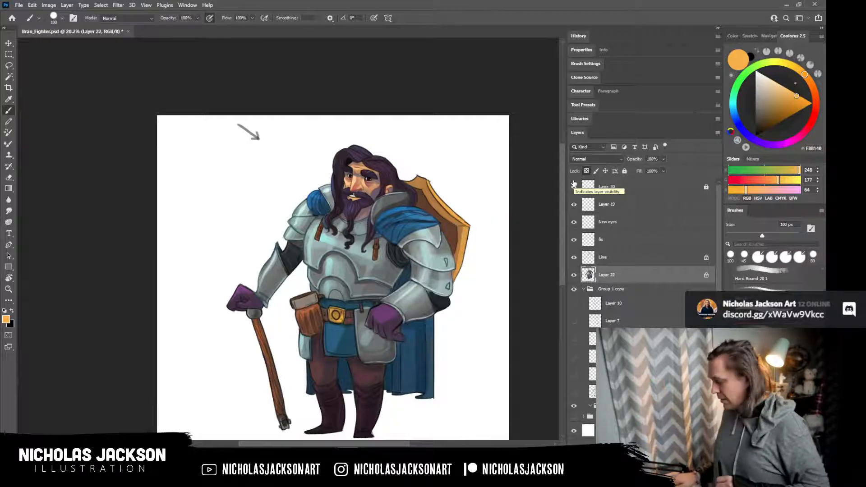
key("ctrl+s")
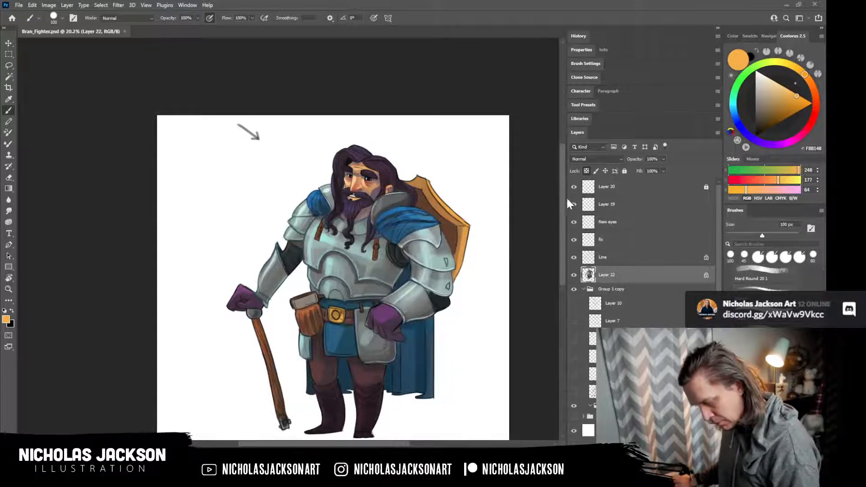
Brighten the upper-arm plate below the shoulder cloth with sampled light gray BFD1CF and a 50 px brush.
key("ctrl+space")
left_click_drag(436, 193, 464, 193)
key("alt")
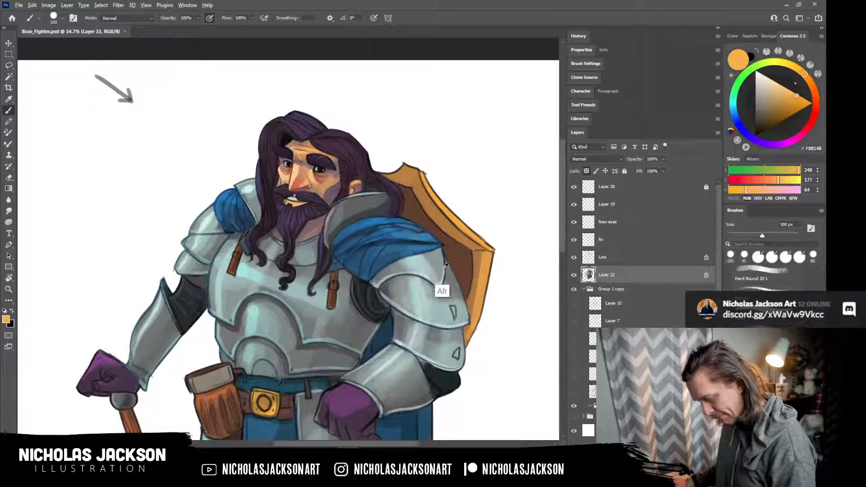
left_click(441, 284, "alt")
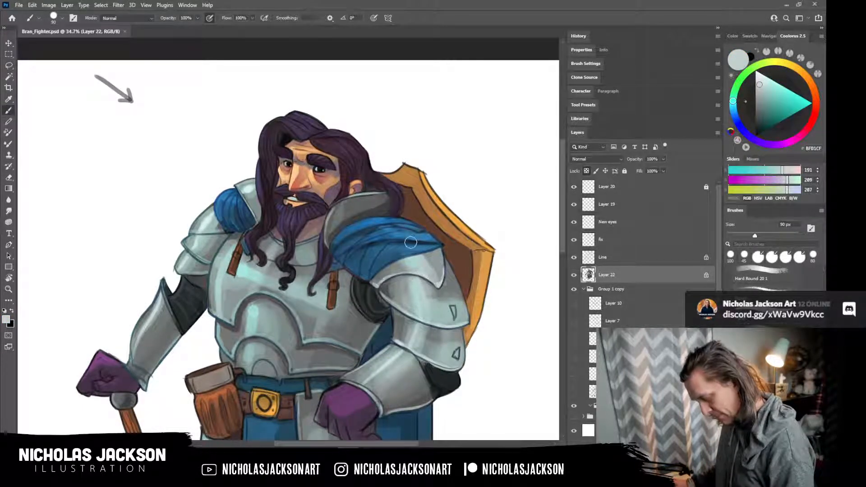
key("bracketleft")
left_click_drag(427, 277, 437, 285)
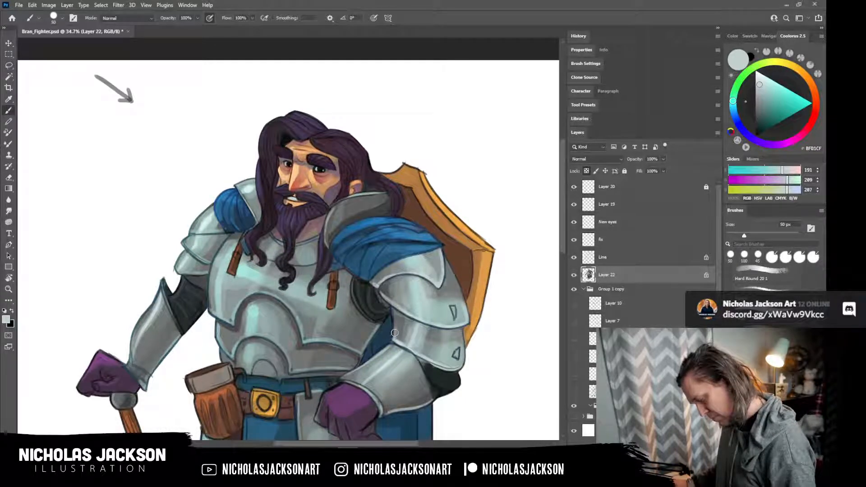
Touch up the shoulder cloth with sampled blue 246388, and sample pale gray C8DCDA from the shield arm's forearm guard.
key("alt")
left_click(387, 249, "alt")
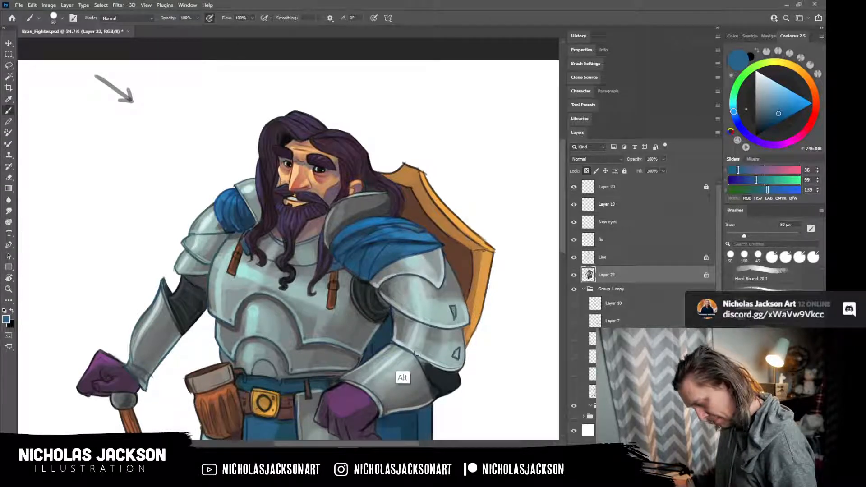
left_click(396, 355, "alt")
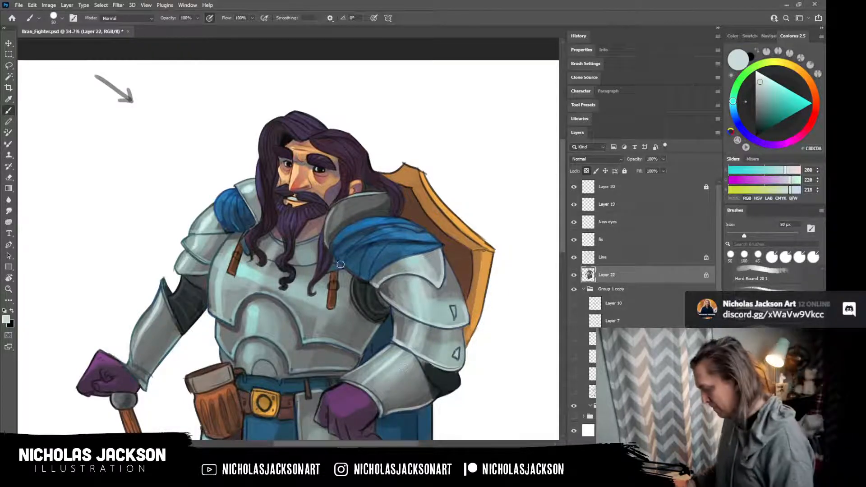
Highlight the weapon arm's forearm guard with pale gray C8DCDA, reducing the brush to 30 px.
key("alt")
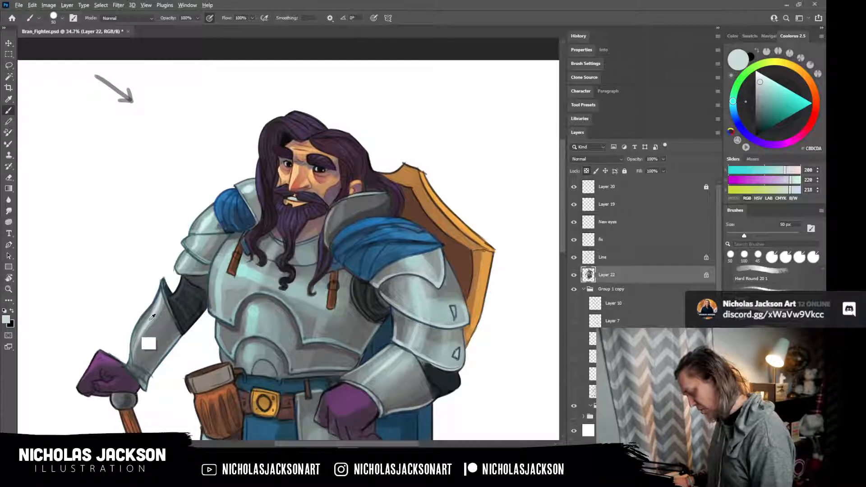
key("bracketleft")
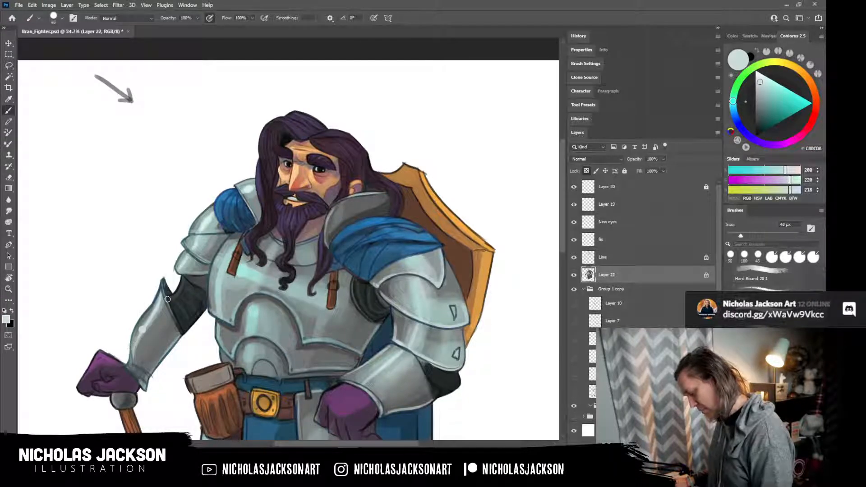
key("bracketleft")
key("ctrl")
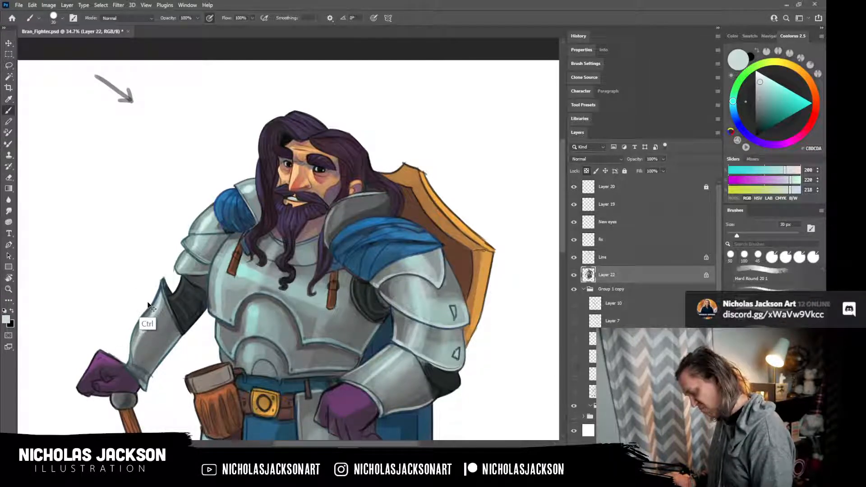
Refine the weapon-hand glove with sampled purple 744A78 and the pommel beneath it with sampled dark gray 252D2F.
left_click(98, 378, "alt")
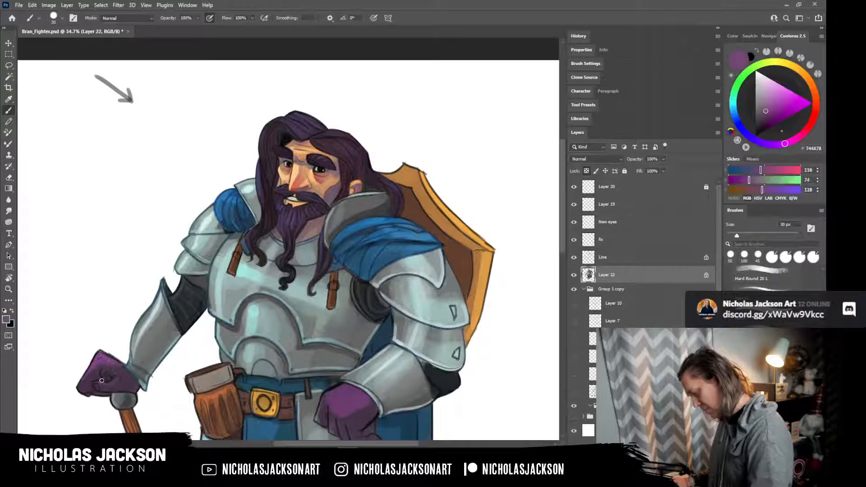
left_click_drag(136, 388, 82, 390)
scroll(289, 239, "down", 3)
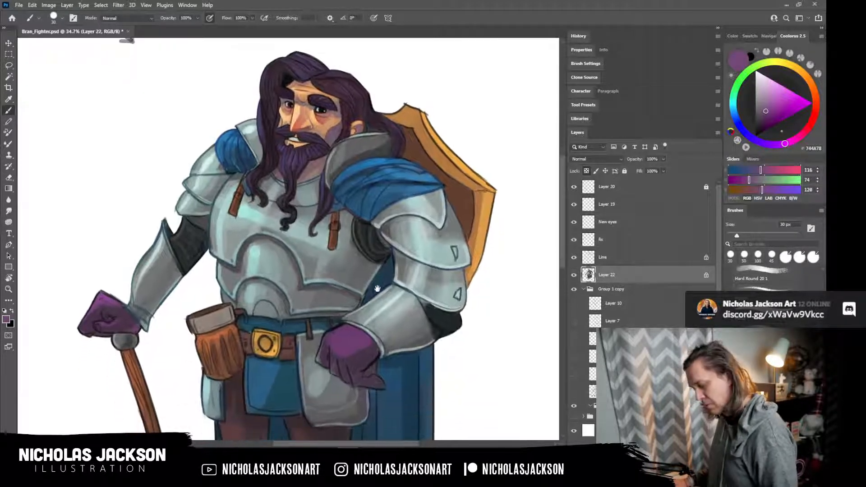
left_click(128, 339, "alt")
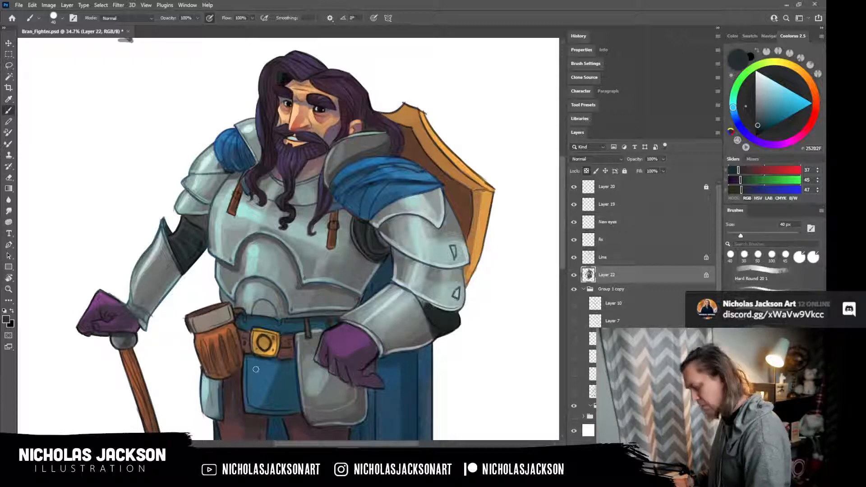
scroll(340, 311, "down", 3)
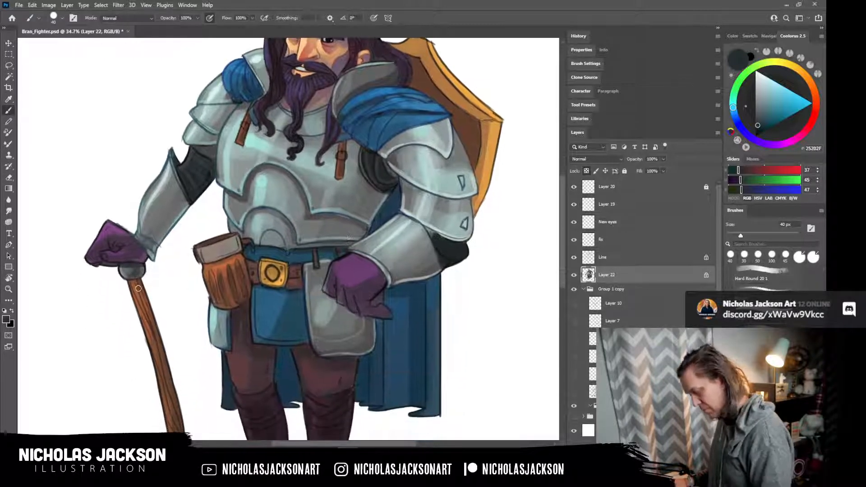
Touch up the weapon's wooden handle with brown 76492F sampled from it and orange-brown A45F39 sampled from the pouch.
left_click(160, 337, "alt")
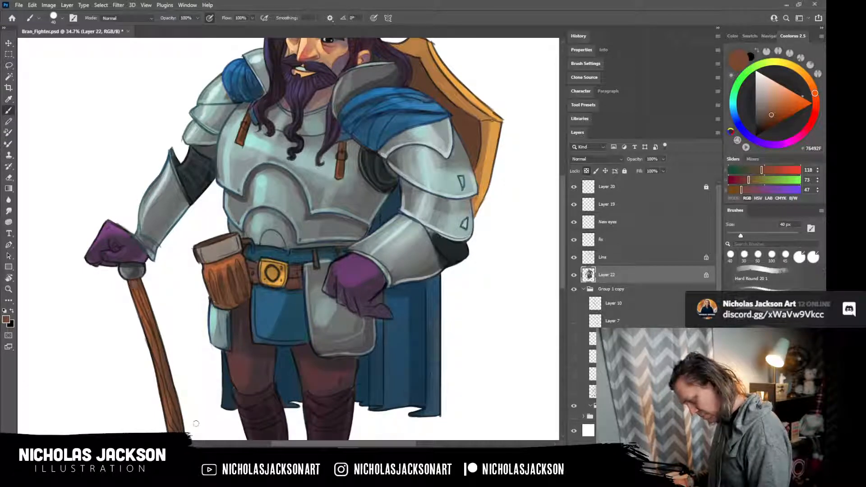
left_click(231, 263, "alt")
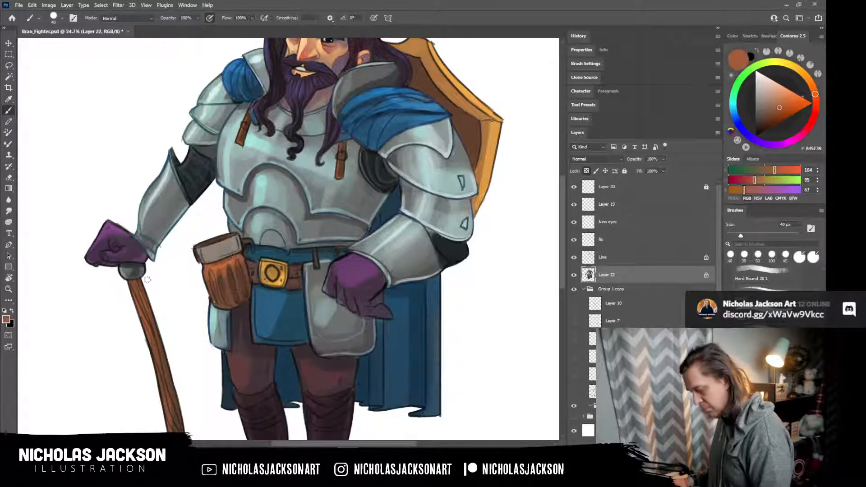
left_click_drag(474, 316, 493, 398)
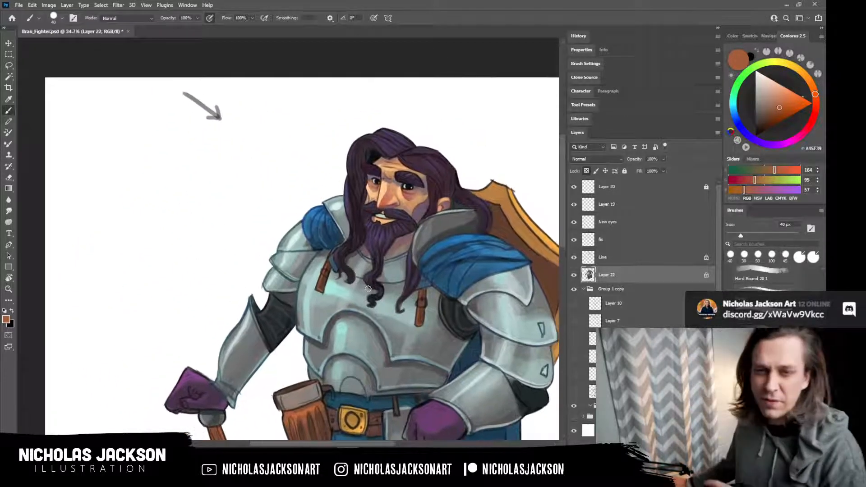
Shade the shield arm's shoulder and upper-arm plates with sampled gray 787D7C and a 100 px brush.
left_click_drag(172, 91, 132, 89)
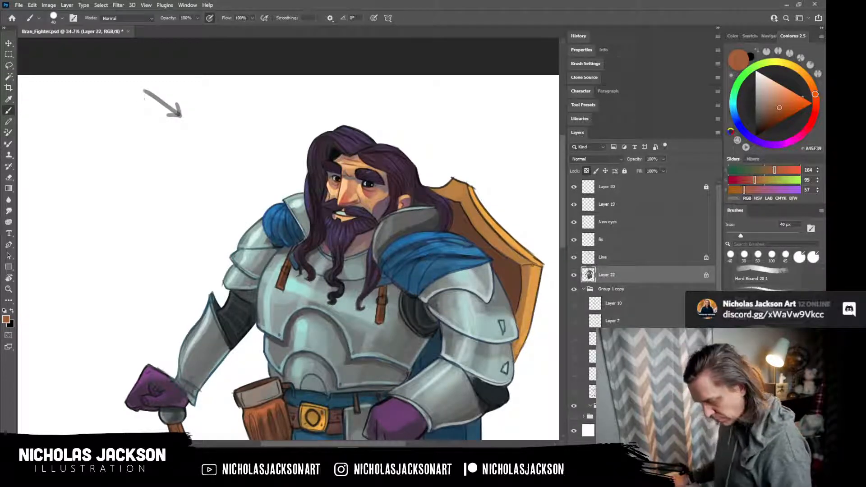
left_click(449, 303, "alt")
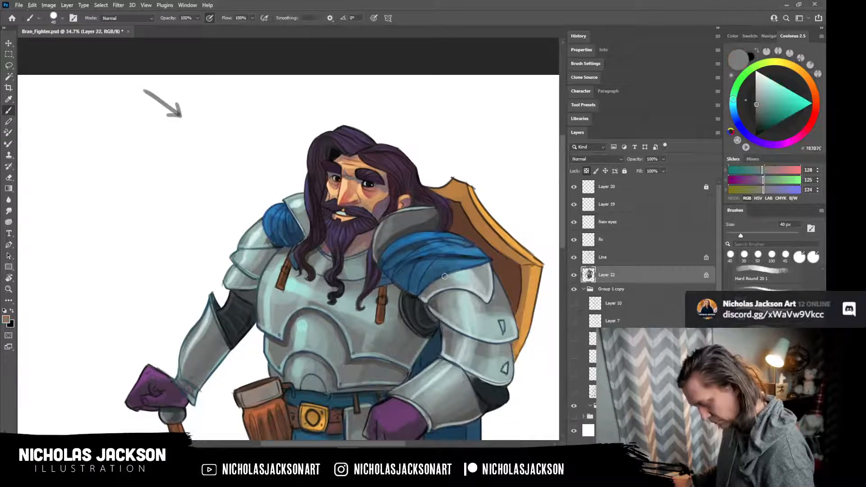
key("bracketright")
key("bracketright")
key("bracketright")
key("bracketright")
key("bracketright")
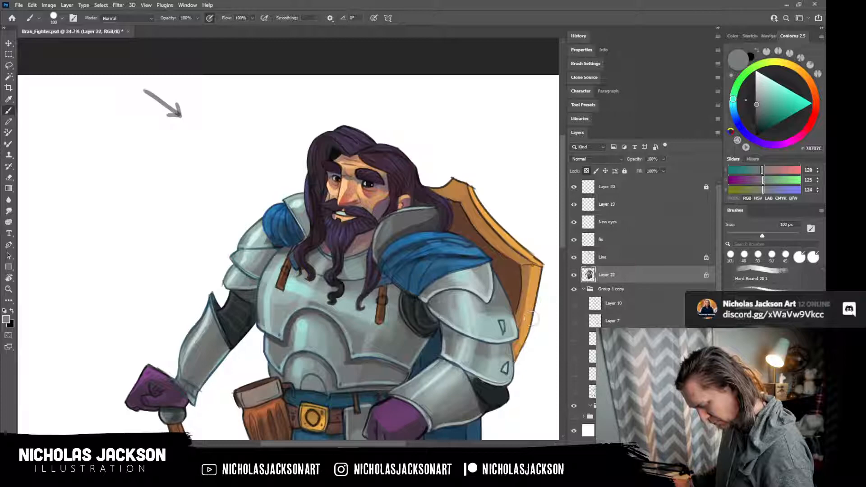
Clean up the dark elbow edge beside the forearm guard with sampled near-black 192222 and a 30 px brush.
key("z")
mouse_move(510, 312)
left_mouse_down()
mouse_move(447, 309)
mouse_move(494, 306)
left_mouse_up()
key("b")
left_click(479, 387, "alt")
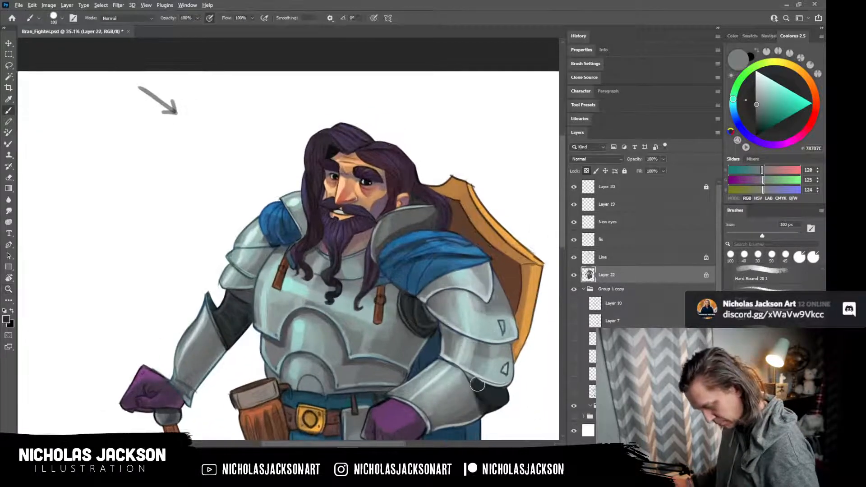
key("bracketleft")
key("bracketleft")
key("bracketleft")
key("bracketleft")
key("bracketleft")
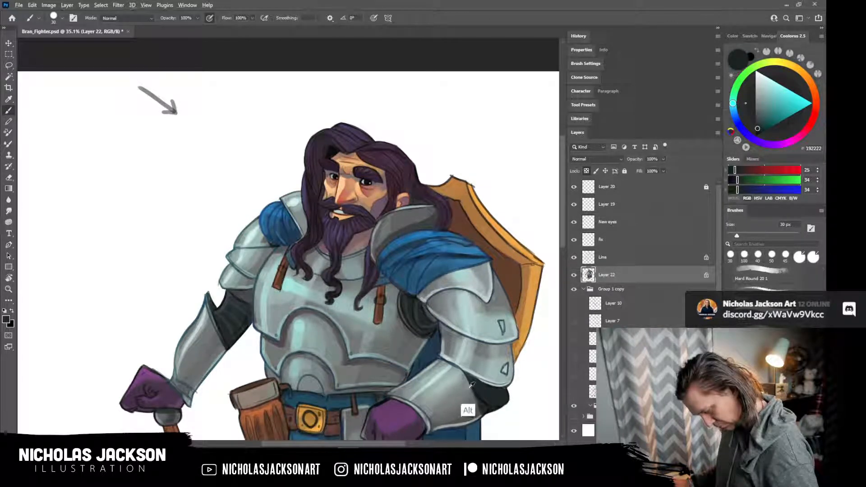
Smooth the shading on the shield arm's forearm guard with sampled gray 7C8482 and a 70 px brush.
left_click(470, 385, "alt")
key("bracketright")
key("bracketright")
key("bracketright")
key("bracketright")
key("bracketright")
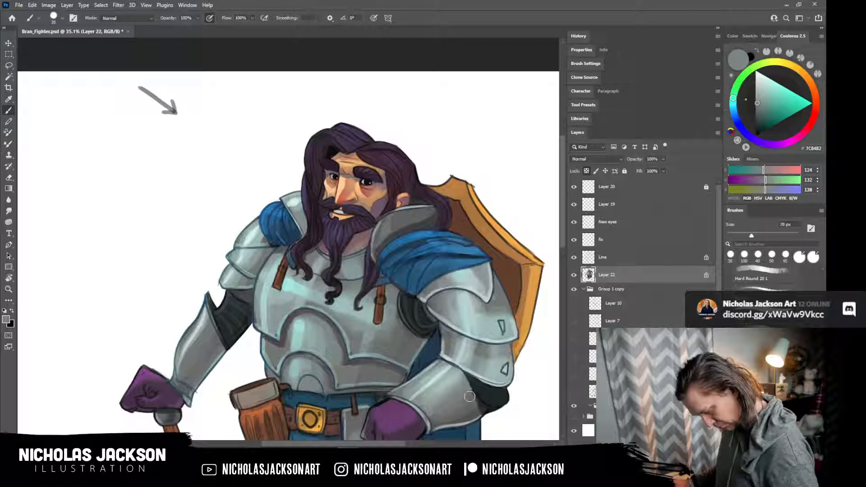
key("bracketright")
key("bracketright")
key("bracketright")
key("bracketright")
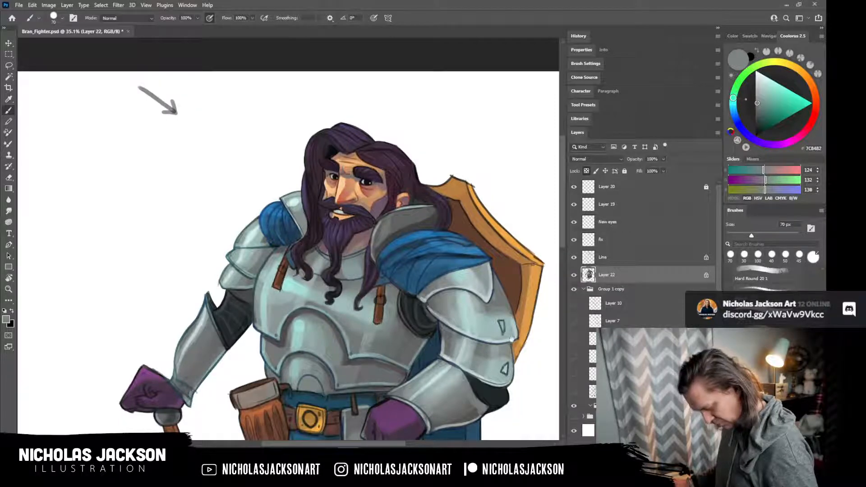
Darken the underside of the shield arm's forearm guard with sampled dark grays 606160 and 545158.
left_click_drag(511, 338, 467, 295)
left_click(427, 379, "alt")
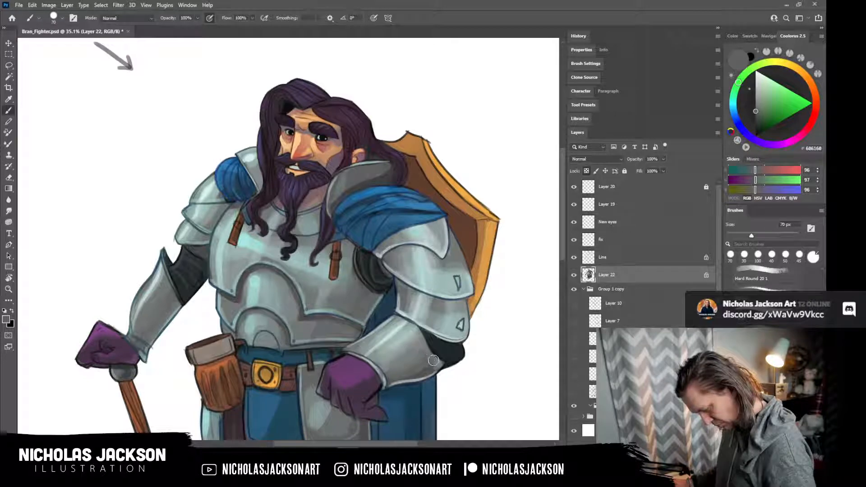
left_click(430, 392, "alt")
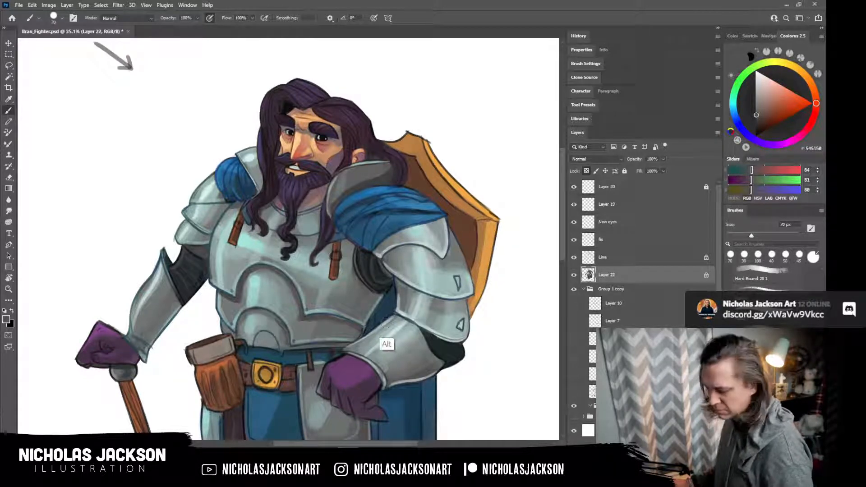
Highlight the shield arm's forearm guard with sampled grays 9EA9A8 and C8DCDA using a 40 px brush.
key("alt")
left_click(415, 376, "alt")
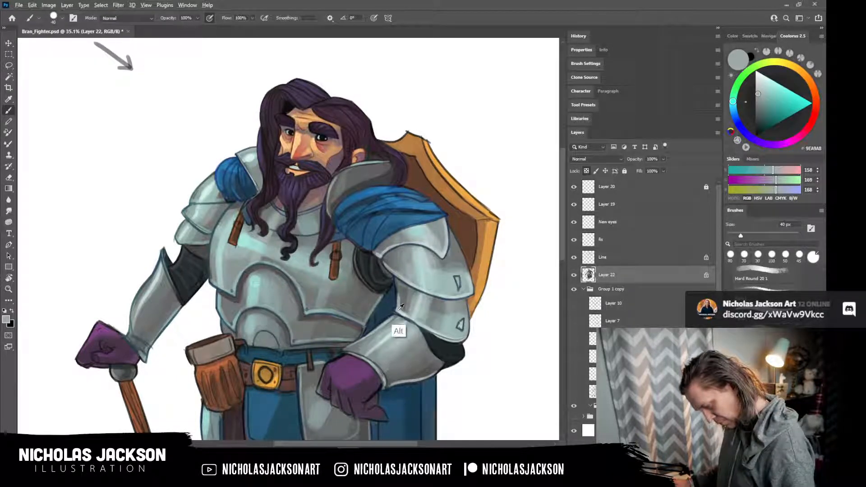
left_click(411, 327, "alt")
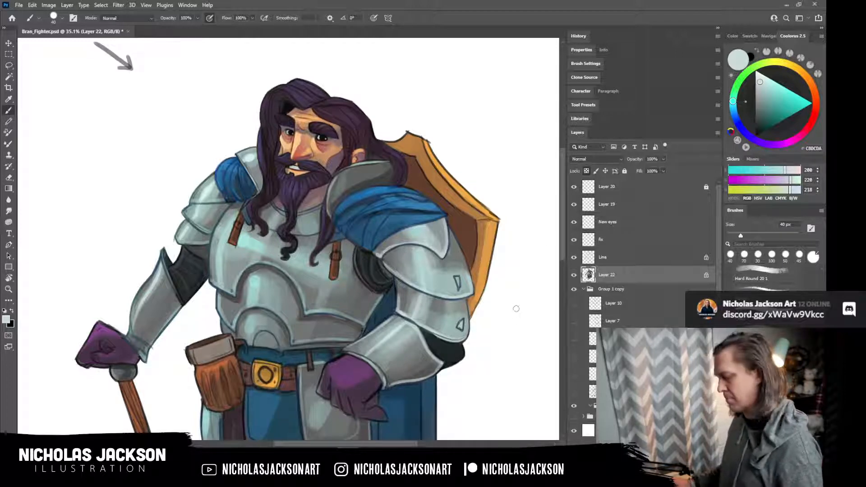
Lighten the dark elbow joint behind the shield arm's forearm guard with sampled gray 53605F and a 70 px brush.
key("bracketright")
key("bracketright")
key("bracketright")
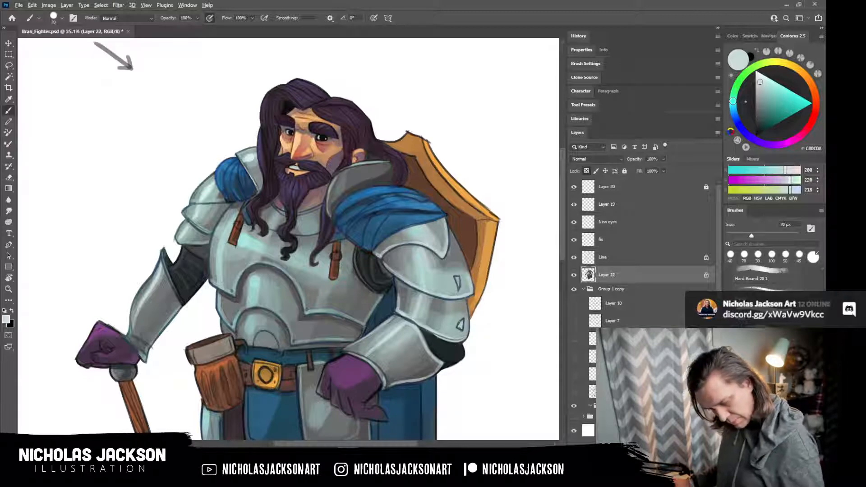
key("alt")
left_click(450, 354, "alt")
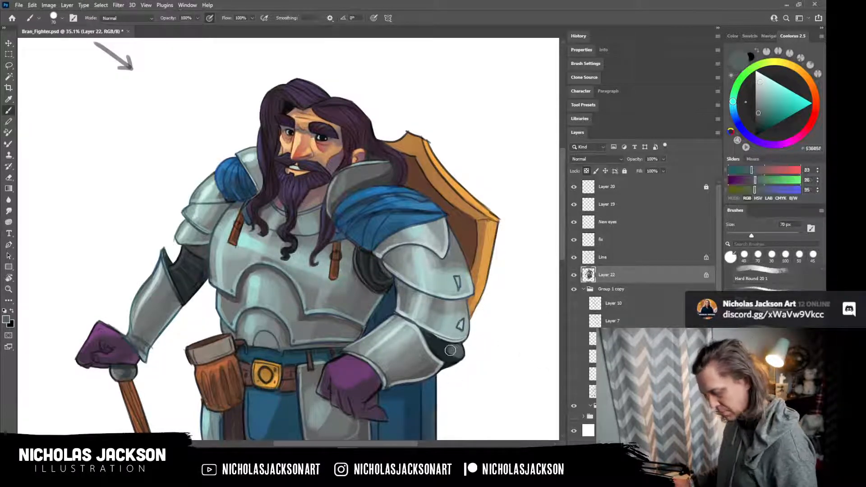
left_click_drag(443, 346, 459, 359)
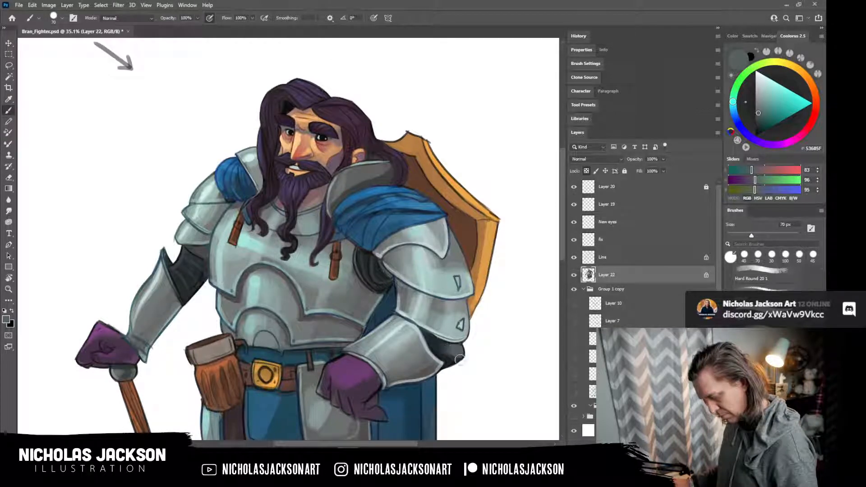
mouse_move(432, 456)
left_click(430, 437)
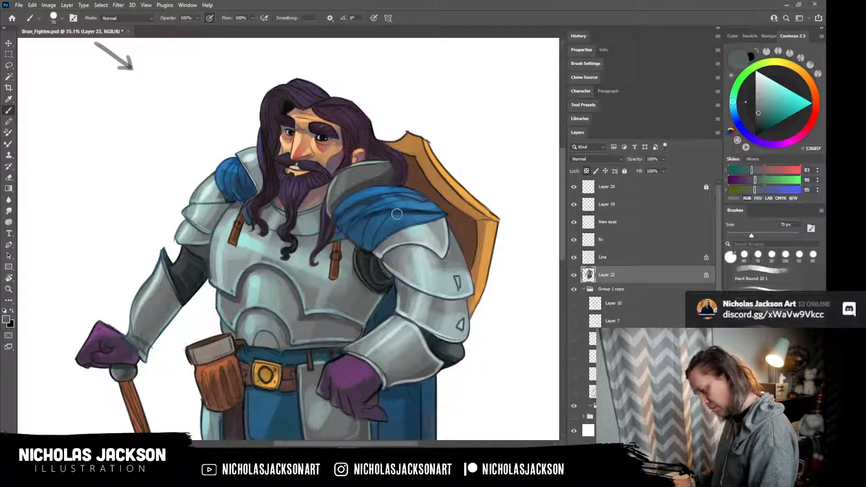
Shade and highlight the blue tabard below the belt with sampled blue 235D83 and lighter blue 4789BC.
key("z")
mouse_move(496, 219)
left_mouse_down()
mouse_move(451, 224)
mouse_move(473, 226)
left_mouse_up()
key("b")
left_click(322, 362, "alt")
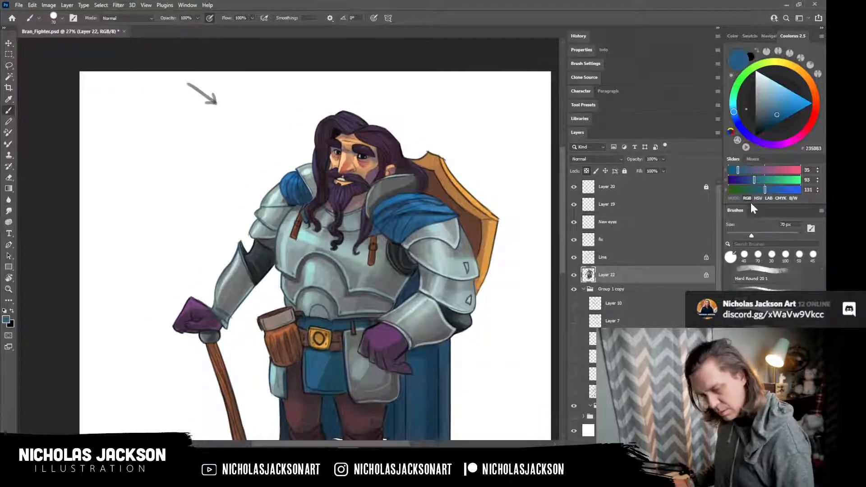
key("bracketright")
key("bracketright")
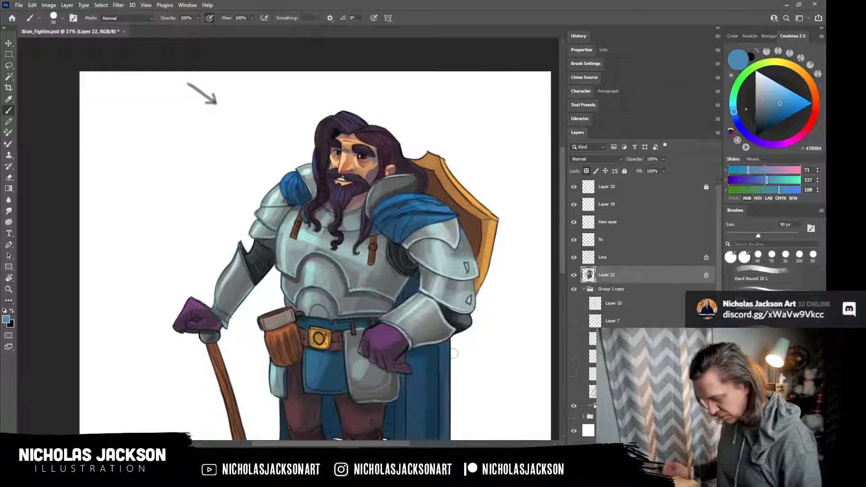
key("bracketleft")
key("bracketleft")
key("alt")
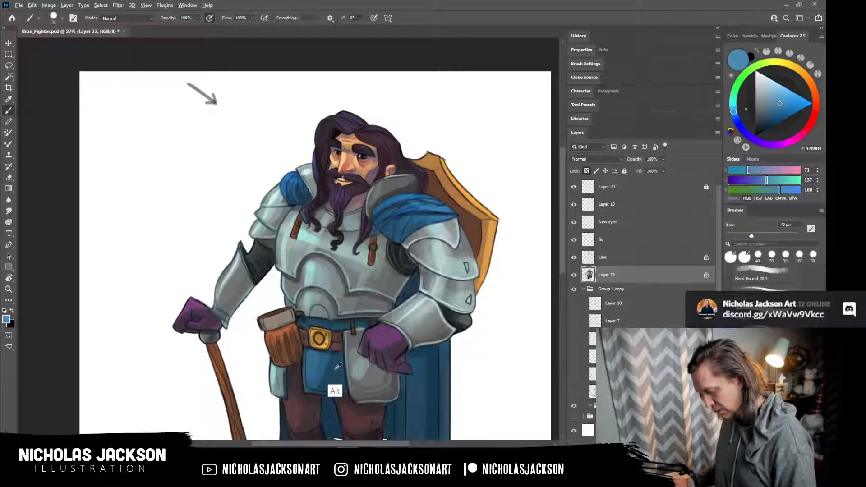
Reshape the shield hand's extended finger against the cape with sampled dark blue 164559 and dark purple 422C44 at 50 px.
left_click(338, 365, "alt")
key("z")
left_click_drag(404, 315, 422, 318)
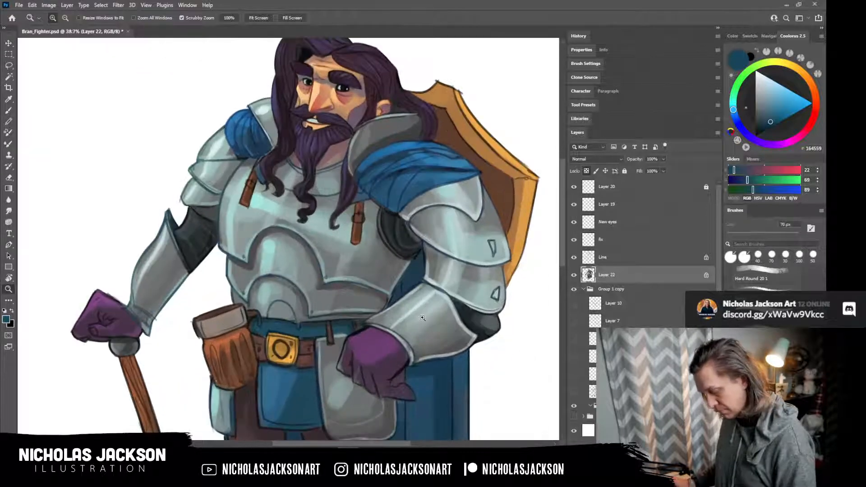
key("b")
key("bracketleft")
key("bracketleft")
mouse_move(397, 380)
left_mouse_down()
mouse_move(401, 374)
mouse_move(410, 388)
left_mouse_up()
key("ctrl+z")
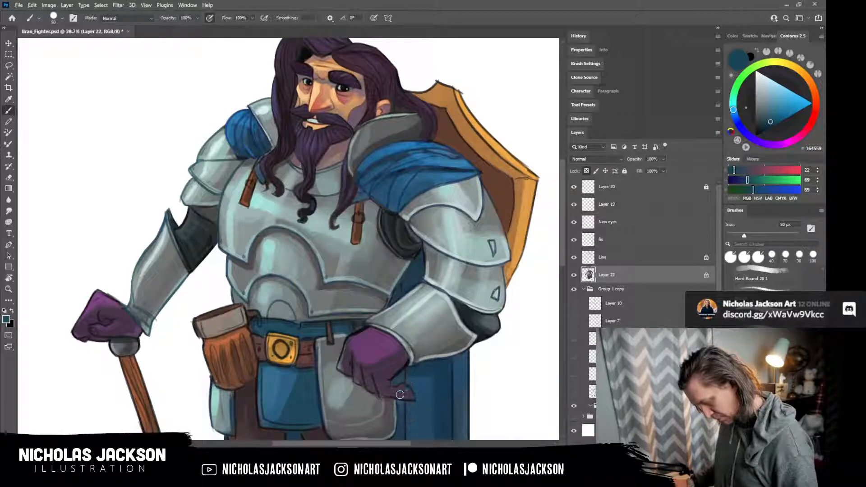
left_click(392, 379, "alt")
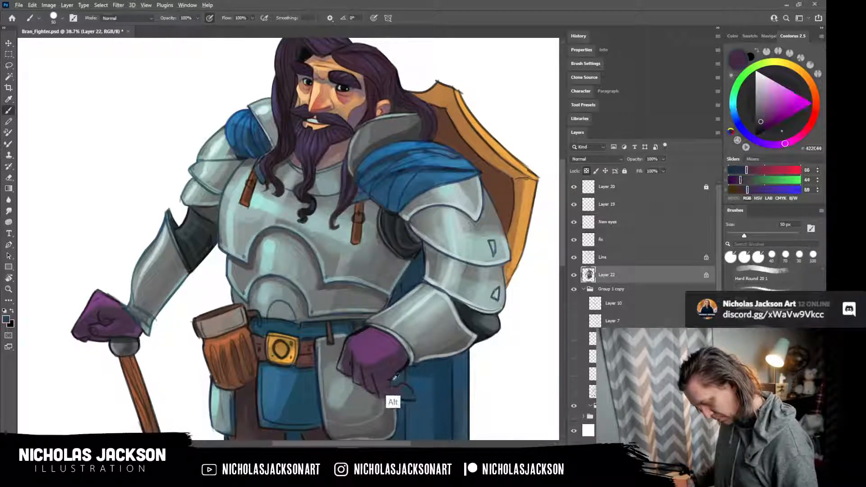
left_click_drag(397, 392, 405, 389)
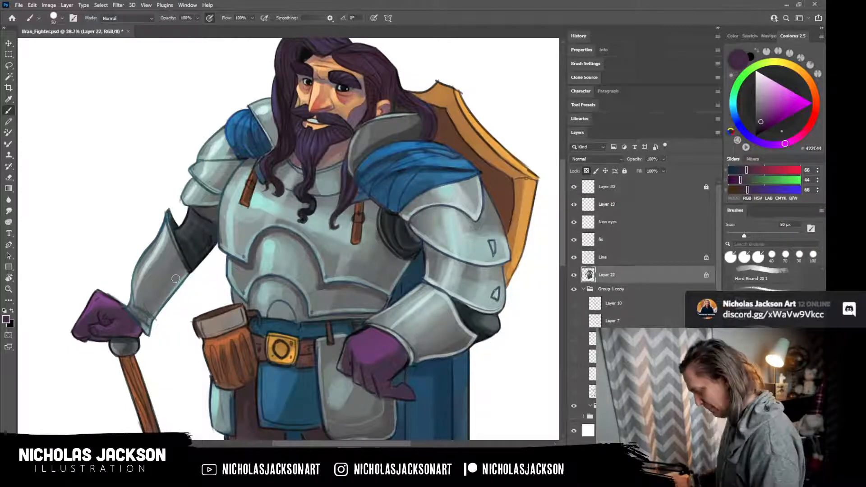
Touch up the outer edge of the weapon hand's glove with sampled purple 6E4473.
left_click_drag(366, 331, 377, 335)
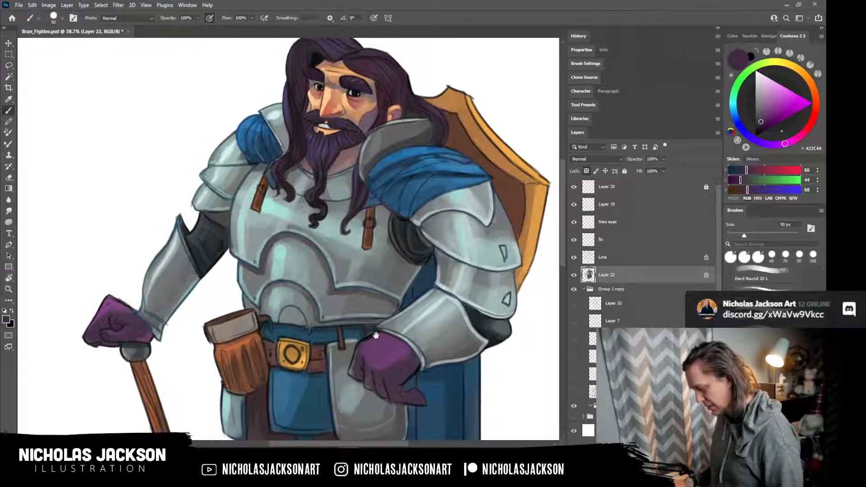
left_click(102, 308, "alt")
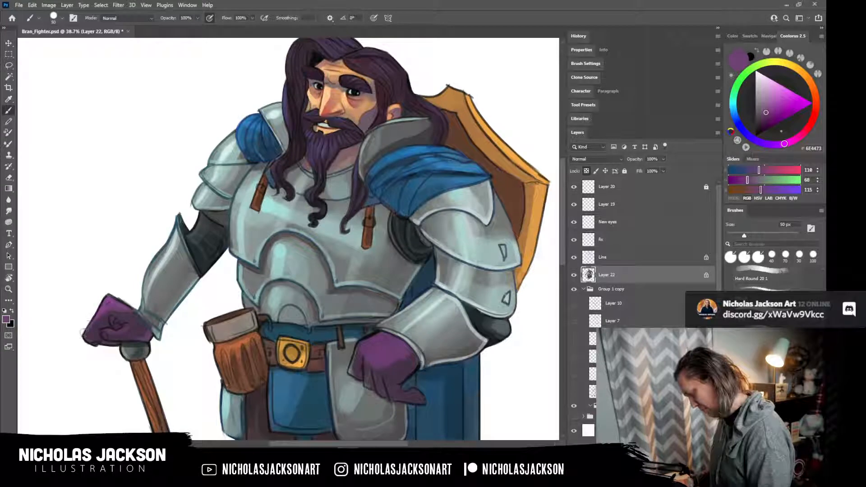
left_click_drag(467, 186, 399, 276)
left_click_drag(360, 209, 367, 230)
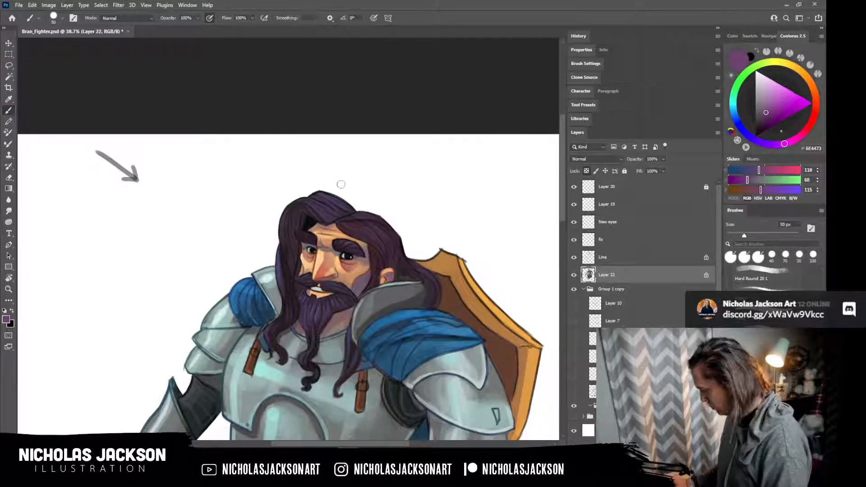
Darken the cape between the torso and shield arm with dark blue 0C2B3F at 50 px, and sample cape blue 154A6F.
key("z")
mouse_move(354, 188)
left_mouse_down()
mouse_move(366, 180)
mouse_move(339, 193)
left_mouse_up()
key("b")
mouse_move(432, 350)
left_mouse_down()
mouse_move(427, 251)
mouse_move(423, 258)
left_mouse_up()
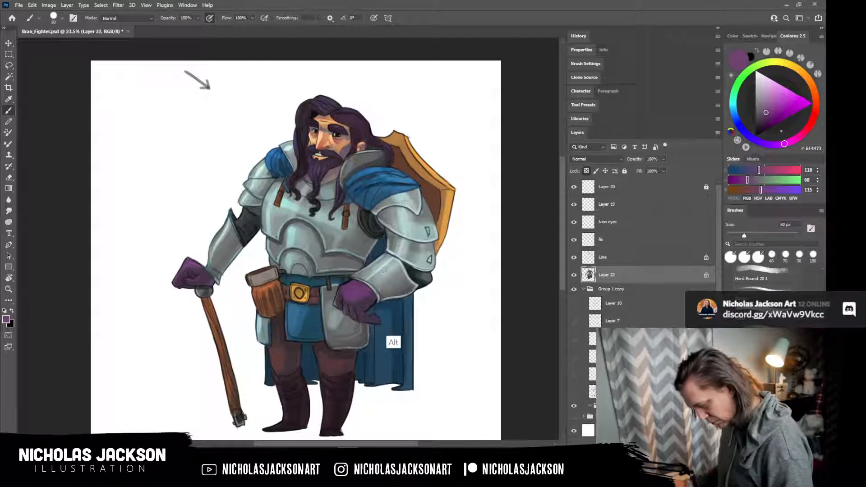
left_click(394, 316, "alt")
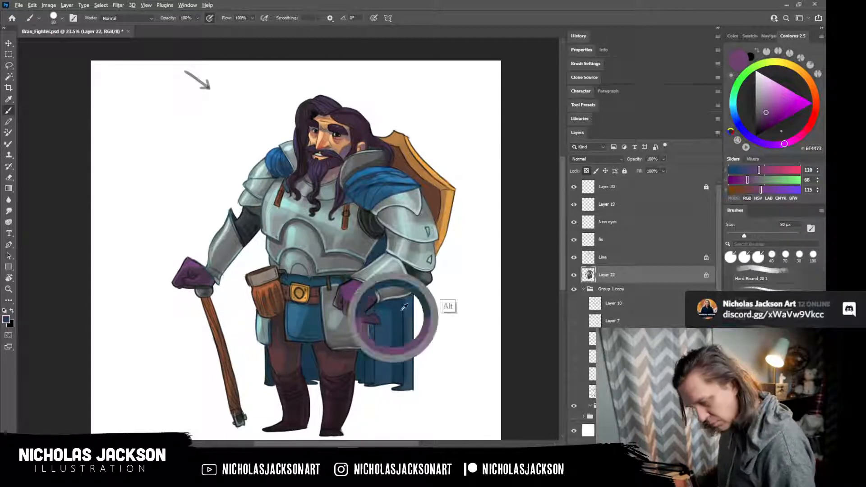
left_click(767, 127)
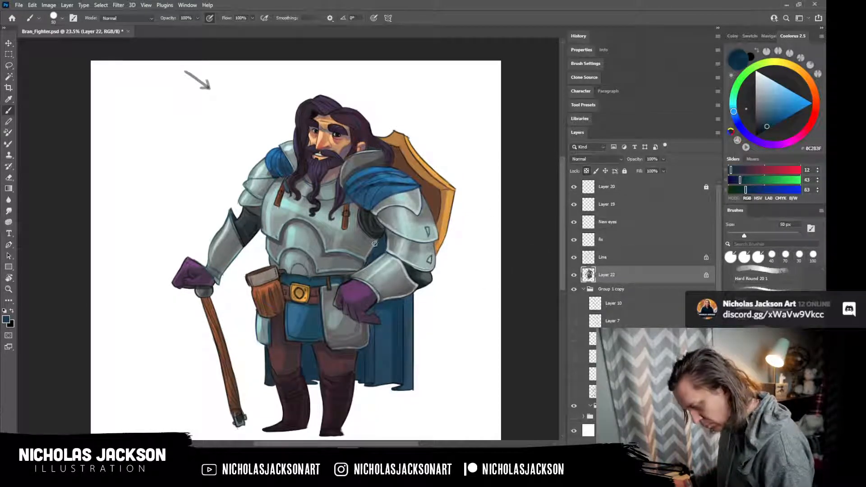
left_click(384, 231, "alt")
left_click_drag(385, 232, 381, 243)
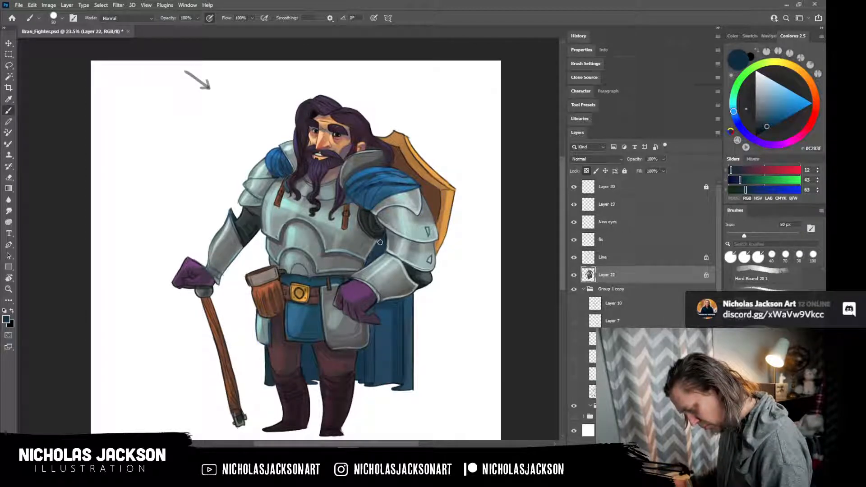
left_click_drag(378, 252, 391, 235)
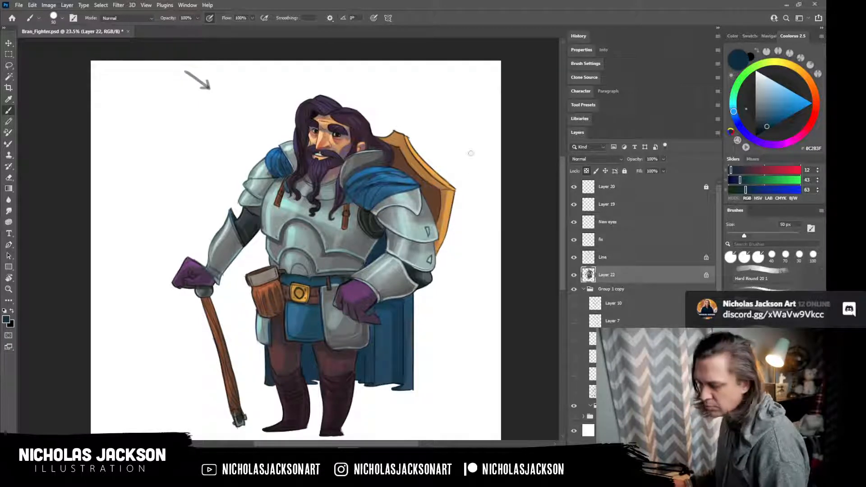
key("alt")
left_click(420, 276, "alt")
left_click(386, 309, "alt")
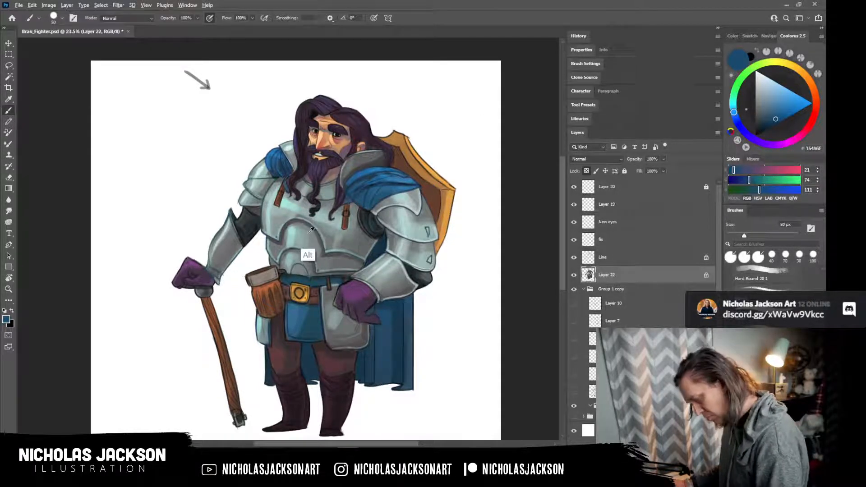
Smooth the breastplate with sampled gray 7E8A88 and brighten its upper chest with sampled A3E7DF using a 100 px brush.
left_click(303, 260, "alt")
key("bracketright")
key("bracketright")
key("bracketright")
key("bracketright")
key("bracketright")
key("bracketright")
key("bracketright")
key("bracketleft")
key("bracketleft")
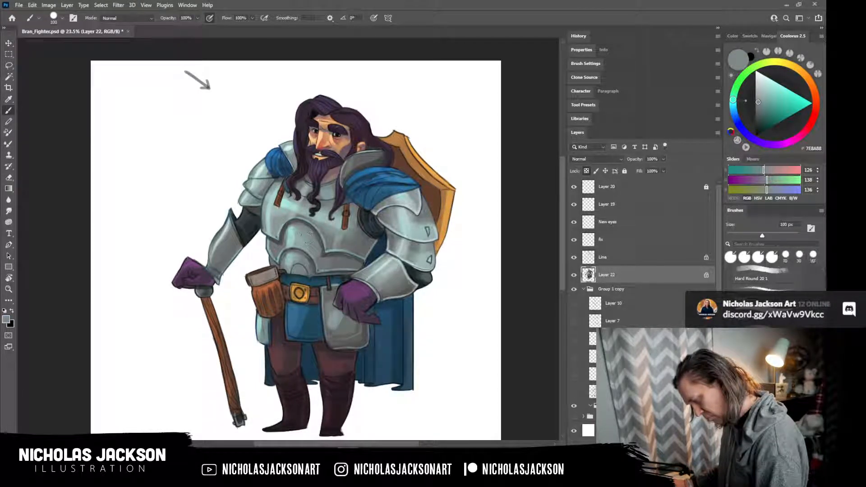
mouse_move(305, 478)
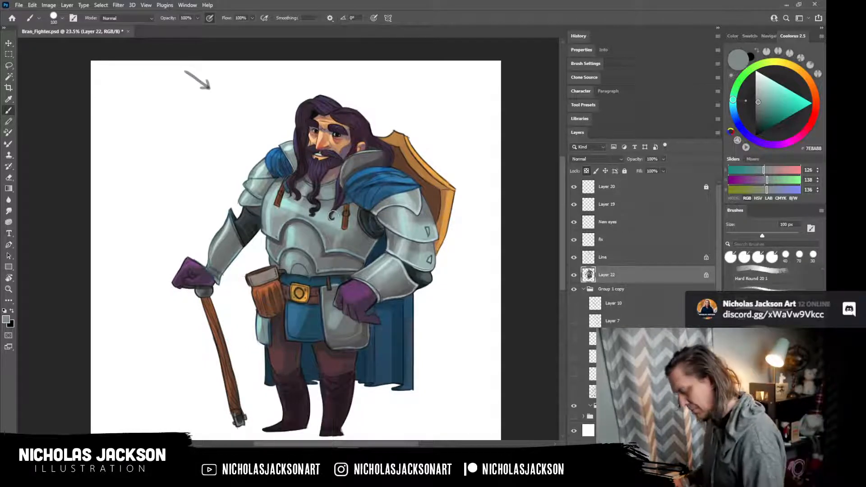
left_click(296, 197, "alt")
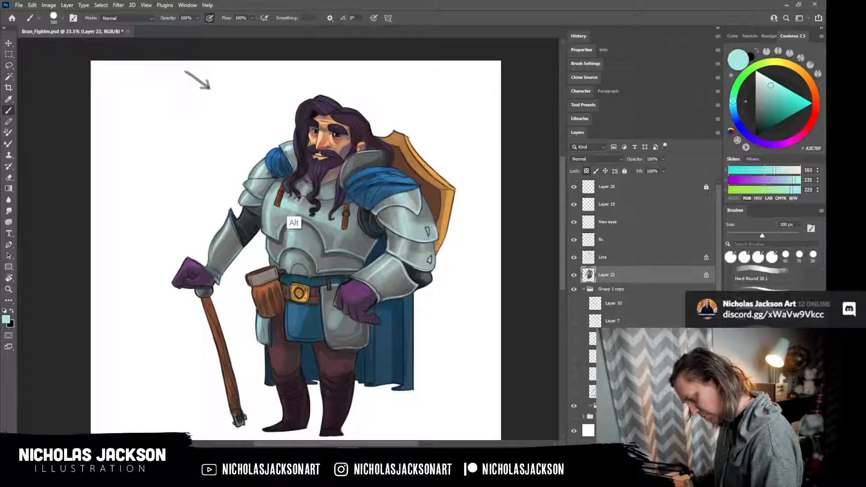
left_click_drag(291, 206, 296, 206)
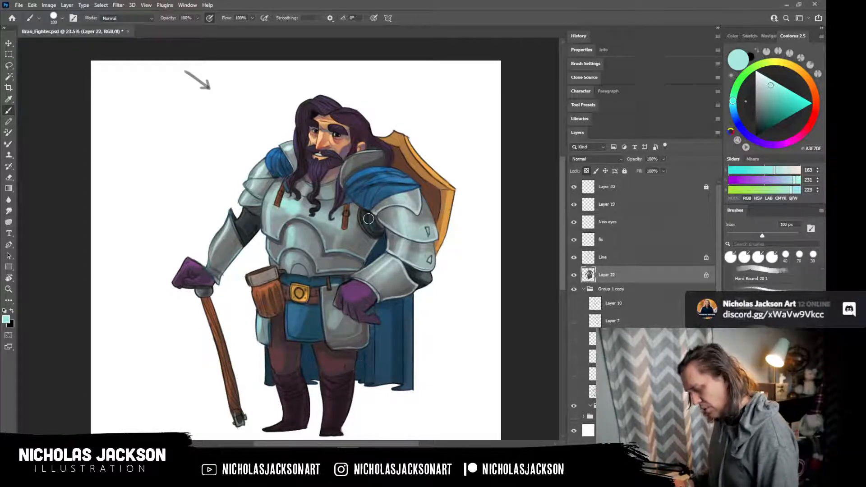
Highlight the hip armor plate beneath the shield hand with light gray AABDBA sampled from the forearm guard.
key("alt")
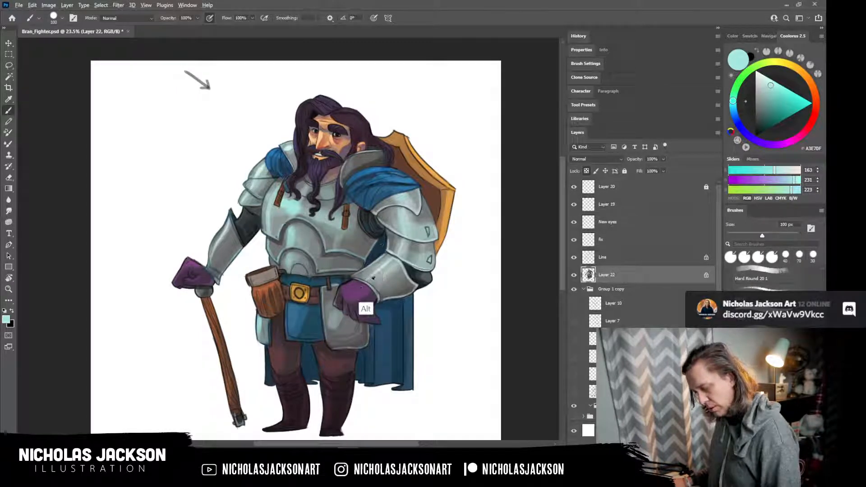
left_click(382, 277, "alt")
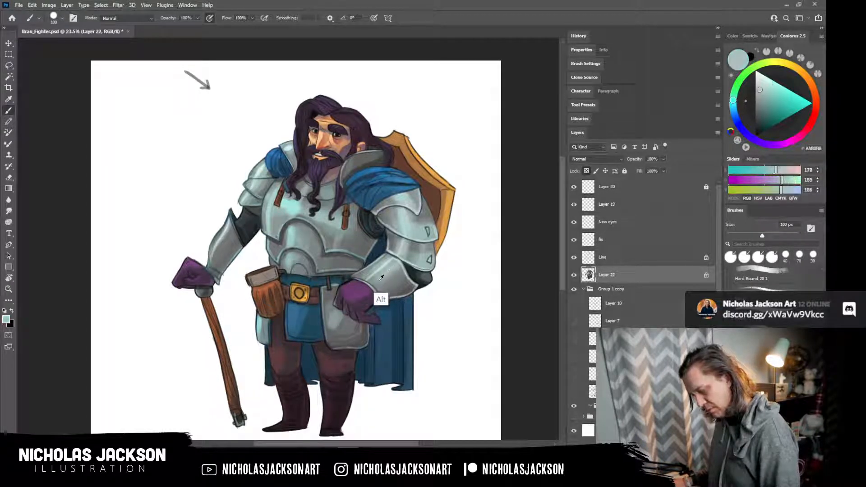
mouse_move(326, 295)
left_mouse_down()
mouse_move(328, 323)
mouse_move(341, 318)
mouse_move(333, 335)
mouse_move(347, 322)
left_mouse_up()
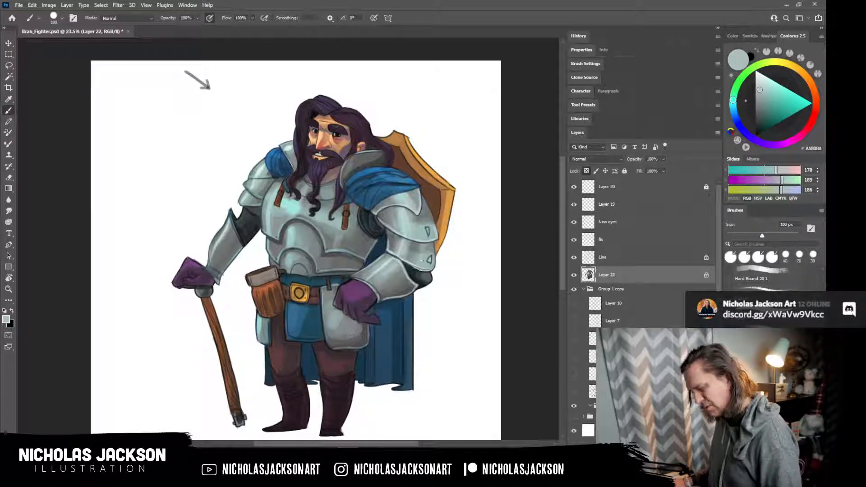
key("z")
left_click_drag(380, 264, 396, 264)
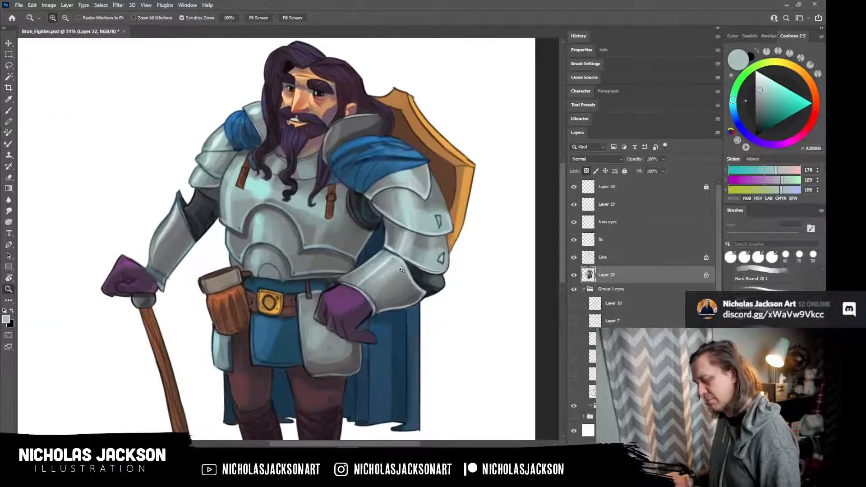
key("b")
mouse_move(311, 358)
left_mouse_down()
mouse_move(316, 371)
mouse_move(341, 372)
mouse_move(357, 356)
mouse_move(347, 366)
left_mouse_up()
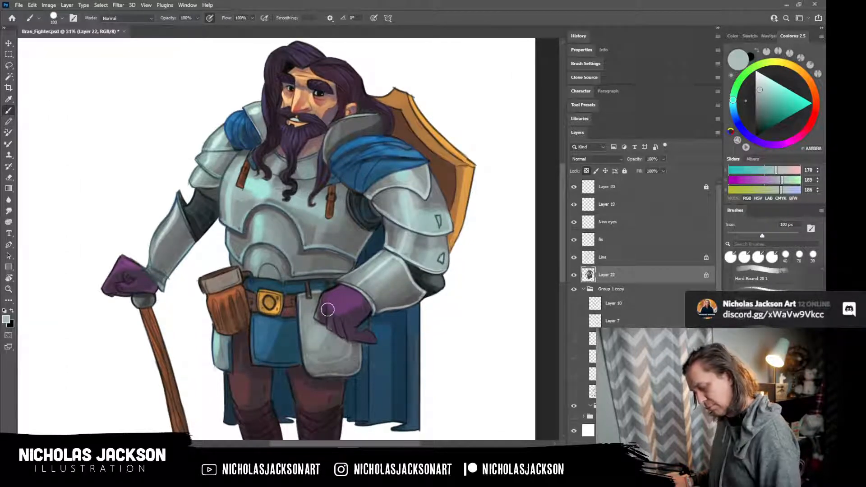
Clean up the knuckle edge of the shield hand's glove with sampled purple 6A3F6F and a 45 px brush.
key("z")
left_click_drag(361, 284, 363, 287)
key("b")
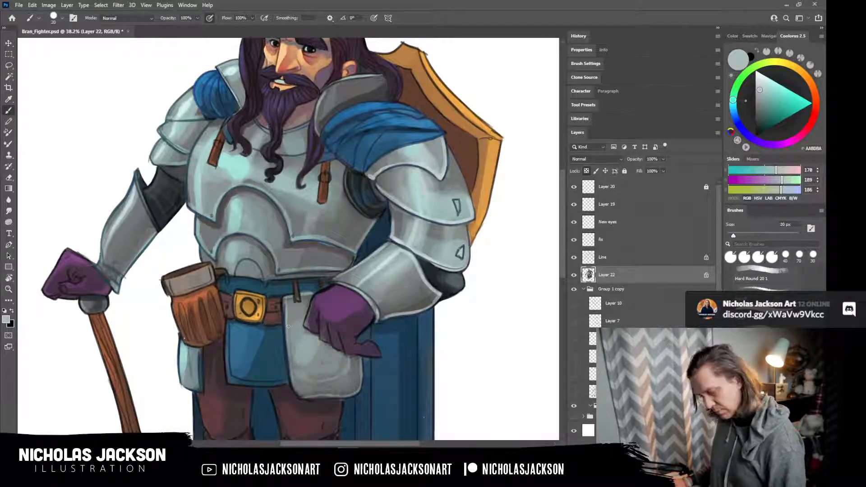
key("bracketright")
key("bracketright")
key("bracketright")
key("bracketright")
key("bracketright")
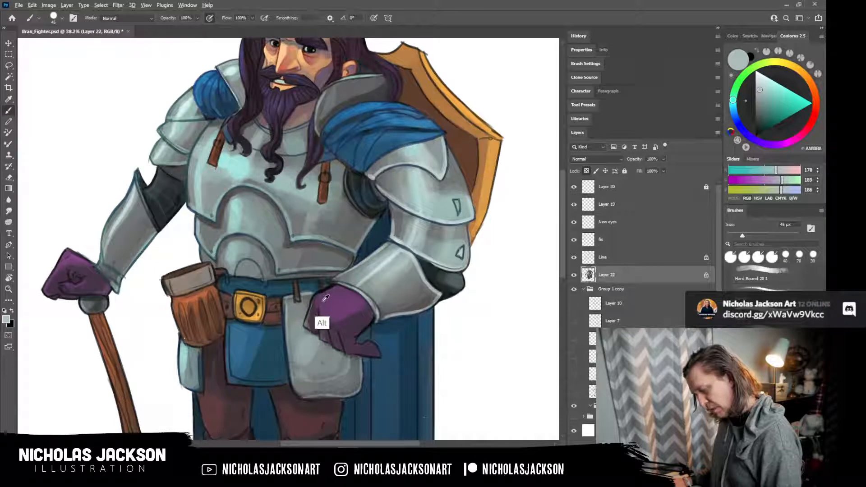
left_click(325, 299, "alt")
mouse_move(313, 304)
left_mouse_down()
mouse_move(309, 331)
mouse_move(320, 314)
mouse_move(321, 336)
mouse_move(322, 326)
left_mouse_up()
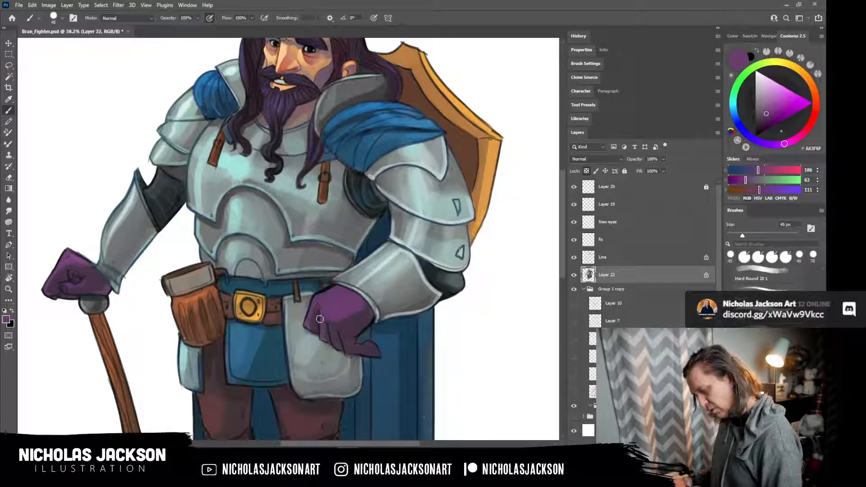
Refine the fingers of the shield hand's glove with sampled purple 6C3B71, and sample dark purple 422C44 for its shadows.
left_click(314, 318, "alt")
left_click(315, 317, "alt")
mouse_move(315, 313)
left_mouse_down()
mouse_move(310, 327)
mouse_move(336, 338)
left_mouse_up()
left_click(335, 306, "alt")
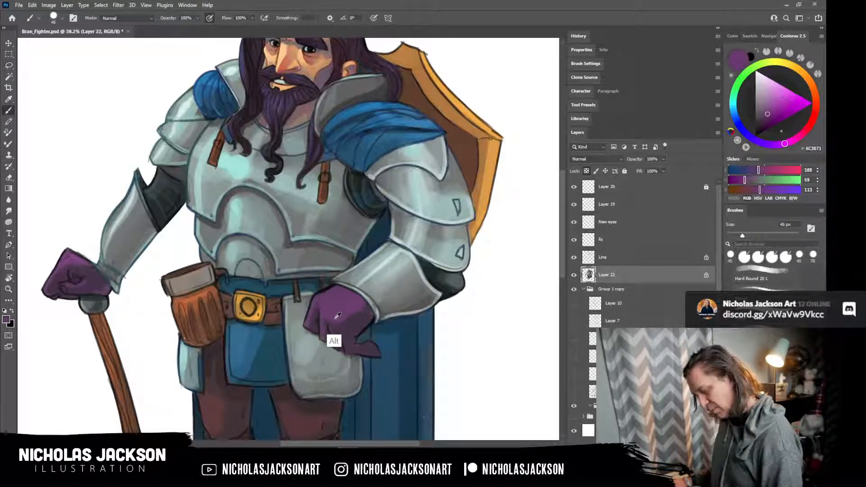
mouse_move(332, 326)
left_mouse_down()
mouse_move(351, 289)
mouse_move(346, 350)
left_mouse_up()
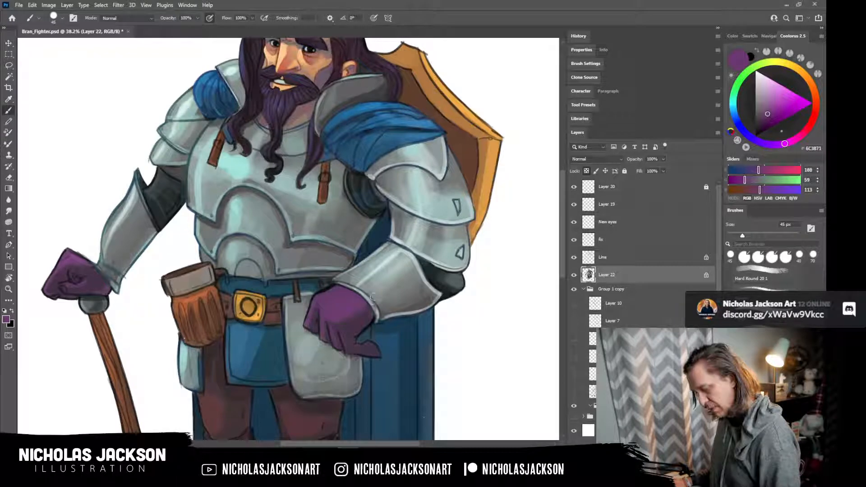
left_click(366, 336, "alt")
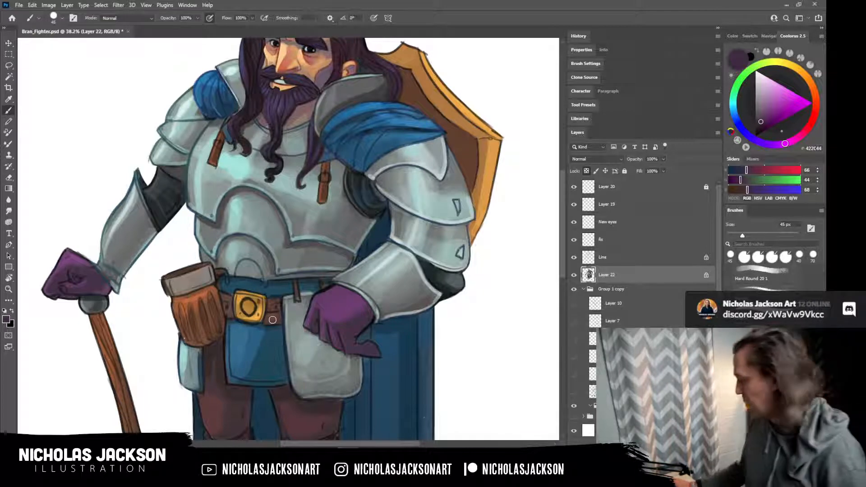
Set up a 100 px brush in dark reddish brown 471904 on the Line layer, and save the document.
key("z")
mouse_move(476, 161)
left_mouse_down()
mouse_move(443, 160)
mouse_move(450, 157)
left_mouse_up()
key("b")
mouse_move(407, 114)
left_mouse_down()
mouse_move(415, 159)
mouse_move(406, 152)
left_mouse_up()
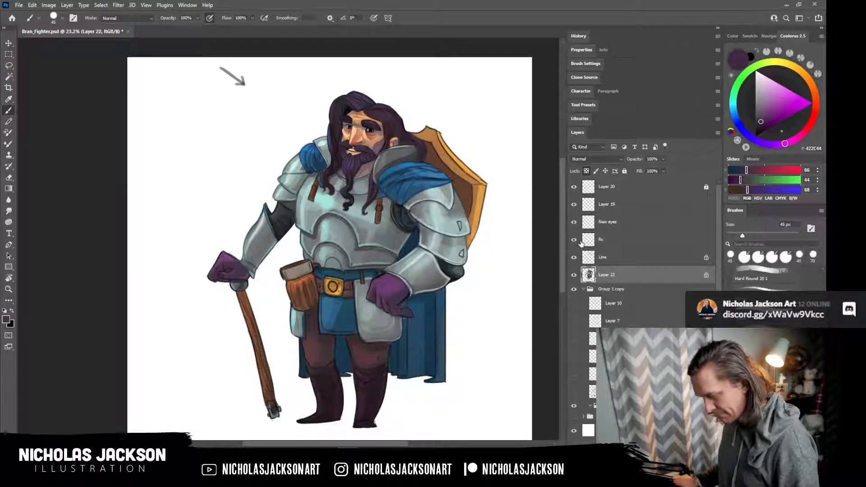
left_click(591, 259)
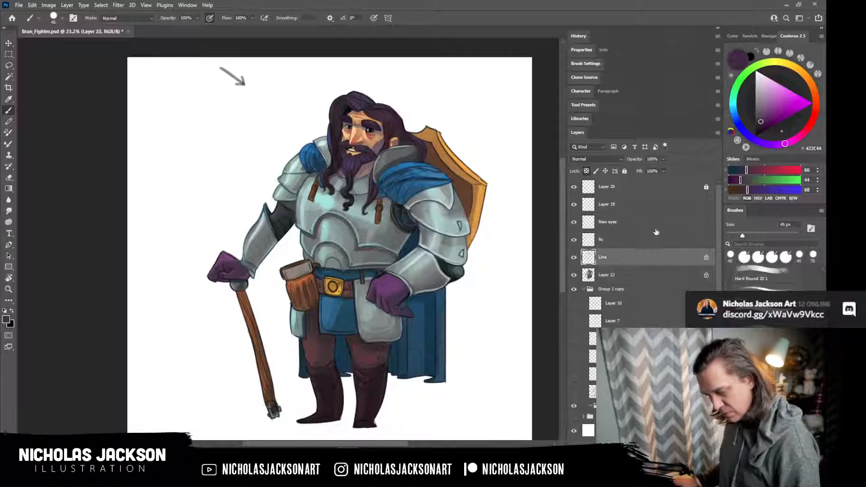
left_click(815, 97)
left_click_drag(783, 119, 771, 127)
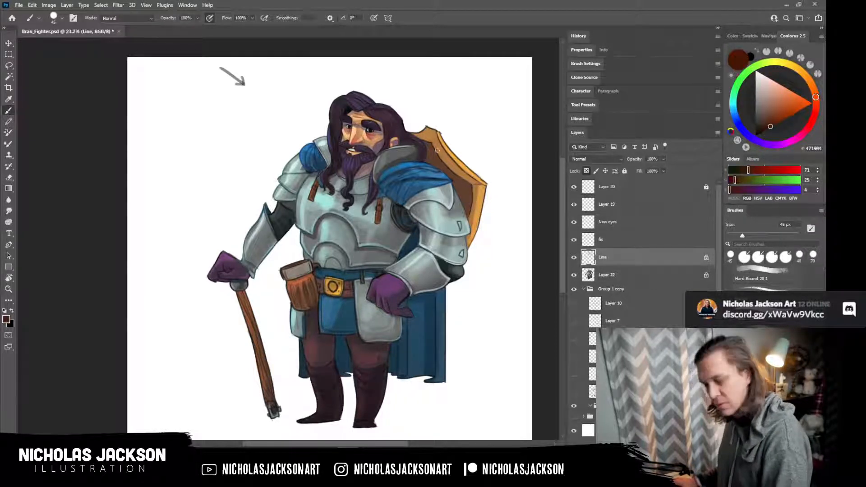
key("bracketright")
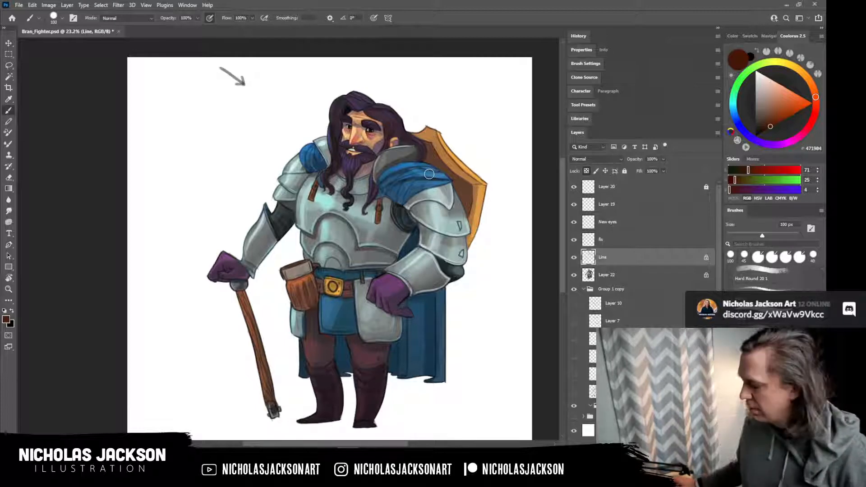
key("ctrl+s")
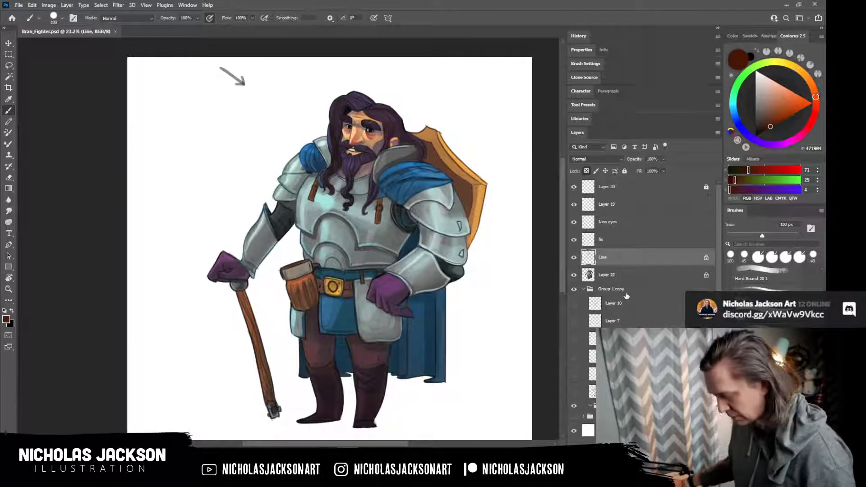
Add a new layer directly above Layer 22 and clip it to that layer.
left_click(664, 274)
key("ctrl+shift+alt+n")
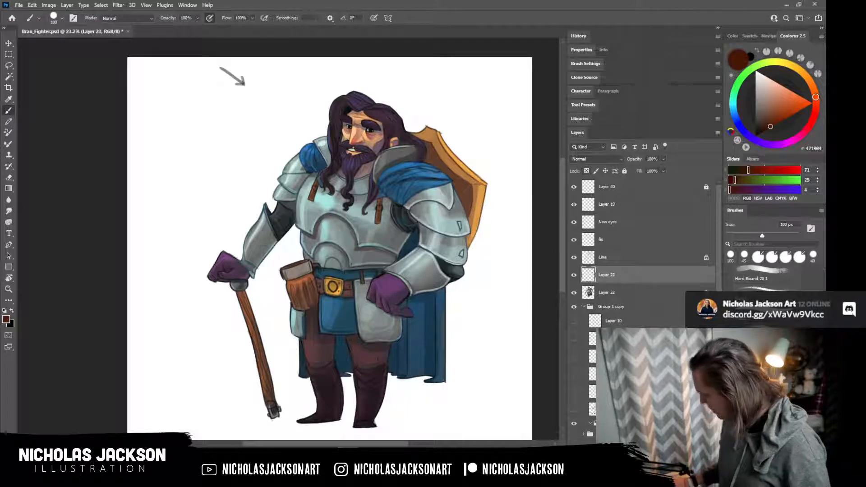
key("ctrl+alt+g")
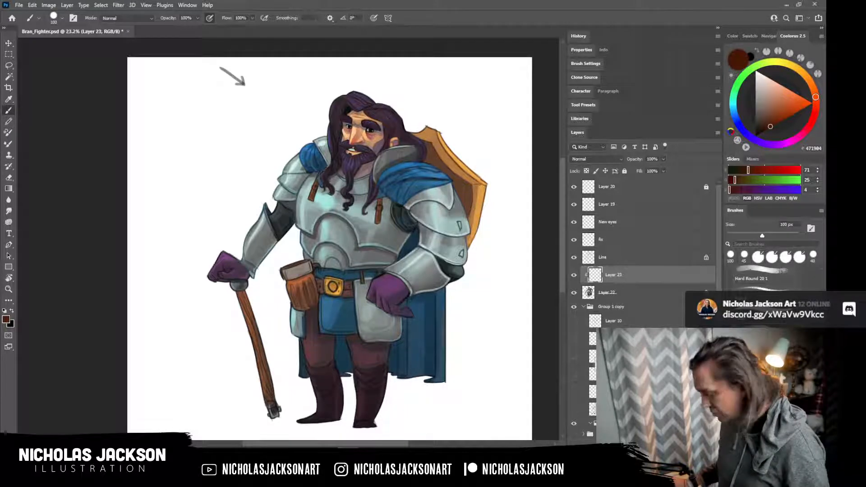
Choose the Soft Round brush at 1000 px and set the new clipped layer's blend mode to Multiply.
left_click(62, 18)
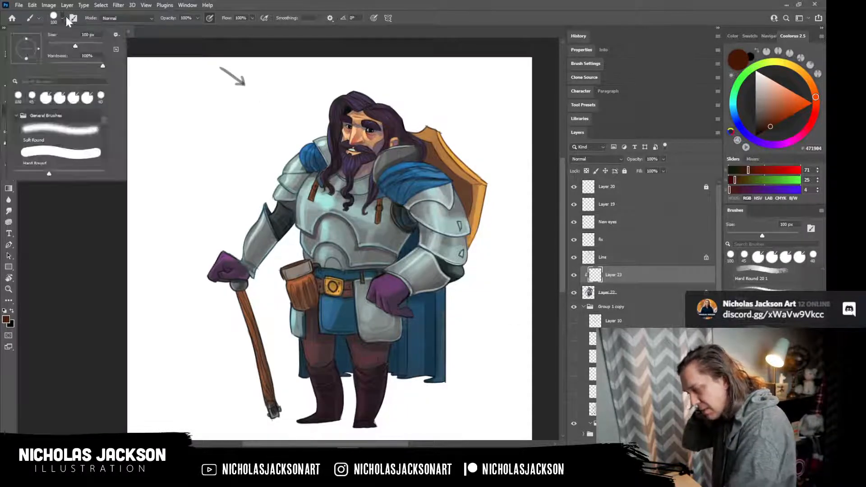
left_click(59, 135)
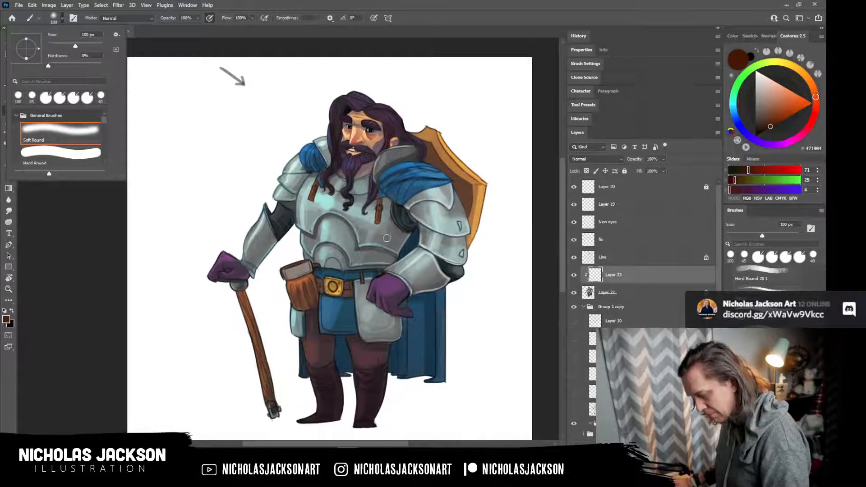
left_click(443, 19)
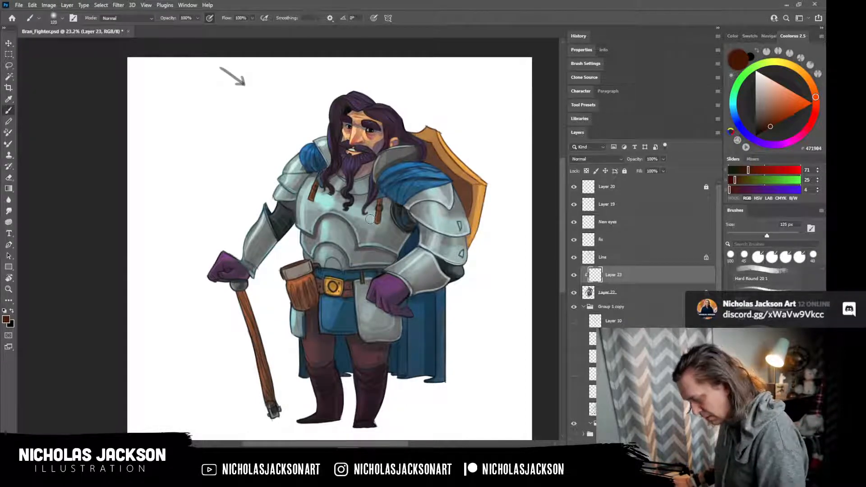
key("bracketright")
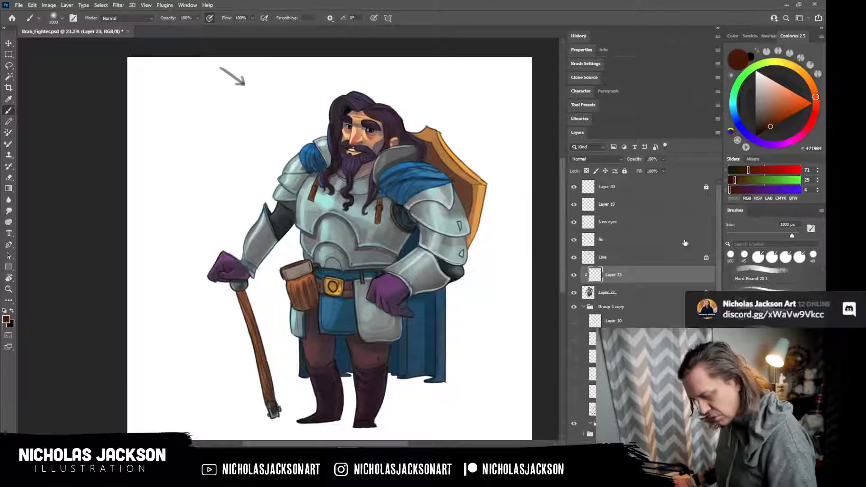
left_click(618, 158)
left_click(610, 194)
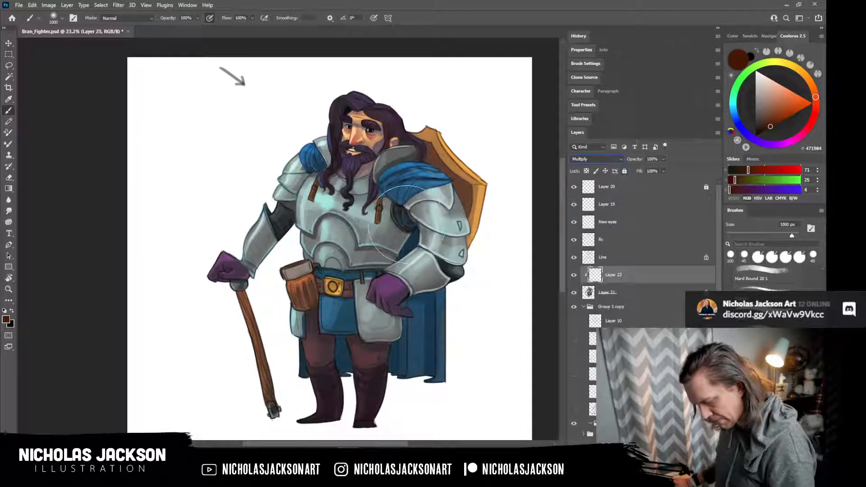
Shade the shield-side breastplate, legs and cape on the Multiply layer with sampled gray 757F7E at 700 px, and sample the cape's dark blue.
left_click_drag(379, 247, 383, 226)
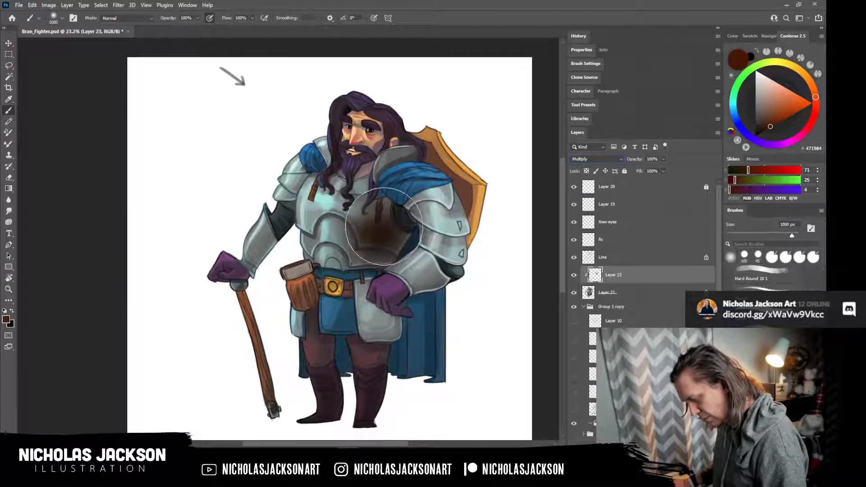
key("ctrl+z")
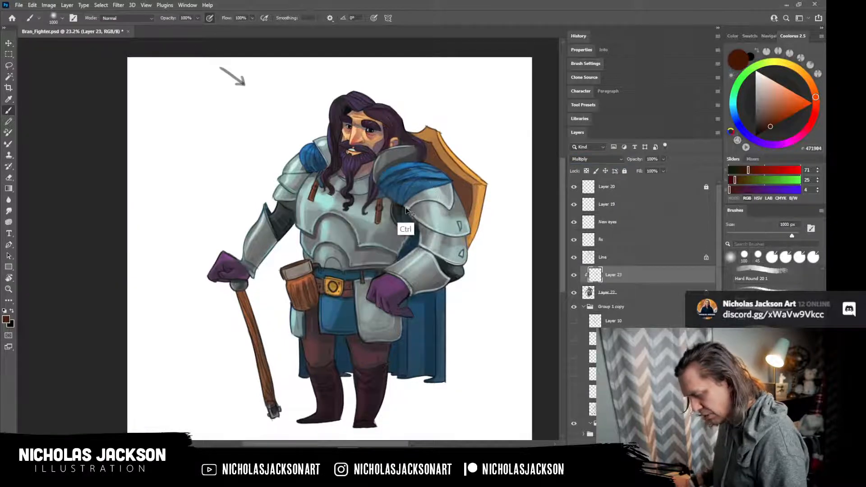
left_click(385, 229, "alt")
key("bracketleft")
key("bracketleft")
key("bracketleft")
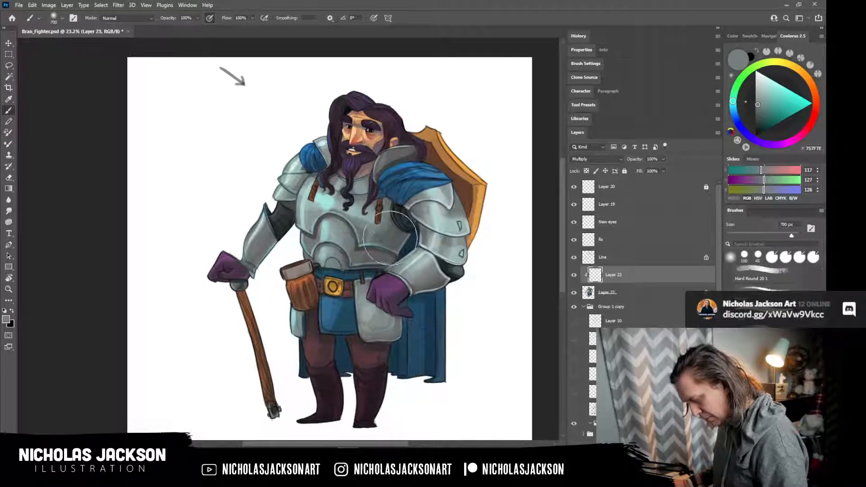
mouse_move(390, 238)
left_mouse_down()
mouse_move(358, 269)
mouse_move(398, 222)
mouse_move(345, 266)
mouse_move(401, 217)
mouse_move(354, 274)
left_mouse_up()
mouse_move(410, 305)
left_mouse_down()
mouse_move(428, 297)
mouse_move(374, 322)
mouse_move(369, 364)
mouse_move(383, 367)
mouse_move(395, 388)
left_mouse_up()
key("alt")
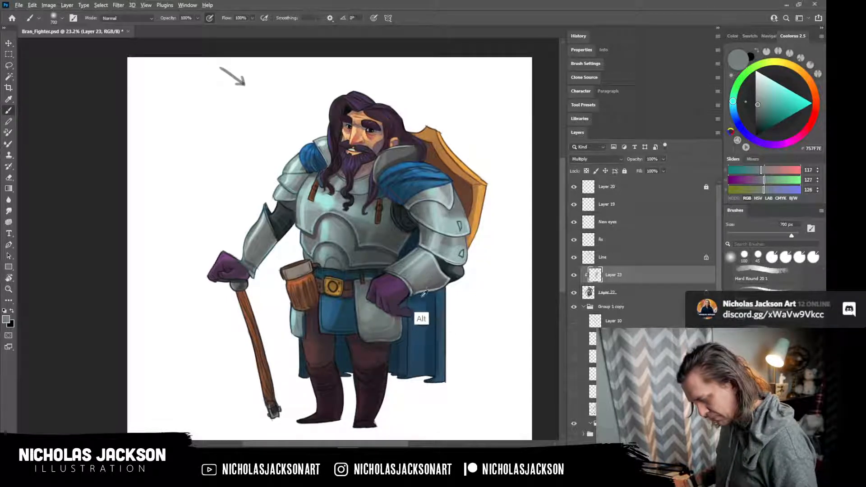
left_click(423, 296, "alt")
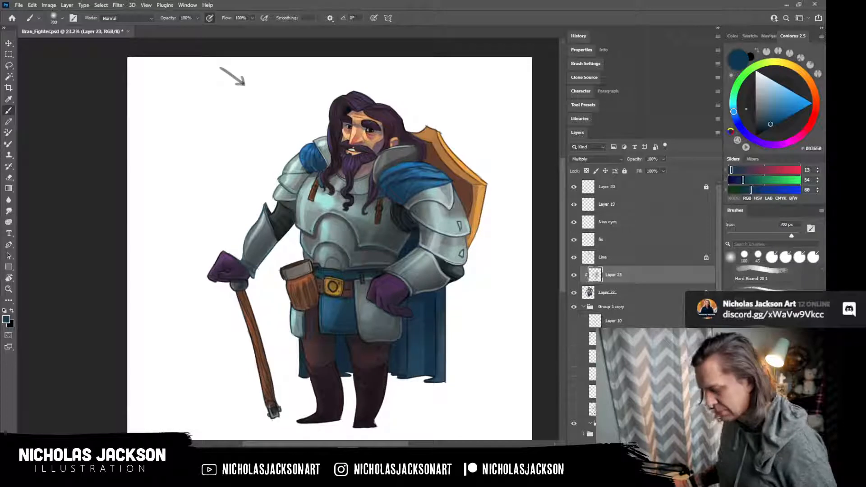
Add another clipped layer above the Multiply shading layer and set its blend mode to Color.
key("ctrl+shift+alt+n")
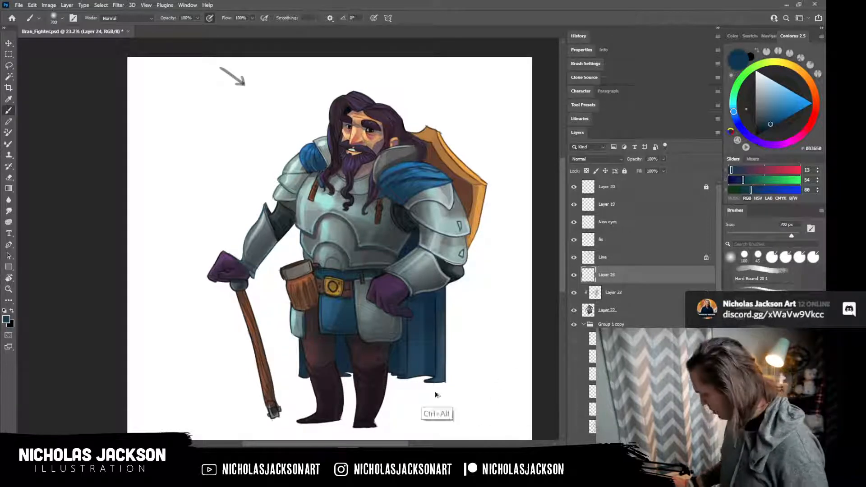
left_click(617, 160)
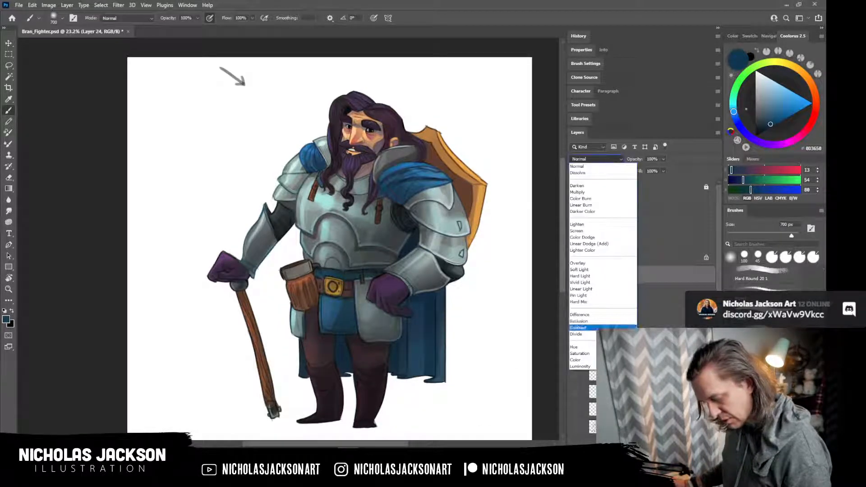
left_click(575, 360)
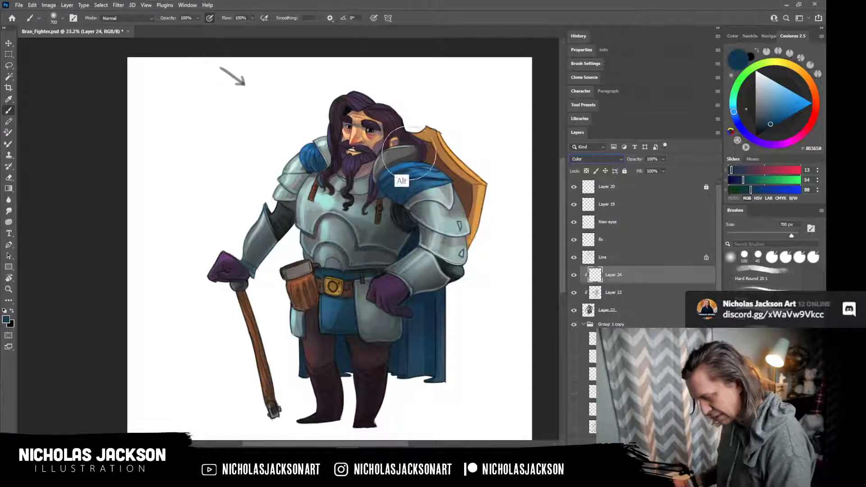
Pick a bright orange FF8A2C based on the shield's sampled color and reduce the brush to 300 px.
left_click(435, 149, "alt")
left_click(812, 87)
left_click(803, 97)
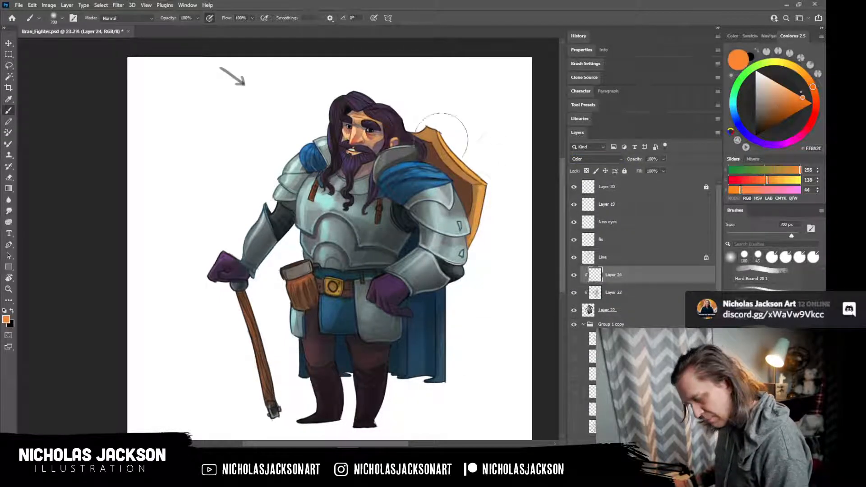
key("bracketleft")
key("bracketleft")
key("bracketleft")
key("bracketleft")
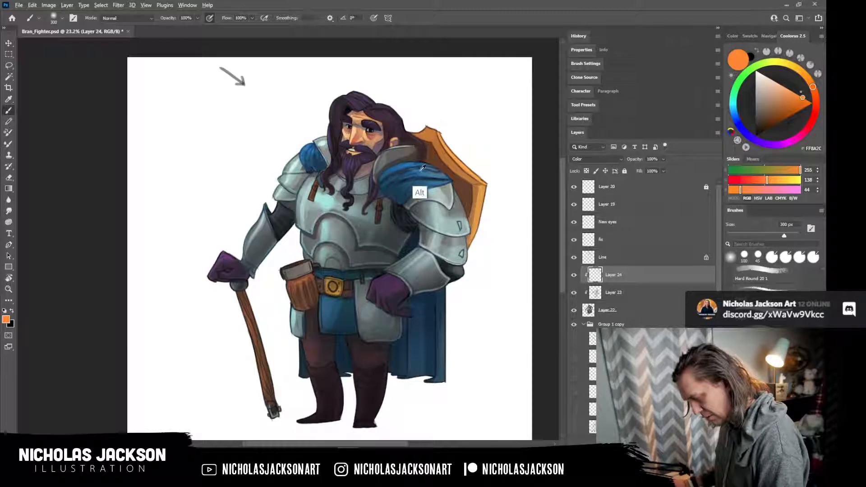
Set the top clipped layer to Overlay and glaze the hair and shoulder armor with light blue 33A8F3, based on the shoulder cloth.
left_click(405, 181, "alt")
left_click(604, 159)
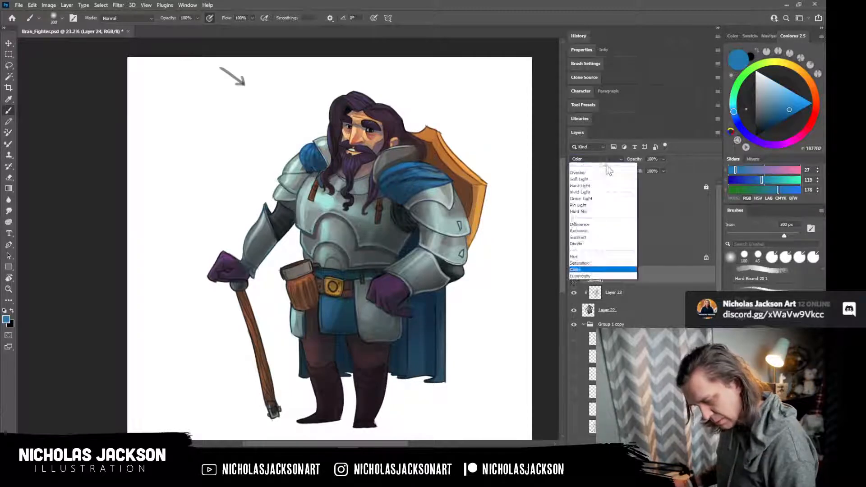
left_click(597, 268)
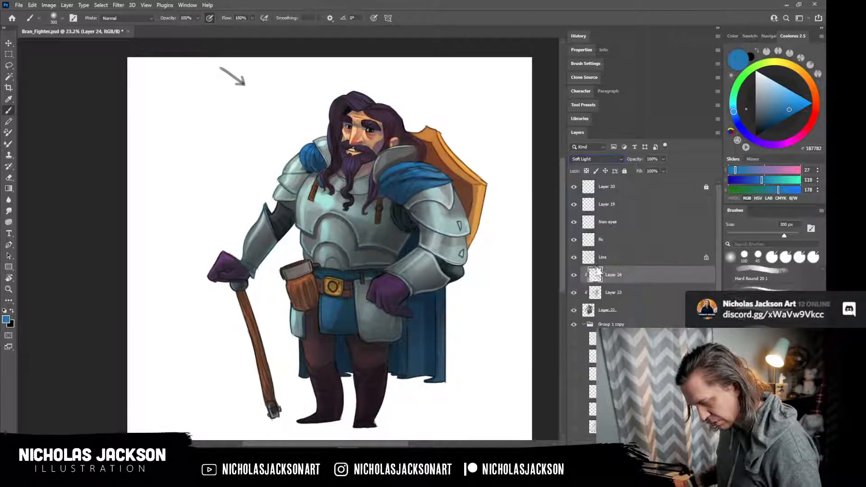
left_click(607, 159)
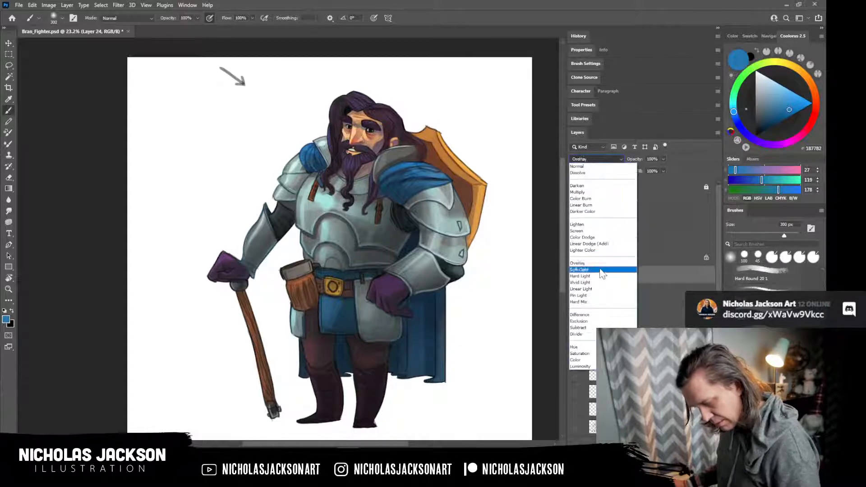
left_click(579, 263)
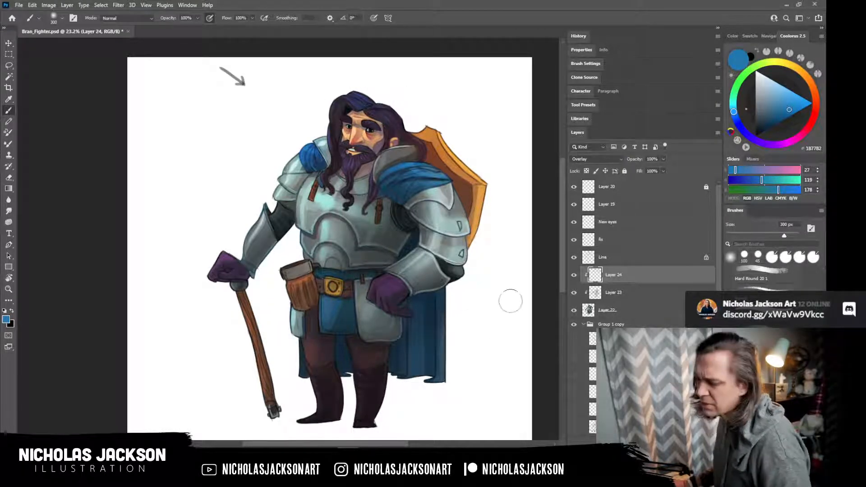
left_click(798, 98)
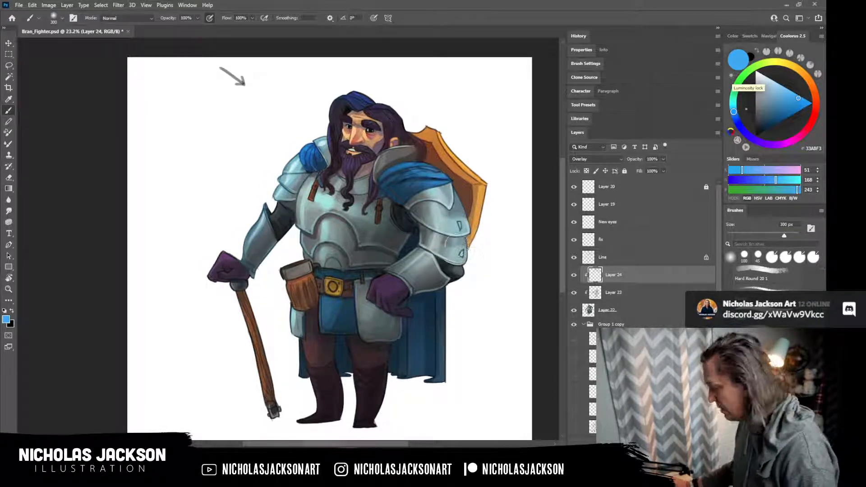
Warm the belt pouch and weapon handle with orange CA7C2F sampled from the shield.
key("z")
mouse_move(491, 227)
left_mouse_down()
mouse_move(455, 228)
mouse_move(478, 228)
left_mouse_up()
key("b")
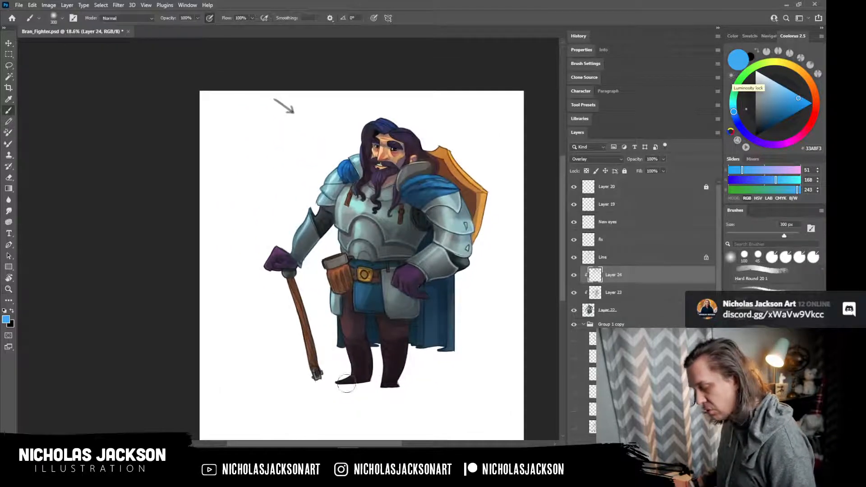
left_click(451, 186, "alt")
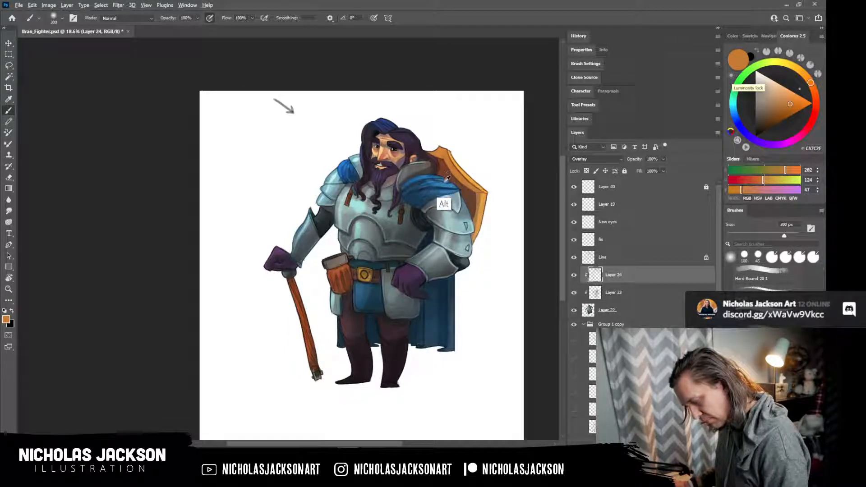
Brighten the blue cloth on the shield-side shoulder with light blue 2EB2FF, and reduce the brush to 250 px.
left_click(443, 201, "alt")
left_click(802, 97)
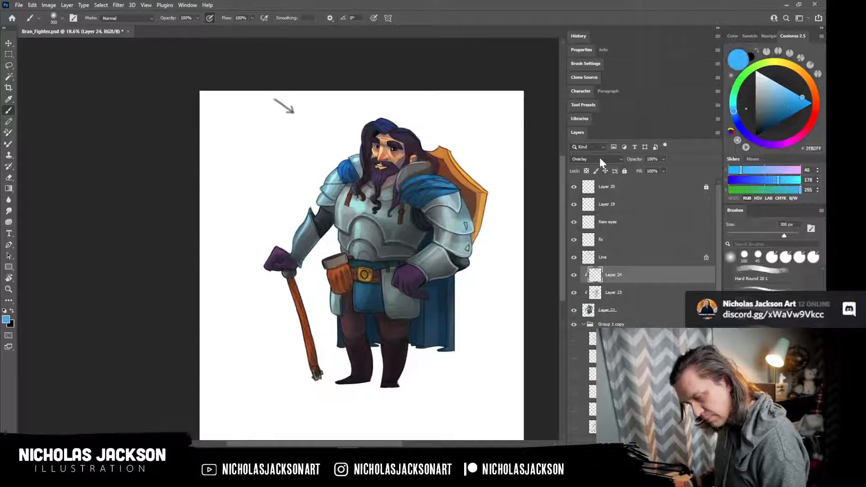
left_click_drag(424, 178, 448, 194)
key("bracketleft")
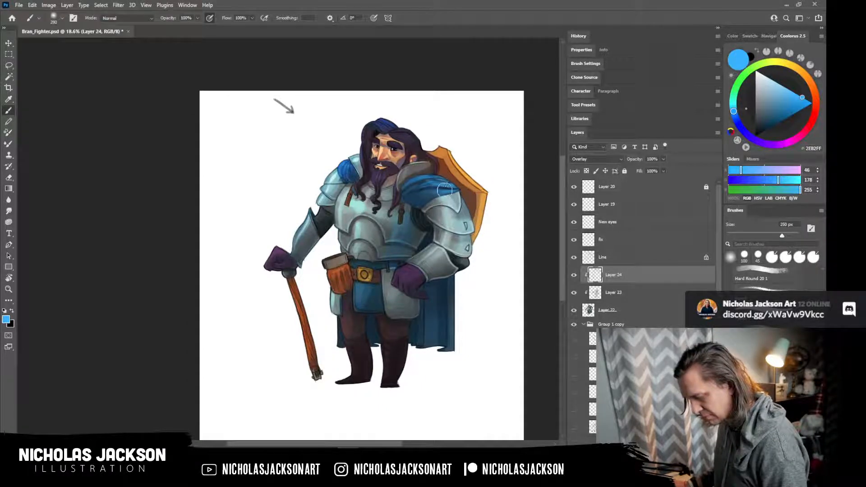
Glaze the breastplate with light blue 2EB2FF using a 400 px brush, and tint its upper chest with green 2EFF92 at 500 px.
key("bracketright")
key("bracketright")
key("bracketright")
key("bracketright")
key("bracketright")
key("bracketright")
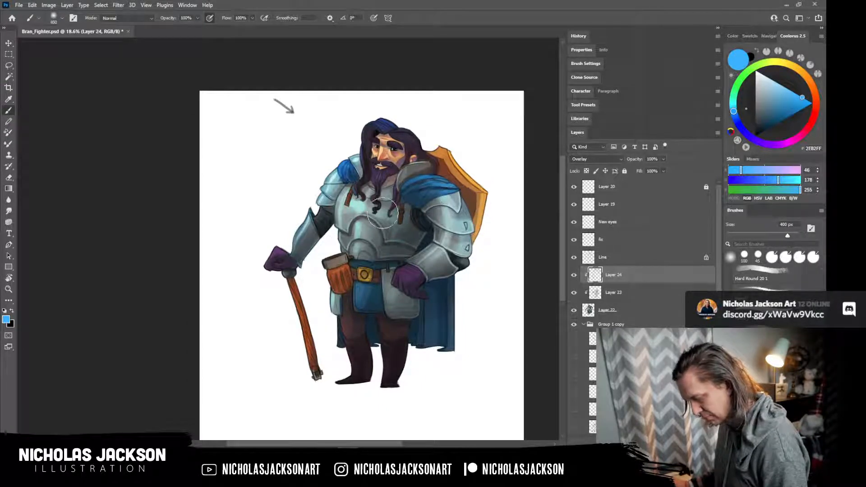
left_click_drag(354, 208, 363, 253)
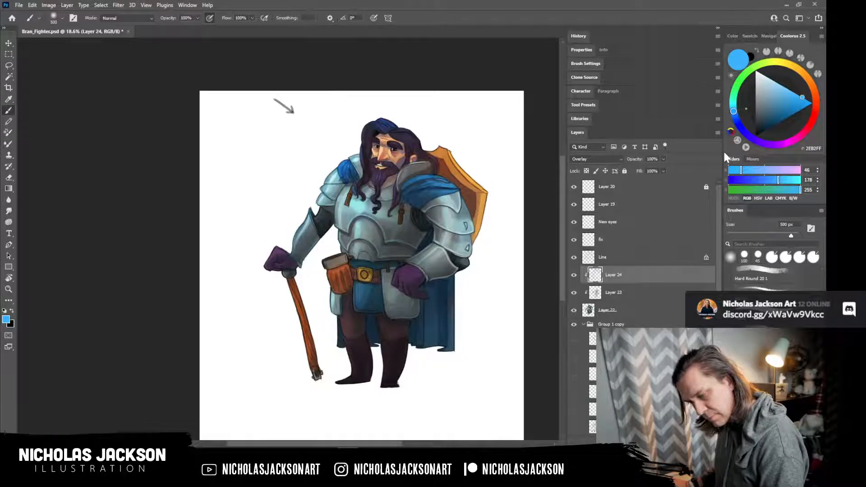
left_click_drag(734, 110, 735, 92)
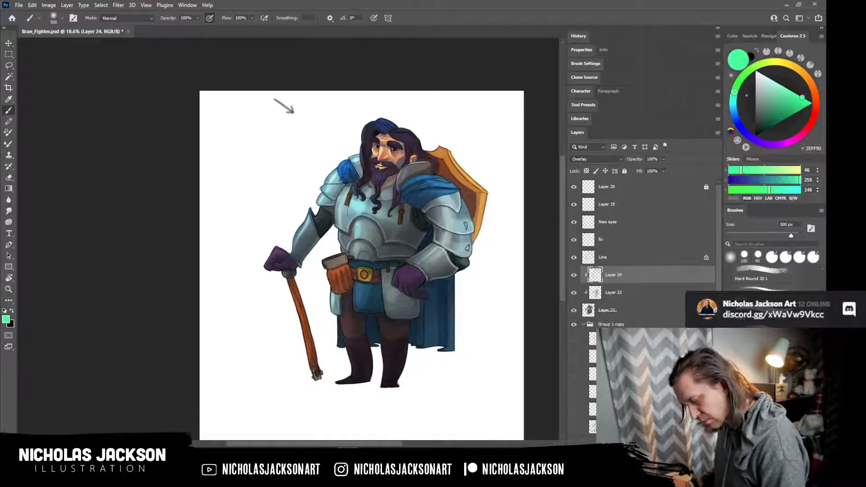
left_click_drag(360, 201, 369, 199)
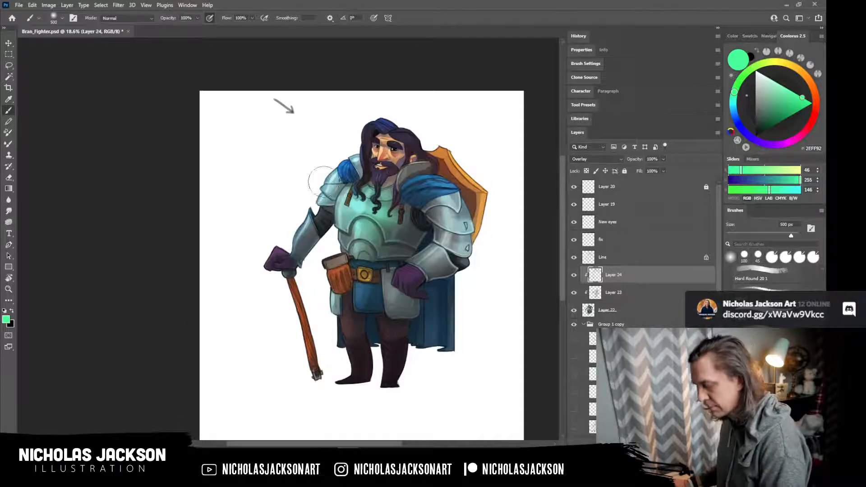
Tint the shield-side arm armor with green 2EFF92 and reduce the brush to 250 px.
mouse_move(436, 206)
left_mouse_down()
mouse_move(456, 202)
mouse_move(432, 266)
mouse_move(469, 249)
left_mouse_up()
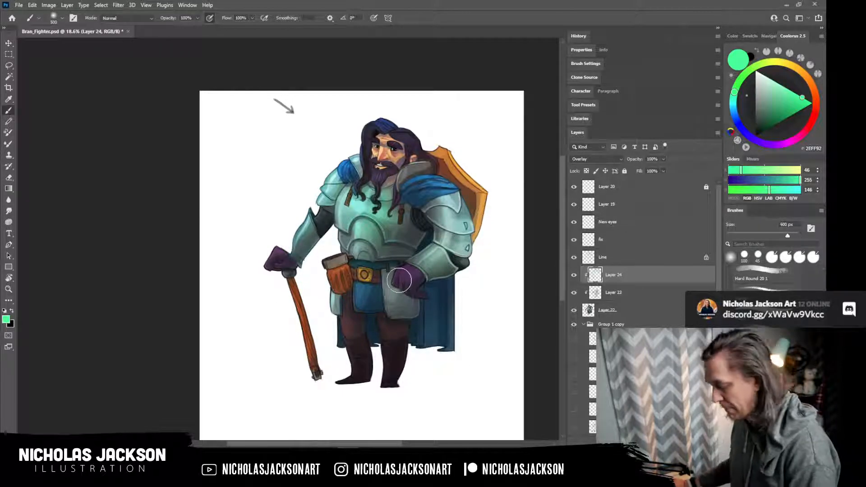
key("bracketleft")
key("bracketleft")
key("bracketleft")
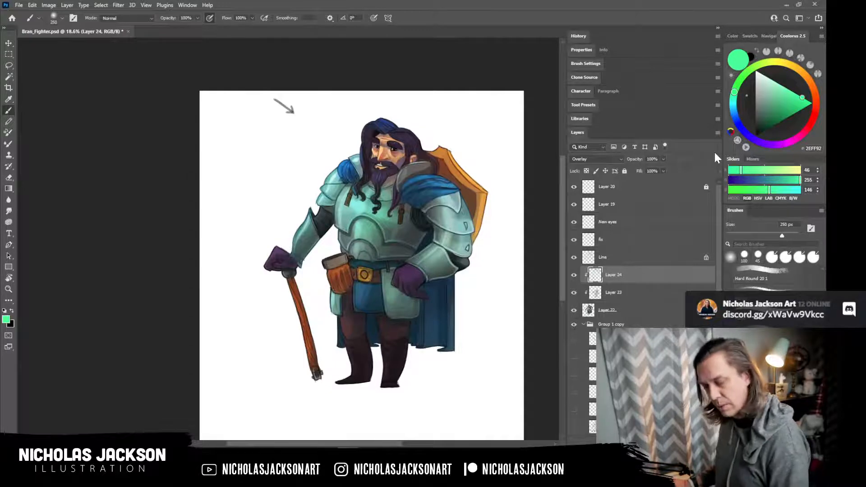
Lower the Overlay glaze layer's opacity to 46% and toggle its visibility to compare the effect.
left_click_drag(664, 159, 643, 166)
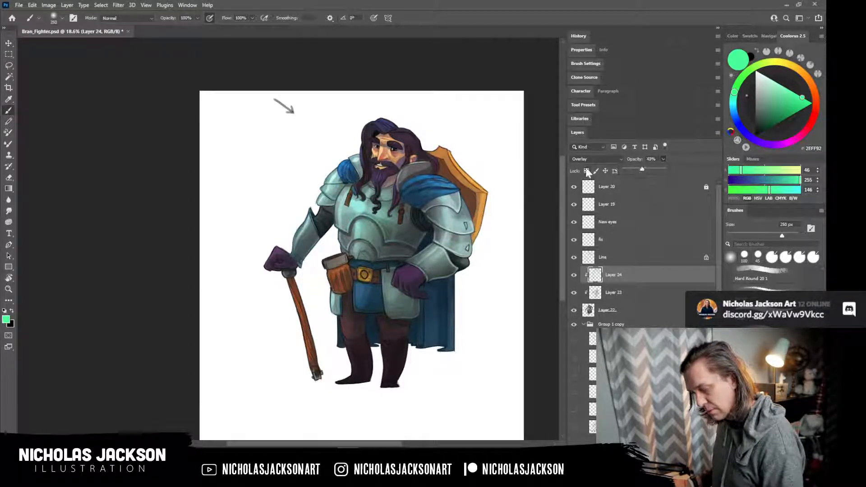
left_click(574, 276)
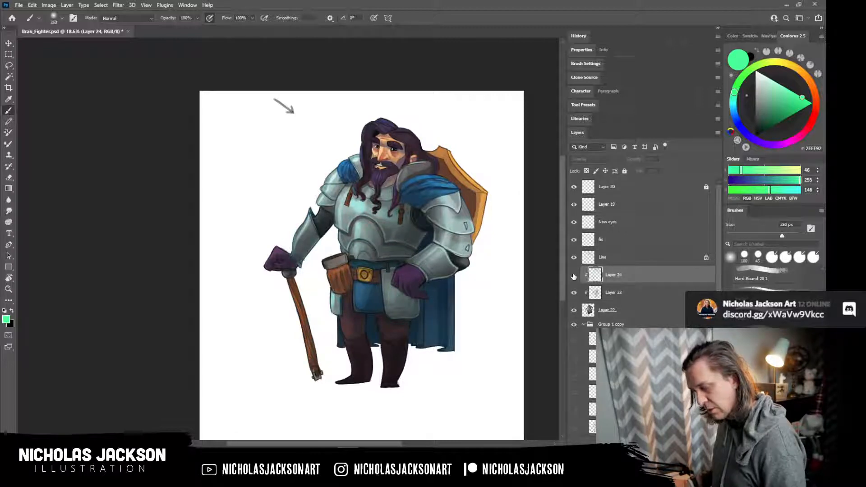
left_click(574, 275)
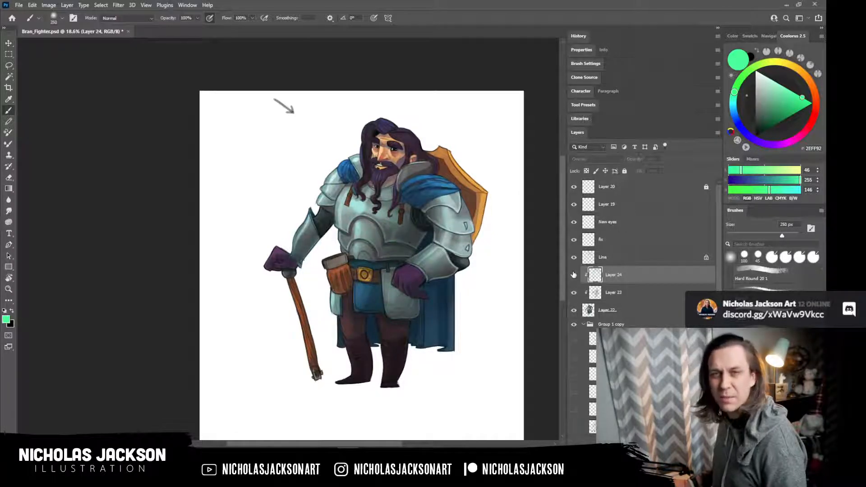
left_click(574, 274)
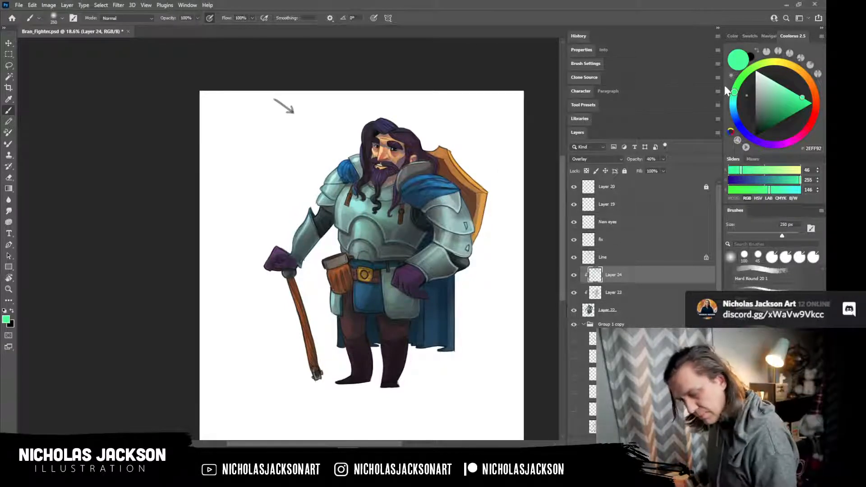
Try orange FFBA2E, undo it, and warm the face and forehead with pale yellow FFE3A9 using a 60–70 px brush.
left_click(801, 71)
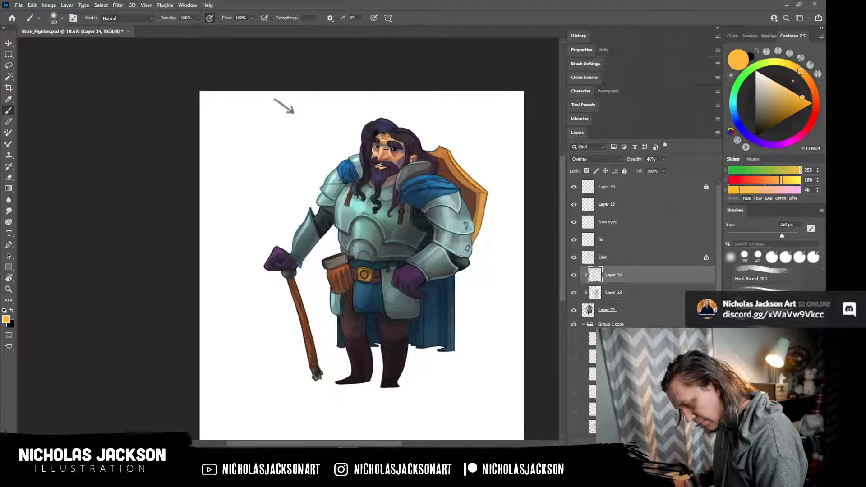
key("ctrl+z")
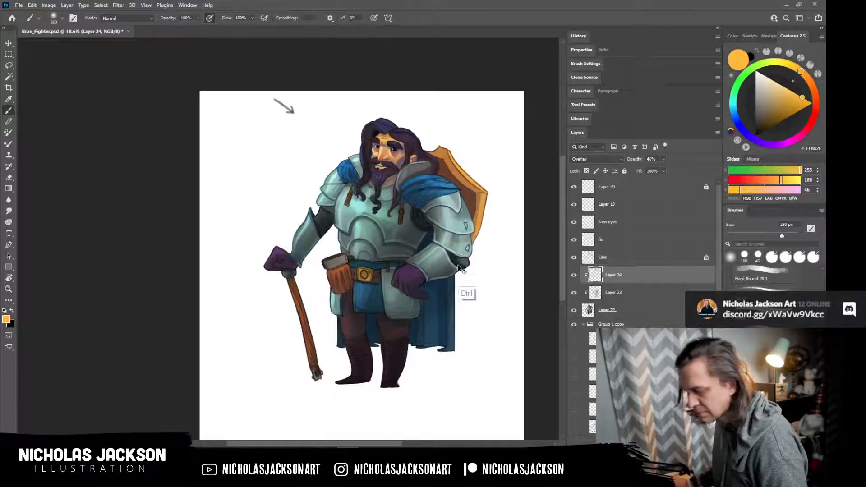
left_click(775, 83)
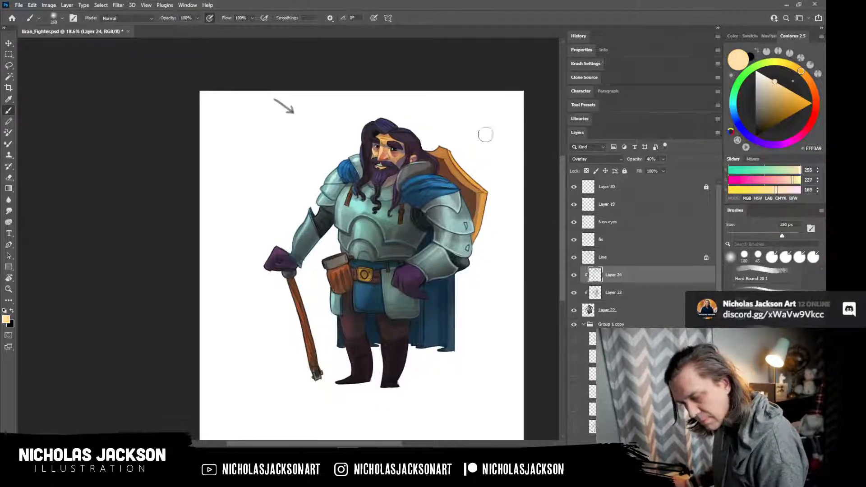
key("z")
mouse_move(422, 112)
left_mouse_down()
mouse_move(452, 107)
mouse_move(474, 126)
left_mouse_up()
key("b")
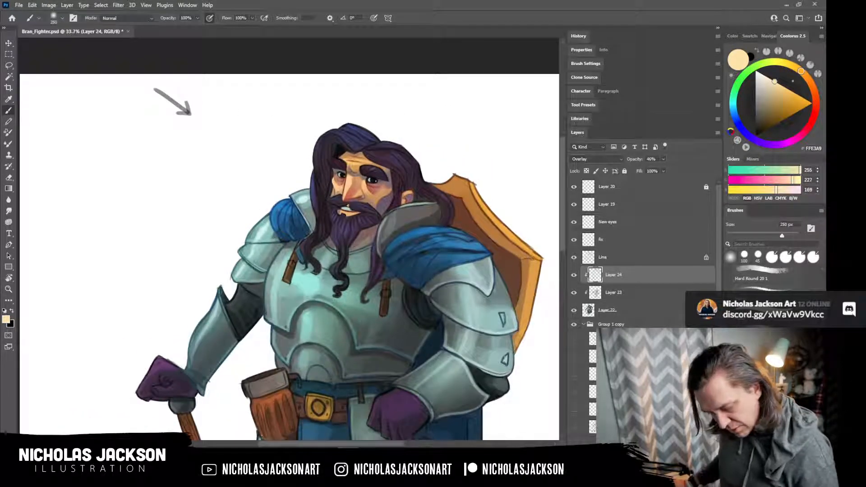
key("bracketleft")
key("bracketleft")
key("bracketleft")
key("bracketleft")
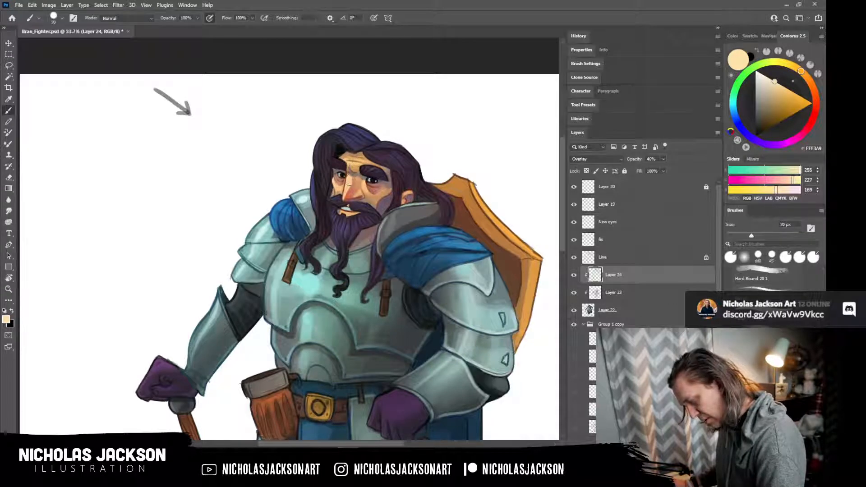
left_click_drag(349, 176, 350, 187)
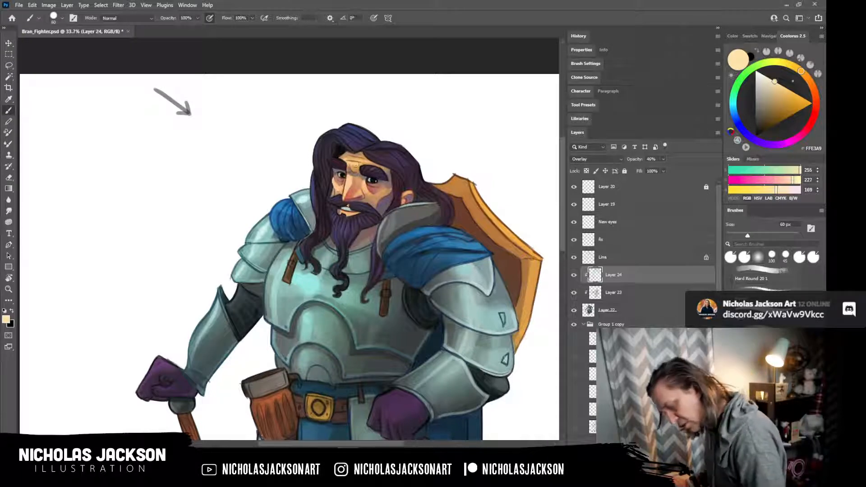
left_click_drag(355, 159, 362, 159)
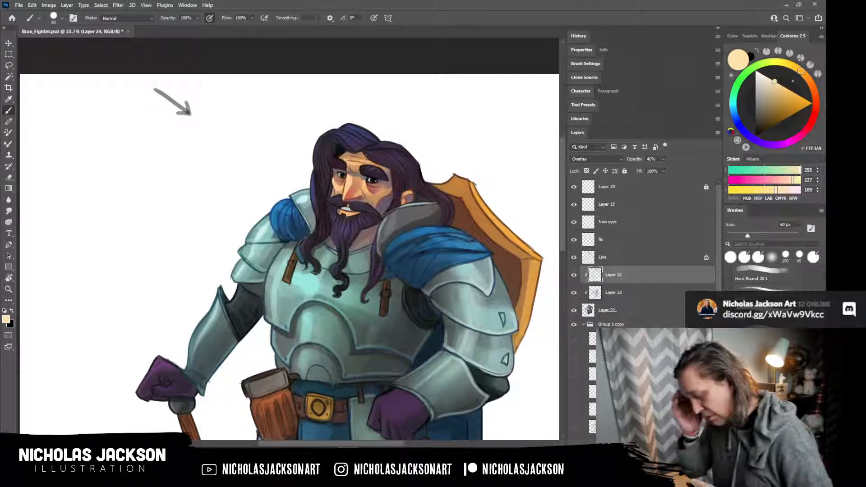
Return to a view of the whole figure and save the illustration file.
key("z")
left_click_drag(504, 245, 458, 237)
key("b")
mouse_move(520, 349)
left_mouse_down()
mouse_move(502, 301)
mouse_move(495, 311)
left_mouse_up()
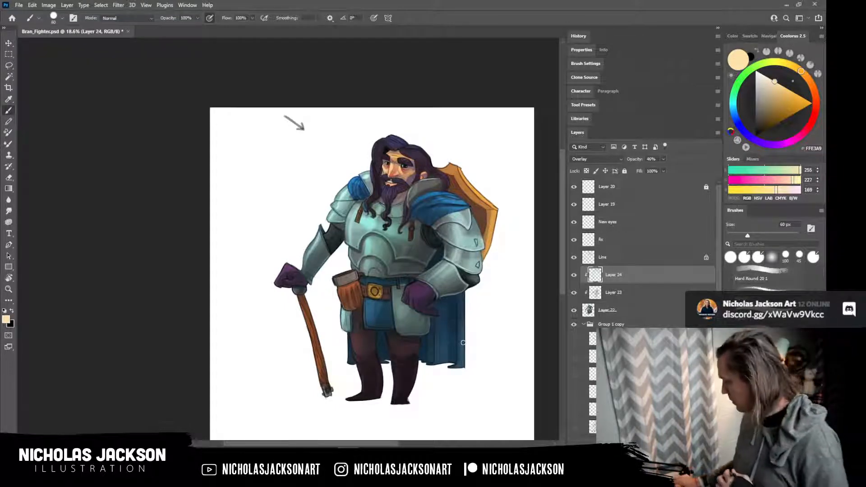
key("ctrl+s")
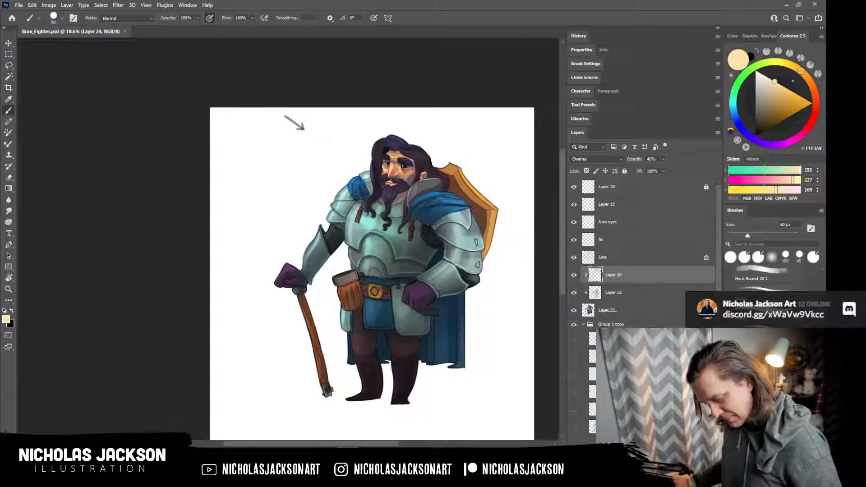
Add a new layer above the Overlay glaze, set it to Screen, and clip it to the character layer.
key("ctrl+shift+alt+n")
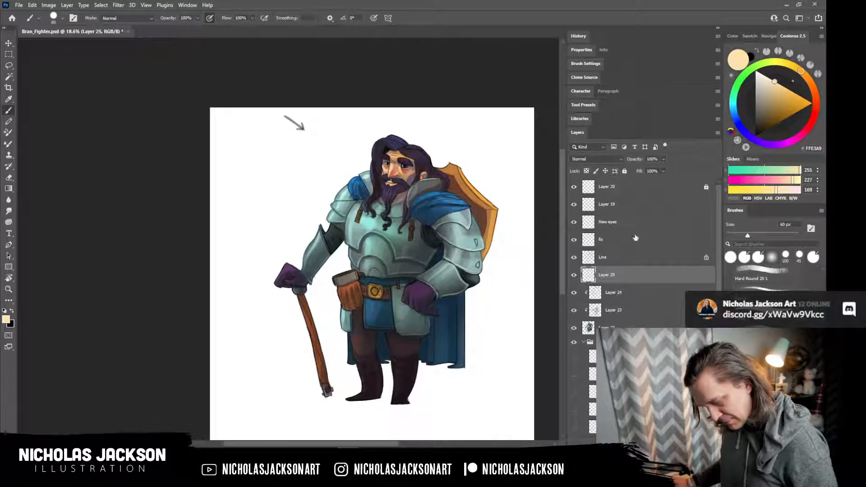
left_click(608, 158)
left_click(609, 227)
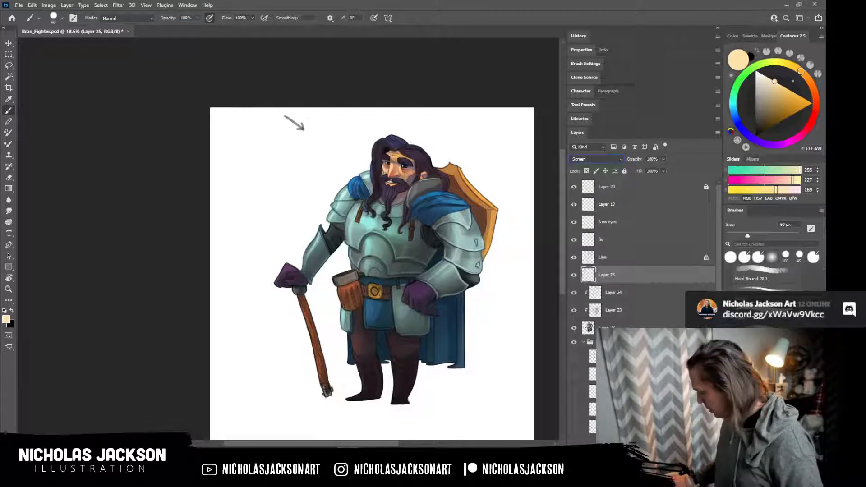
key("ctrl+alt+g")
Brighten the breastplate on the Screen layer with cyan 41FFEB based on the shoulder armor, using brushes between 100 and 175 px.
left_click(339, 190, "alt")
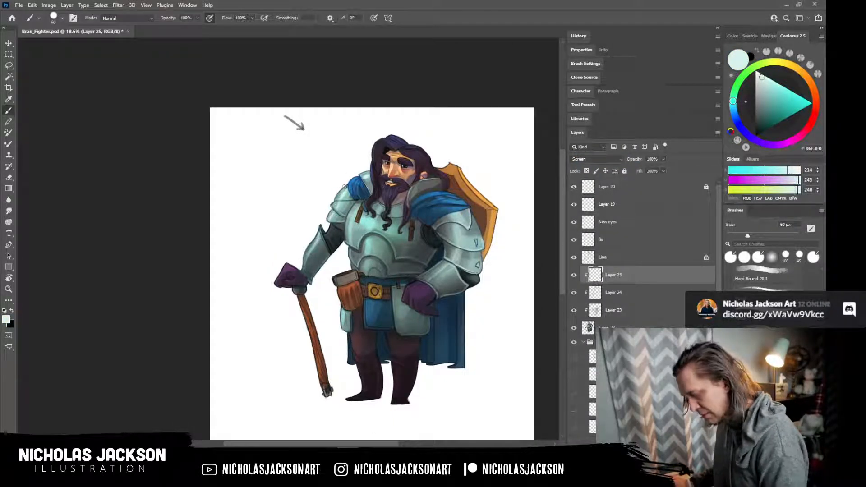
left_click(798, 95)
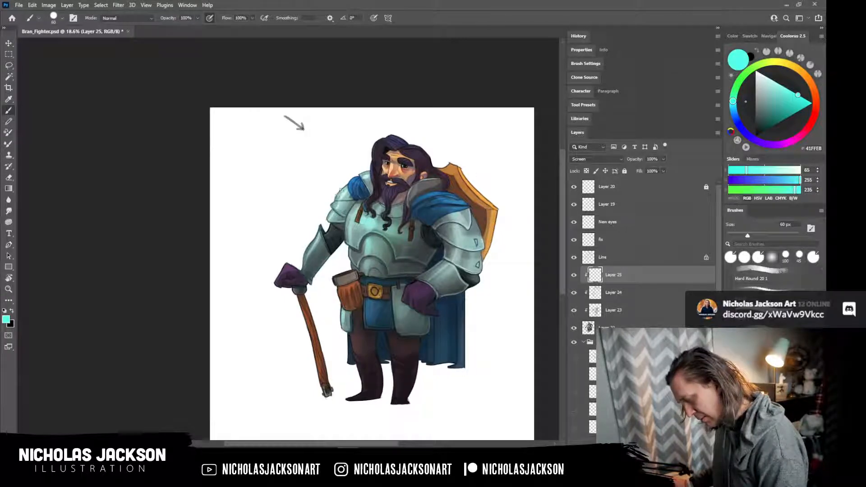
key("bracketright")
key("bracketright")
key("bracketright")
key("bracketright")
key("bracketright")
key("bracketright")
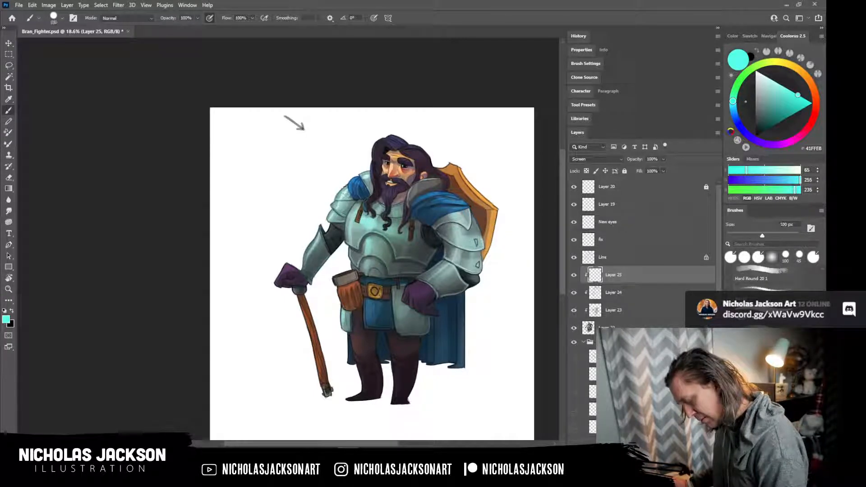
key("bracketleft")
key("bracketleft")
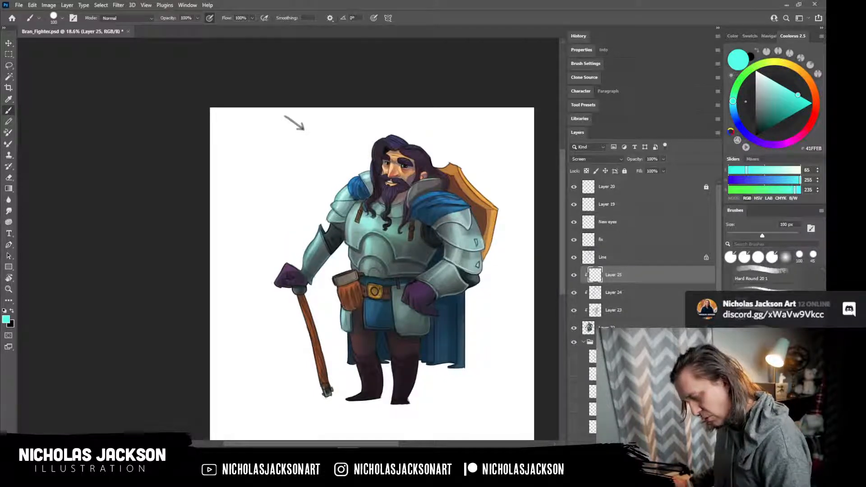
key("bracketright")
key("bracketright")
key("bracketright")
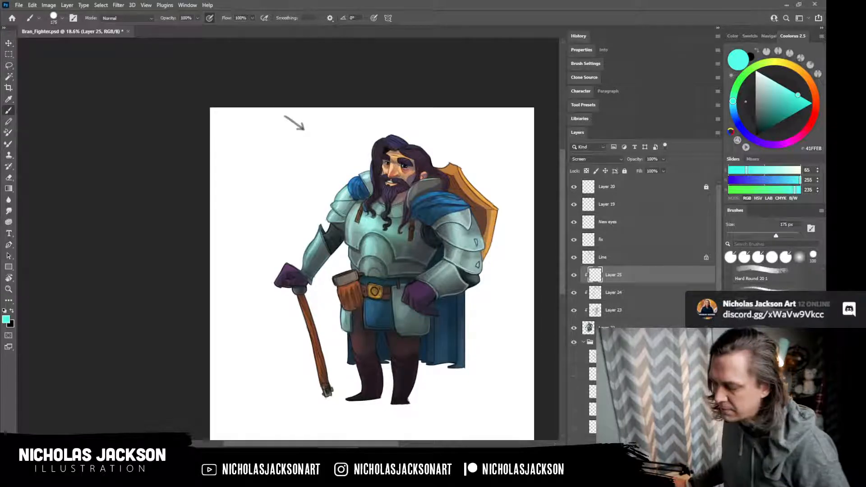
Brighten the shield-side forearm armor with cyan 41FFEB, using a 150 to 175 px brush.
key("ctrl")
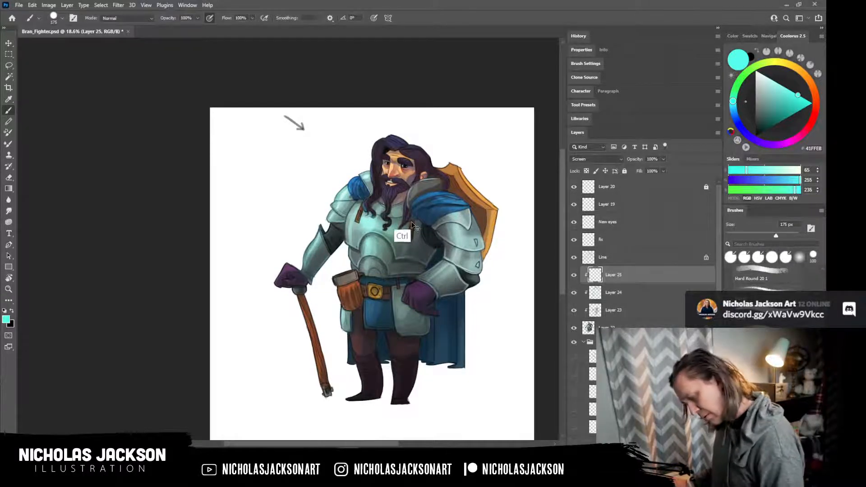
key("bracketleft")
key("bracketleft")
key("bracketright")
key("bracketright")
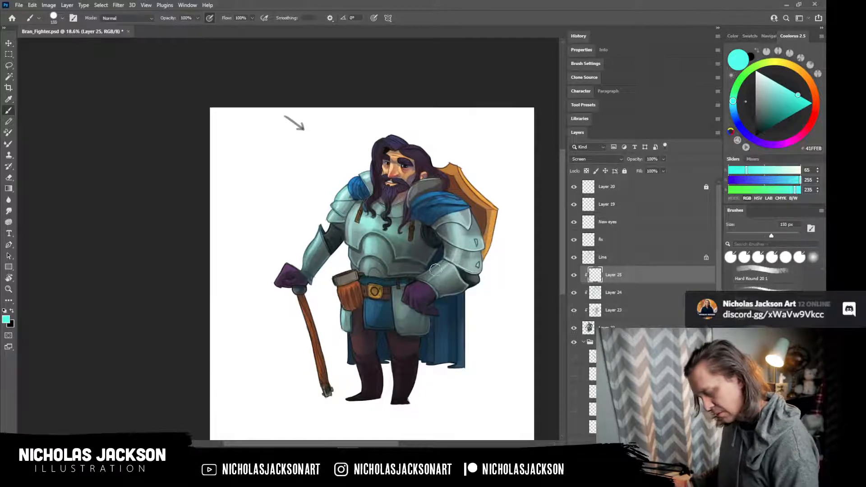
left_click_drag(435, 277, 444, 273)
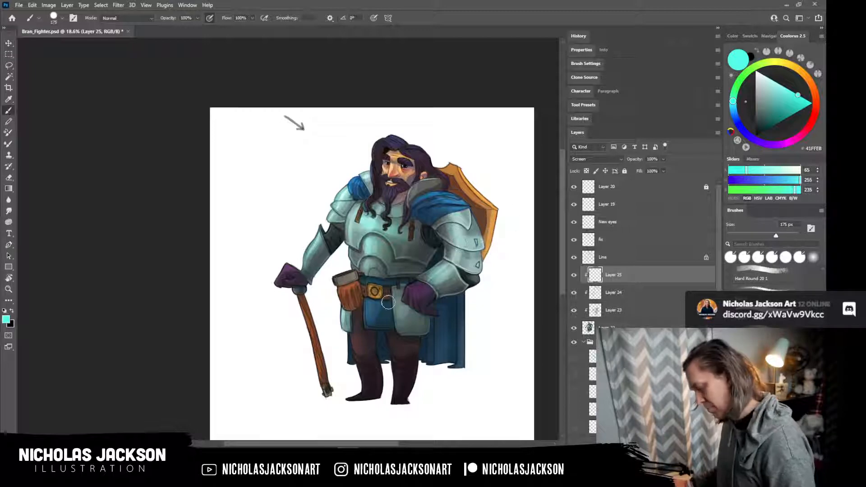
mouse_move(455, 291)
left_mouse_down()
mouse_move(435, 298)
mouse_move(447, 278)
mouse_move(437, 273)
left_mouse_up()
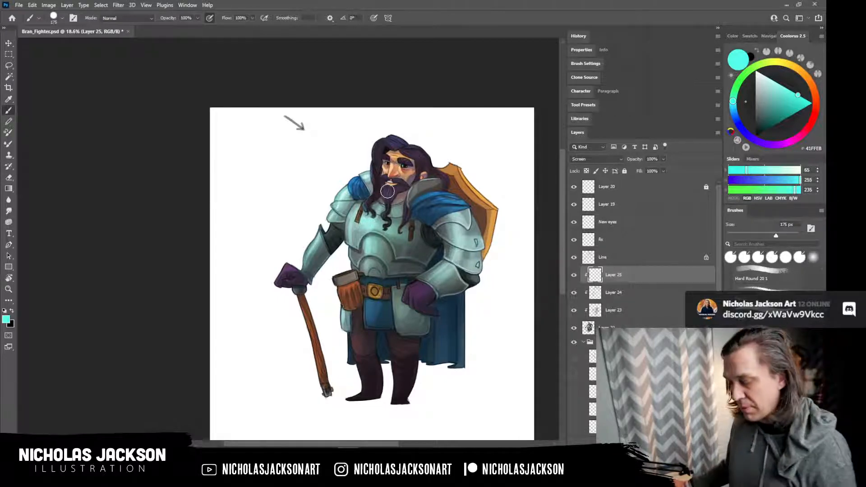
Add another clipped layer in Normal mode, sample gray-green 577C70 from the breastplate, and set the brush to 150 px.
key("ctrl+shift+alt+n")
key("ctrl+alt+g")
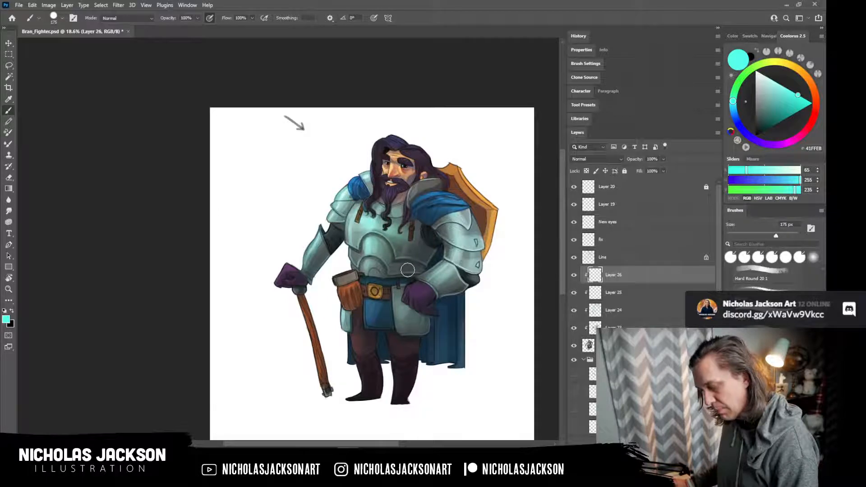
left_click(399, 239, "alt")
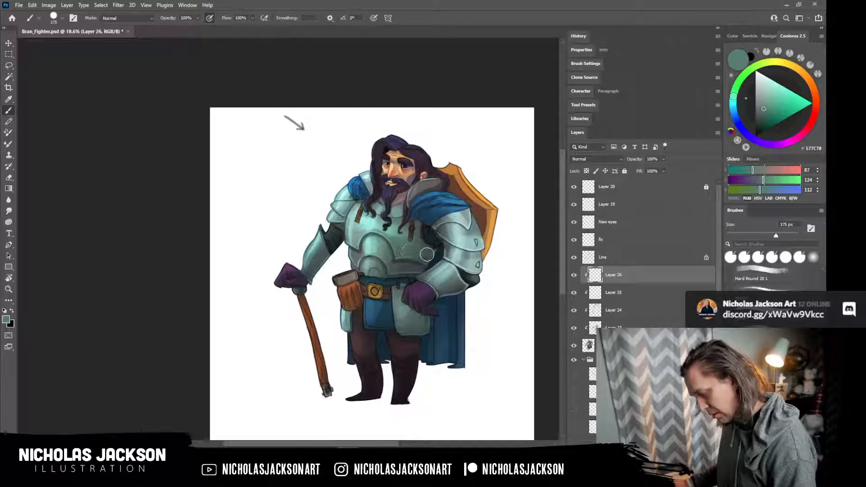
key("bracketleft")
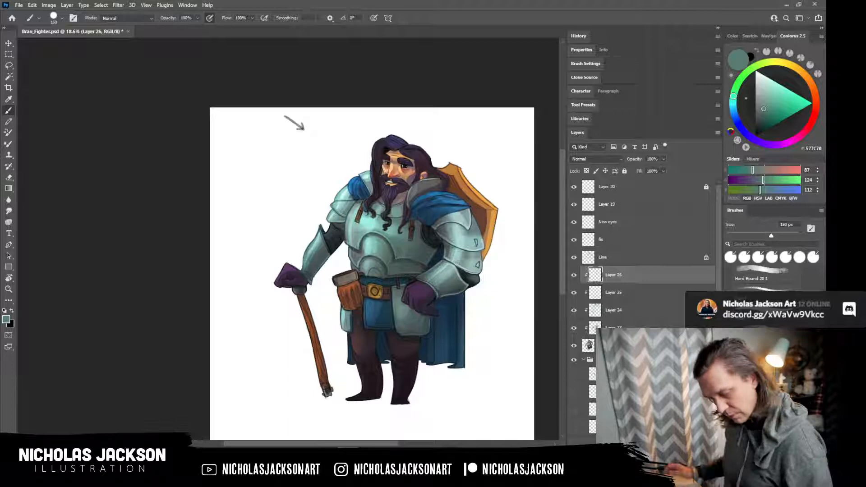
Add a new layer directly beneath the merged character layer, outside the Group 1 copy folder.
scroll(641, 271, "down", 3)
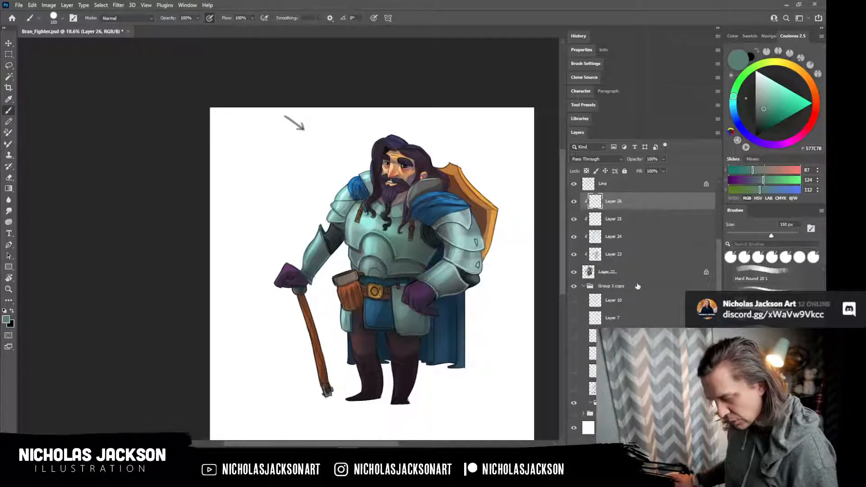
left_click(625, 287)
key("ctrl+shift+alt+n")
left_click_drag(606, 300, 607, 280)
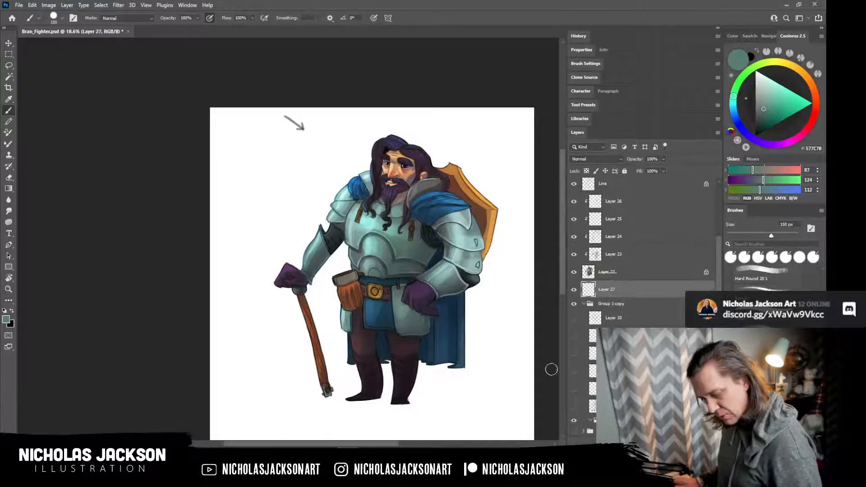
Outline a flat ground-shadow shape around the feet with the Lasso, drop the selection, and return to the Brush tool.
left_click(8, 65)
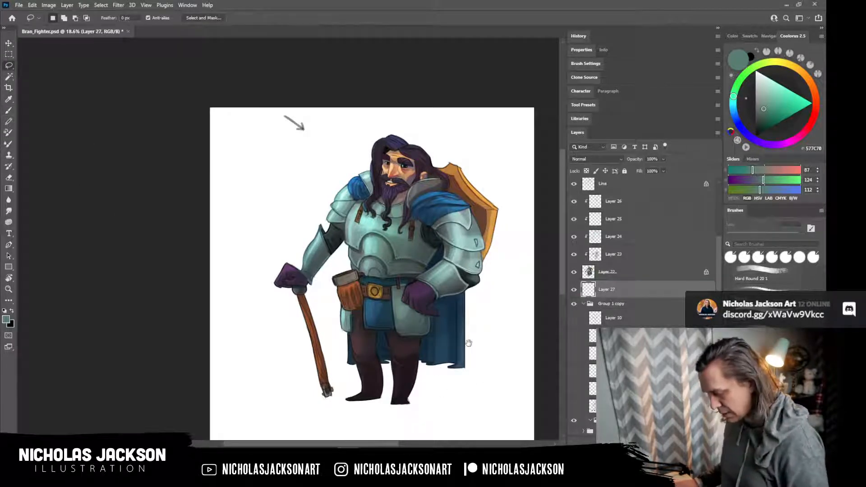
left_click_drag(468, 343, 427, 323)
mouse_move(402, 377)
left_mouse_down()
mouse_move(260, 382)
mouse_move(272, 387)
mouse_move(264, 389)
mouse_move(353, 398)
mouse_move(442, 390)
mouse_move(402, 378)
left_mouse_up()
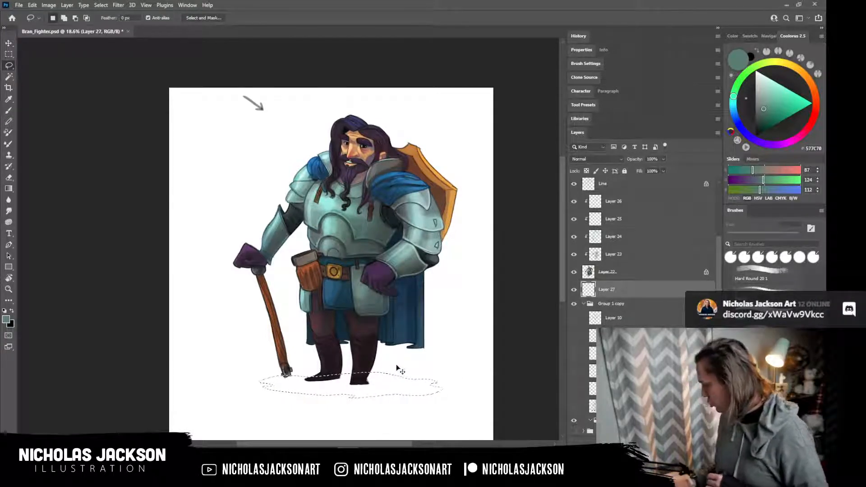
key("ctrl+d")
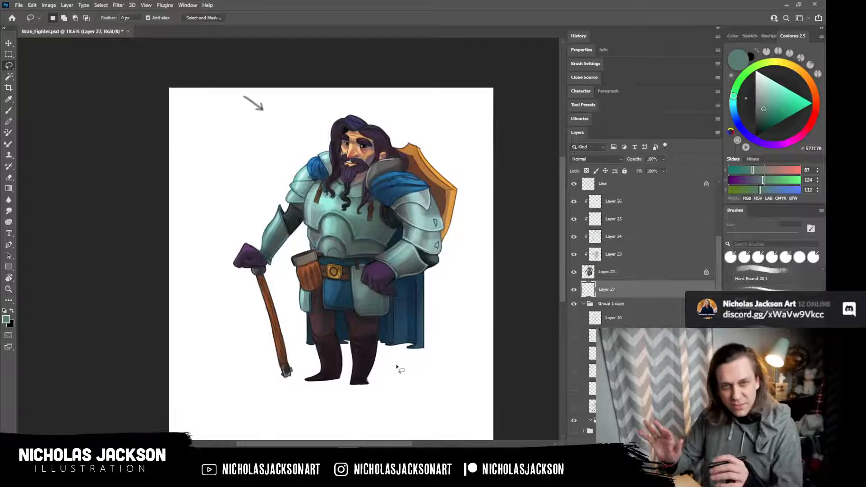
key("b")
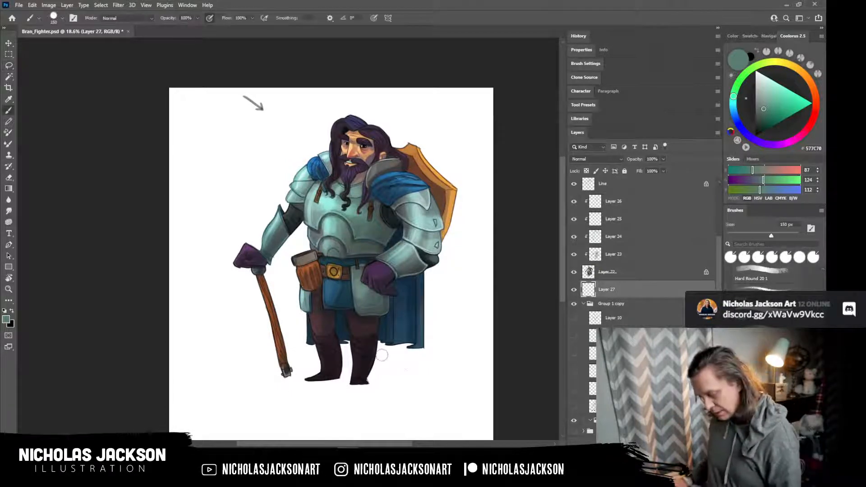
Brush a soft, textured gray-green ground shadow beneath the fighter's feet with a 250 px brush, and sample white from the background.
key("bracketright")
key("bracketright")
key("bracketright")
mouse_move(348, 345)
left_mouse_down()
mouse_move(311, 376)
mouse_move(295, 384)
mouse_move(284, 374)
mouse_move(427, 387)
mouse_move(282, 386)
mouse_move(312, 378)
left_mouse_up()
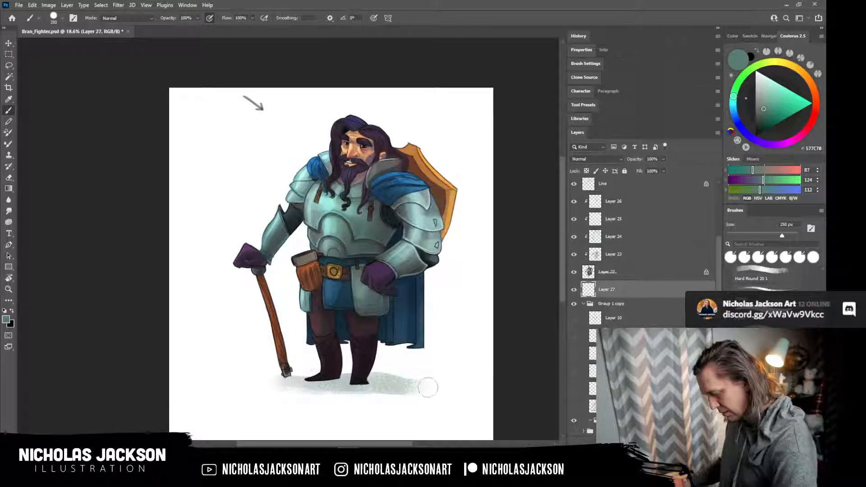
mouse_move(398, 386)
left_mouse_down()
mouse_move(444, 381)
mouse_move(421, 389)
mouse_move(467, 390)
mouse_move(396, 394)
mouse_move(274, 382)
left_mouse_up()
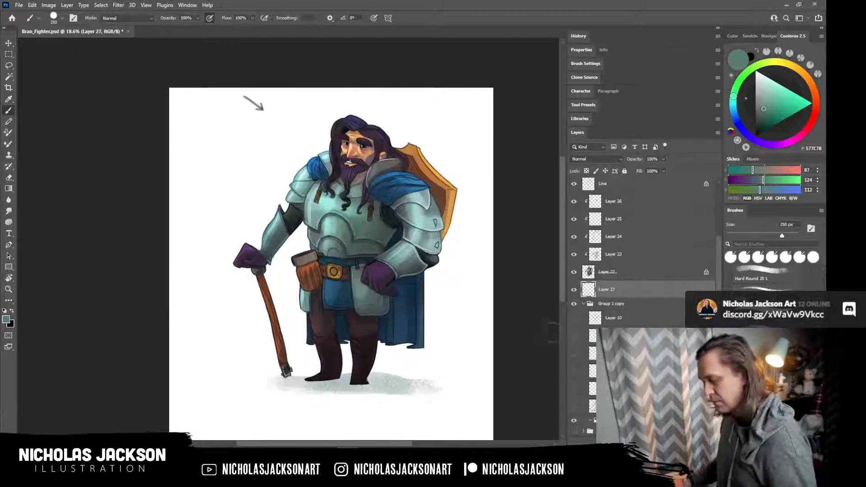
left_click_drag(328, 382, 428, 396)
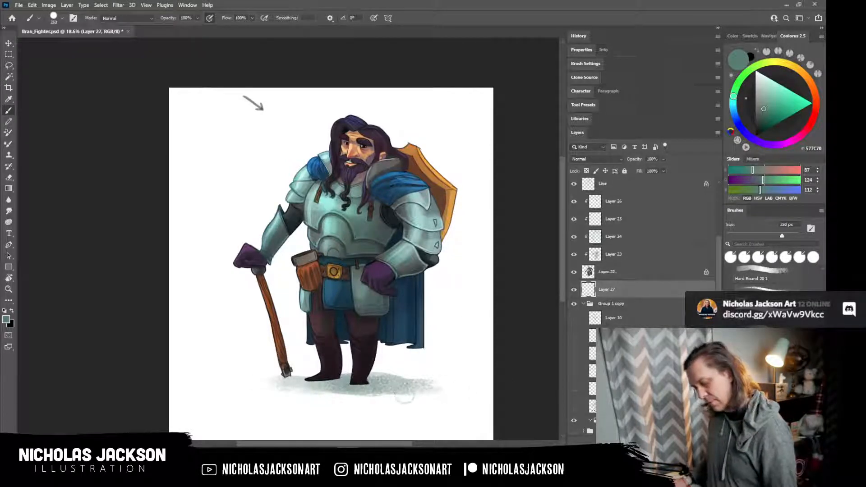
left_click_drag(350, 398, 309, 386)
key("alt")
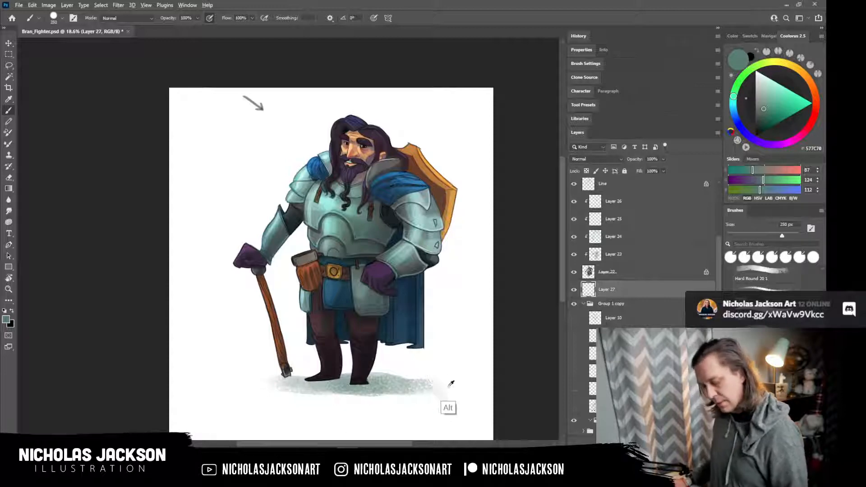
left_click(450, 354, "alt")
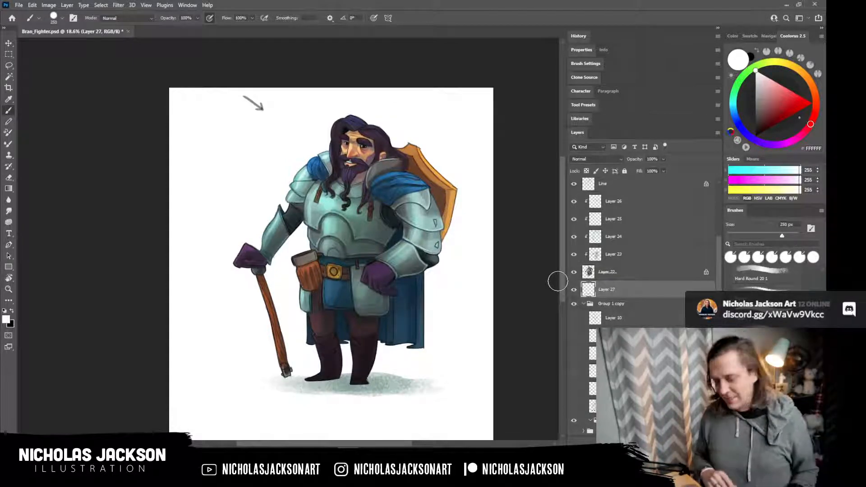
Add a layer above the shadow layer and stamp a 600 px circle in 7FBBAC, sampled from the breastplate, left of the weapon's foot.
left_click(671, 444)
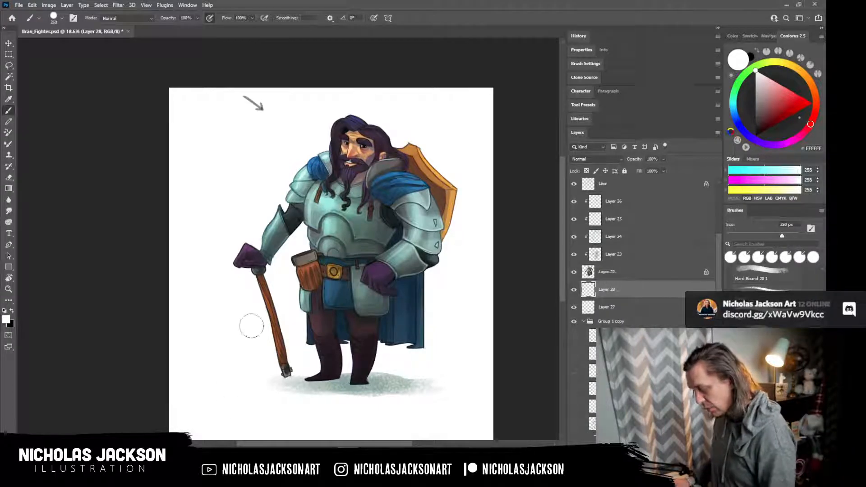
key("bracketright")
key("bracketright")
key("bracketright")
key("bracketright")
key("bracketright")
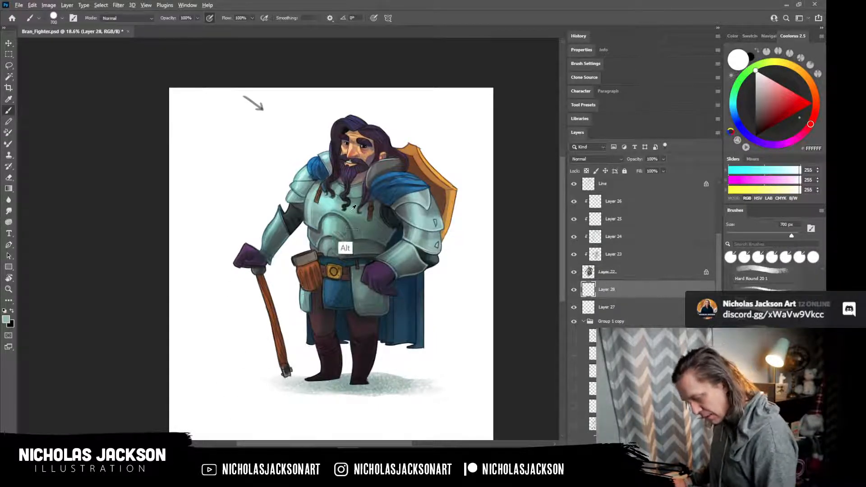
left_click(353, 207, "alt")
key("bracketleft")
key("bracketright")
key("bracketright")
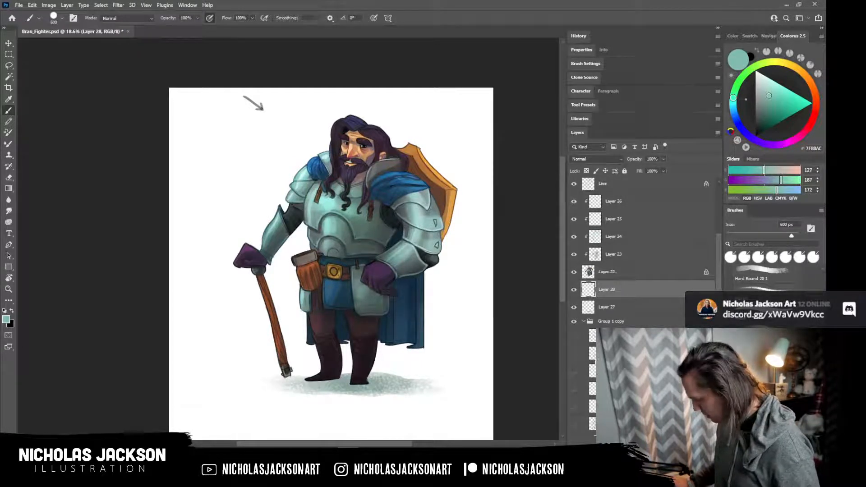
left_click(218, 372)
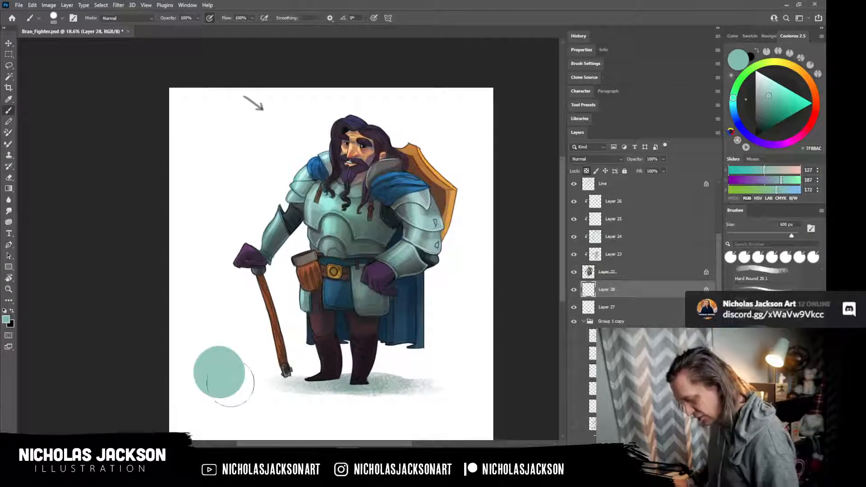
With transparent pixels locked, brighten the circle's upper part with 8AF7DC and shade its lower part with 83A79E.
left_click(779, 86)
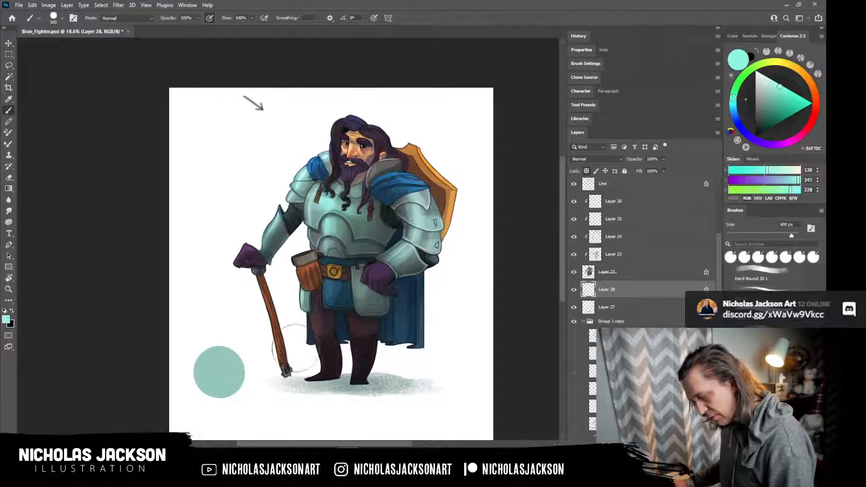
mouse_move(207, 356)
left_mouse_down()
mouse_move(193, 348)
mouse_move(207, 340)
left_mouse_up()
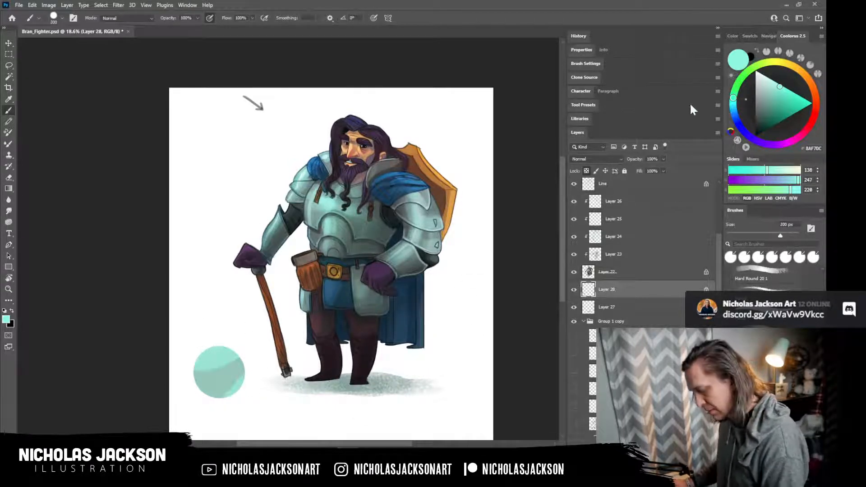
left_click(225, 374, "alt")
left_click(763, 97)
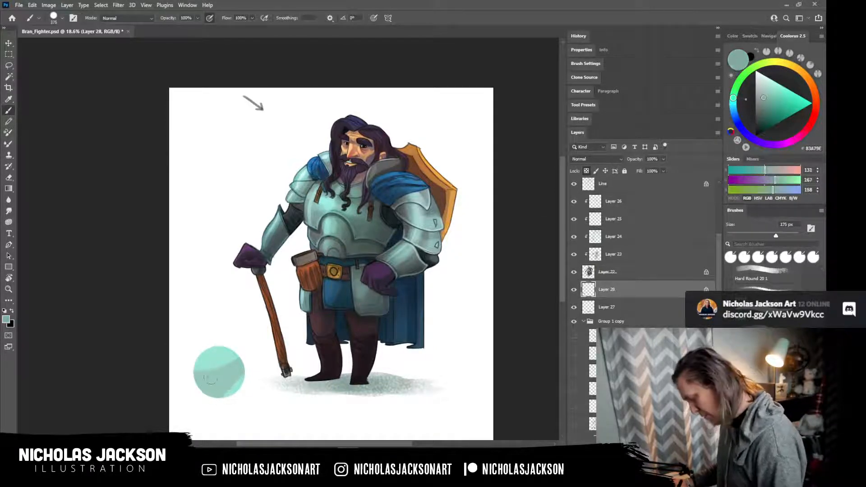
mouse_move(224, 383)
left_mouse_down()
mouse_move(229, 378)
mouse_move(220, 374)
left_mouse_up()
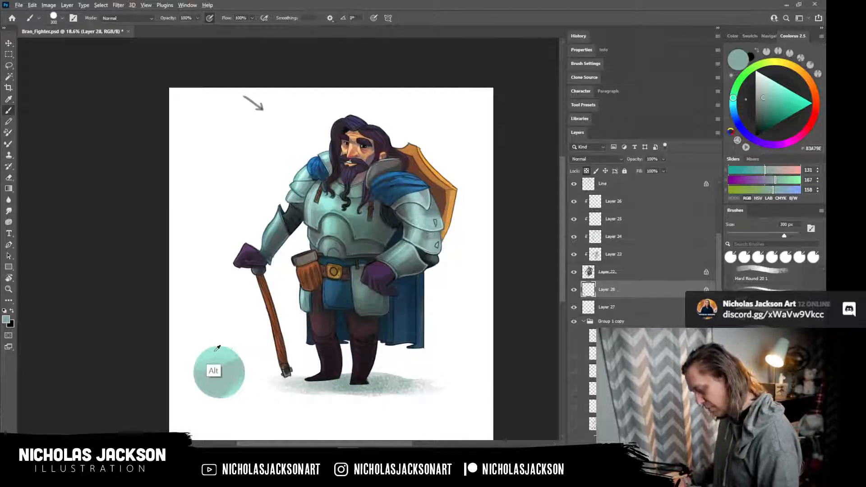
Strengthen the sphere's upper highlight with the more saturated aqua 70F2DA, and set the brush to 250 px.
left_click(215, 371, "alt")
left_click(784, 90)
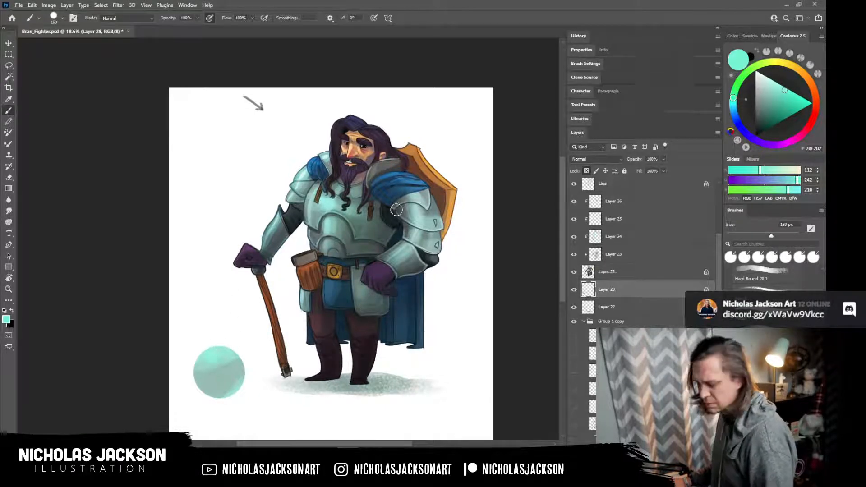
key("bracketright")
key("bracketright")
key("bracketright")
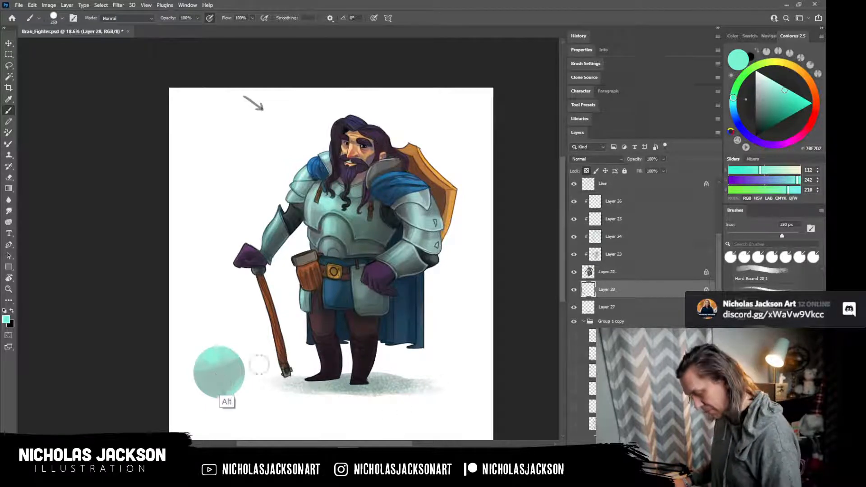
Deepen the sphere's lower side with gray-green 6D8F86 using a 400 px brush, and sample light aqua 9DE0CF from its highlight.
left_click(222, 399, "alt")
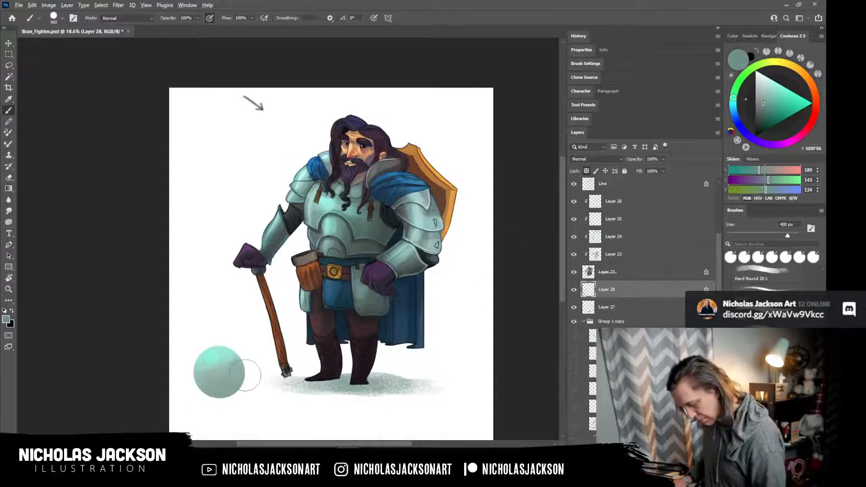
left_click(227, 354)
key("ctrl+z")
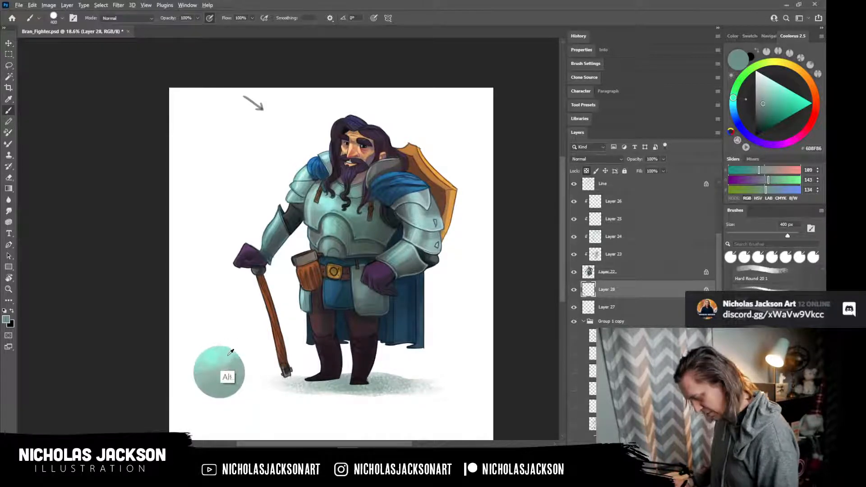
left_click(227, 356, "alt")
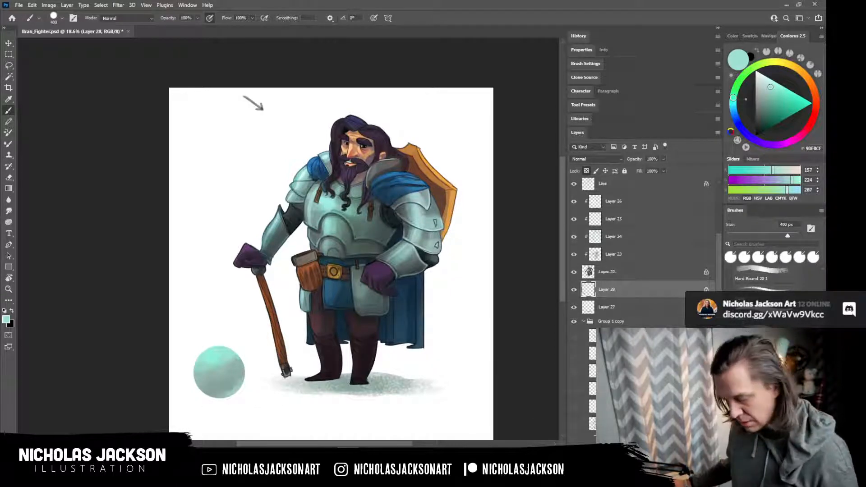
Rename the ground shadow layer as Shadow.
left_click(642, 309)
double_click(607, 307)
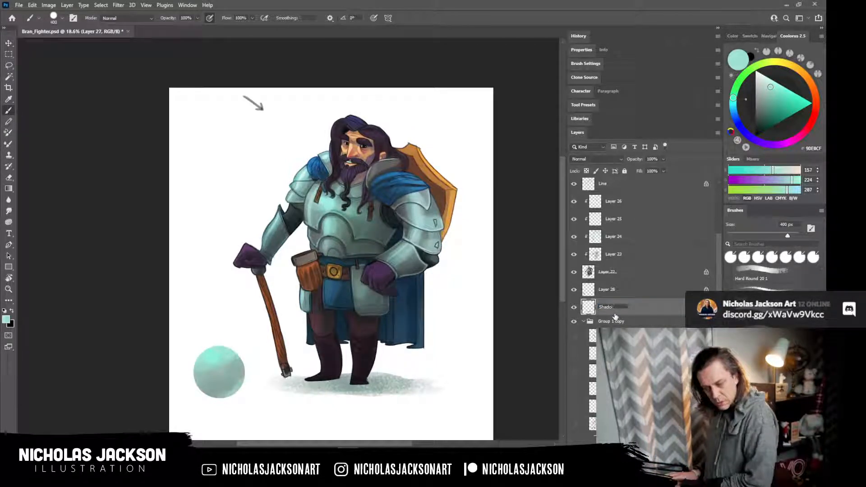
type("Shadow")
key("Return")
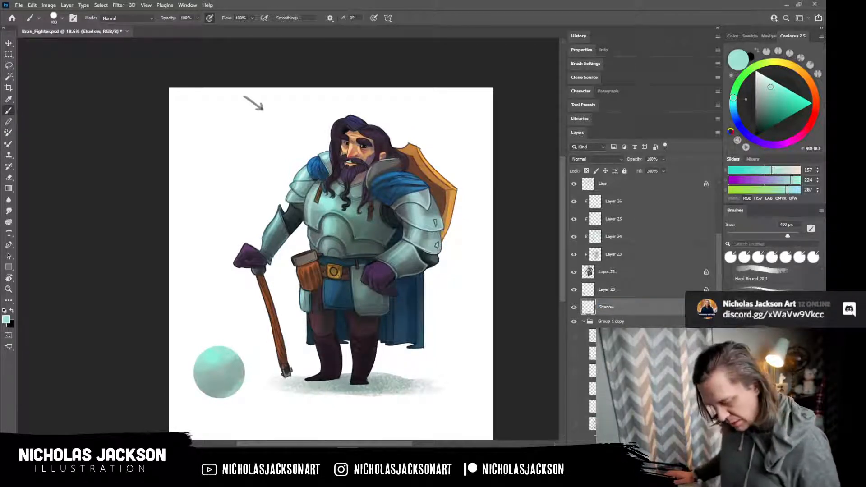
Add a new layer above the Shadow layer, group it with the sphere layer, and name the group Flat.
key("ctrl+shift+alt+n")
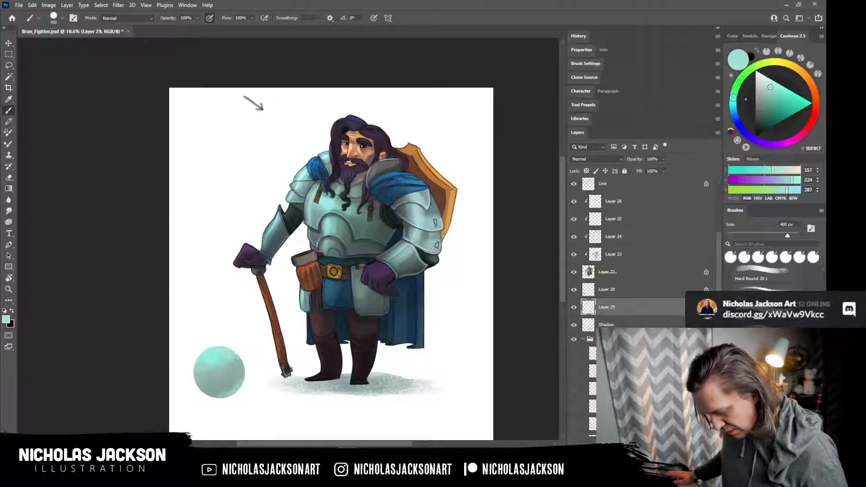
left_click(631, 289, "shift")
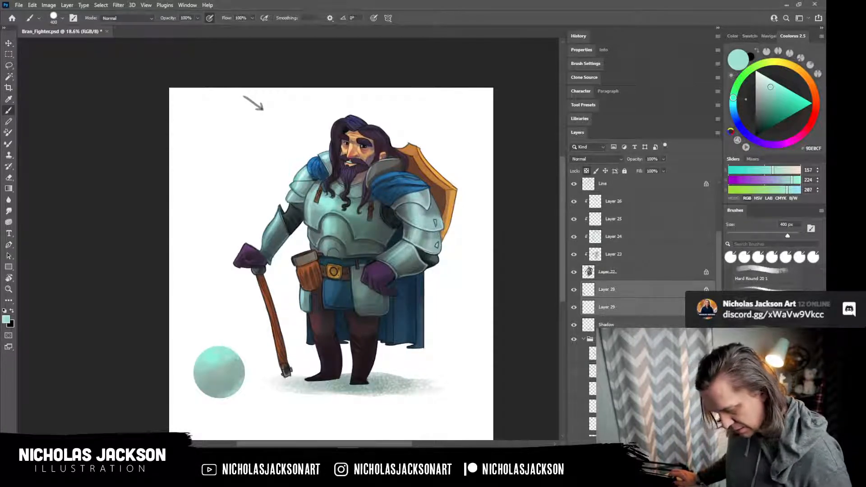
key("ctrl+g")
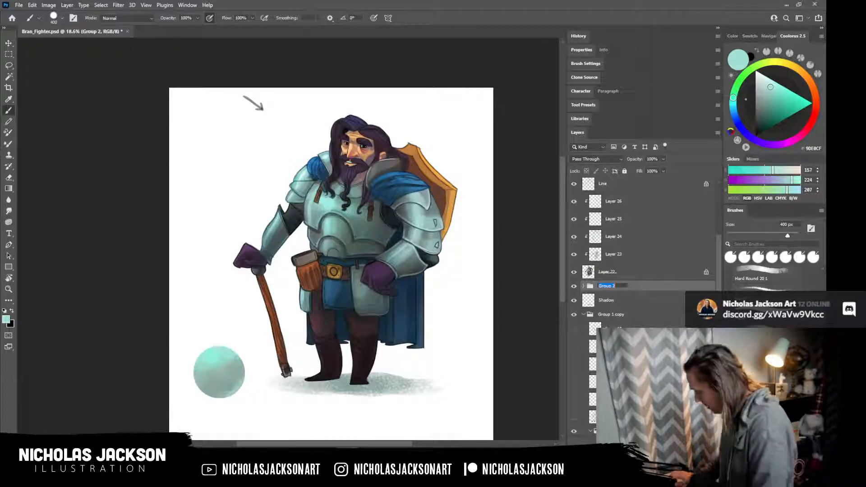
type("Fla")
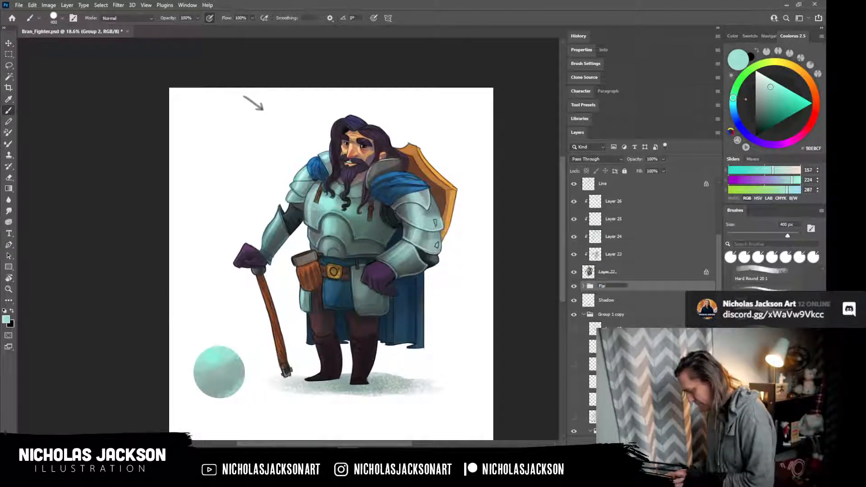
type("t")
key("Return")
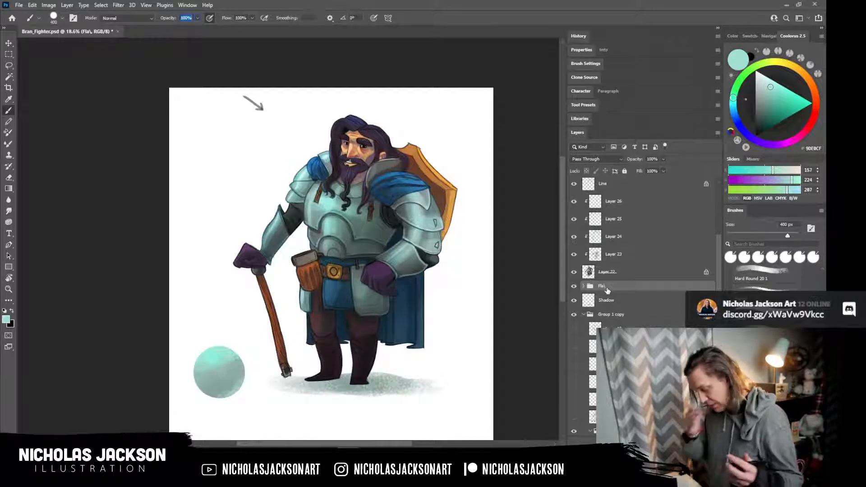
On the empty layer beneath the sphere, lasso a flat cast-shadow shape, brush it in with 9DE0CF, and drop the selection.
left_click(583, 285)
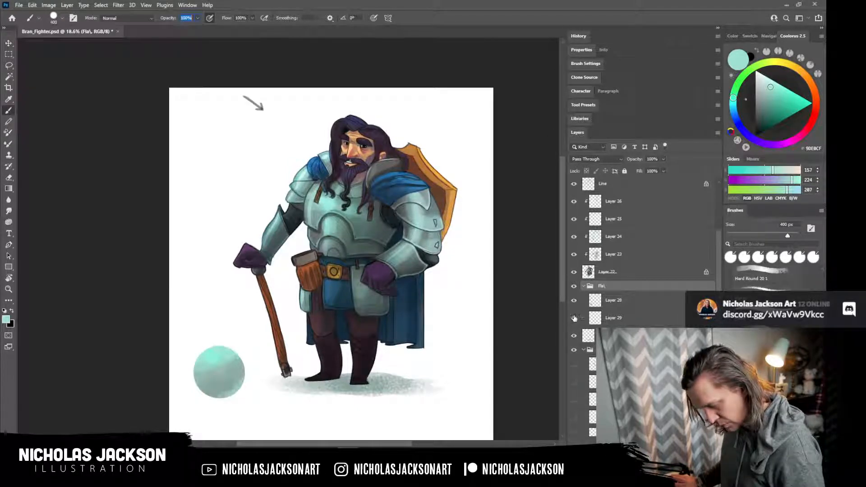
left_click(618, 301)
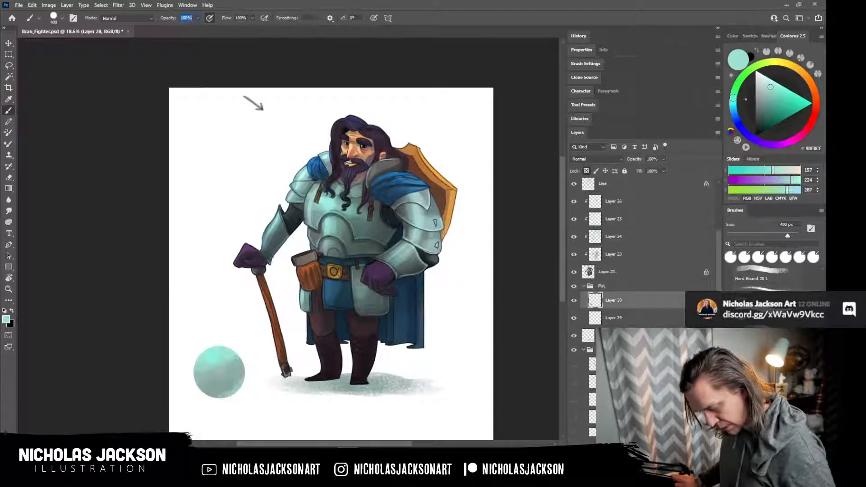
left_click(630, 321)
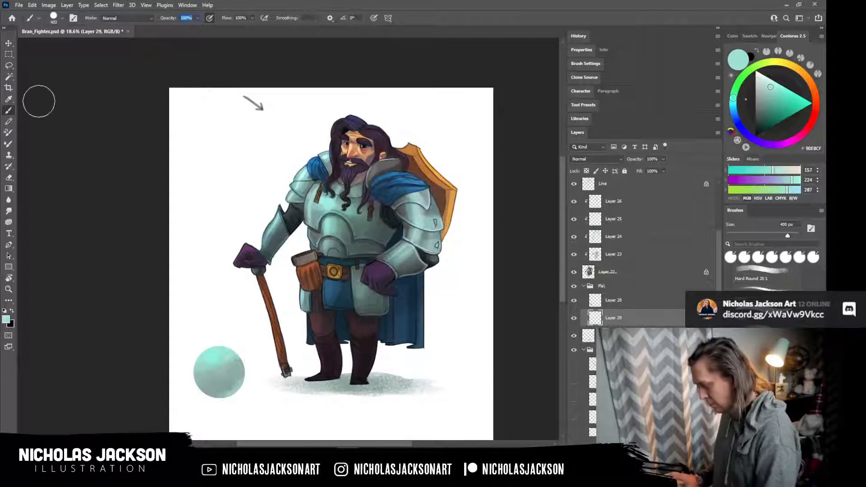
left_click(9, 43)
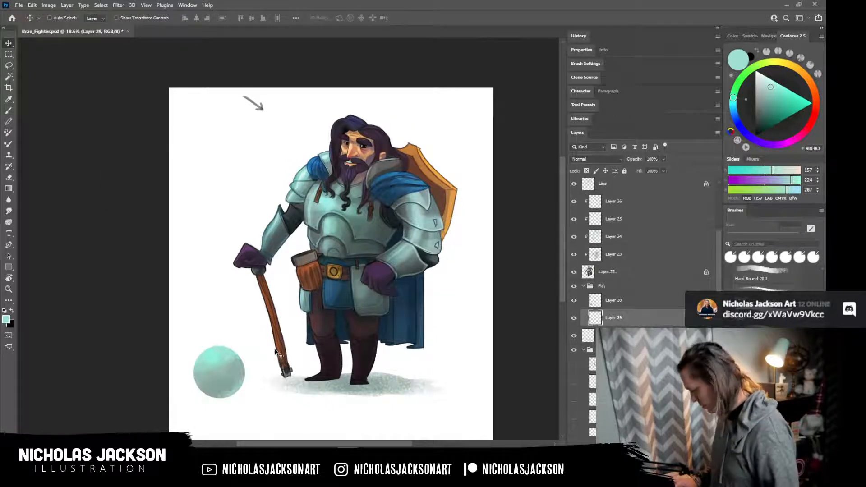
key("l")
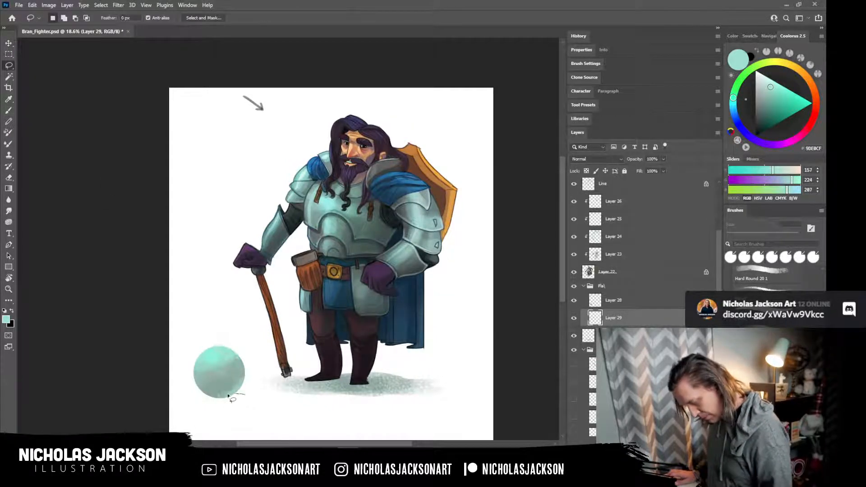
left_click_drag(232, 397, 221, 400)
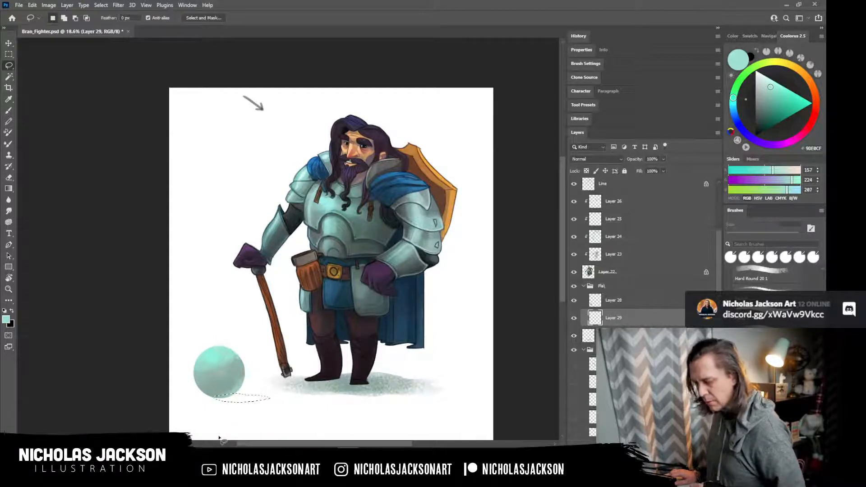
key("b")
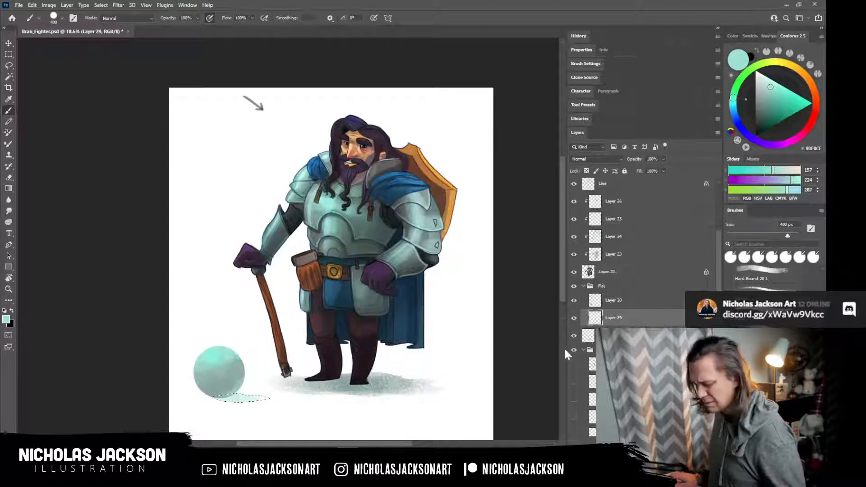
key("ctrl+d")
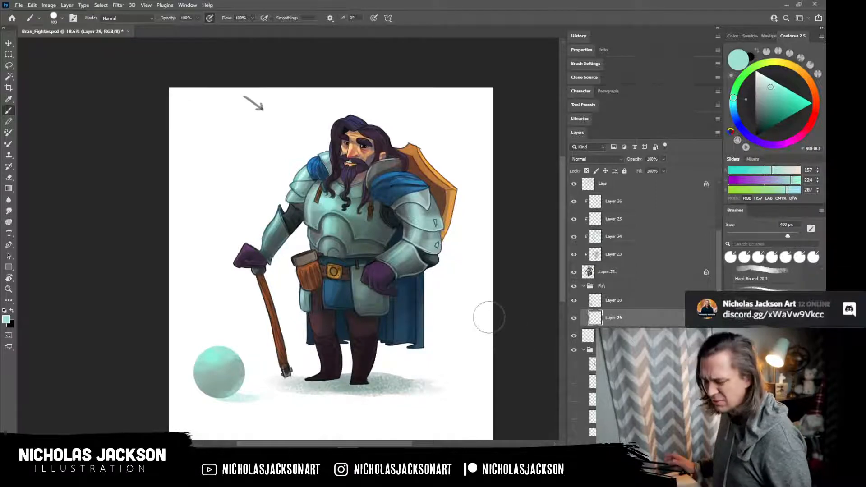
Add a new layer above the sphere layer and lasso pointed spike shapes around the sphere's edge and across its face.
left_click(632, 302)
key("ctrl+alt+shift+n")
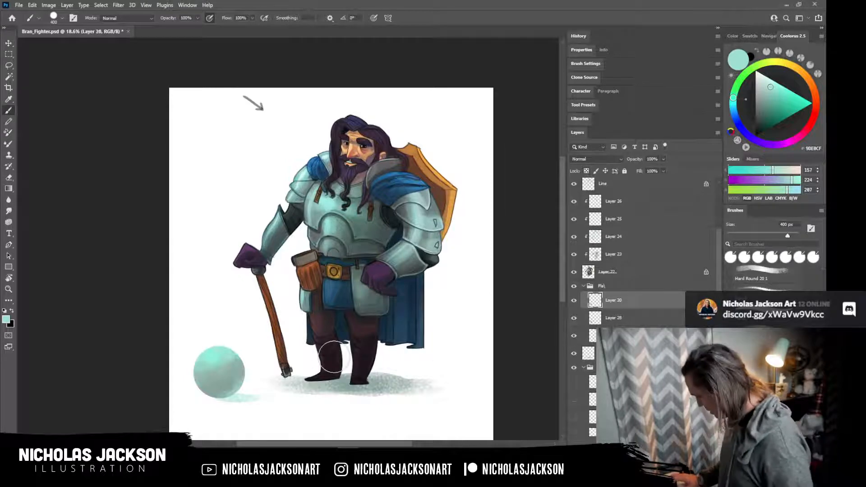
key("l")
left_click_drag(214, 355, 211, 332)
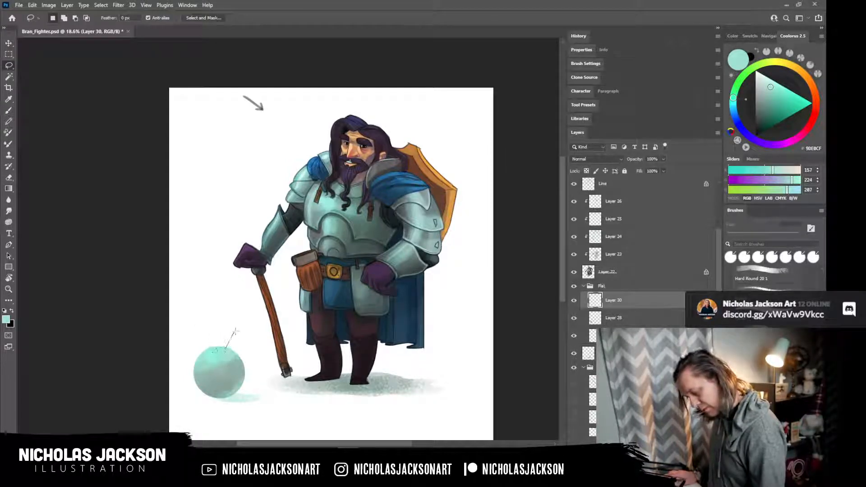
key("shift")
mouse_move(210, 334)
left_mouse_down()
mouse_move(216, 354)
mouse_move(211, 345)
mouse_move(192, 354)
mouse_move(203, 362)
left_mouse_up()
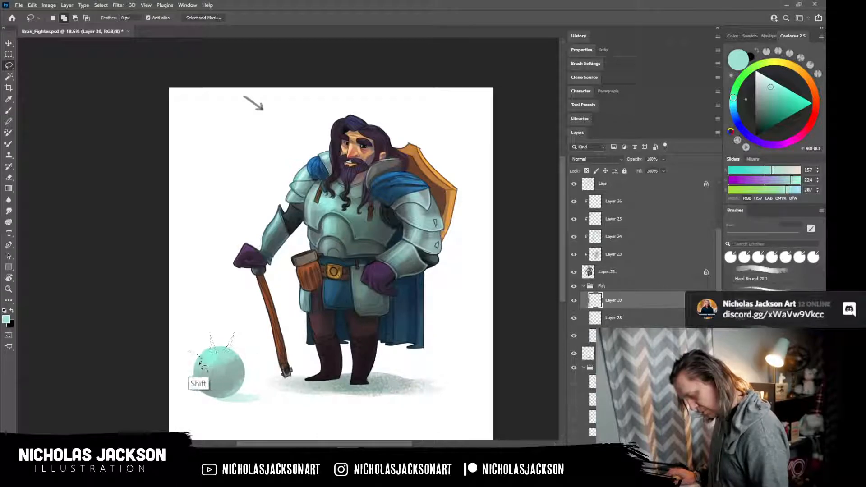
left_click_drag(197, 379, 182, 383)
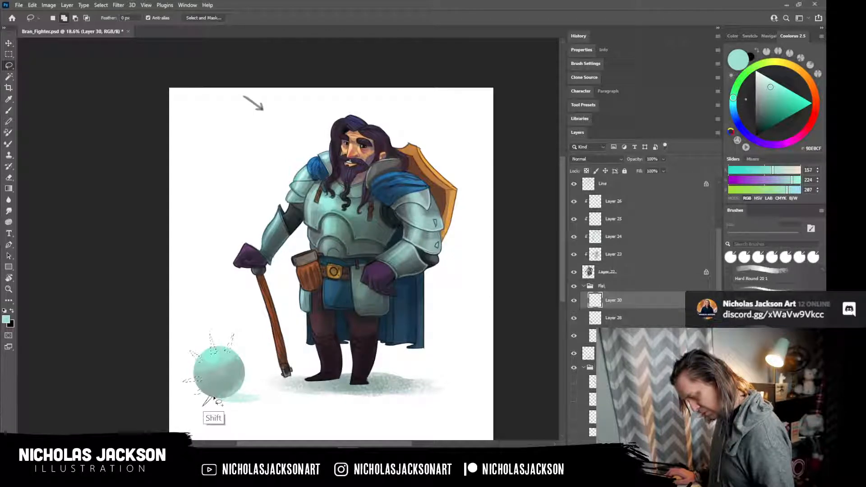
left_click_drag(208, 393, 213, 394)
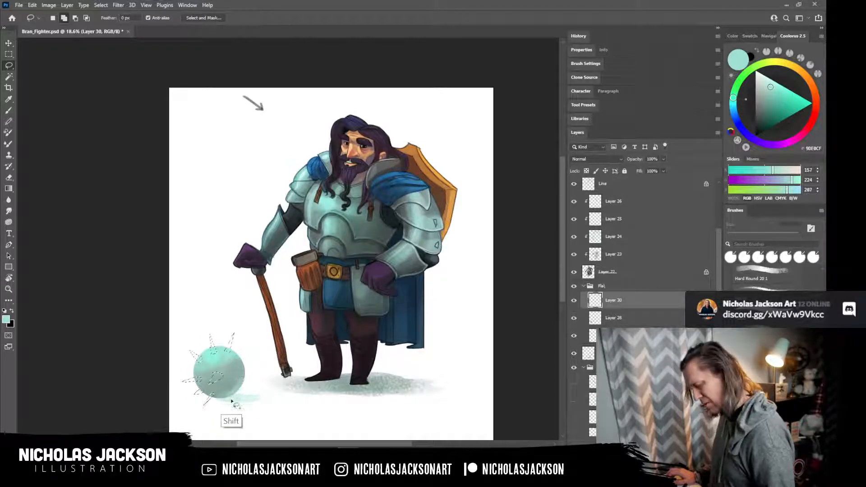
mouse_move(222, 391)
left_mouse_down()
mouse_move(261, 363)
mouse_move(240, 374)
left_mouse_up()
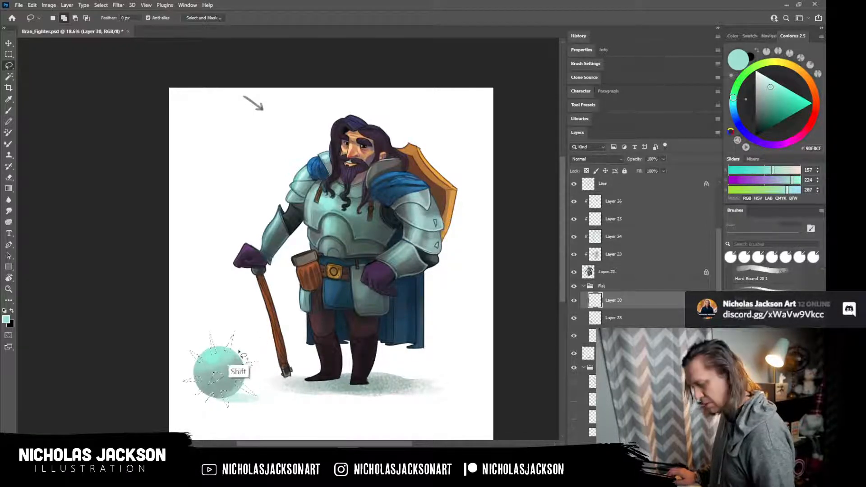
left_click_drag(235, 363, 234, 366)
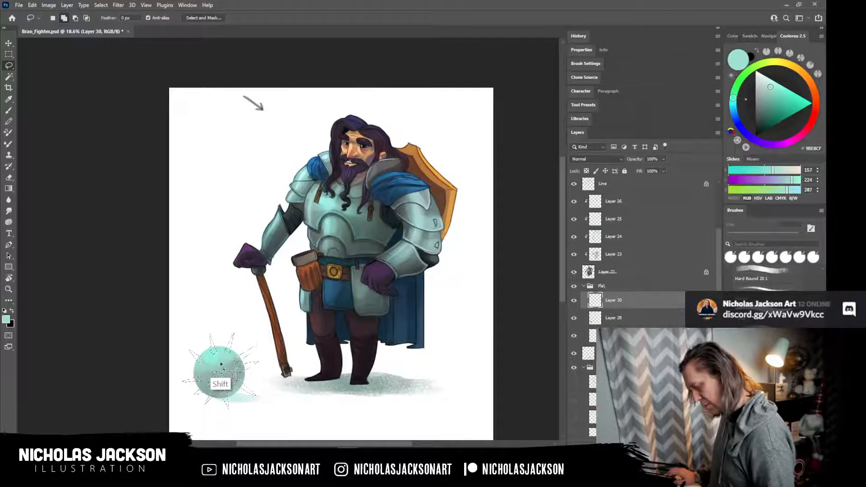
mouse_move(221, 364)
left_mouse_down()
mouse_move(248, 336)
mouse_move(226, 342)
mouse_move(218, 360)
left_mouse_up()
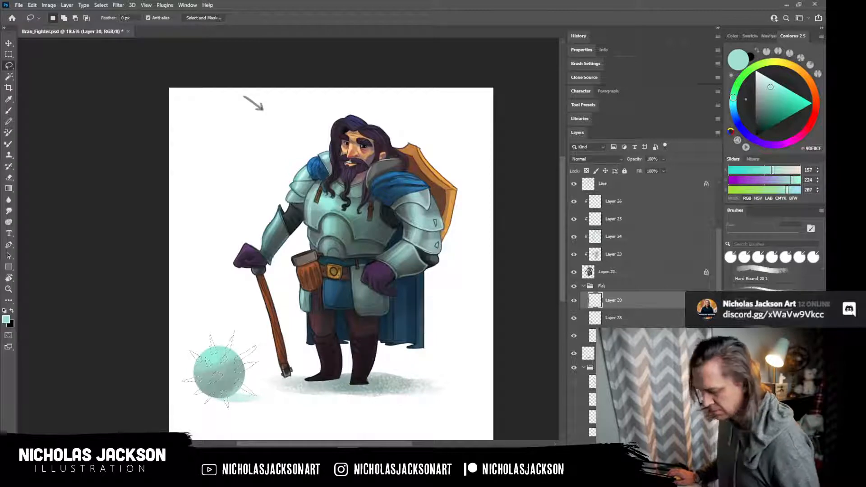
Fill the lassoed spikes with gray-green 78948D, darkened from the sphere's sampled shadow color, using a 400 px brush.
key("ctrl+d")
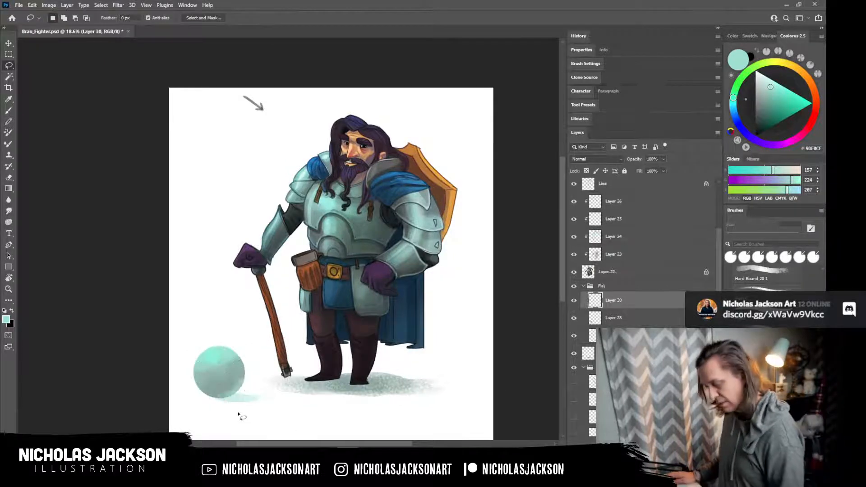
key("b")
left_click(233, 391, "alt")
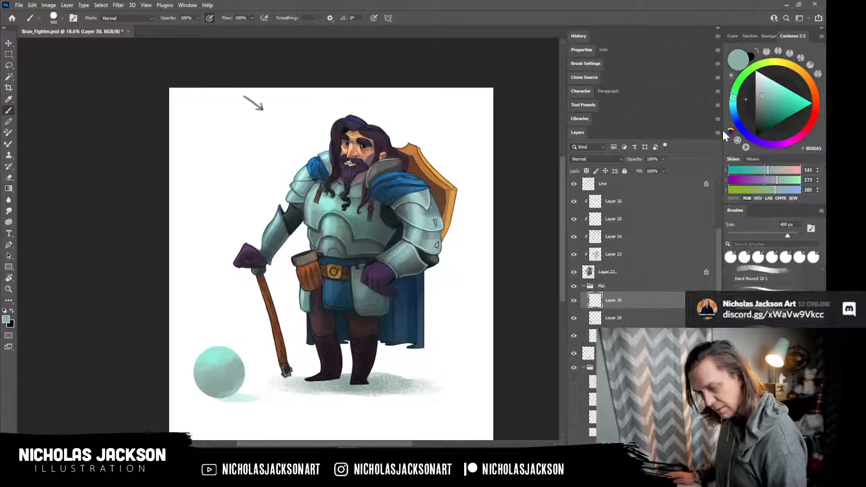
left_click(762, 102)
left_click_drag(208, 365, 211, 334)
left_click_drag(240, 359, 256, 346)
left_click_drag(231, 394, 240, 404)
mouse_move(201, 358)
left_mouse_down()
mouse_move(190, 350)
mouse_move(234, 333)
left_mouse_up()
left_click_drag(242, 386, 255, 395)
mouse_move(201, 361)
left_mouse_down()
mouse_move(193, 354)
mouse_move(253, 349)
left_mouse_up()
mouse_move(226, 397)
left_mouse_down()
mouse_move(189, 373)
mouse_move(197, 404)
left_mouse_up()
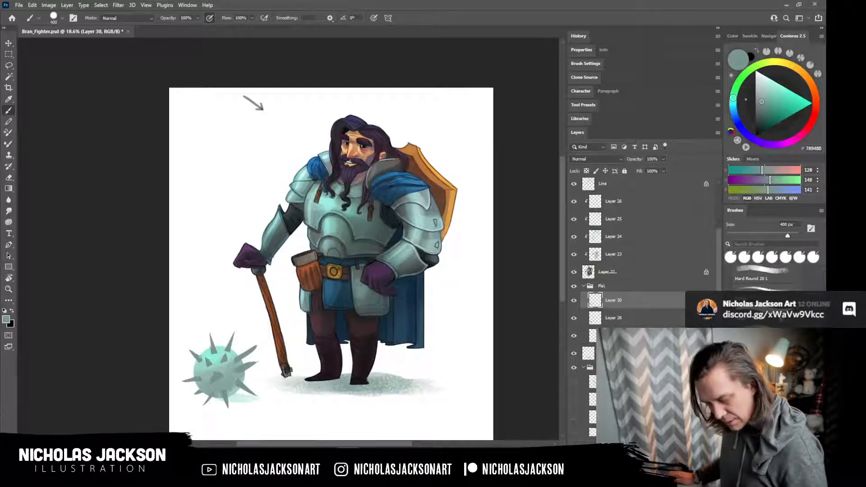
Rename the spike layer as spikes.
double_click(623, 297)
type("s")
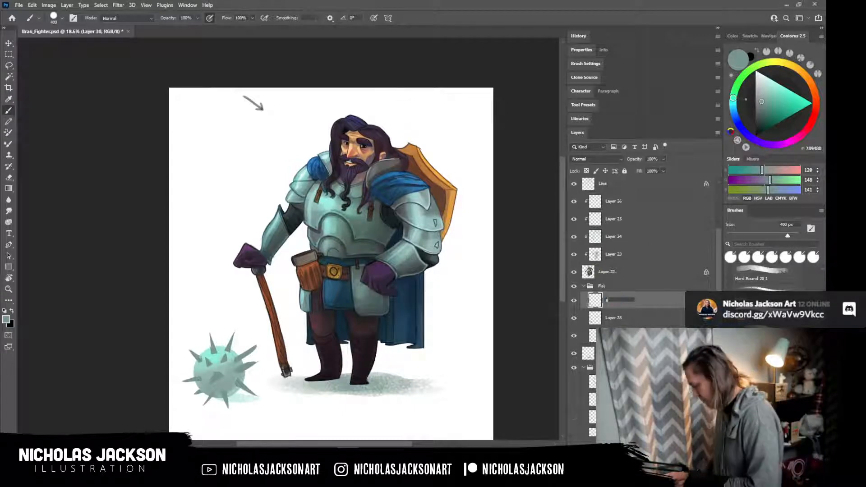
type("pikes")
key("Return")
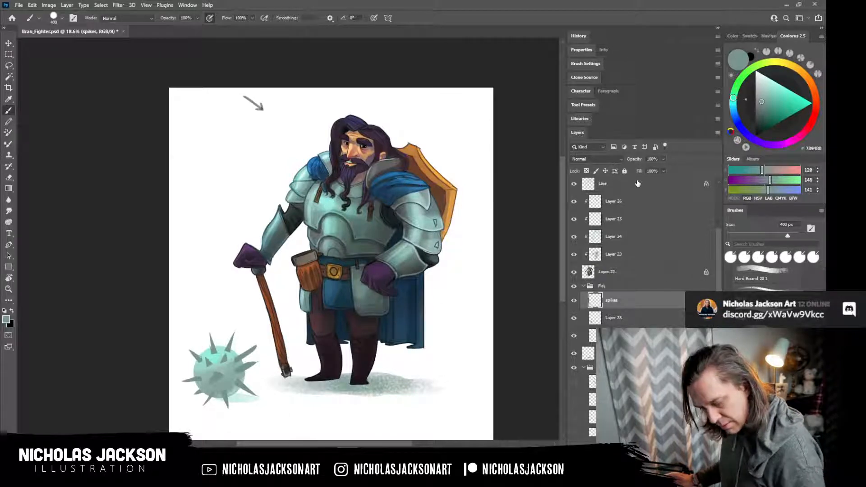
Try a light aqua 77E2C7 highlight stroke on one of the sphere's upper spikes with a 100 px brush, and undo it.
left_click(779, 92)
key("bracketleft")
key("bracketleft")
key("bracketleft")
key("bracketleft")
key("bracketleft")
key("bracketleft")
key("bracketleft")
key("bracketleft")
key("bracketleft")
key("bracketleft")
key("bracketleft")
left_click_drag(233, 355, 250, 344)
key("ctrl+z")
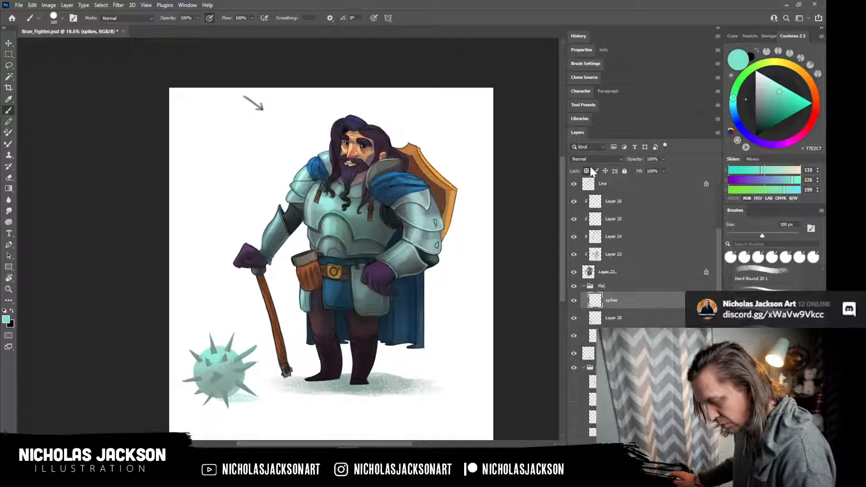
key("z")
left_click_drag(248, 321, 281, 310)
key("e")
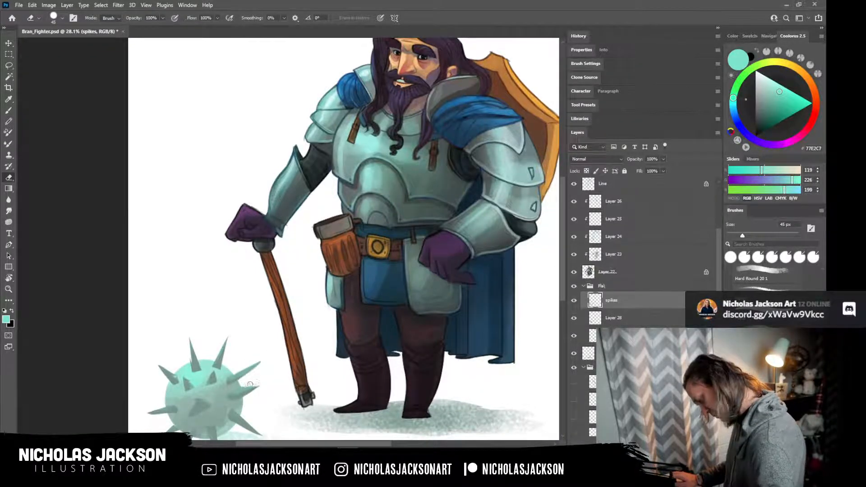
key("z")
mouse_move(487, 302)
left_mouse_down()
mouse_move(433, 306)
mouse_move(451, 307)
left_mouse_up()
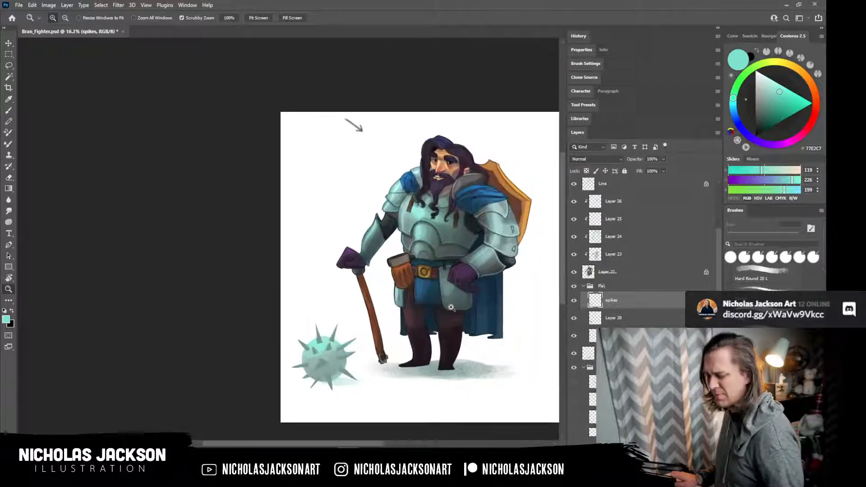
key("e")
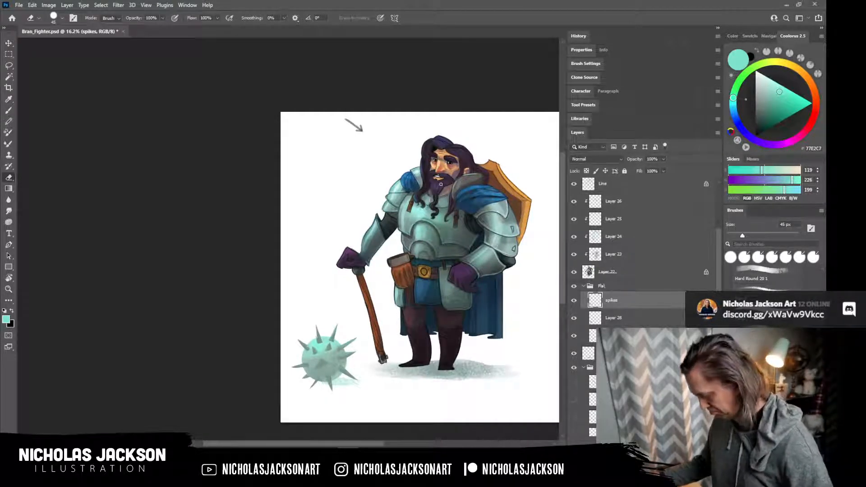
right_click(483, 174)
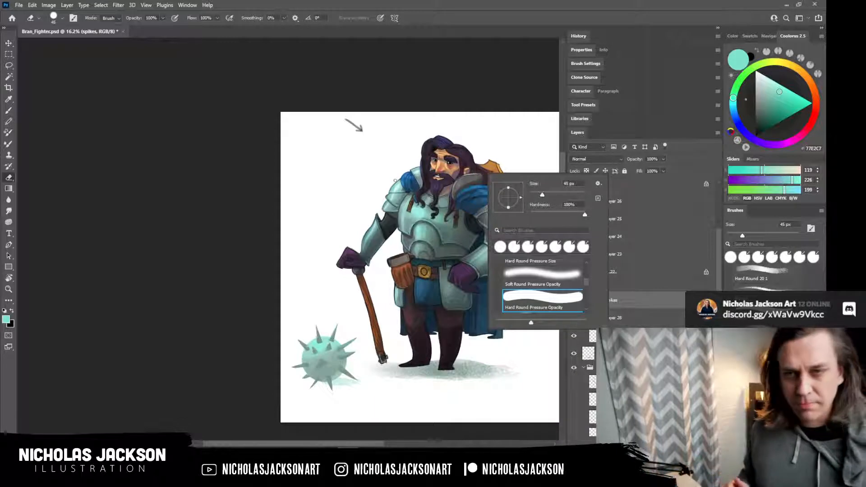
left_click(467, 12)
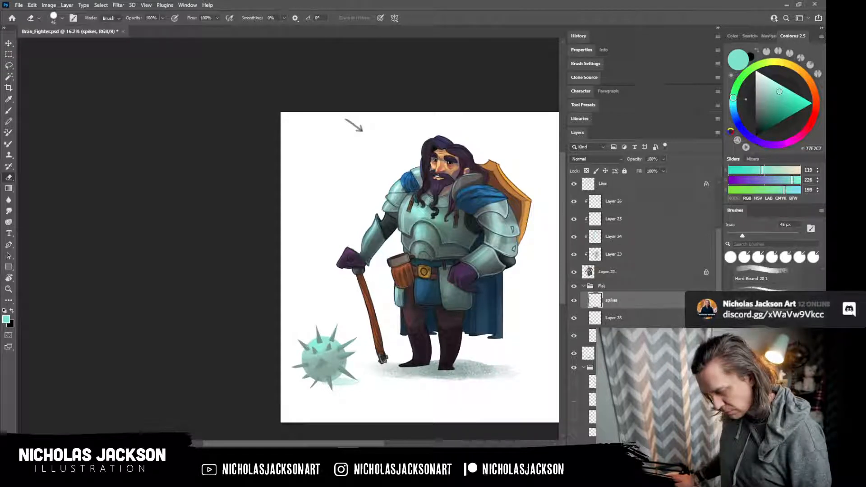
Add a new layer above the spikes layer for the chain between the spiked ball and the handle.
key("ctrl+shift+alt+n")
key("b")
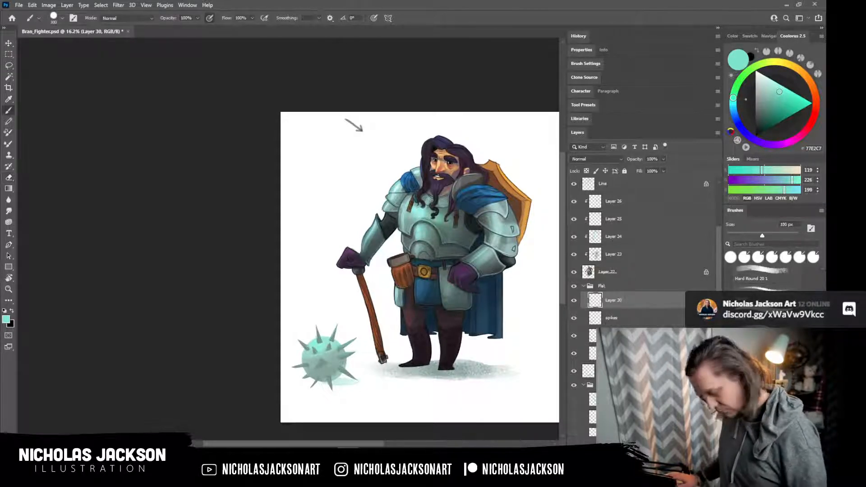
key("z")
left_click_drag(395, 338, 423, 338)
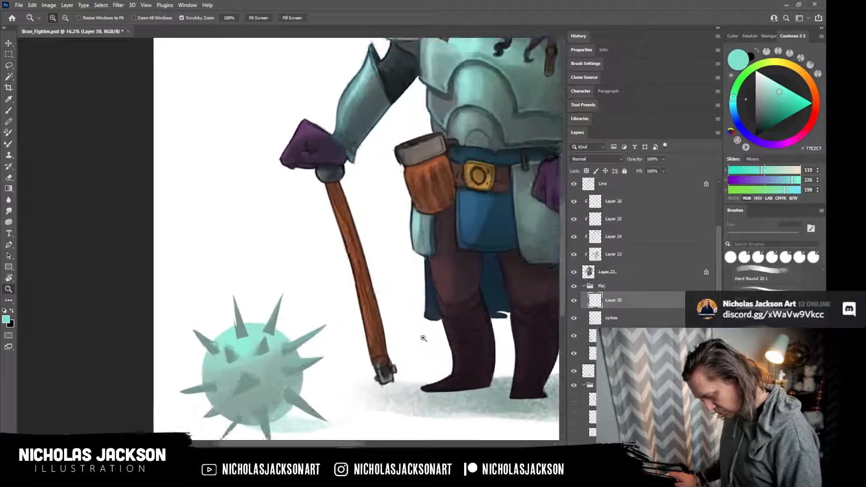
key("b")
scroll(421, 357, "down", 2)
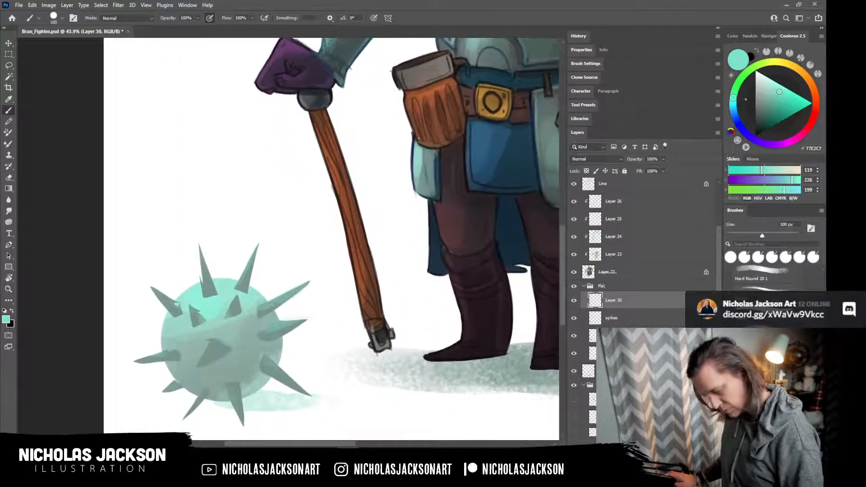
Draw chain links from the spiked ball to the handle's lower end in dark gray-green 557169 with a 20 to 30 px brush.
key("bracketleft")
key("bracketleft")
key("bracketleft")
key("bracketleft")
key("bracketleft")
key("bracketleft")
key("bracketleft")
key("bracketleft")
key("bracketleft")
key("bracketleft")
key("bracketleft")
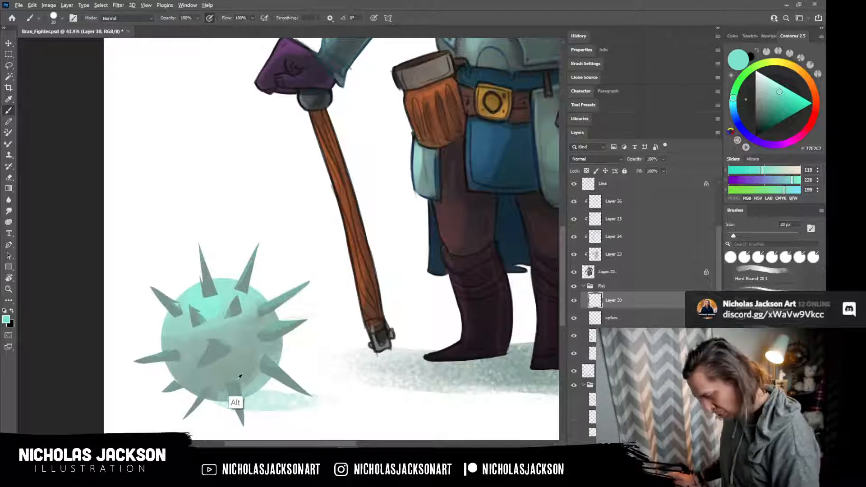
left_click(247, 393, "alt")
left_click(762, 111)
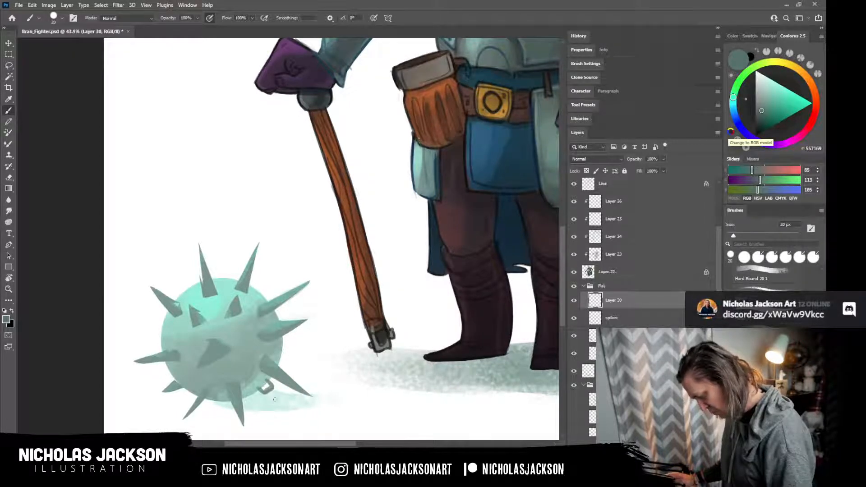
left_click_drag(273, 395, 311, 409)
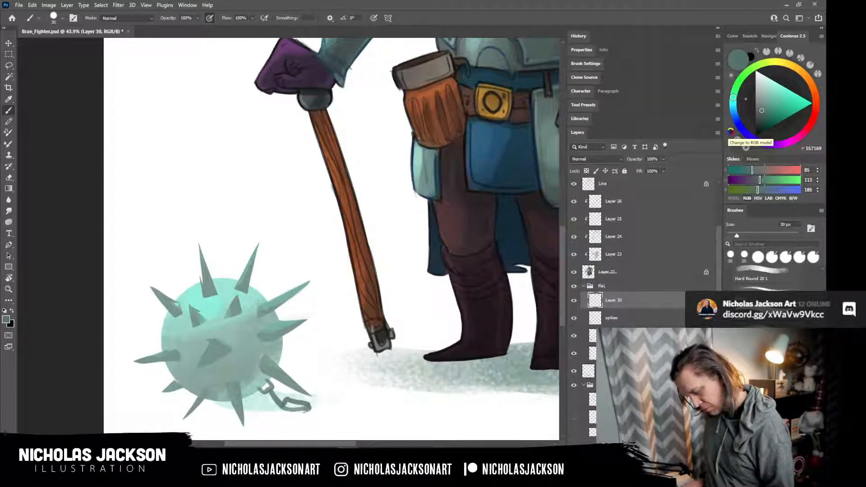
mouse_move(307, 405)
left_mouse_down()
mouse_move(345, 400)
mouse_move(358, 390)
mouse_move(352, 386)
mouse_move(373, 387)
mouse_move(358, 384)
mouse_move(387, 387)
mouse_move(365, 391)
mouse_move(387, 387)
left_mouse_up()
mouse_move(367, 348)
left_mouse_down()
mouse_move(341, 354)
mouse_move(373, 352)
mouse_move(335, 366)
mouse_move(349, 355)
mouse_move(353, 369)
mouse_move(386, 383)
left_mouse_up()
left_click_drag(370, 371, 392, 379)
Save the illustration with the whole figure and flail in view.
key("z")
left_click_drag(478, 280, 399, 291)
key("b")
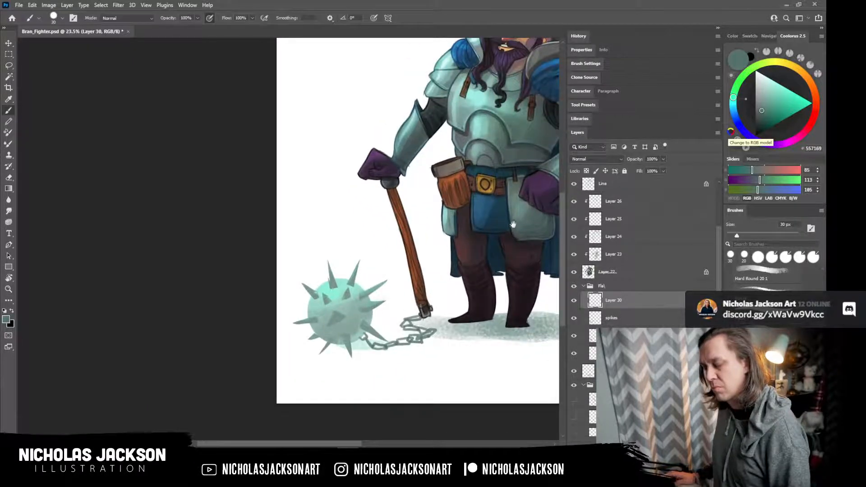
left_click_drag(510, 228, 407, 294)
key("z")
mouse_move(487, 259)
left_mouse_down()
mouse_move(440, 262)
mouse_move(465, 258)
left_mouse_up()
key("b")
left_click_drag(494, 233, 402, 254)
key("z")
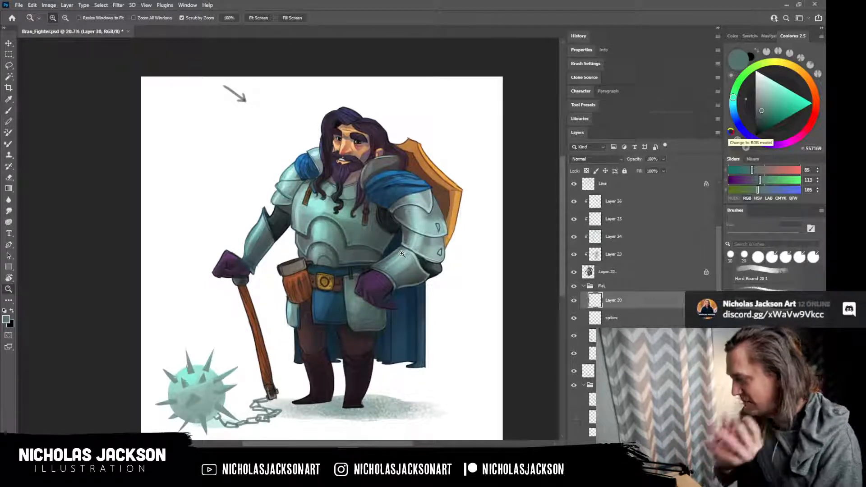
key("ctrl+s")
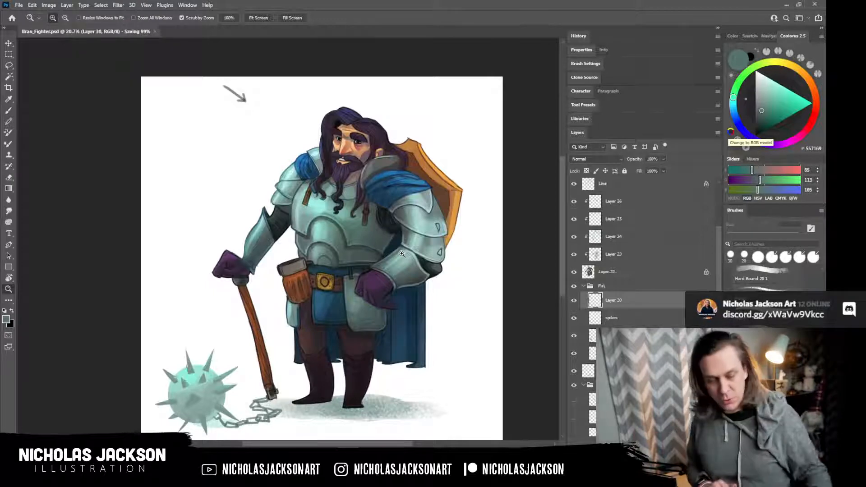
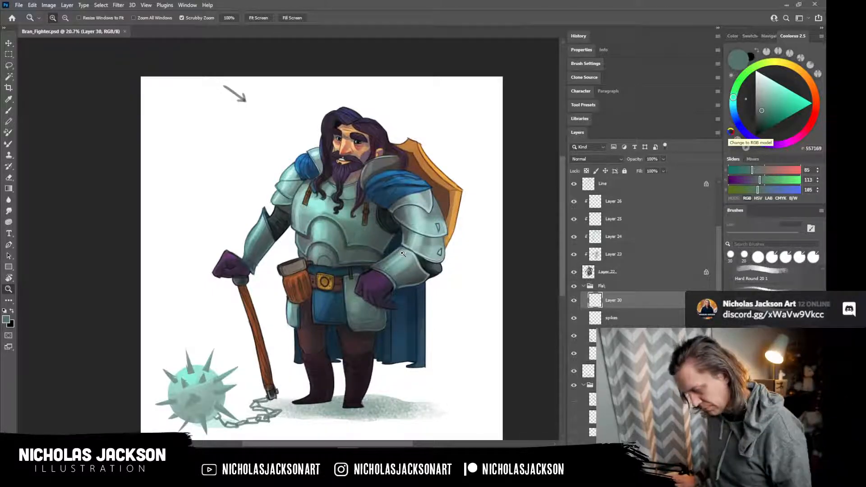
Flip the canvas horizontally to check the figure mirrored.
scroll(561, 172, "down", 1)
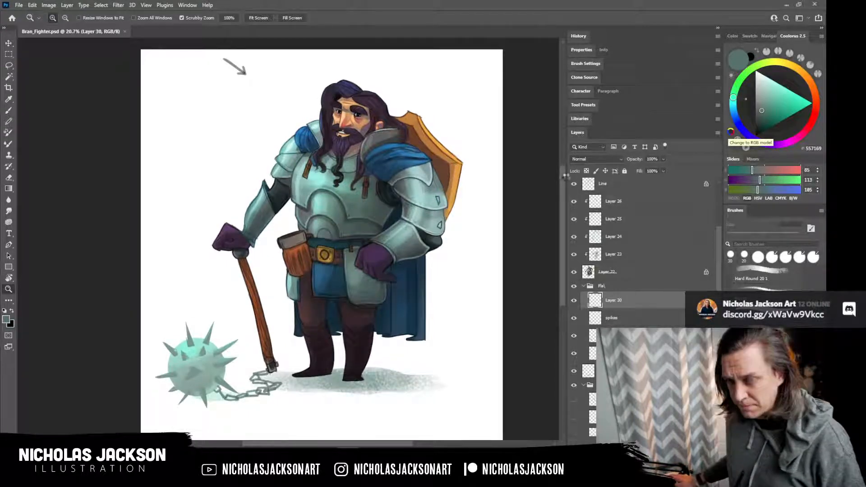
key("ctrl+shift+h")
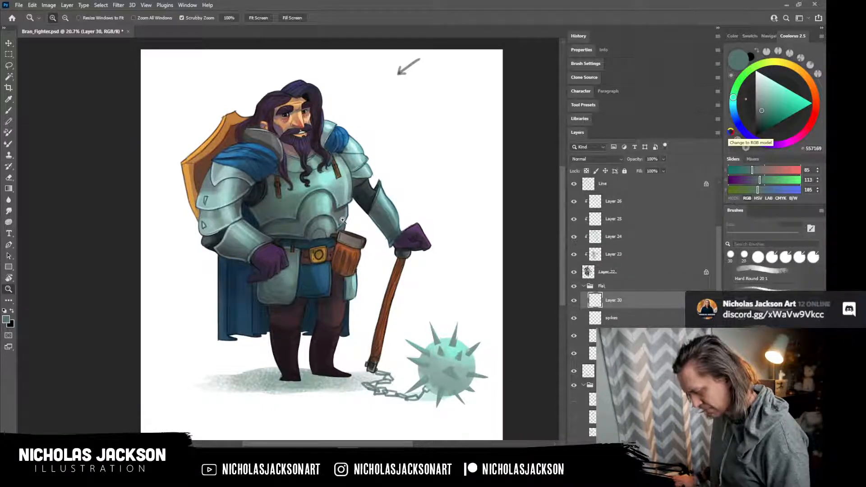
left_click_drag(338, 137, 395, 179)
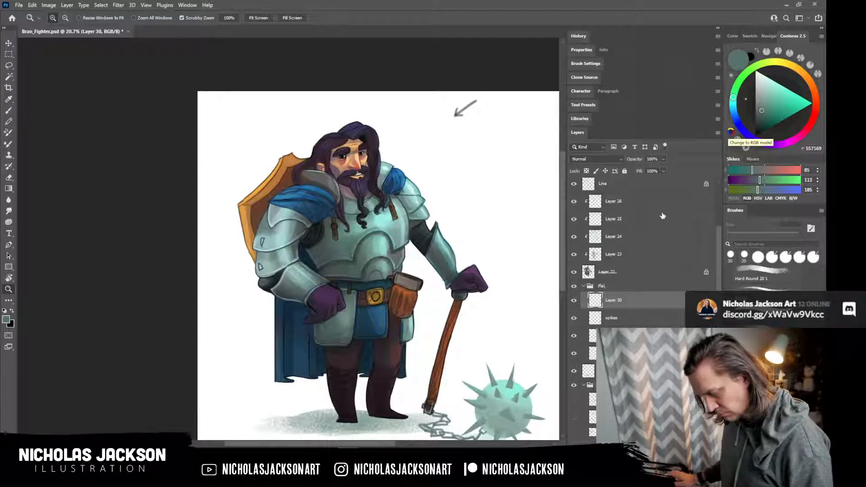
On the fix layer, repaint the folds of the near shoulder's cloth in sampled blue 2D83B6 with a 50 px brush.
left_click_drag(721, 219, 718, 189)
left_click(615, 237)
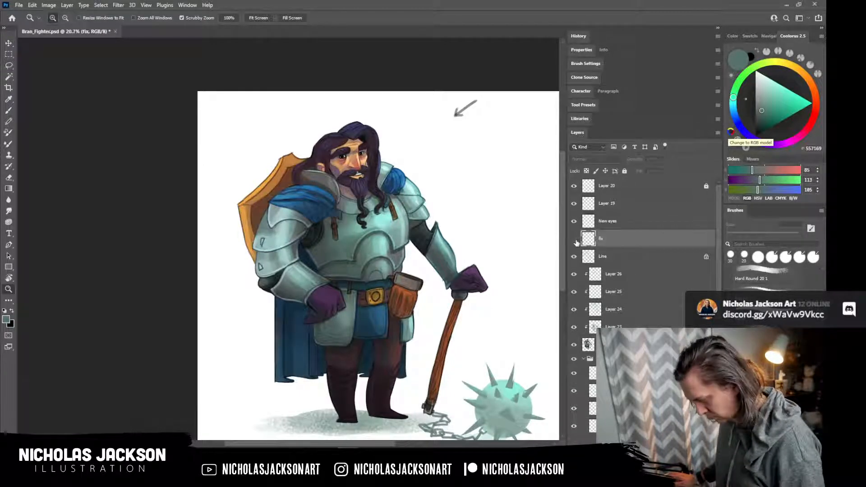
left_click_drag(318, 182, 350, 173)
key("b")
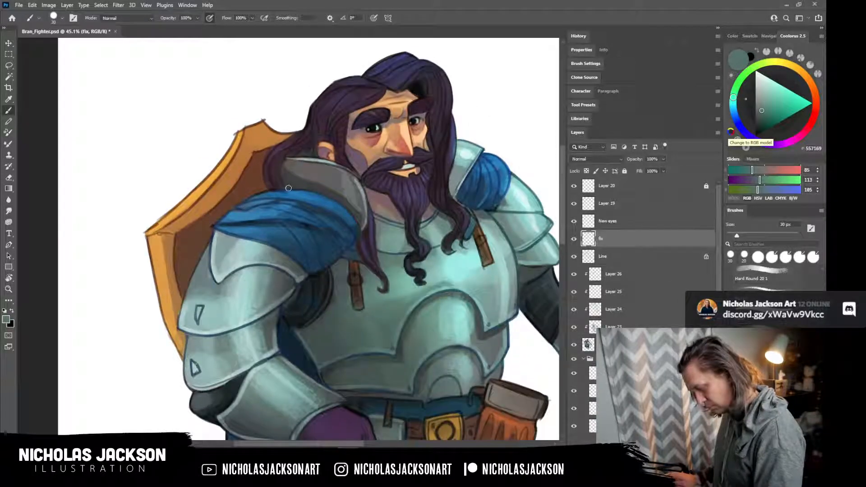
key("bracketright")
key("bracketright")
key("alt")
left_click(247, 212, "alt")
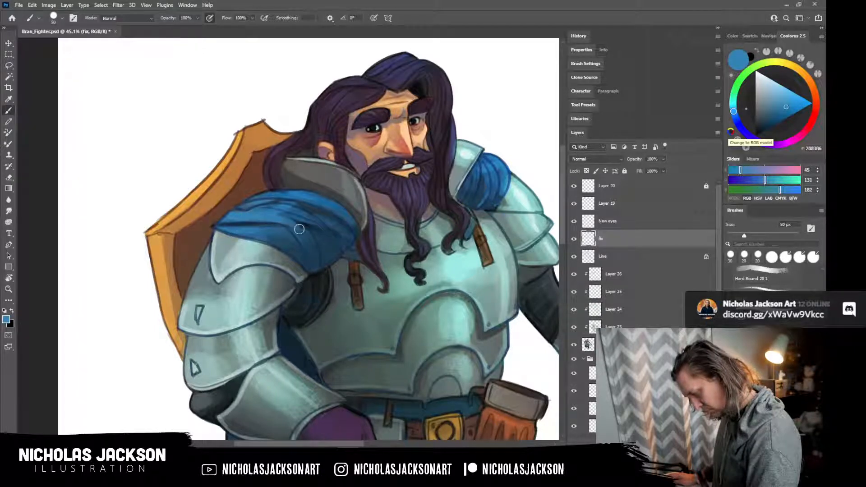
left_click_drag(292, 226, 314, 240)
left_click_drag(273, 213, 317, 225)
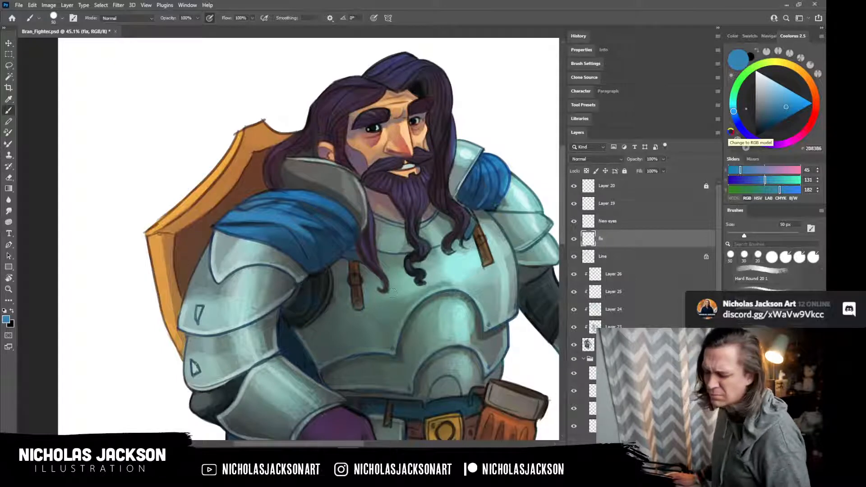
mouse_move(260, 209)
left_mouse_down()
mouse_move(286, 212)
mouse_move(257, 210)
mouse_move(305, 213)
left_mouse_up()
left_click_drag(240, 209, 276, 206)
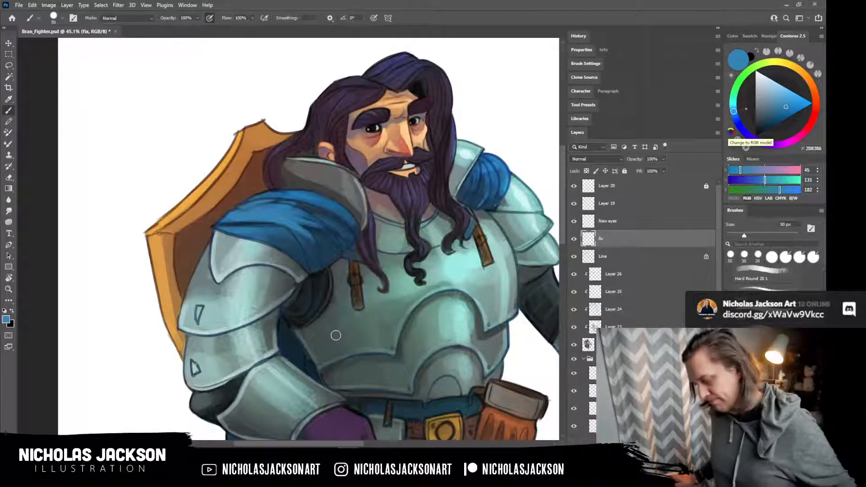
Select Layer 26, the clipped layer beneath Line, for painting the leather chest straps.
left_click_drag(492, 120, 456, 147)
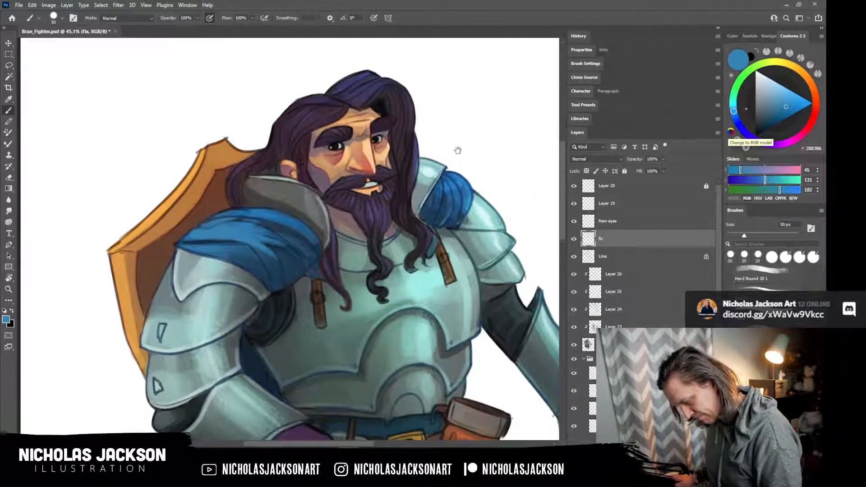
key("z")
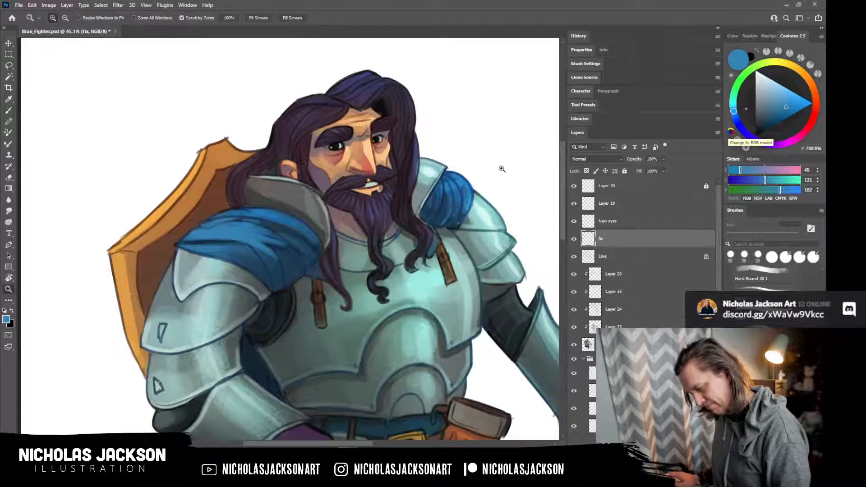
left_click(477, 168)
left_click_drag(478, 169, 483, 169)
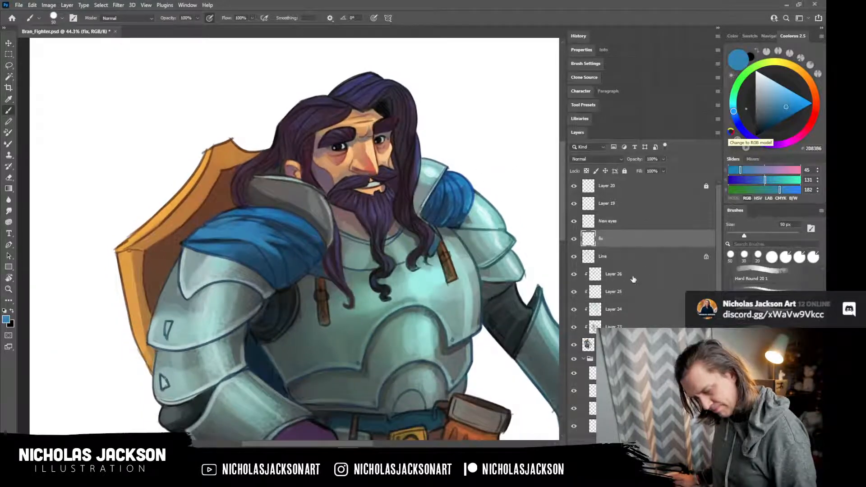
left_click(629, 280)
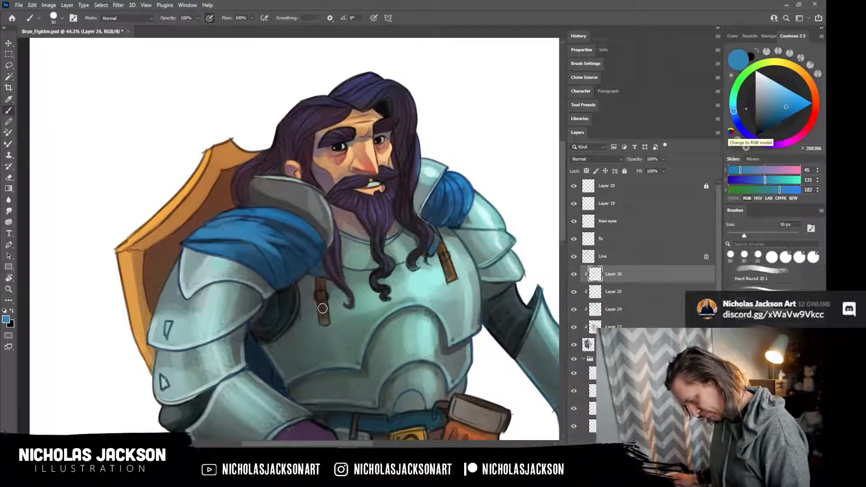
key("[")
left_click_drag(321, 307, 324, 321)
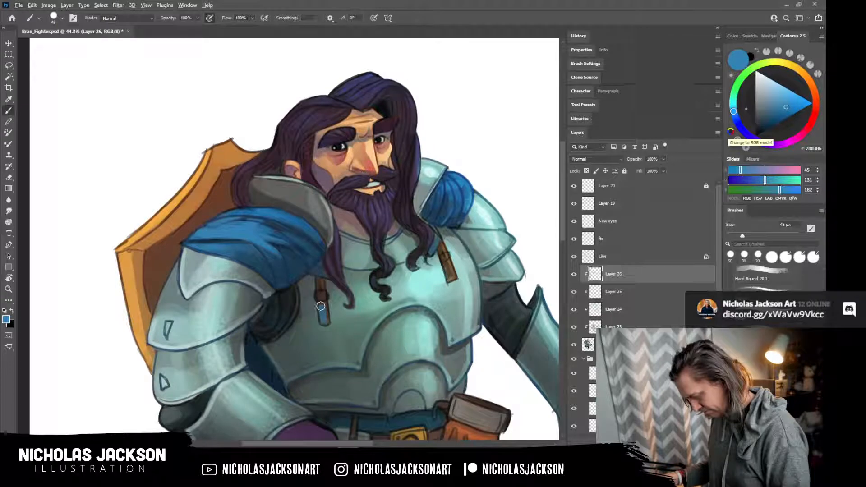
key("ctrl+z")
key("[")
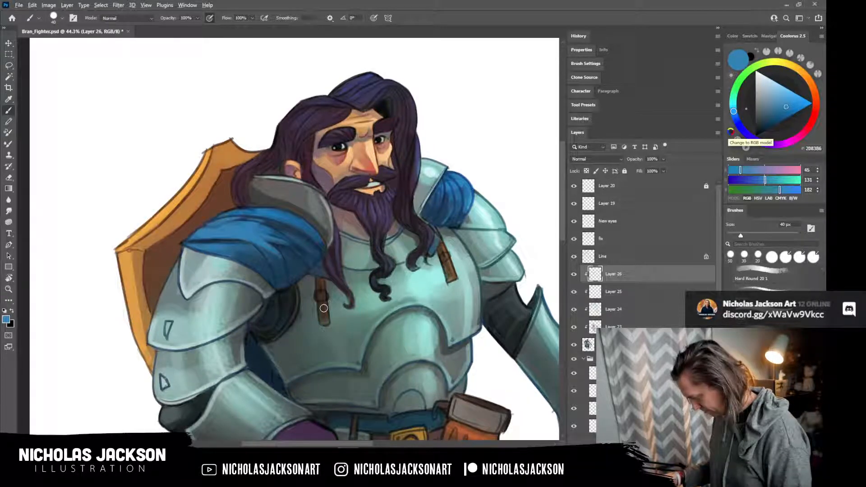
Paint the leather chest straps with dark brown 342316 sampled from the strap, using a 50 px brush.
left_click(325, 308, "alt")
key("]")
key("]")
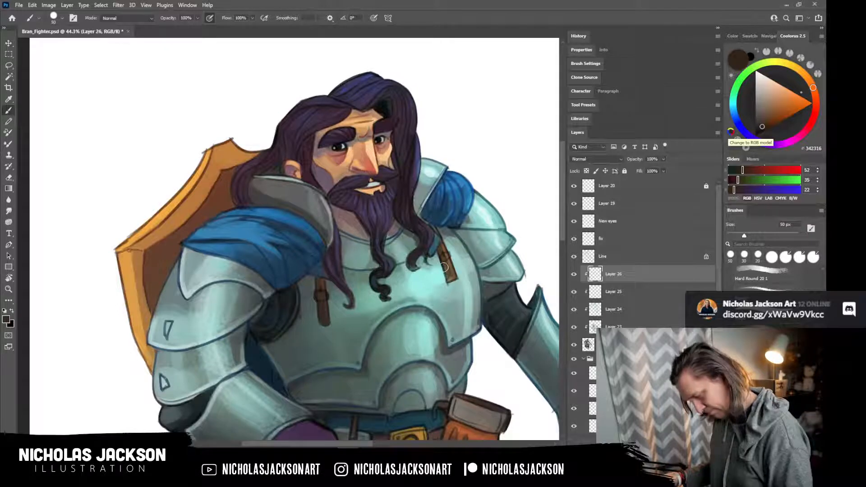
left_click_drag(449, 272, 450, 266)
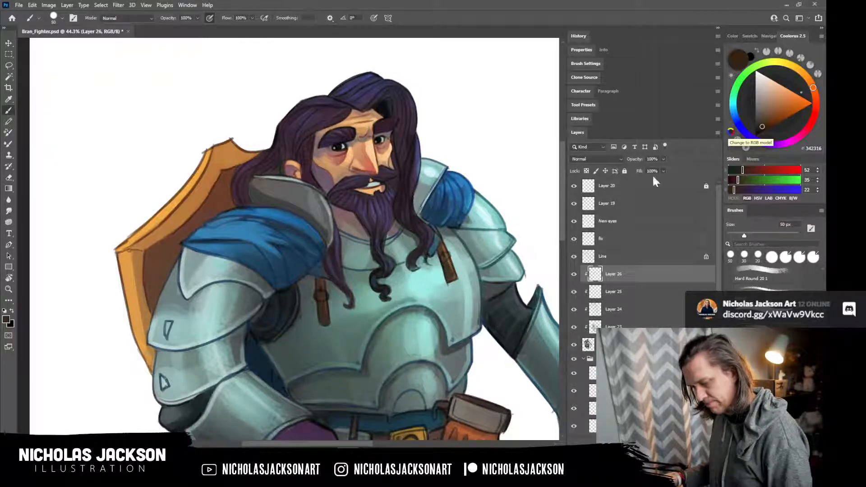
Warm both leather chest straps with orange D07835 using a 60 px brush.
left_click(794, 103)
left_click_drag(794, 102, 790, 102)
key("]")
left_click_drag(447, 266, 453, 277)
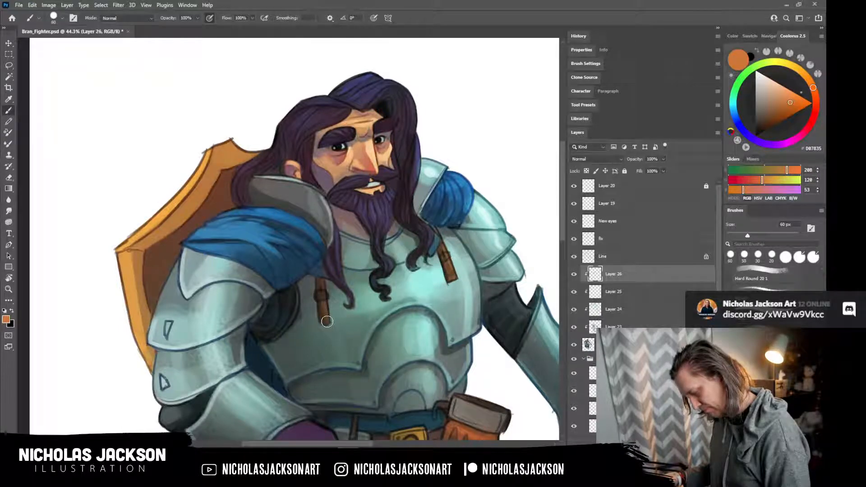
left_click_drag(322, 321, 322, 287)
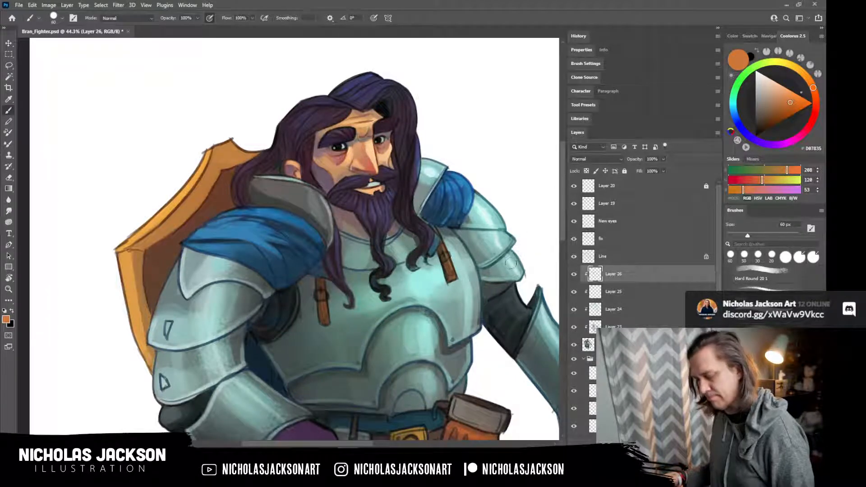
Sample dark gray-green 384440 from the breastplate's lower ridge for painting the armor on Layer 26.
scroll(500, 271, "down", 3, "alt")
scroll(499, 275, "up", 1, "alt")
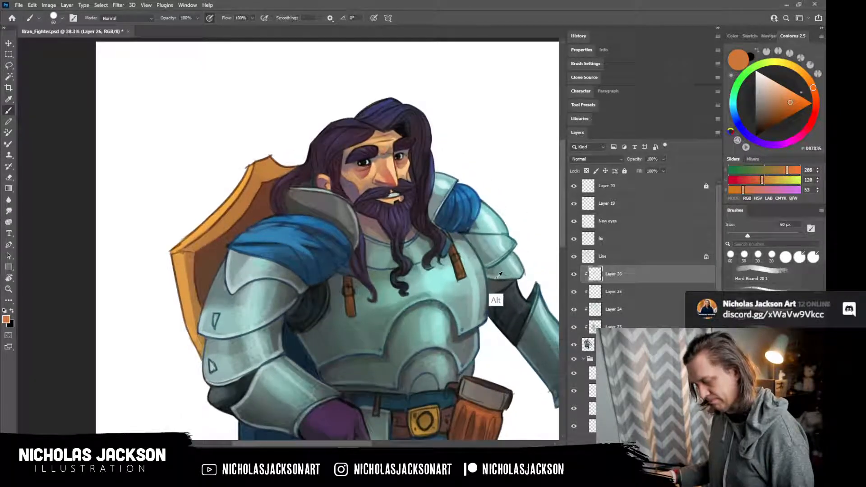
left_click_drag(486, 304, 479, 271)
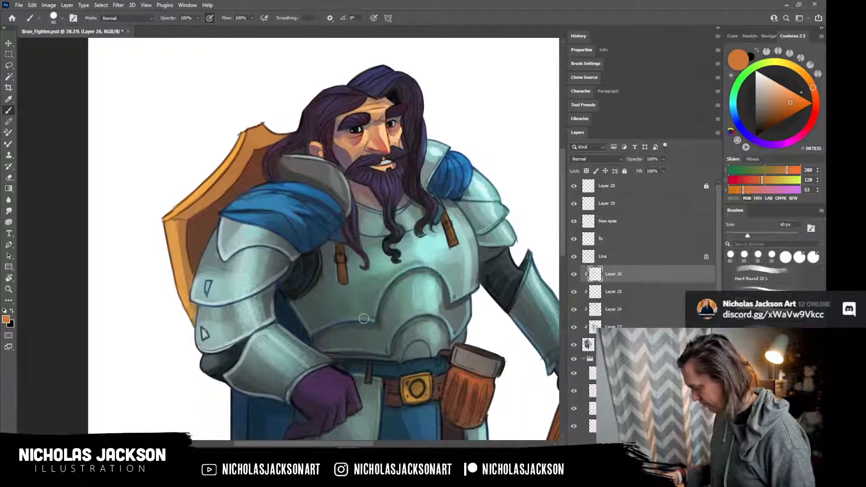
key("alt")
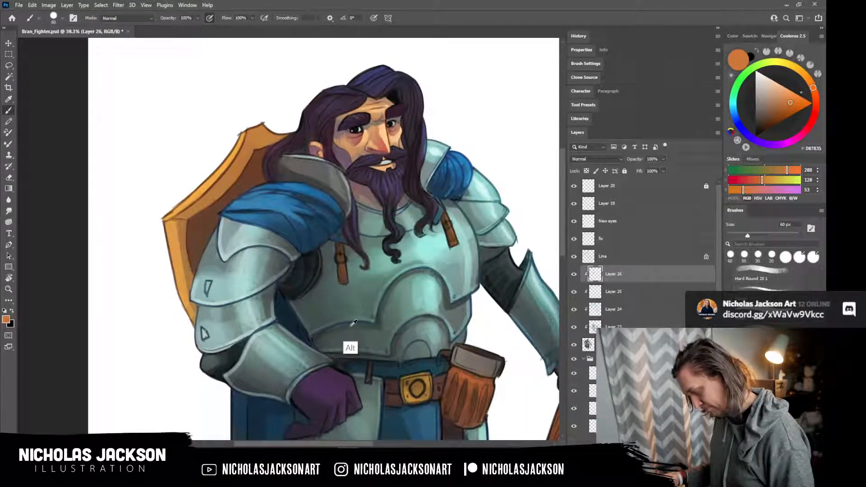
left_click(353, 323, "alt")
left_click(352, 323, "alt")
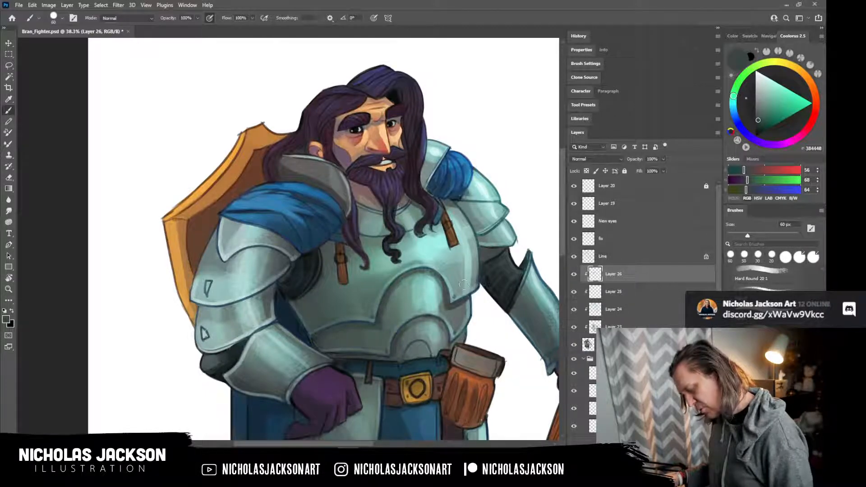
key("alt")
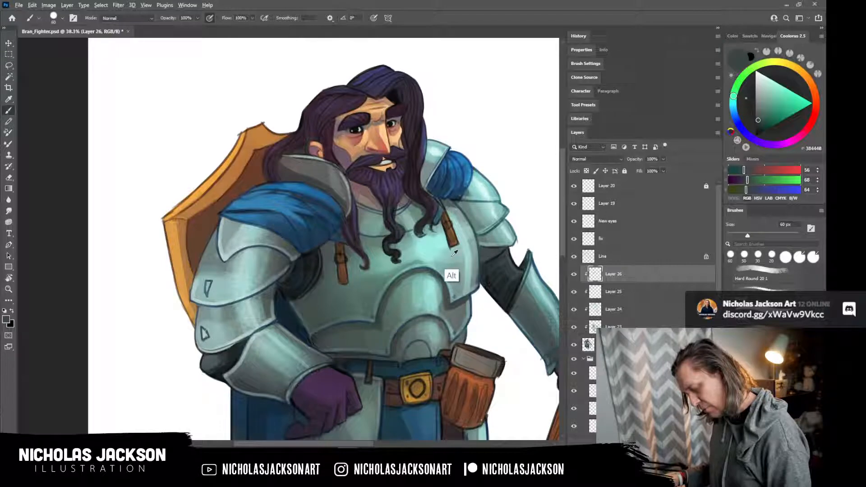
Sample the gold of the belt buckle, brighten it to RGB 255, 178, 48, and reduce the brush to 25 px.
left_click(459, 302, "alt")
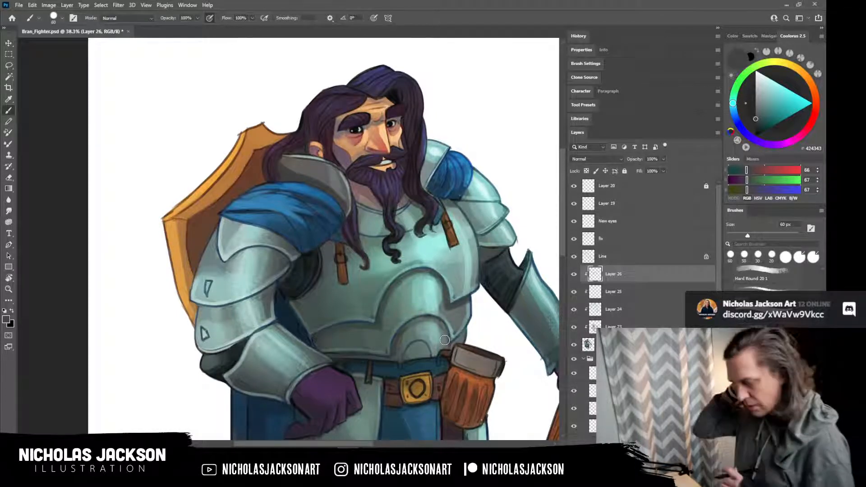
key("z")
left_click_drag(518, 310, 499, 301)
key("b")
mouse_move(498, 353)
left_mouse_down()
mouse_move(432, 284)
mouse_move(452, 292)
left_mouse_up()
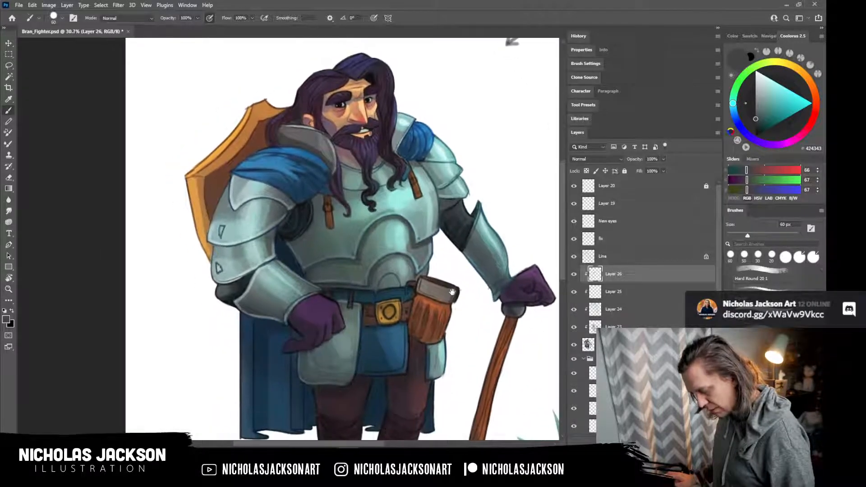
left_click(394, 305, "alt")
left_click(392, 309, "alt")
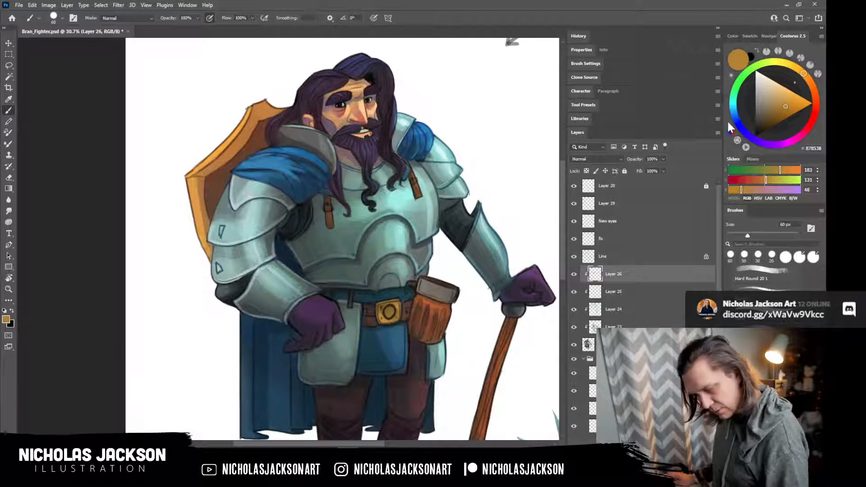
left_click(802, 97)
scroll(441, 288, "down", 2)
scroll(441, 288, "up", 1)
key("bracketleft")
key("bracketleft")
scroll(422, 318, "up", 1)
key("bracketleft")
key("bracketleft")
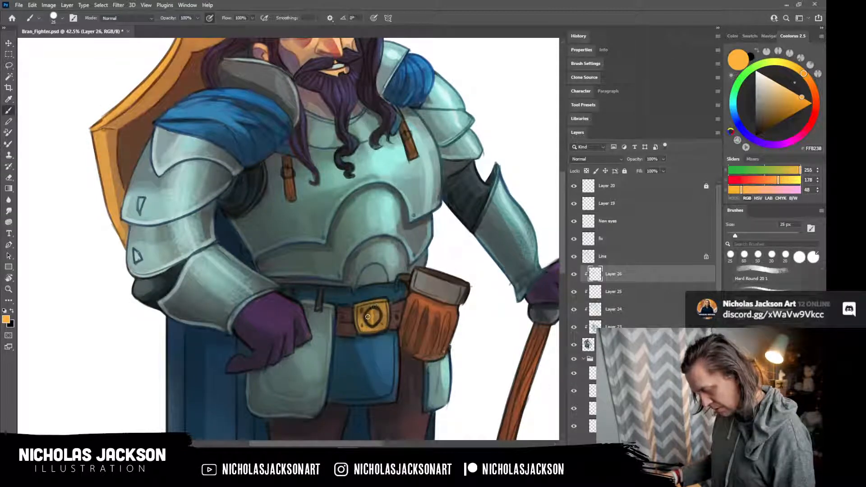
On the Line layer, recolour the belt buckle's outlines in orange-red RGB 255, 94, 48 with a 60 px brush, continuing over the pouch outlines.
left_click(621, 258)
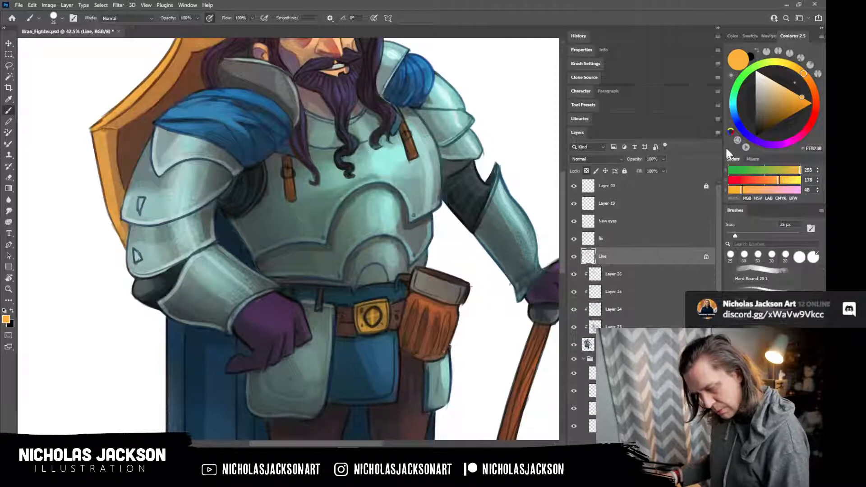
left_click(816, 105)
key("bracketright")
key("bracketright")
key("bracketright")
key("bracketright")
key("bracketright")
key("bracketright")
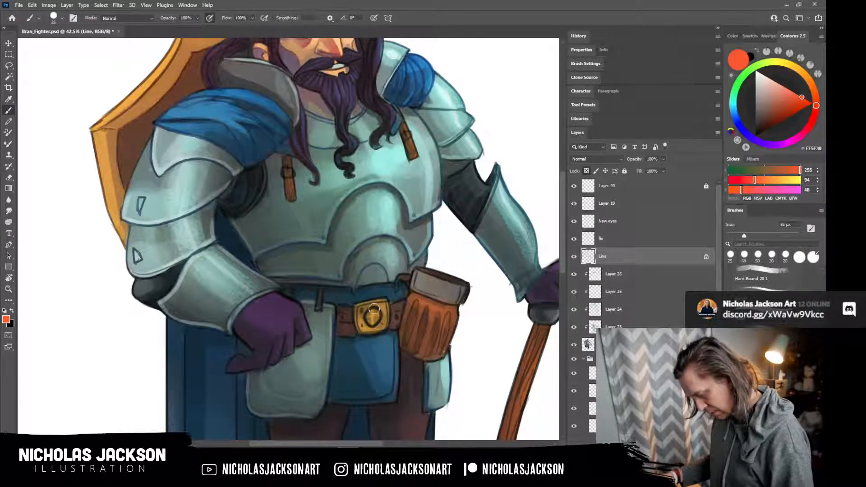
mouse_move(370, 307)
left_mouse_down()
mouse_move(370, 319)
mouse_move(358, 307)
mouse_move(367, 334)
mouse_move(363, 303)
mouse_move(383, 300)
mouse_move(384, 308)
mouse_move(361, 305)
mouse_move(367, 317)
mouse_move(358, 326)
mouse_move(368, 334)
mouse_move(383, 332)
mouse_move(388, 305)
left_mouse_up()
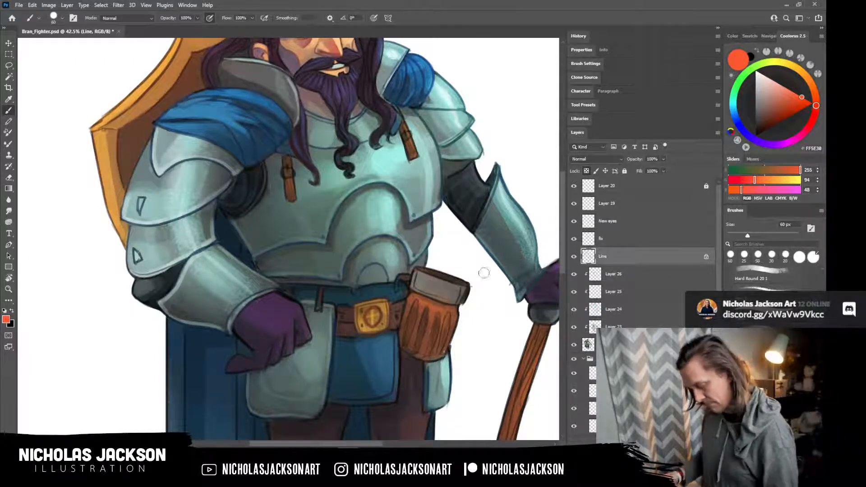
left_click_drag(449, 319, 442, 314)
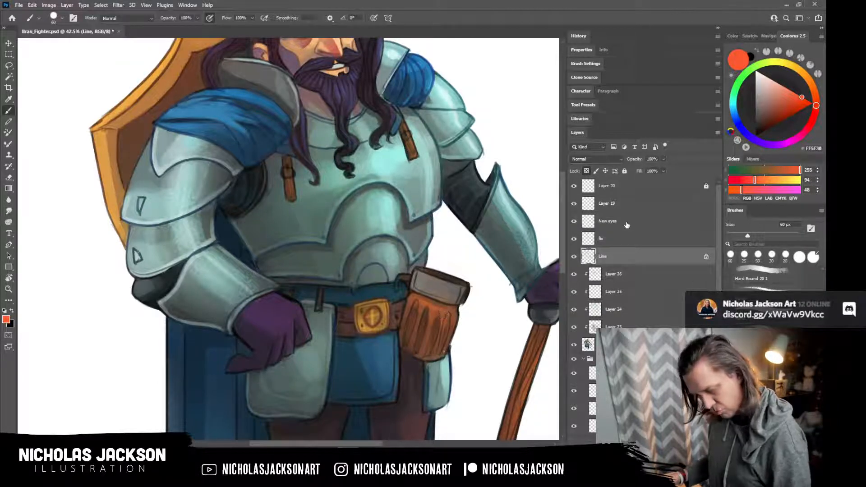
On the fix layer, paint the small straps between the breastplate and belt in a sampled dark leather brown.
left_click(625, 239)
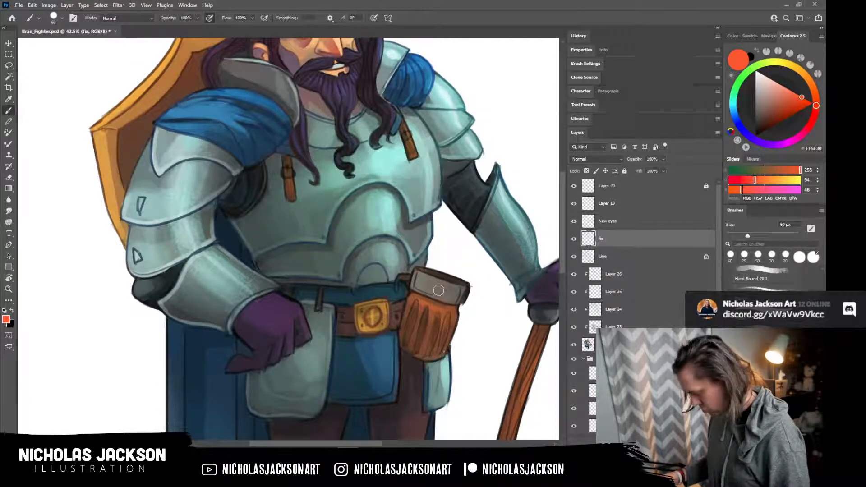
left_click(418, 311, "alt")
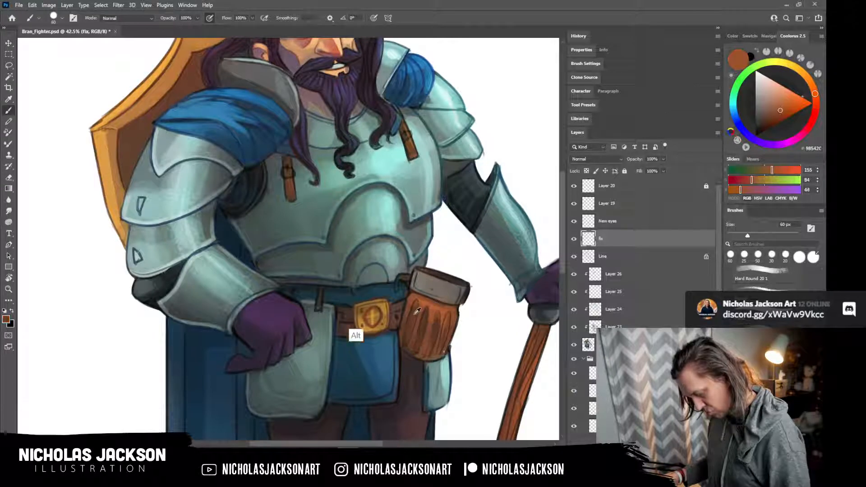
left_click(377, 310, "alt")
mouse_move(319, 292)
left_mouse_down()
mouse_move(370, 243)
mouse_move(289, 288)
mouse_move(295, 297)
mouse_move(298, 286)
mouse_move(296, 296)
mouse_move(321, 289)
left_mouse_up()
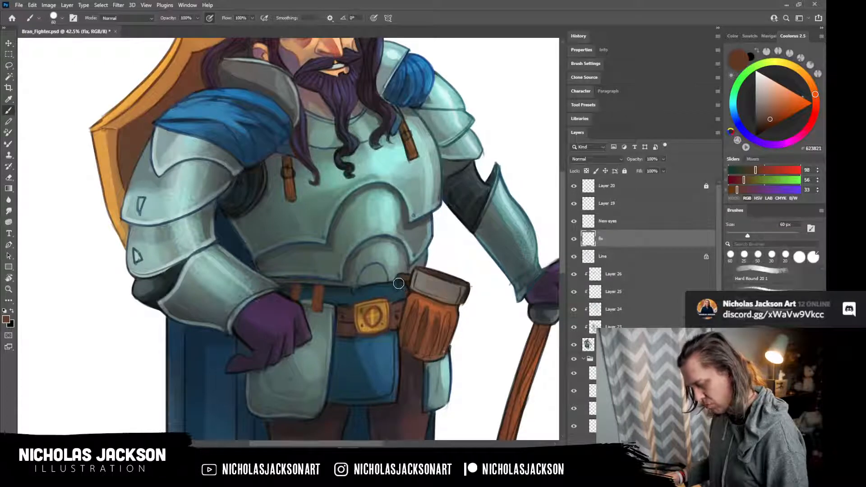
On Layer 26, sample the dark underarm colour and darken the gap between the upper arm and breastplate with an 80 px brush.
key("alt")
scroll(545, 317, "down", 5)
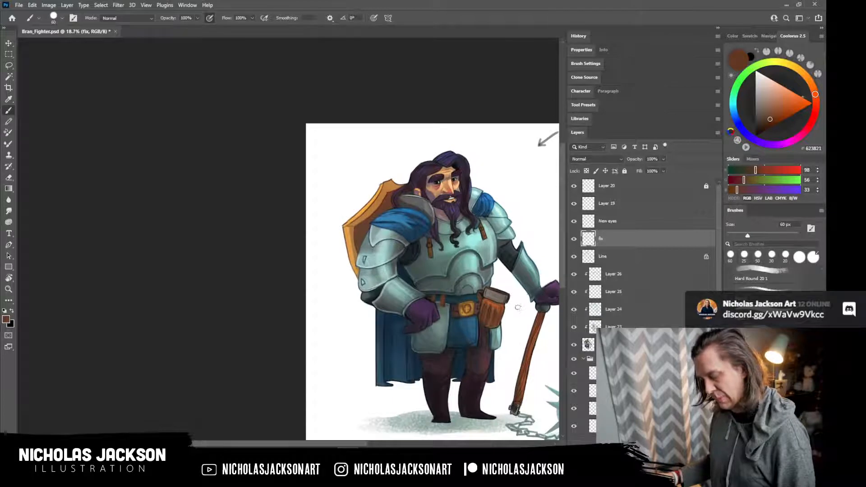
scroll(518, 307, "up", 2)
scroll(444, 295, "up", 2)
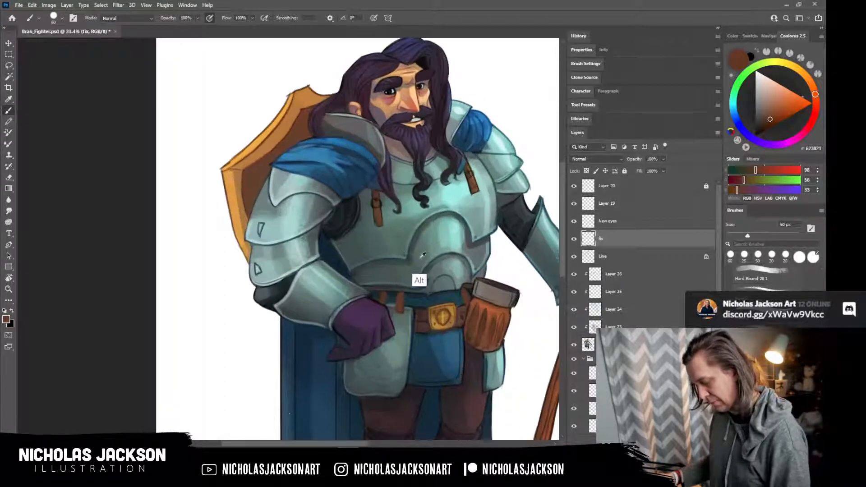
key("alt")
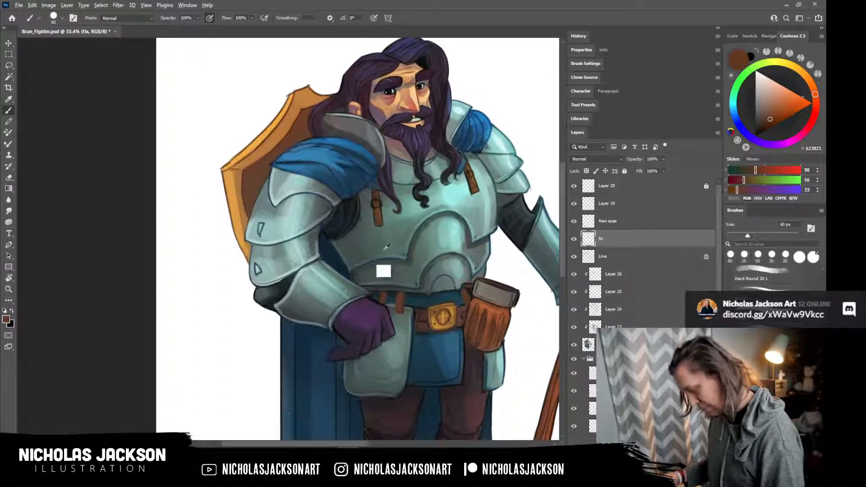
right_click(385, 254, "alt")
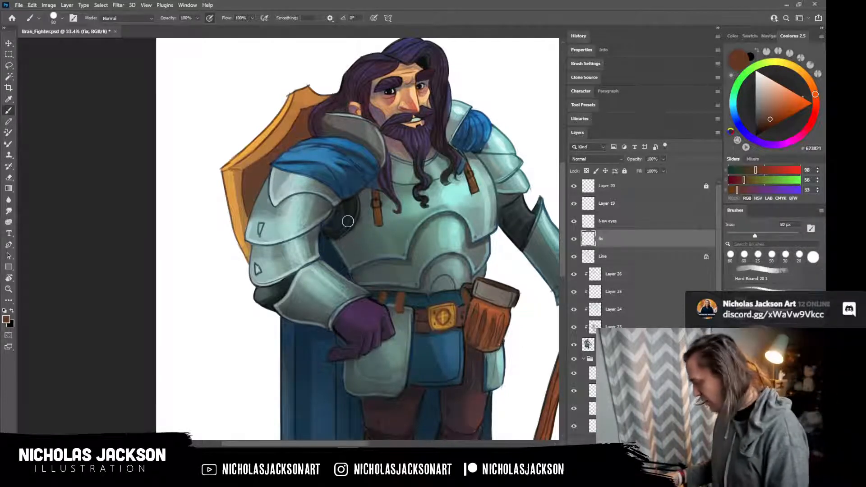
key("alt")
left_click(436, 263, "alt")
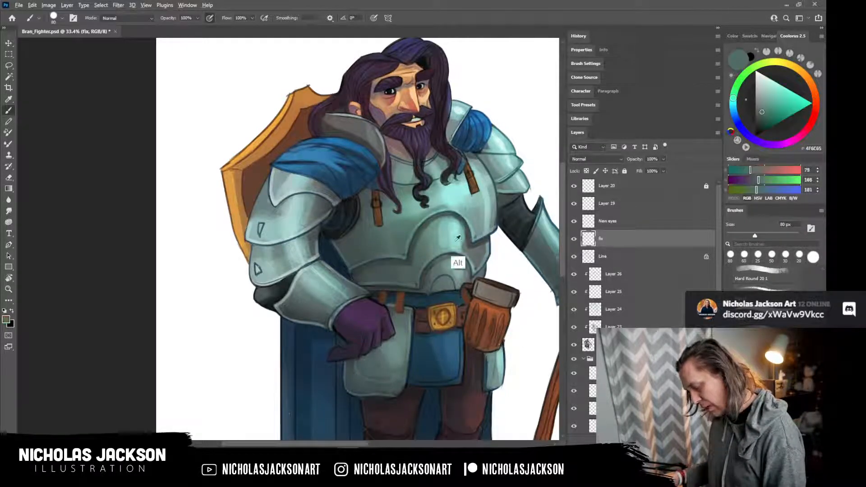
left_click(622, 274)
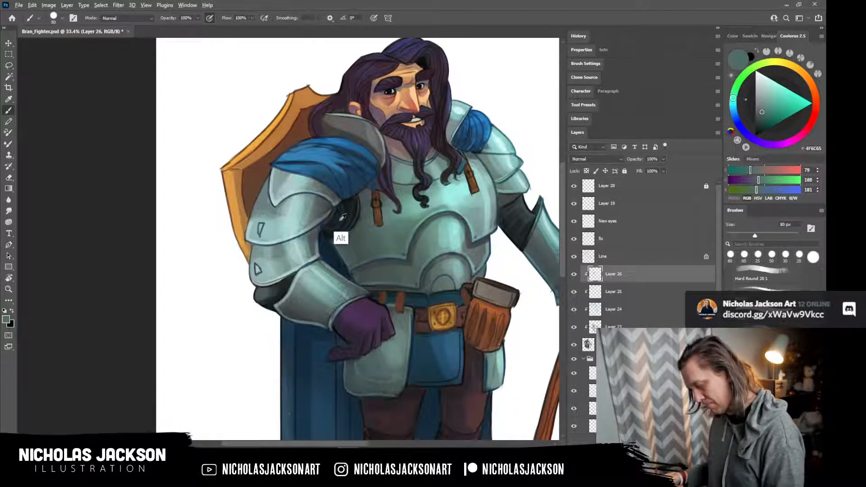
left_click(328, 226, "alt")
left_click_drag(328, 225, 348, 210)
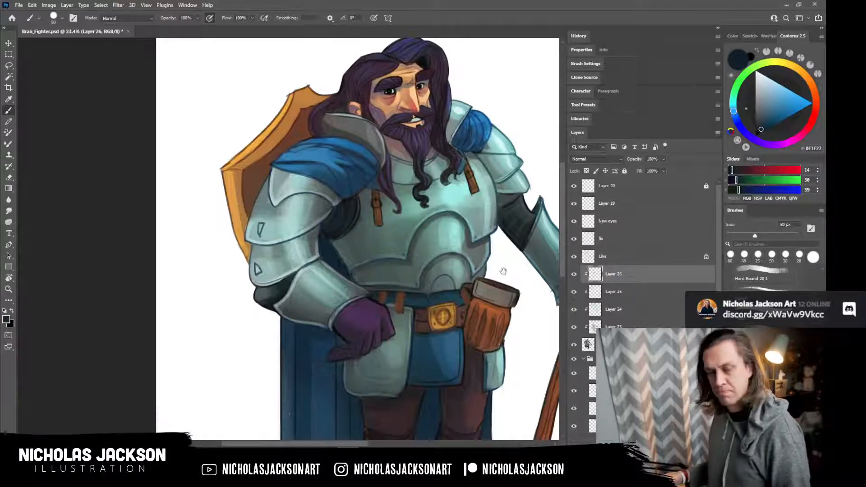
scroll(469, 293, "down", 3)
scroll(511, 287, "up", 3)
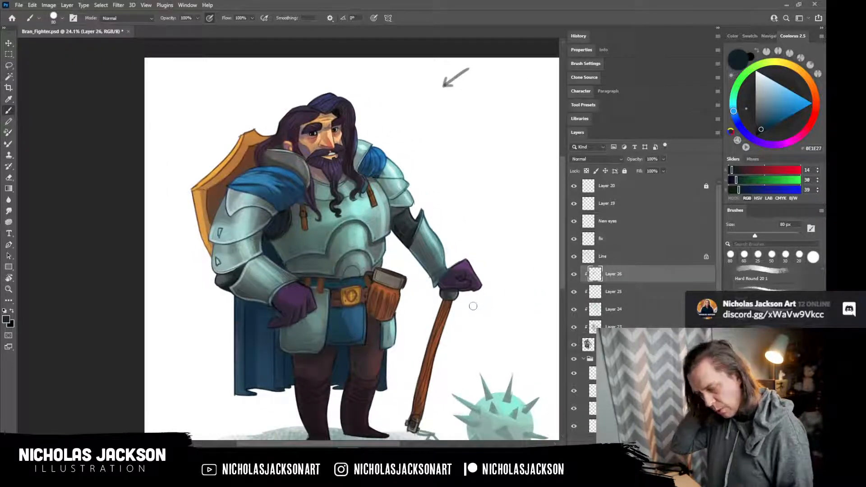
left_click(628, 238)
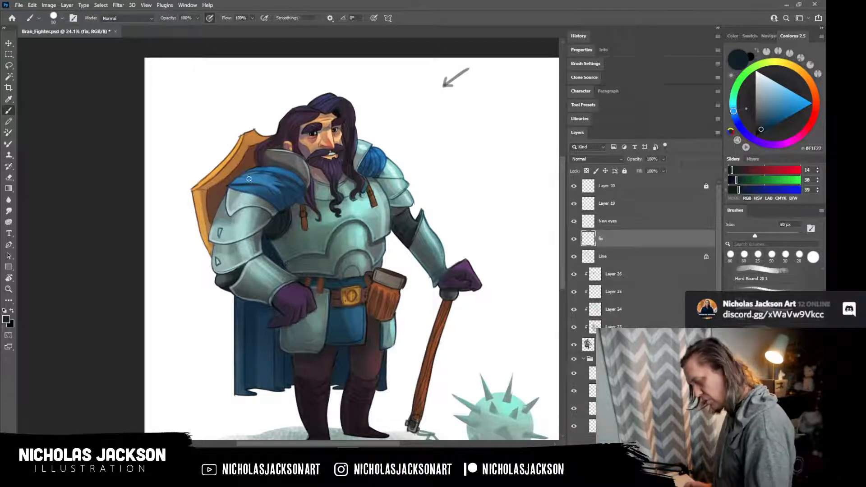
left_click_drag(267, 180, 247, 184)
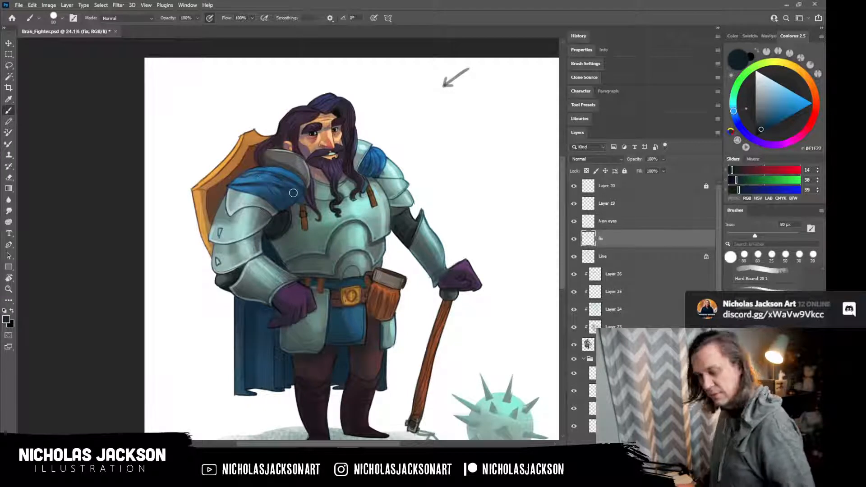
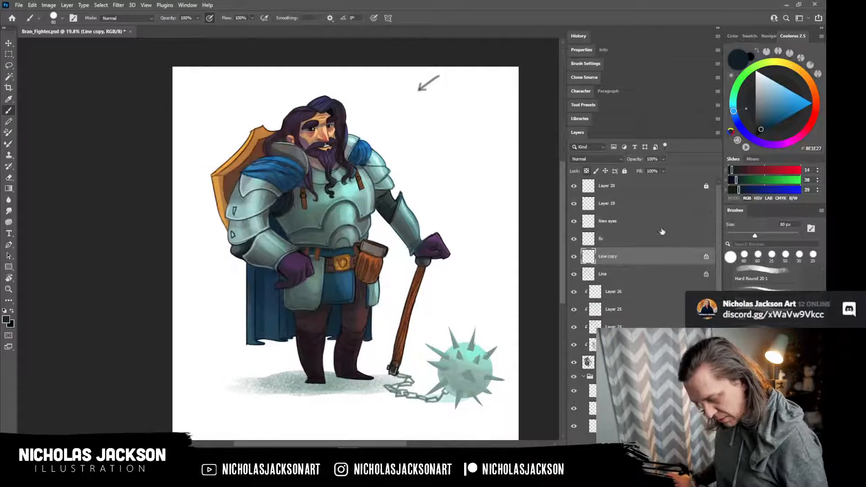
Move the Line copy layer to the top of the layer stack and hide it.
left_click_drag(616, 258, 633, 178)
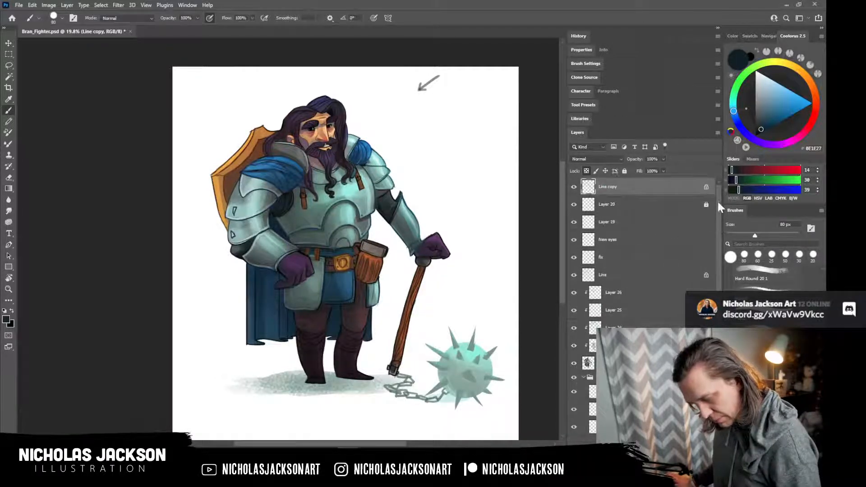
left_click(573, 189)
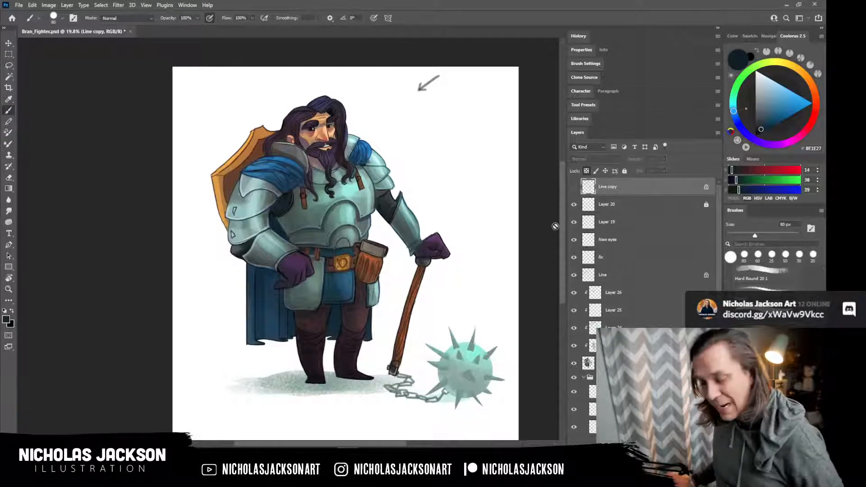
Merge the layers from Layer 20 down to Layer 22 into one, and toggle the merged layer's visibility to check it.
key("alt+bracketleft")
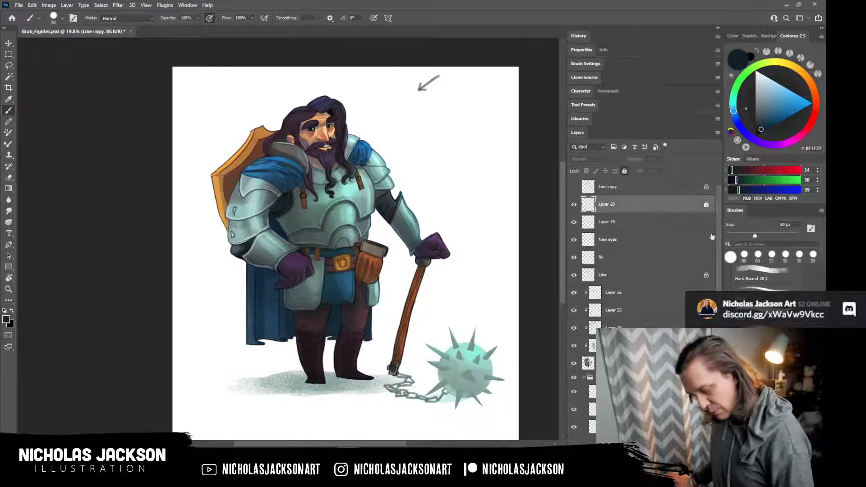
left_click_drag(718, 212, 721, 257)
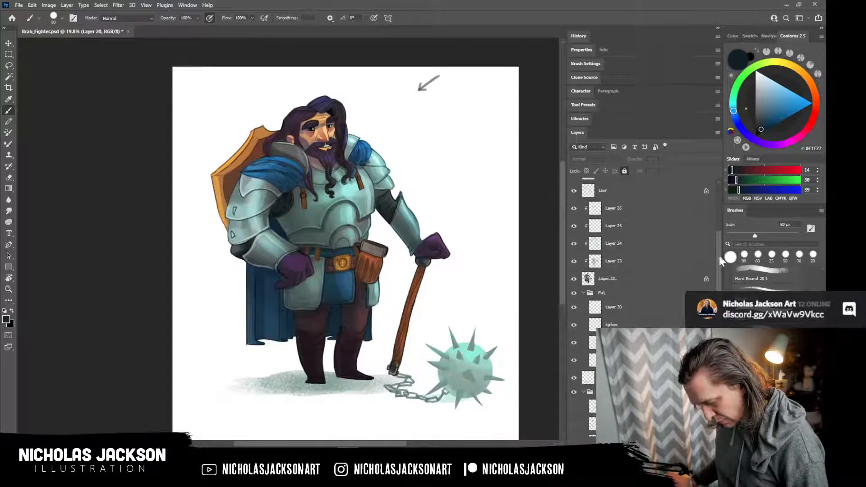
left_click(629, 281, "shift")
left_click_drag(720, 253, 716, 194)
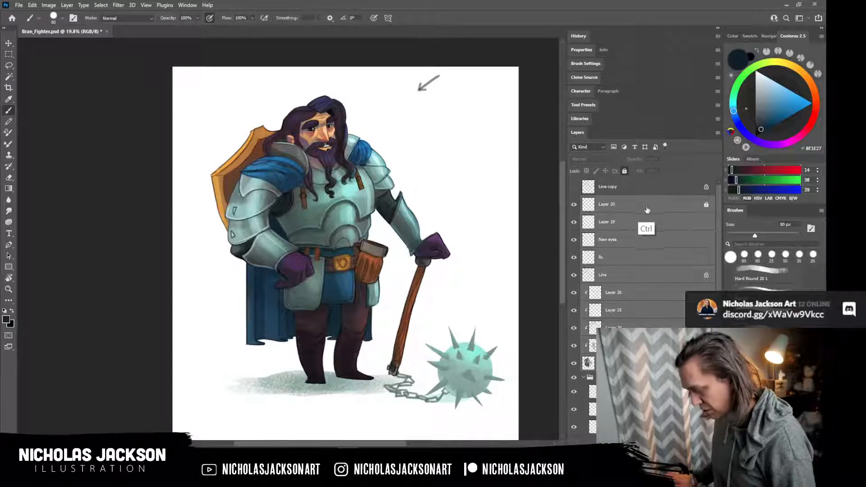
key("ctrl+e")
left_click(574, 205)
left_click(574, 205)
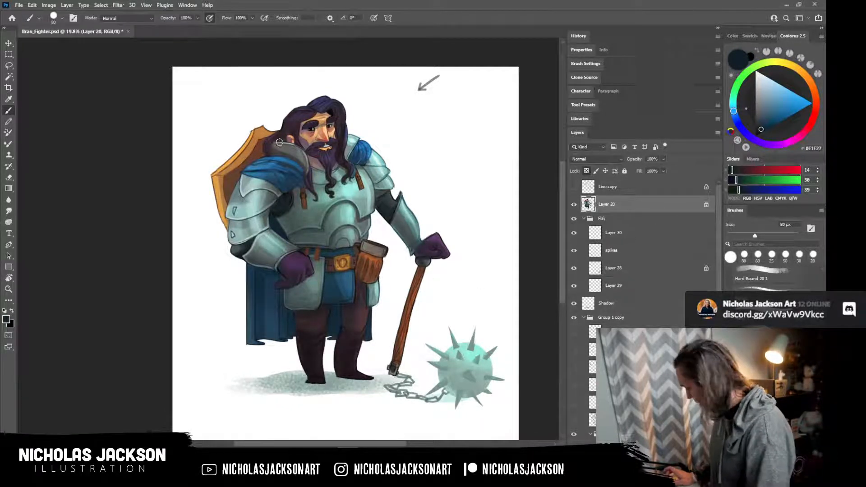
Paint over the fold lines on the near shoulder's blue cloth in a sampled mid blue with an 80 px brush.
key("z")
left_click_drag(310, 119, 342, 110)
key("b")
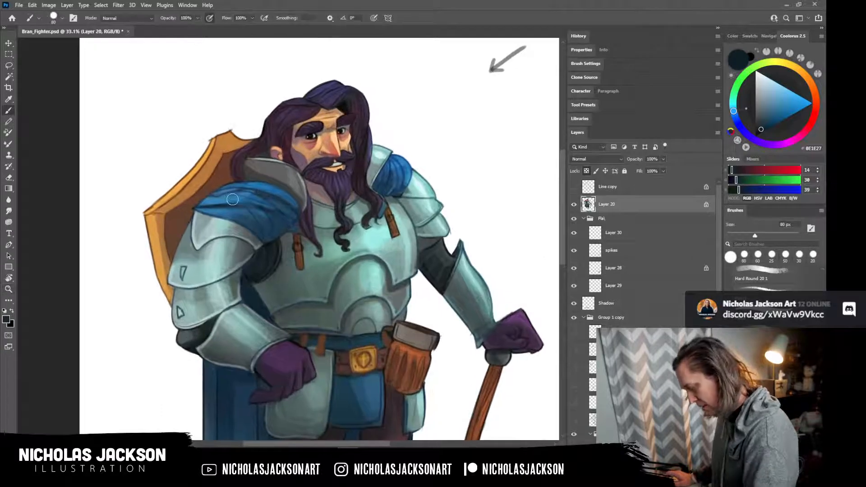
mouse_move(217, 192)
left_mouse_down()
mouse_move(237, 198)
mouse_move(216, 187)
left_mouse_up()
key("alt")
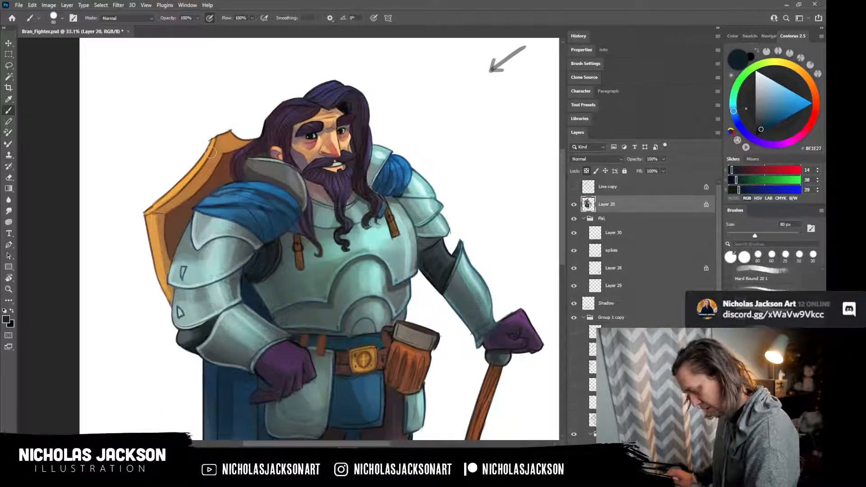
left_click(236, 194, "alt")
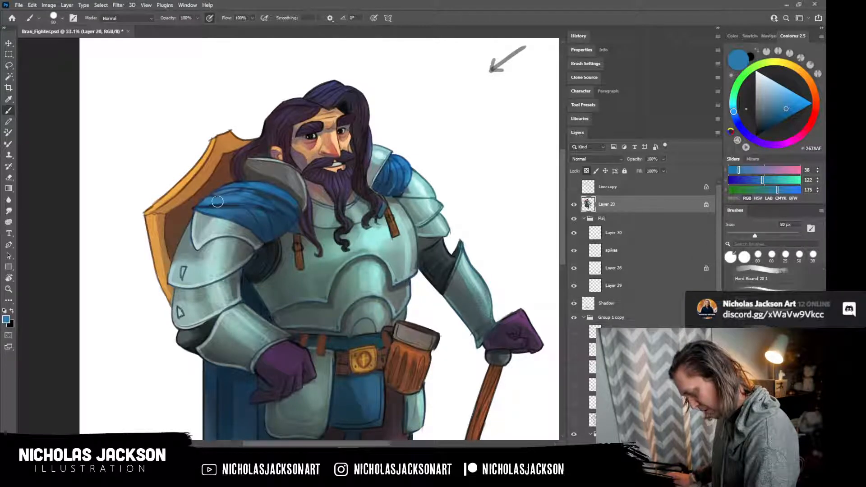
mouse_move(249, 199)
left_mouse_down()
mouse_move(206, 200)
mouse_move(287, 214)
mouse_move(240, 204)
mouse_move(258, 196)
left_mouse_up()
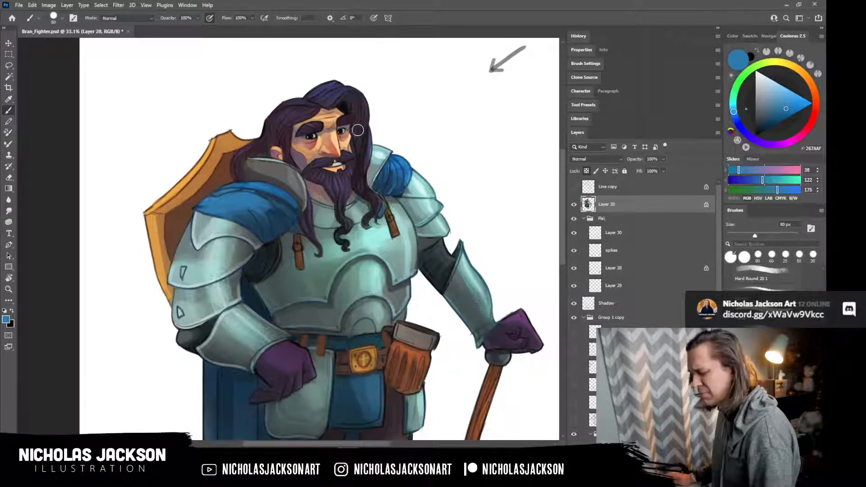
mouse_move(236, 195)
left_mouse_down()
mouse_move(222, 198)
mouse_move(261, 191)
left_mouse_up()
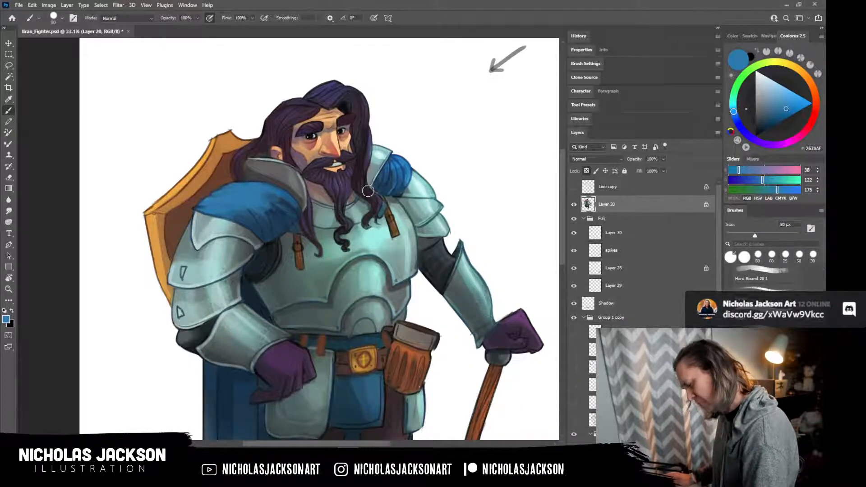
mouse_move(240, 206)
left_mouse_down()
mouse_move(272, 199)
mouse_move(260, 192)
left_mouse_up()
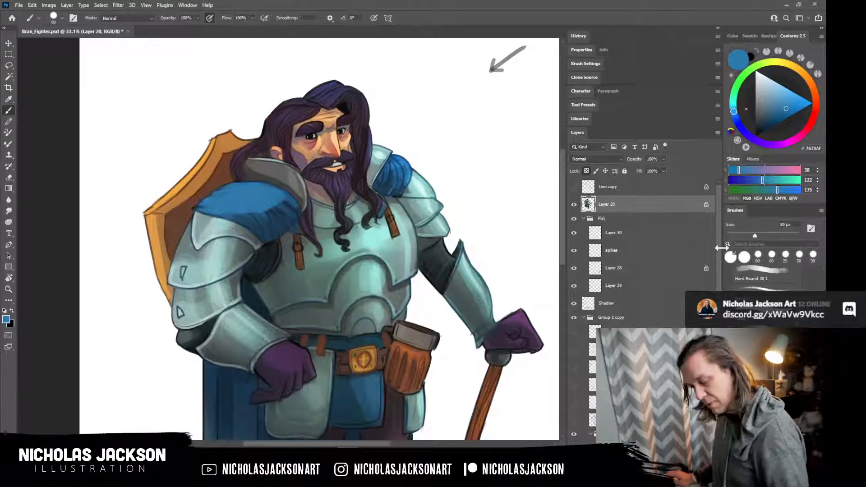
Draw new sweeping fold lines across the near shoulder cloth in a sampled dark blue with a 20 px brush.
left_click(285, 203, "alt")
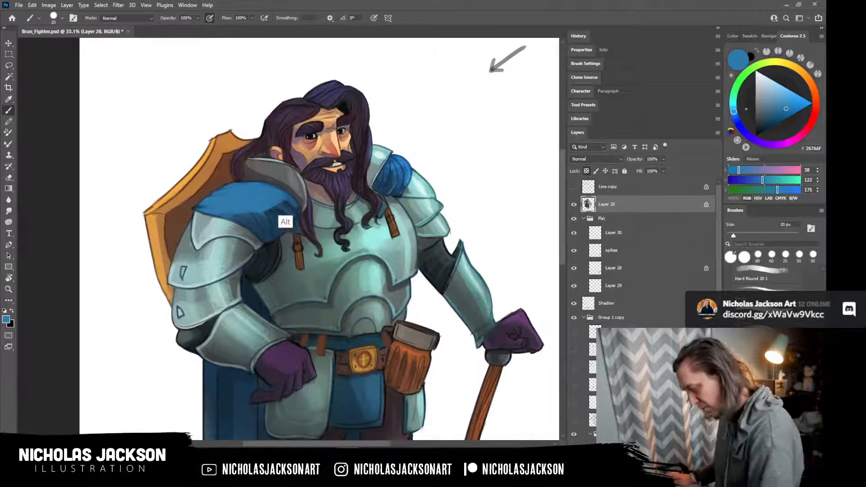
left_click_drag(257, 190, 241, 190)
key("ctrl+alt+z")
left_click(286, 202, "alt")
left_click(289, 199, "alt")
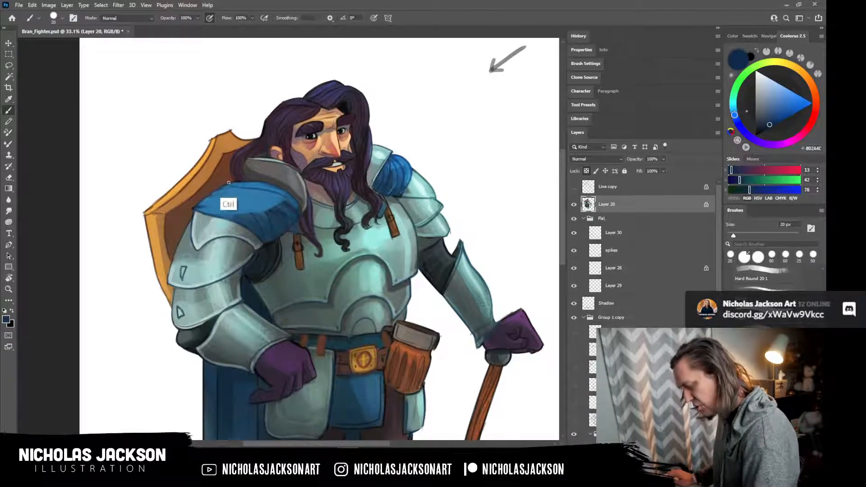
left_click_drag(232, 189, 283, 205)
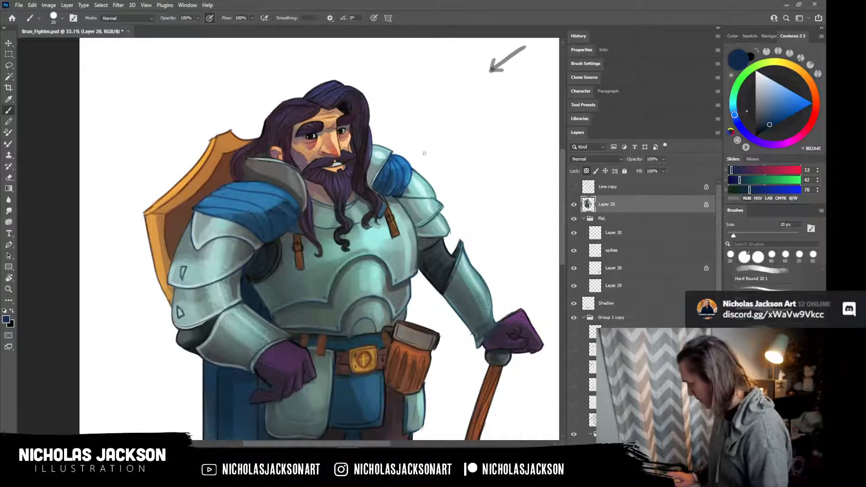
Sample the bright blue of the far shoulder cloth and paint over its upper fold lines with a 50 px brush.
left_click(397, 160, "alt")
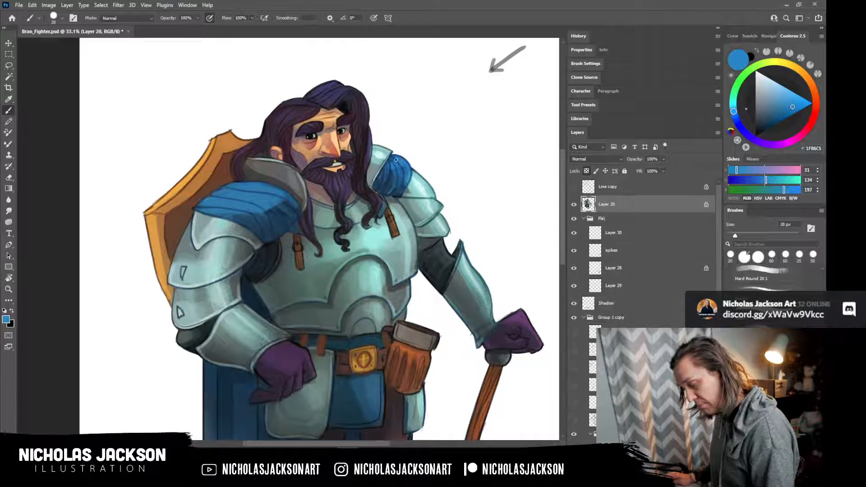
key("bracketright")
key("bracketright")
key("bracketright")
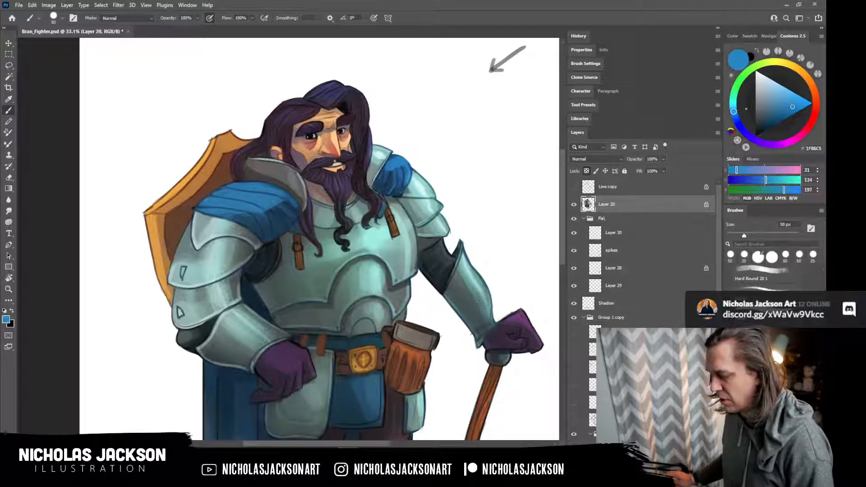
Shade the lower folds of the near shoulder cloth in sampled dark blue, and touch up the far shoulder cloth in bright blue.
left_click(281, 205, "alt")
left_click(269, 211, "alt")
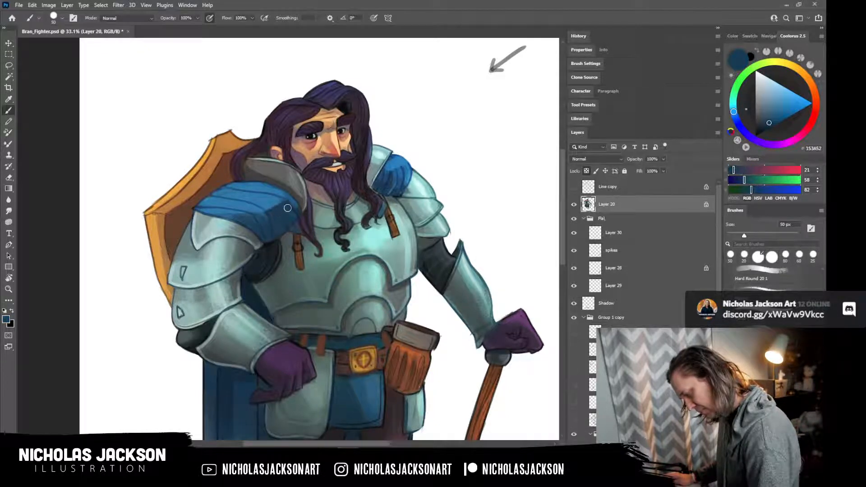
key("z")
mouse_move(504, 158)
left_mouse_down()
mouse_move(466, 157)
mouse_move(494, 143)
left_mouse_up()
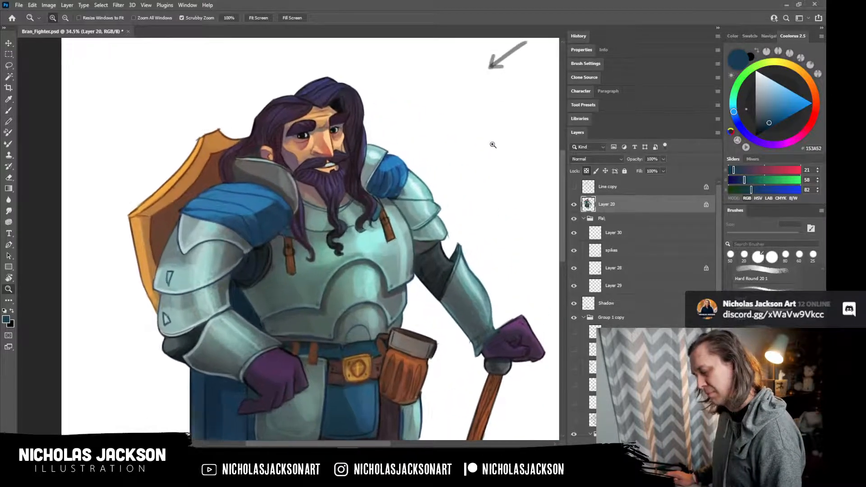
key("b")
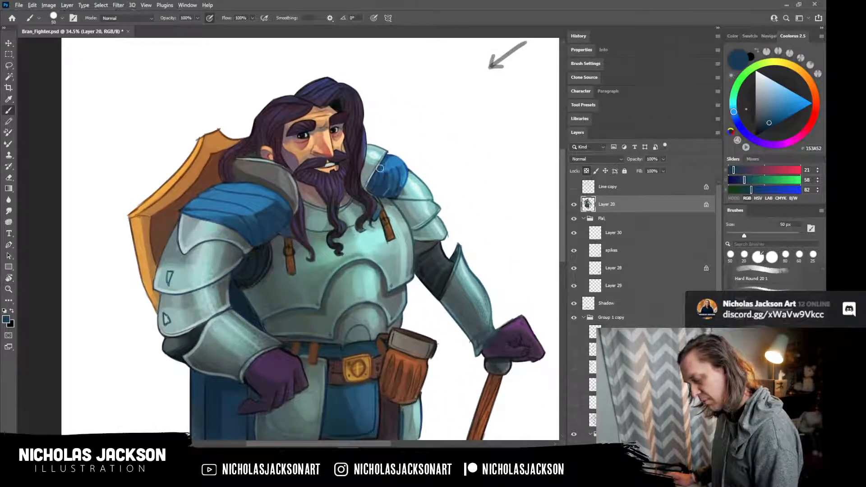
left_click(389, 165, "alt")
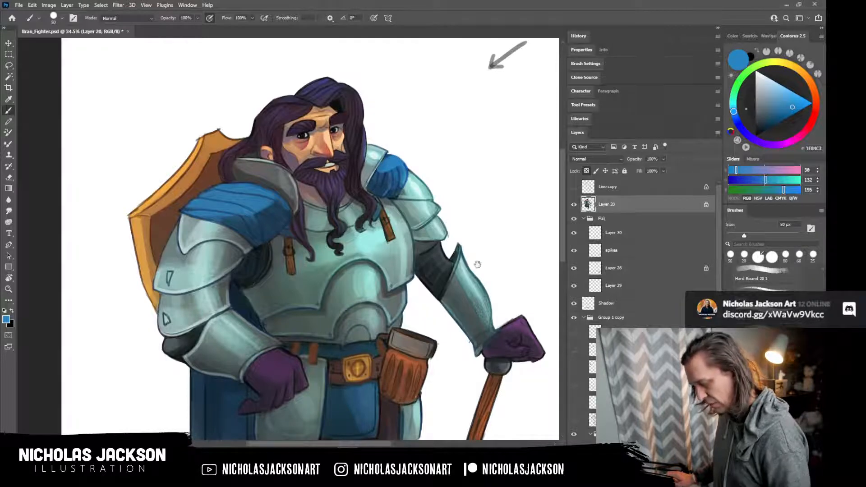
Sample the grey of the belt pouch's top band and paint over its edge with a 50 px brush.
left_click_drag(478, 265, 452, 212)
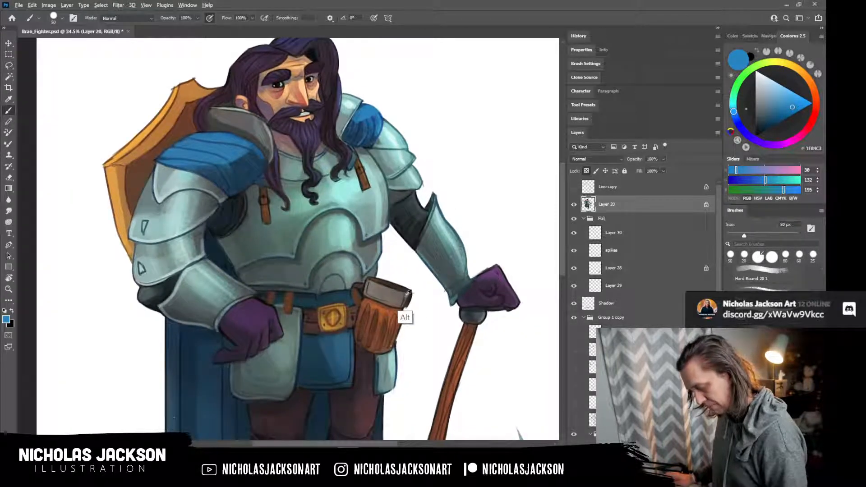
left_click(361, 280, "alt")
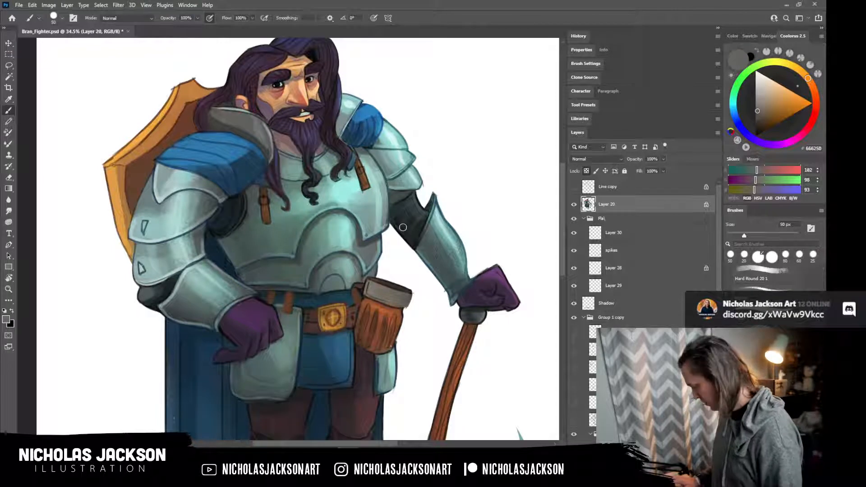
Lasso the purple gloved hand at the hip and duplicate it onto its own layer.
key("l")
mouse_move(260, 301)
left_mouse_down()
mouse_move(226, 315)
mouse_move(202, 361)
mouse_move(215, 371)
mouse_move(258, 369)
left_mouse_up()
left_click_drag(285, 317, 261, 298)
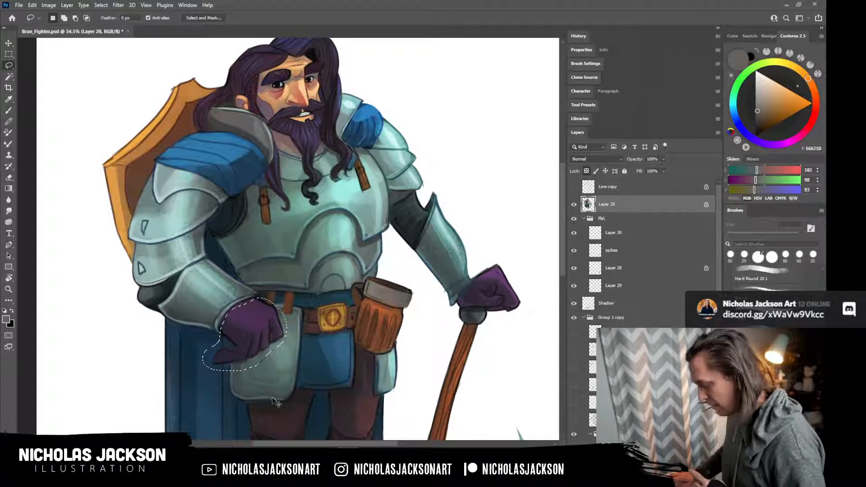
key("ctrl+j")
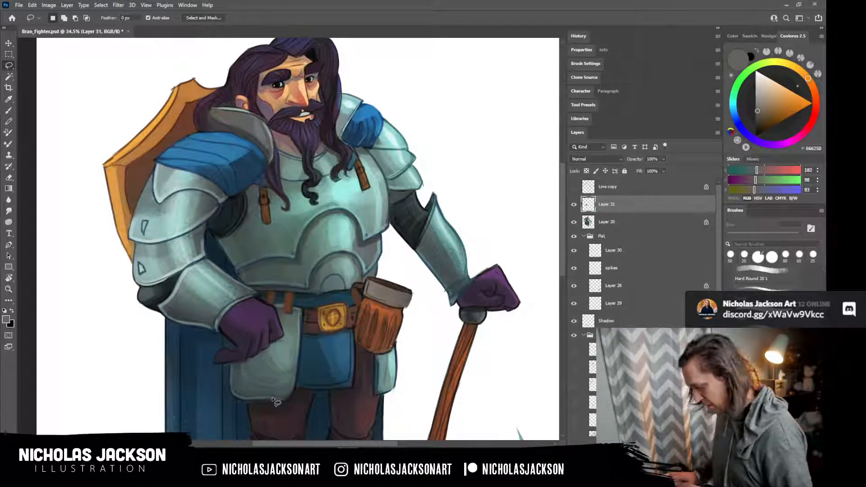
Scale the copied hand down to about 94.3%, and scale the result again to about 93.8%.
key("ctrl+t")
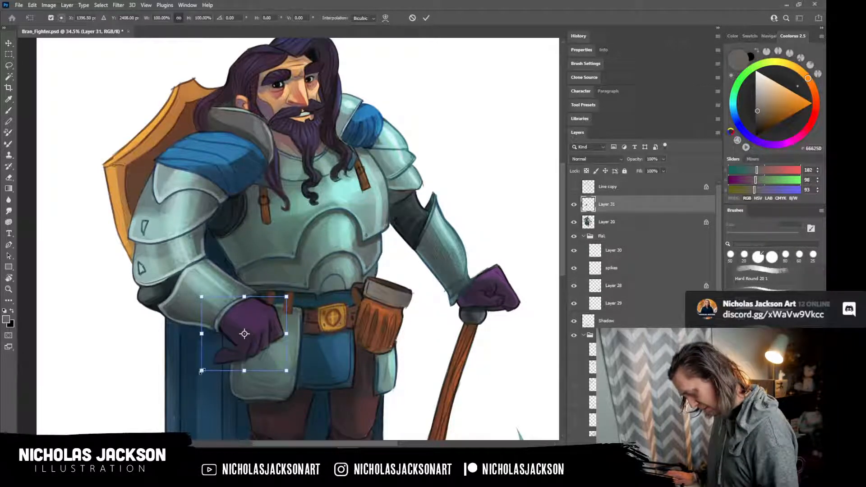
mouse_move(200, 371)
left_mouse_down()
mouse_move(228, 345)
mouse_move(212, 358)
left_mouse_up()
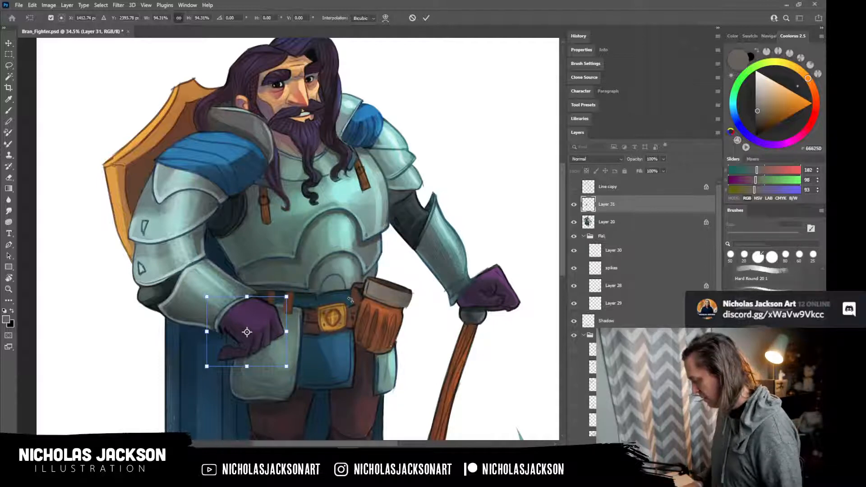
key("Return")
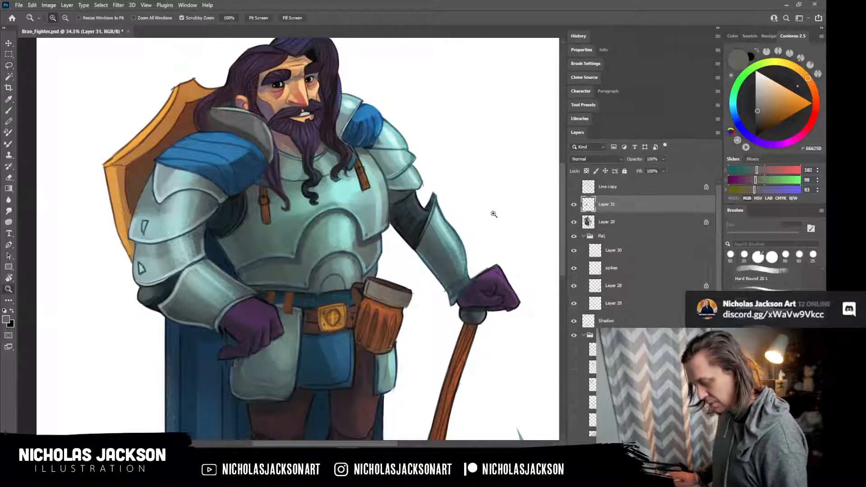
scroll(493, 214, "down", 2)
mouse_move(298, 275)
left_mouse_down()
mouse_move(368, 333)
mouse_move(344, 317)
left_mouse_up()
key("ctrl+t")
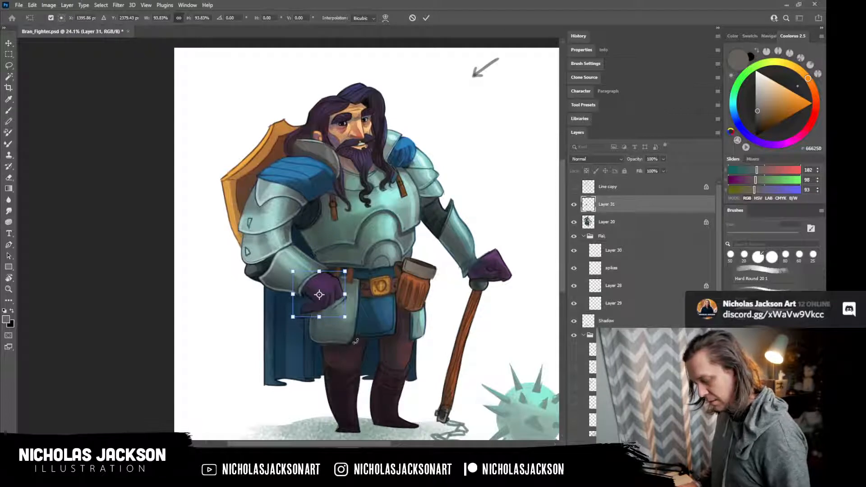
key("Return")
Paint out the old hand's leftover outline beside the fingertips in greys sampled from the hip armour, using a 50 px brush.
key("ctrl+space")
left_click_drag(377, 269, 397, 266)
key("b")
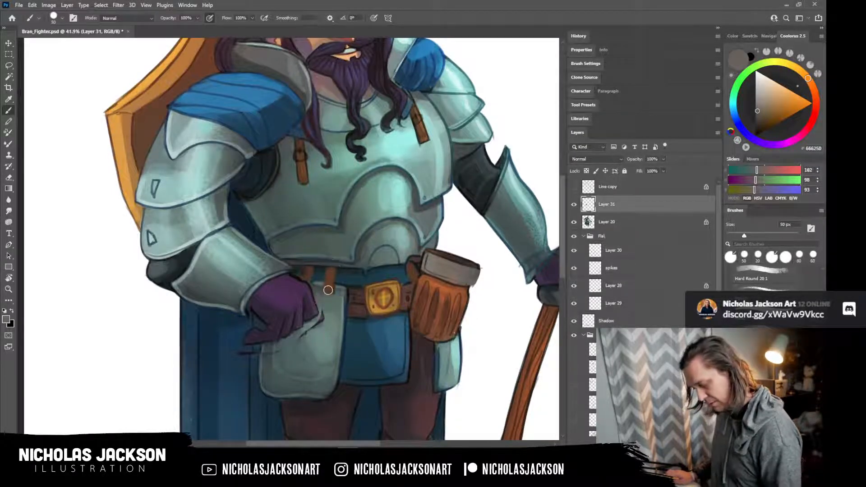
left_click(319, 297, "alt")
left_click(319, 296, "alt")
left_click(323, 309, "alt")
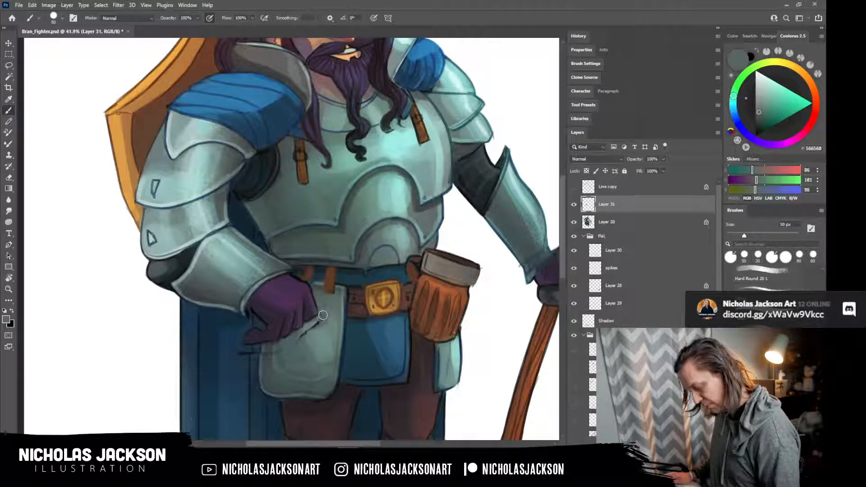
left_click(323, 339, "alt")
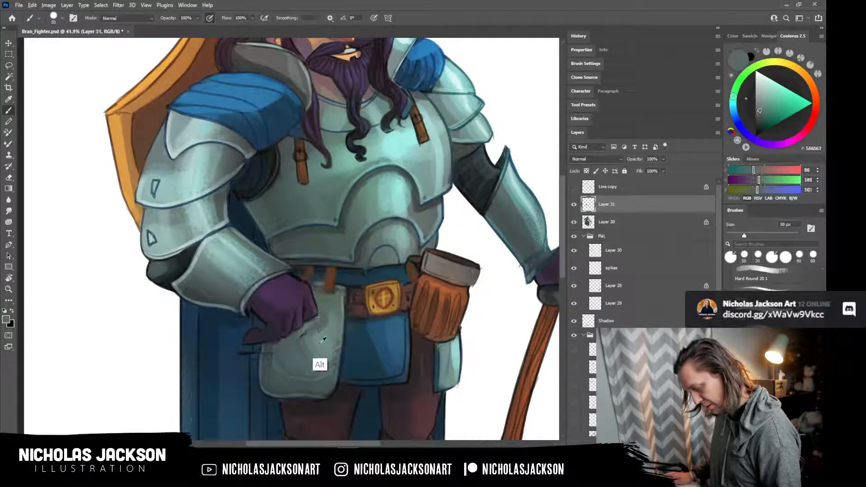
Cover the remaining old finger marks on the hip armour plate in sampled grey-greens with an 80 px brush.
left_click(323, 339, "alt")
key("bracketright")
key("bracketright")
key("bracketright")
key("bracketright")
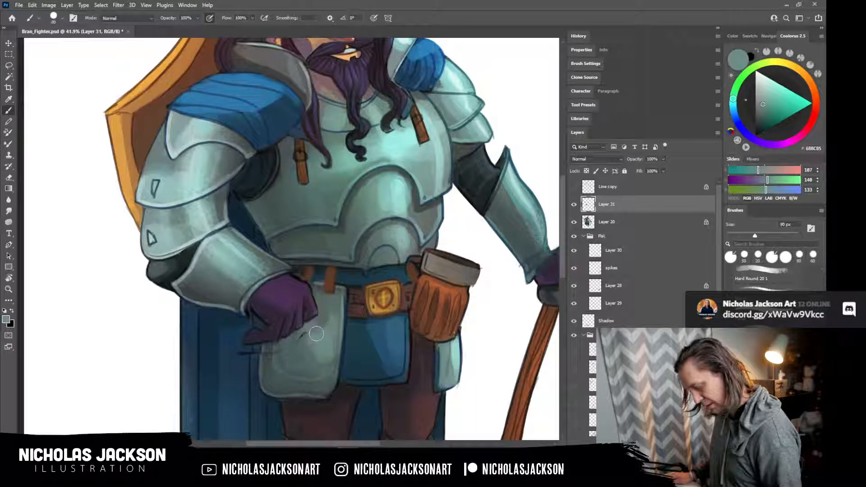
key("bracketleft")
left_click(308, 334, "alt")
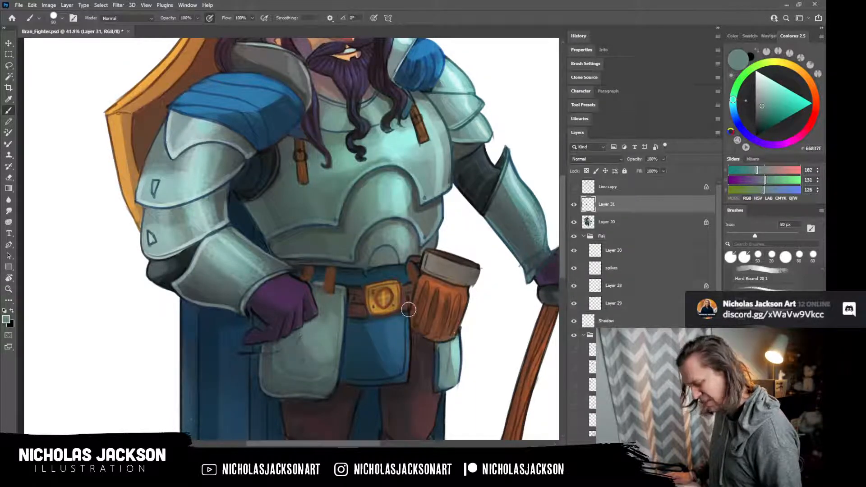
left_click(292, 349, "alt")
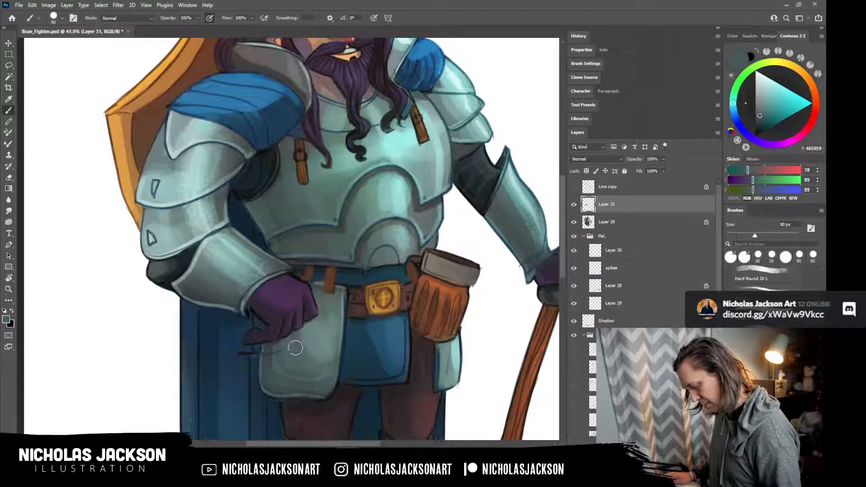
Paint out the old thumb's leftover line on the cape in sampled dark blue, and cover its remains on the plate's edge in dark grey.
left_click(235, 353, "alt")
left_click_drag(239, 353, 252, 353)
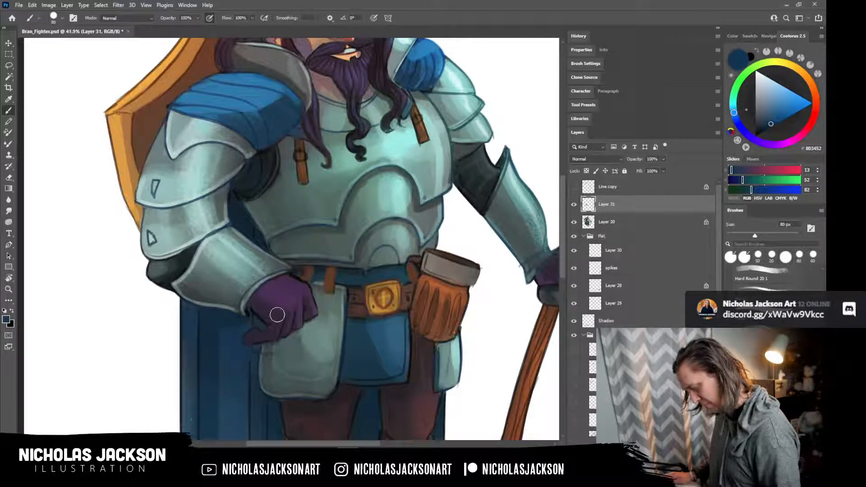
key("bracketleft")
left_click(263, 358, "alt")
key("bracketleft")
key("bracketleft")
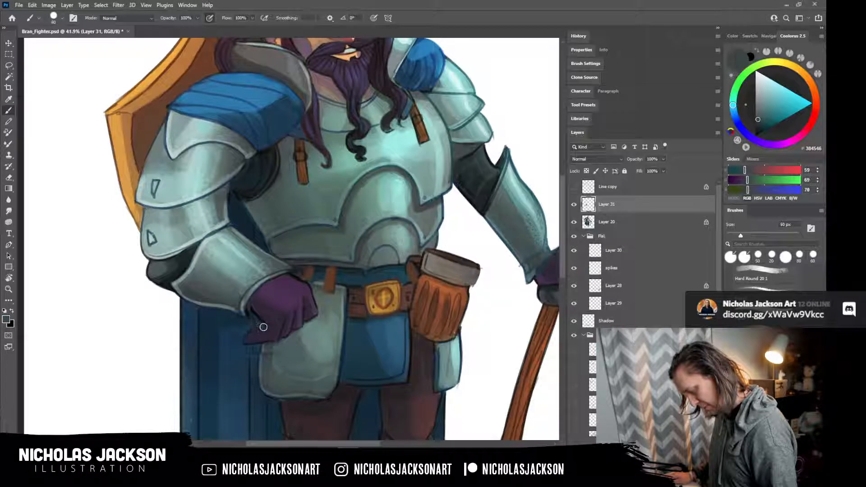
Rework the hip plate's shadowed edge in sampled dark grey and the cape beside it in dark blue, reducing the brush to 45 px.
key("bracketleft")
left_click(268, 369, "alt")
key("bracketright")
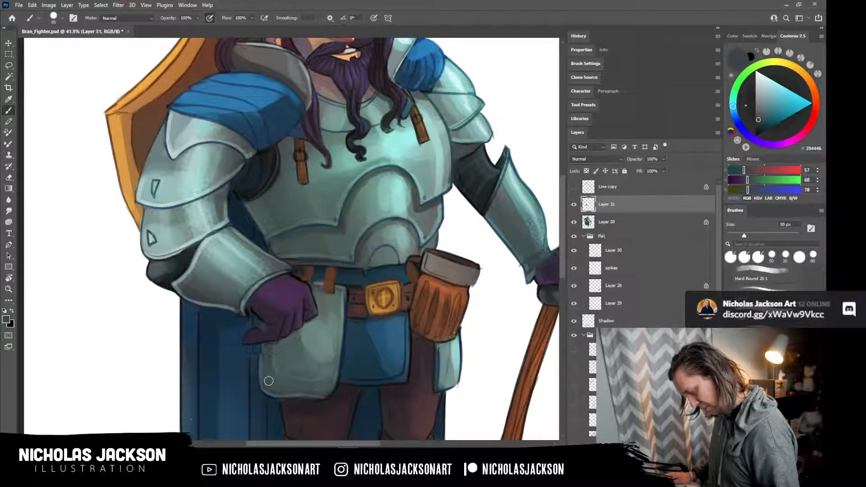
left_click(255, 353, "alt")
key("bracketleft")
left_click_drag(254, 348, 256, 358)
key("bracketleft")
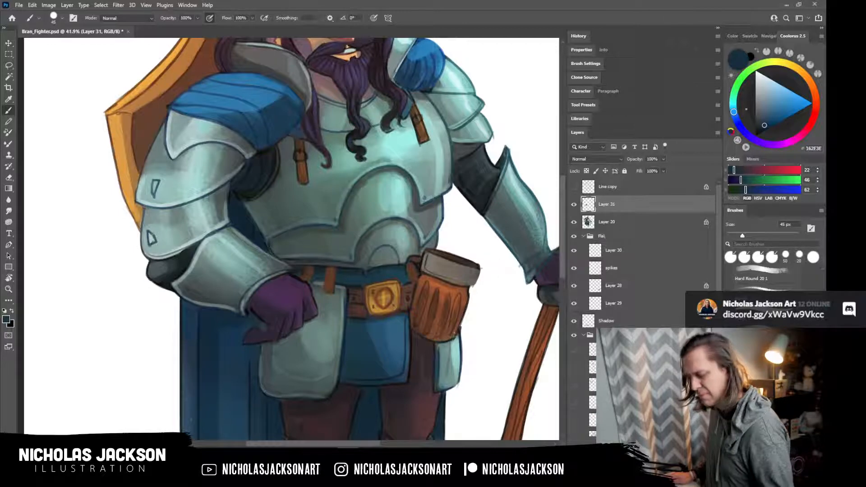
Sample a very dark blue and redraw the thin cape fold line below the thumb with a 20 px brush.
left_click(397, 354, "alt")
key("bracketleft")
key("bracketleft")
key("bracketleft")
left_click_drag(249, 346, 250, 381)
left_click_drag(249, 321, 249, 331)
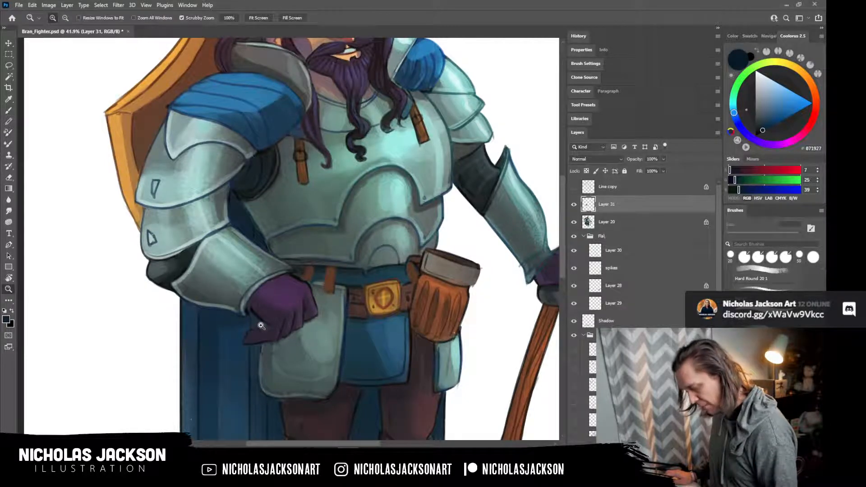
key("b")
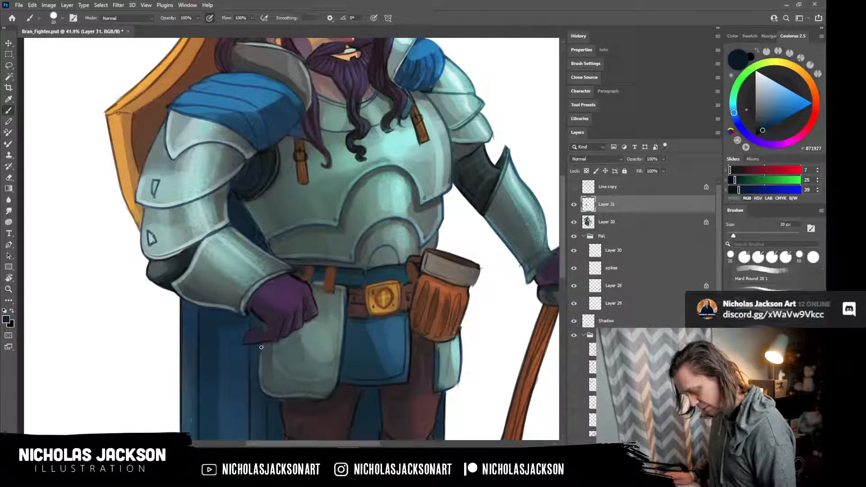
Compare the whole figure with and without Layer 31's paint-over by toggling that layer's visibility.
key("z")
left_click_drag(452, 307, 415, 303)
key("b")
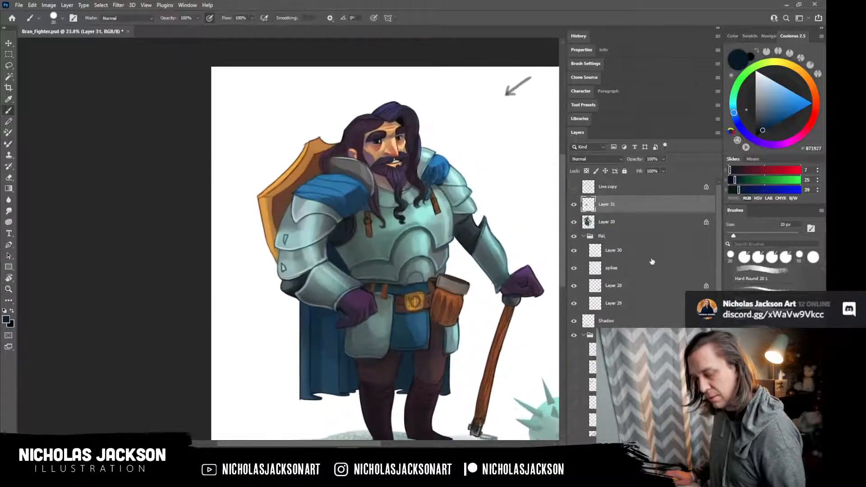
left_click(574, 206)
left_click(573, 205)
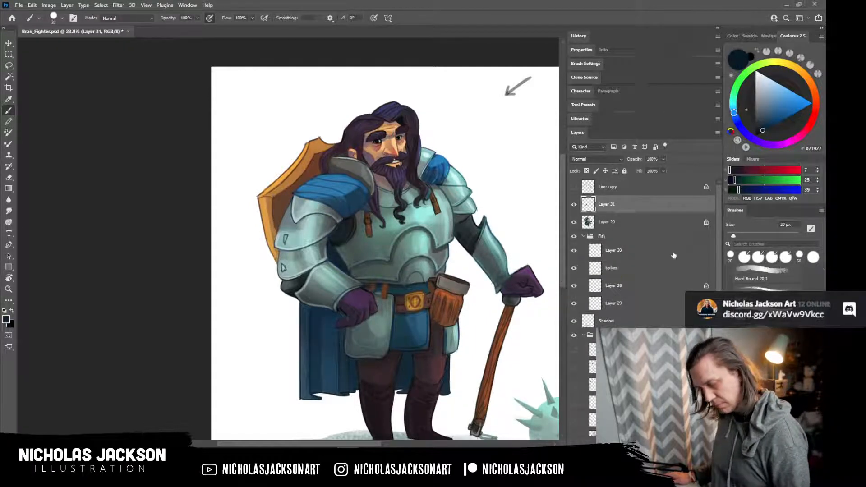
On Layer 20, sample a near-black tone and rework the lines on the far blue shoulder pad with the 20 px brush.
key("alt+bracketleft")
key("z")
mouse_move(471, 161)
left_mouse_down()
mouse_move(526, 154)
mouse_move(500, 162)
left_mouse_up()
key("b")
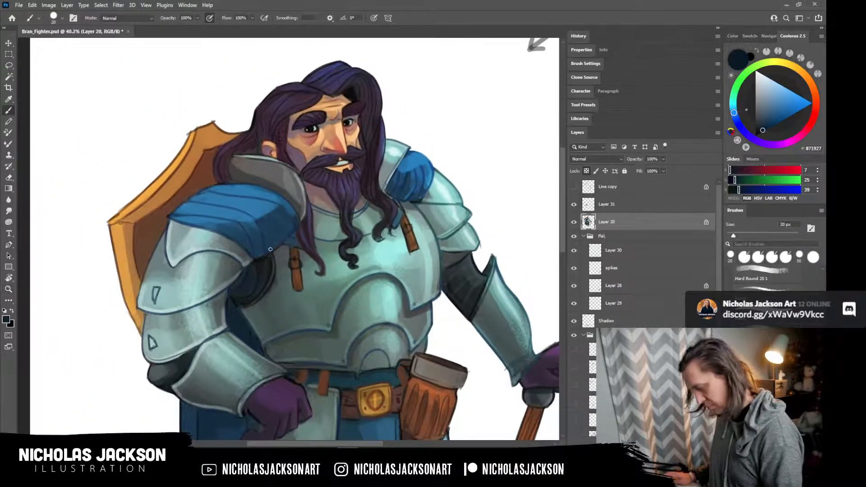
left_click(410, 161, "alt")
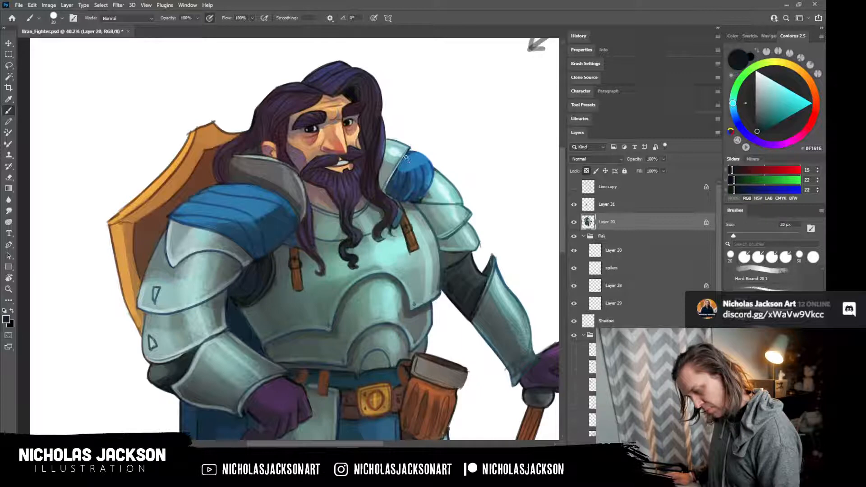
left_click_drag(411, 160, 422, 180)
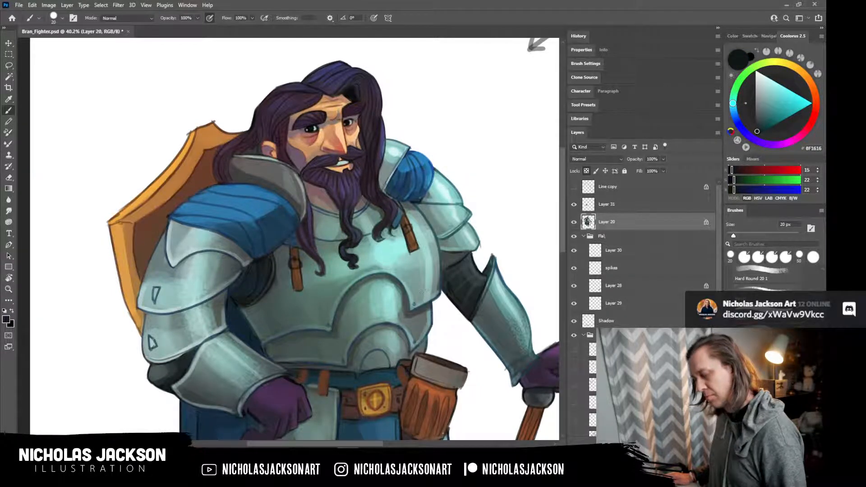
Touch up the near eye in sampled greyish pink, and highlight the far eyebrow in blue sampled from the hair with a 20 px brush.
key("z")
mouse_move(373, 103)
left_mouse_down()
mouse_move(404, 111)
mouse_move(390, 214)
mouse_move(397, 232)
left_mouse_up()
key("b")
key("space")
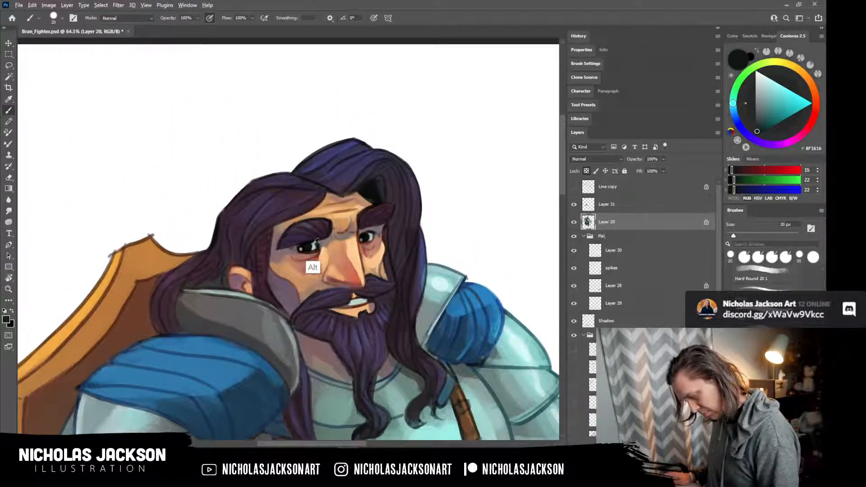
left_click(298, 243, "alt")
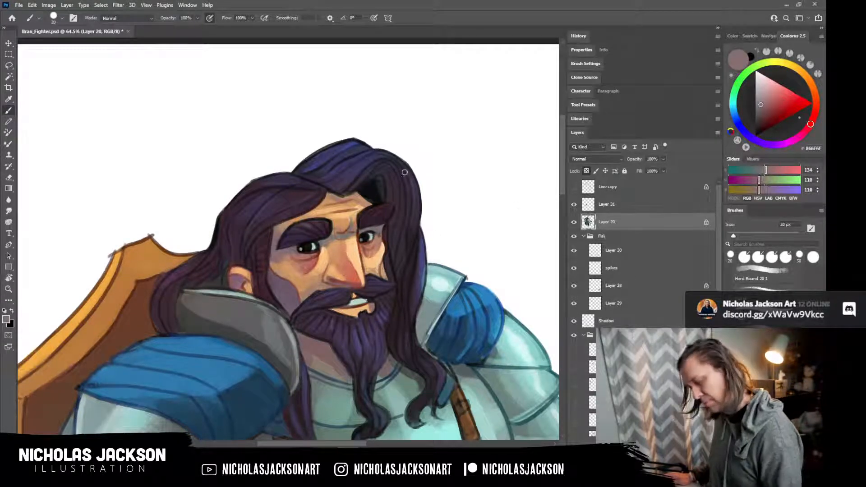
left_click(423, 273, "alt")
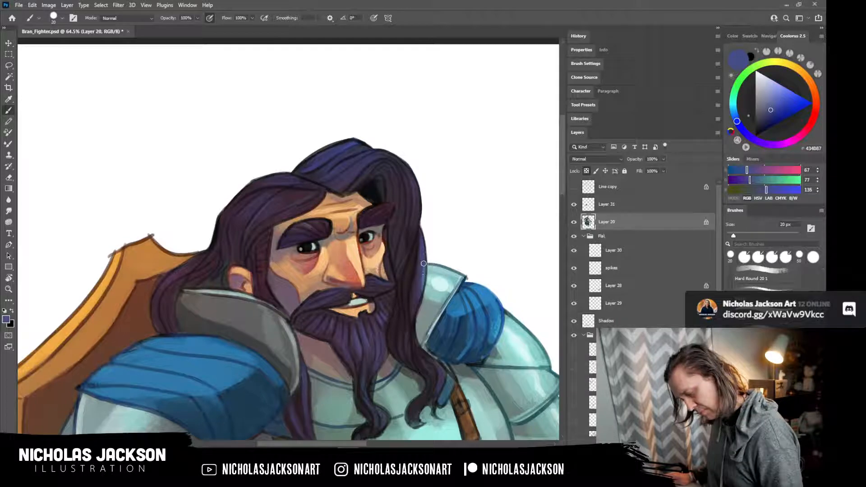
key("bracketleft")
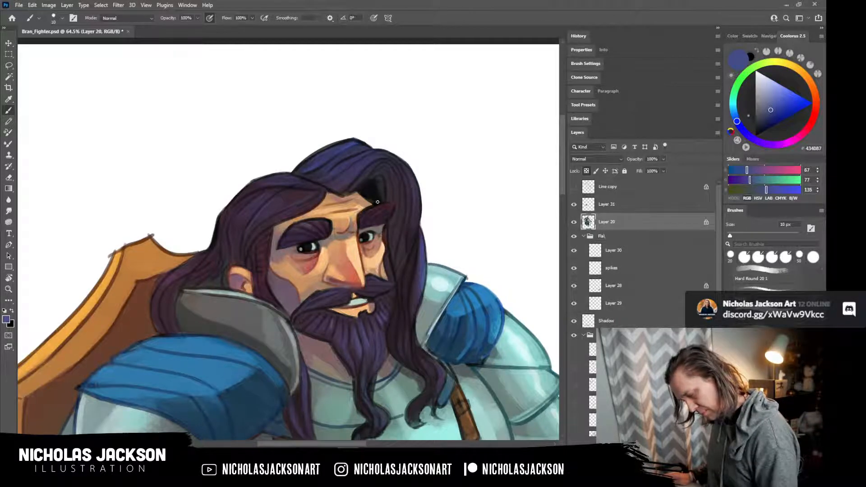
key("bracketright")
left_click_drag(378, 203, 392, 200)
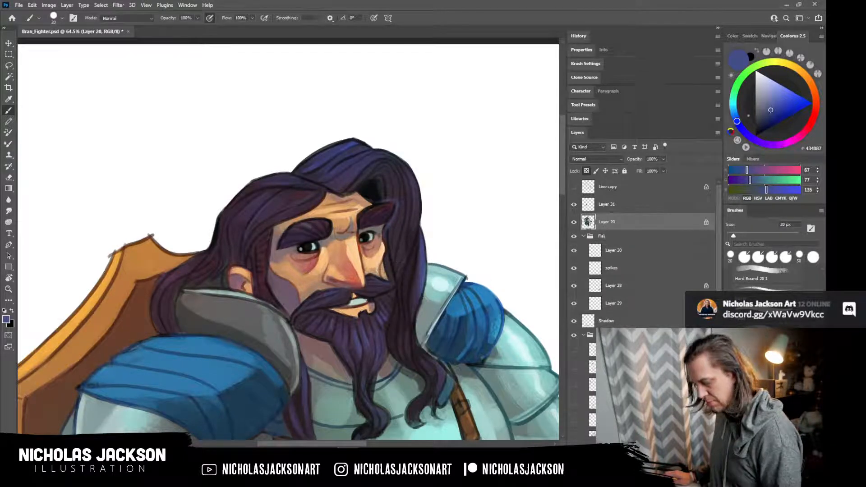
Sample a muted blue-violet from the far-side hair lock and paint over the hair's dark outline with the 20 px brush.
mouse_move(482, 239)
left_mouse_down()
mouse_move(428, 266)
mouse_move(439, 276)
left_mouse_up()
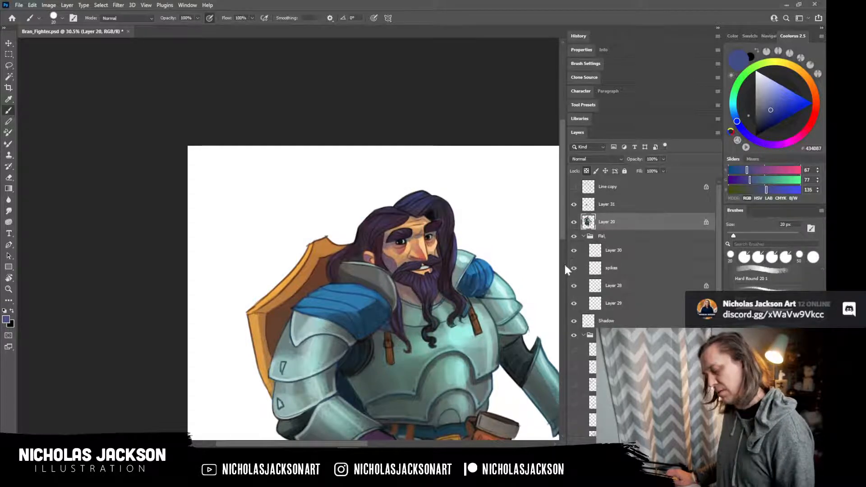
key("ctrl")
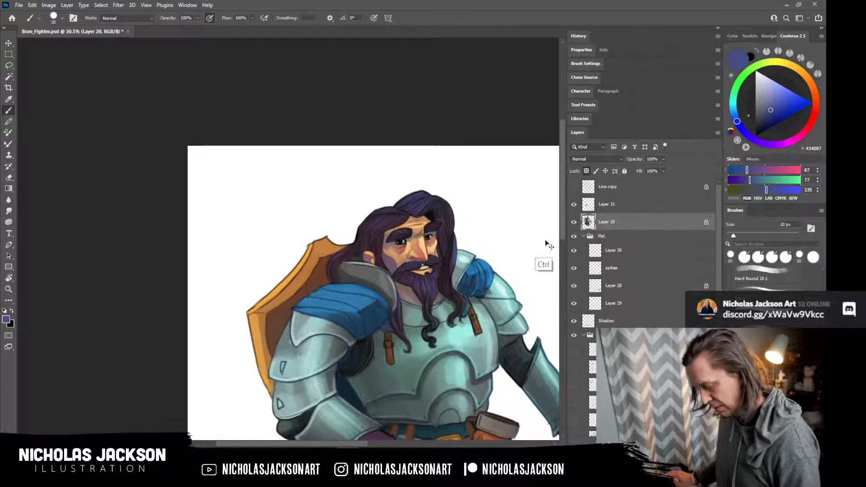
key("v")
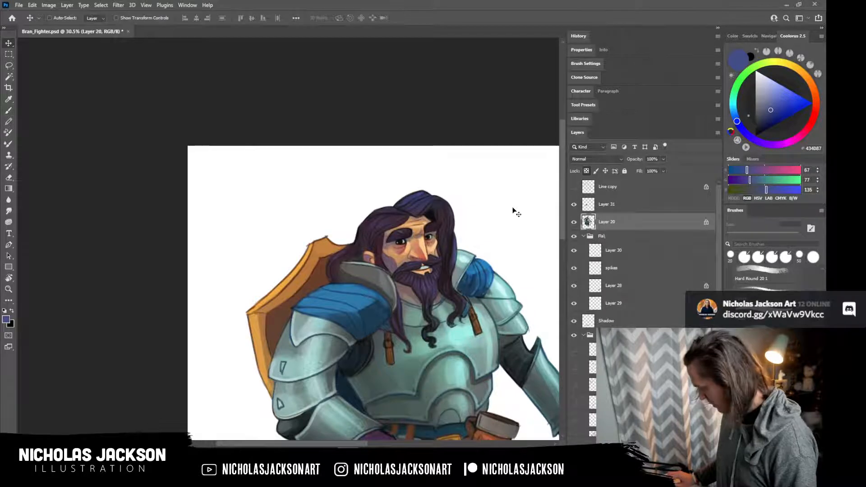
key("b")
key("z")
mouse_move(469, 195)
left_mouse_down()
mouse_move(516, 188)
mouse_move(495, 195)
left_mouse_up()
key("b")
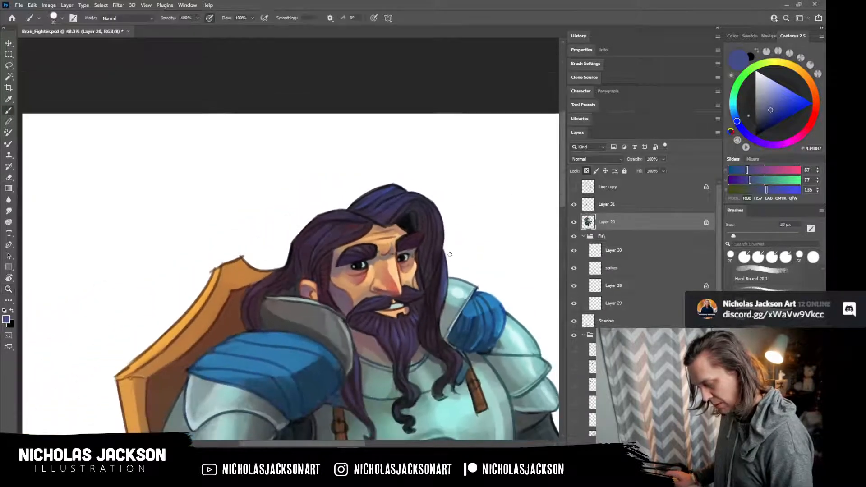
left_click(445, 277, "alt")
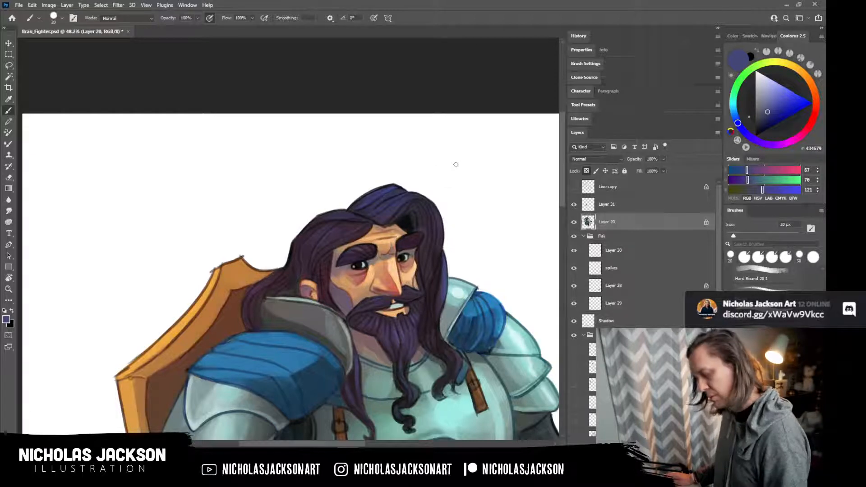
Sample a deeper blue from the hair and paint over the near-side hair above the forehead with a 40 px brush.
left_click(363, 224, "alt")
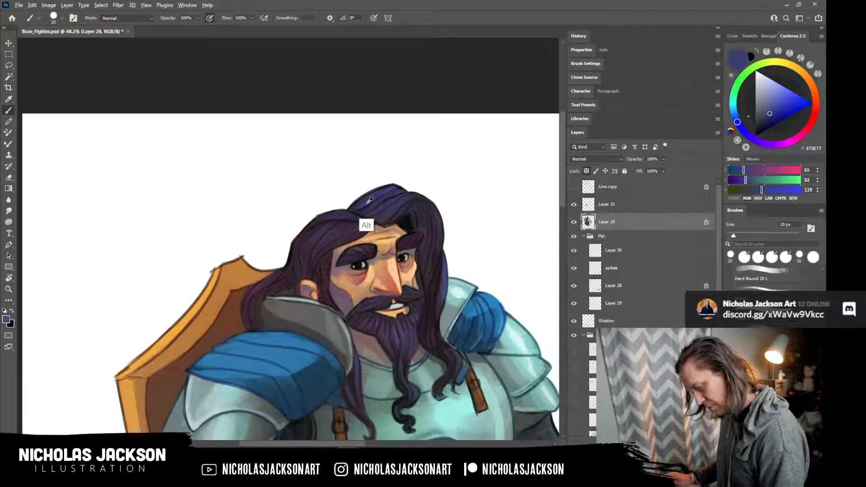
key("bracketright")
key("bracketright")
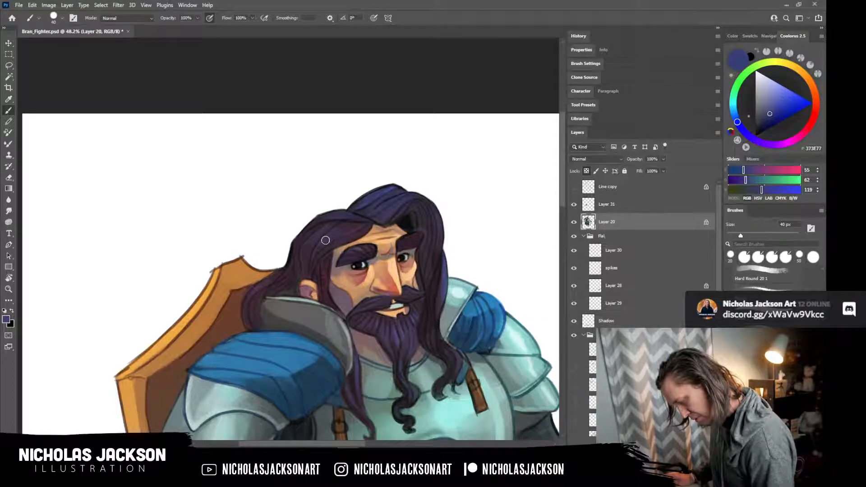
left_click_drag(338, 235, 345, 233)
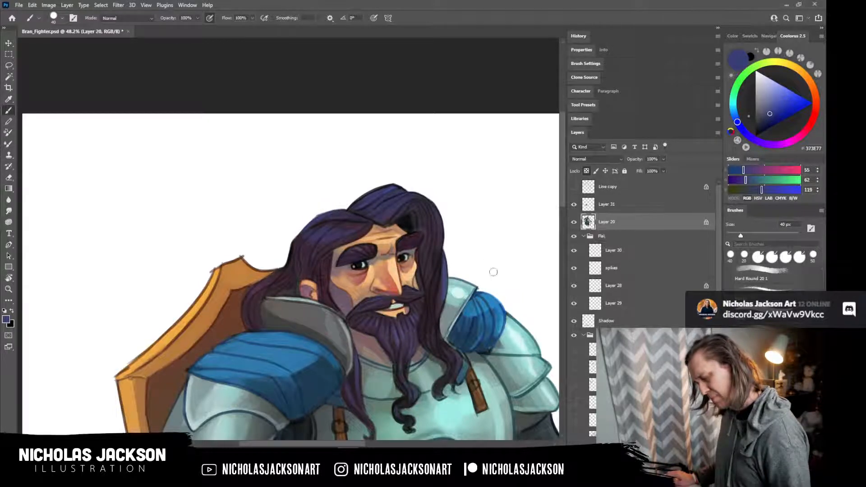
Sample the near-black of the near elbow joint and fill in its shading, enlarging the brush to 70 px.
key("z")
left_click(343, 228)
key("b")
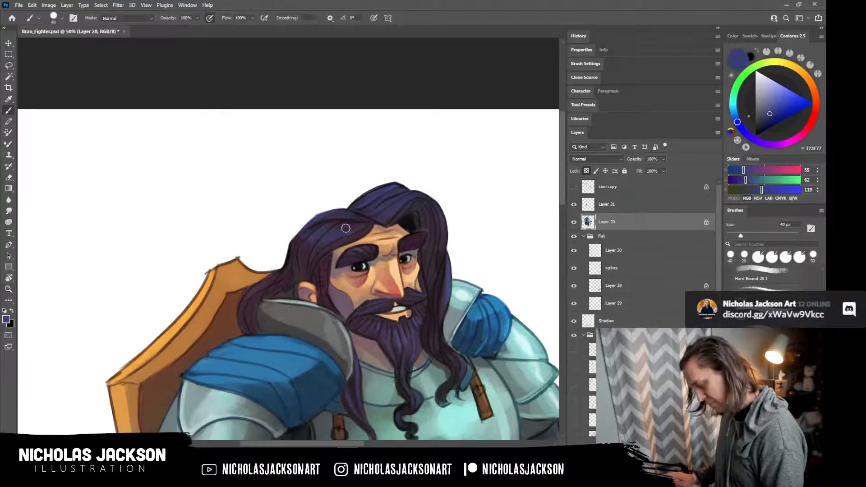
scroll(505, 276, "down", 4)
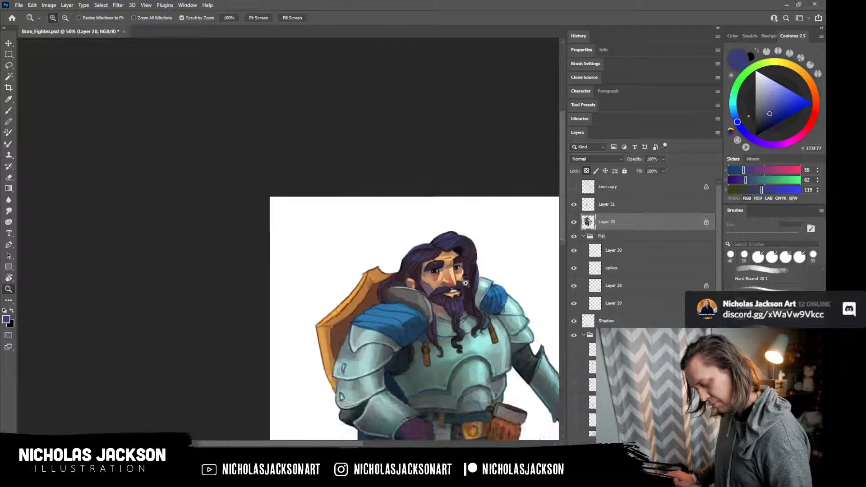
left_click_drag(493, 325, 422, 243)
left_click(294, 321, "alt")
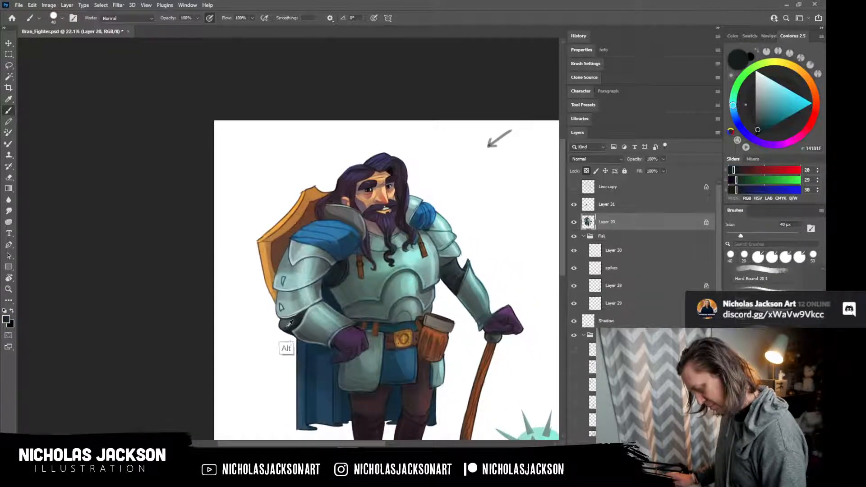
left_click_drag(290, 322, 298, 318)
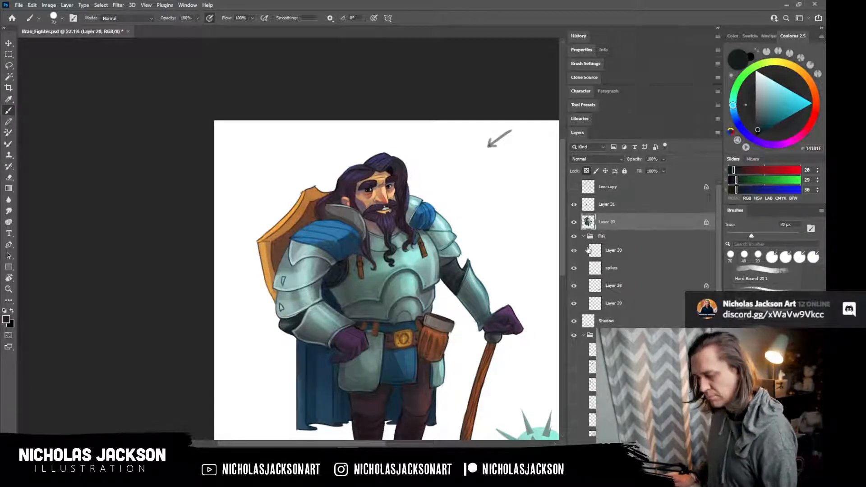
Touch up the belt pouch in sampled orange with a 40 px brush, and the cloth below the belt in sampled blue.
left_click_drag(525, 345, 468, 306)
key("z")
key("b")
left_click(405, 318, "alt")
key("bracketleft")
key("bracketleft")
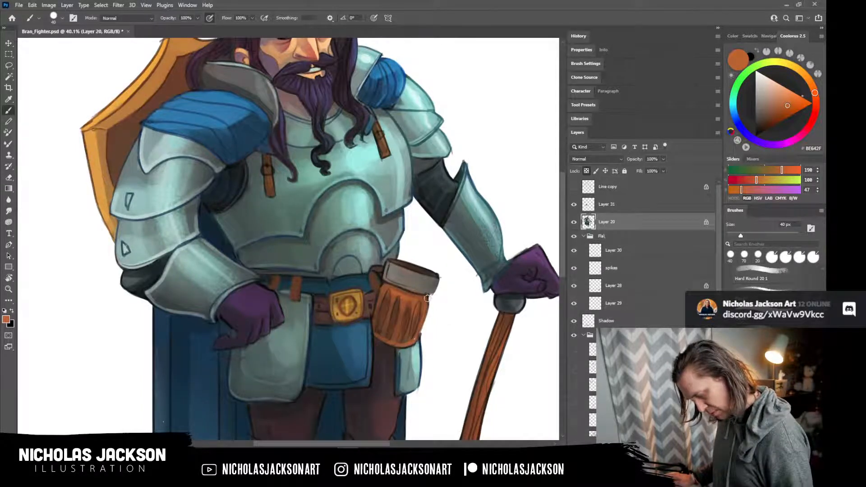
left_click_drag(525, 300, 511, 256)
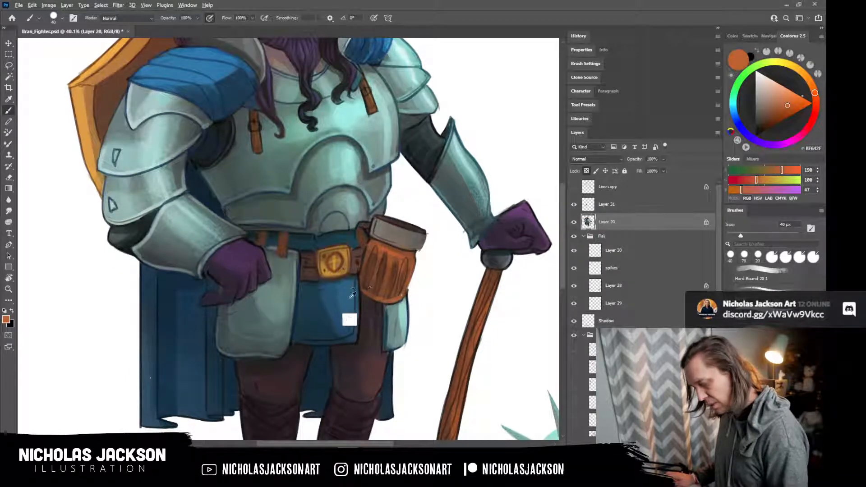
left_click(396, 291, "alt")
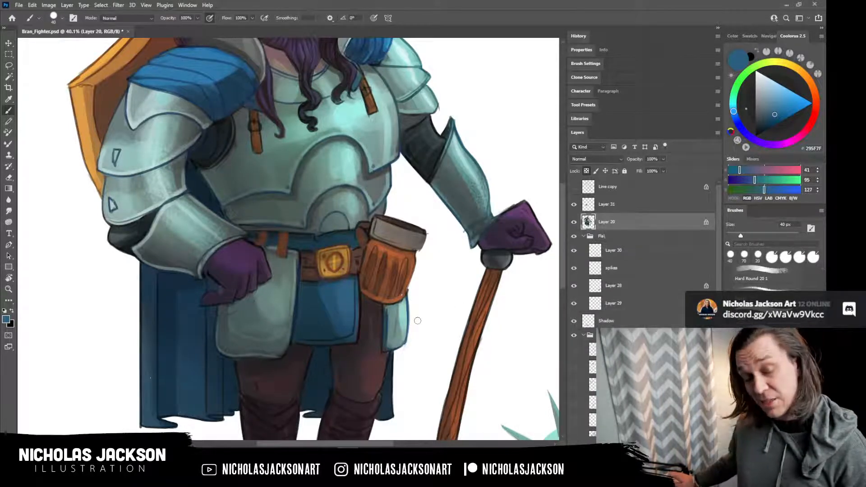
Sample a reddish brown from beneath the near eye and redraw its lower eyelid with a 15 px brush.
key("z")
left_click_drag(481, 278, 455, 275)
mouse_move(406, 109)
left_mouse_down()
mouse_move(456, 116)
mouse_move(368, 122)
mouse_move(383, 123)
left_mouse_up()
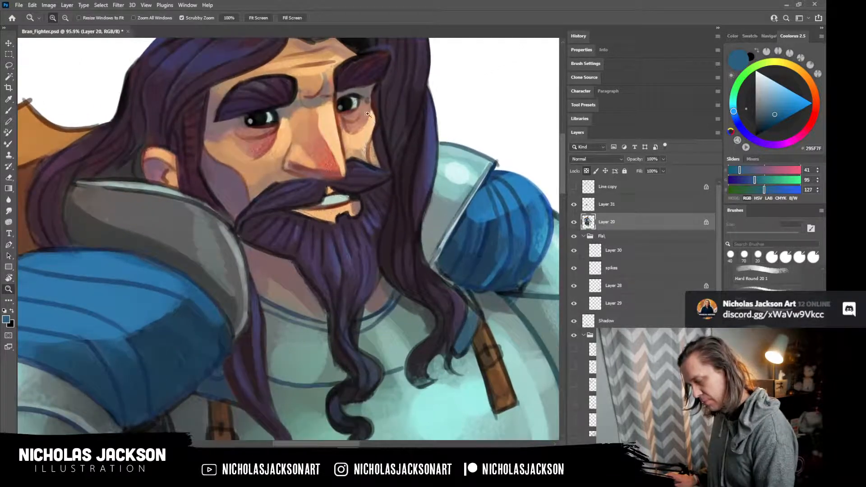
key("b")
left_click(272, 126, "alt")
left_click(261, 144, "alt")
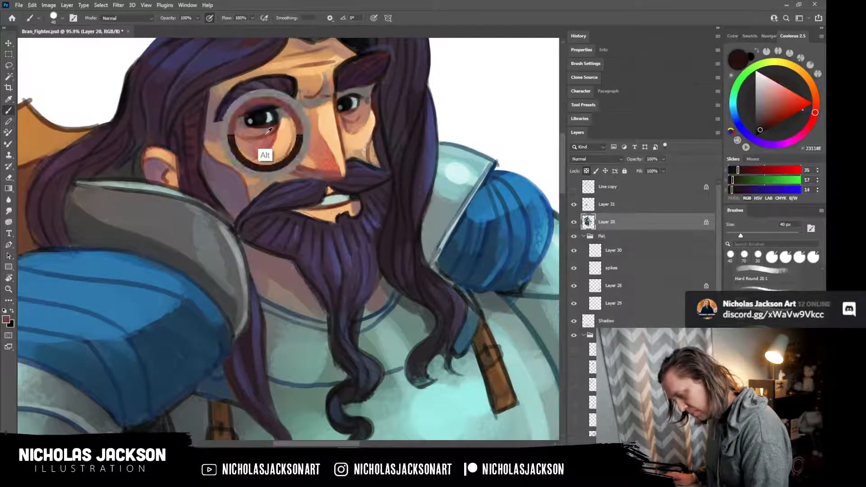
key("bracketleft")
key("bracketleft")
key("bracketleft")
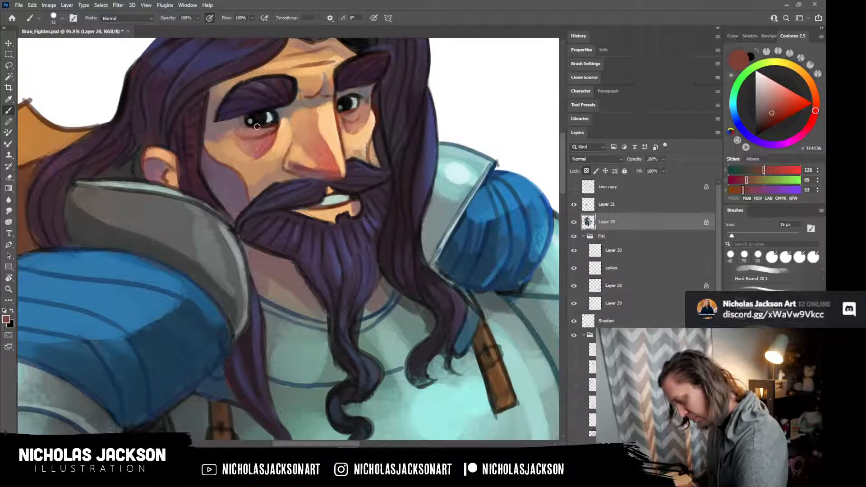
left_click_drag(249, 123, 270, 126)
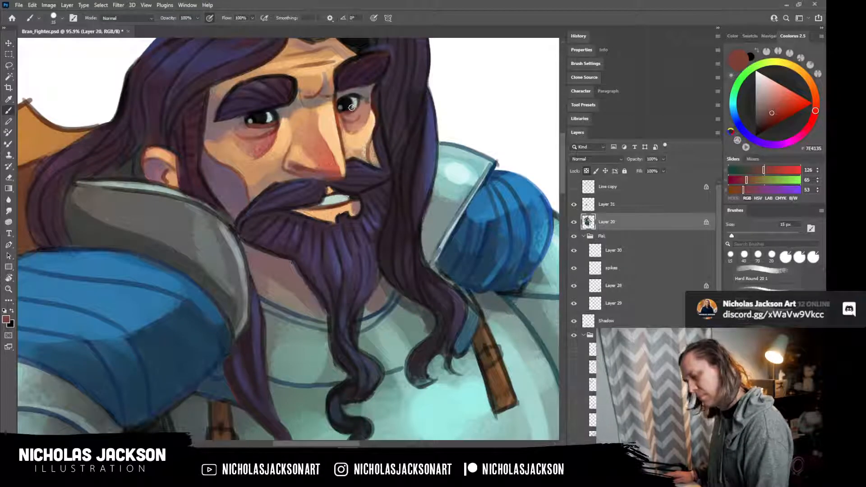
Sample near-black from the near eye and darken the upper part of both eyes with the 15 px brush.
key("ctrl+space")
mouse_move(400, 138)
left_mouse_down()
mouse_move(291, 139)
mouse_move(401, 140)
left_mouse_up()
left_click(244, 110, "alt")
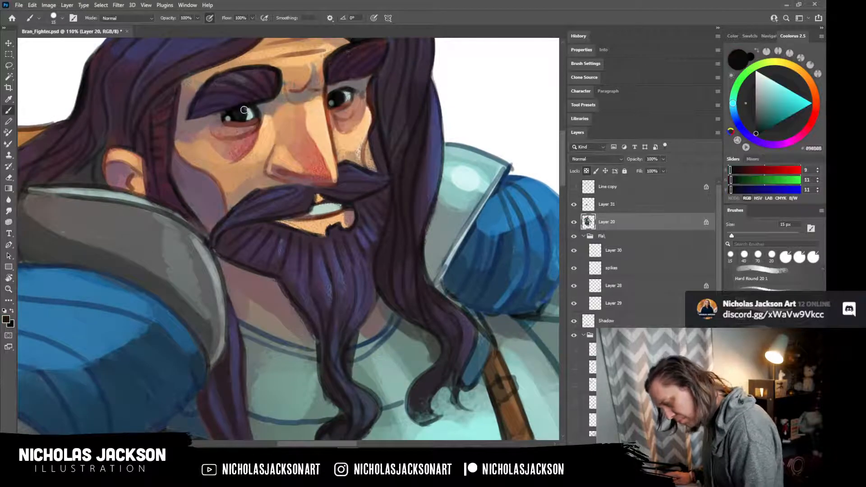
left_click_drag(245, 109, 247, 117)
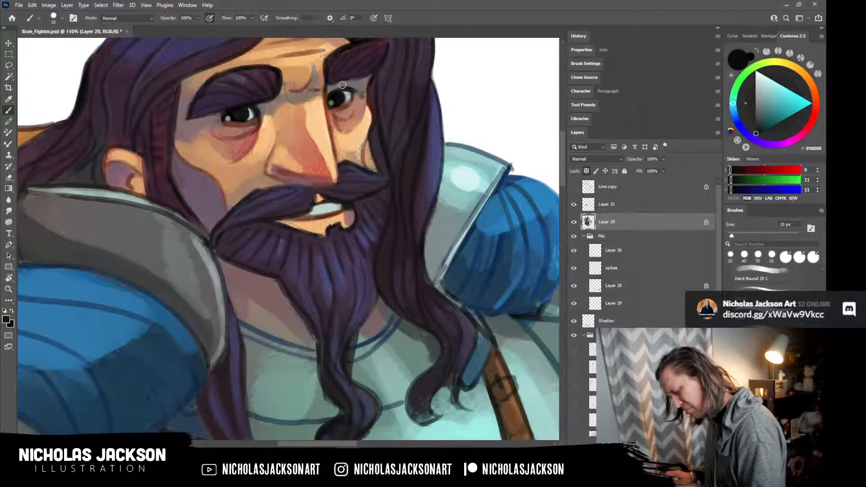
left_click_drag(343, 92, 344, 95)
key("z")
left_click_drag(479, 132, 429, 131)
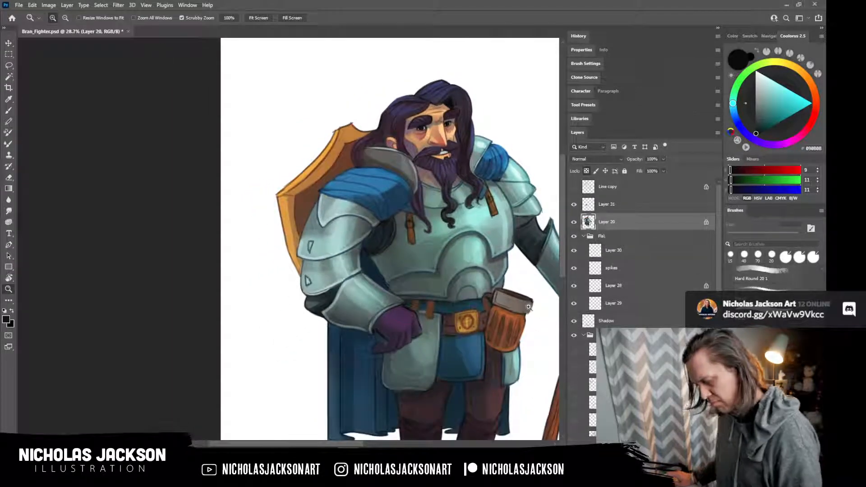
Paint both irises with dark blue sampled from the far shoulder cloth, using a 25 px brush.
key("b")
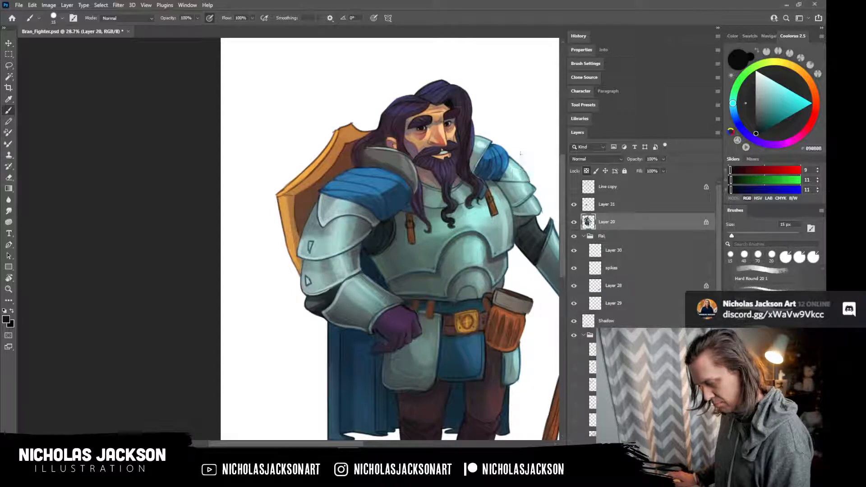
key("ctrl+space")
left_click_drag(461, 116, 497, 116)
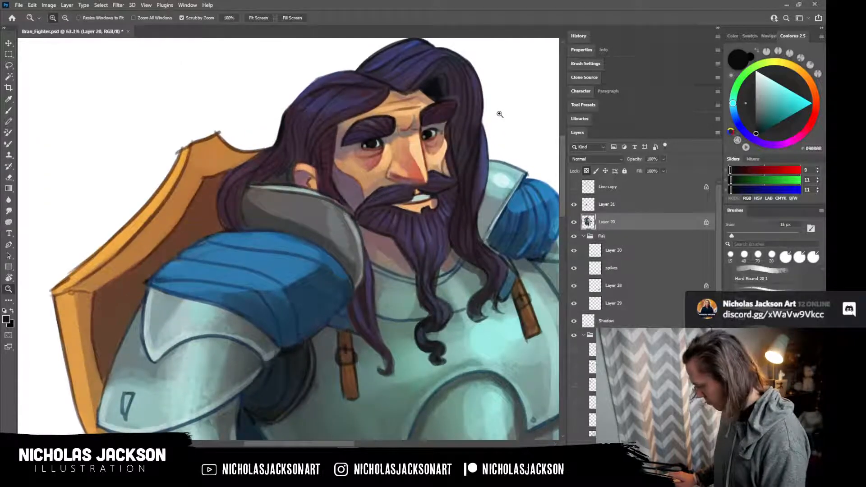
key("bracketright")
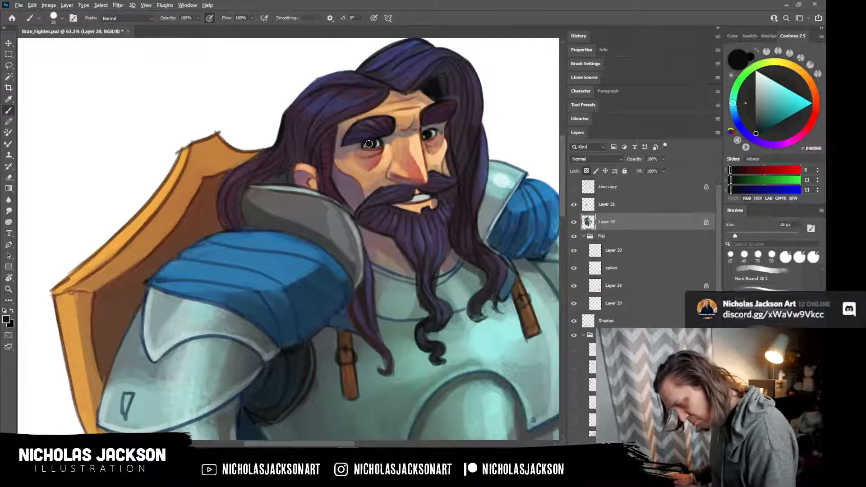
left_click_drag(370, 144, 373, 143)
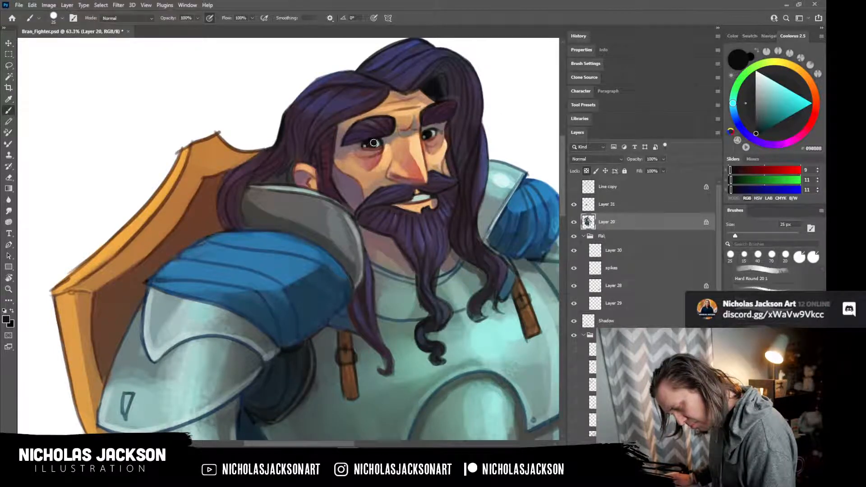
left_click(509, 231, "alt")
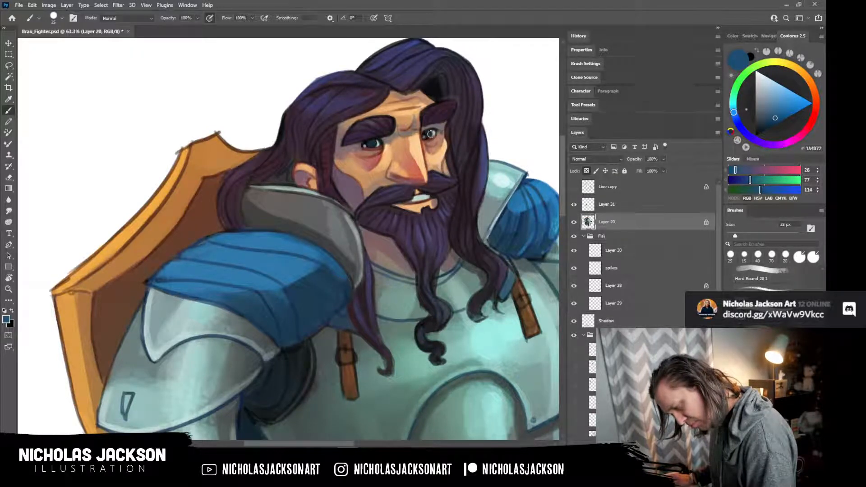
Sample a reddish orange beside the nose bridge and line the far edge of the nose with a 15 px brush, undoing the stray blue mark.
key("z")
mouse_move(537, 221)
left_mouse_down()
mouse_move(509, 216)
mouse_move(535, 218)
left_mouse_up()
left_click_drag(420, 139, 453, 137)
key("b")
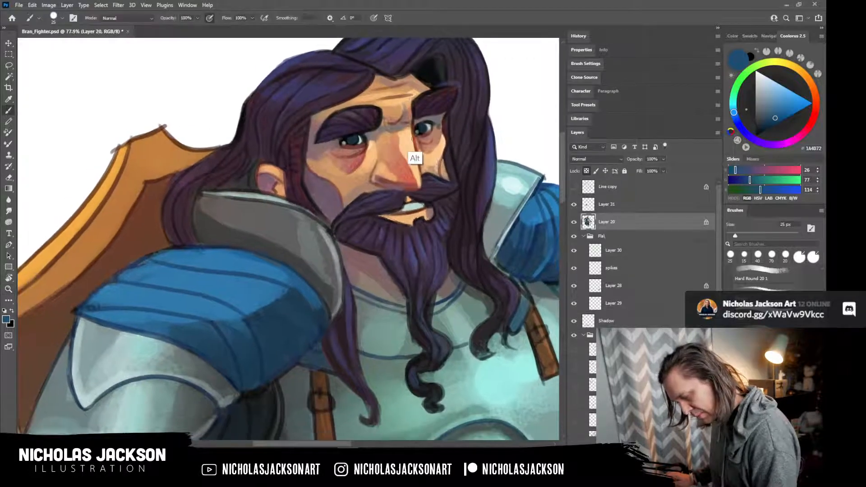
left_click(415, 140)
key("bracketleft")
key("bracketleft")
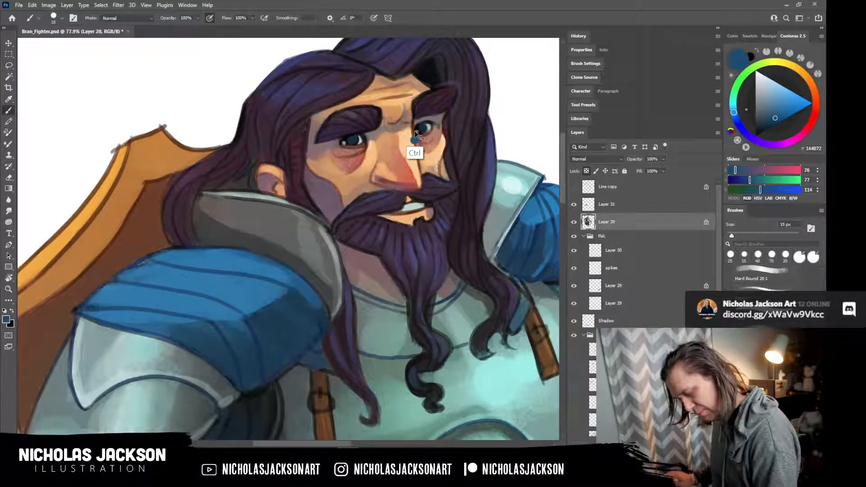
key("ctrl+z")
left_click(414, 123, "alt")
key("bracketleft")
left_click_drag(416, 152, 414, 138)
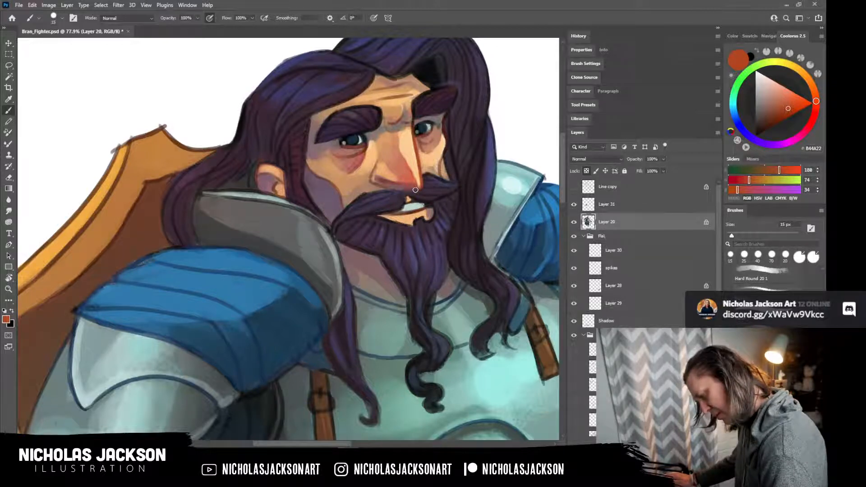
Undo the stray dot on the nose, highlight its lower edge in sampled light peach, and sample a brown from the near cheek.
left_click(409, 155)
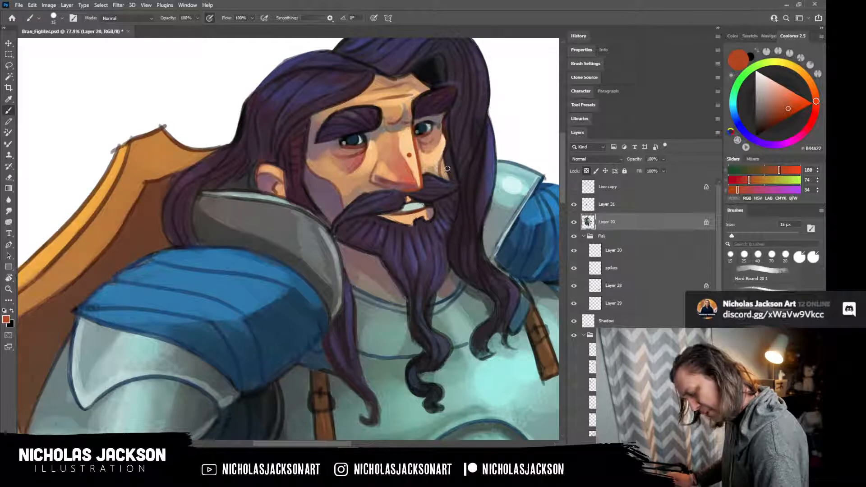
key("ctrl+z")
left_click(412, 144, "alt")
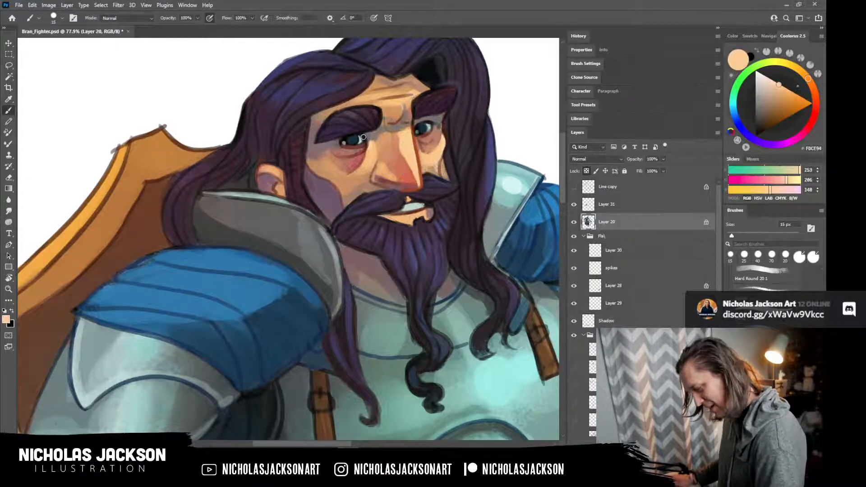
left_click_drag(375, 181, 408, 187)
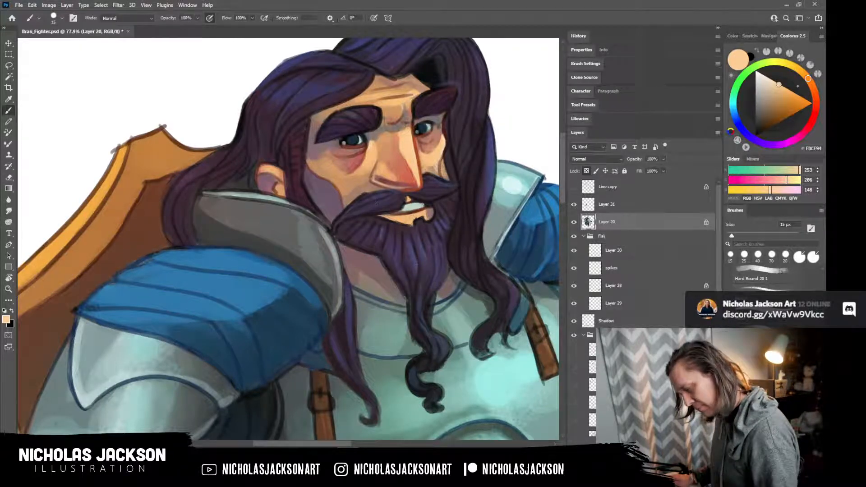
left_click(336, 179, "alt")
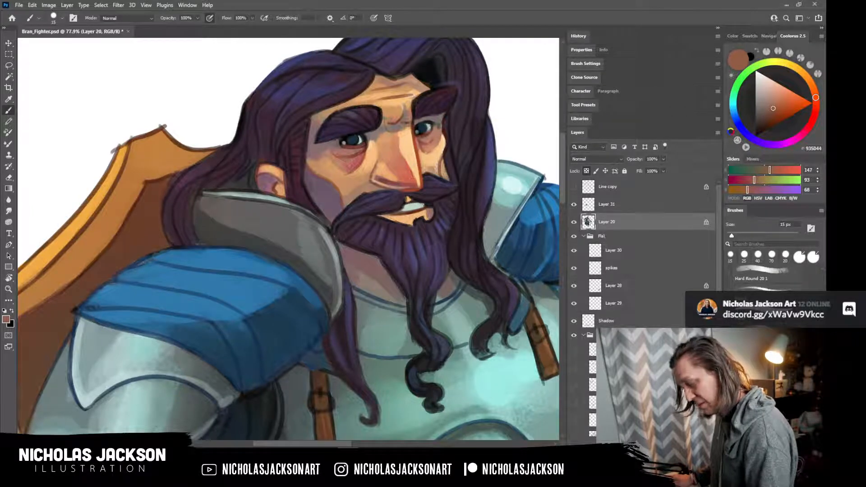
Sample the moustache's purple, switch to a textured-list hard round brush at 19 px, and paint an upturned curl on the far moustache tip.
left_click_drag(504, 117, 486, 189)
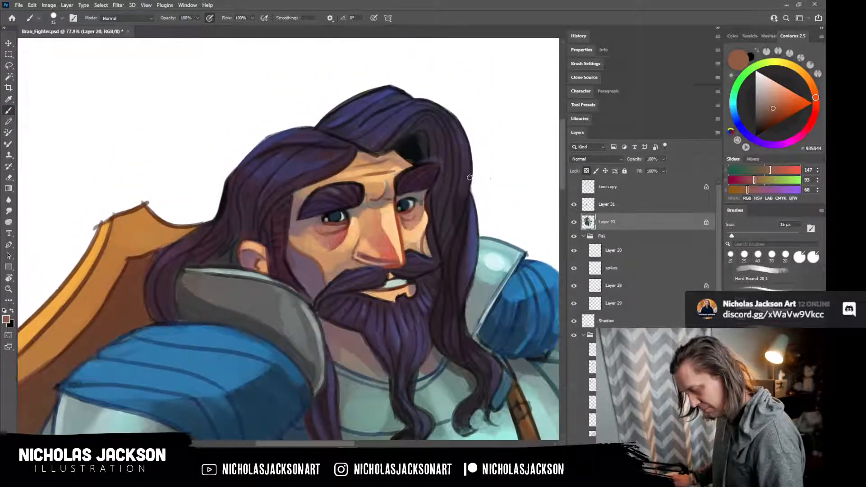
left_click(367, 267, "alt")
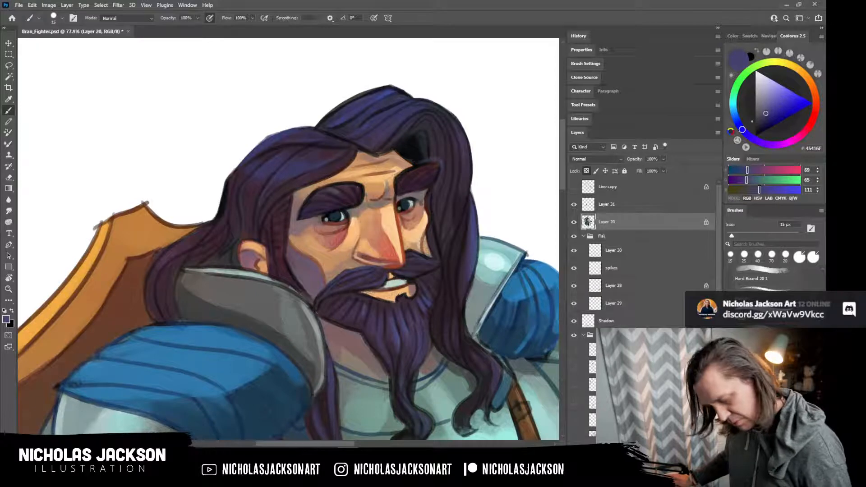
scroll(764, 278, "down", 10)
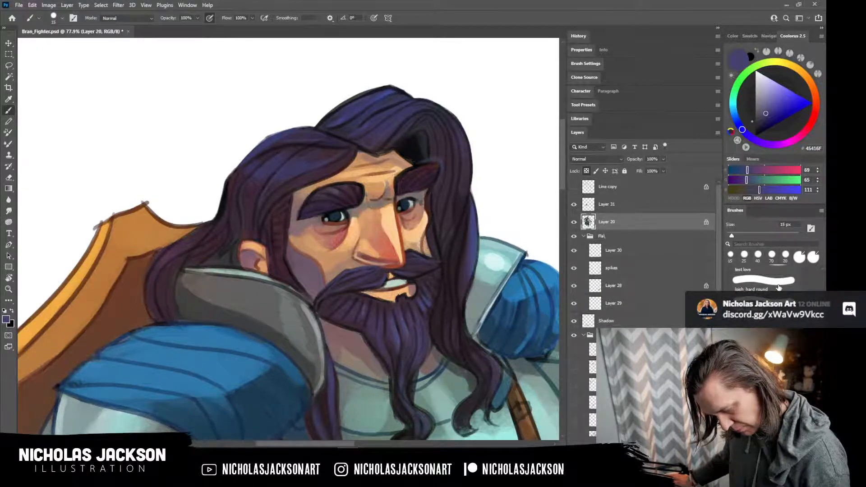
left_click(764, 281)
left_click_drag(409, 254, 441, 260)
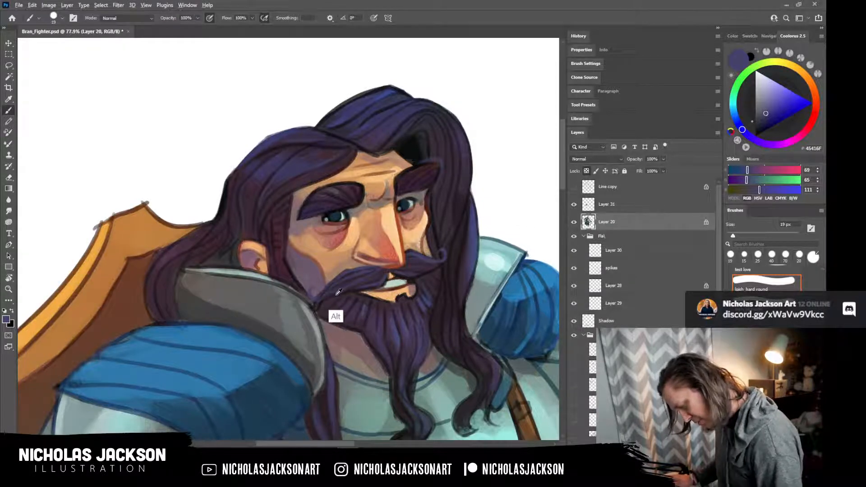
Draw a curl at the near moustache tip in sampled near-black and sample a tan skin tone beside the moustache.
left_click(330, 275, "alt")
left_click(342, 283, "alt")
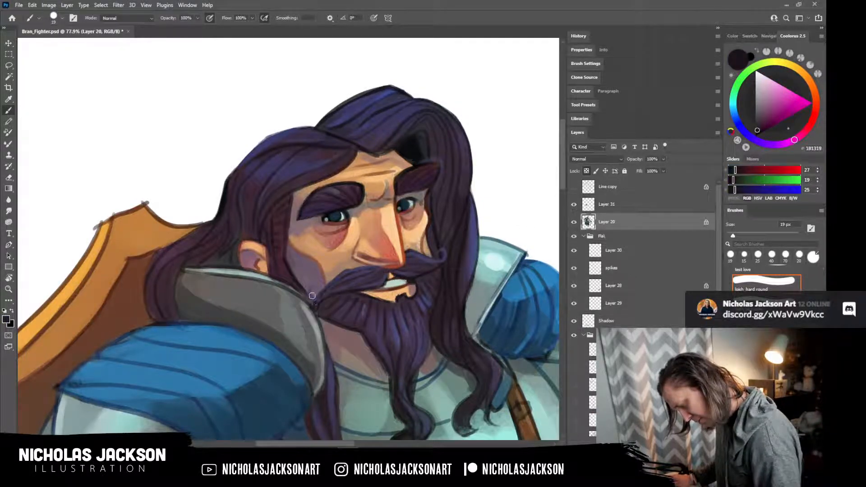
mouse_move(308, 290)
left_mouse_down()
mouse_move(317, 289)
mouse_move(310, 286)
left_mouse_up()
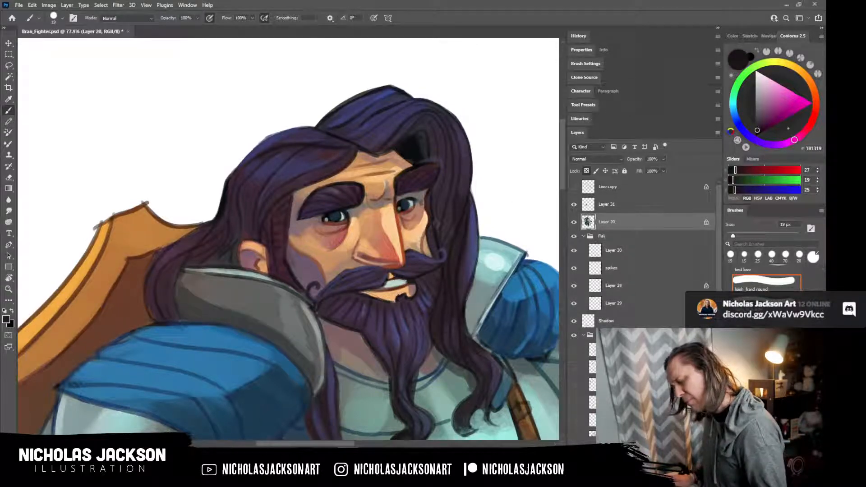
left_click(348, 269, "alt")
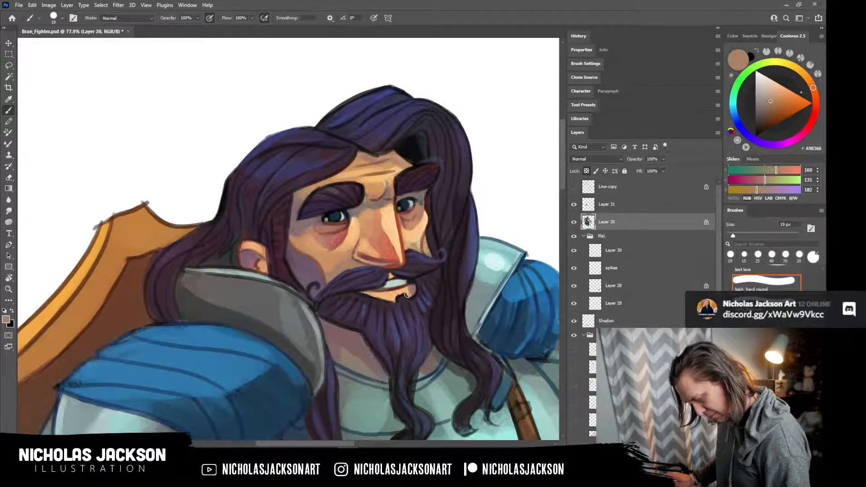
Sample near-black from the hair behind the ear and darken the strands between the ear and the collar.
key("z")
left_click_drag(514, 275, 489, 275)
key("b")
scroll(489, 275, "down", 2)
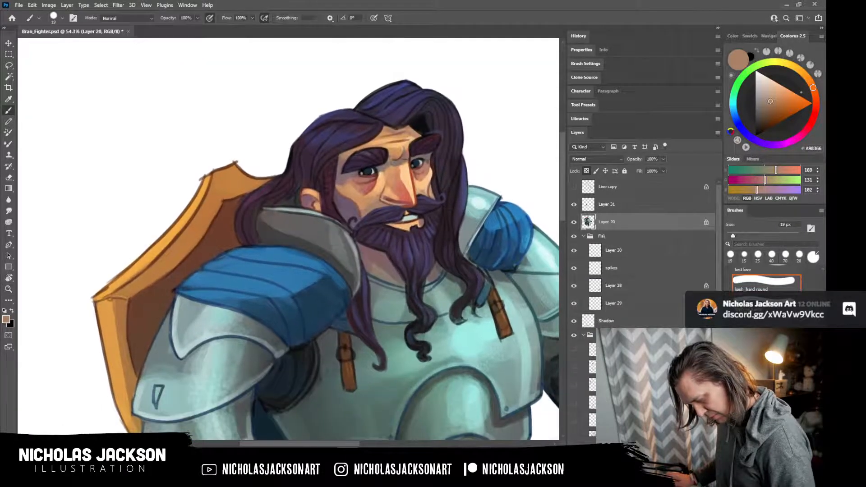
key("z")
mouse_move(503, 256)
left_mouse_down()
mouse_move(452, 255)
mouse_move(491, 255)
left_mouse_up()
key("b")
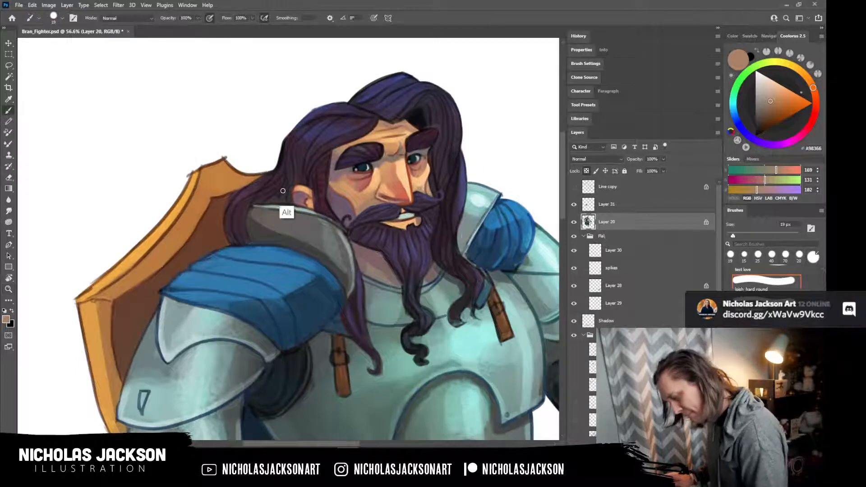
left_click(291, 187, "alt")
left_click(288, 189, "alt")
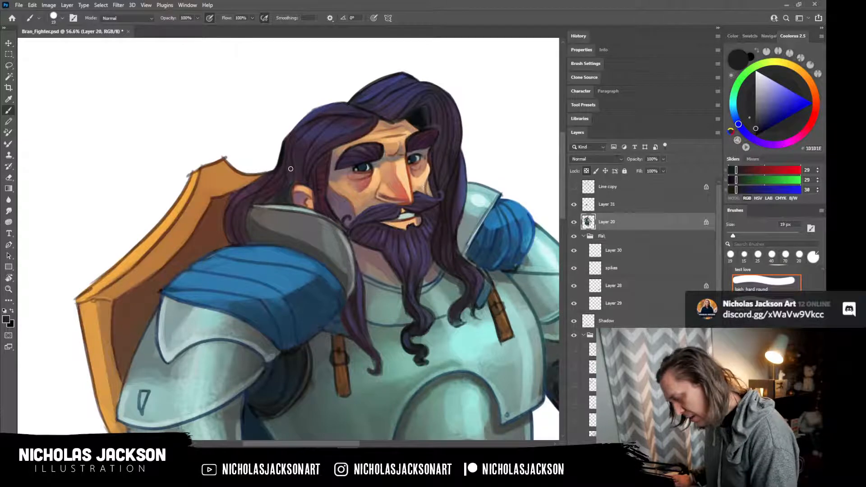
key("alt")
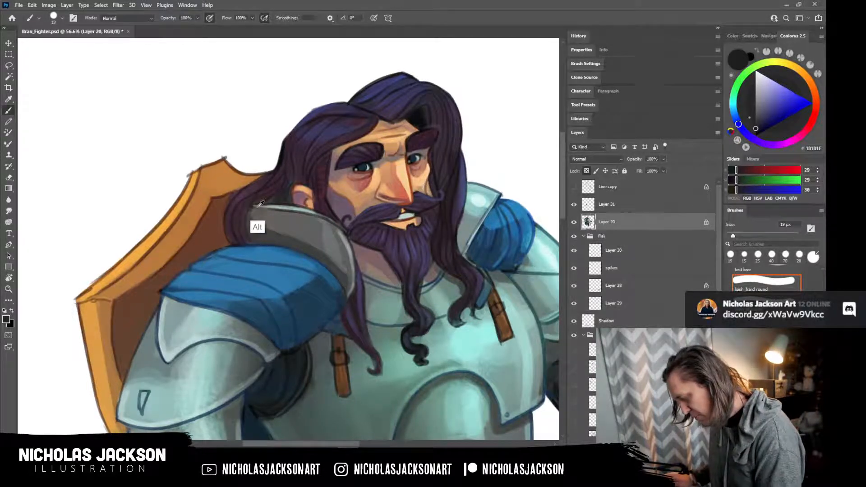
Touch up the near collar in sampled warm grey and redraw its rim highlight in pale grey-green with the 19 px brush.
left_click(261, 215, "alt")
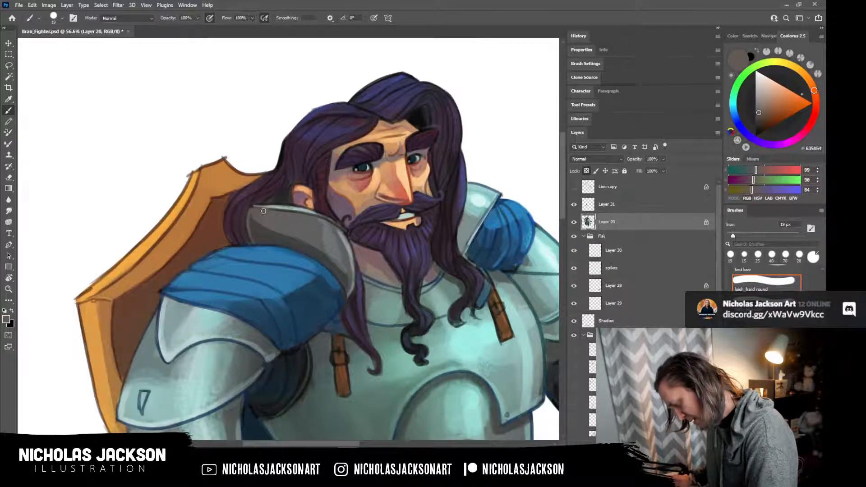
left_click(343, 210, "alt")
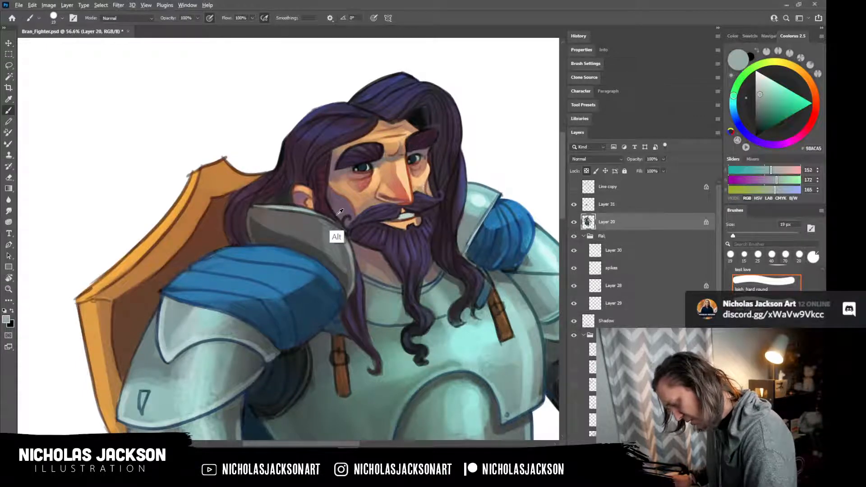
left_click(319, 213, "alt")
left_click_drag(310, 211, 344, 234)
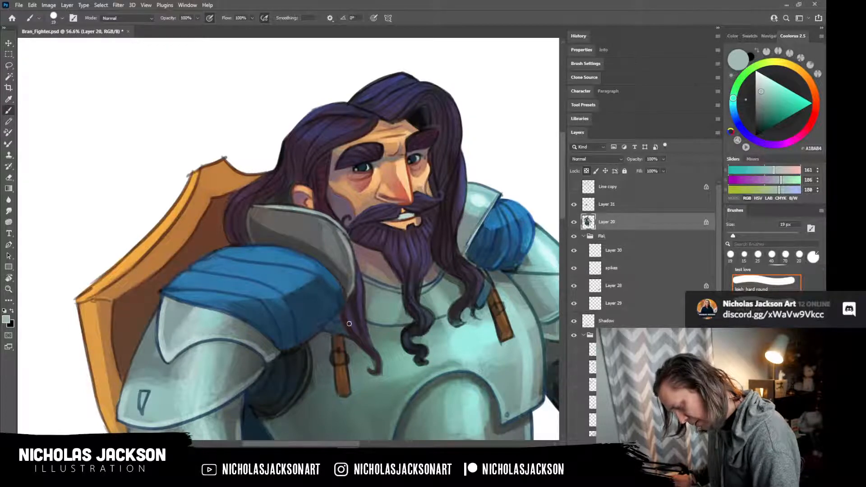
left_click_drag(257, 206, 282, 207)
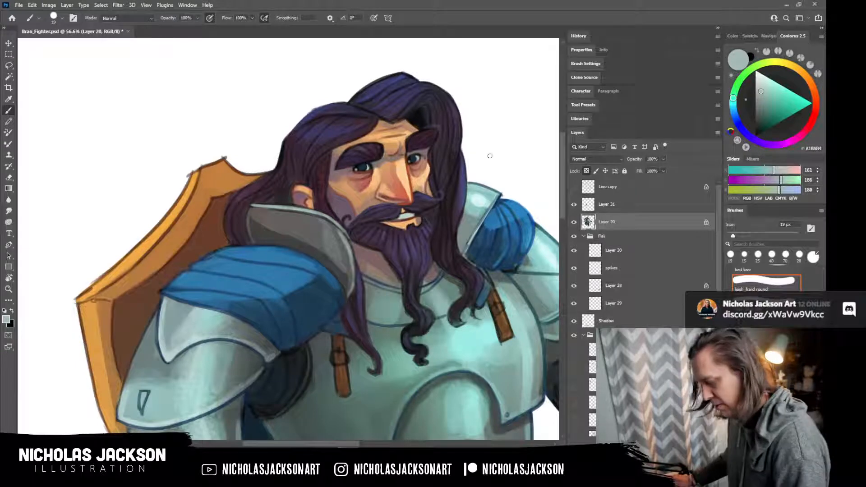
left_click_drag(342, 226, 354, 268)
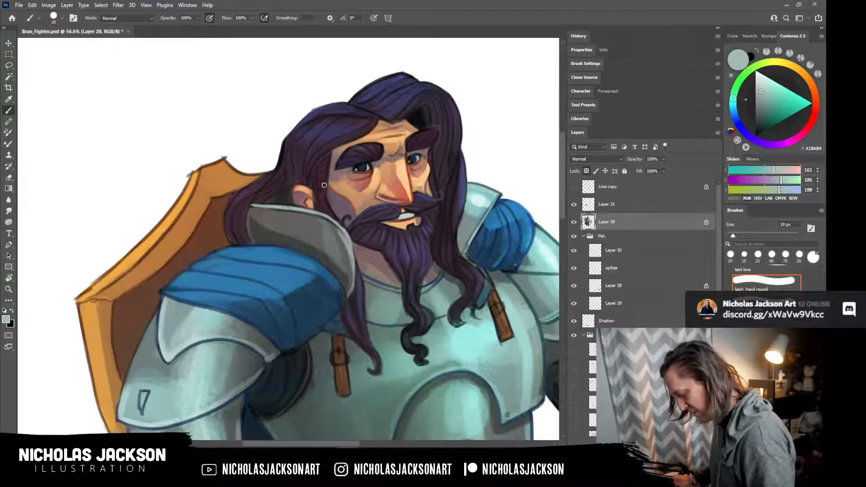
Sample near-black below the hair by the collar and dark blue from the near shoulder cloth to touch up the cloth's upper outline.
left_click(239, 244, "alt")
left_click(234, 246, "alt")
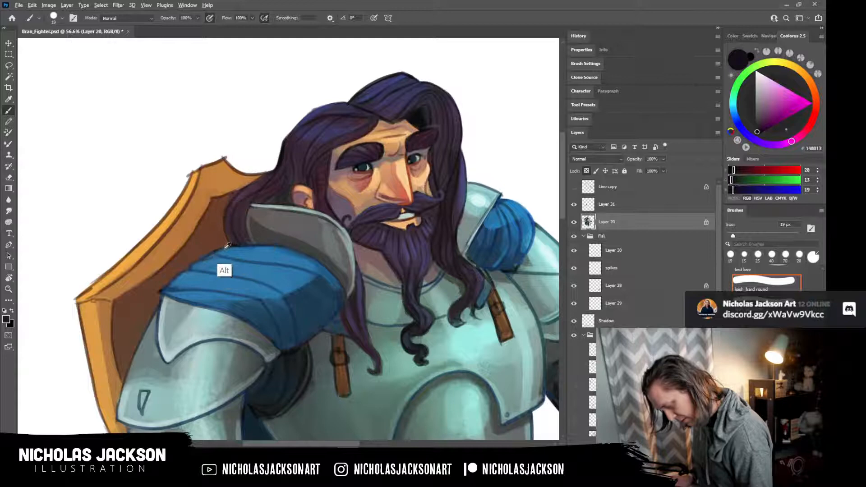
left_click(207, 256, "alt")
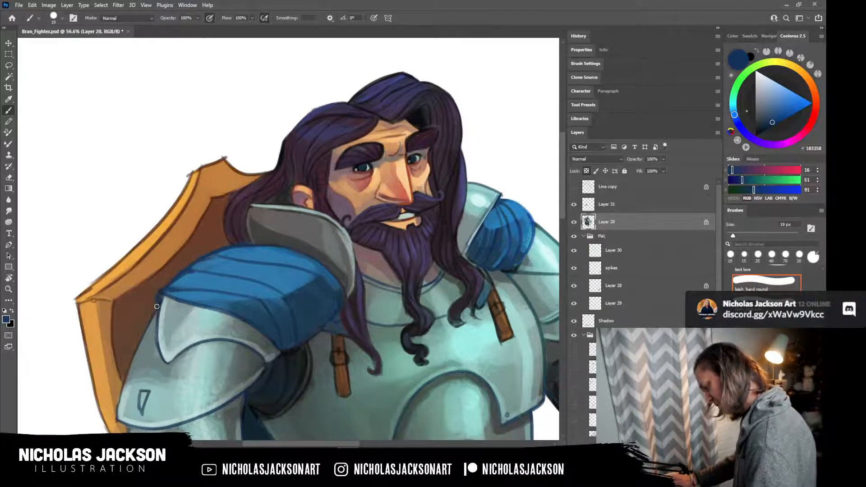
Sample bright blue from the near shoulder cloth and repaint the folds of the shoulder cloth with a 35 px brush.
key("z")
mouse_move(494, 289)
left_mouse_down()
mouse_move(411, 273)
mouse_move(453, 283)
mouse_move(411, 275)
mouse_move(429, 279)
left_mouse_up()
left_click_drag(533, 338, 464, 300)
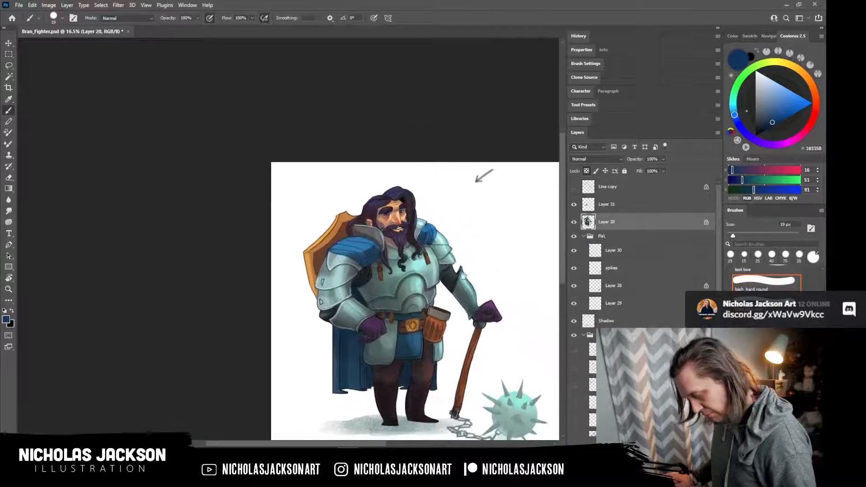
key("z")
left_click_drag(433, 220, 471, 210)
key("alt")
left_click(290, 282, "alt")
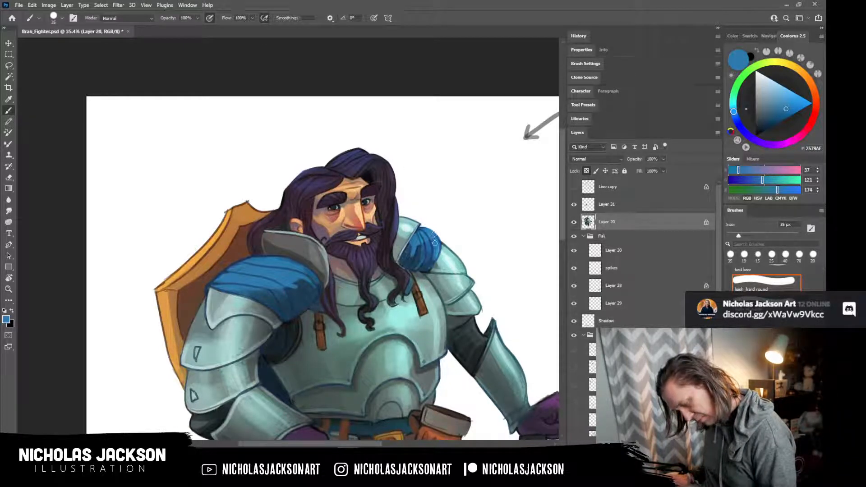
Sample grey-green from the lower breastplate and repaint the breastplate's edge around the near armhole with a 25 px brush.
key("z")
mouse_move(505, 300)
left_mouse_down()
mouse_move(493, 294)
mouse_move(532, 296)
left_mouse_up()
key("b")
left_click_drag(311, 356, 342, 293)
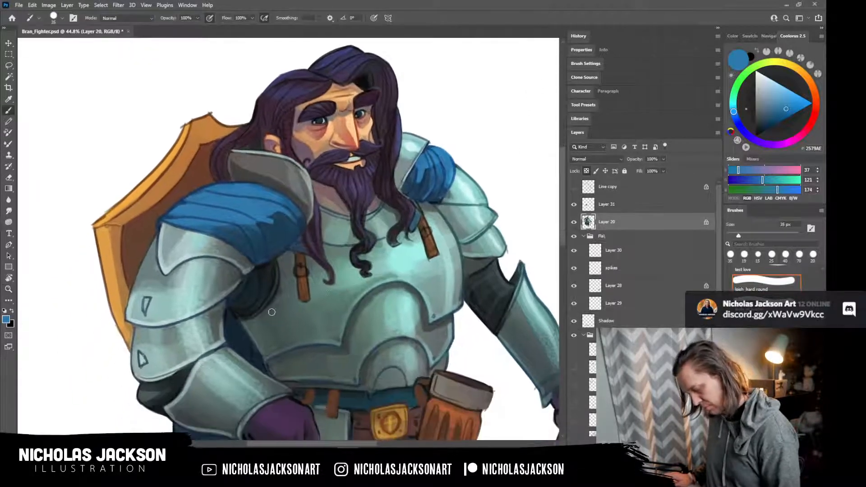
left_click(333, 360, "alt")
key("bracketleft")
mouse_move(276, 276)
left_mouse_down()
mouse_move(260, 312)
mouse_move(266, 304)
mouse_move(244, 316)
left_mouse_up()
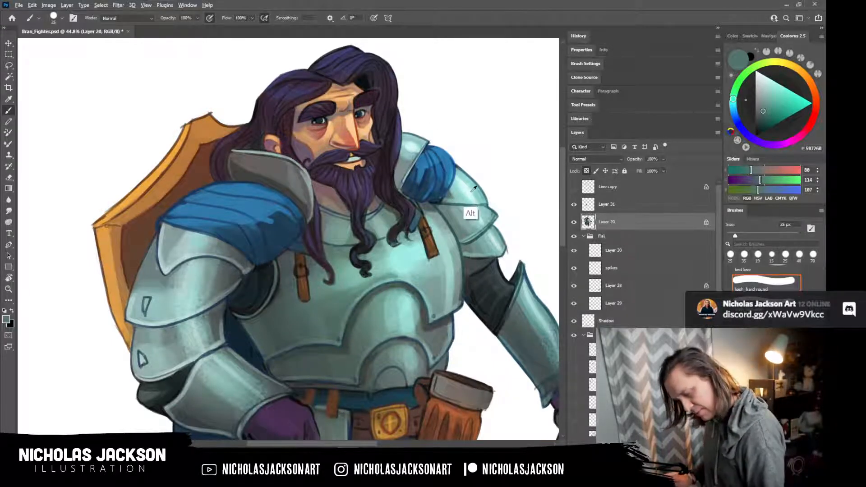
Sample a pale cyan from the far collar and brighten the collar's highlight with a 20 px brush.
left_click(423, 145, "alt")
key("bracketleft")
left_click_drag(421, 149, 404, 180)
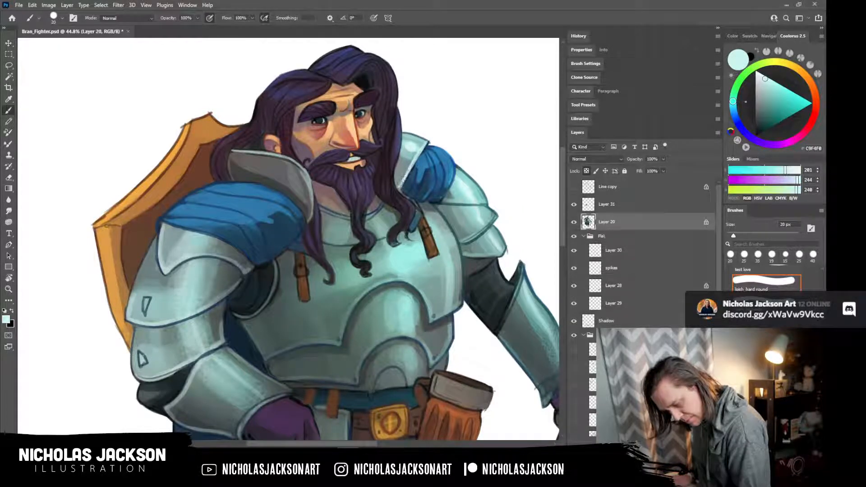
Sample near-black from the face's dark details and darken the underside of the nose with a 20 px brush.
key("z")
mouse_move(508, 155)
left_mouse_down()
mouse_move(457, 156)
mouse_move(519, 156)
left_mouse_up()
key("b")
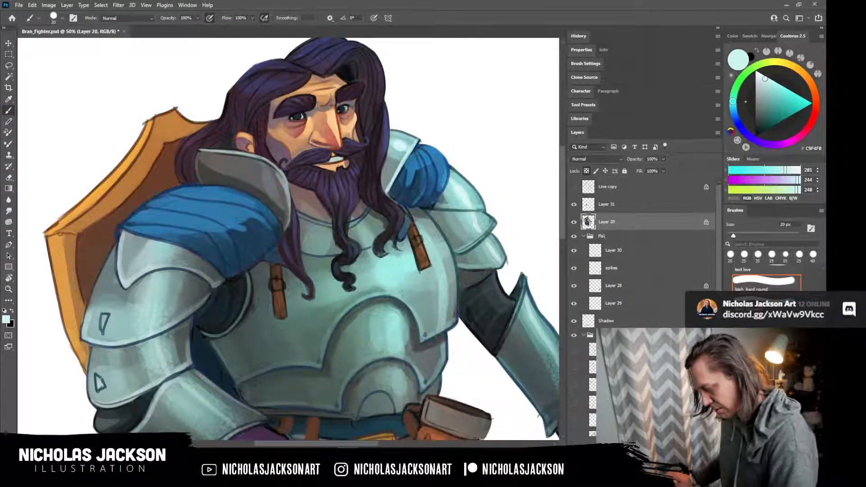
key("z")
left_click_drag(335, 131, 359, 135)
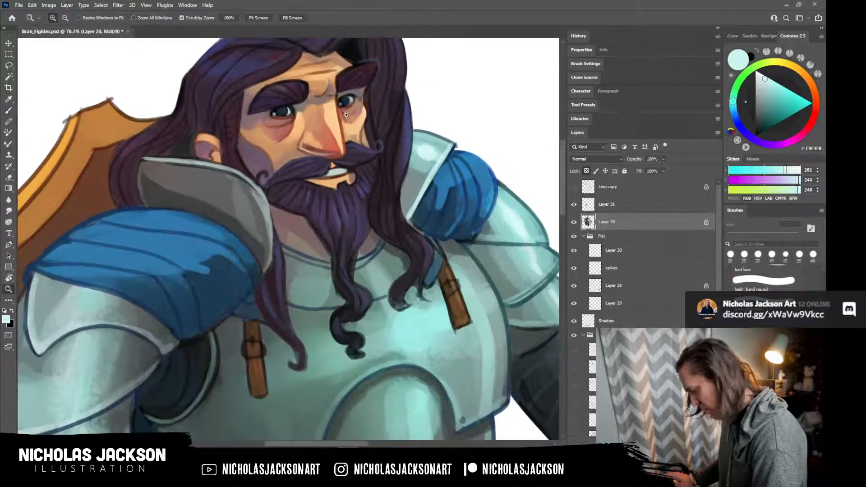
key("b")
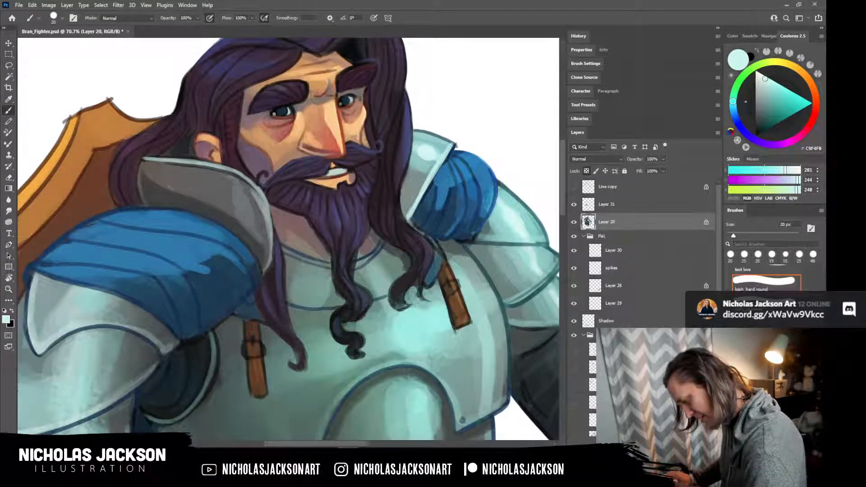
left_click(316, 133, "alt")
left_click(261, 154, "alt")
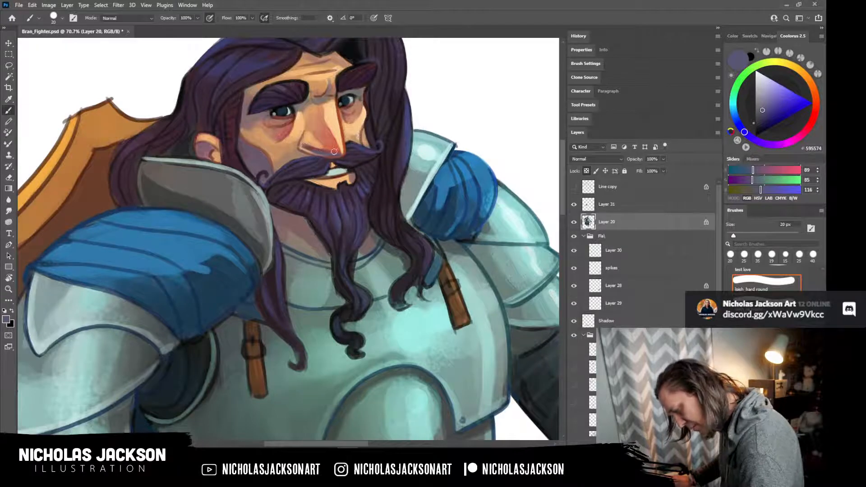
left_click(302, 135, "alt")
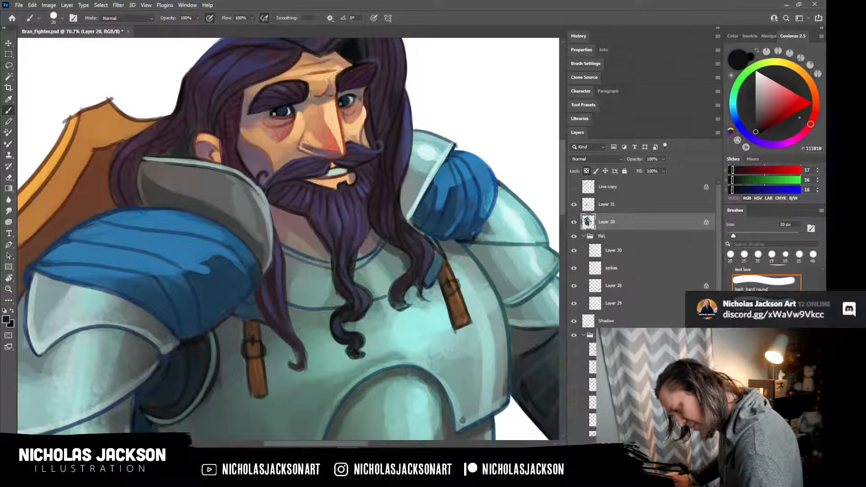
left_click_drag(305, 147, 335, 155)
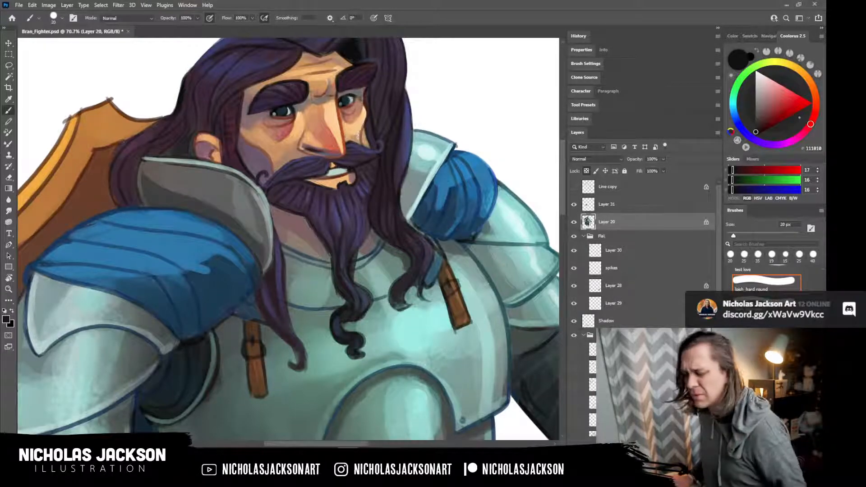
Sample a dark reddish brown from the face and repaint the nostril and lower edge of the nose at 20 px.
key("z")
mouse_move(455, 214)
left_mouse_down()
mouse_move(405, 213)
mouse_move(428, 208)
left_mouse_up()
key("b")
key("z")
left_click_drag(394, 117, 424, 112)
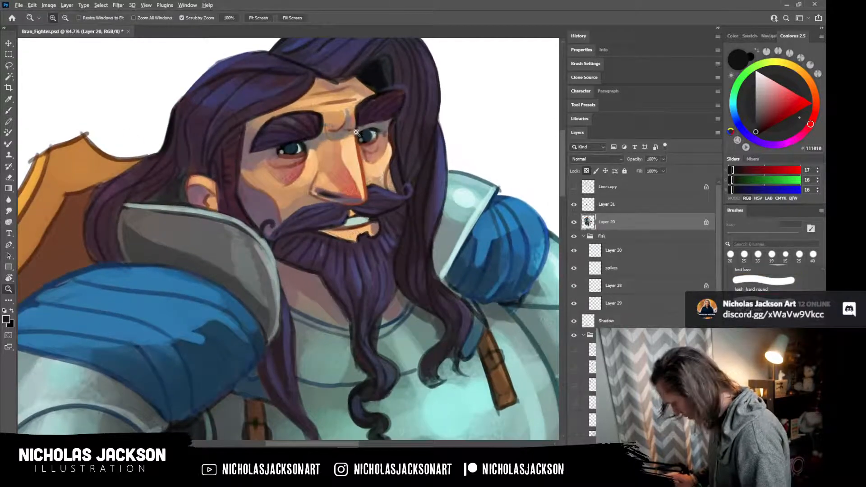
key("b")
left_click(356, 154, "alt")
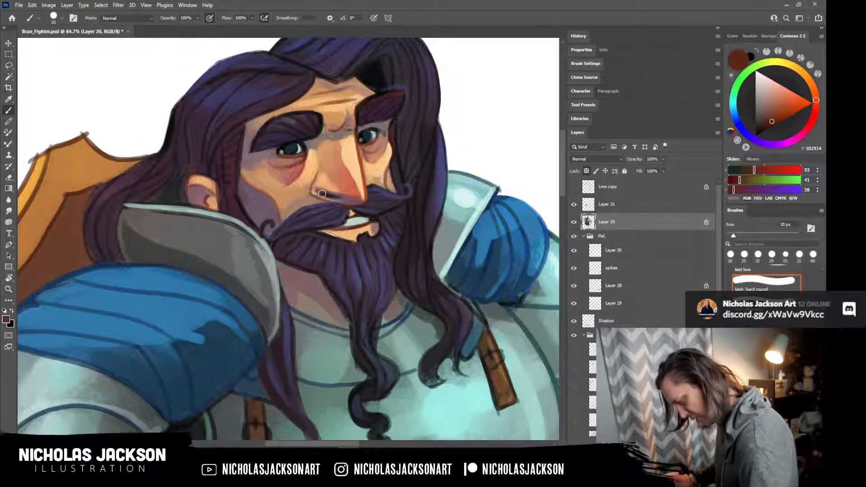
left_click_drag(321, 193, 347, 200)
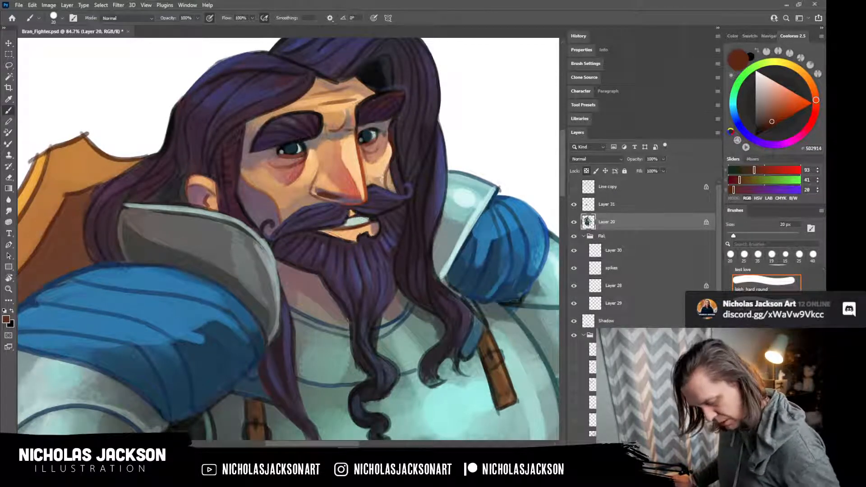
Add a new layer clipped to the painted character layer and set its blend mode to Overlay.
key("ctrl+shift+alt+n")
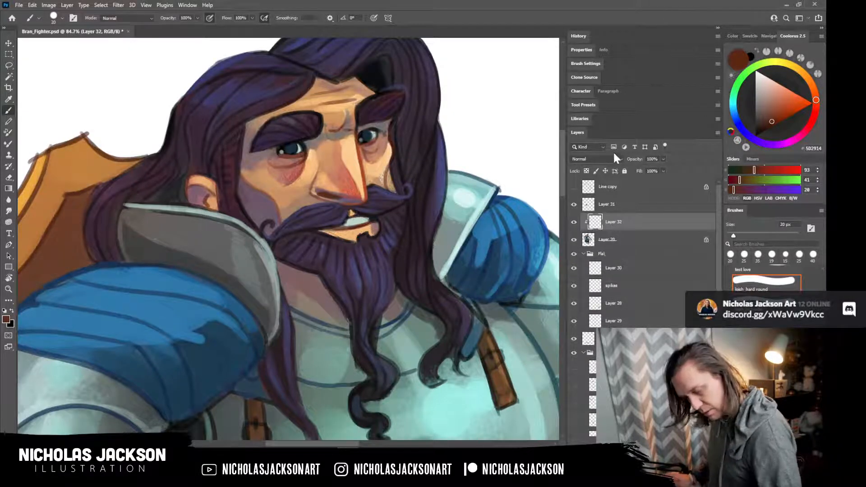
left_click(611, 159)
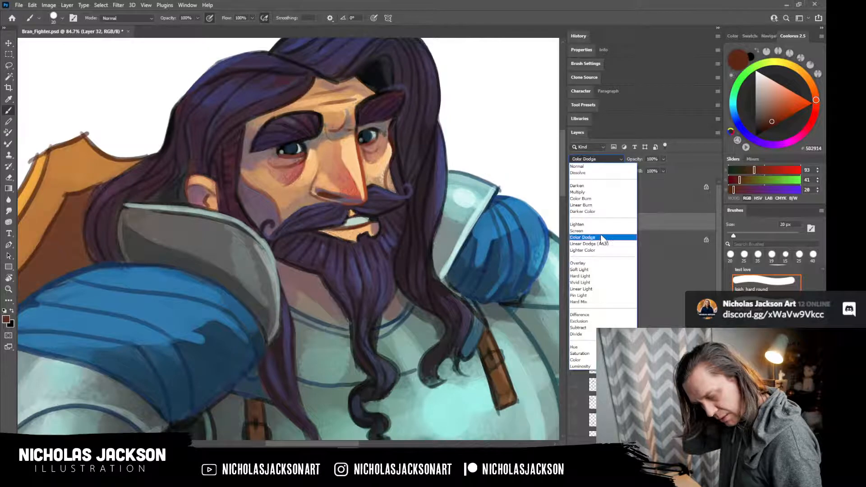
left_click(590, 263)
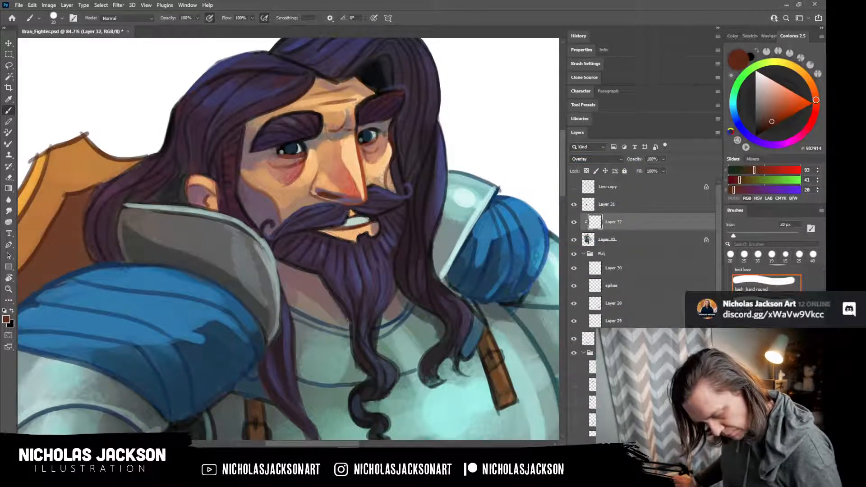
Mix a saturated red (231, 33, 7) and redden the tip of the nose with a 50 px brush.
scroll(766, 277, "down", 1)
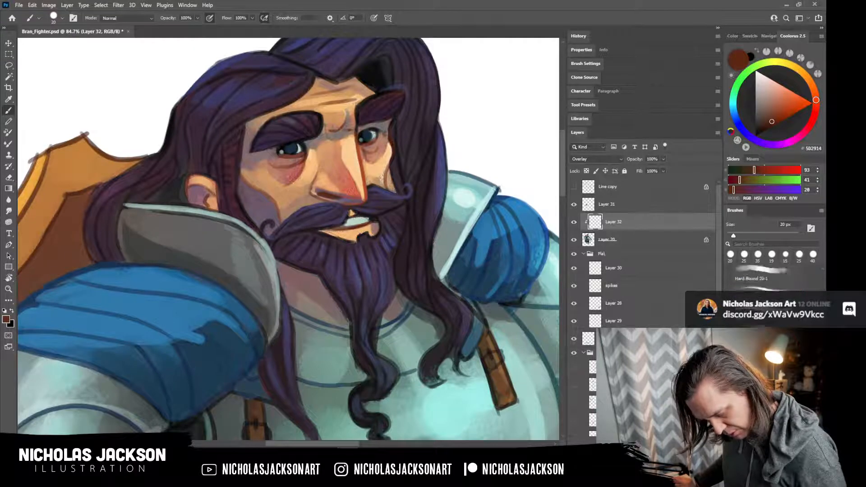
left_click(802, 111)
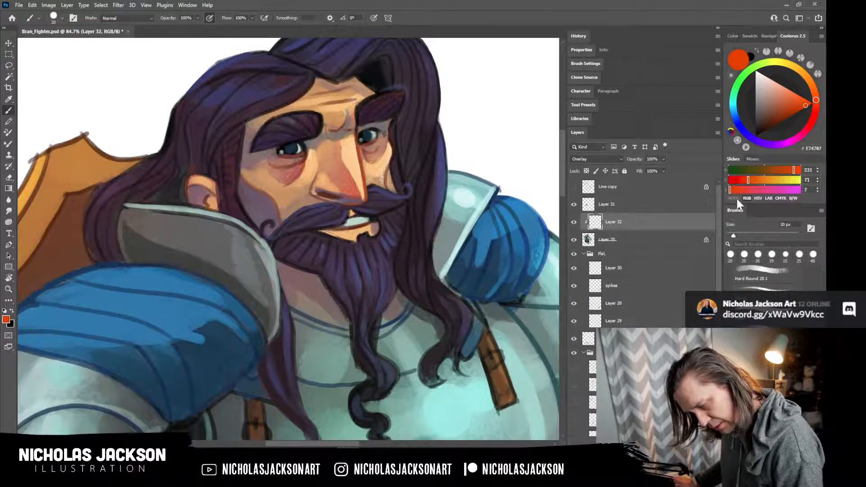
left_click(814, 115)
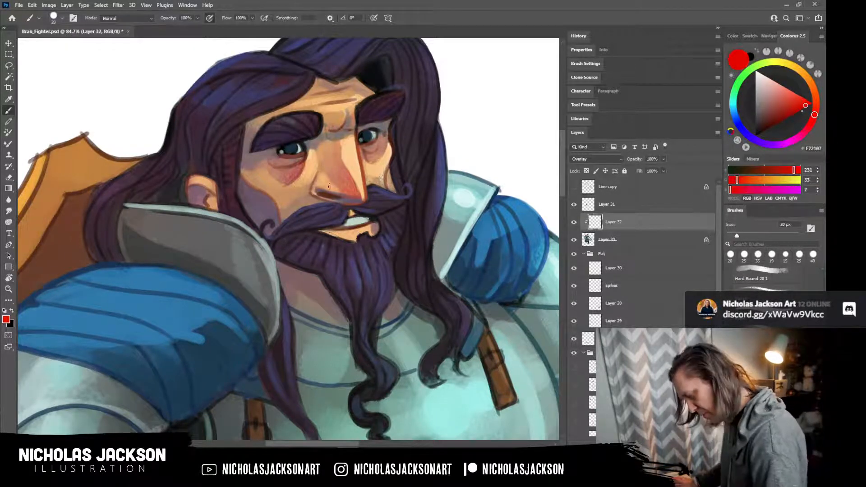
left_click_drag(330, 190, 336, 192)
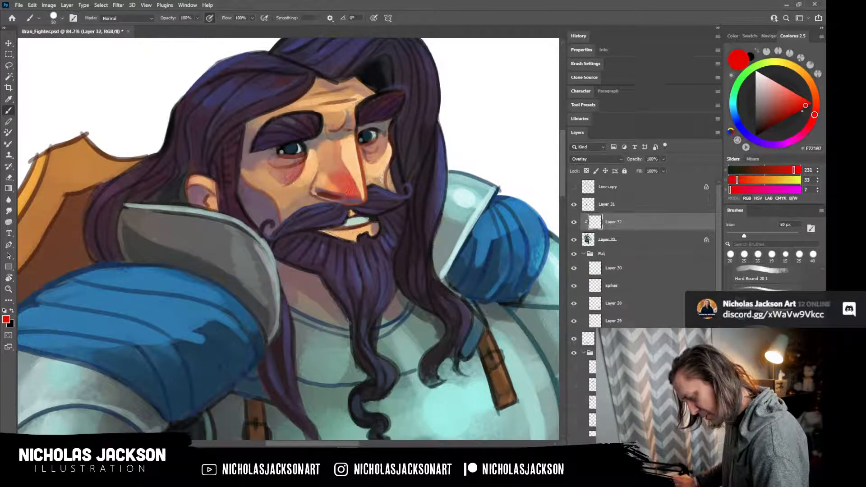
Change the clipped colour layer's blend mode to Soft Light after checking the reddened nose against the whole figure.
key("z")
left_click_drag(470, 175, 418, 192)
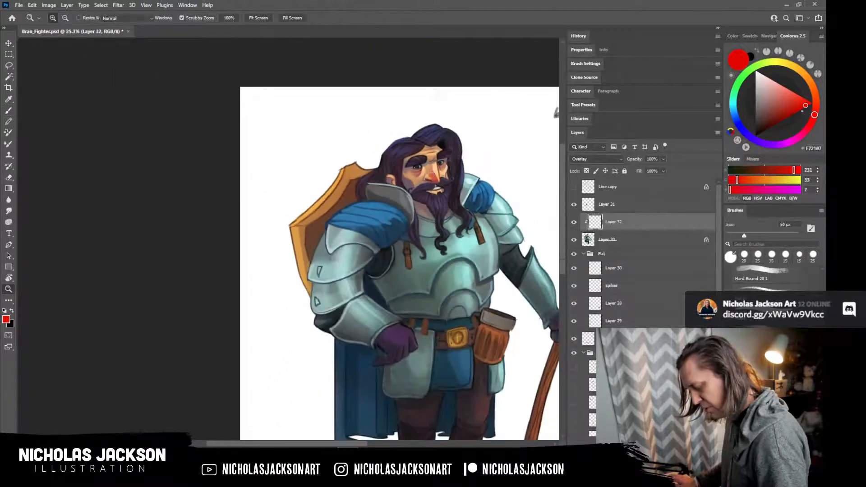
key("b")
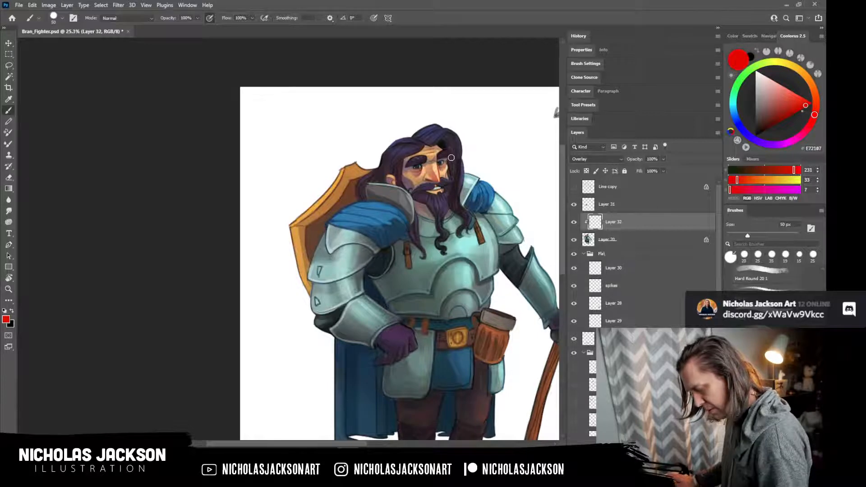
key("z")
left_click_drag(449, 154, 478, 148)
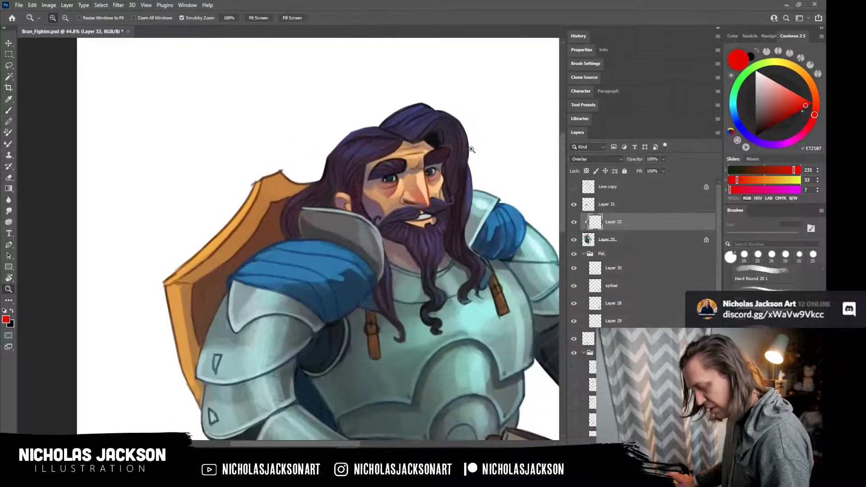
key("b")
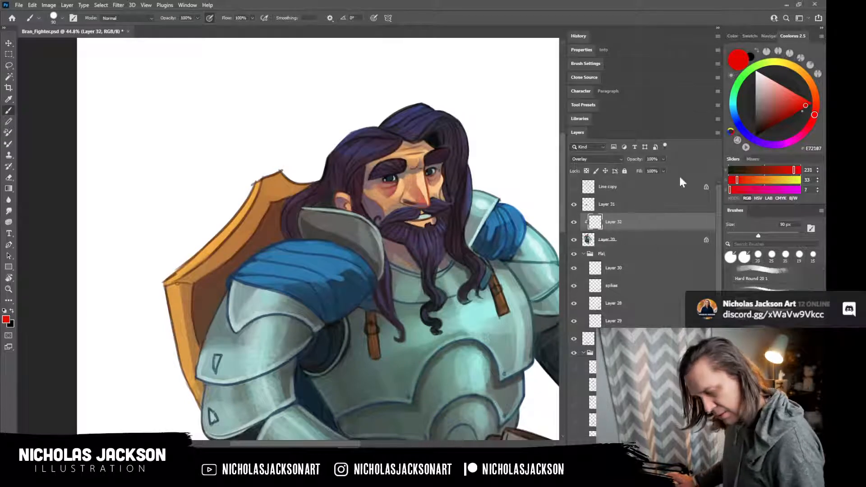
left_click(608, 163)
left_click(661, 209)
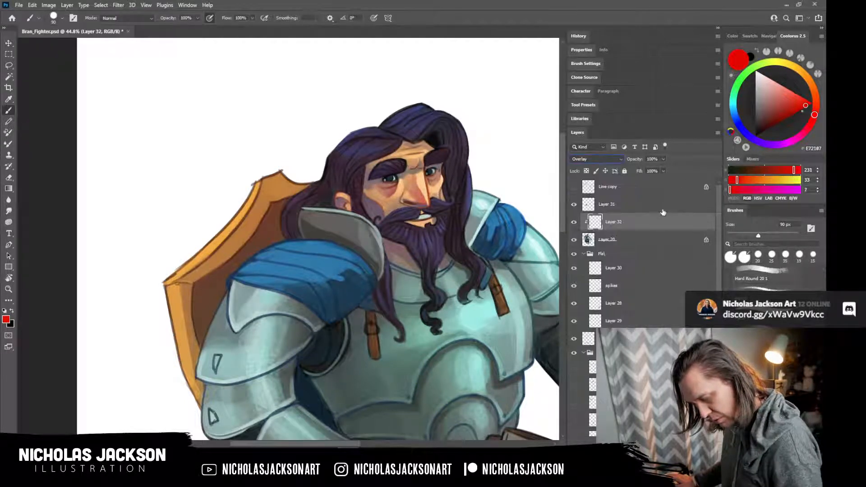
left_click(608, 163)
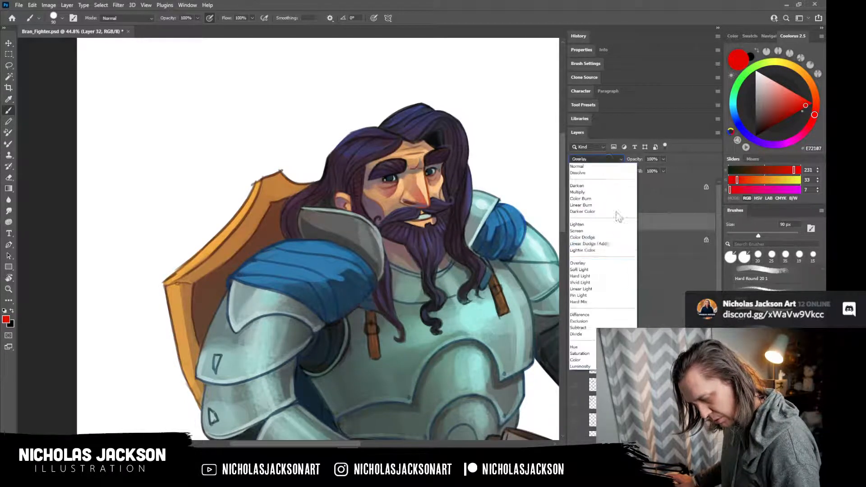
left_click(607, 270)
Glaze red over the cheek and the skin around the eyes with a 60 to 80 px brush.
left_click_drag(386, 191, 394, 183)
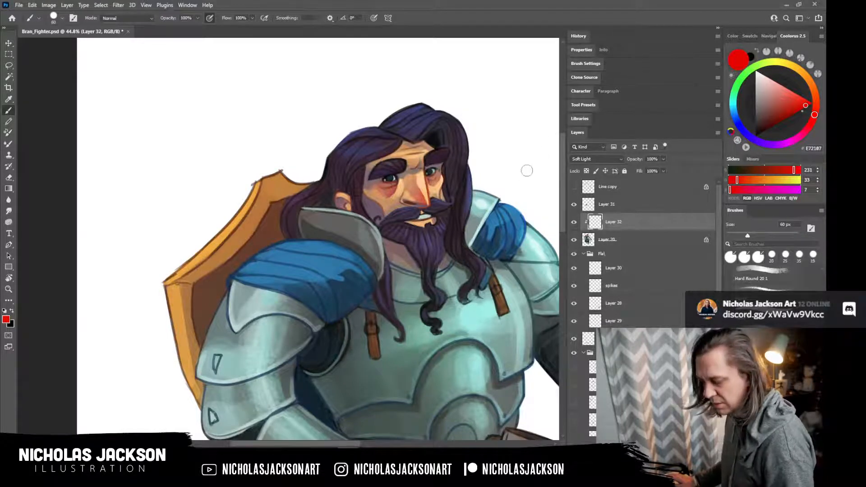
key("bracketright")
key("bracketright")
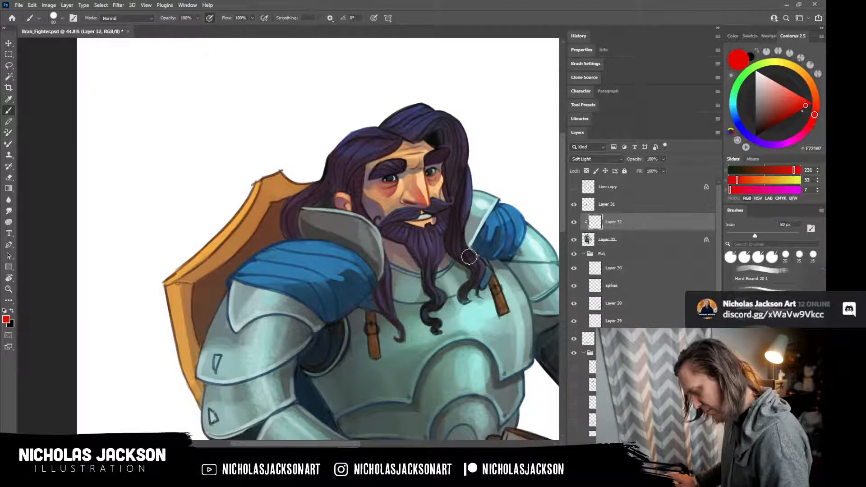
key("z")
mouse_move(446, 225)
left_mouse_down()
mouse_move(453, 223)
mouse_move(406, 224)
mouse_move(429, 222)
left_mouse_up()
key("b")
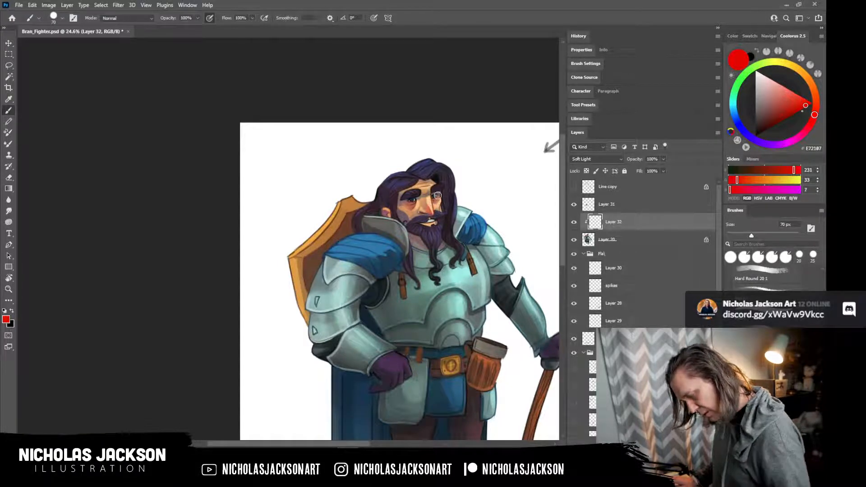
Sample blue from the shoulder cloth, saturate it to (0, 156, 255) and glaze it over the shoulder cloths at 125 px.
left_click(356, 267, "alt")
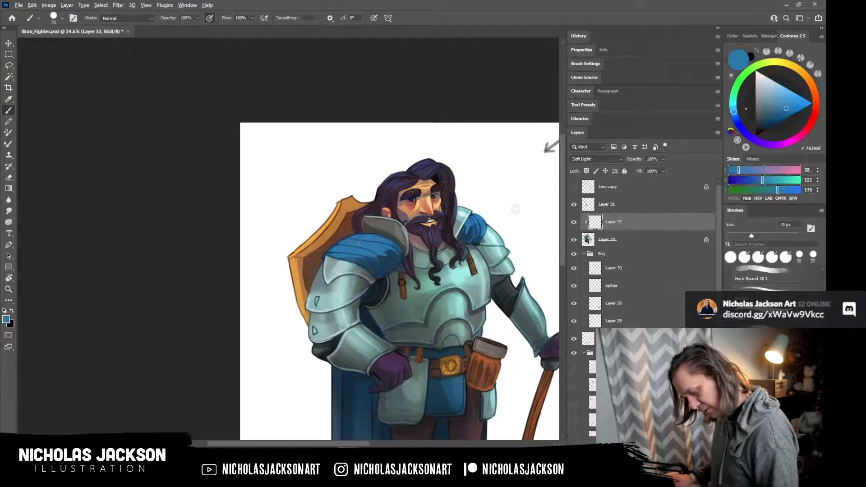
left_click(812, 103)
key("bracketright")
key("bracketright")
key("bracketright")
key("bracketright")
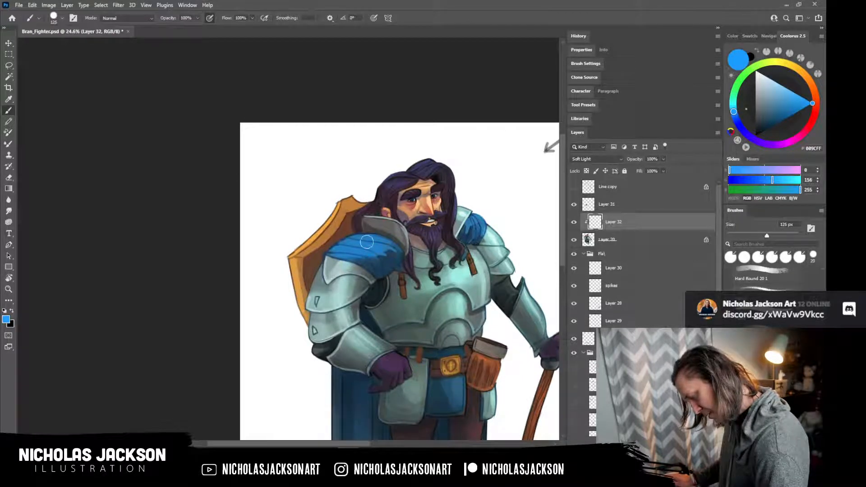
left_click_drag(527, 270, 491, 284)
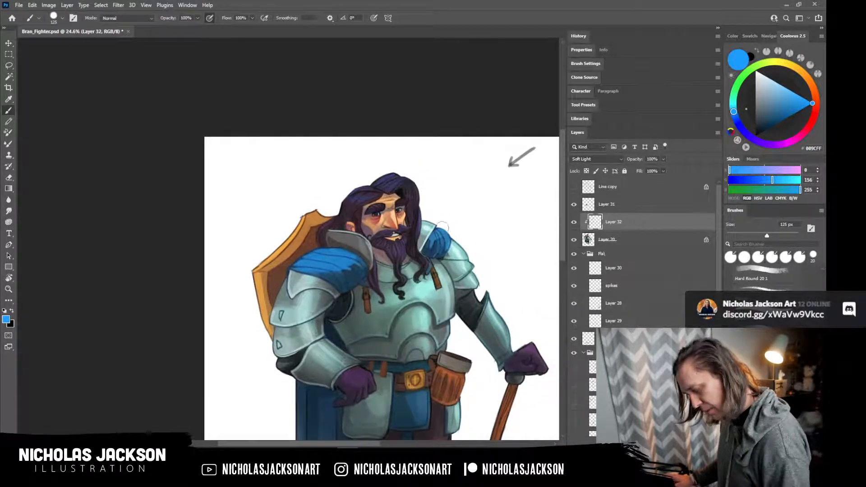
Glaze blue over the crown of the hair, lightening the colour to pale blue (142, 211, 255) and reducing the brush size.
left_click_drag(382, 181, 409, 171)
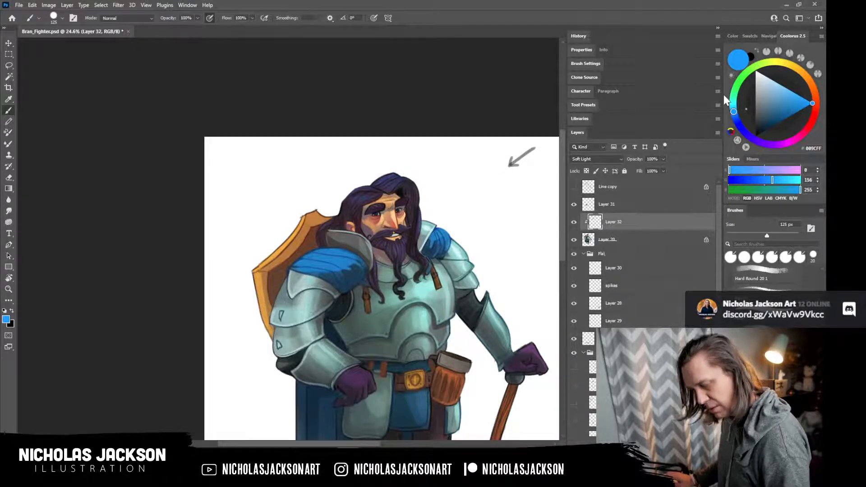
left_click(780, 85)
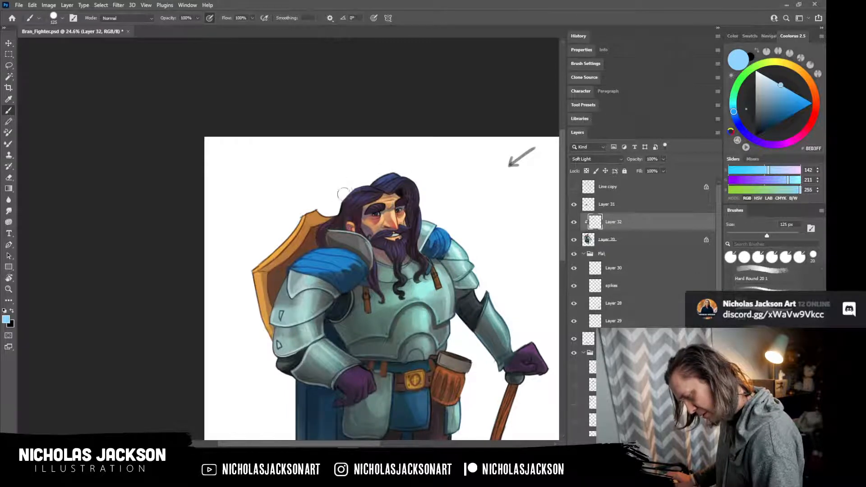
key("bracketleft")
Add another clipped layer above the Soft Light layer, set it to Overlay and ready a 100 px brush for the face.
key("z")
left_click_drag(427, 190, 463, 179)
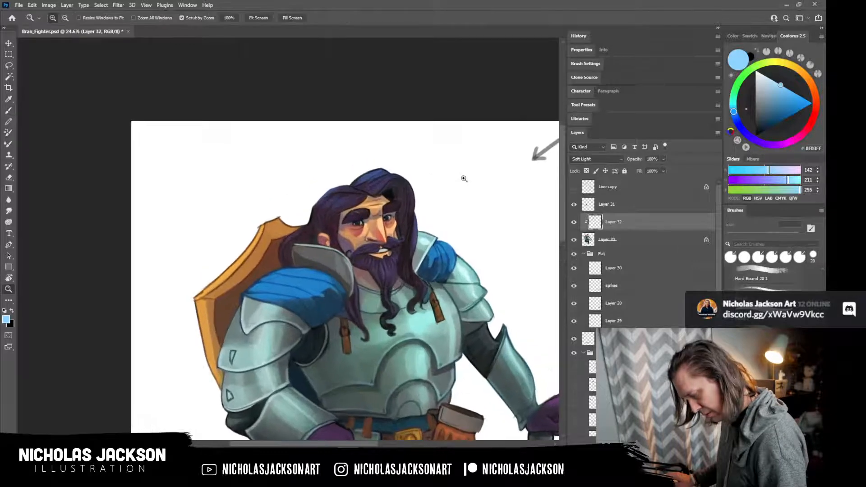
key("ctrl+shift+alt+n")
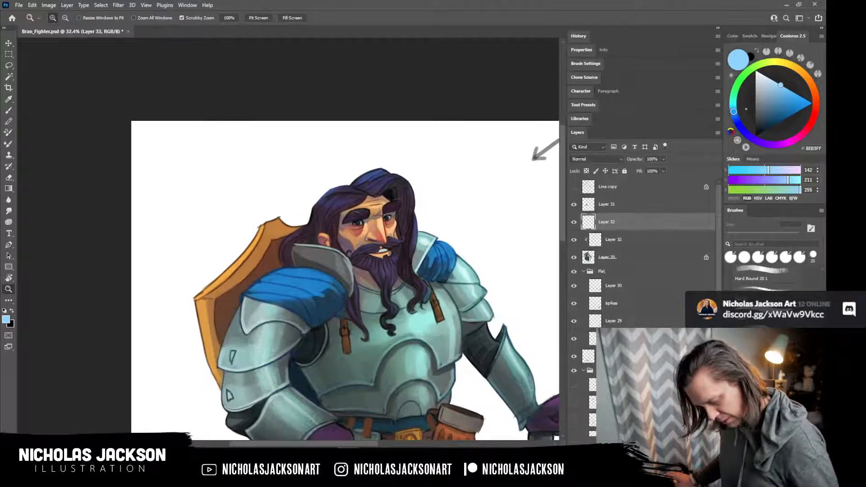
left_click(604, 160)
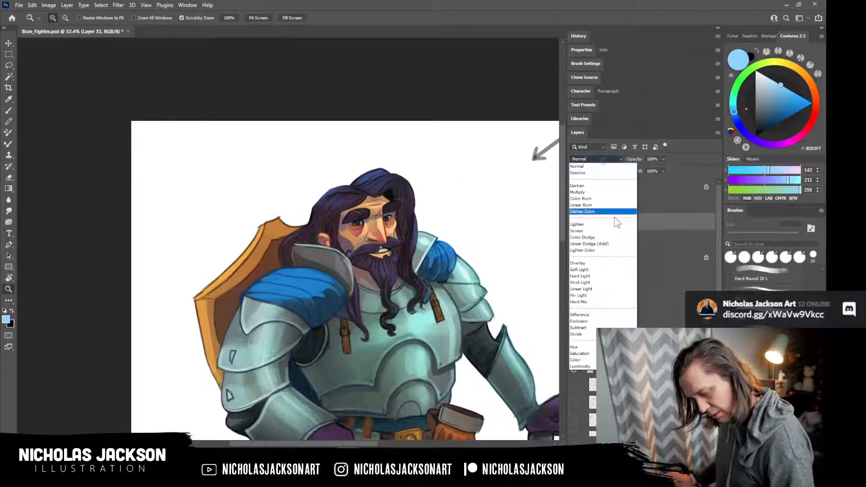
left_click(606, 264)
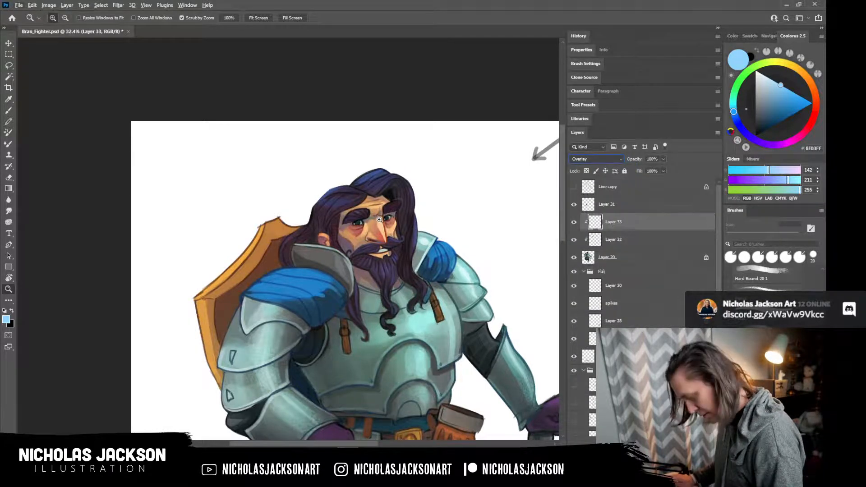
left_click(379, 219)
key("b")
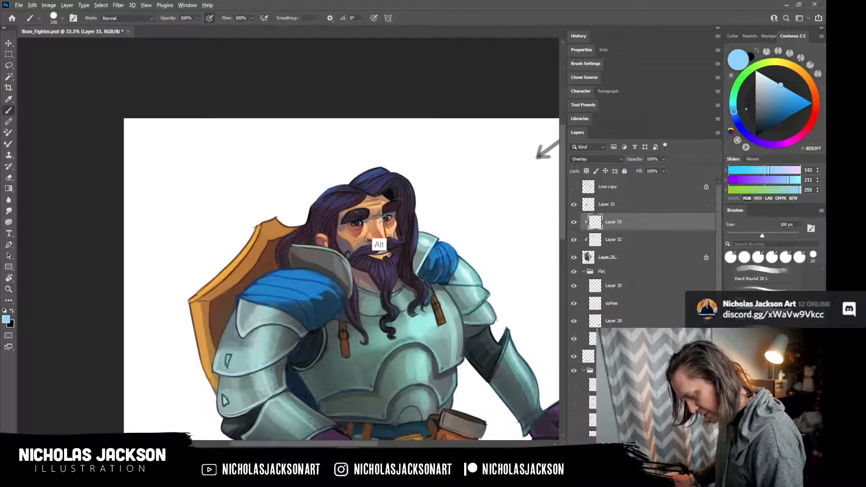
Sample the light skin tone (252, 206, 146) from the face and glaze it over the cheek at 50 px.
left_click(381, 215, "alt")
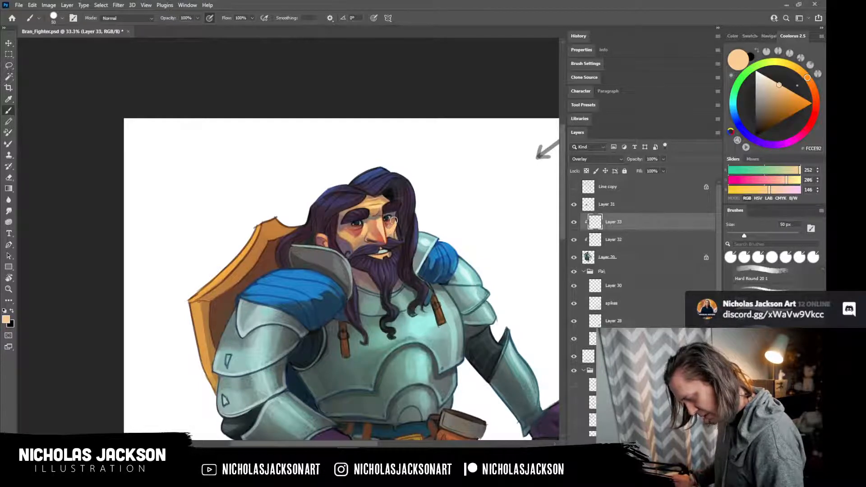
left_click_drag(350, 228, 359, 234)
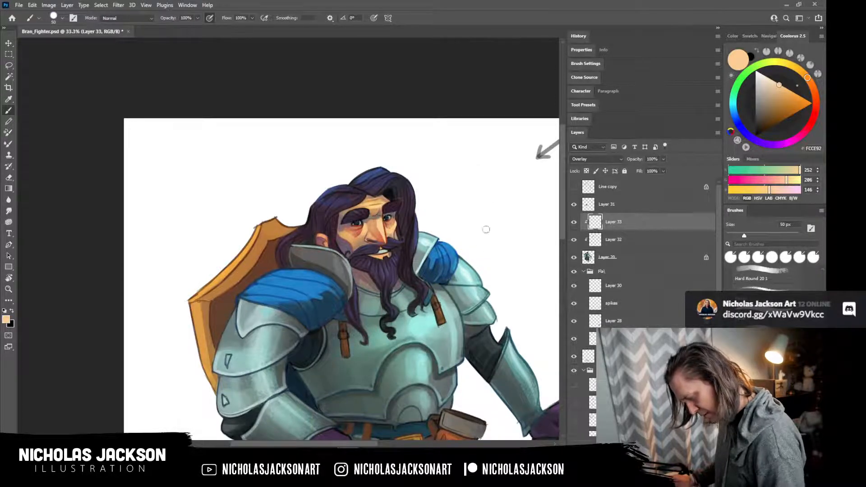
Sample pale teal (139, 211, 206) from the shoulder armour and glaze it over the plates with a 400 px brush, reducing it to 250 px.
key("z")
left_click_drag(515, 241, 485, 238)
key("b")
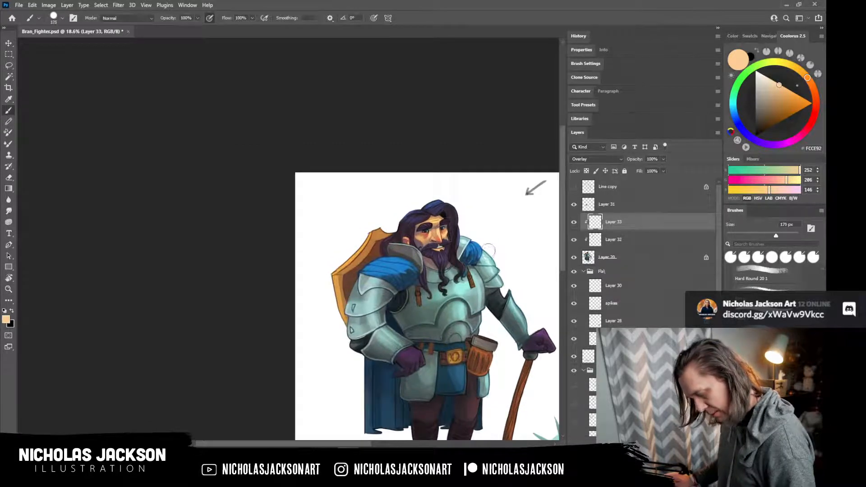
left_click(488, 248, "alt")
key("bracketright")
key("bracketright")
key("bracketright")
key("bracketright")
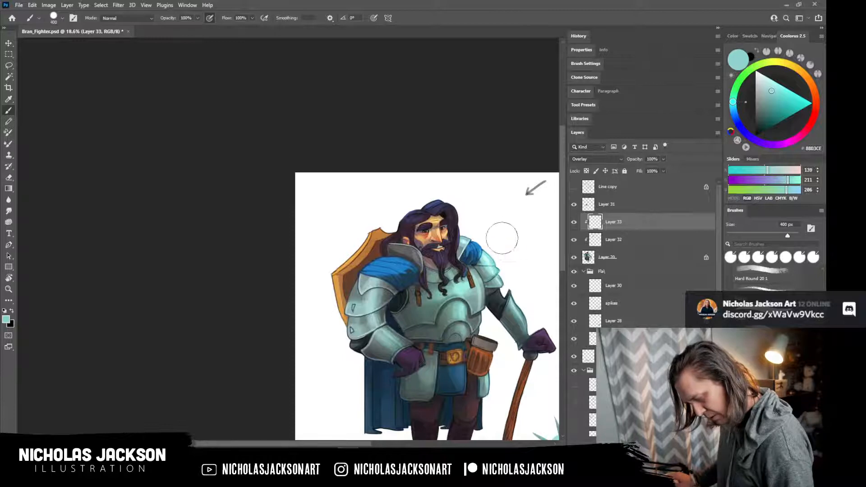
mouse_move(498, 253)
left_mouse_down()
mouse_move(514, 269)
mouse_move(534, 328)
mouse_move(493, 293)
mouse_move(452, 281)
left_mouse_up()
key("bracketleft")
key("bracketleft")
key("bracketright")
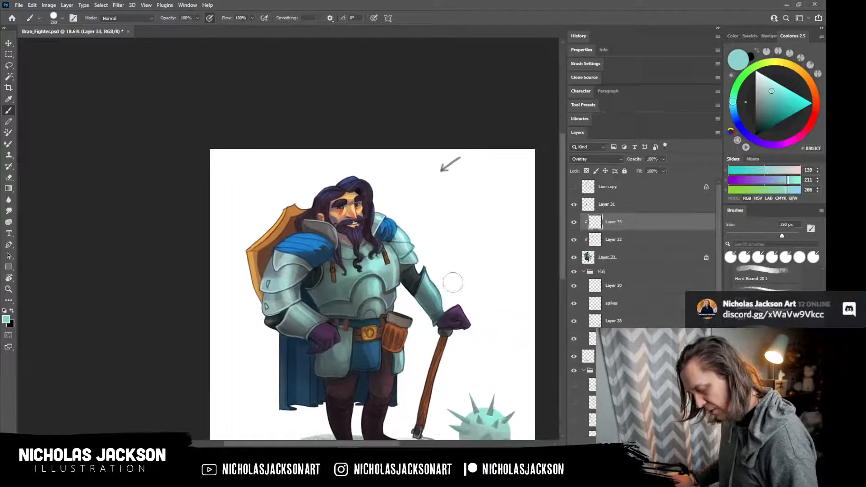
Sample the glove's purple, saturate it to (216, 33, 255), glaze it over the glove on the weapon handle and compare with Layer 33 hidden.
left_click(457, 313, "alt")
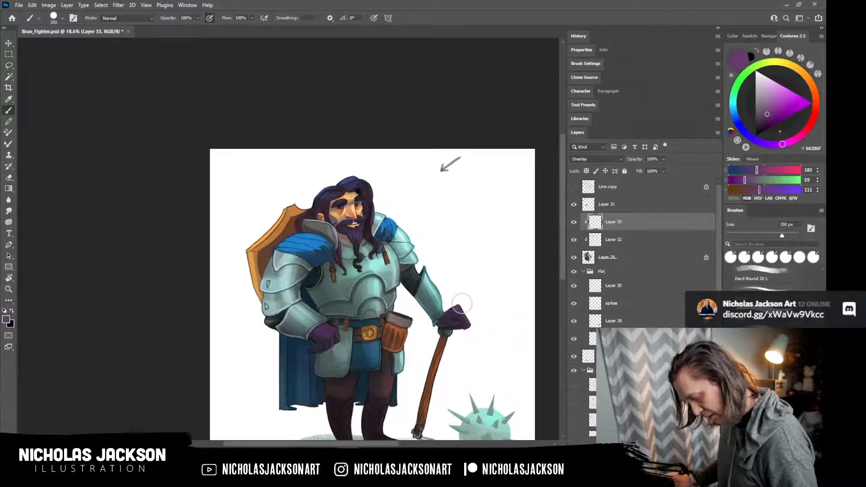
left_click(805, 99)
key("bracketleft")
mouse_move(454, 308)
left_mouse_down()
mouse_move(462, 307)
mouse_move(452, 320)
left_mouse_up()
key("bracketleft")
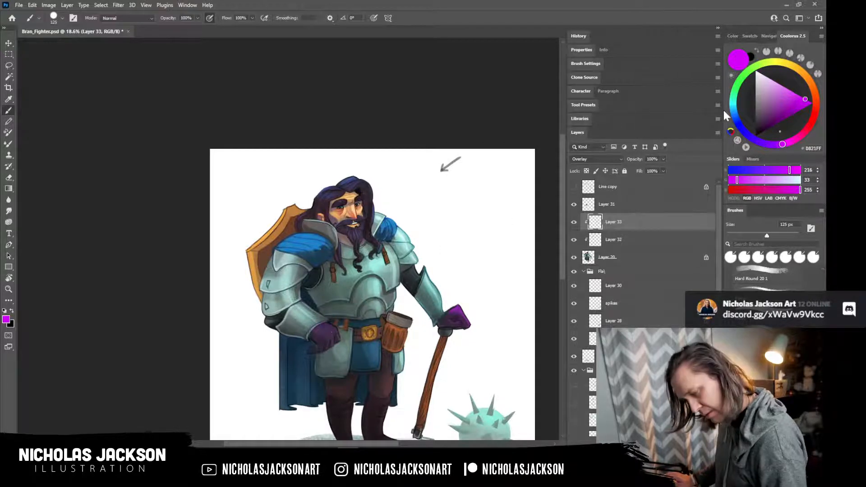
left_click(574, 223)
left_click(574, 223)
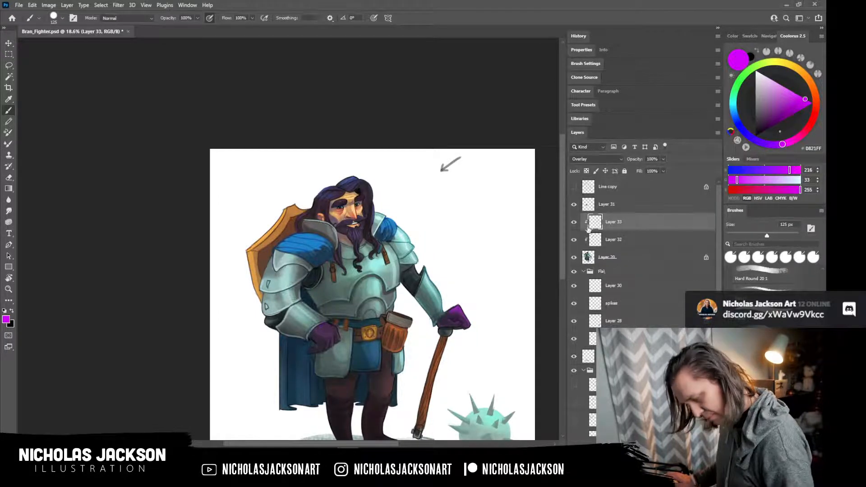
Move Layer 31 below Layer 32 into the clipped stack above Layer 20, and reselect Layer 33.
left_click_drag(608, 205, 610, 242)
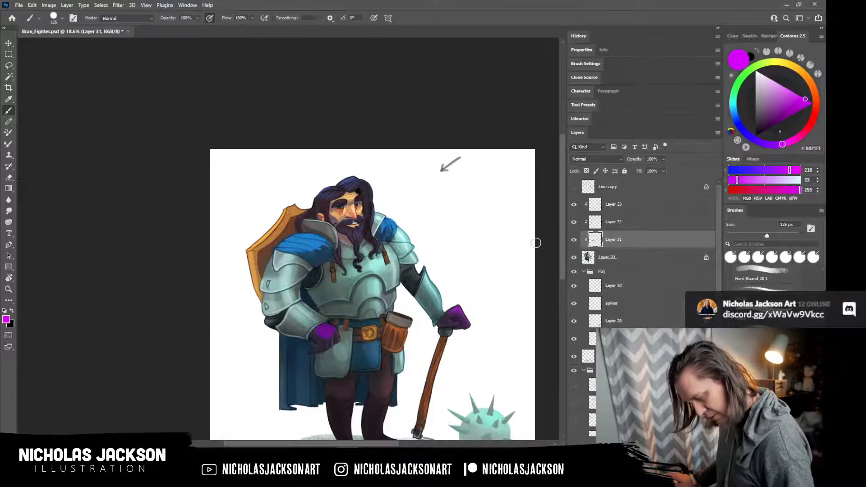
left_click(630, 209)
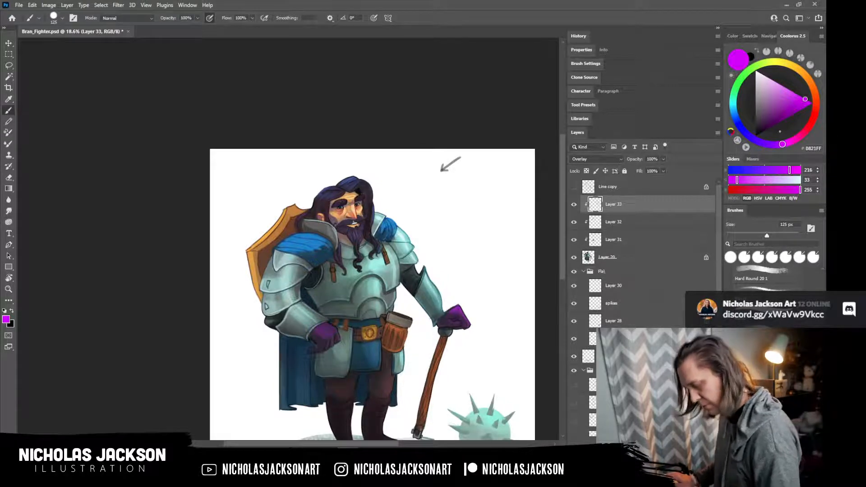
Try glazing the saturated purple over the shoulder plates.
left_click_drag(410, 228, 404, 237)
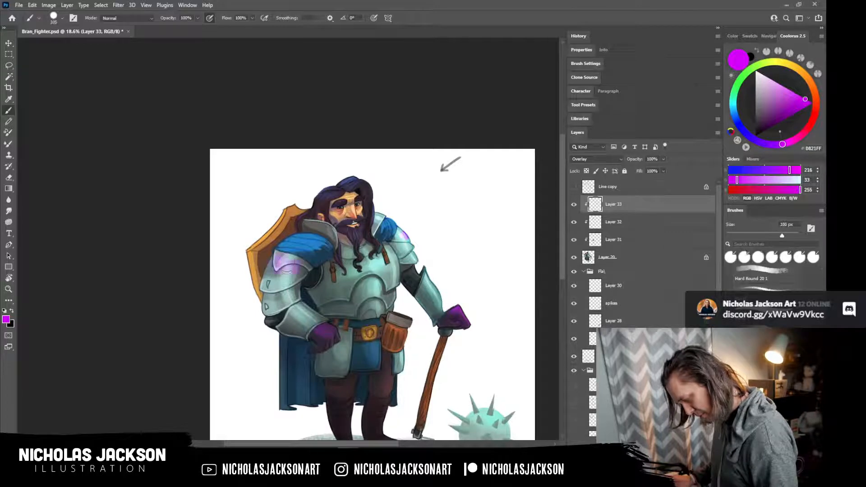
key("bracketleft")
key("bracketleft")
key("alt")
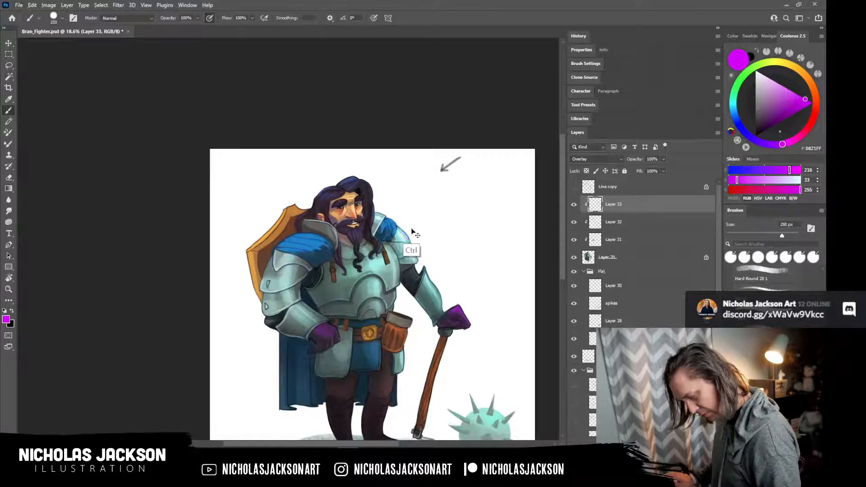
Sample light teal (149, 226, 221) from the shoulder plate and glaze it over the shoulder and upper-arm armour at 250 px.
left_click(407, 231, "alt")
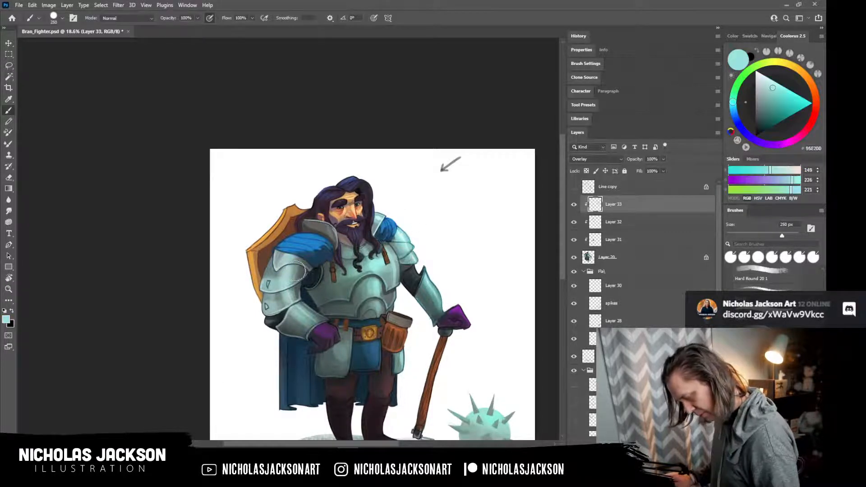
left_click_drag(286, 267, 278, 285)
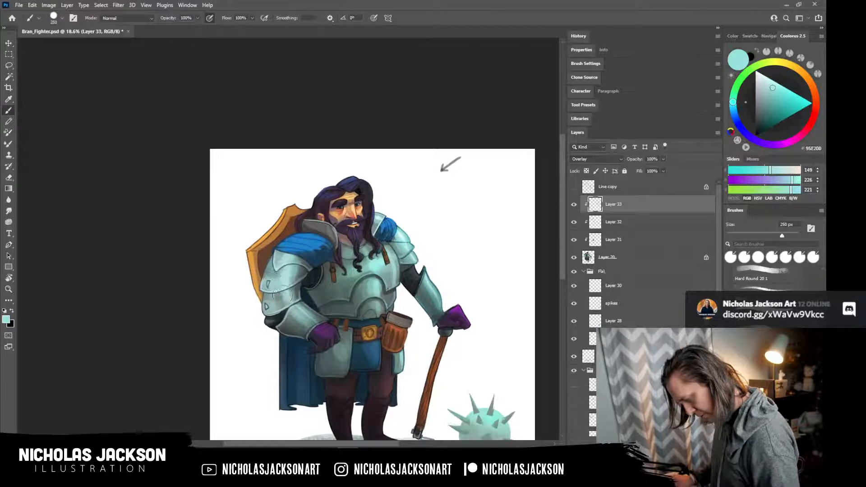
mouse_move(417, 229)
left_mouse_down()
mouse_move(410, 247)
mouse_move(422, 265)
left_mouse_up()
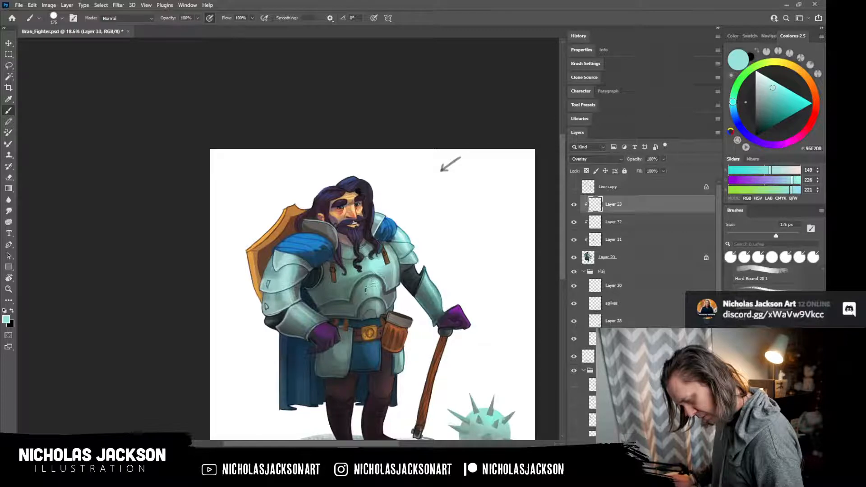
Glaze the light teal over the breastplate with a 400 px brush, refining it at 250 px.
key("bracketright")
key("bracketright")
key("bracketright")
key("bracketright")
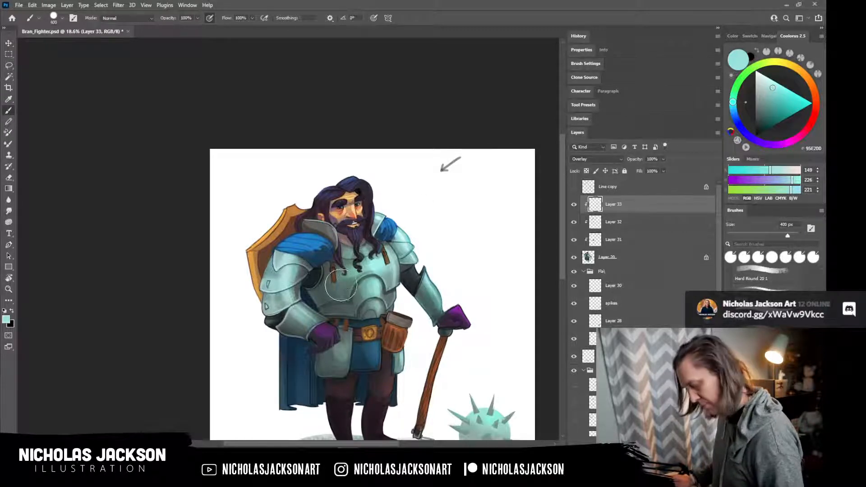
left_click_drag(337, 282, 361, 297)
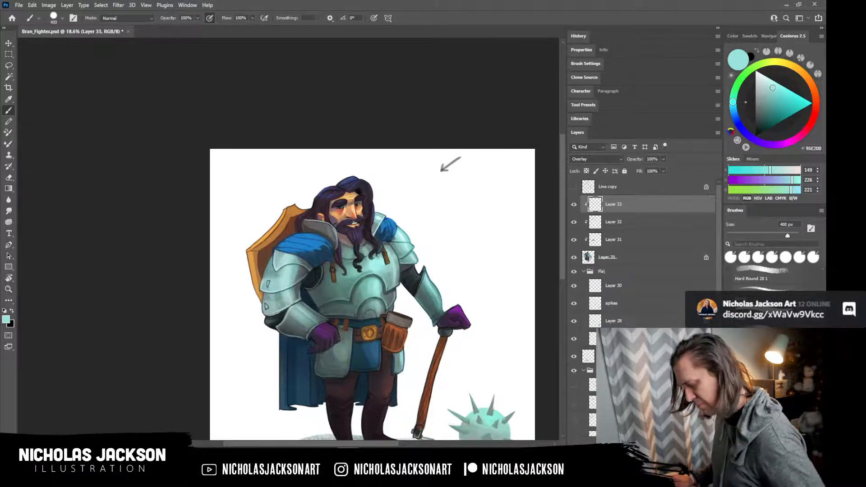
key("bracketleft")
key("bracketleft")
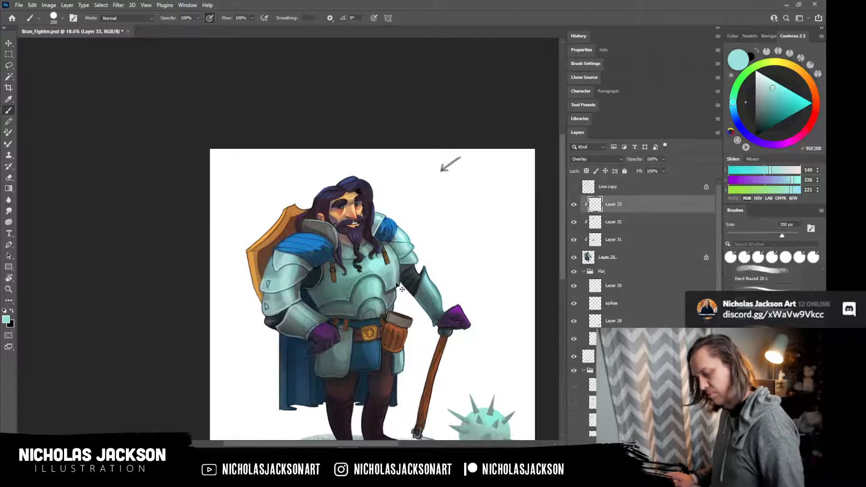
mouse_move(344, 271)
left_mouse_down()
mouse_move(344, 290)
mouse_move(360, 306)
left_mouse_up()
key("bracketleft")
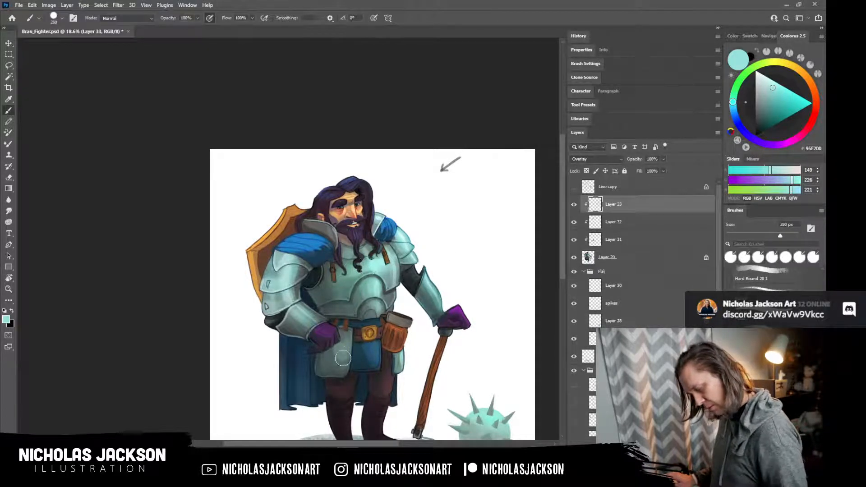
Try a pale yellow glaze over the hair and head with a 600 px brush, and undo it.
key("bracketright")
key("bracketright")
key("bracketright")
key("bracketright")
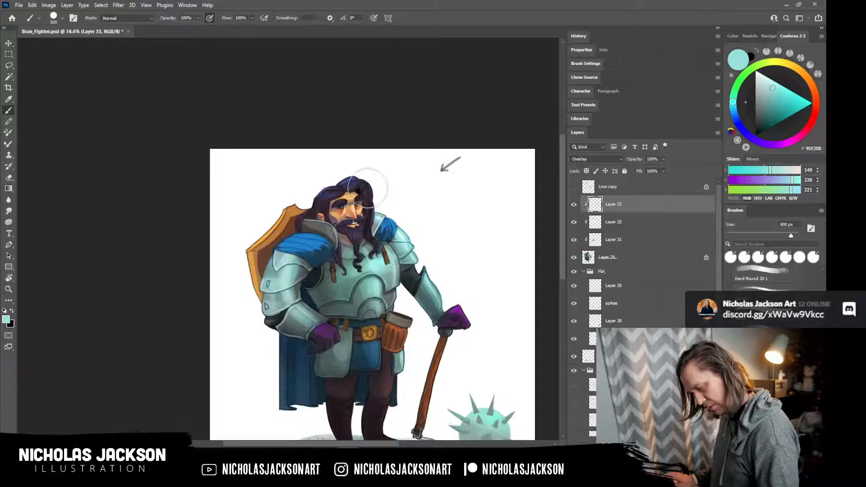
left_click(770, 79)
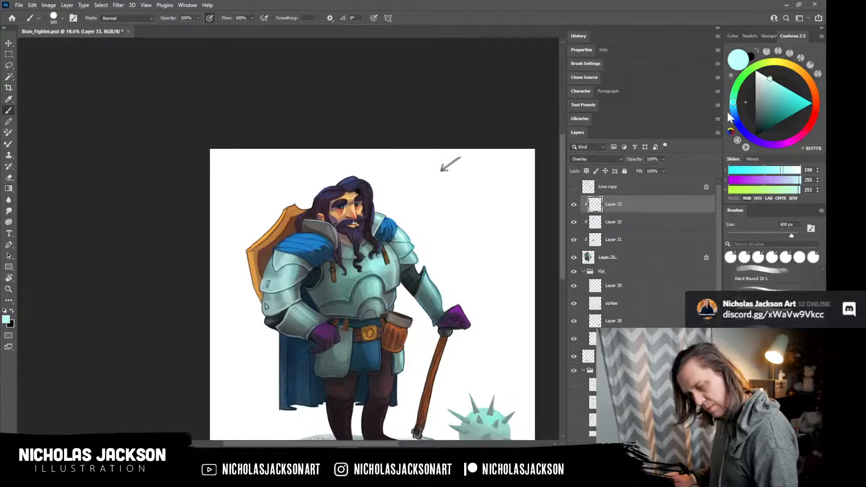
left_click(793, 65)
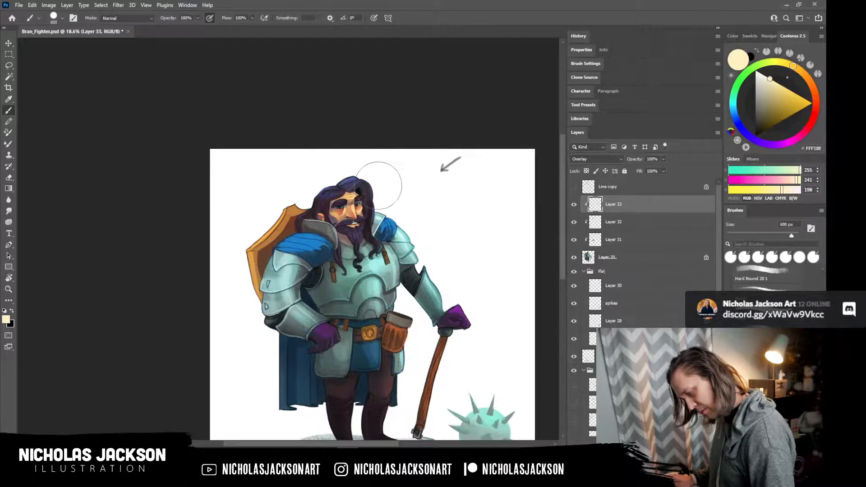
left_click_drag(377, 186, 344, 193)
key("ctrl+z")
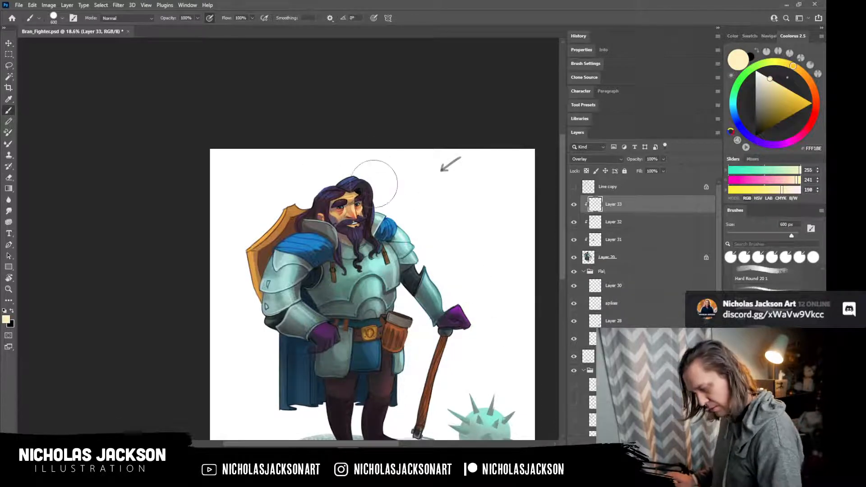
key("ctrl+z")
Glaze golden yellow (255, 212, 61) over the shield, reducing the brush to 150 px, and compare with Layer 33 hidden.
key("z")
mouse_move(509, 337)
left_mouse_down()
mouse_move(478, 333)
mouse_move(492, 333)
left_mouse_up()
key("b")
left_click(799, 96)
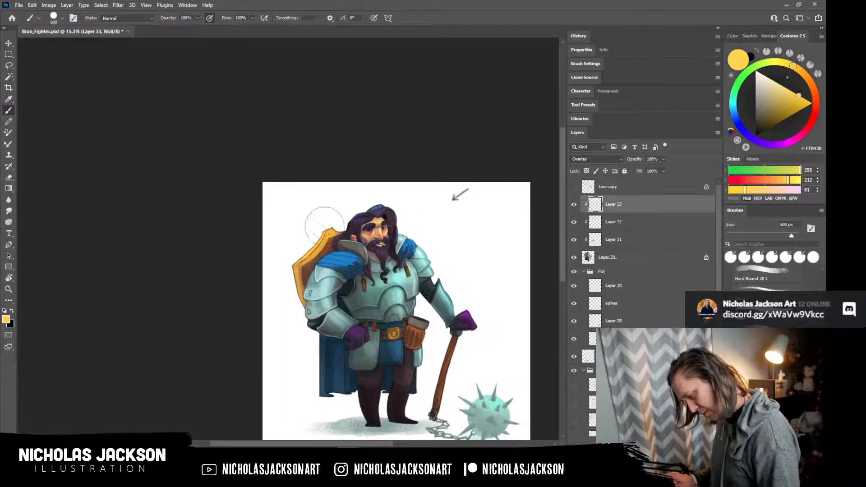
key("bracketleft")
key("bracketleft")
key("bracketleft")
key("bracketleft")
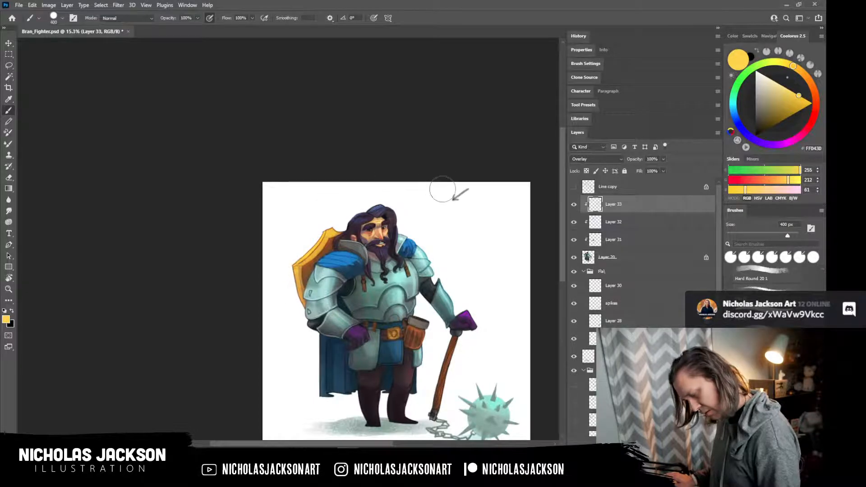
key("bracketleft")
key("bracketleft")
key("bracketleft")
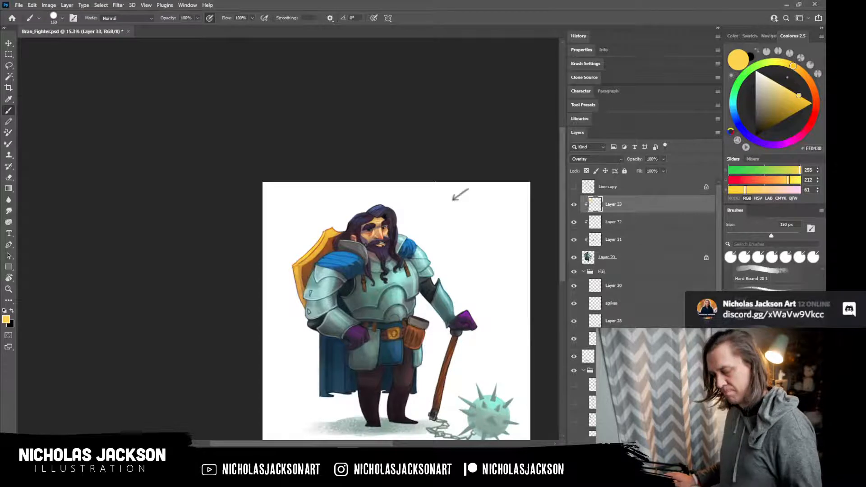
mouse_move(575, 205)
left_mouse_down()
mouse_move(575, 238)
mouse_move(586, 199)
left_mouse_up()
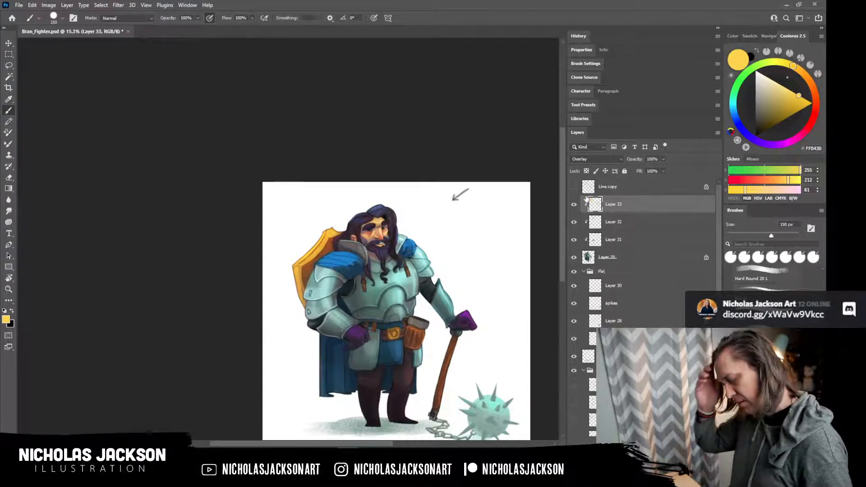
left_click(574, 204)
left_click(575, 205)
Sample muted mauve (112, 87, 103) beside the collar and glaze it over the far shoulder, under-arm and breastplate edge with a 90 to 150 px brush.
mouse_move(469, 244)
left_mouse_down()
mouse_move(446, 191)
mouse_move(454, 174)
left_mouse_up()
key("z")
key("b")
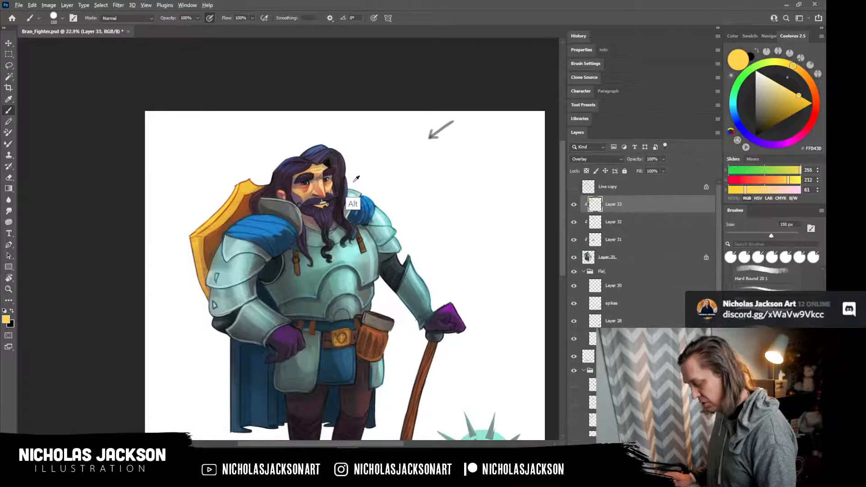
key("z")
left_click_drag(354, 176, 381, 167)
key("b")
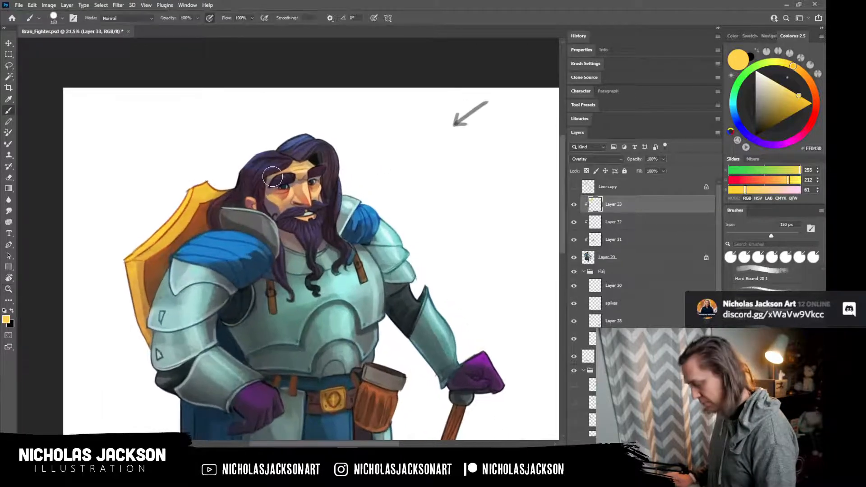
left_click(273, 225, "alt")
key("bracketleft")
key("bracketleft")
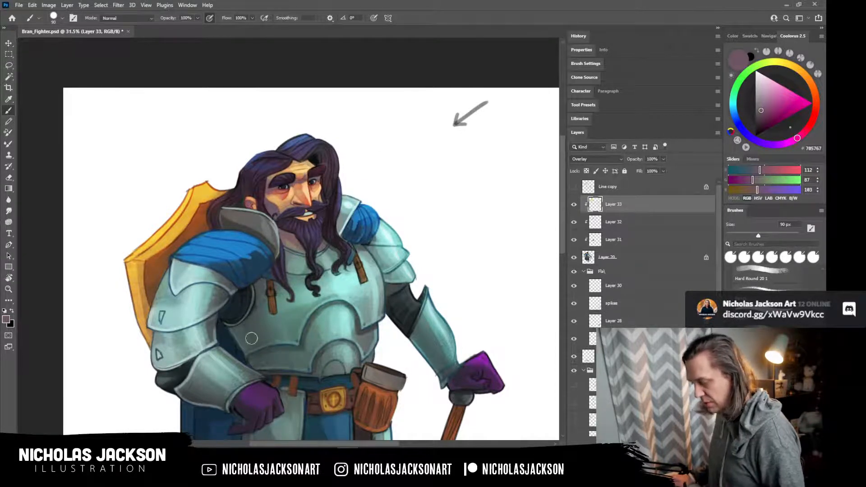
key("bracketright")
key("bracketright")
key("bracketright")
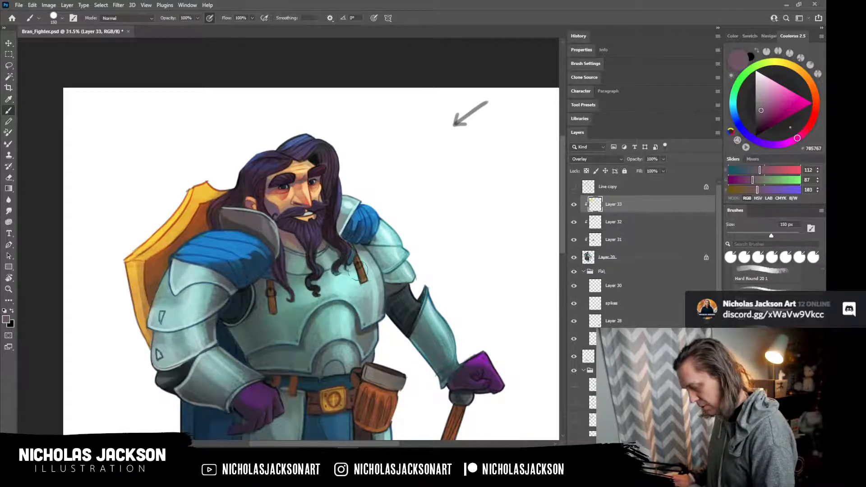
left_click_drag(337, 233, 352, 231)
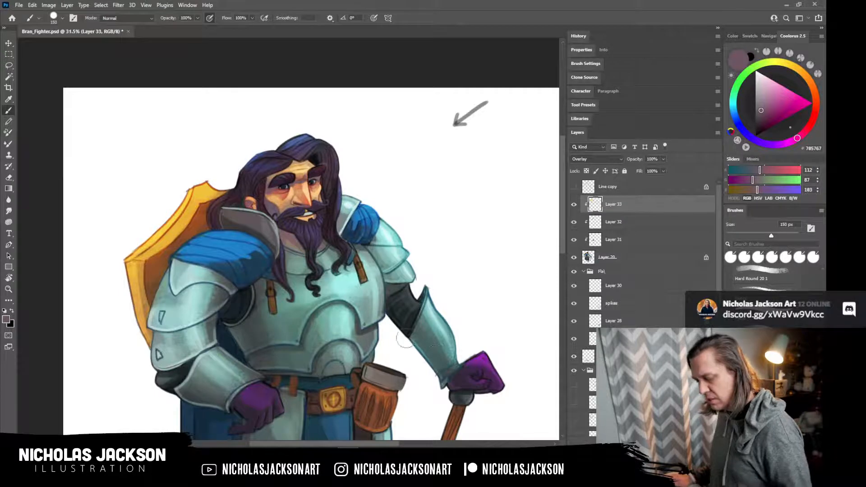
left_click_drag(398, 321, 370, 319)
Merge Layers 33, 32 and 31 with the character layer, Layer 20, into a single layer.
key("z")
left_click_drag(468, 259, 434, 261)
key("b")
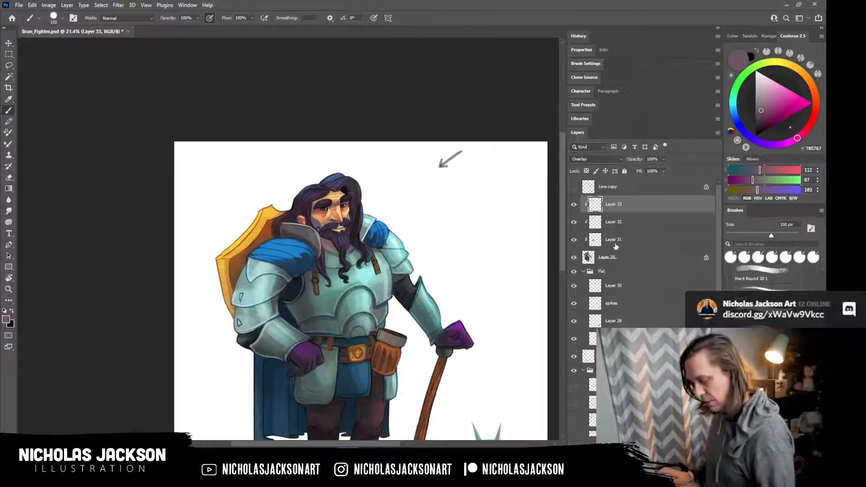
left_click(631, 258, "shift")
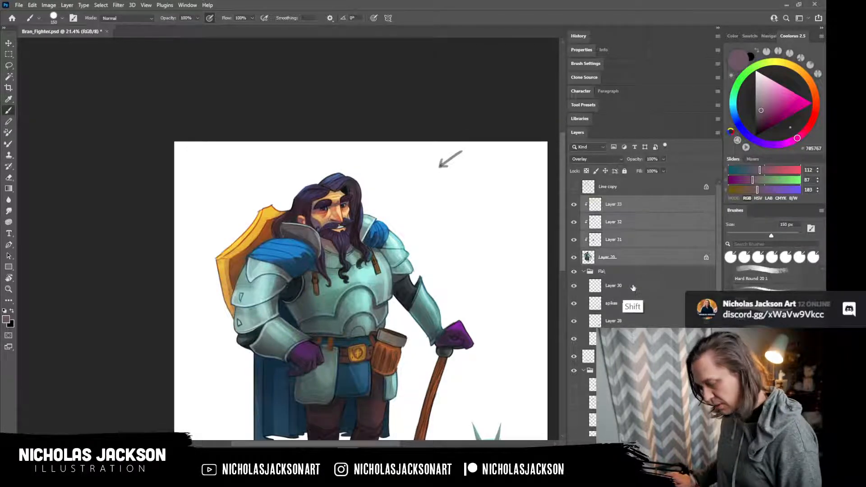
key("ctrl+e")
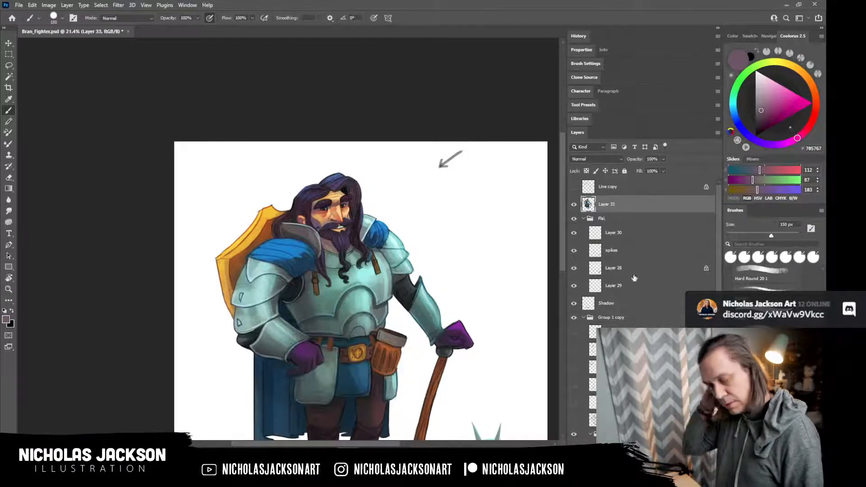
Apply a midtone Color Balance of +1, +3, -8 to the merged character layer.
key("ctrl+b")
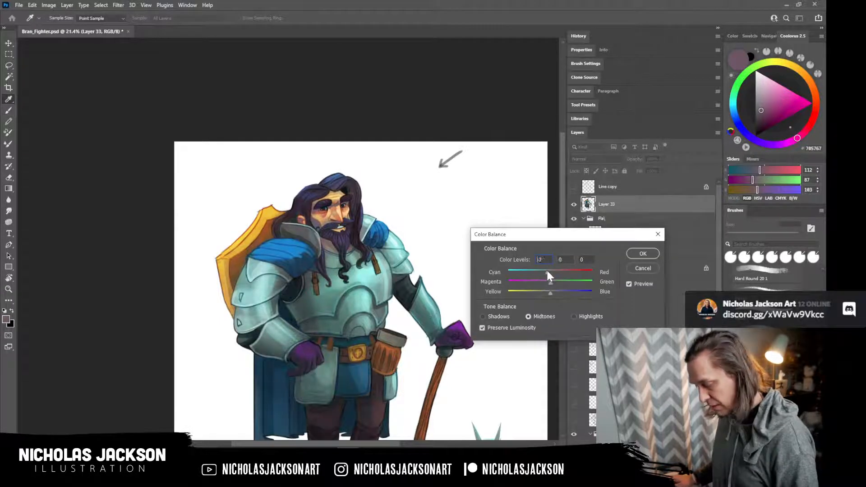
left_click_drag(415, 278, 385, 202)
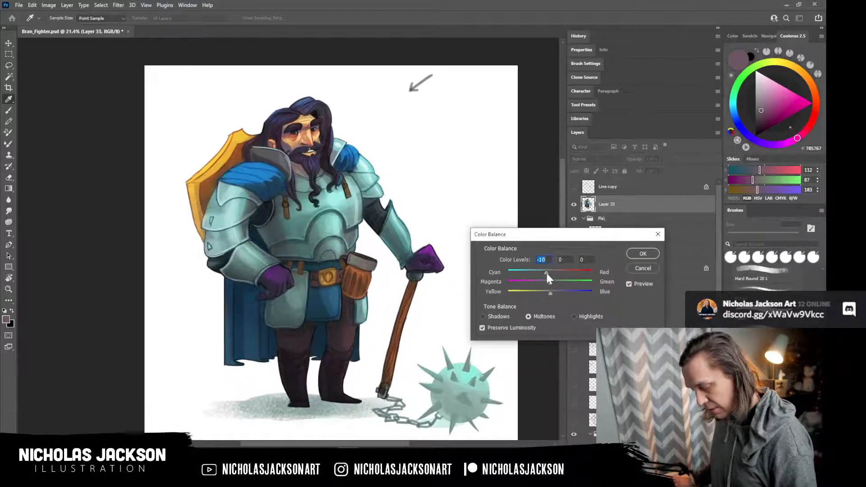
left_click_drag(533, 272, 559, 269)
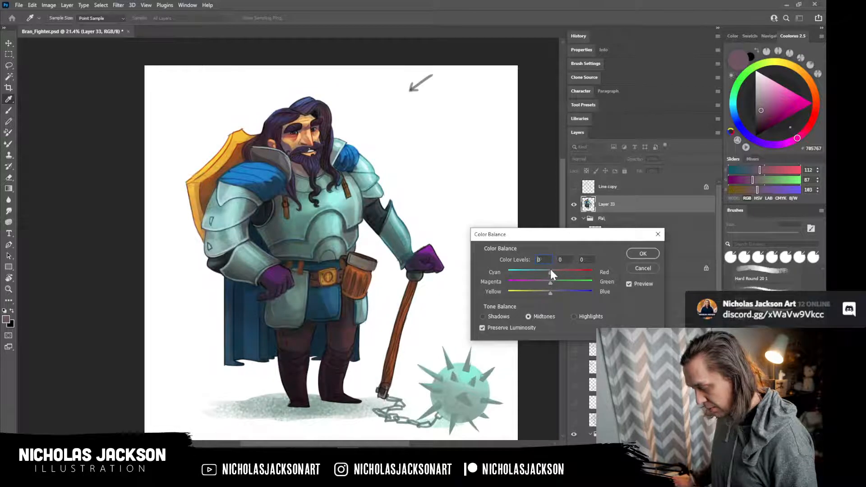
left_click_drag(558, 282, 560, 282)
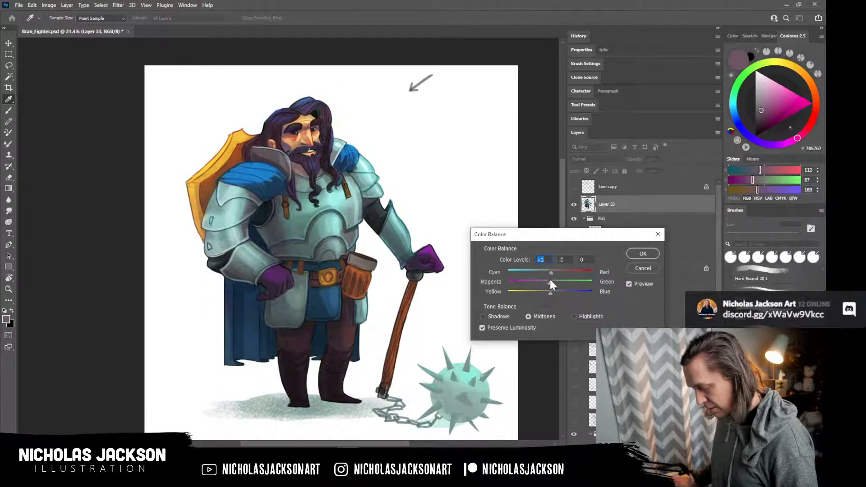
mouse_move(550, 292)
left_mouse_down()
mouse_move(540, 290)
mouse_move(564, 288)
mouse_move(545, 285)
left_mouse_up()
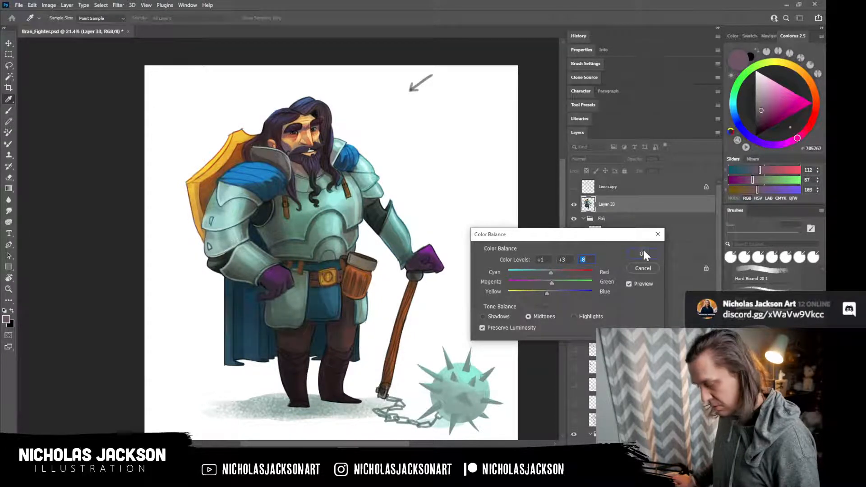
key("Return")
key("b")
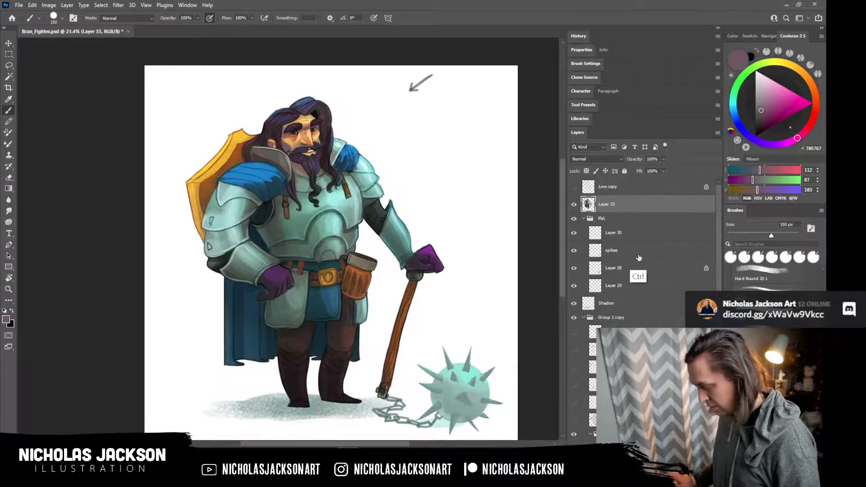
Add a Hue/Saturation adjustment above the character, nudge the Reds hue slightly positive and raise the Reds saturation to +3.
left_click(670, 442)
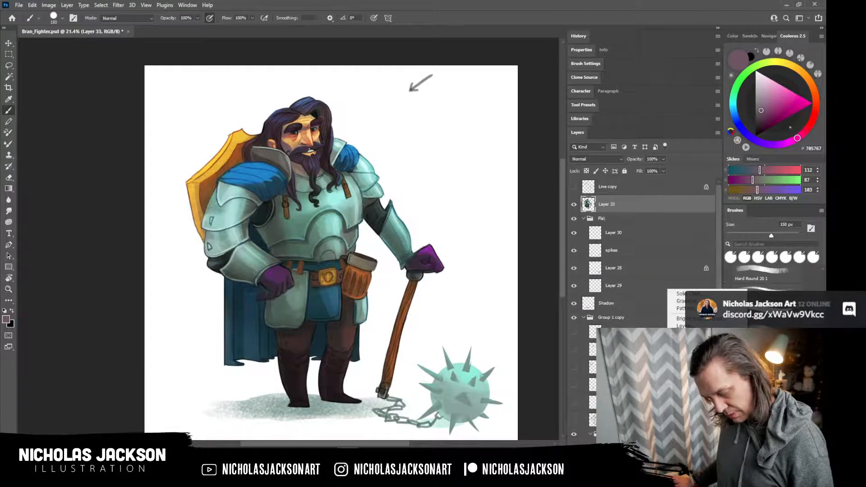
left_click(694, 359)
left_click(644, 90)
left_click(644, 105)
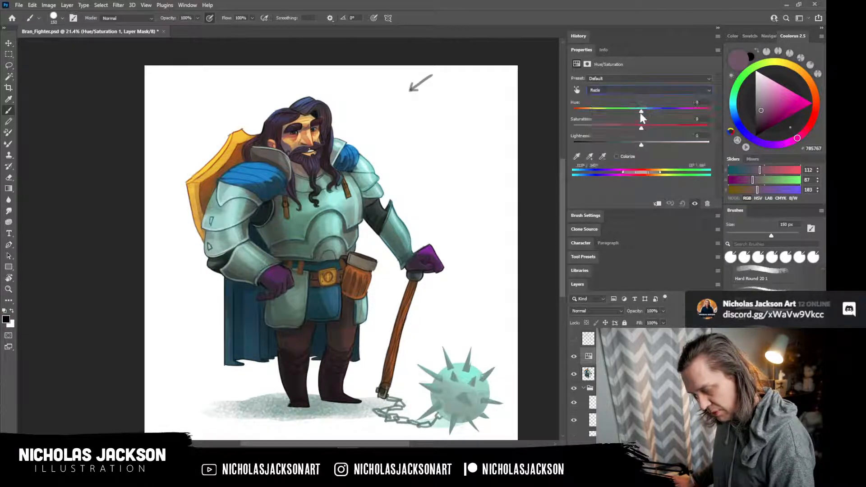
mouse_move(641, 127)
left_mouse_down()
mouse_move(620, 126)
mouse_move(652, 130)
mouse_move(616, 110)
mouse_move(643, 111)
mouse_move(642, 127)
left_mouse_up()
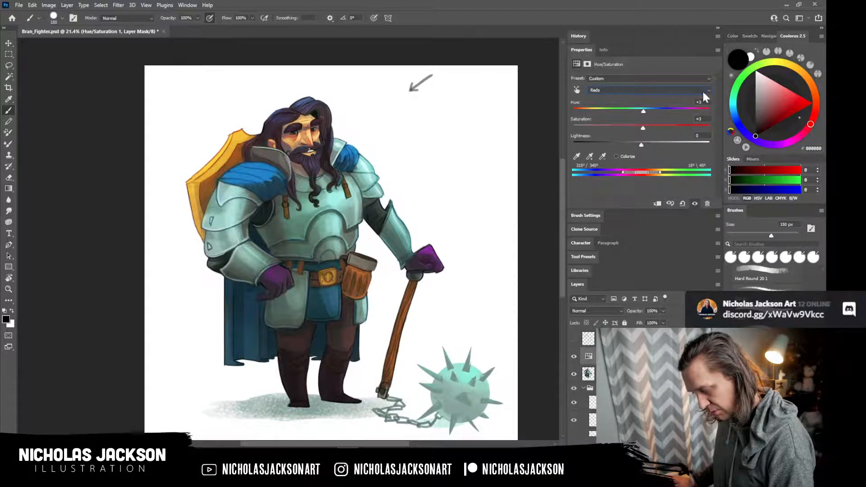
Shift the Yellows hue slightly negative in the Hue/Saturation adjustment and compare the artwork with the adjustment hidden.
left_click(704, 93)
left_click(642, 113)
left_click_drag(642, 113, 637, 111)
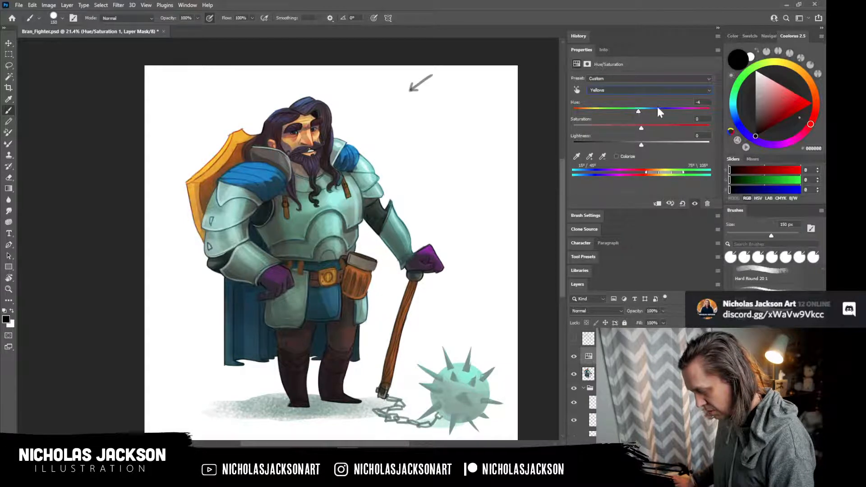
left_click(573, 357)
left_click(573, 357)
Shift the Greens hue slightly negative and the Cyans hue slightly positive in the Hue/Saturation adjustment.
left_click(629, 91)
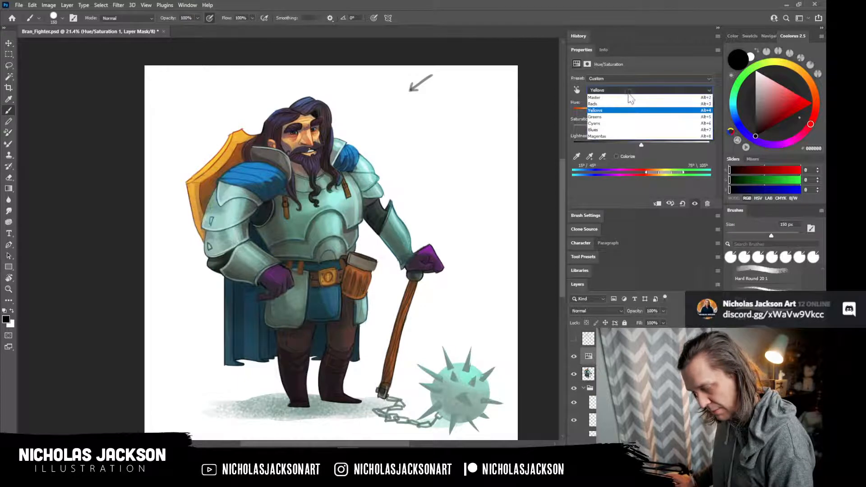
left_click(629, 117)
left_click_drag(643, 110, 635, 113)
left_click(638, 90)
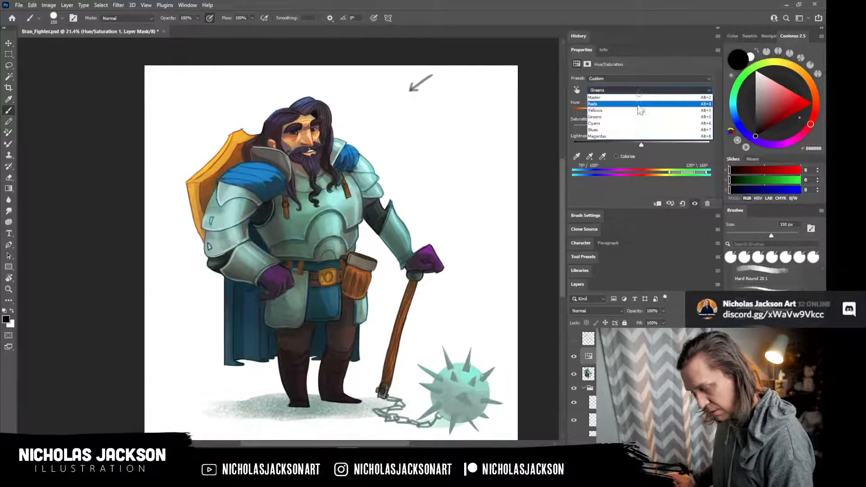
left_click(638, 118)
mouse_move(641, 111)
left_mouse_down()
mouse_move(622, 110)
mouse_move(647, 117)
left_mouse_up()
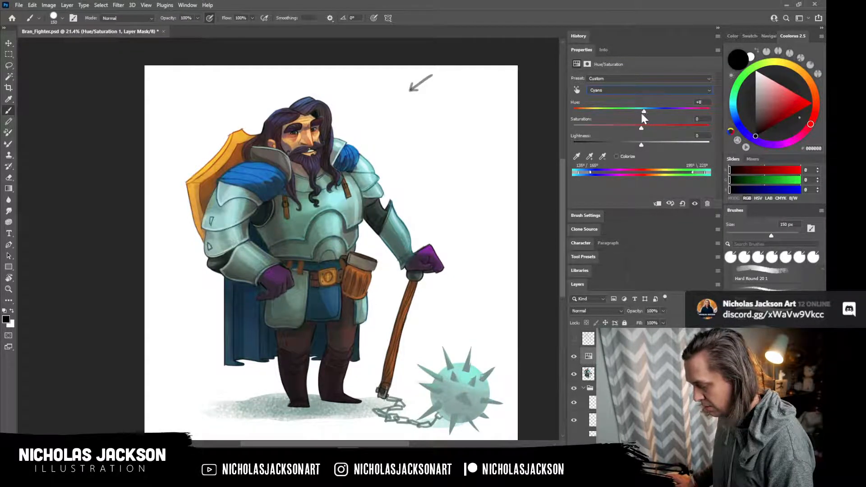
Shift the Blues hue positive and the Magentas hue negative in the Hue/Saturation adjustment.
left_click(636, 90)
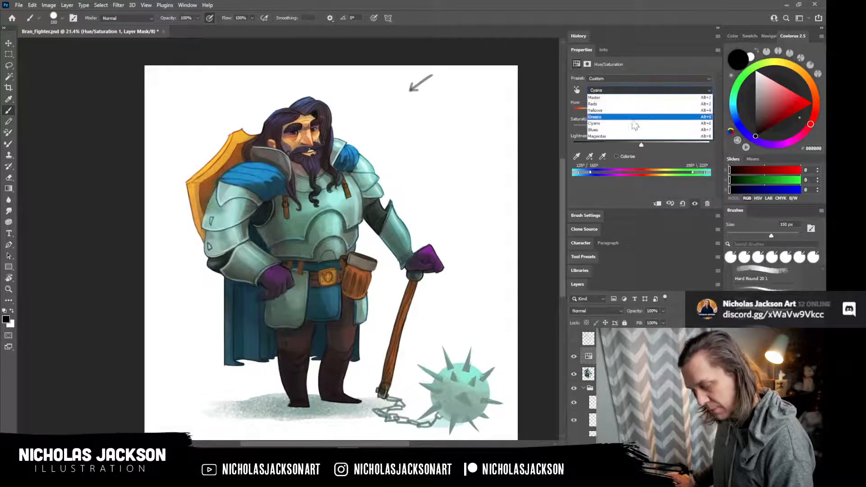
left_click(635, 129)
mouse_move(645, 109)
left_mouse_down()
mouse_move(628, 109)
mouse_move(648, 110)
left_mouse_up()
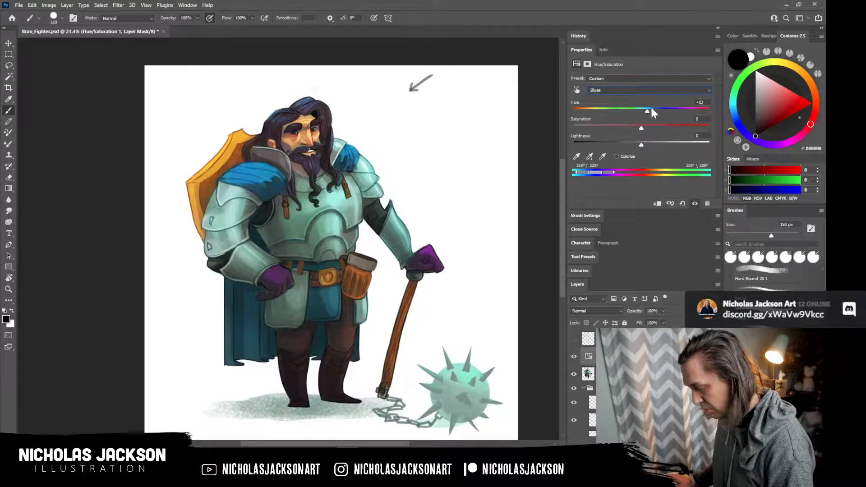
left_click(644, 92)
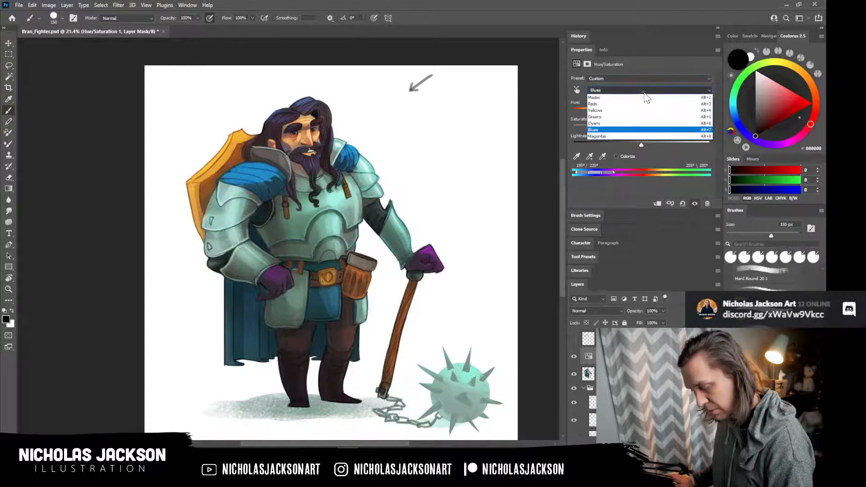
left_click(632, 136)
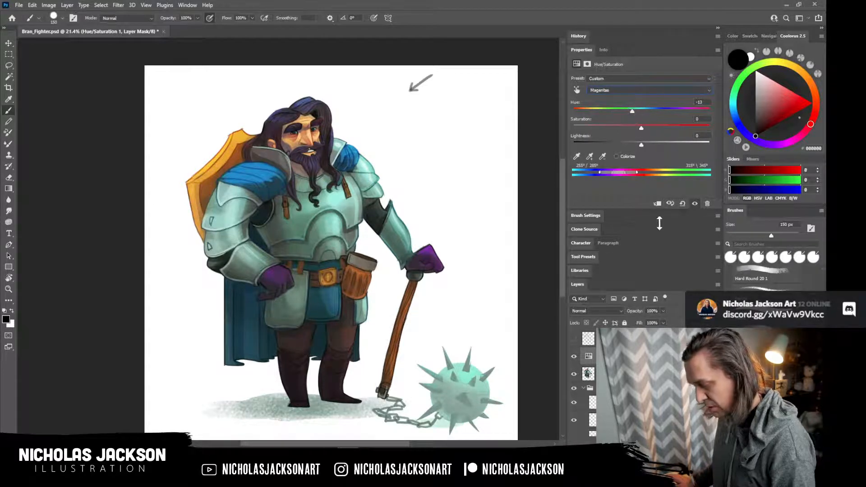
Compare the artwork with the Hue/Saturation adjustment hidden, and merge it with the character layer.
left_click(574, 357)
left_click(574, 358)
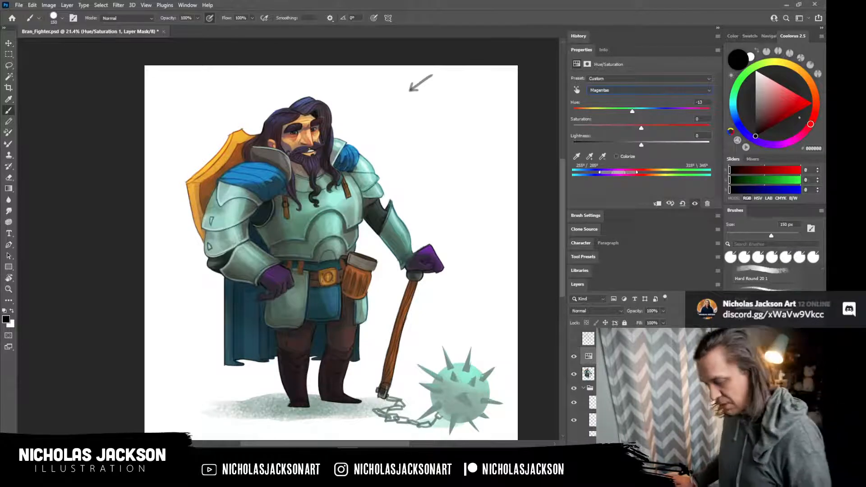
left_click(627, 374, "shift")
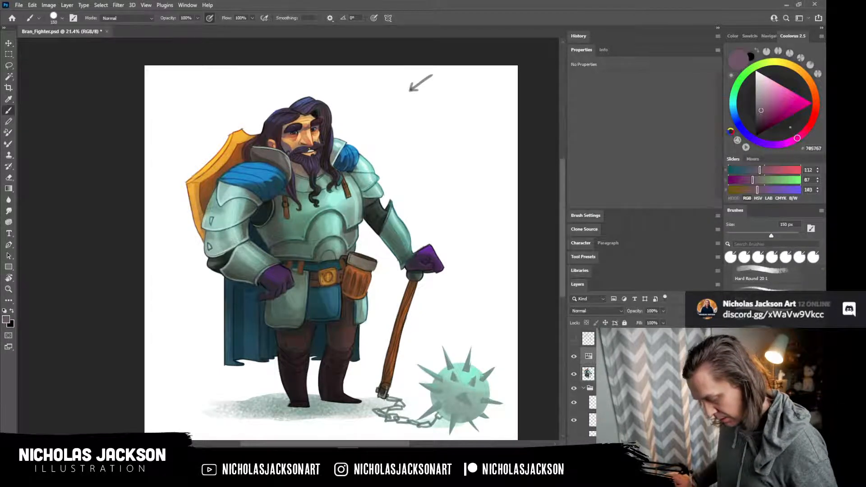
key("ctrl+e")
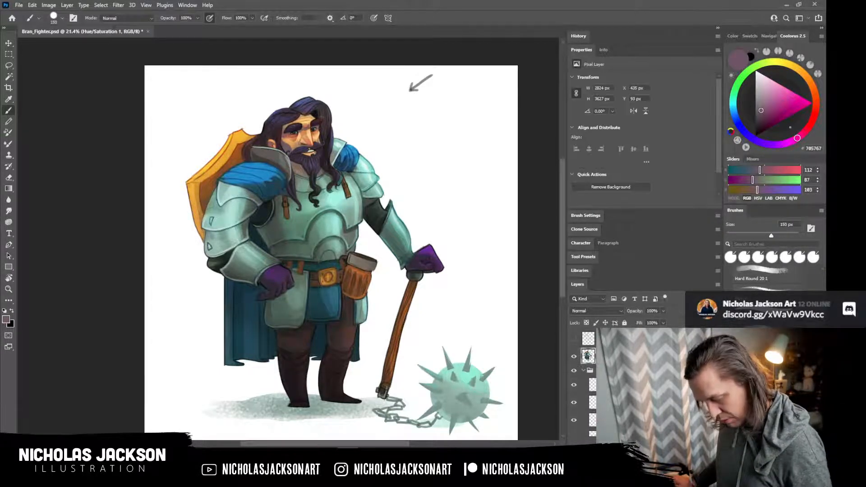
Add a Photo Filter adjustment above the character with Warming Filter (85) at 51% density.
left_click(671, 444)
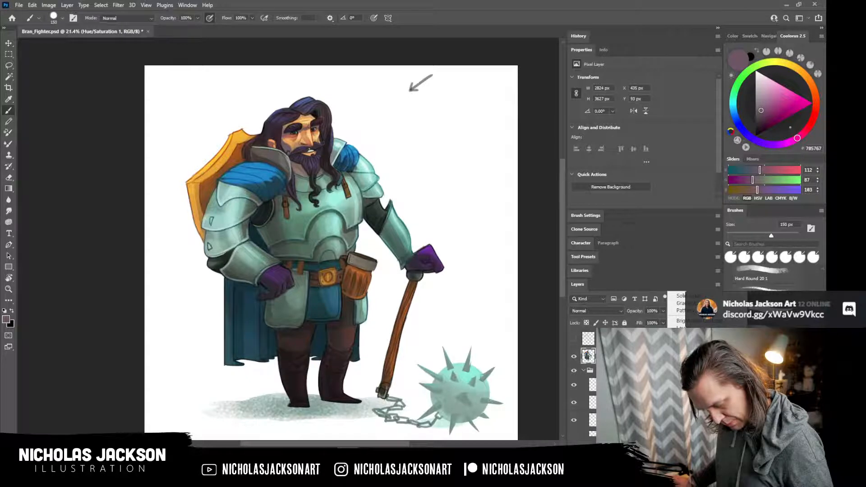
left_click(690, 382)
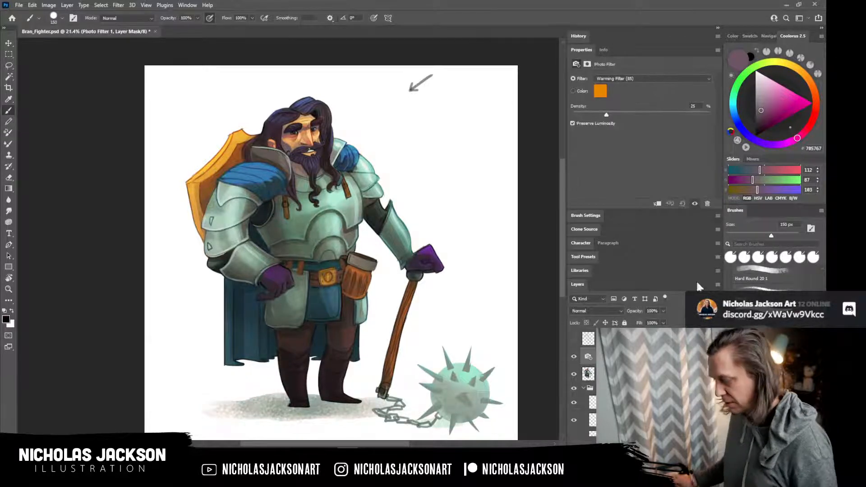
mouse_move(603, 116)
left_mouse_down()
mouse_move(678, 113)
mouse_move(605, 115)
left_mouse_up()
Try Cooling Filter (80) on the Photo Filter adjustment with a reduced density.
left_click(659, 79)
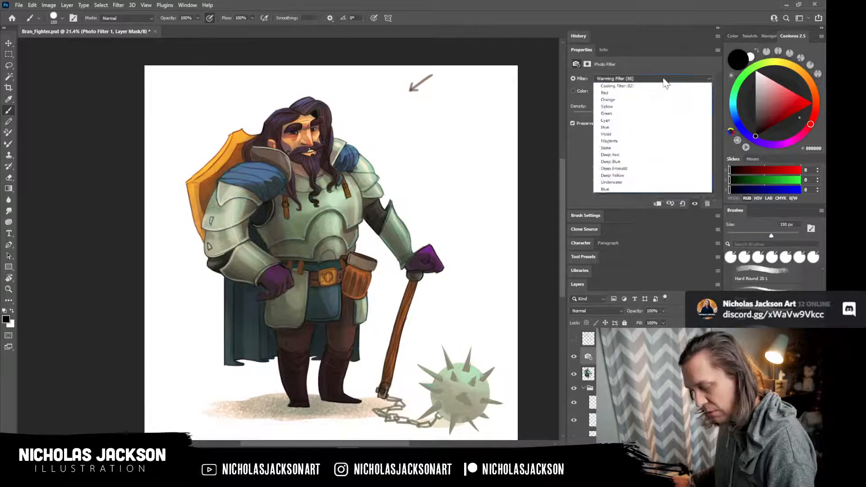
left_click(653, 109)
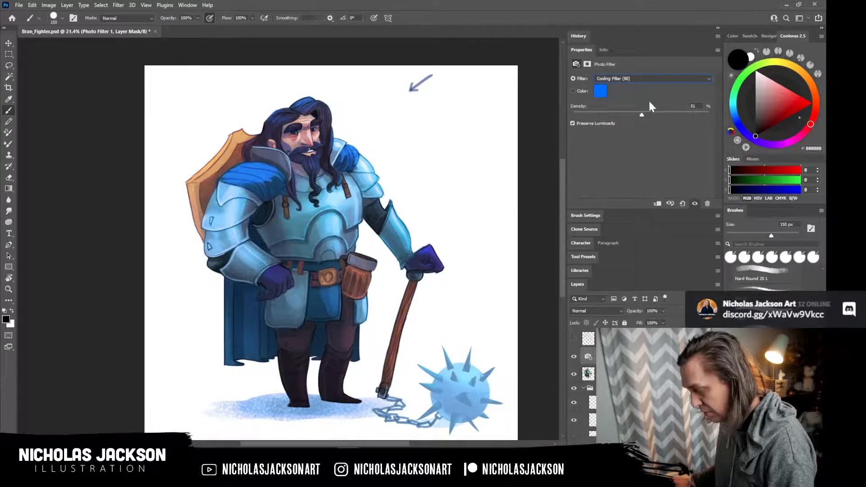
left_click_drag(641, 114, 620, 113)
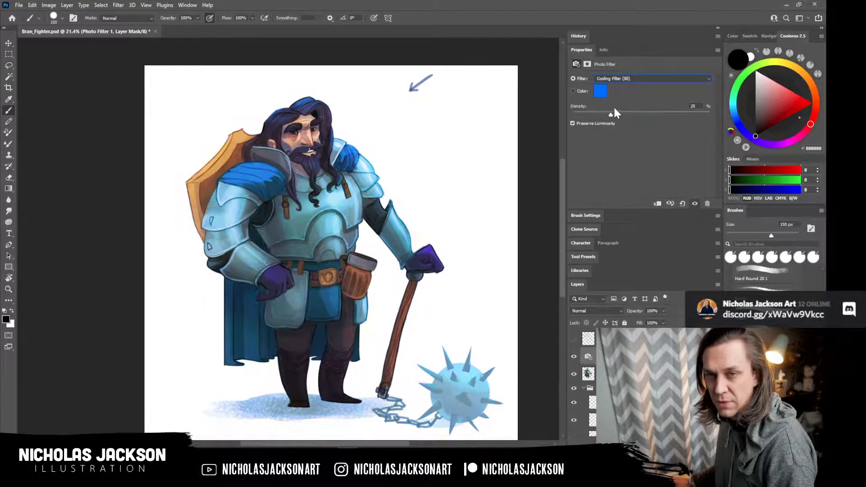
Try the Red preset on the Photo Filter adjustment and vary its density.
left_click(649, 79)
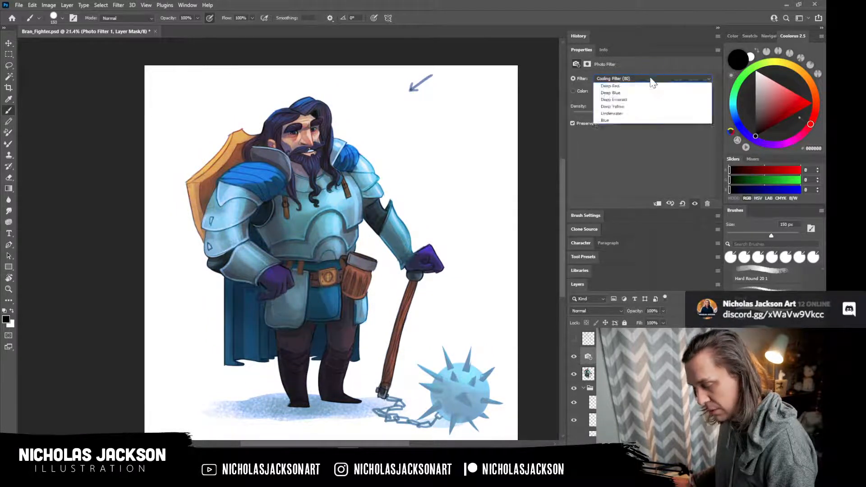
left_click(635, 126)
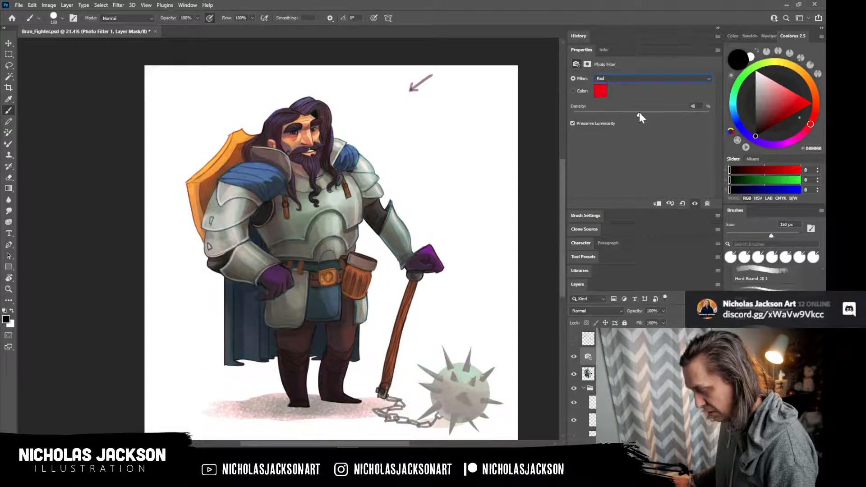
left_click(613, 114)
Switch the Photo Filter to a custom colour, try light blue 5c87d6, and settle on deep blue 2c1ee4.
left_click(580, 91)
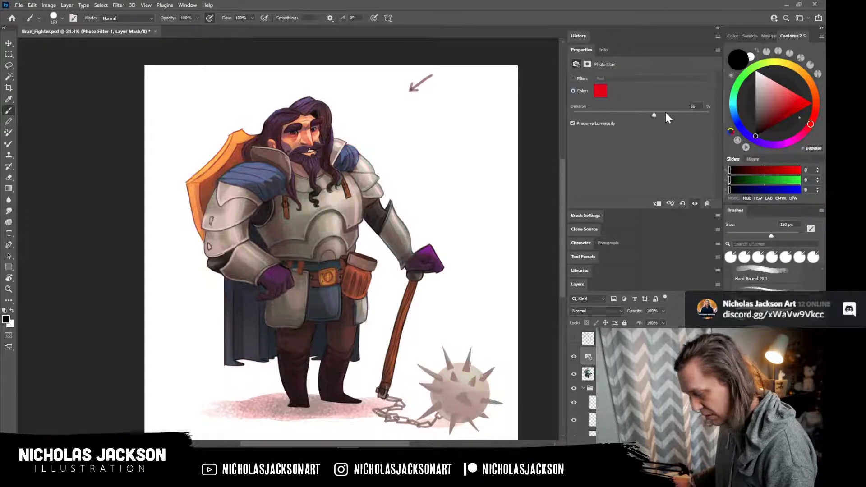
left_click(598, 91)
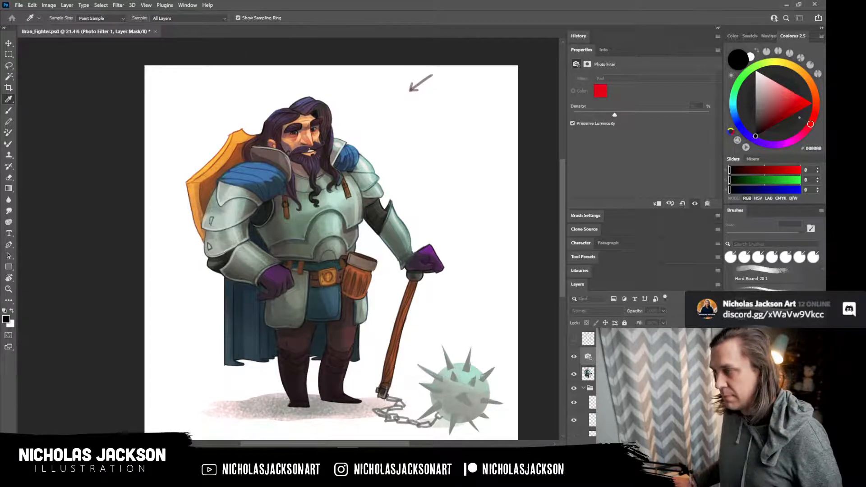
left_click_drag(544, 316, 522, 114)
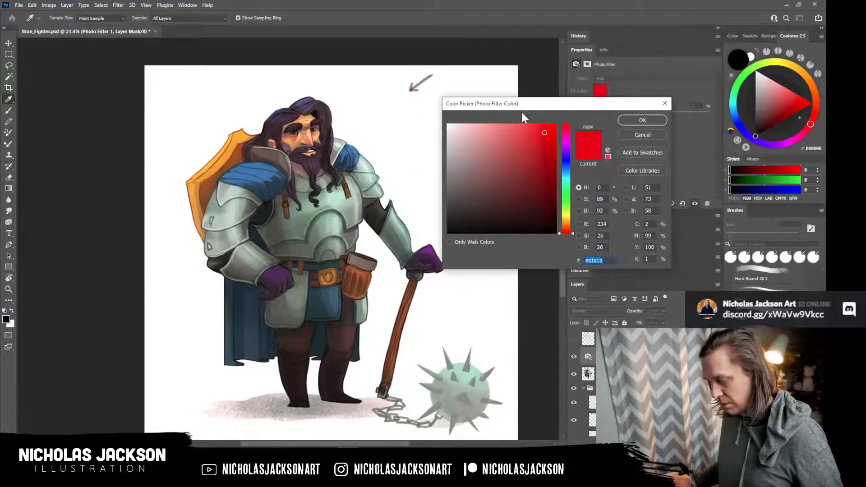
left_click(566, 167)
left_click_drag(529, 158, 522, 147)
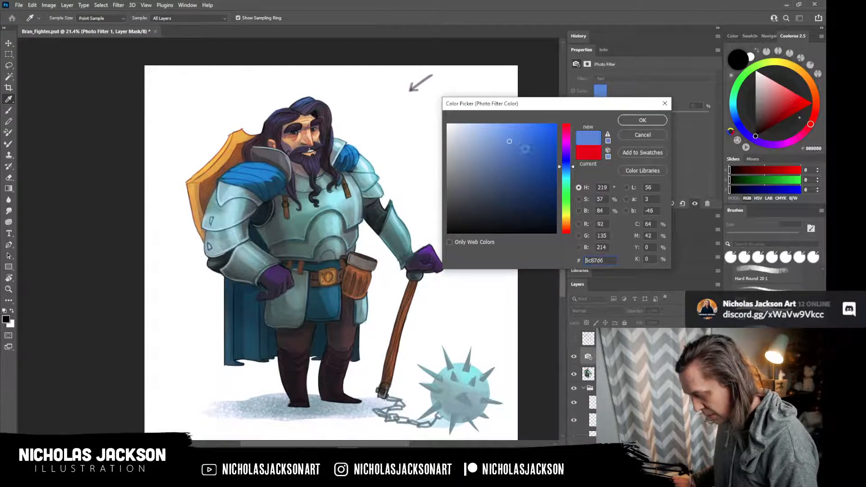
left_click(570, 167)
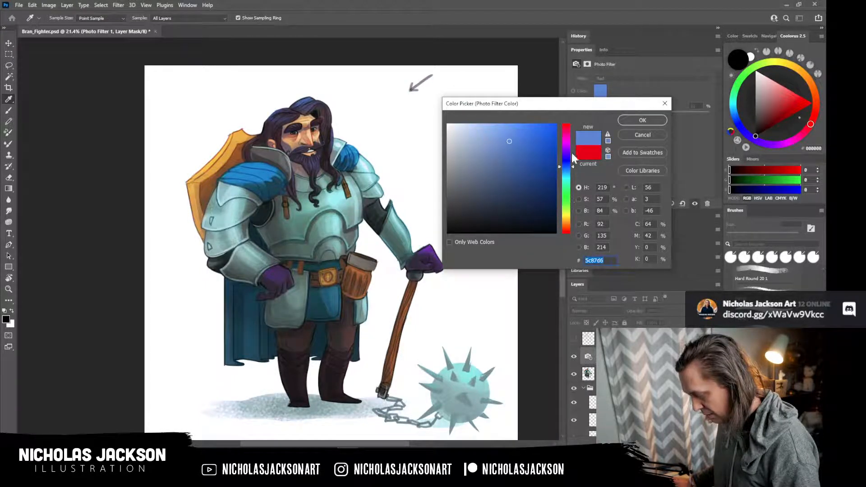
mouse_move(572, 165)
left_mouse_down()
mouse_move(575, 141)
mouse_move(572, 209)
mouse_move(575, 158)
left_mouse_up()
left_click(542, 135)
left_click_drag(581, 108, 505, 137)
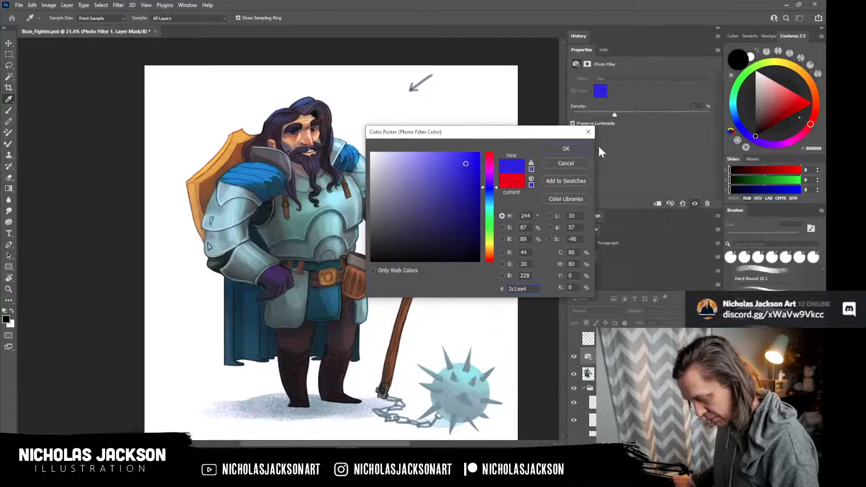
key("Return")
Lower the Photo Filter density to 19% and compare the artwork with the filter hidden.
mouse_move(615, 115)
left_mouse_down()
mouse_move(660, 116)
mouse_move(575, 120)
mouse_move(599, 118)
left_mouse_up()
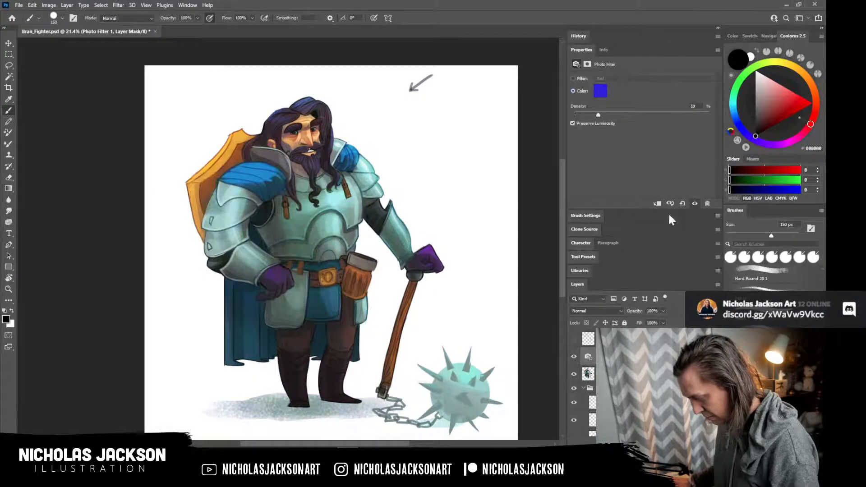
left_click(574, 357)
left_click(575, 357)
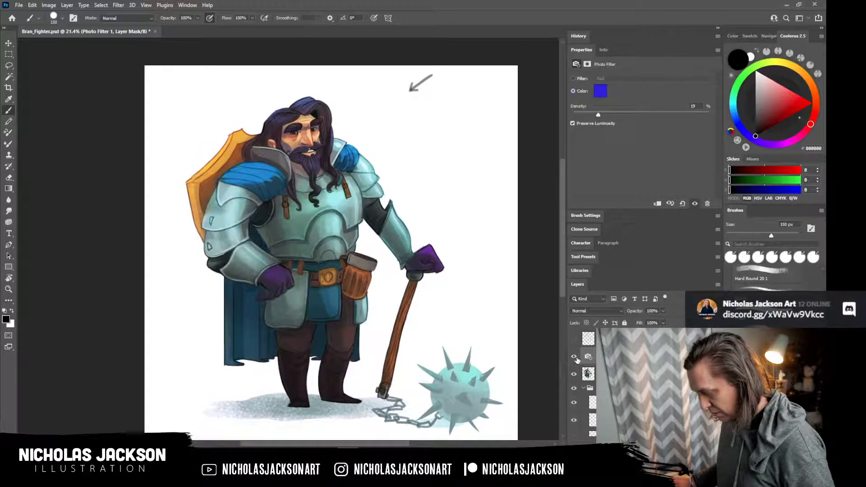
Delete the Photo Filter adjustment layer, keeping the merged character beneath it.
key("Delete")
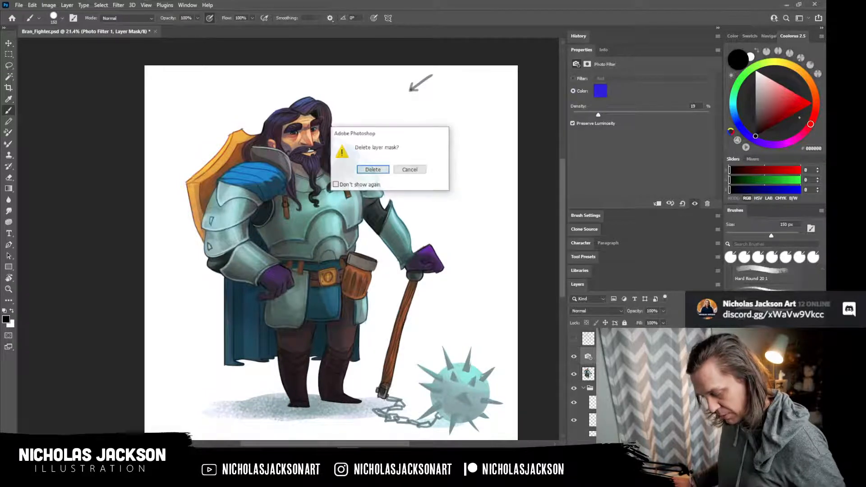
left_click(410, 170)
left_click_drag(649, 432, 708, 444)
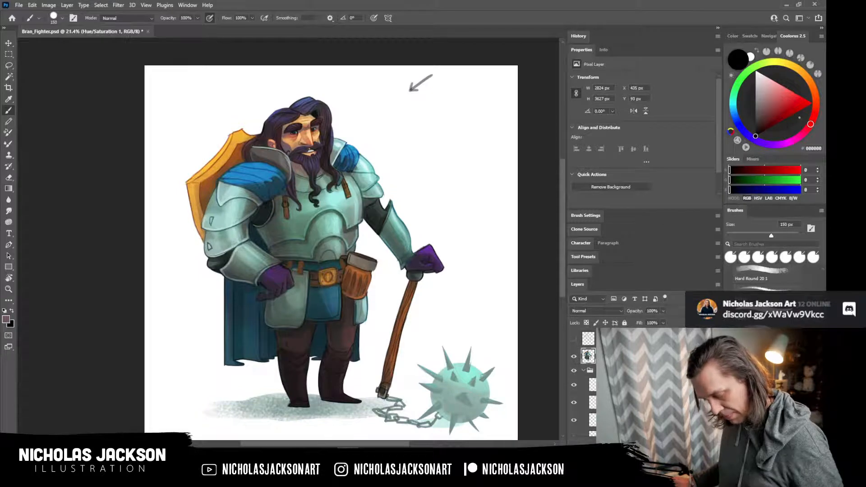
Create a new layer clipped to the merged character and add a clipped Gradient Map adjustment above it.
key("ctrl+shift+alt+n")
key("ctrl+alt+g")
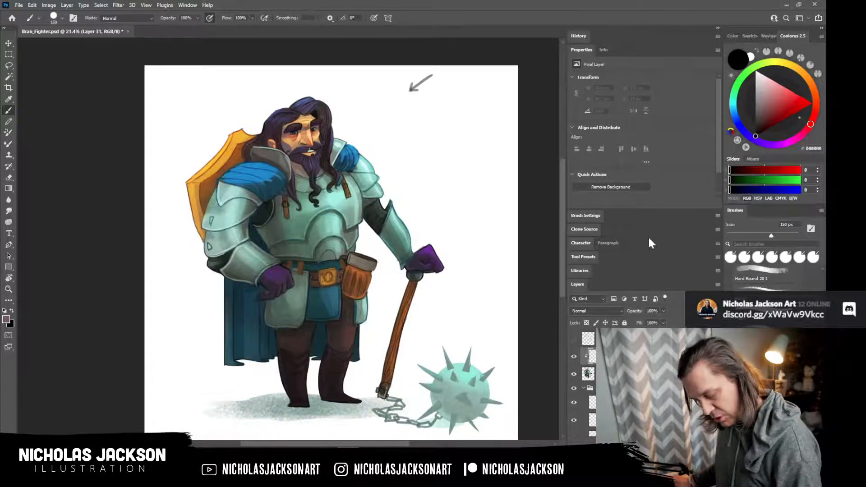
left_click(670, 442)
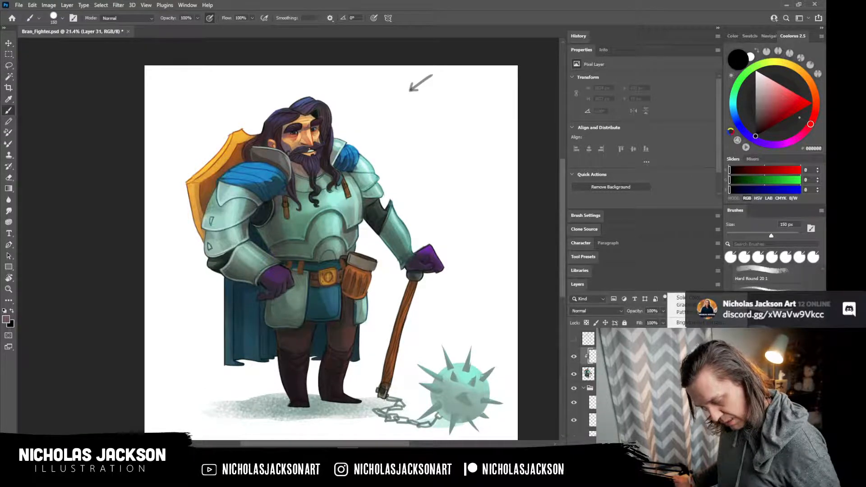
left_click(688, 430)
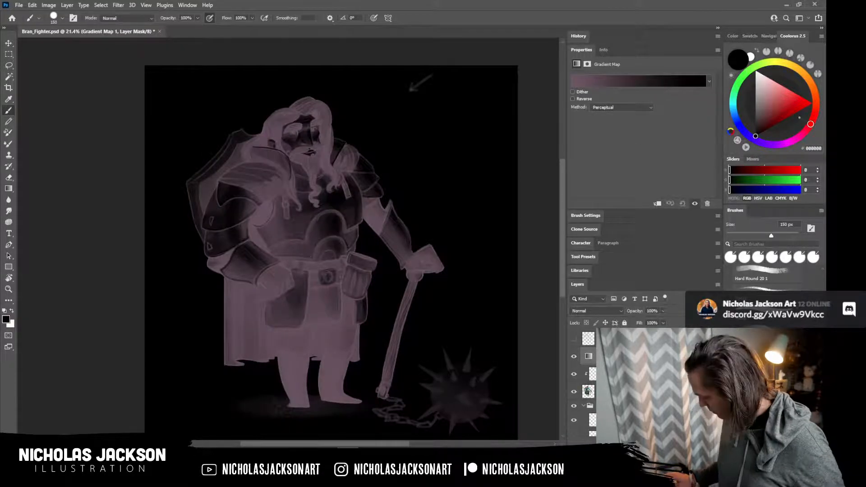
key("ctrl+alt+g")
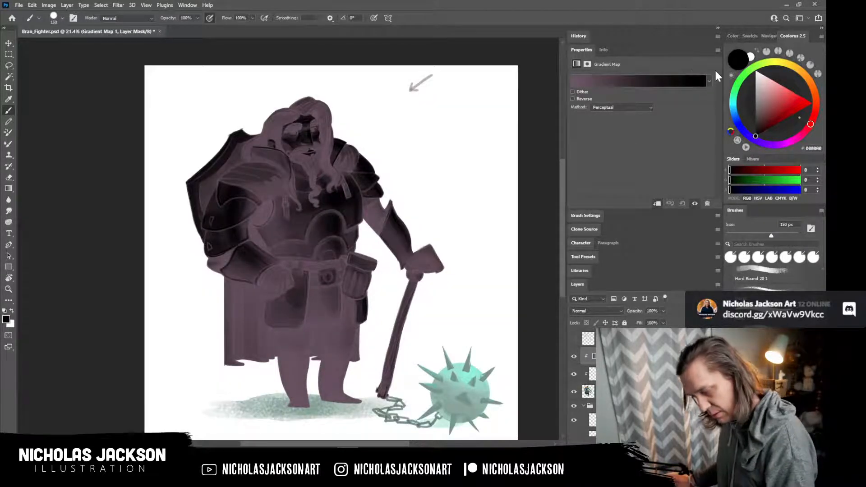
Try the Color blend mode on the Gradient Map with a pink-to-lavender gradient from the Pastels presets.
left_click(614, 309)
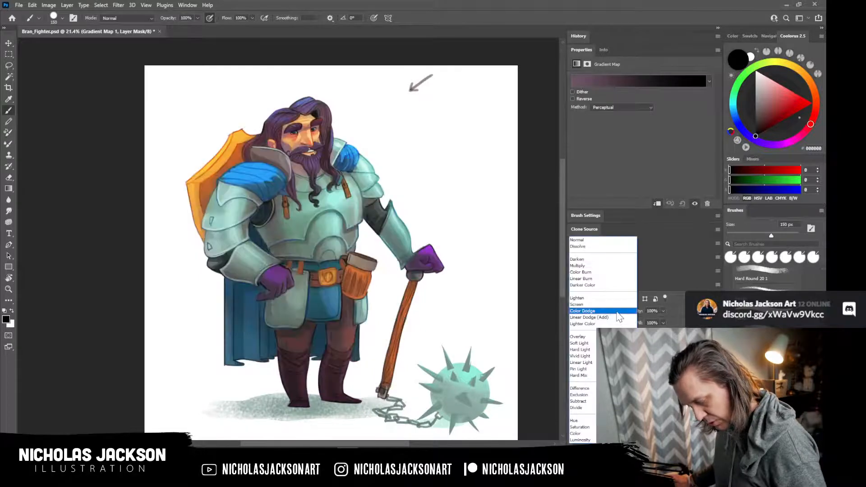
key("Return")
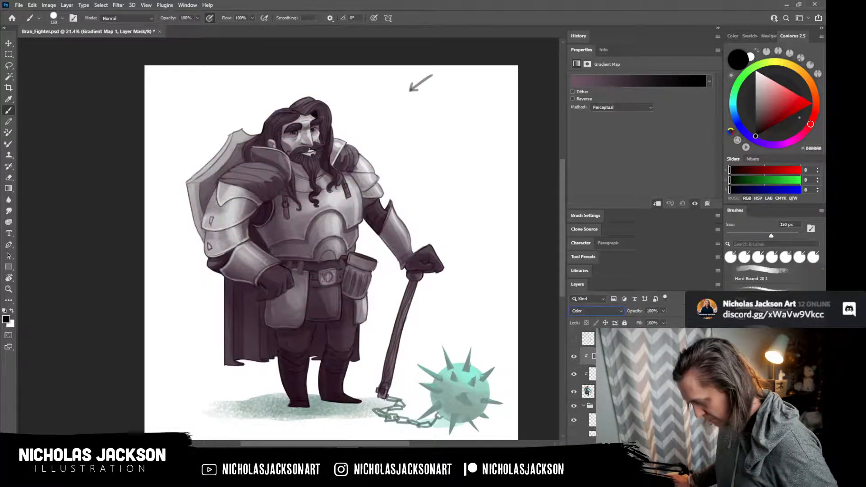
left_click(709, 82)
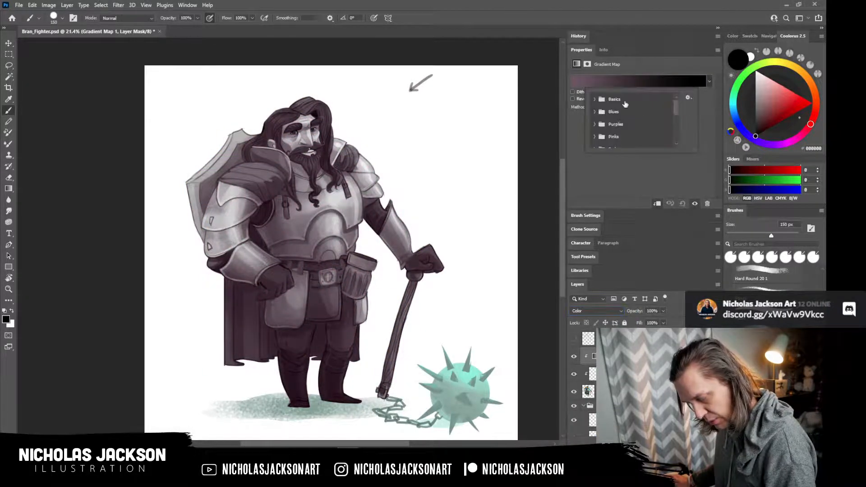
left_click_drag(675, 107, 676, 136)
left_click(594, 131)
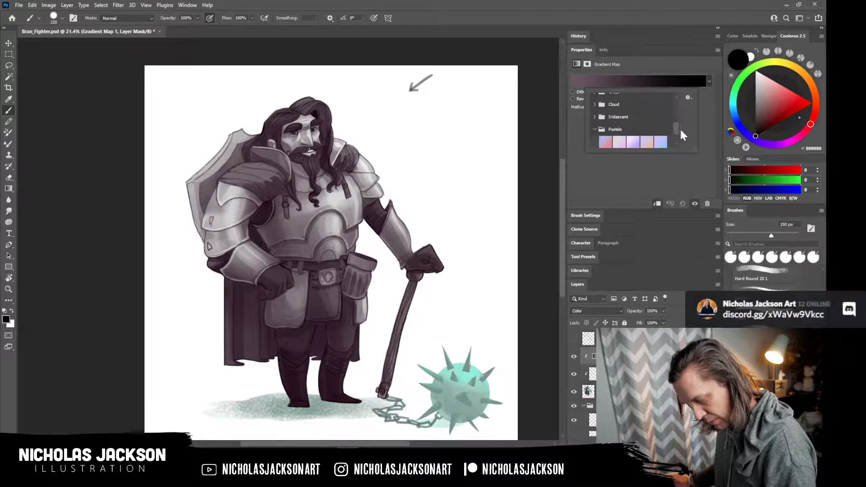
scroll(677, 124, "down", 1)
left_click(633, 115)
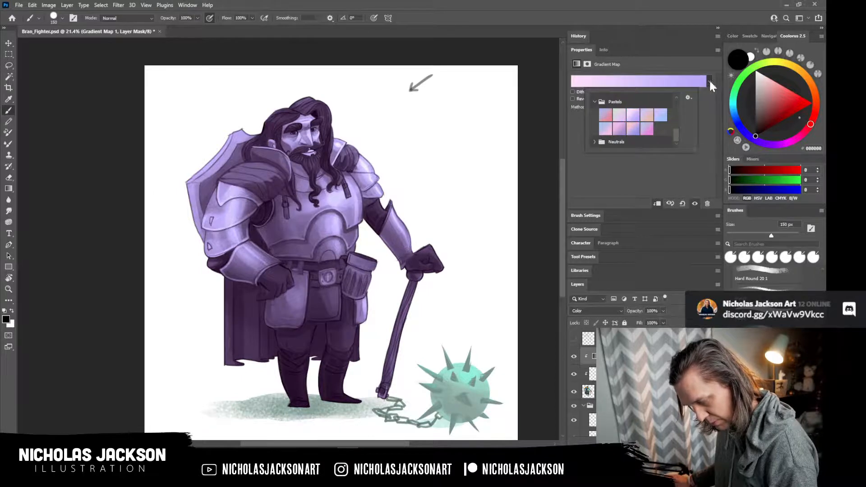
Apply the cyan-to-magenta Purple_02 gradient from the Purples presets to the Gradient Map.
scroll(676, 131, "up", 5)
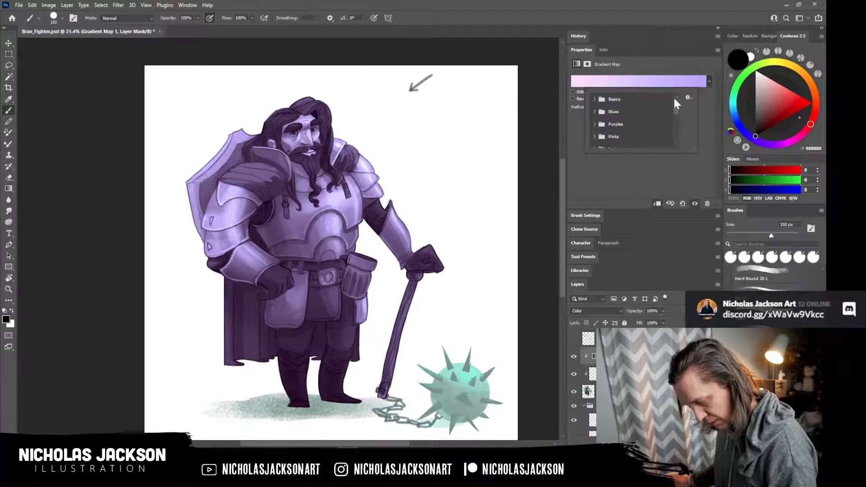
left_click(595, 99)
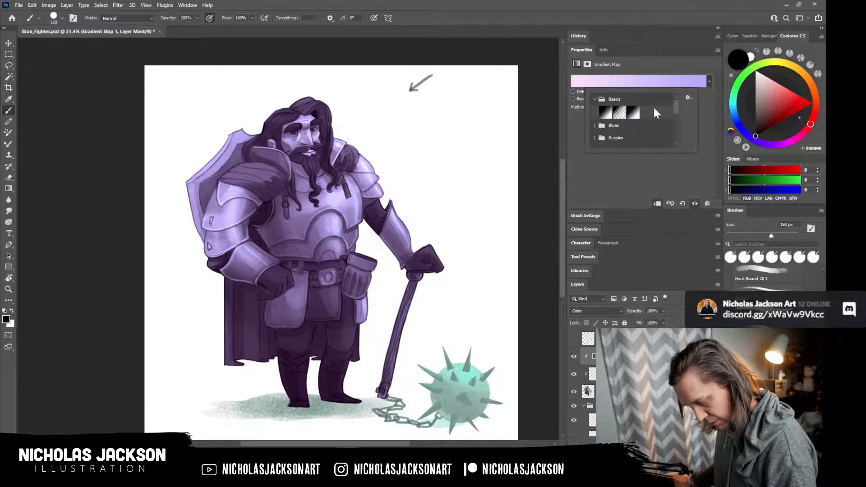
left_click(595, 125)
left_click_drag(675, 118, 677, 128)
left_click(595, 124)
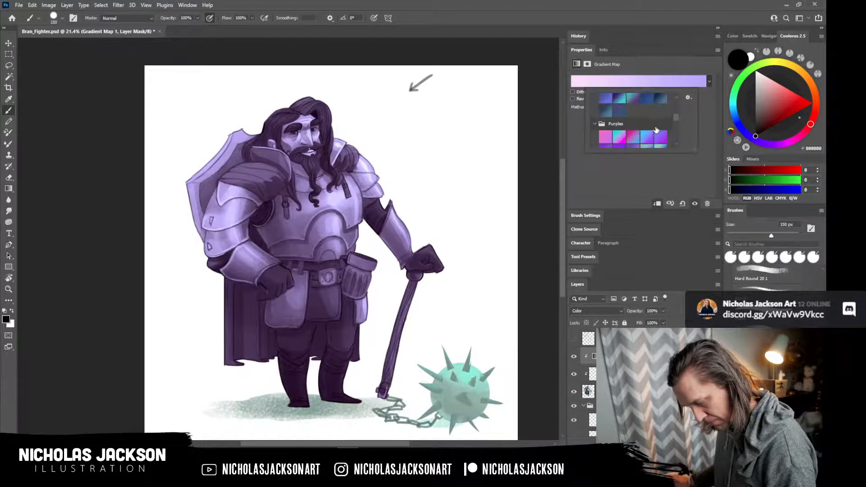
left_click(605, 137)
left_click(619, 137)
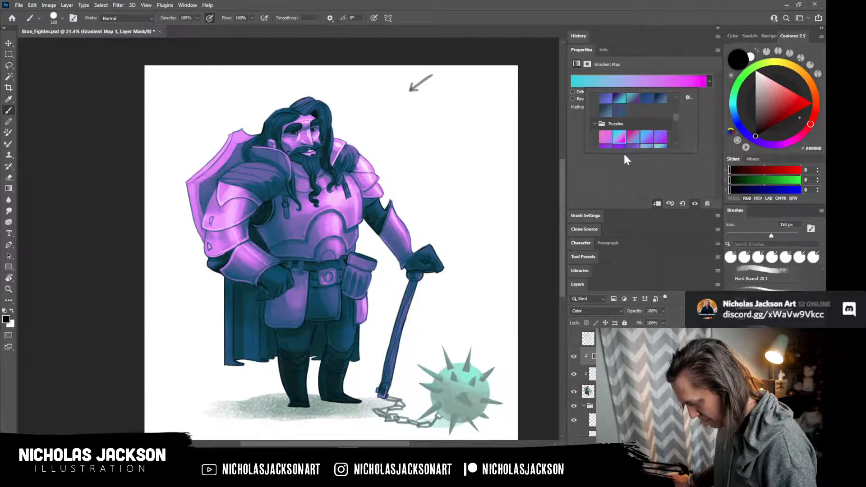
Try the Hue blend mode on the Gradient Map layer.
left_click(611, 313)
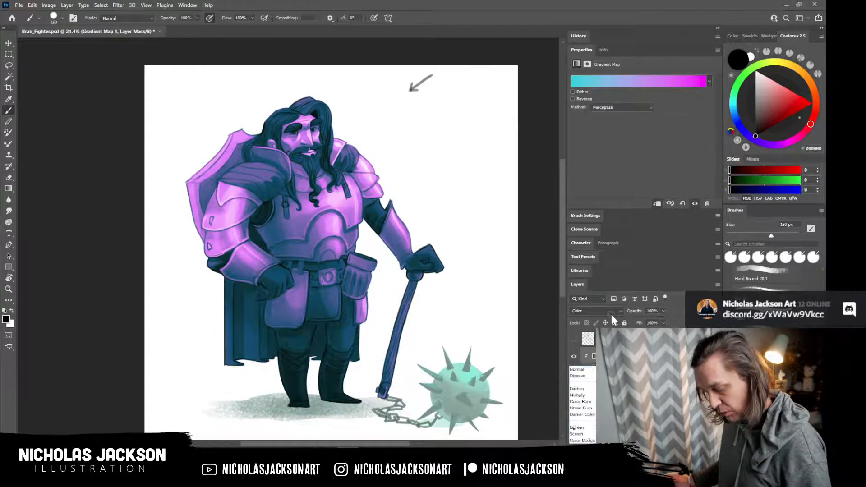
left_click(610, 313)
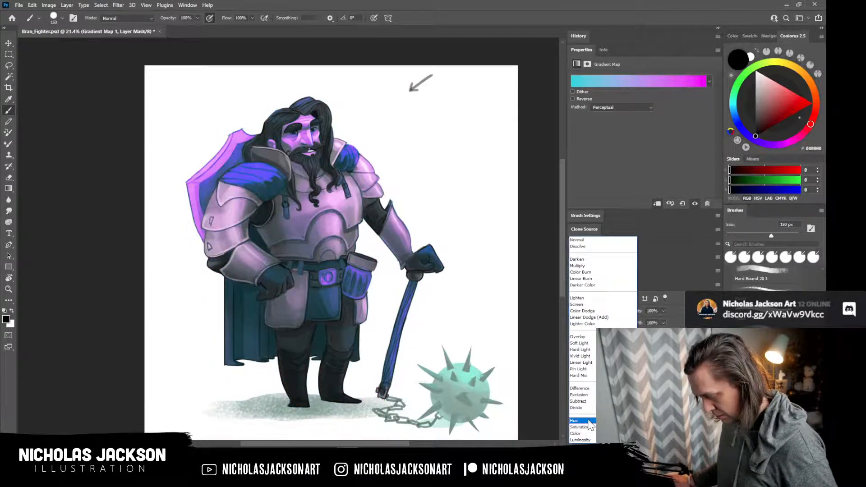
left_click(582, 421)
Edit the Gradient Map's gradient, recolouring its magenta end stop at location 100 to orange.
left_click(708, 81)
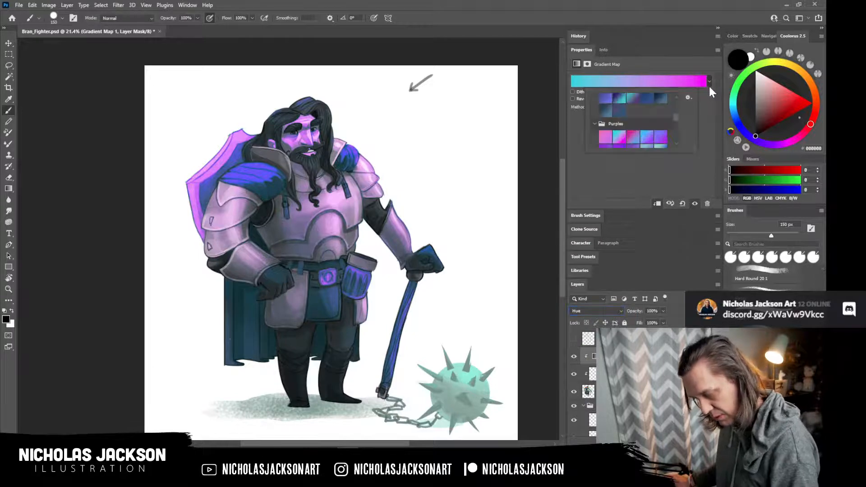
left_click(694, 87)
key("alt")
key("i")
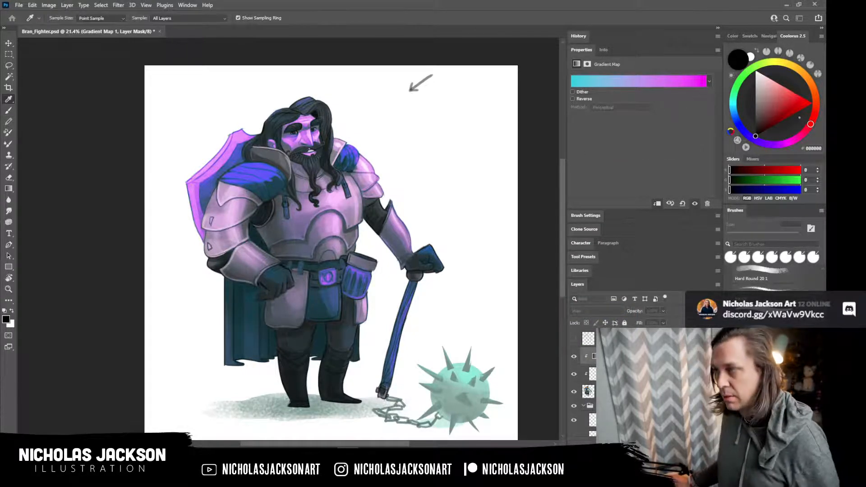
left_click(638, 80)
left_click_drag(337, 2, 574, 113)
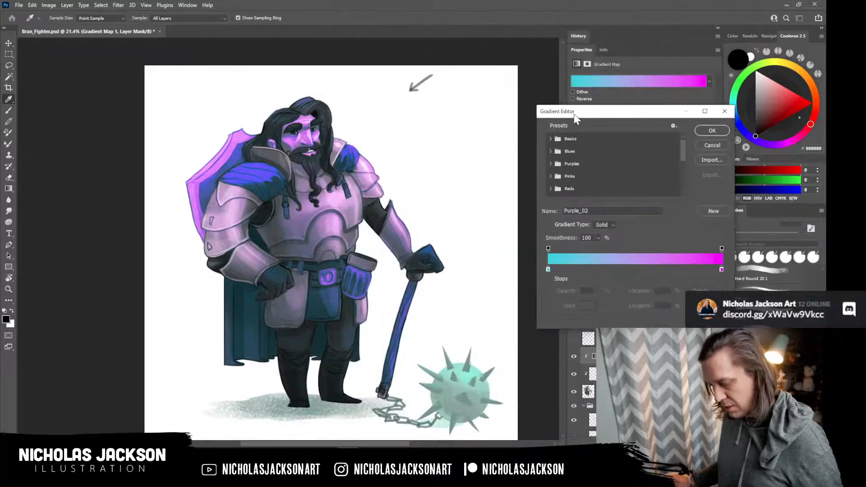
left_click(722, 269)
left_click(590, 313)
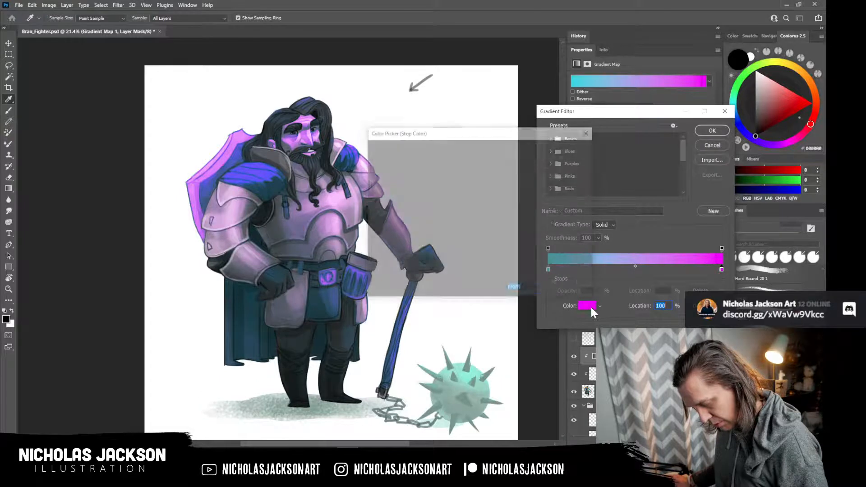
type("0fffe0")
left_click(492, 240)
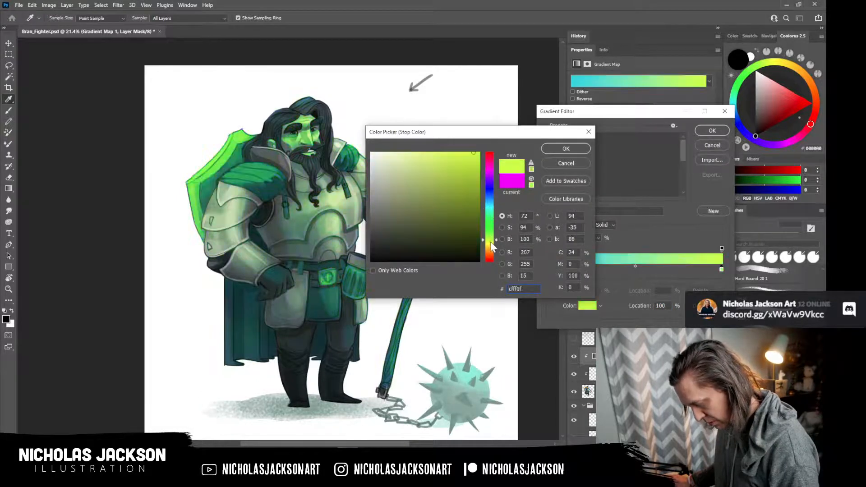
left_click(491, 248)
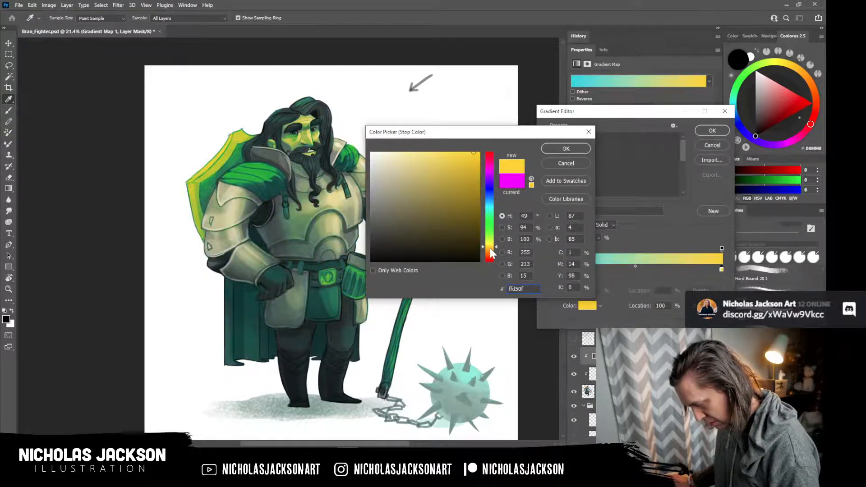
left_click_drag(491, 249, 492, 250)
left_click(555, 150)
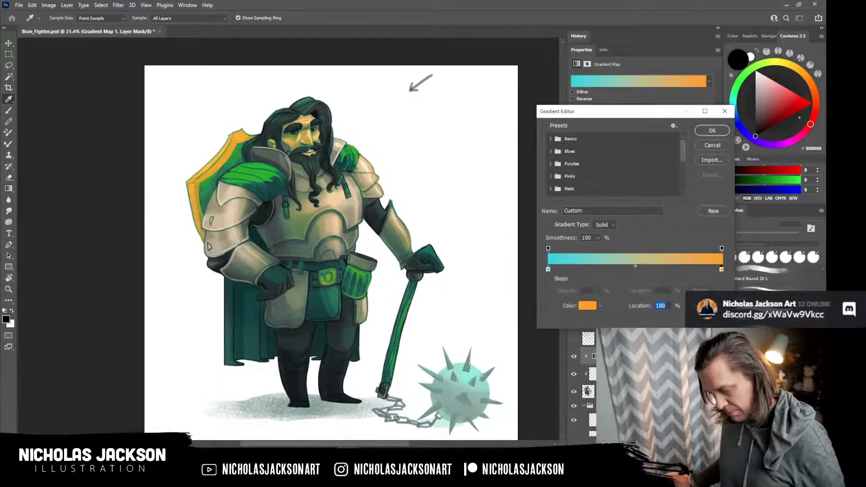
left_click(712, 130)
key("b")
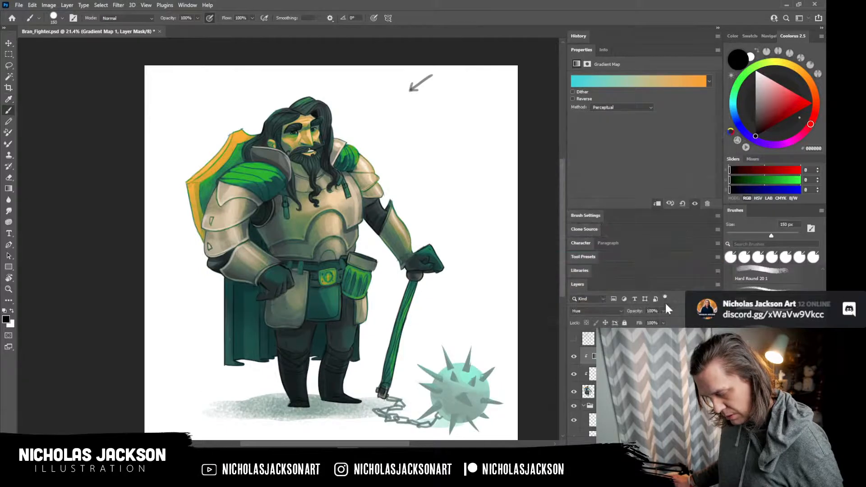
Cycle the Gradient Map through blend modes from Normal to Linear Light and lower its opacity to 27%.
left_click(594, 310)
left_click(588, 237)
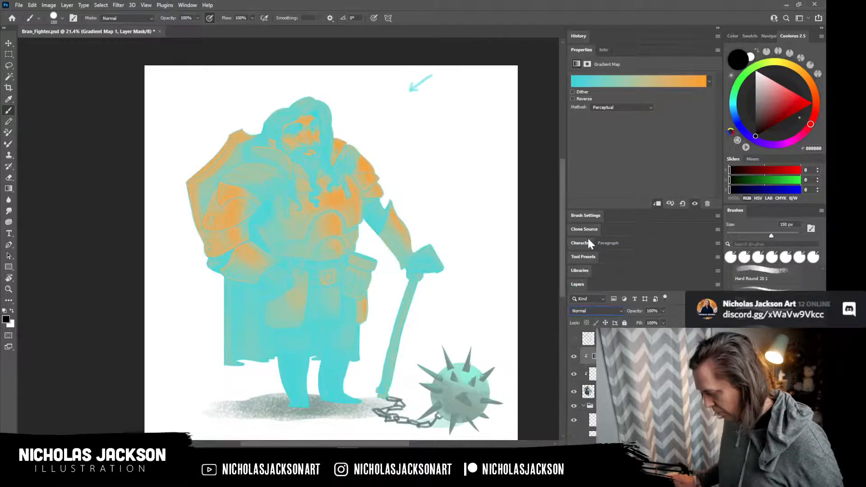
key("Down")
key("Down")
key("Down")
key("Up")
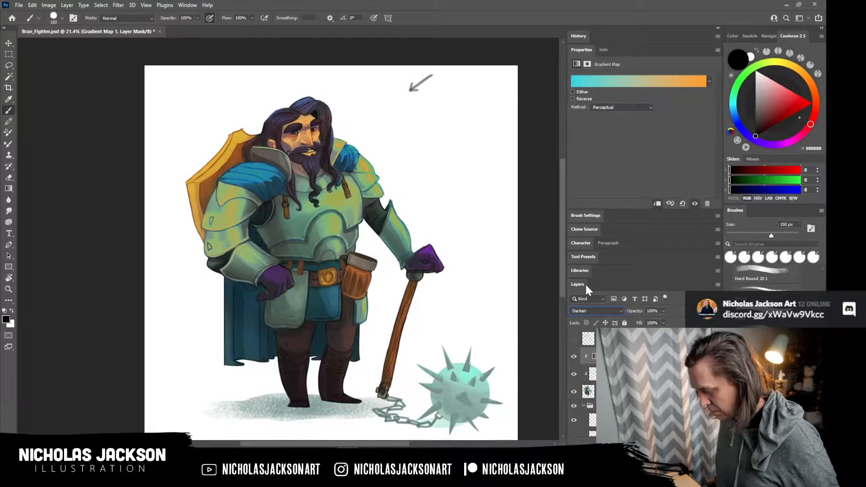
key("Down")
key("Down")
key("Down")
key("Down")
key("Down")
key("Down")
key("Down")
key("Down")
key("Down")
key("Down")
key("Down")
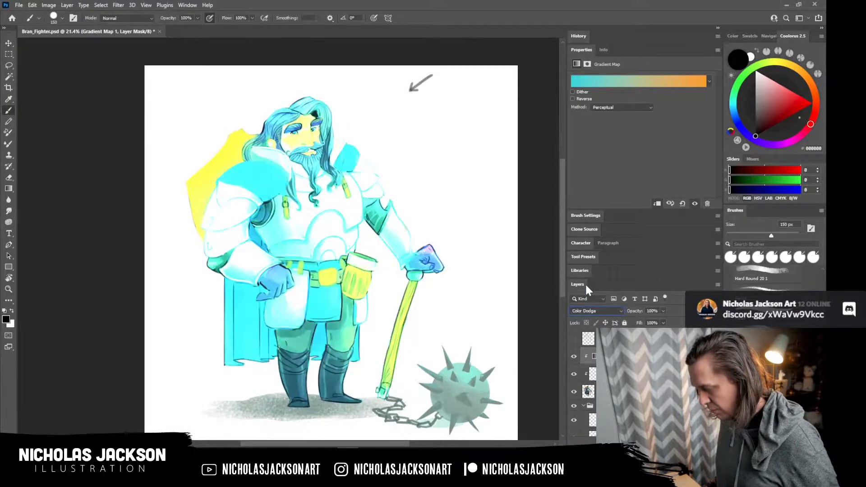
key("Down")
key("Down")
key("Down")
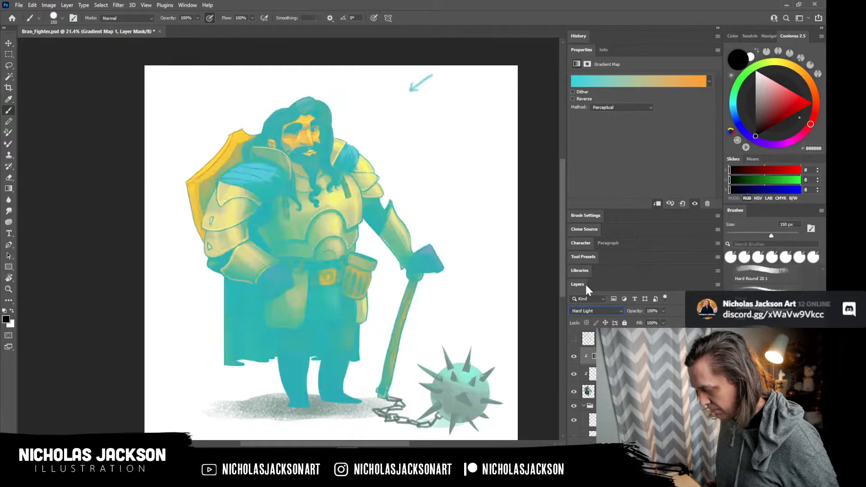
left_click(663, 311)
left_click_drag(636, 322, 637, 322)
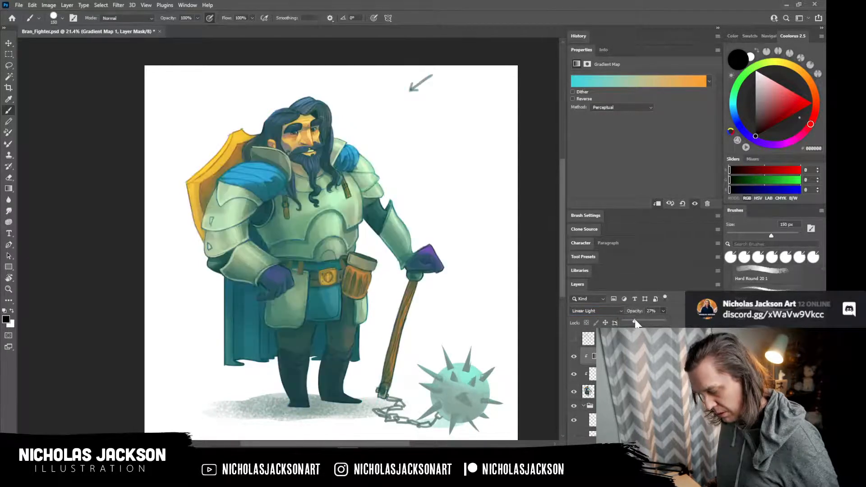
Compare further blend modes on the Gradient Map, from Screen onwards, and settle on Divide.
left_click(595, 311)
left_click(595, 309)
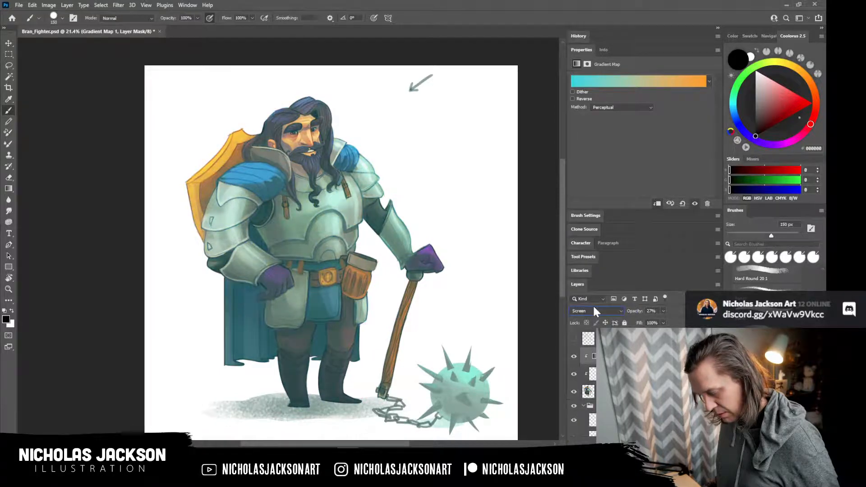
key("Down")
key("Down")
key("Down")
key("Down")
key("Down")
key("Down")
key("Down")
key("Down")
key("Down")
key("Down")
key("Down")
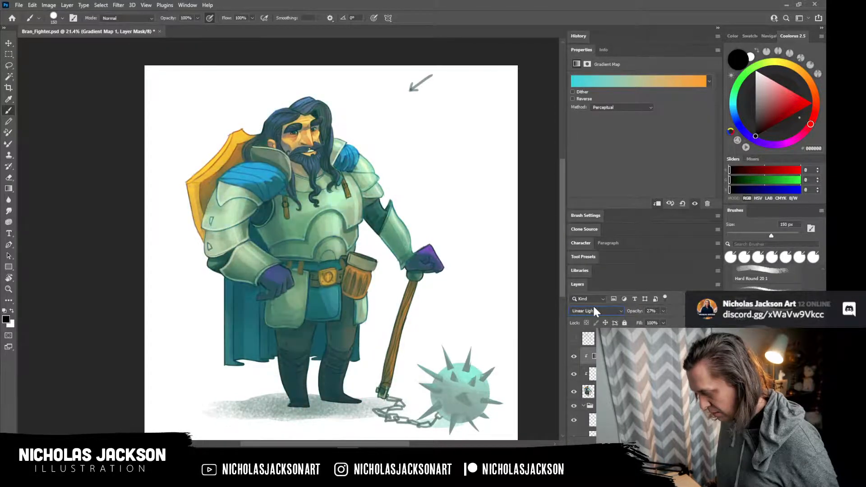
key("Down")
key("Down")
key("Down")
key("Down")
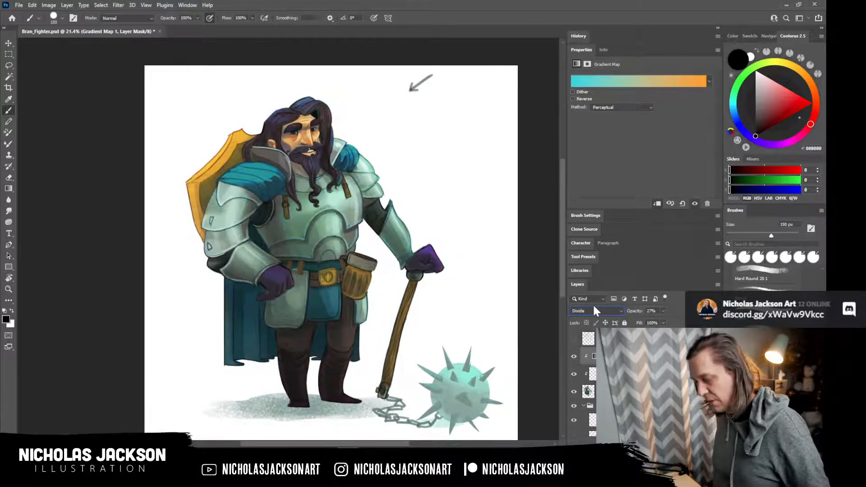
key("Up")
Hide and show the Gradient Map layer to compare the artwork with and without it.
left_click(574, 357)
left_click(574, 356)
left_click(574, 357)
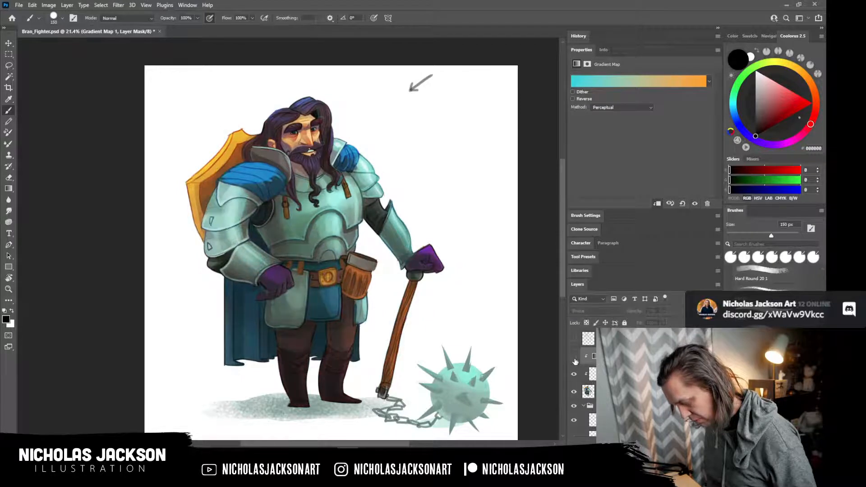
left_click(574, 357)
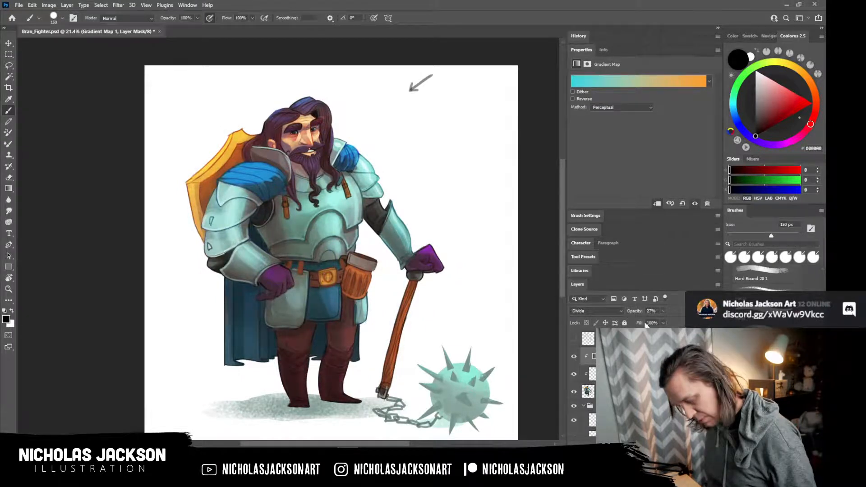
Lower the Gradient Map's opacity to 10% and merge it and the adjustment beneath it into the character layer.
left_click_drag(662, 311, 655, 324)
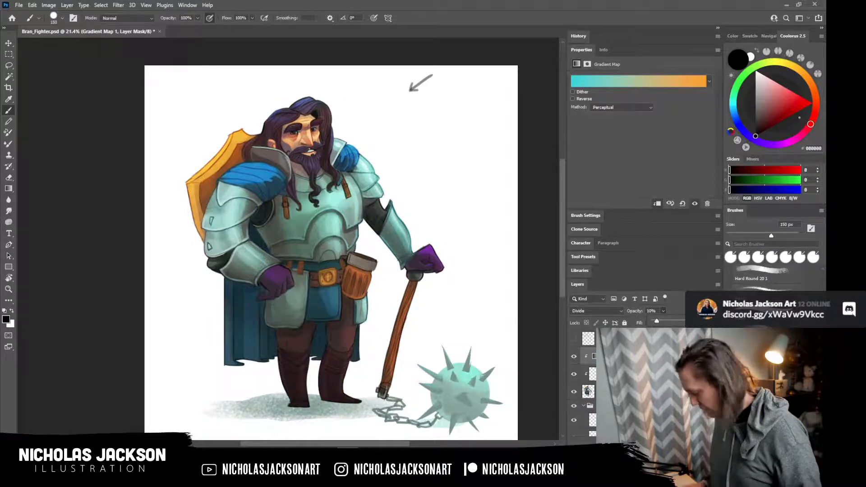
left_click(588, 391, "shift")
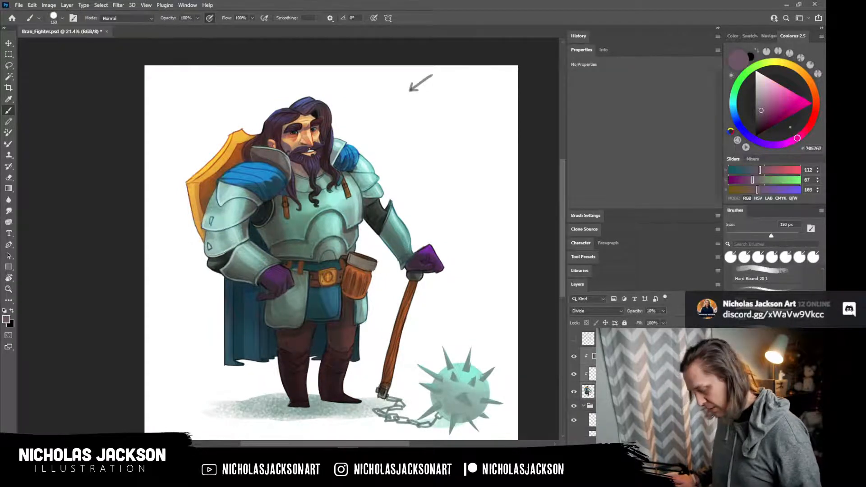
key("ctrl+e")
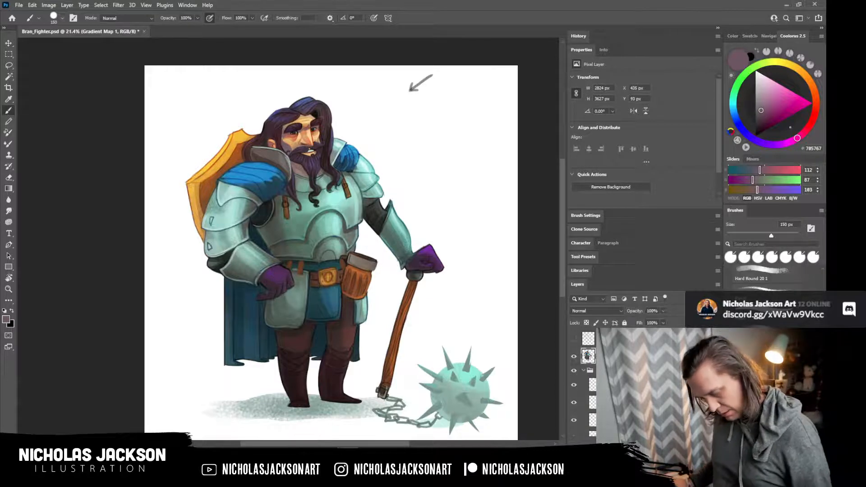
Add a Levels adjustment above the character and a Curves adjustment clipped directly to the character layer.
left_click(671, 444)
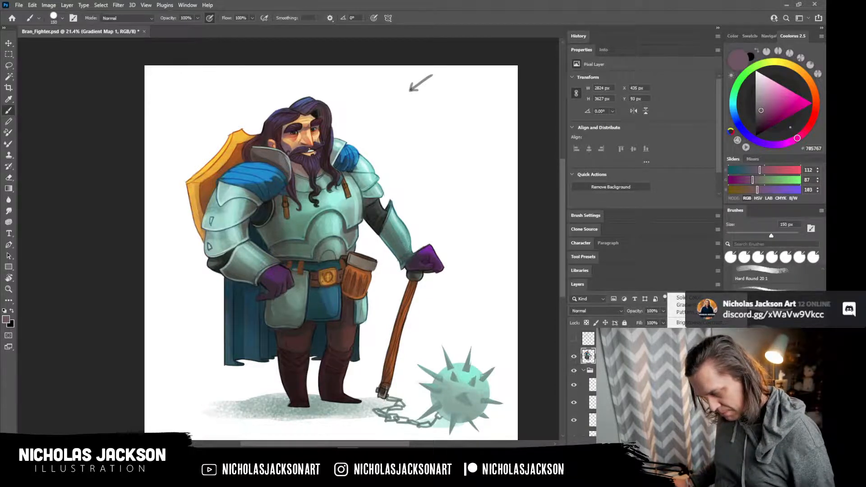
left_click(690, 332)
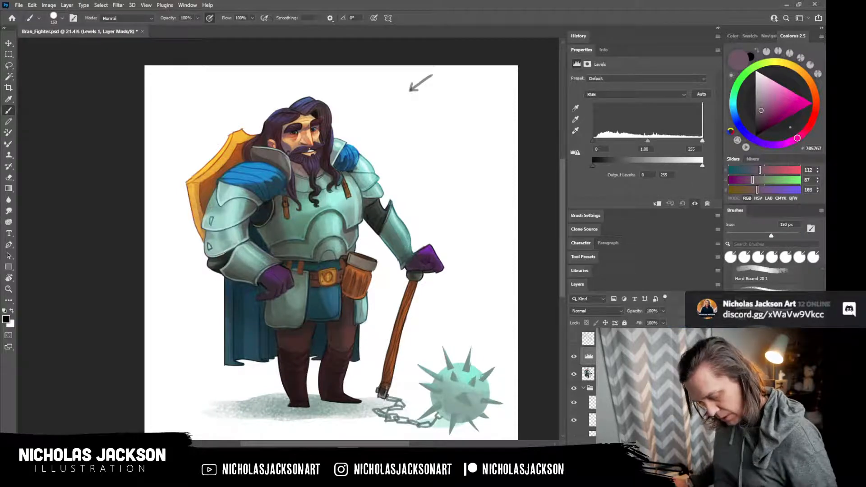
left_click(588, 373)
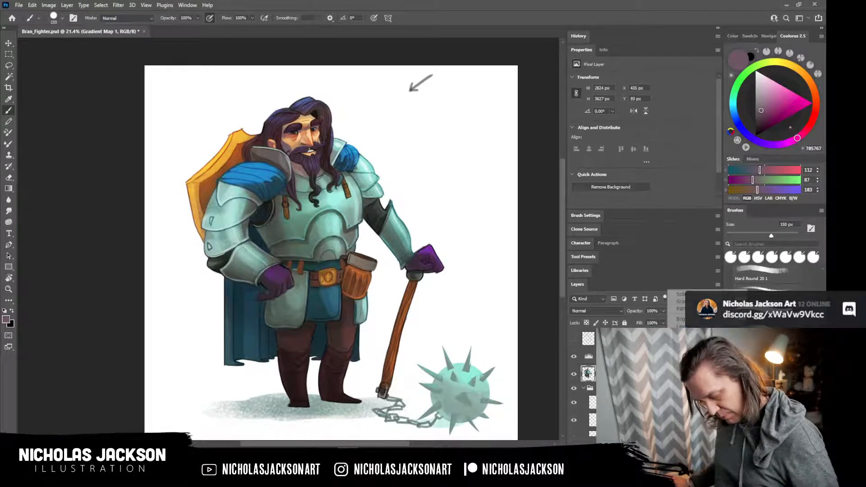
left_click(690, 334)
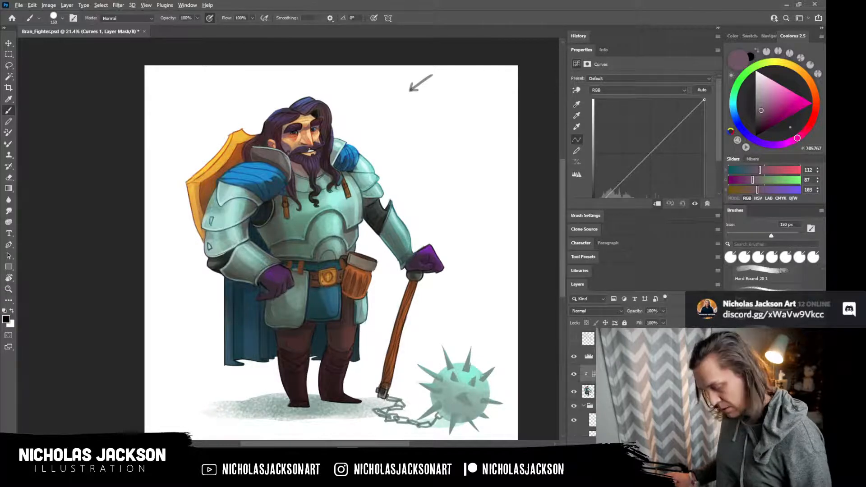
Try shifting the curve's black and white points, undo that, and raise its midpoint slightly to brighten the character's midtones.
left_click_drag(718, 140, 718, 152)
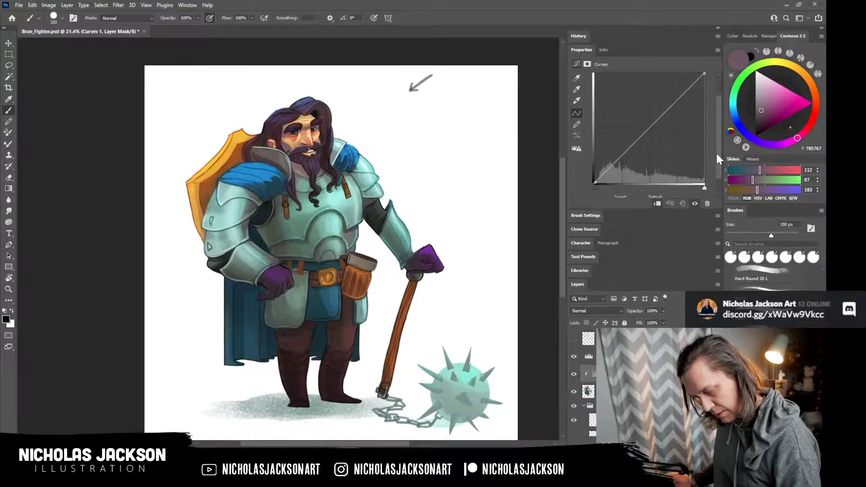
mouse_move(651, 129)
left_mouse_down()
mouse_move(645, 115)
mouse_move(648, 131)
left_mouse_up()
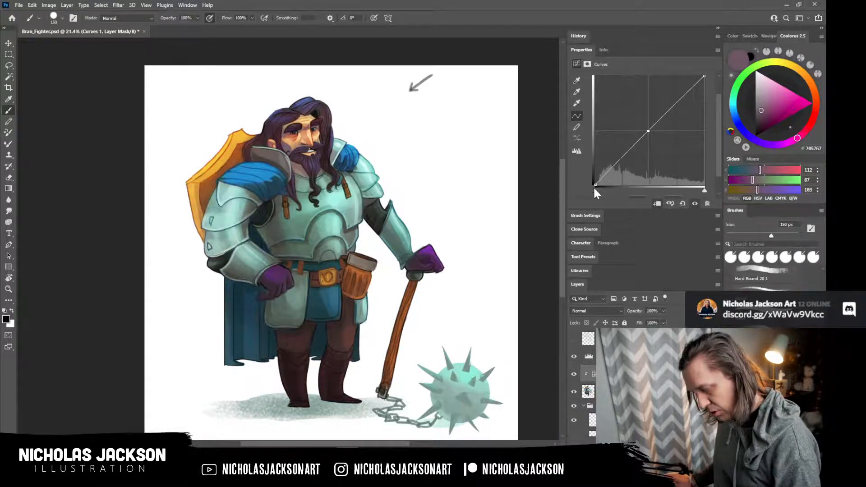
left_click_drag(596, 183, 616, 189)
key("ctrl+z")
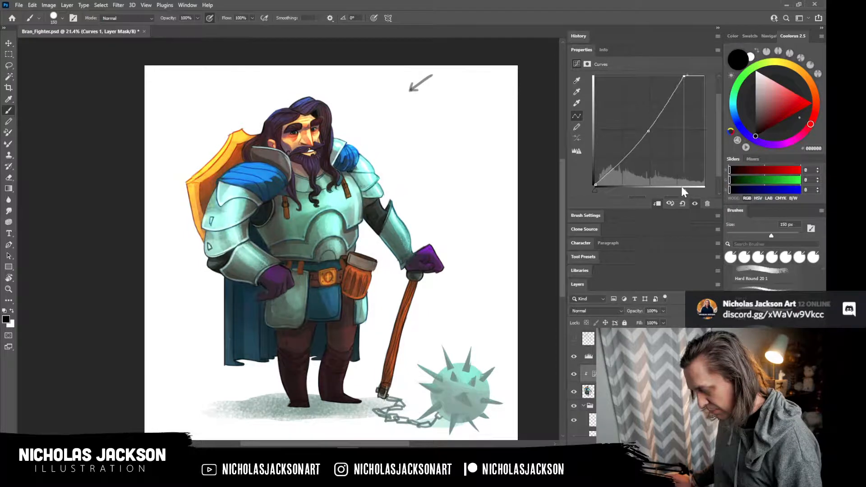
left_click_drag(648, 130, 647, 127)
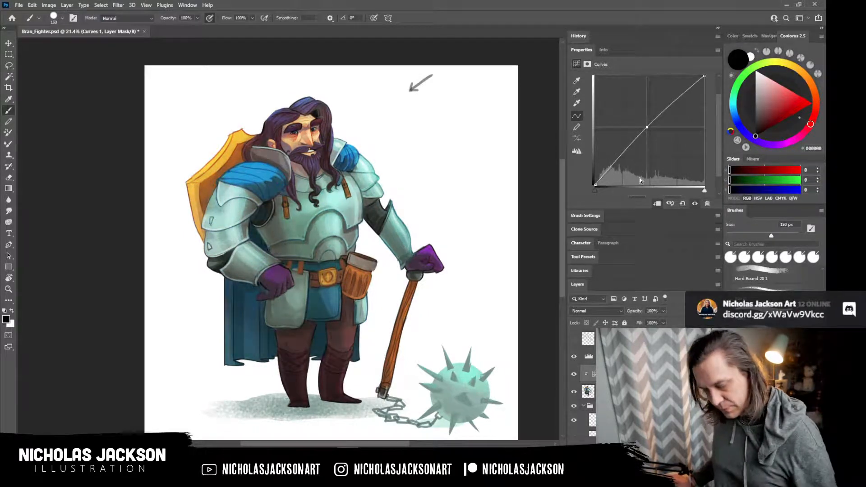
Merge the Levels and Curves adjustments down into the character layer.
left_click(589, 356)
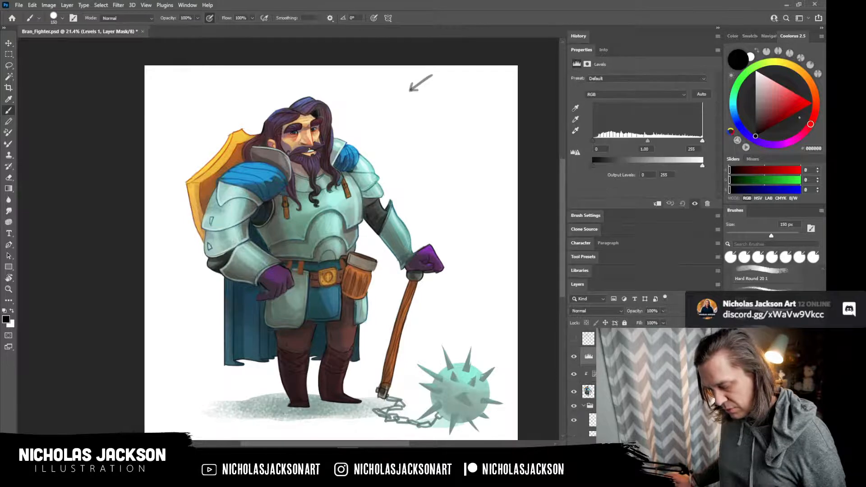
left_click(594, 374, "shift")
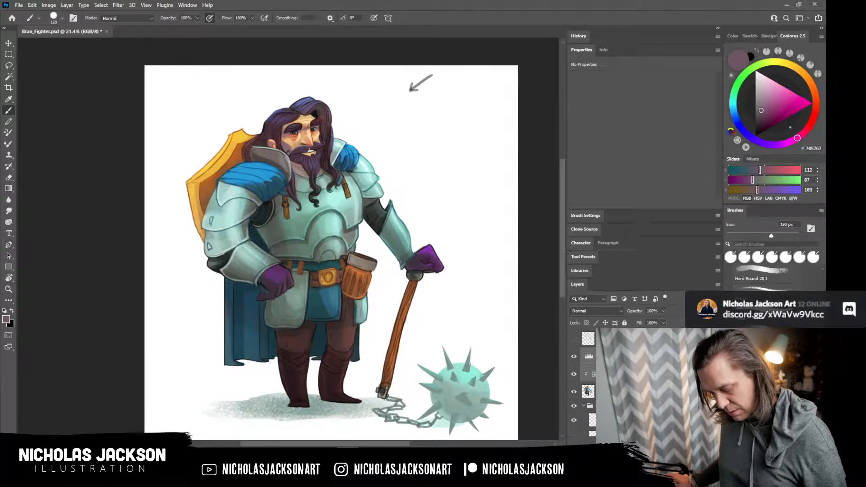
key("ctrl+e")
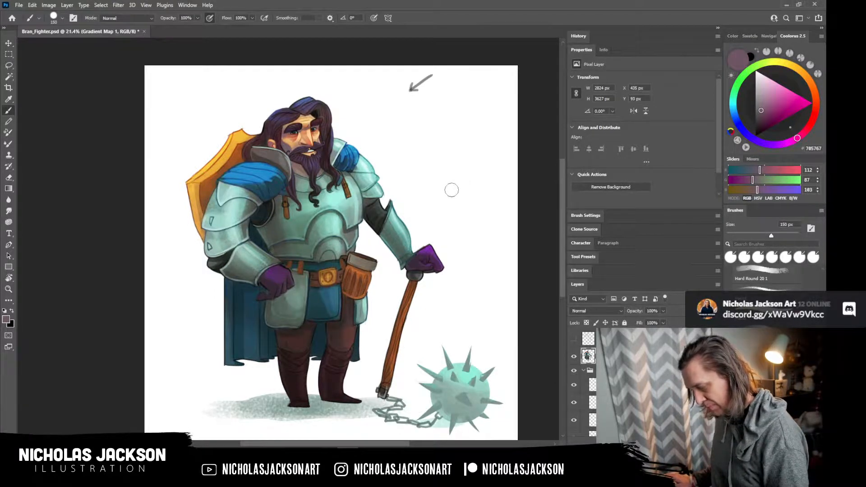
Add a Color Balance adjustment over the character, shifting the midtones +14 towards green and +22 towards blue.
key("z")
mouse_move(487, 220)
left_mouse_down()
mouse_move(456, 223)
mouse_move(475, 228)
left_mouse_up()
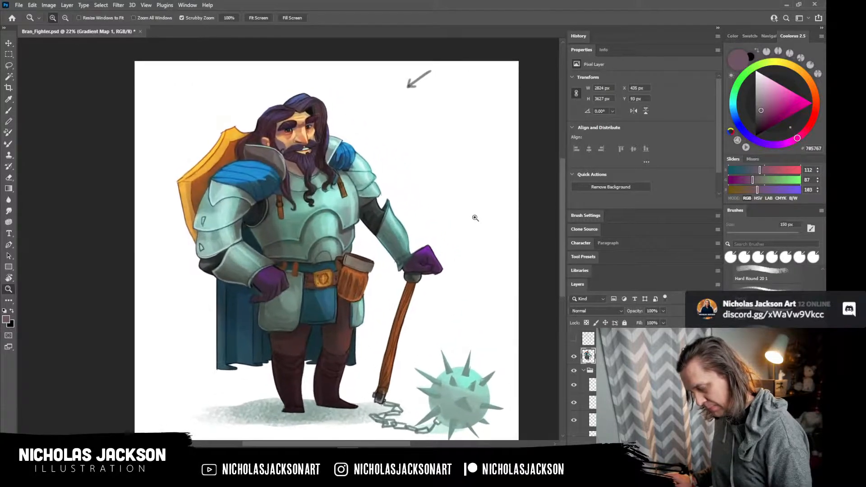
key("b")
left_click_drag(437, 190, 438, 215)
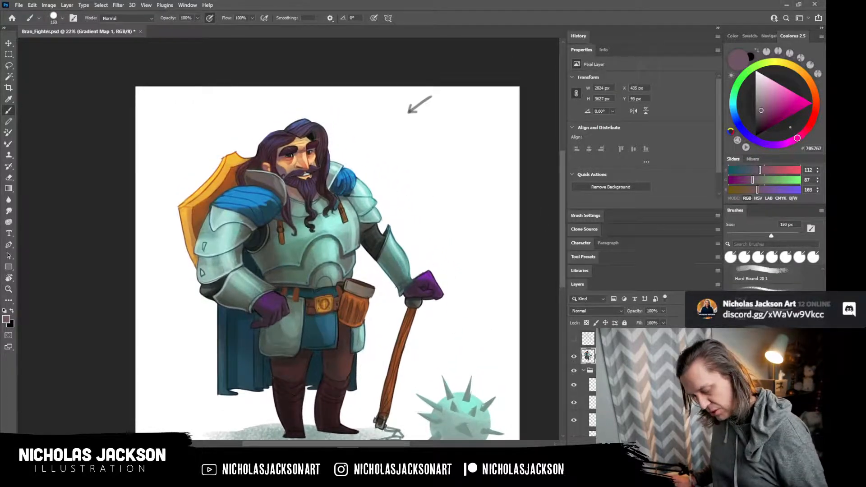
left_click(670, 444)
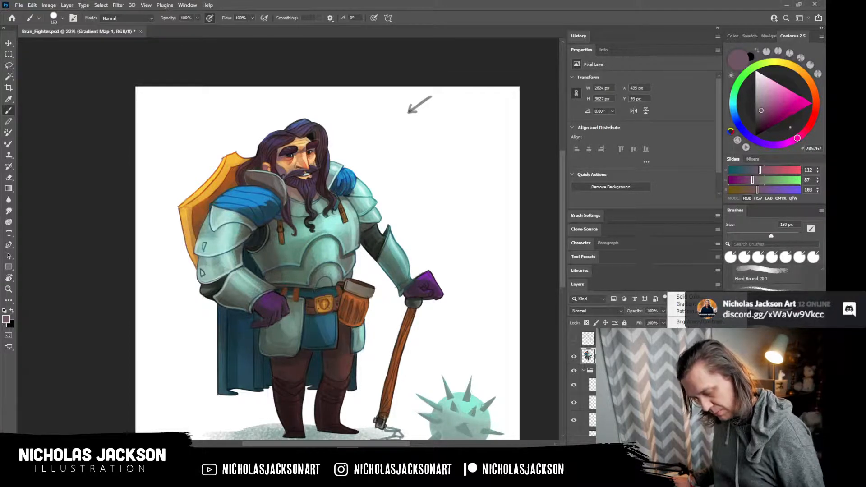
left_click(690, 368)
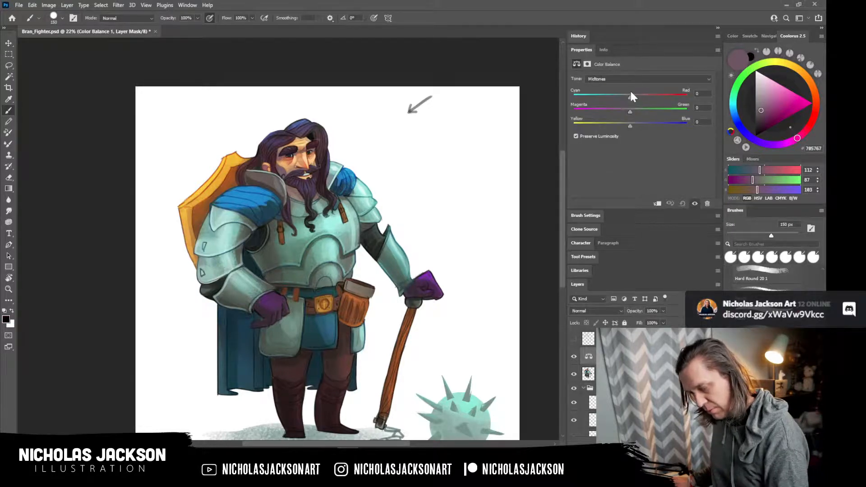
left_click_drag(629, 98, 623, 121)
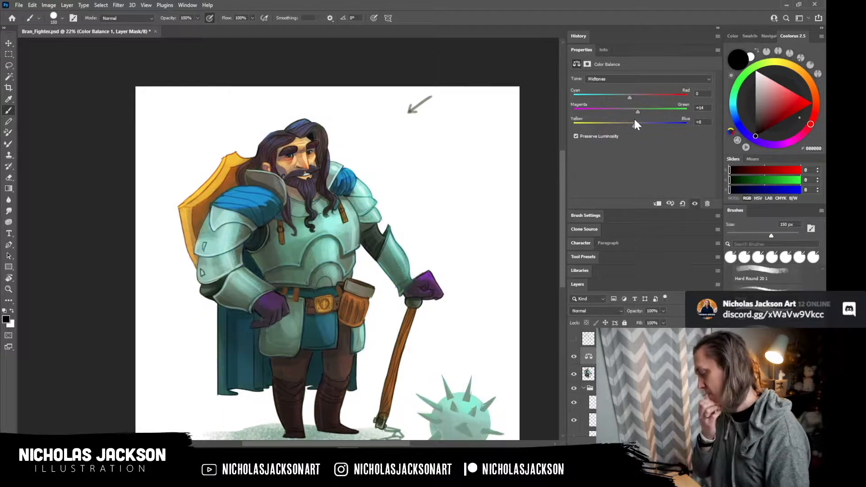
left_click_drag(644, 123, 642, 123)
Hide and show the Color Balance layer repeatedly to compare the character's colours with and without it.
left_click(574, 356)
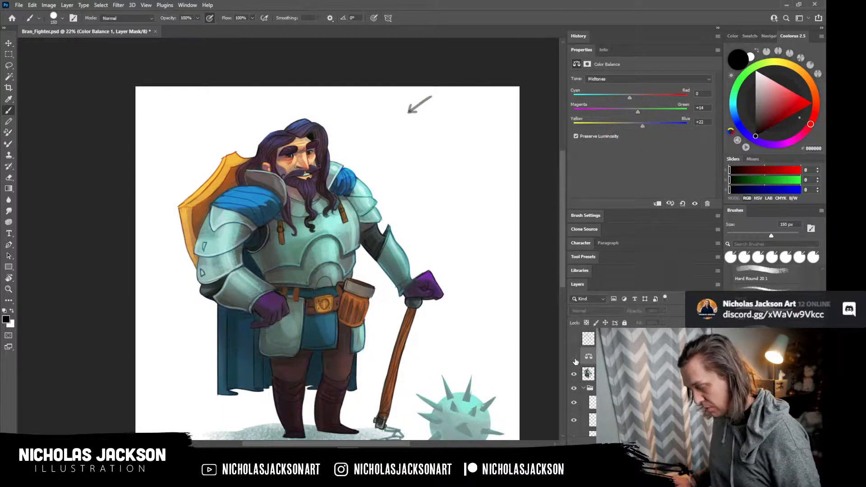
left_click(574, 357)
left_click(575, 361)
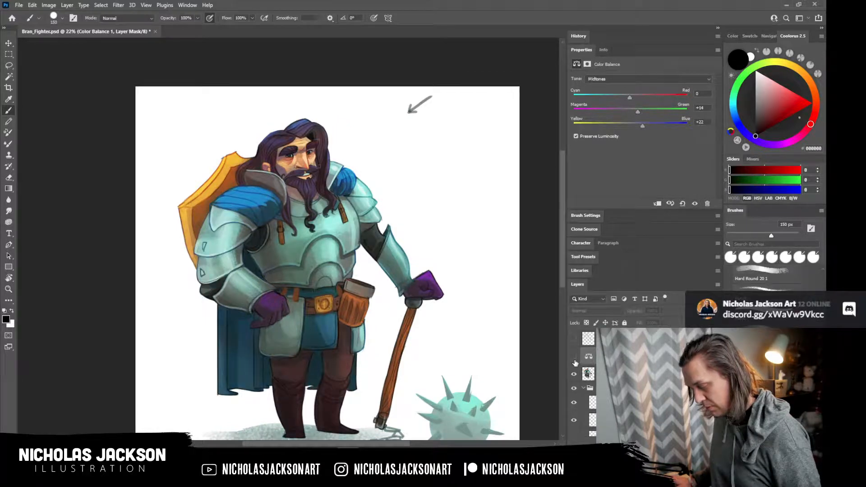
left_click(574, 358)
left_click(575, 358)
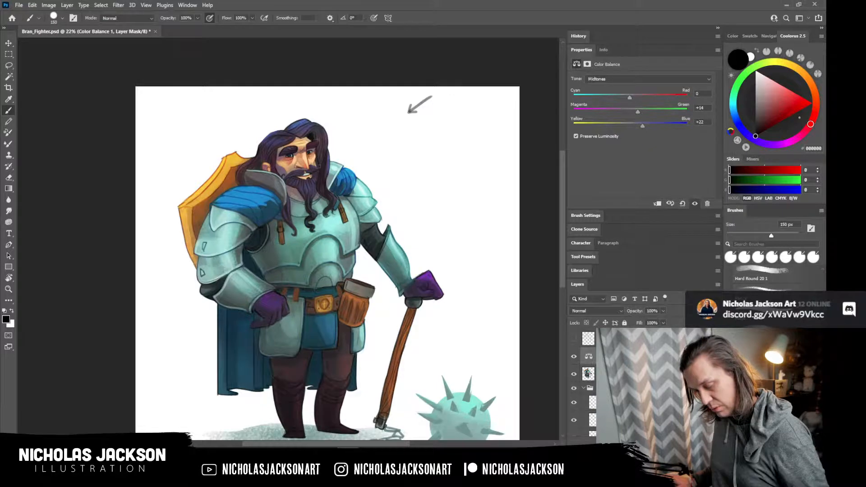
Merge the Color Balance adjustment into the character layer and save the document.
key("ctrl+e")
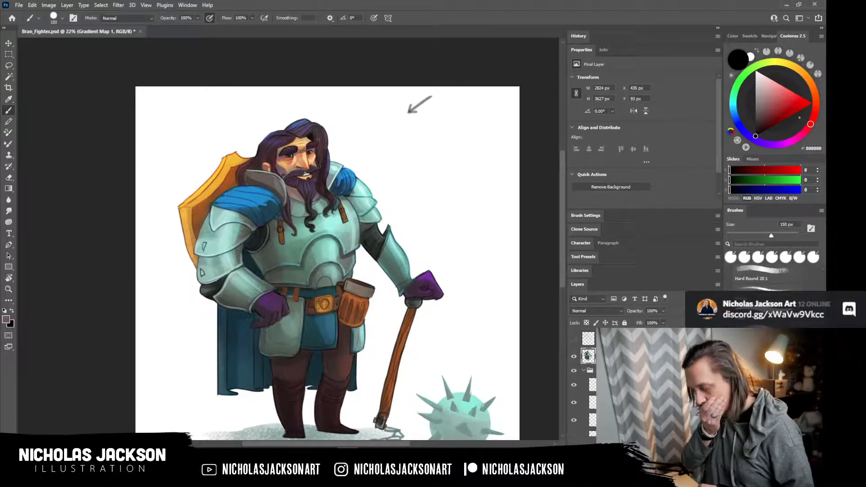
key("ctrl+s")
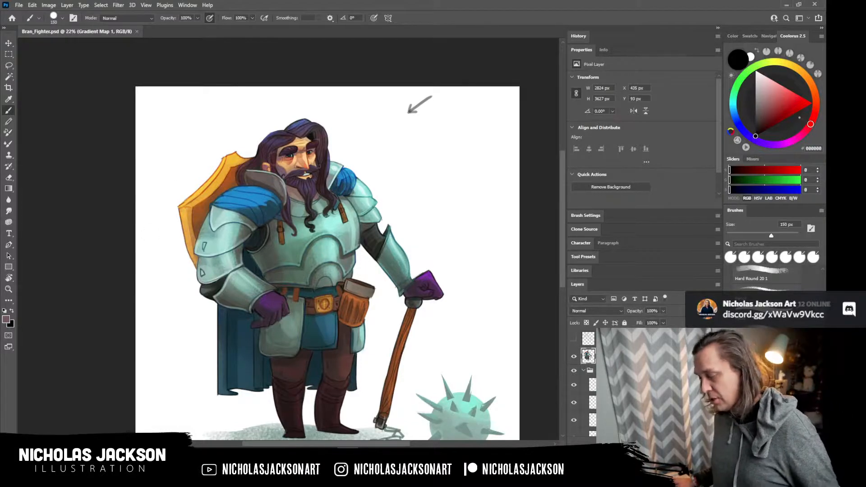
left_click_drag(329, 168, 292, 127)
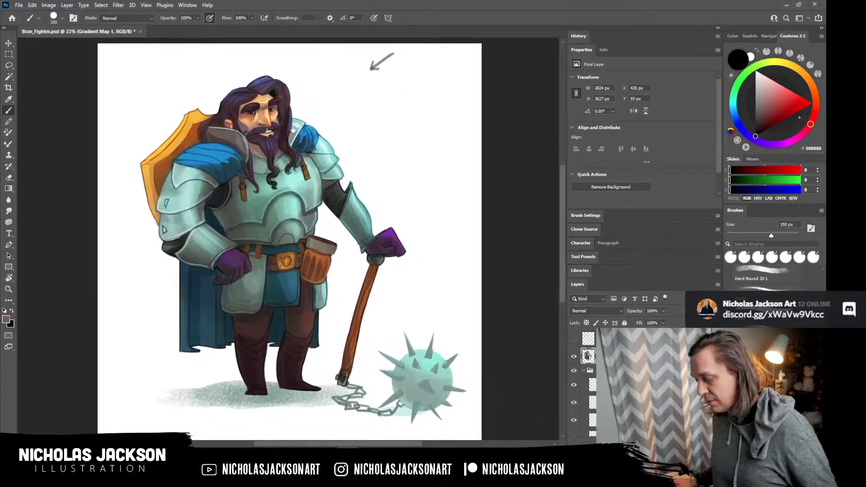